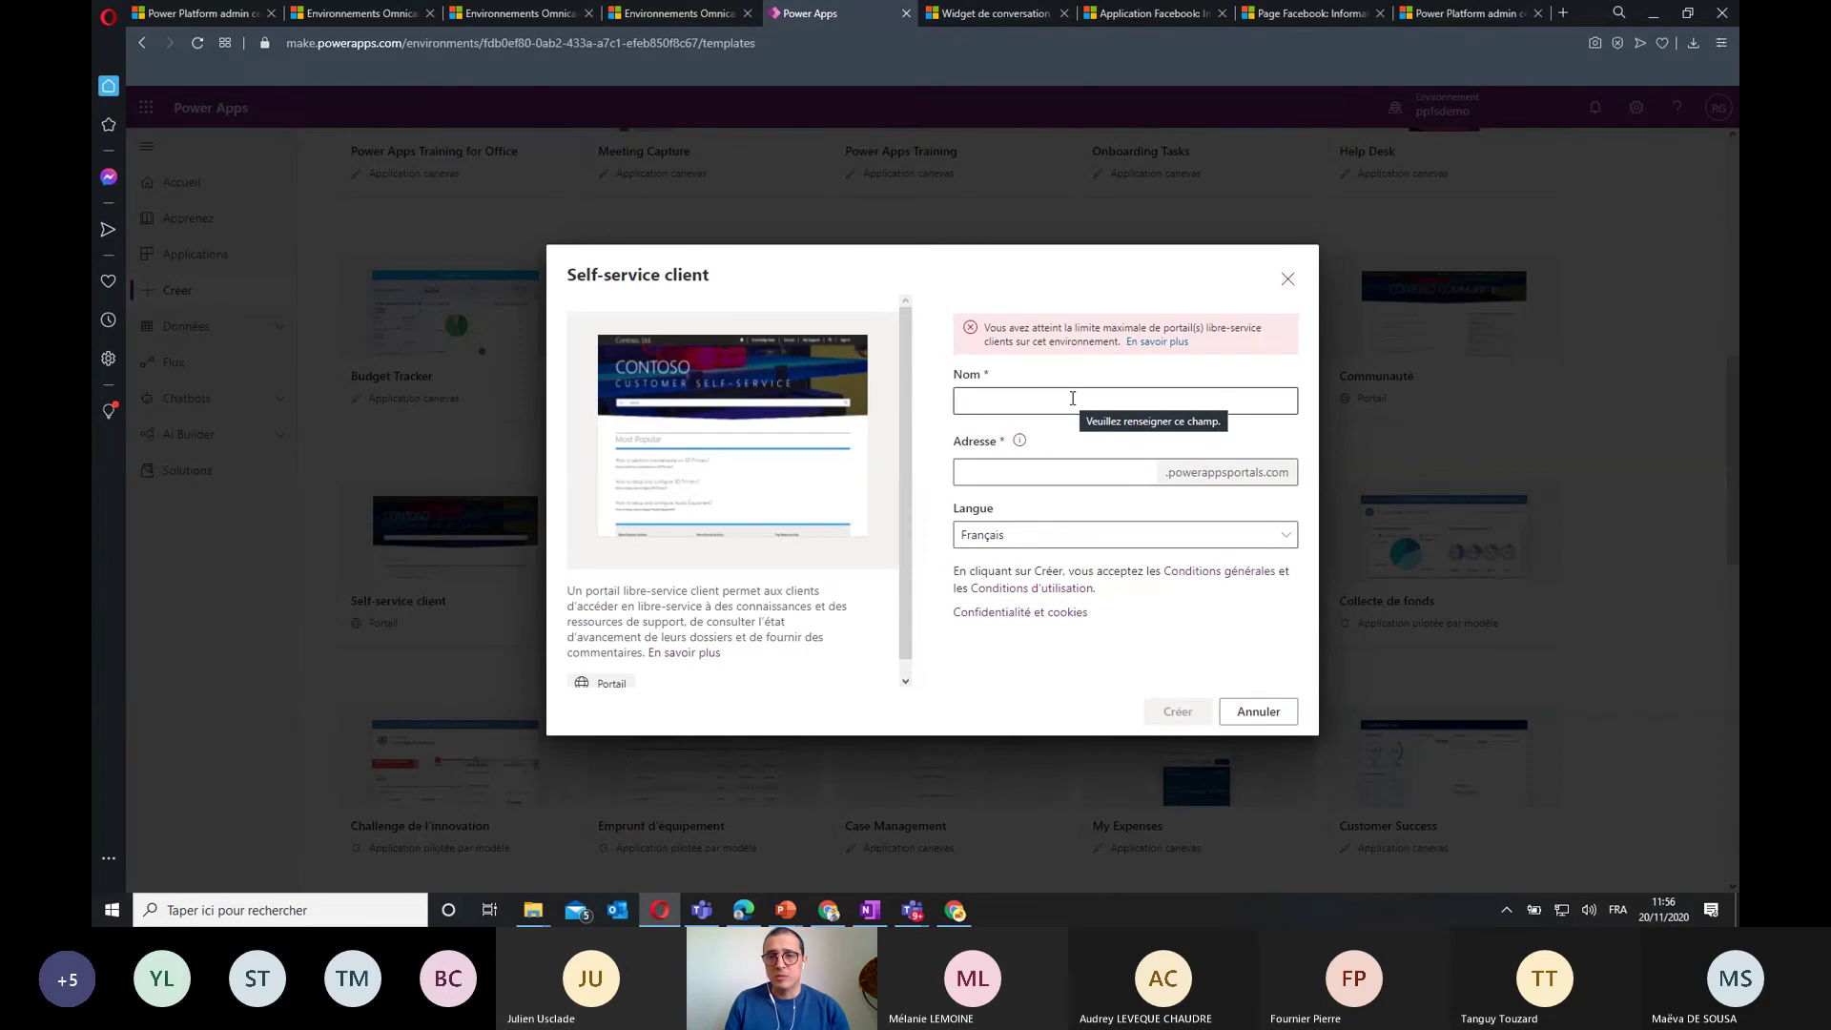
Cancel the creation of the Self-service client portal
{"action": "left_click", "coordinate": [1073, 399]}
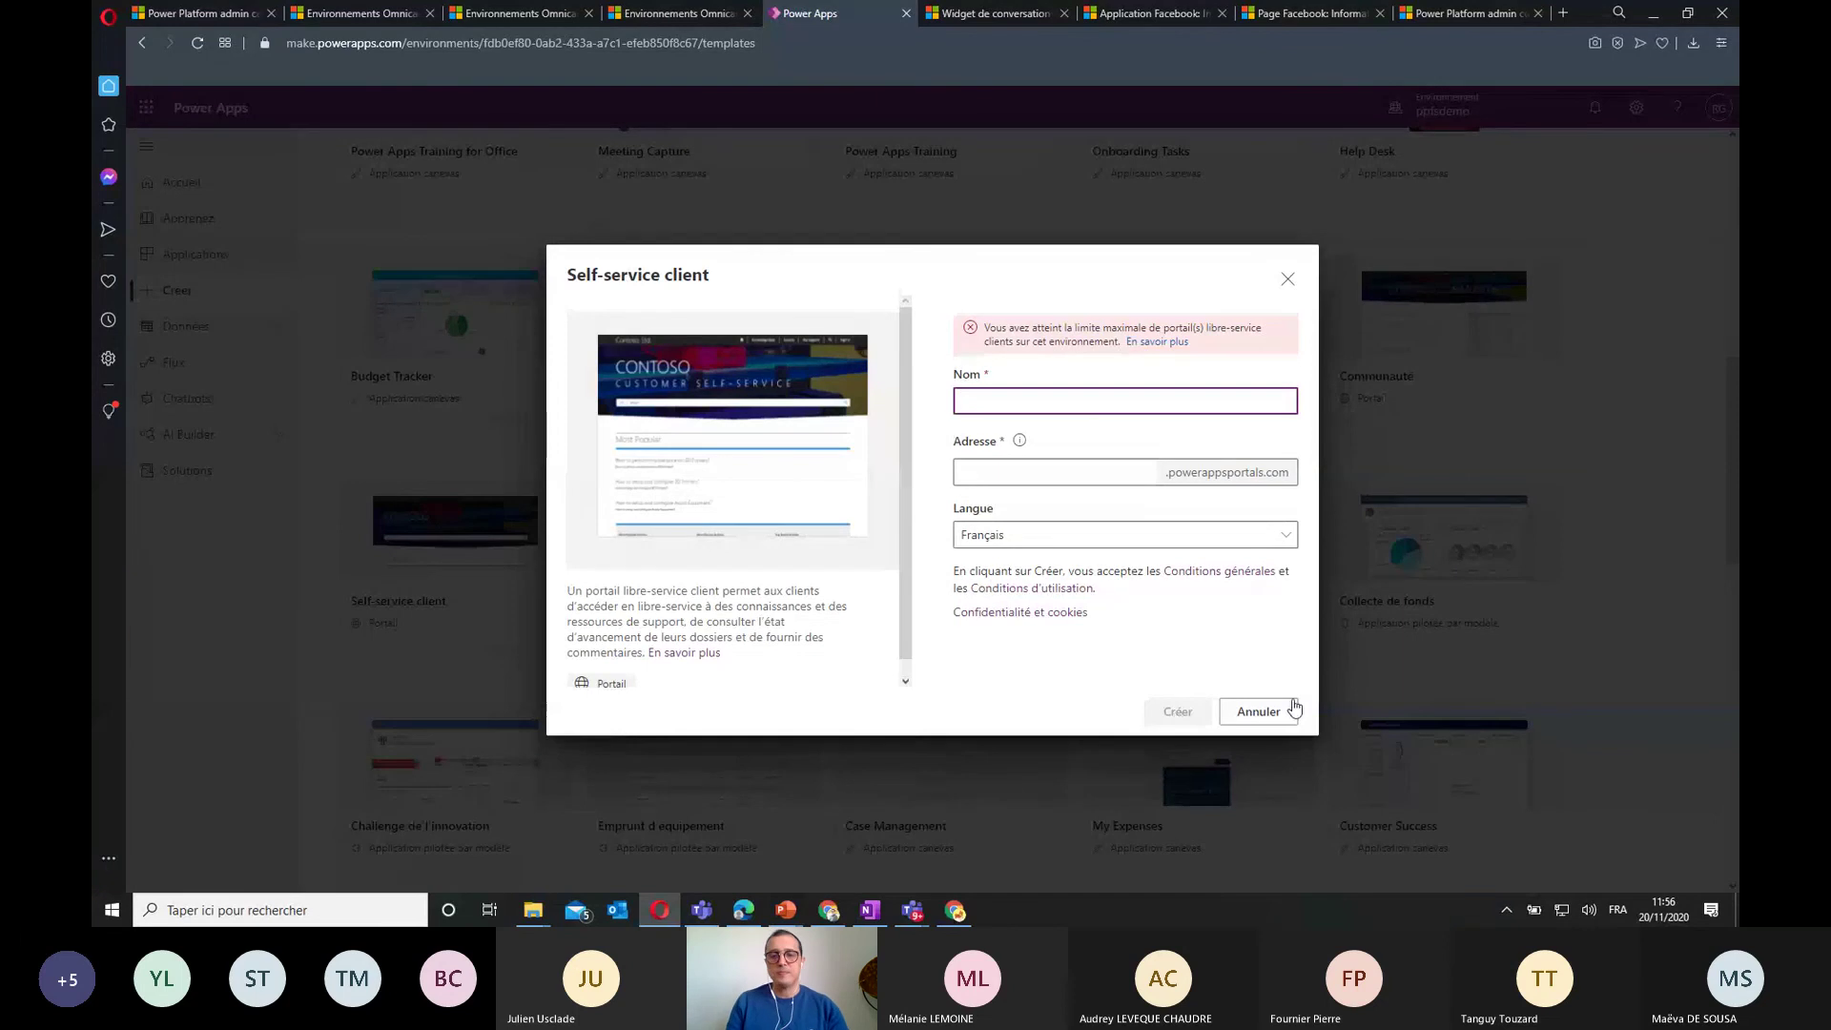
{"action": "left_click", "coordinate": [1259, 712]}
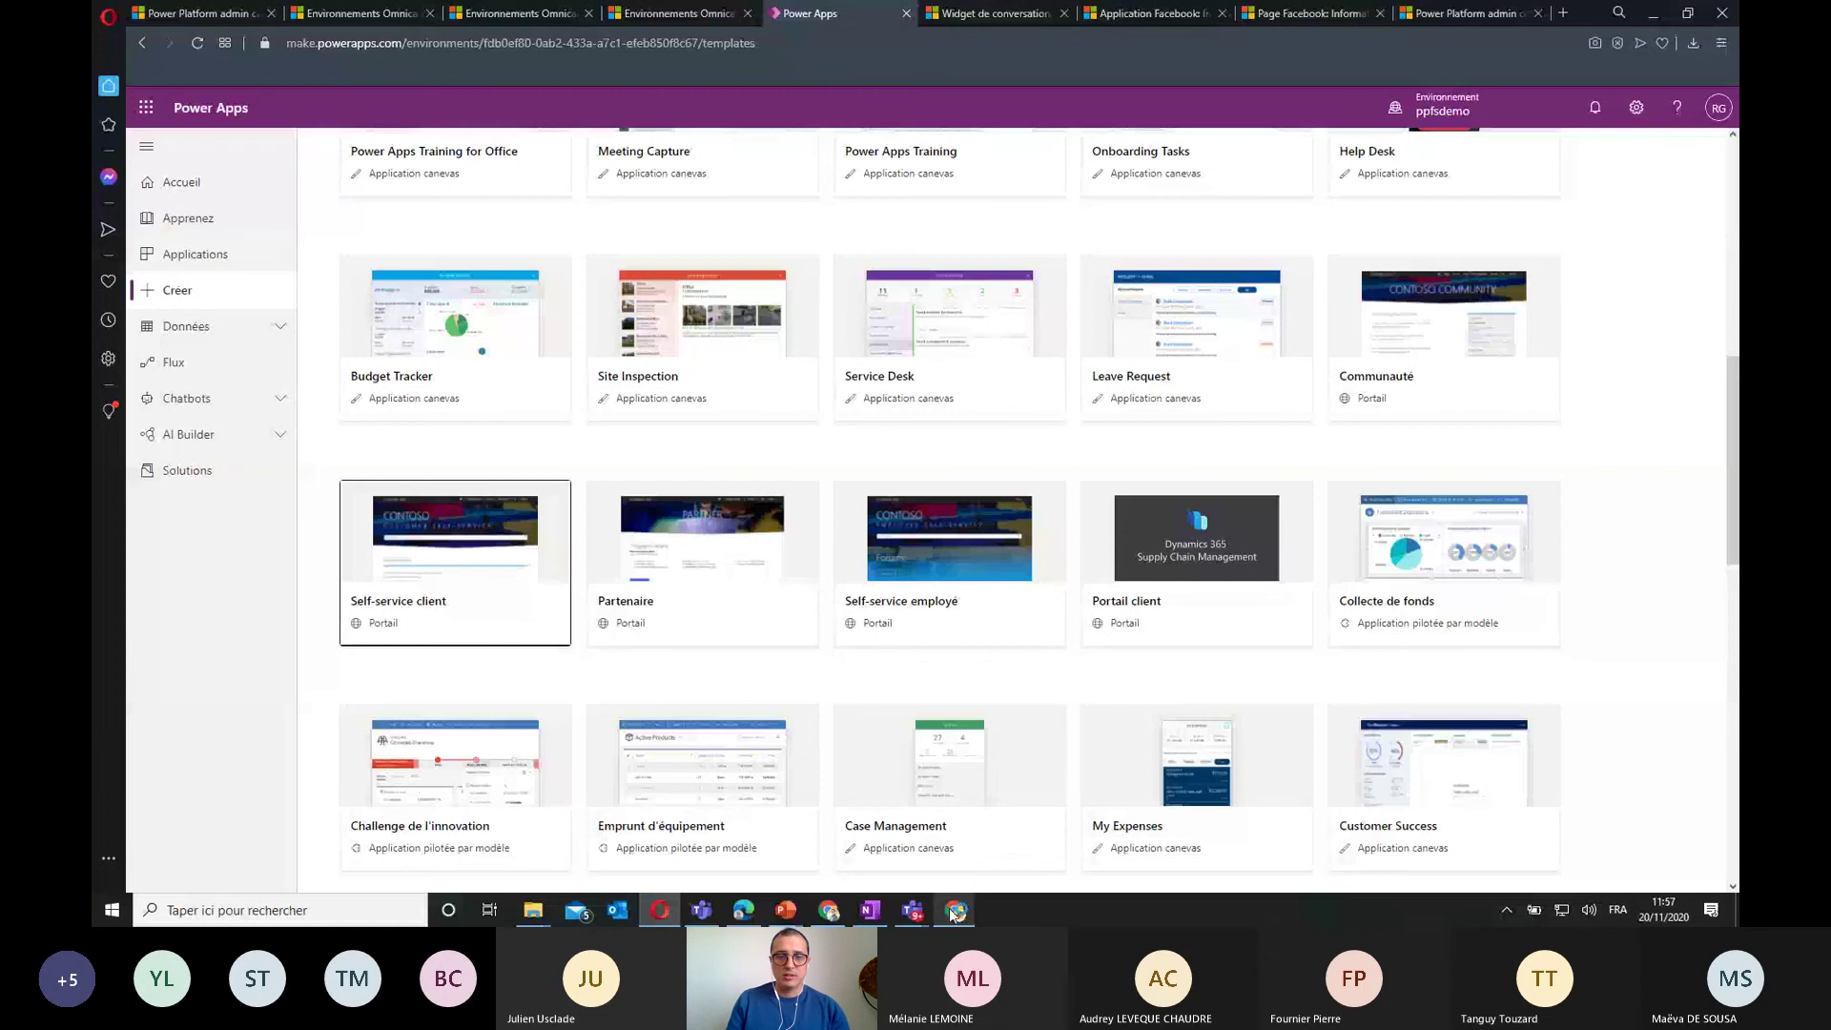
Switch to the Power Platform French Summit presentation in PowerPoint and present it from the Trial checklist slide to the DEMO slide
{"action": "mouse_move", "coordinate": [786, 909]}
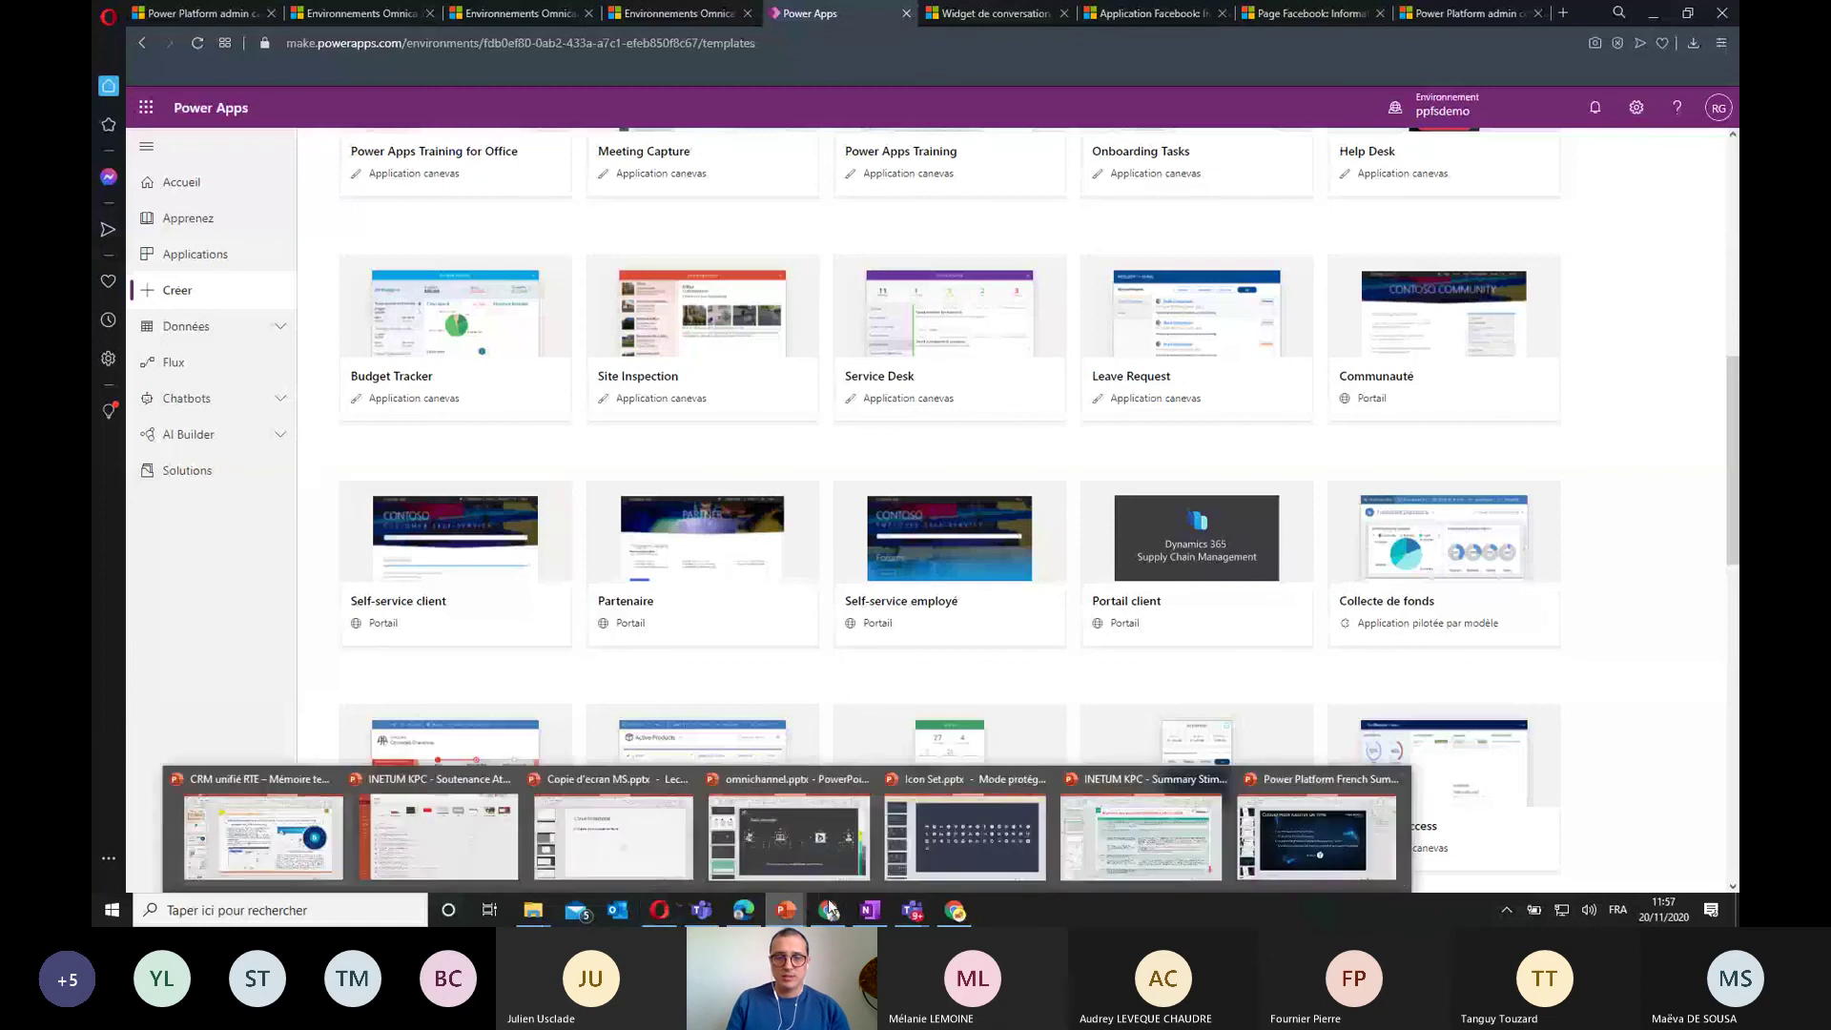
{"action": "left_click", "coordinate": [1278, 852]}
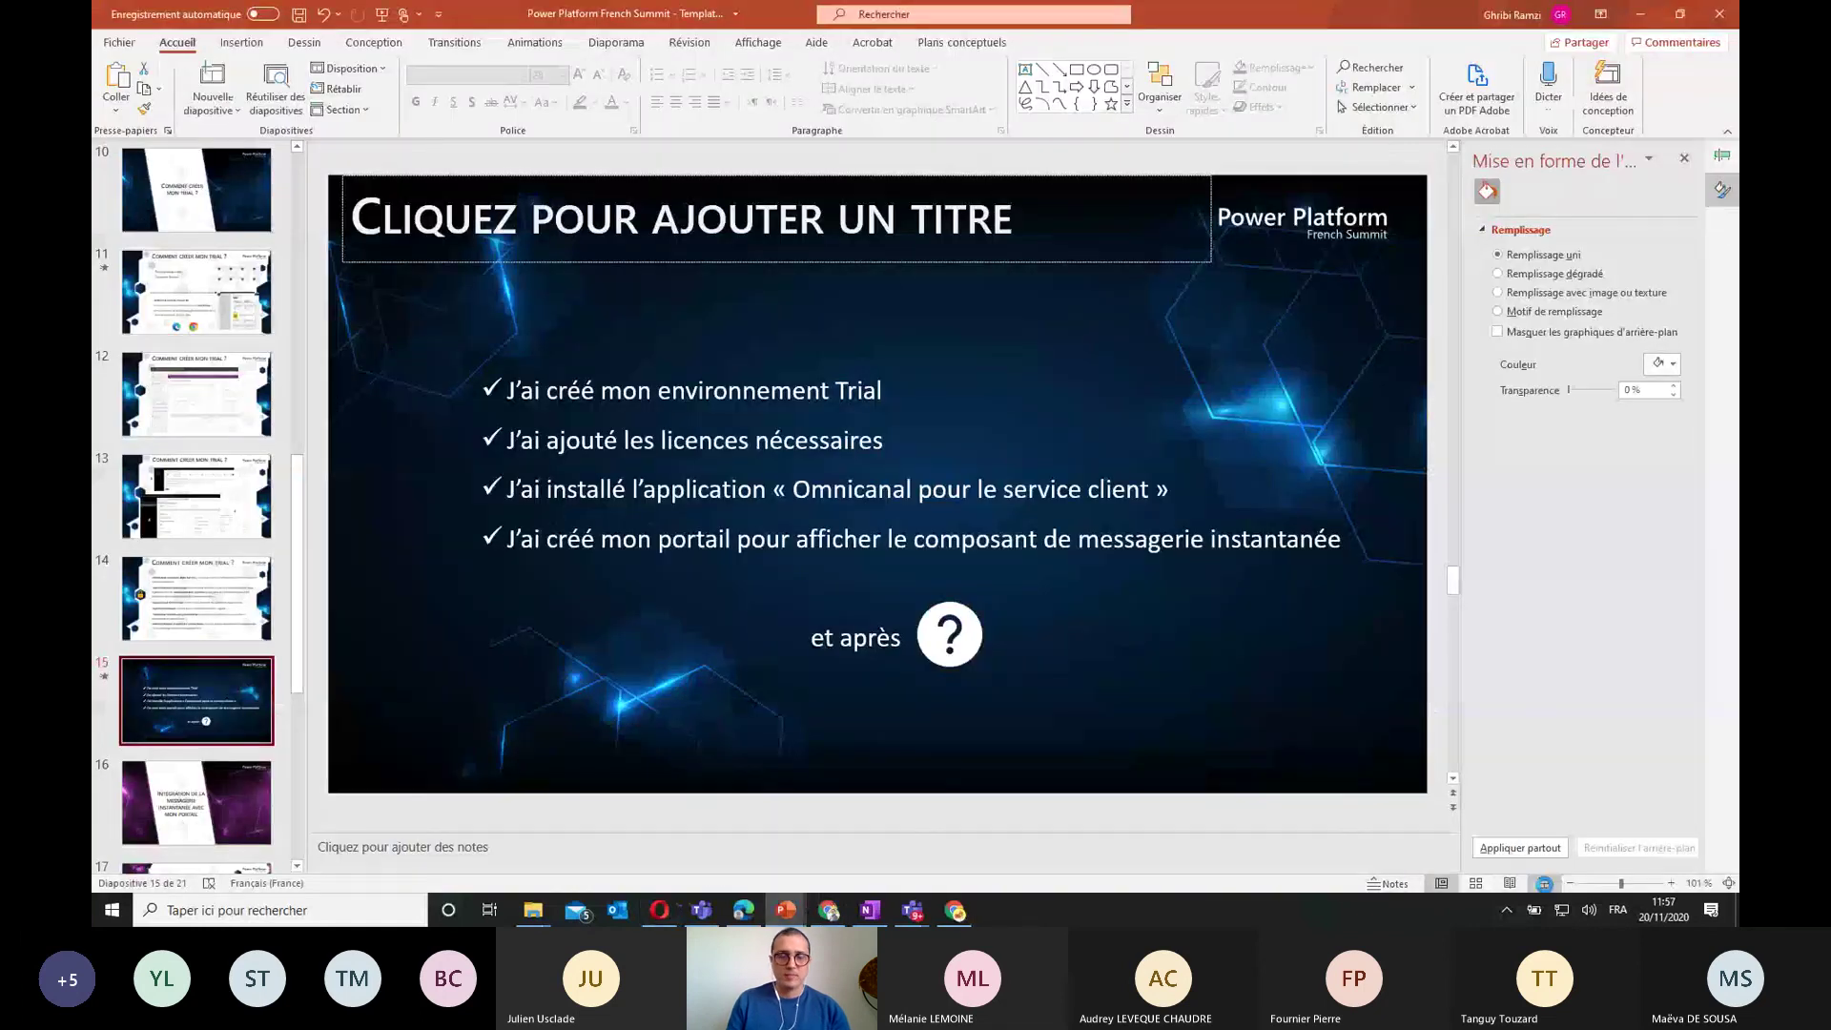
{"action": "left_click", "coordinate": [1544, 882]}
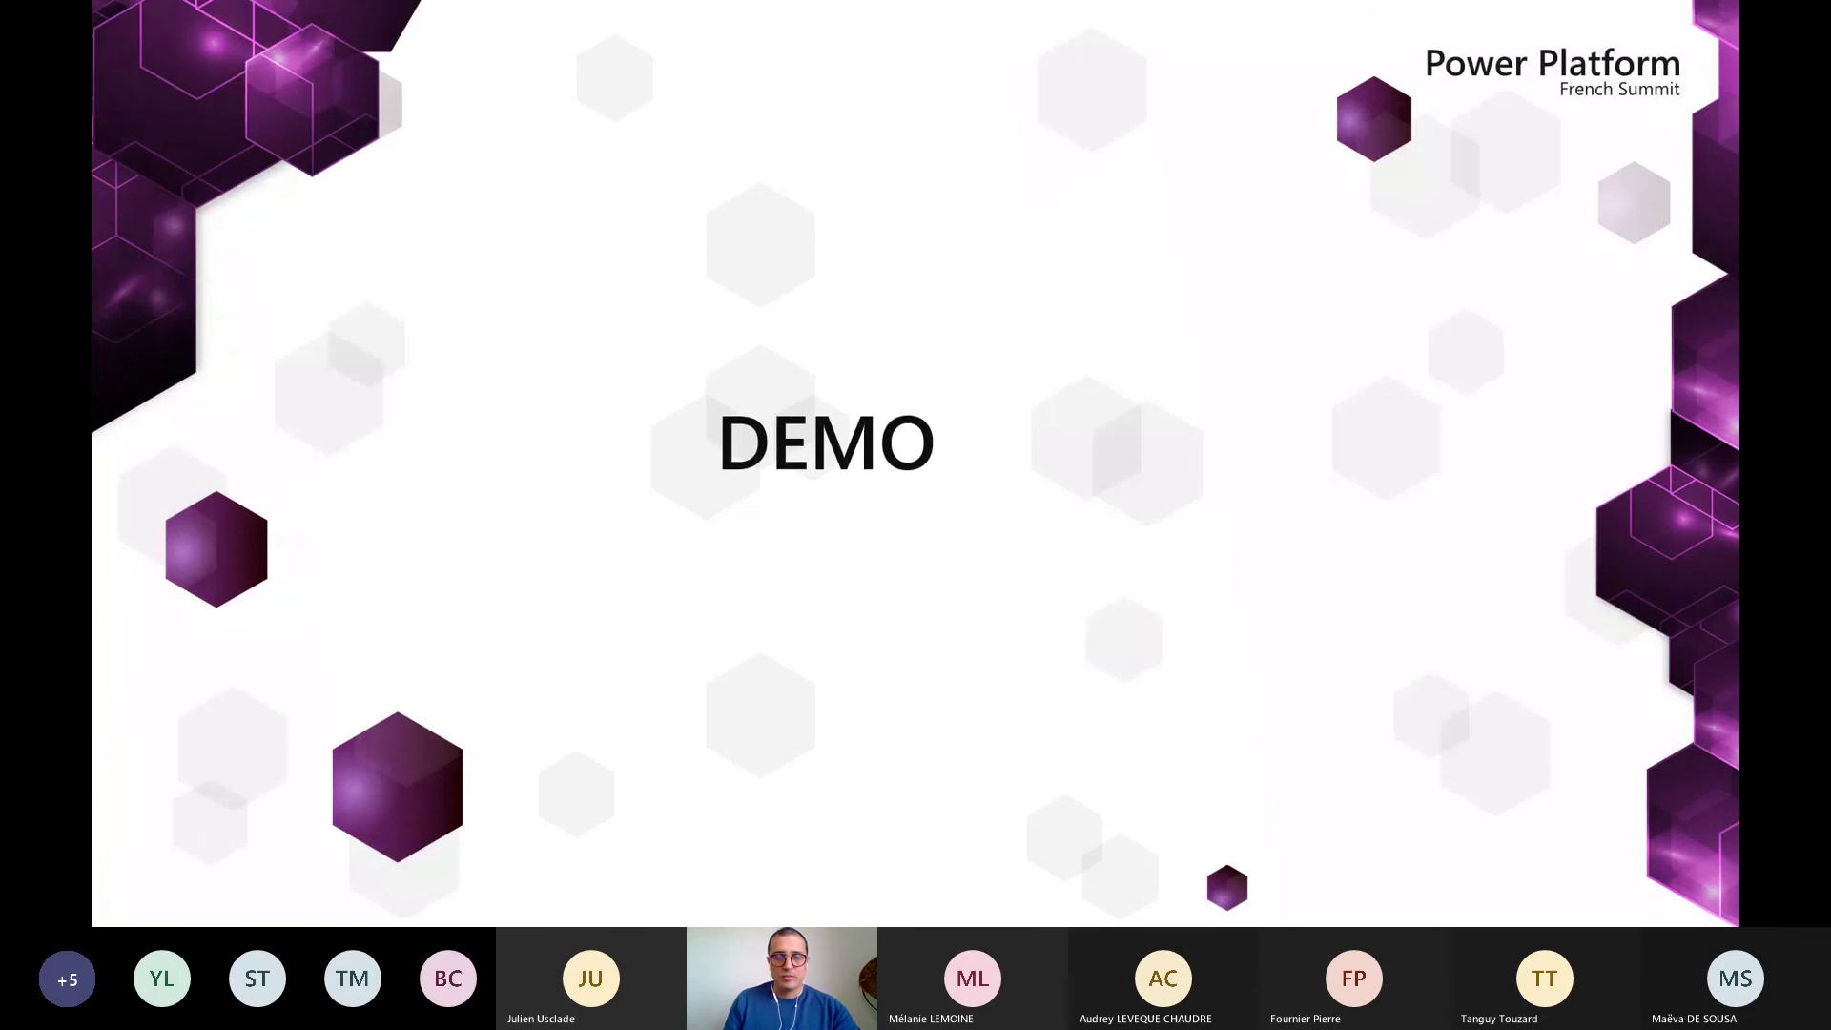
{"action": "key", "text": "Escape"}
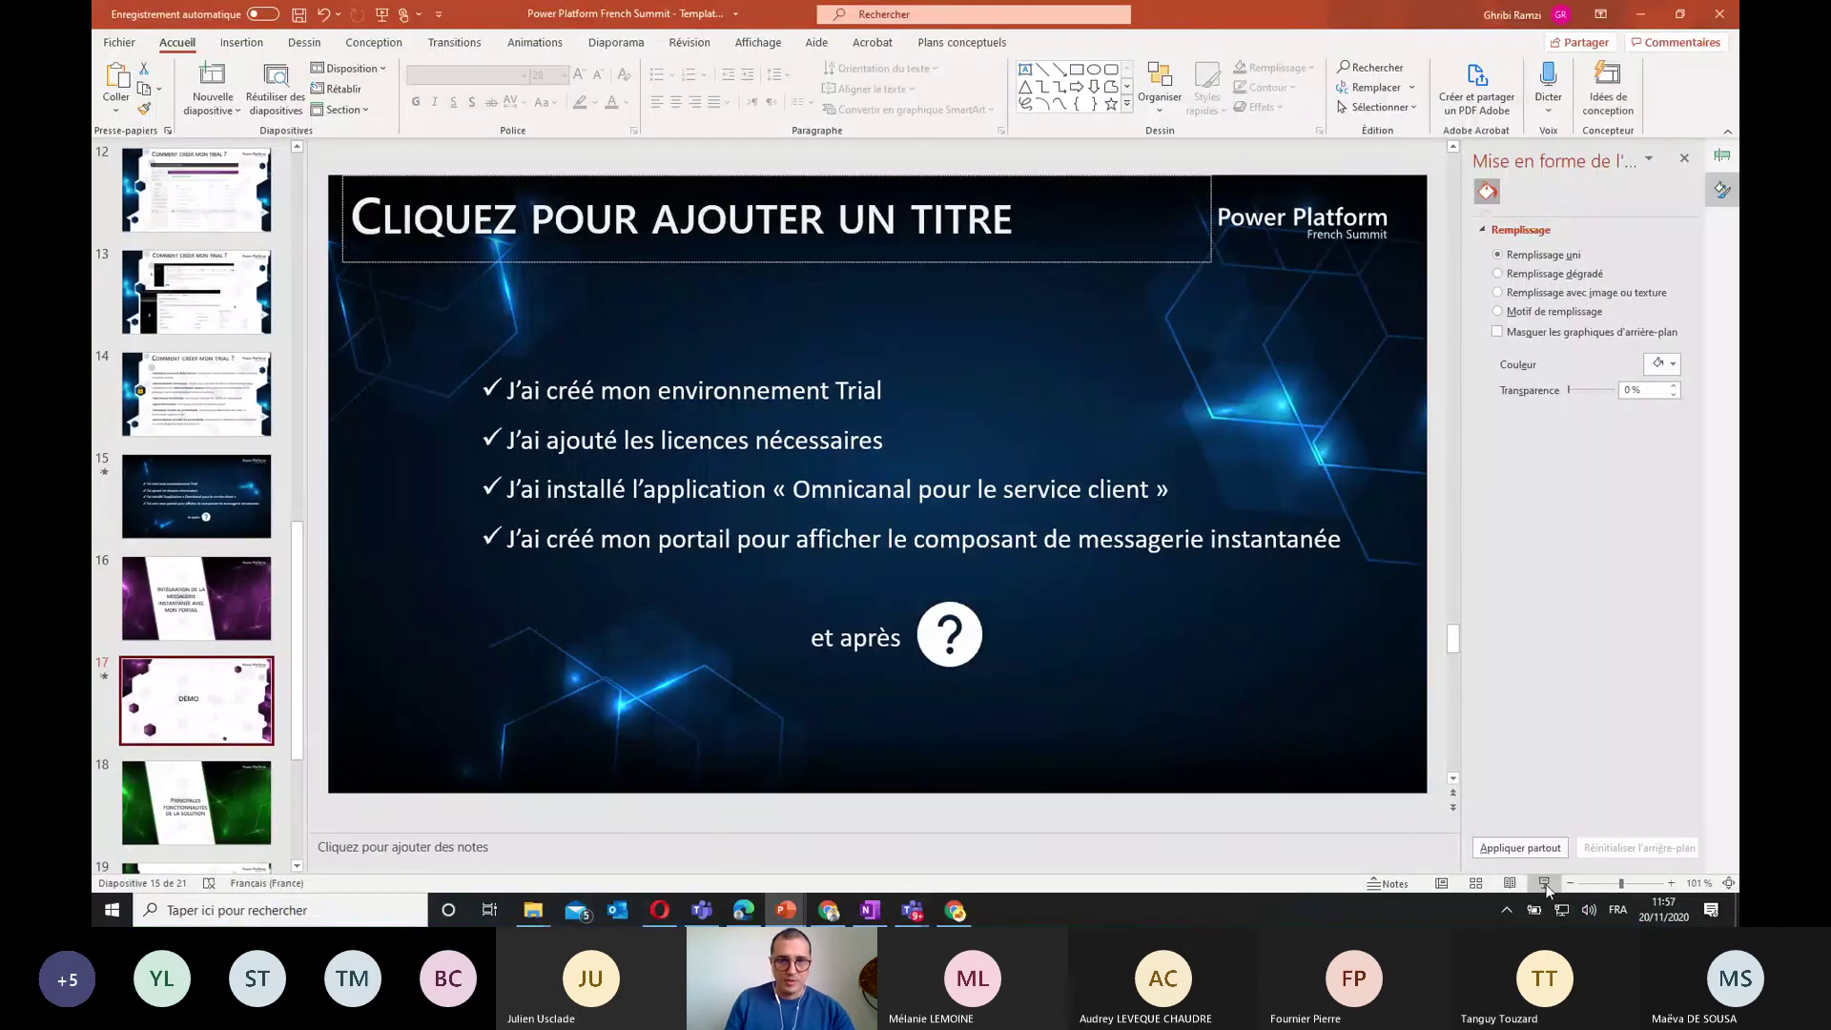
Switch back to the Opera browser and bring up the chat widget page of Administration d'Omnicanal
{"action": "left_click", "coordinate": [659, 910]}
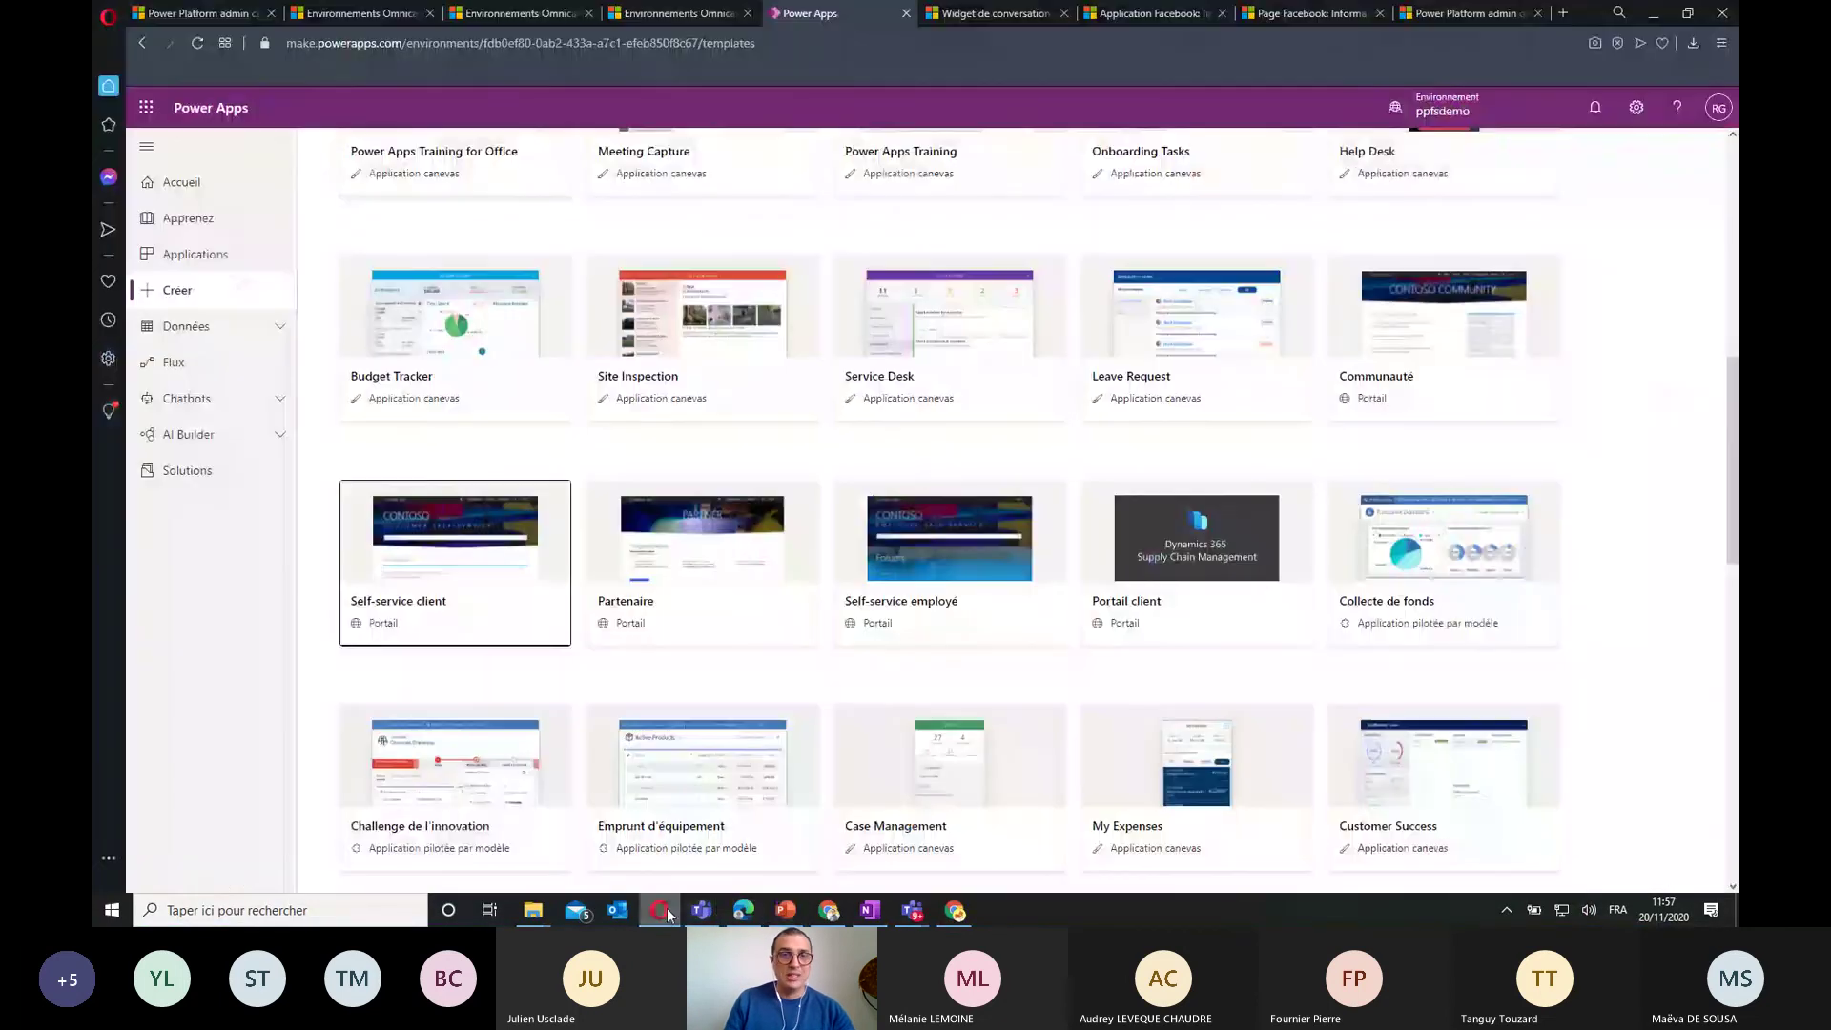
{"action": "left_click", "coordinate": [980, 17]}
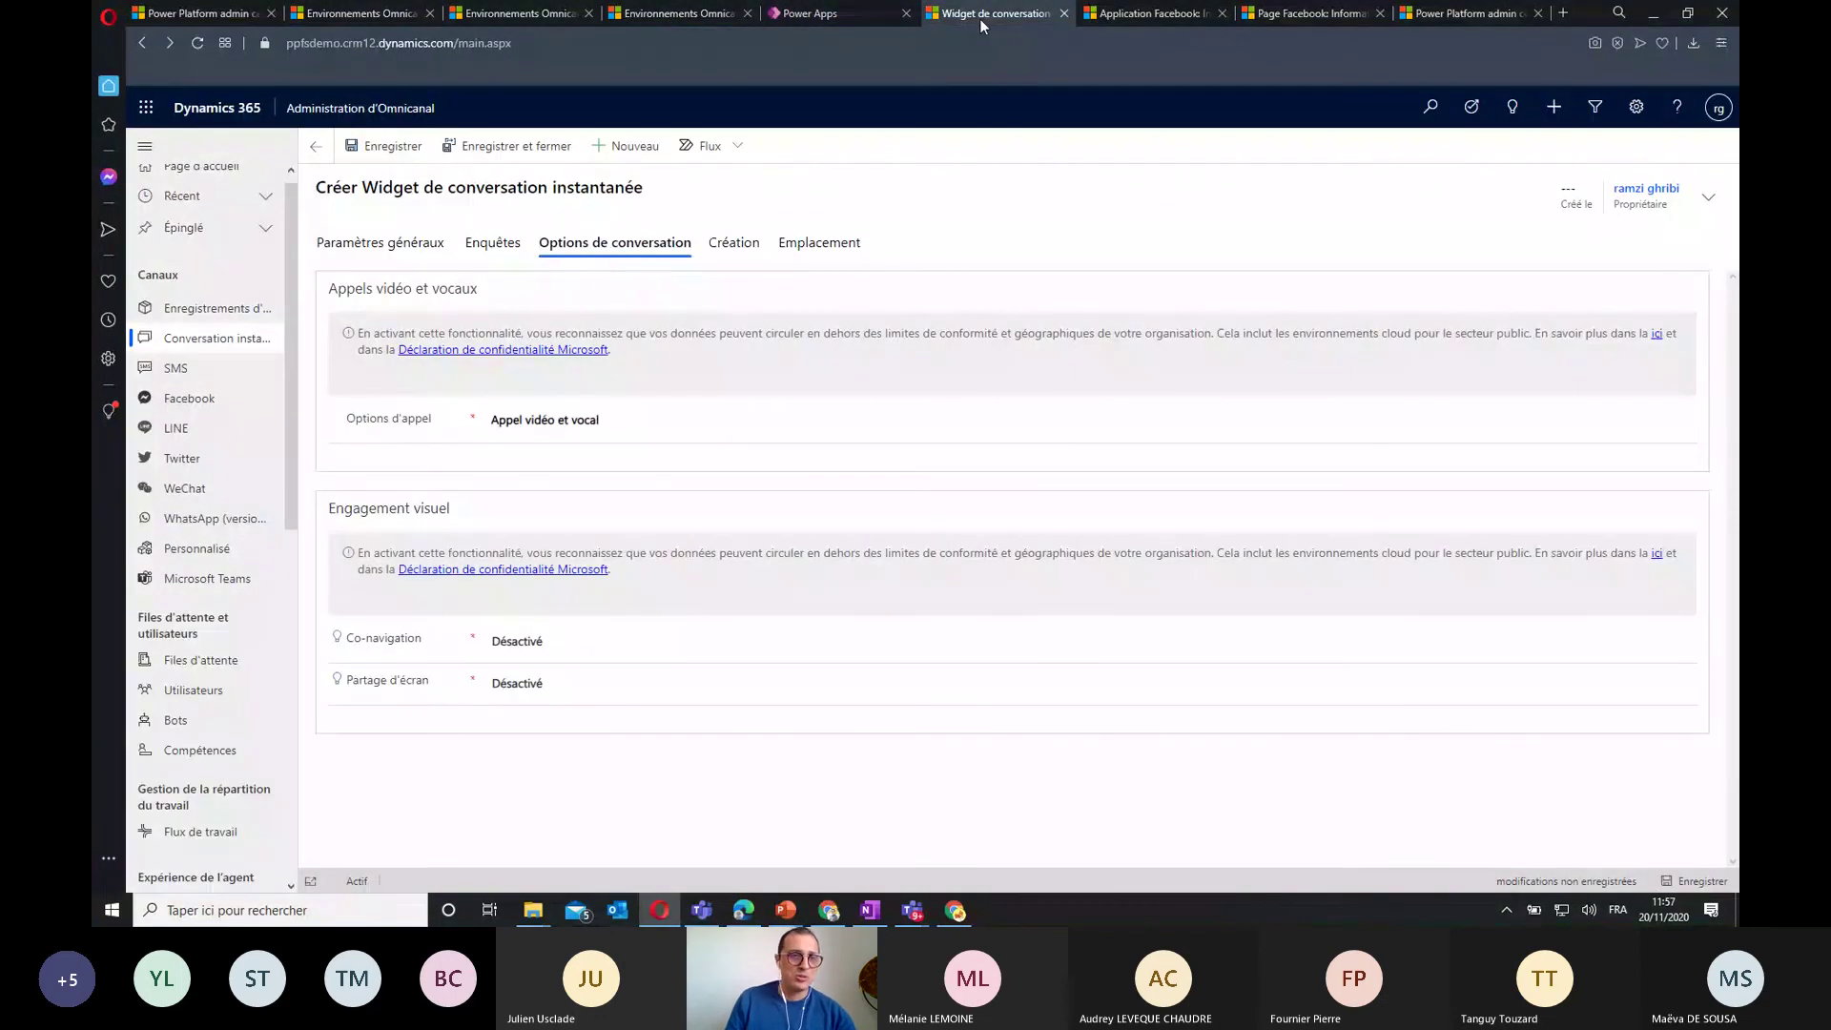
{"action": "left_click", "coordinate": [818, 14]}
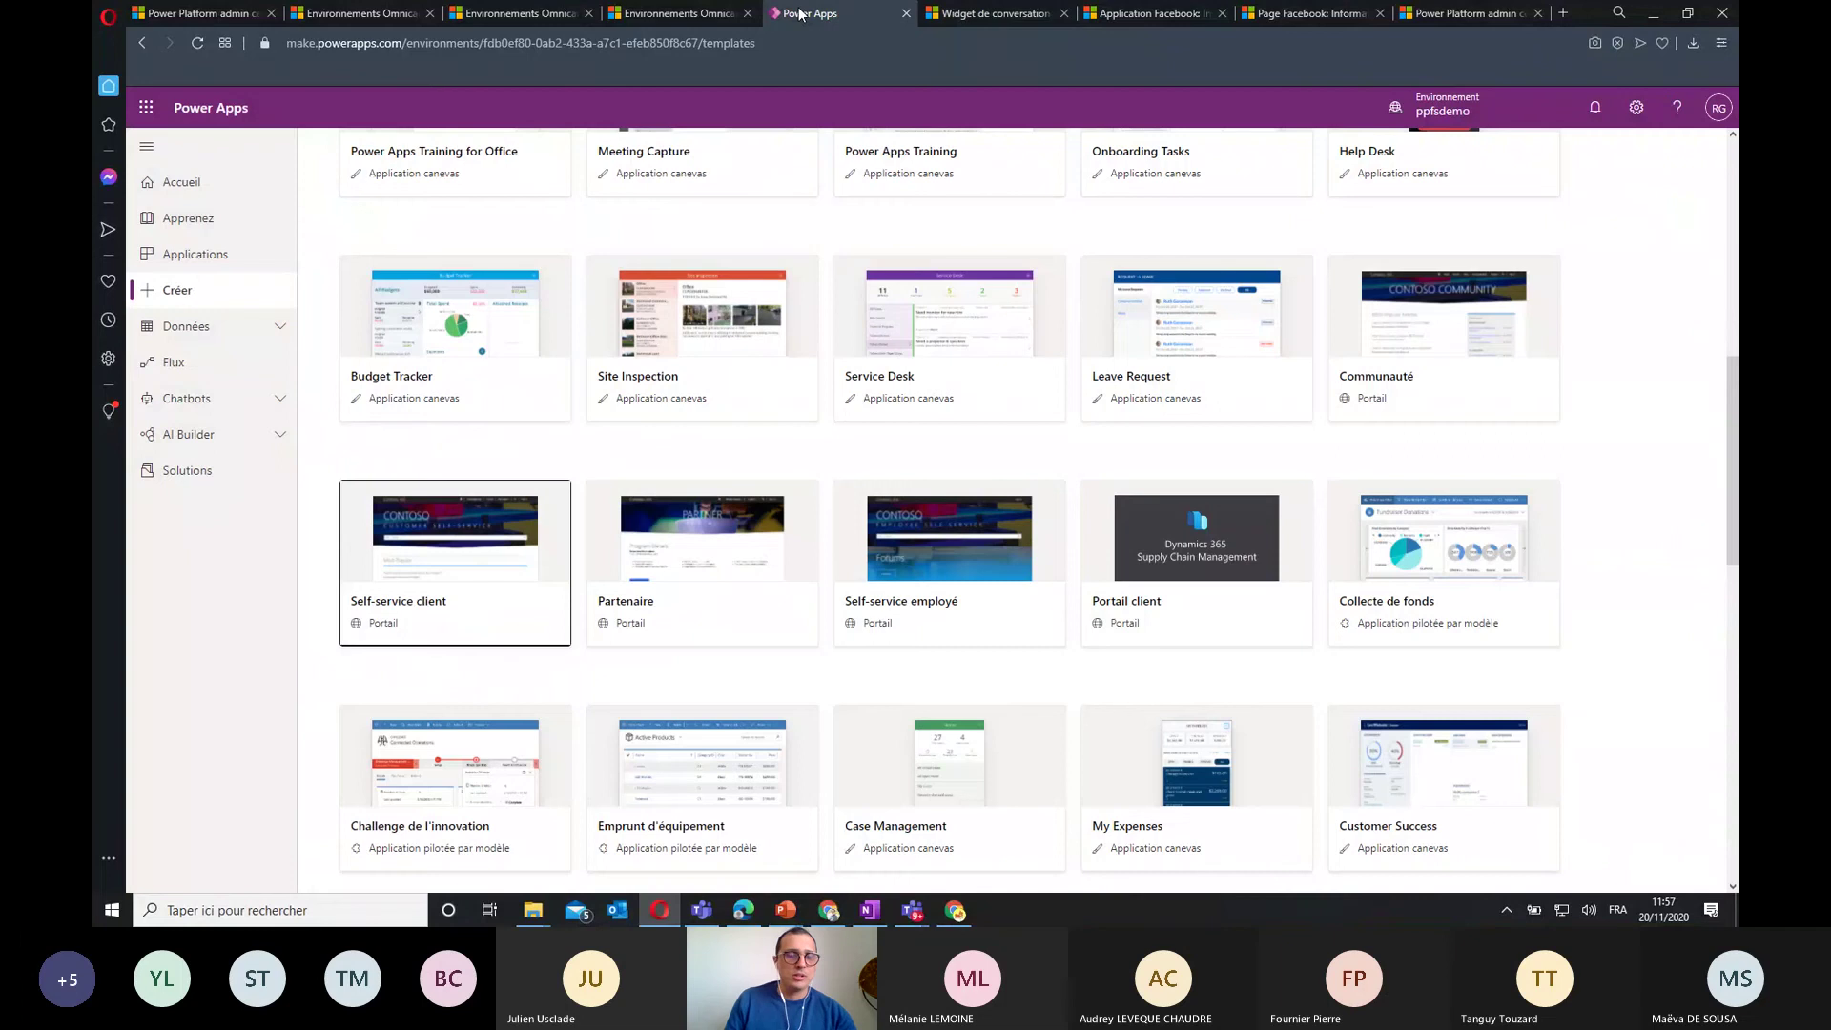
{"action": "left_click", "coordinate": [636, 15]}
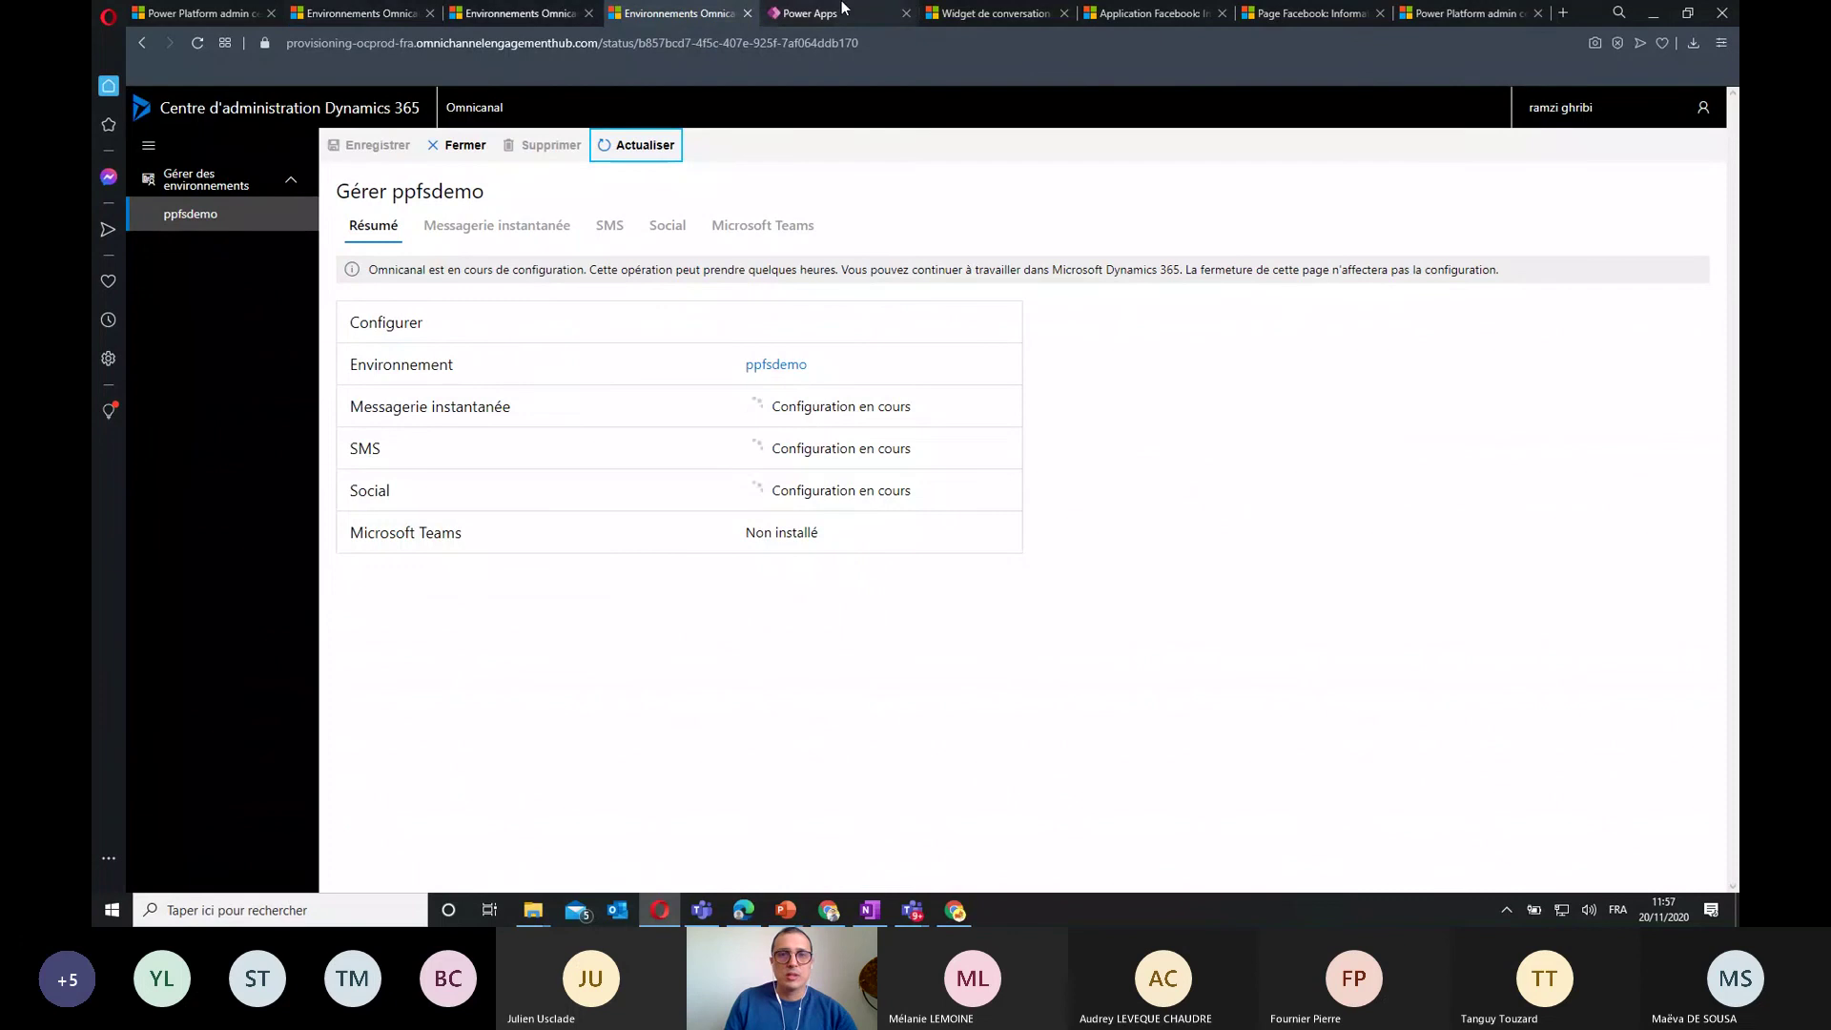
{"action": "left_click", "coordinate": [992, 13]}
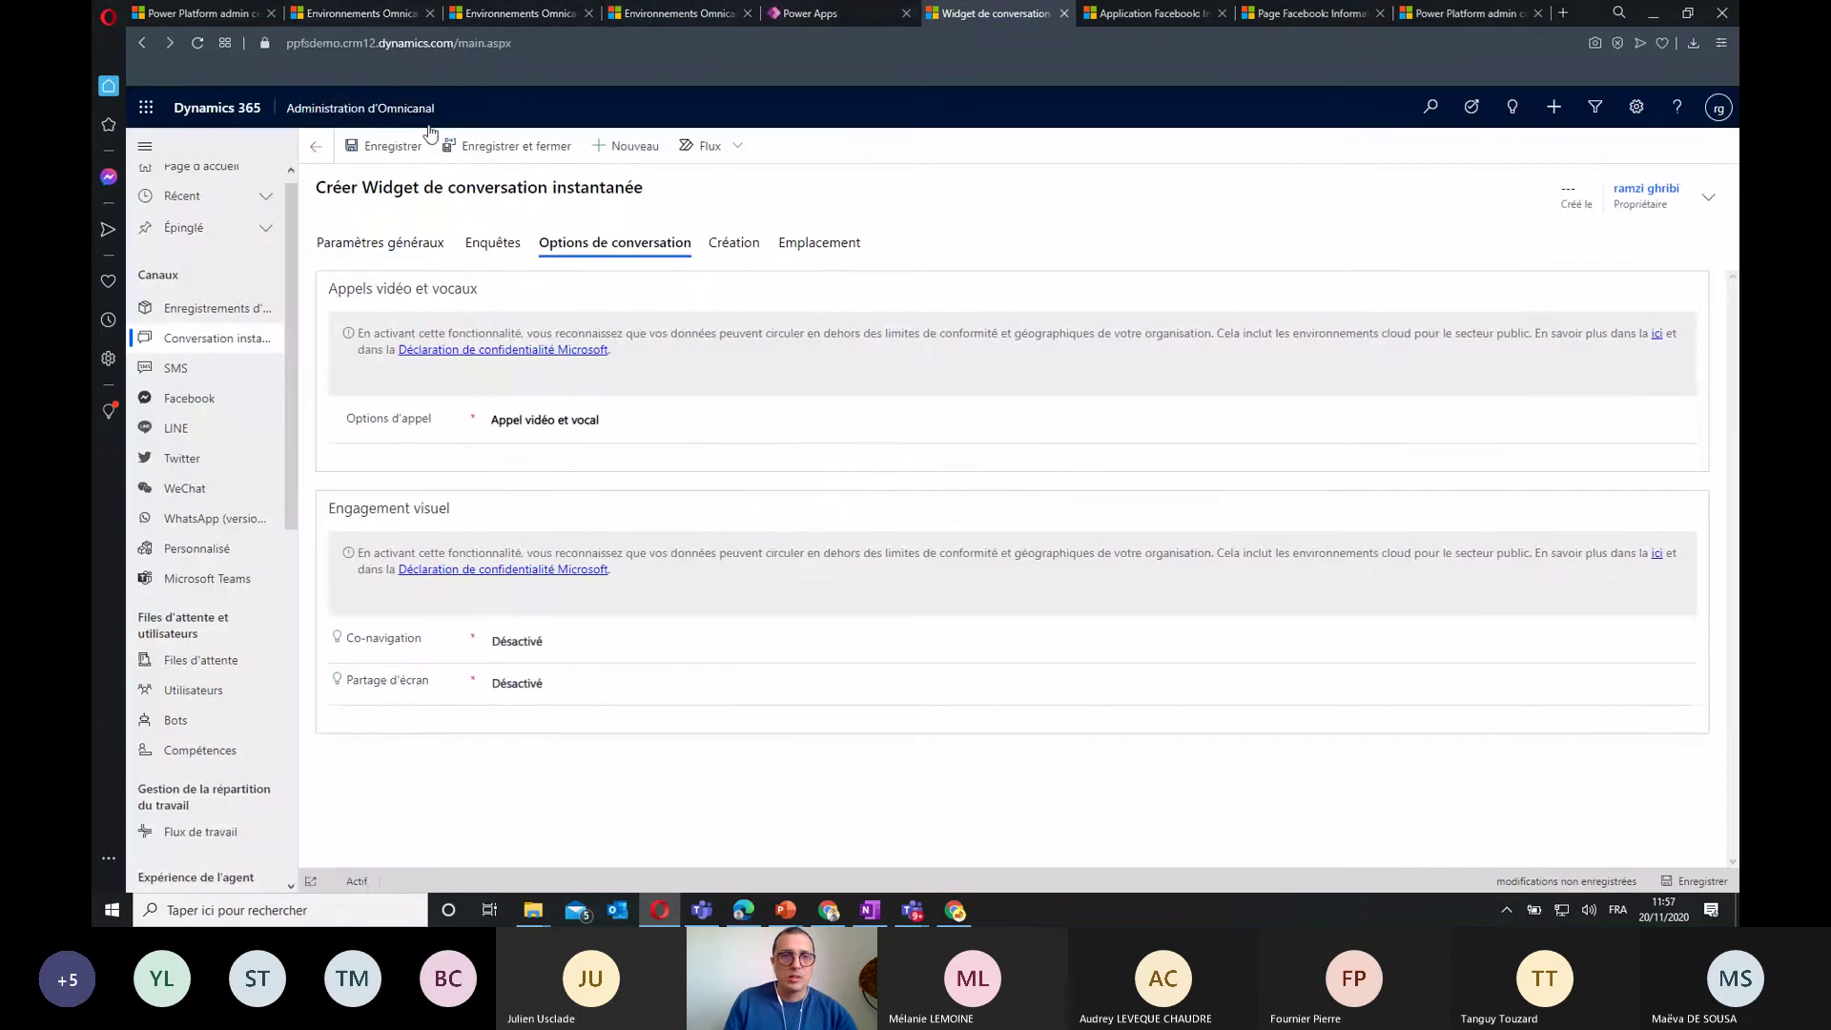
Open the Administration d'Omnicanal app from the list of published Dynamics 365 applications
{"action": "left_click", "coordinate": [354, 109]}
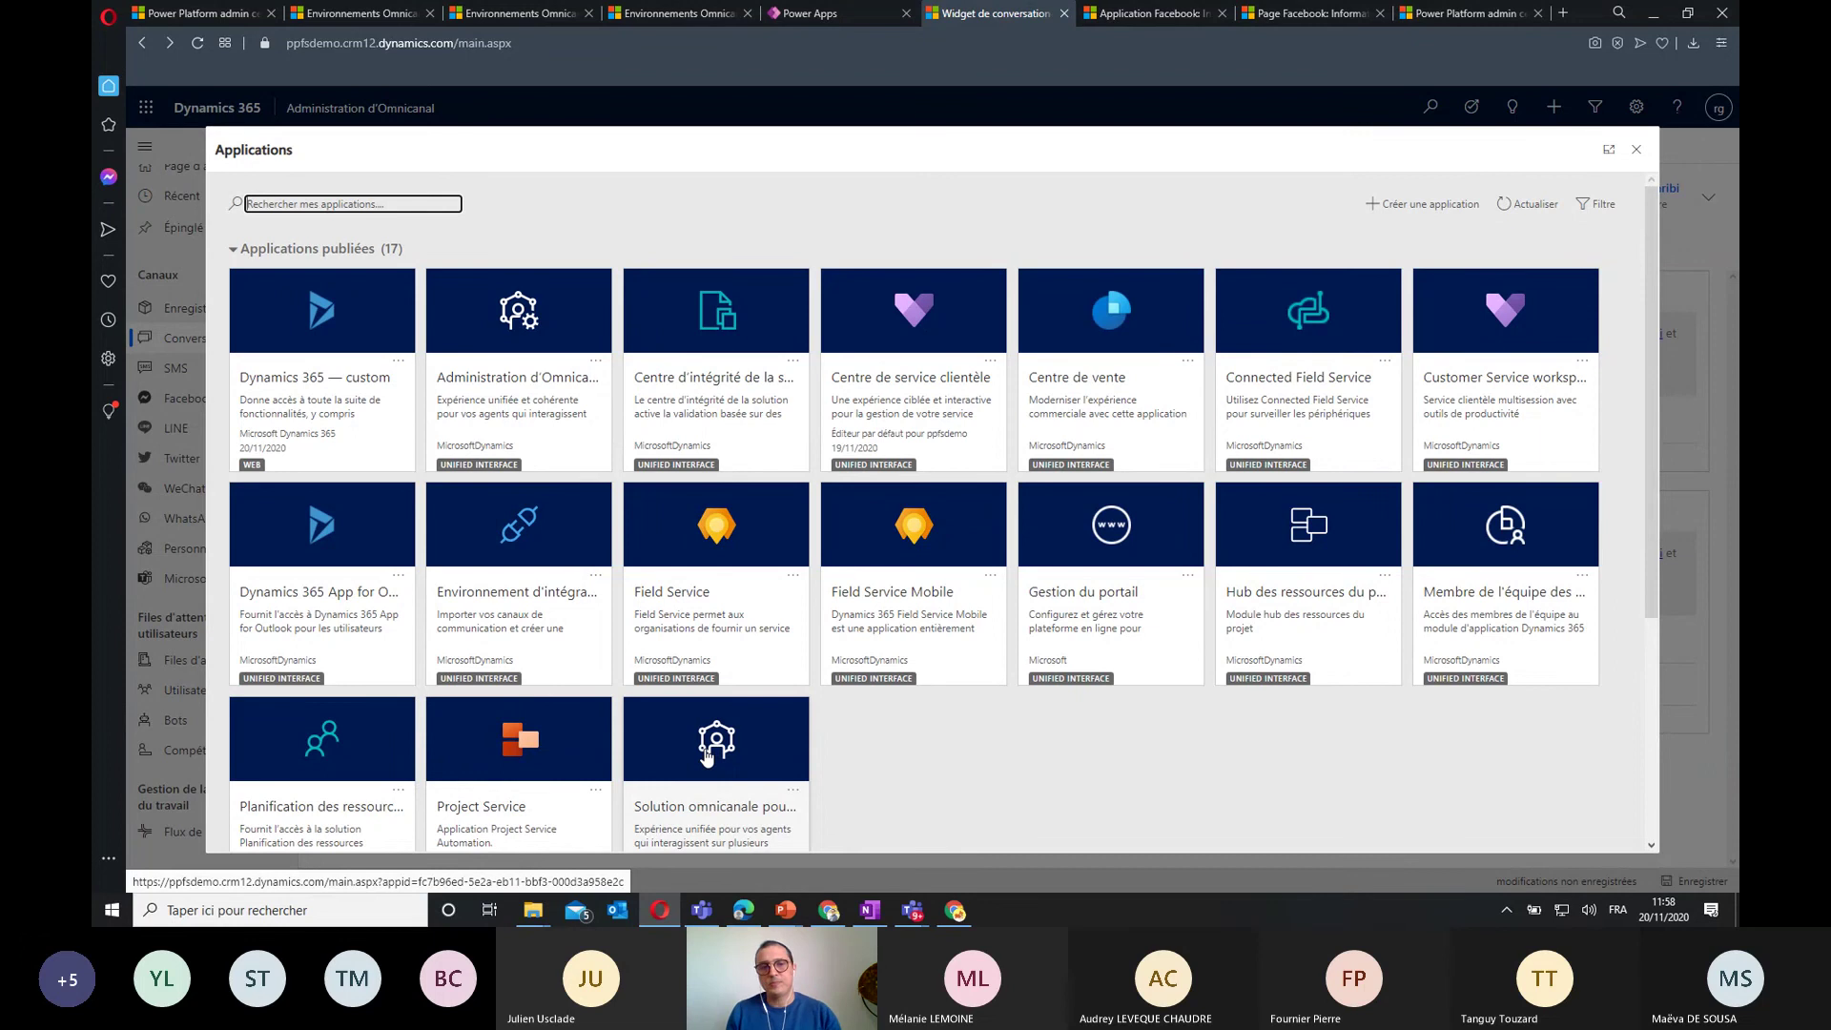
{"action": "left_click", "coordinate": [501, 337]}
{"action": "left_click", "coordinate": [1037, 491]}
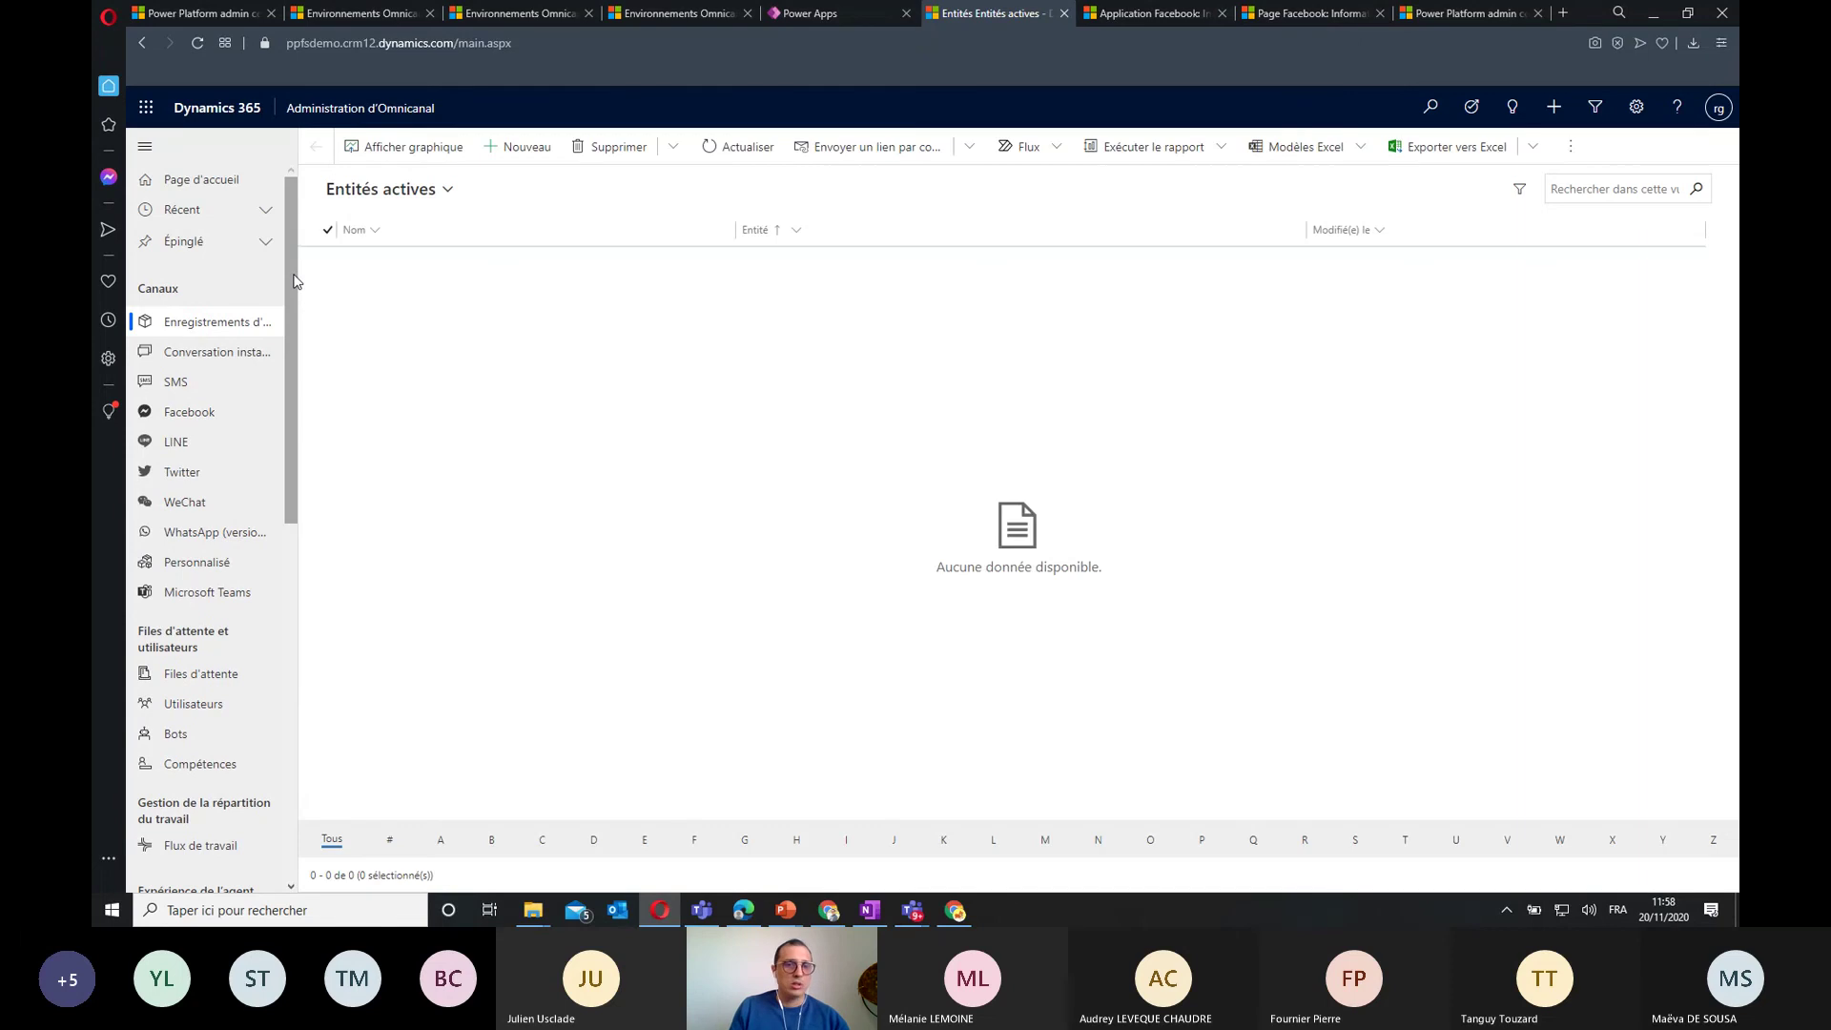
Review the chat widget and SMS channel lists and the queue, user, bot and skill sections of the site map
{"action": "left_click_drag", "start_coordinate": [294, 281], "coordinate": [293, 319]}
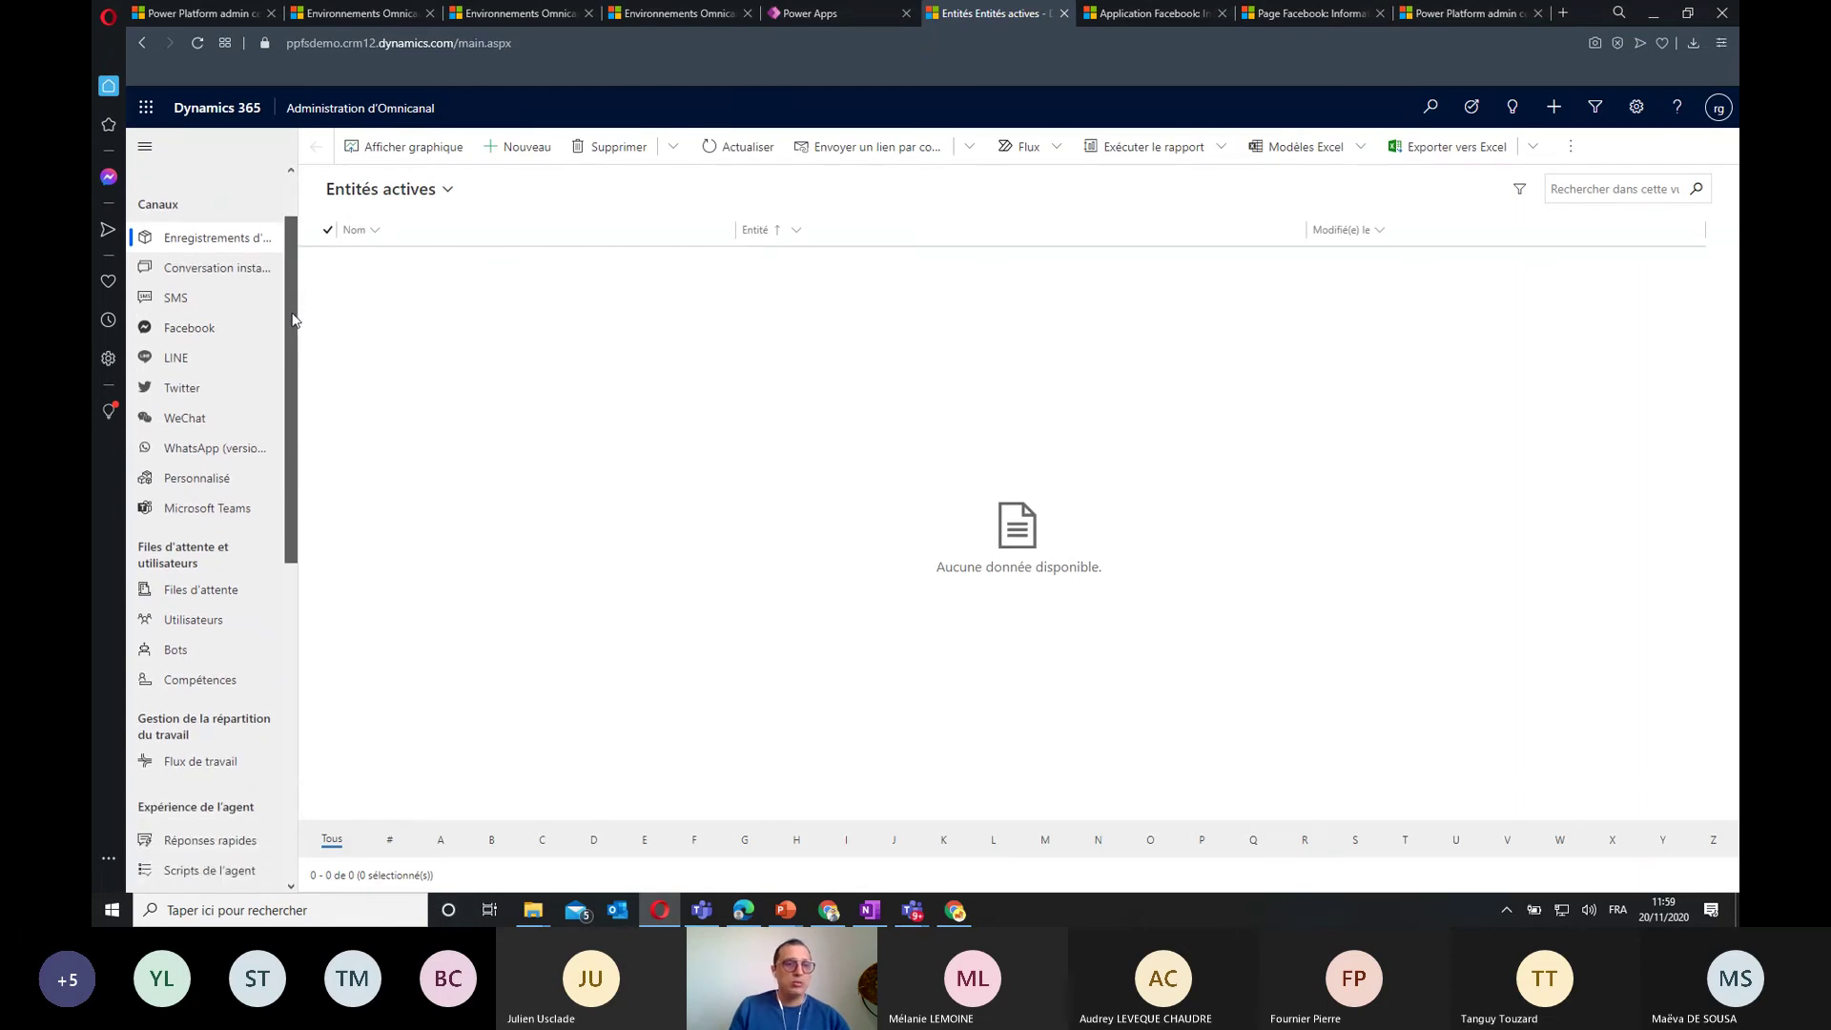
{"action": "left_click", "coordinate": [196, 276]}
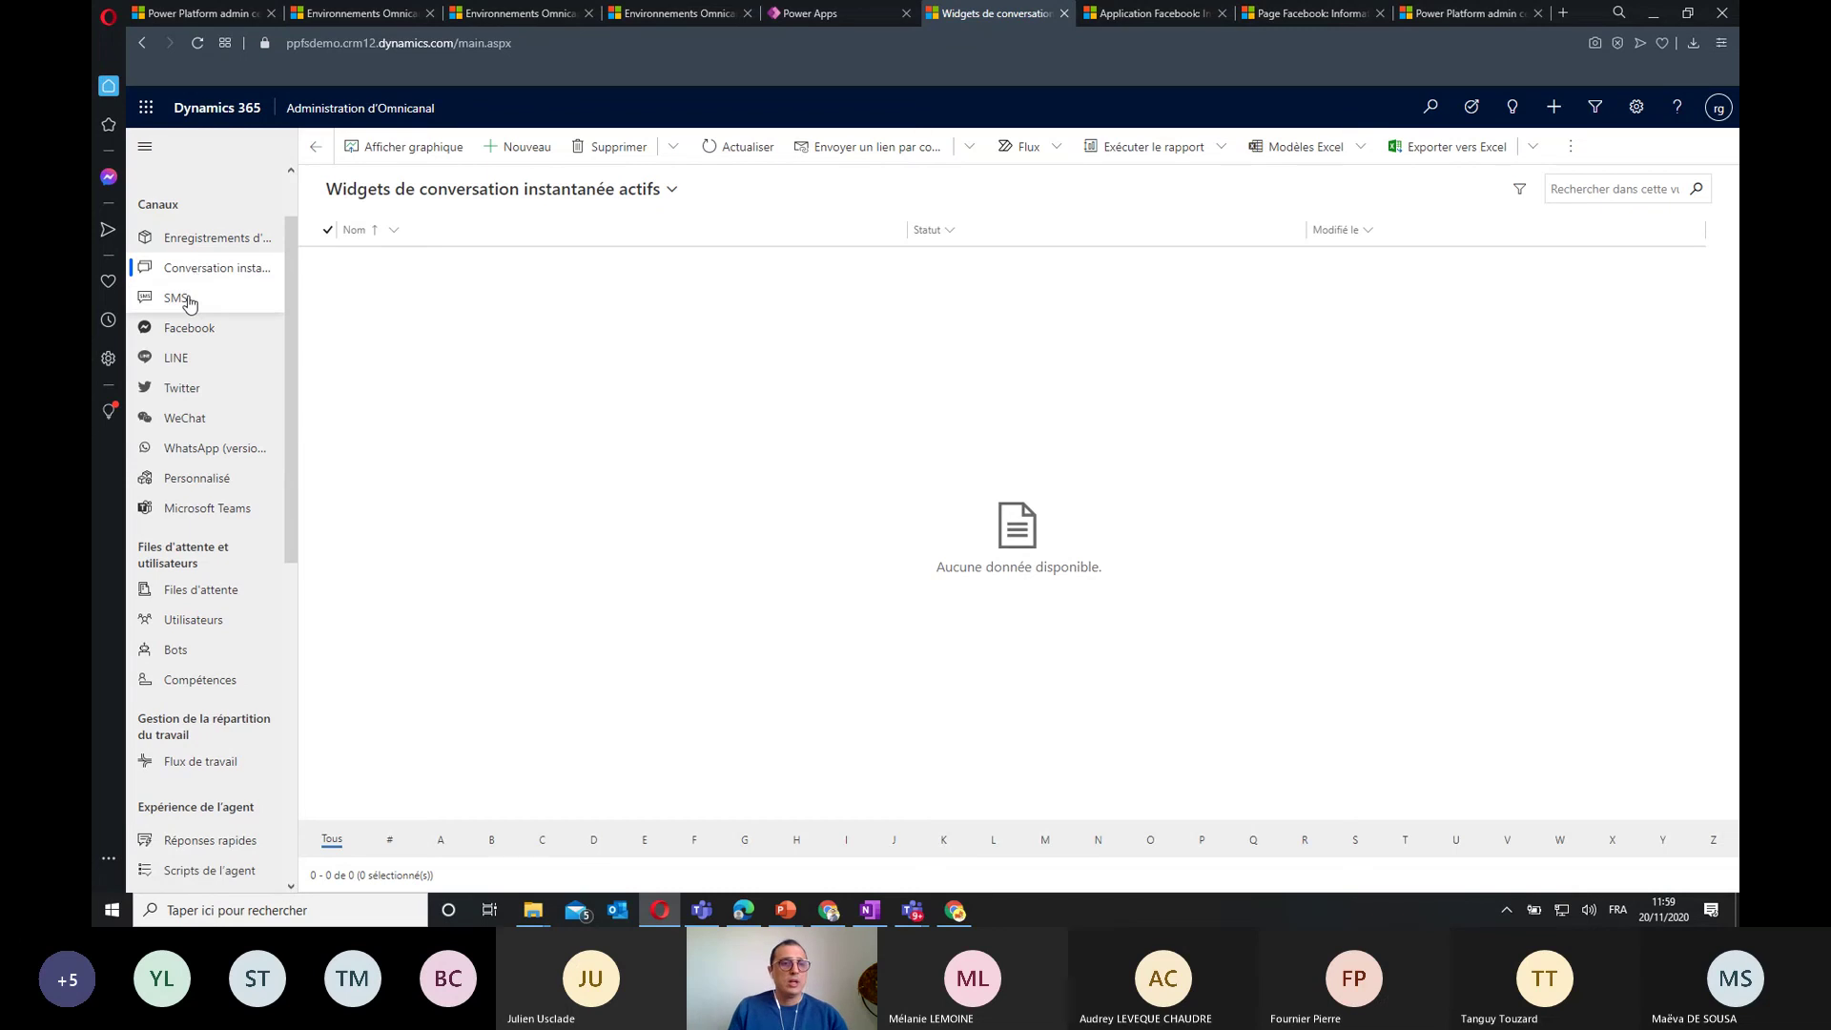
{"action": "left_click", "coordinate": [187, 302]}
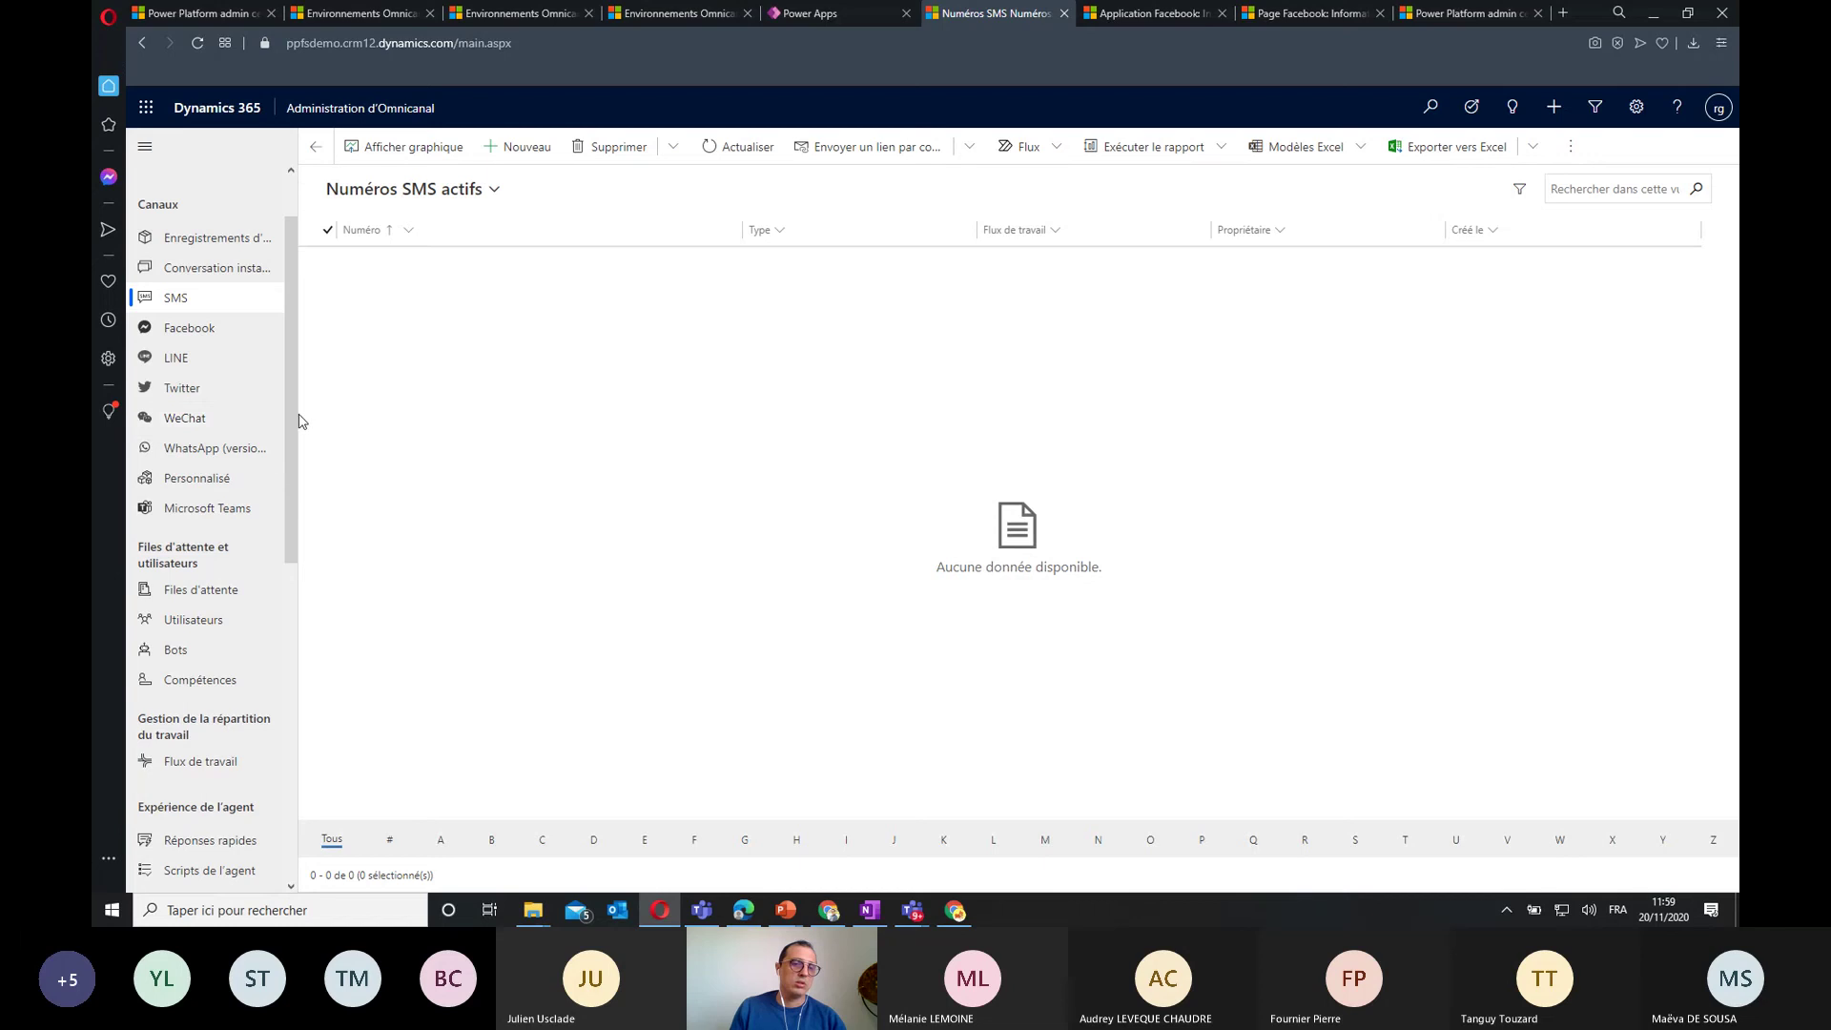
{"action": "scroll", "coordinate": [290, 439], "scroll_direction": "down", "scroll_amount": 3}
{"action": "scroll", "coordinate": [290, 452], "scroll_direction": "down", "scroll_amount": 5}
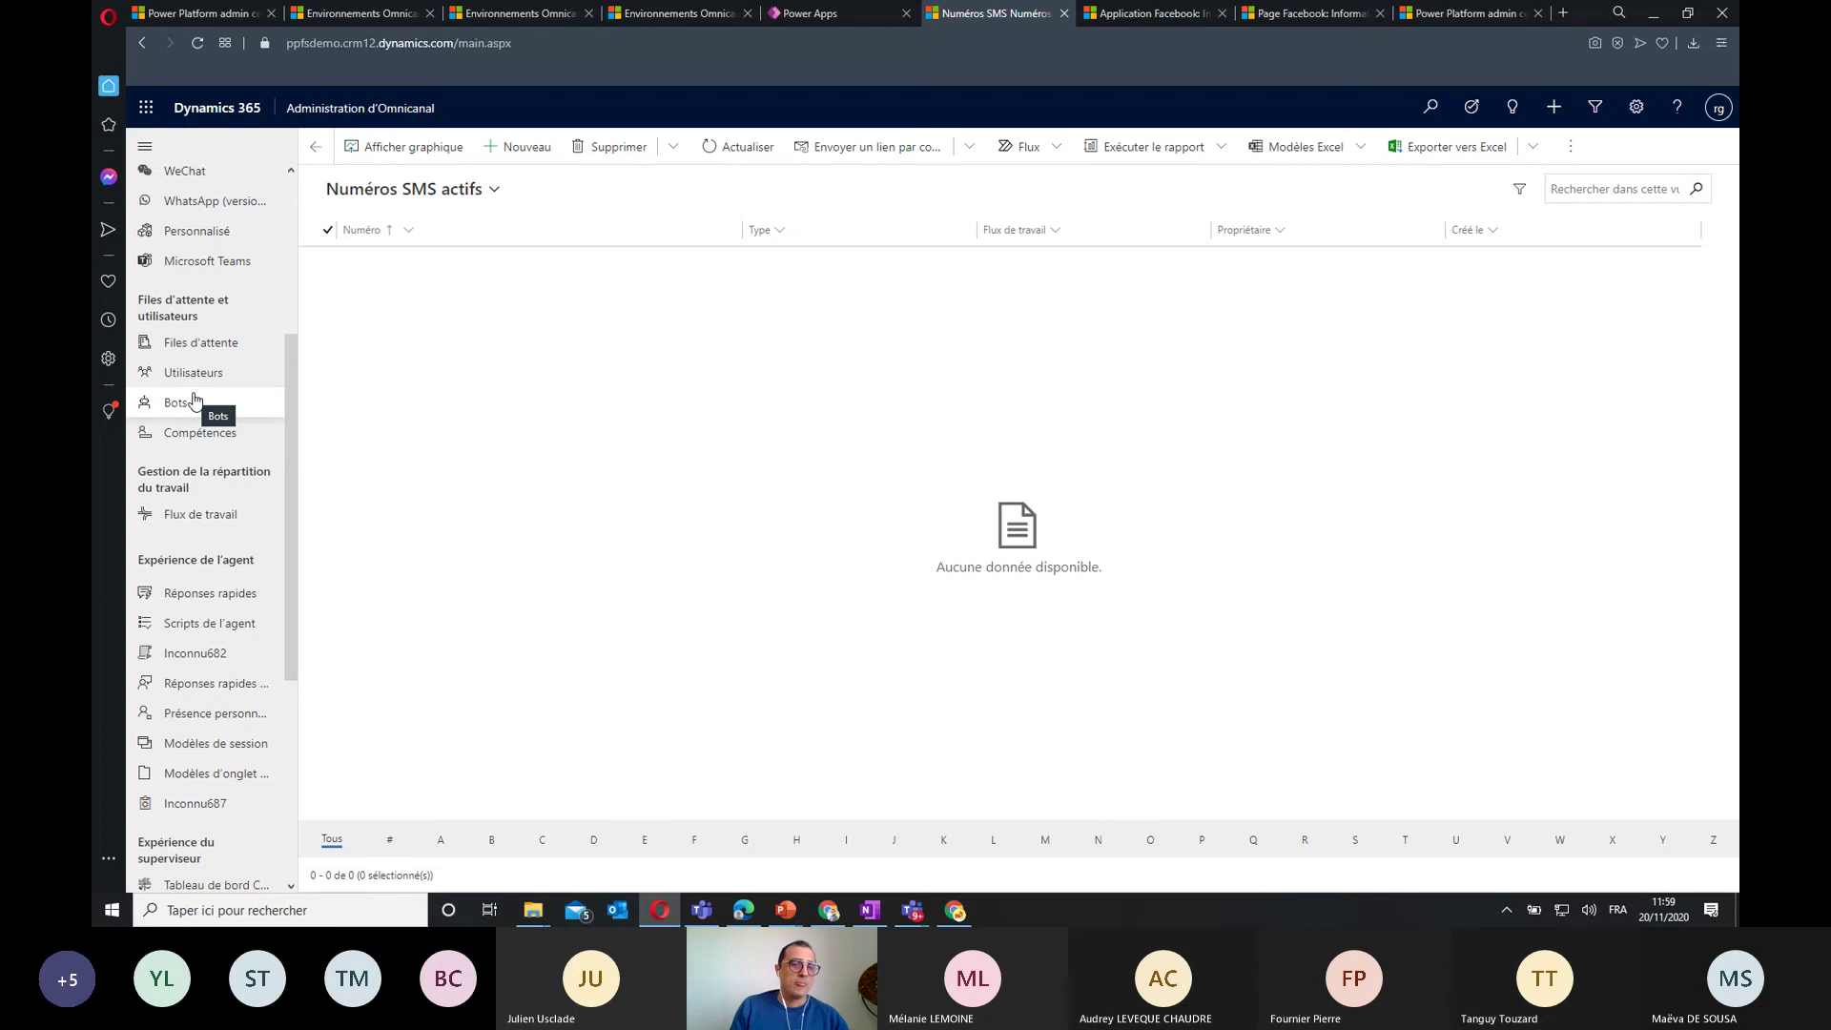
{"action": "scroll", "coordinate": [288, 440], "scroll_direction": "down", "scroll_amount": 1}
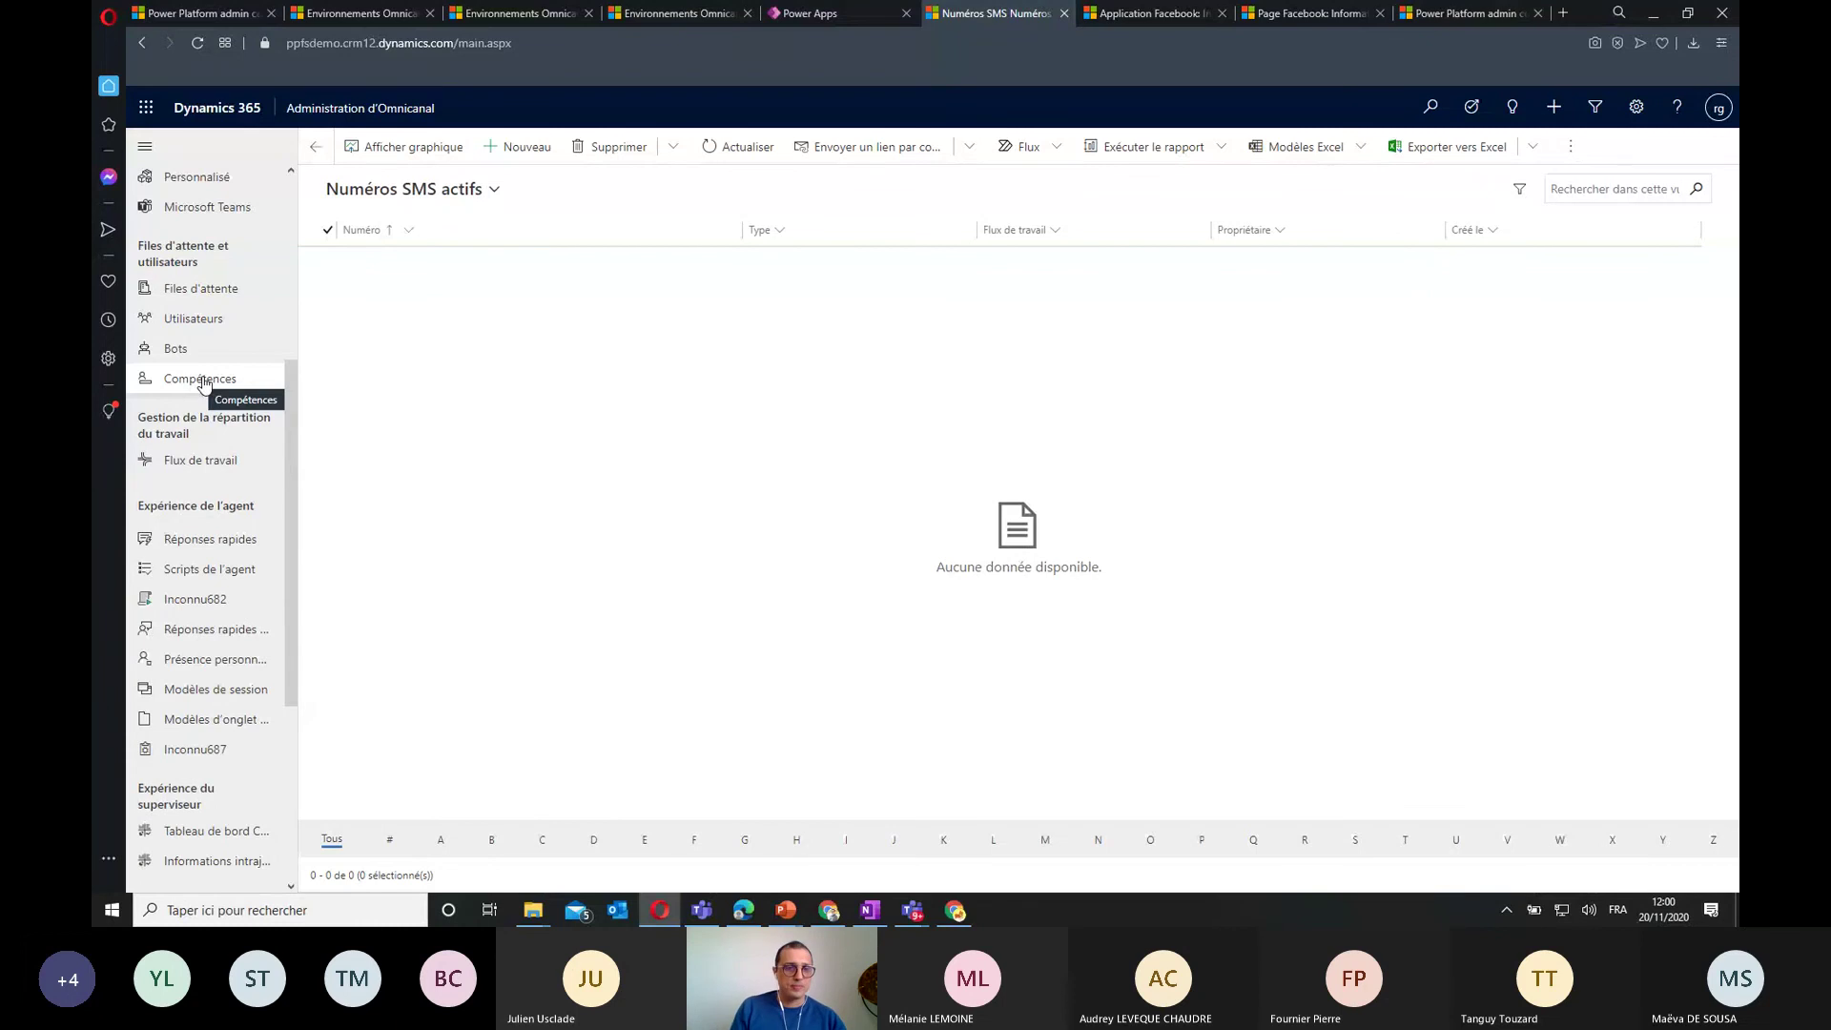
{"action": "mouse_move", "coordinate": [289, 438]}
{"action": "left_mouse_down"}
{"action": "mouse_move", "coordinate": [309, 591]}
{"action": "mouse_move", "coordinate": [314, 462]}
{"action": "left_mouse_up"}
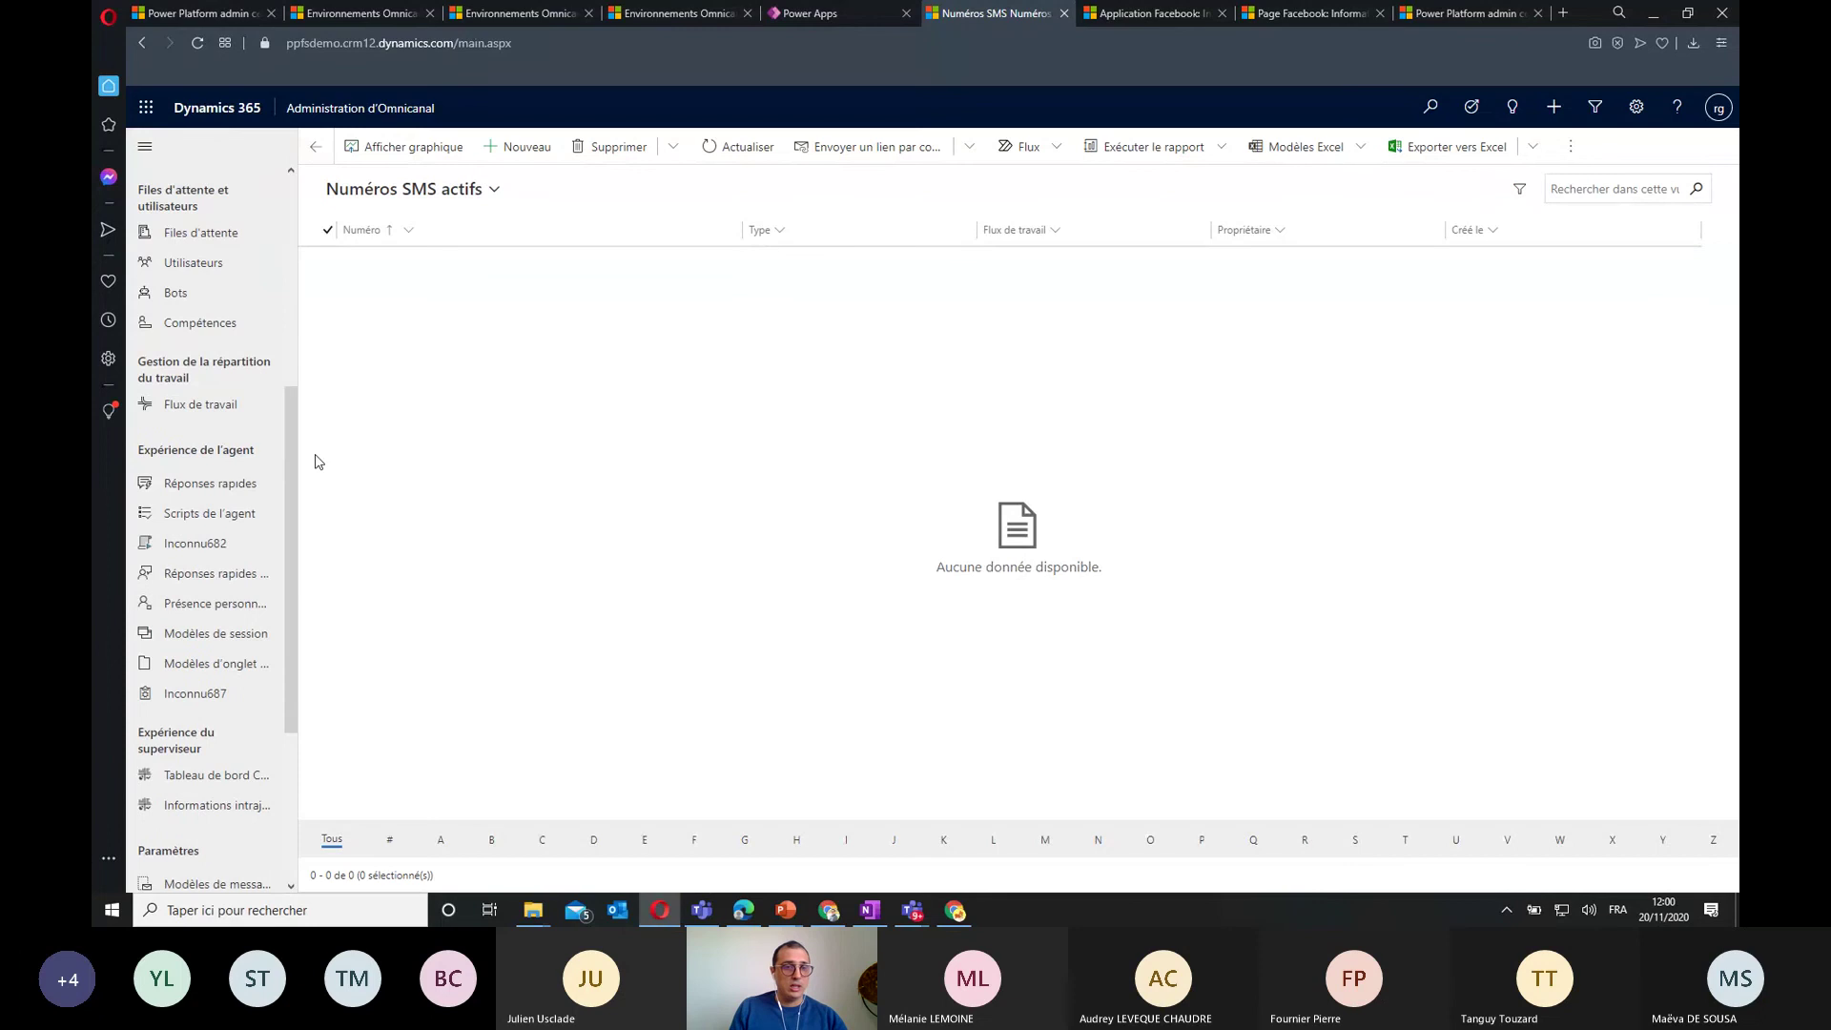
Open the CHAT STREAM record from the active workstreams to examine its work distribution settings
{"action": "left_click", "coordinate": [210, 421]}
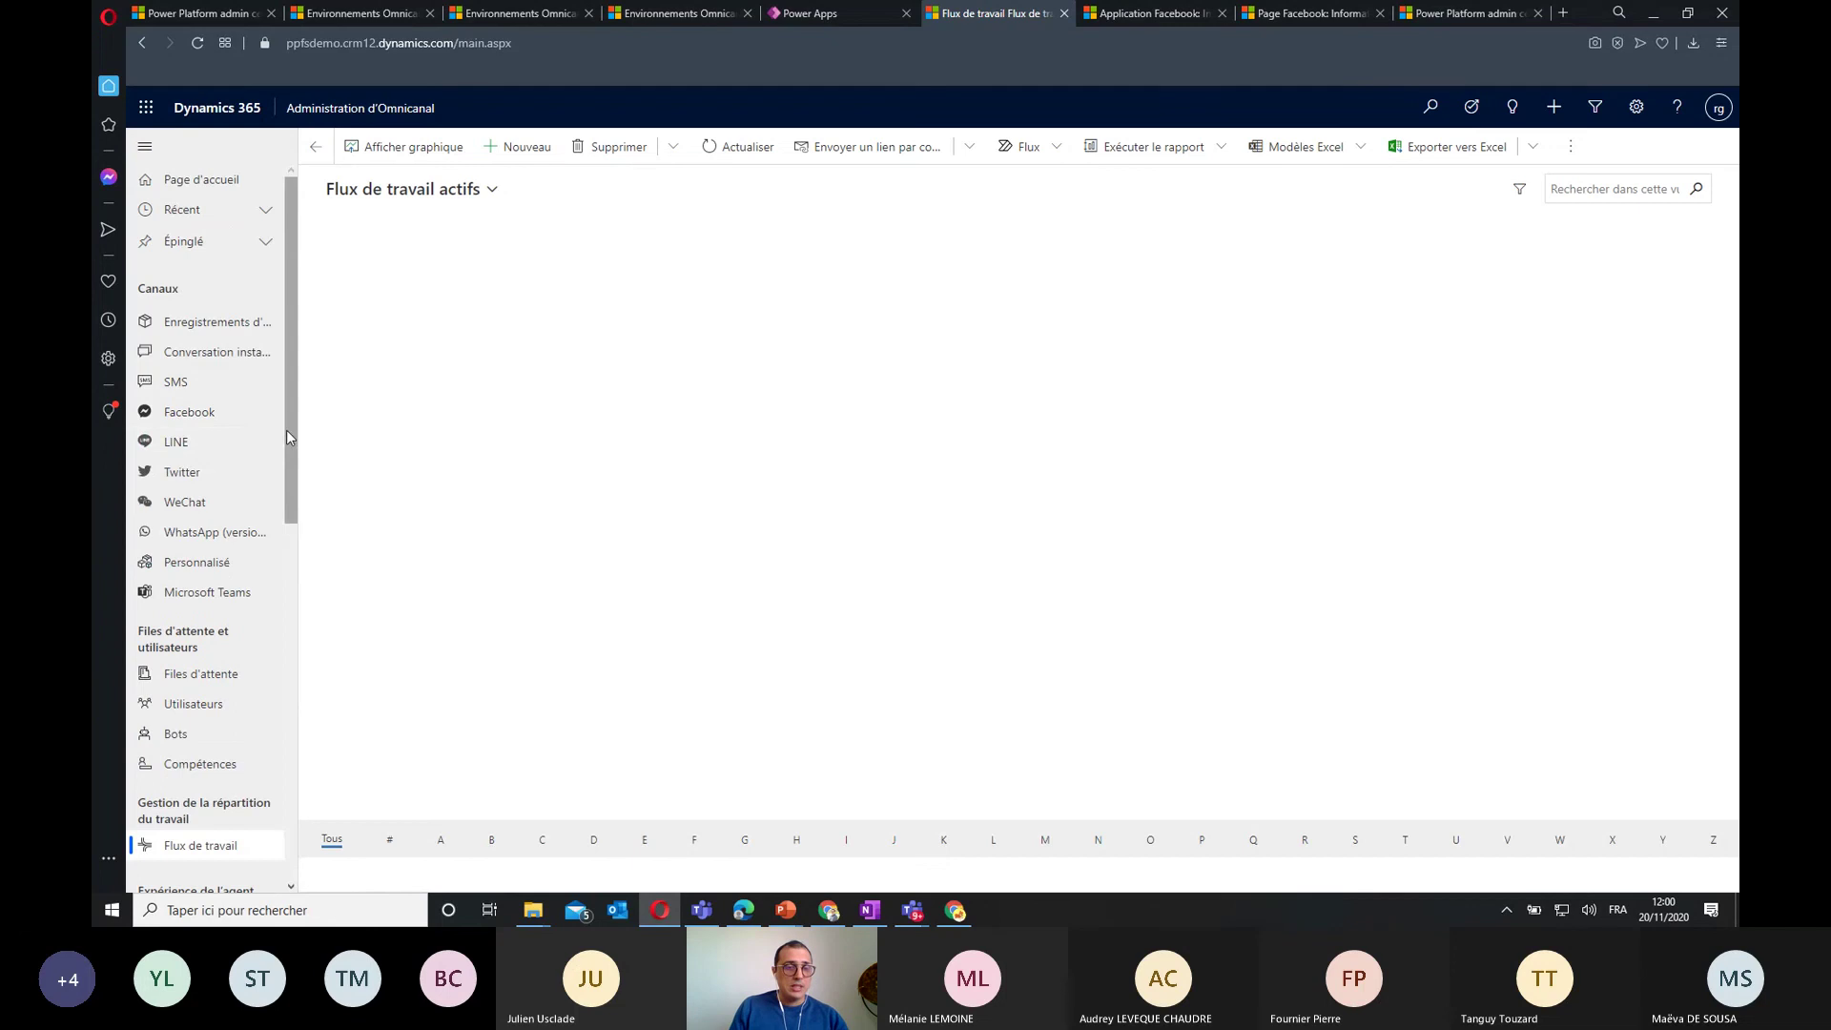
{"action": "left_click_drag", "start_coordinate": [293, 447], "coordinate": [288, 504]}
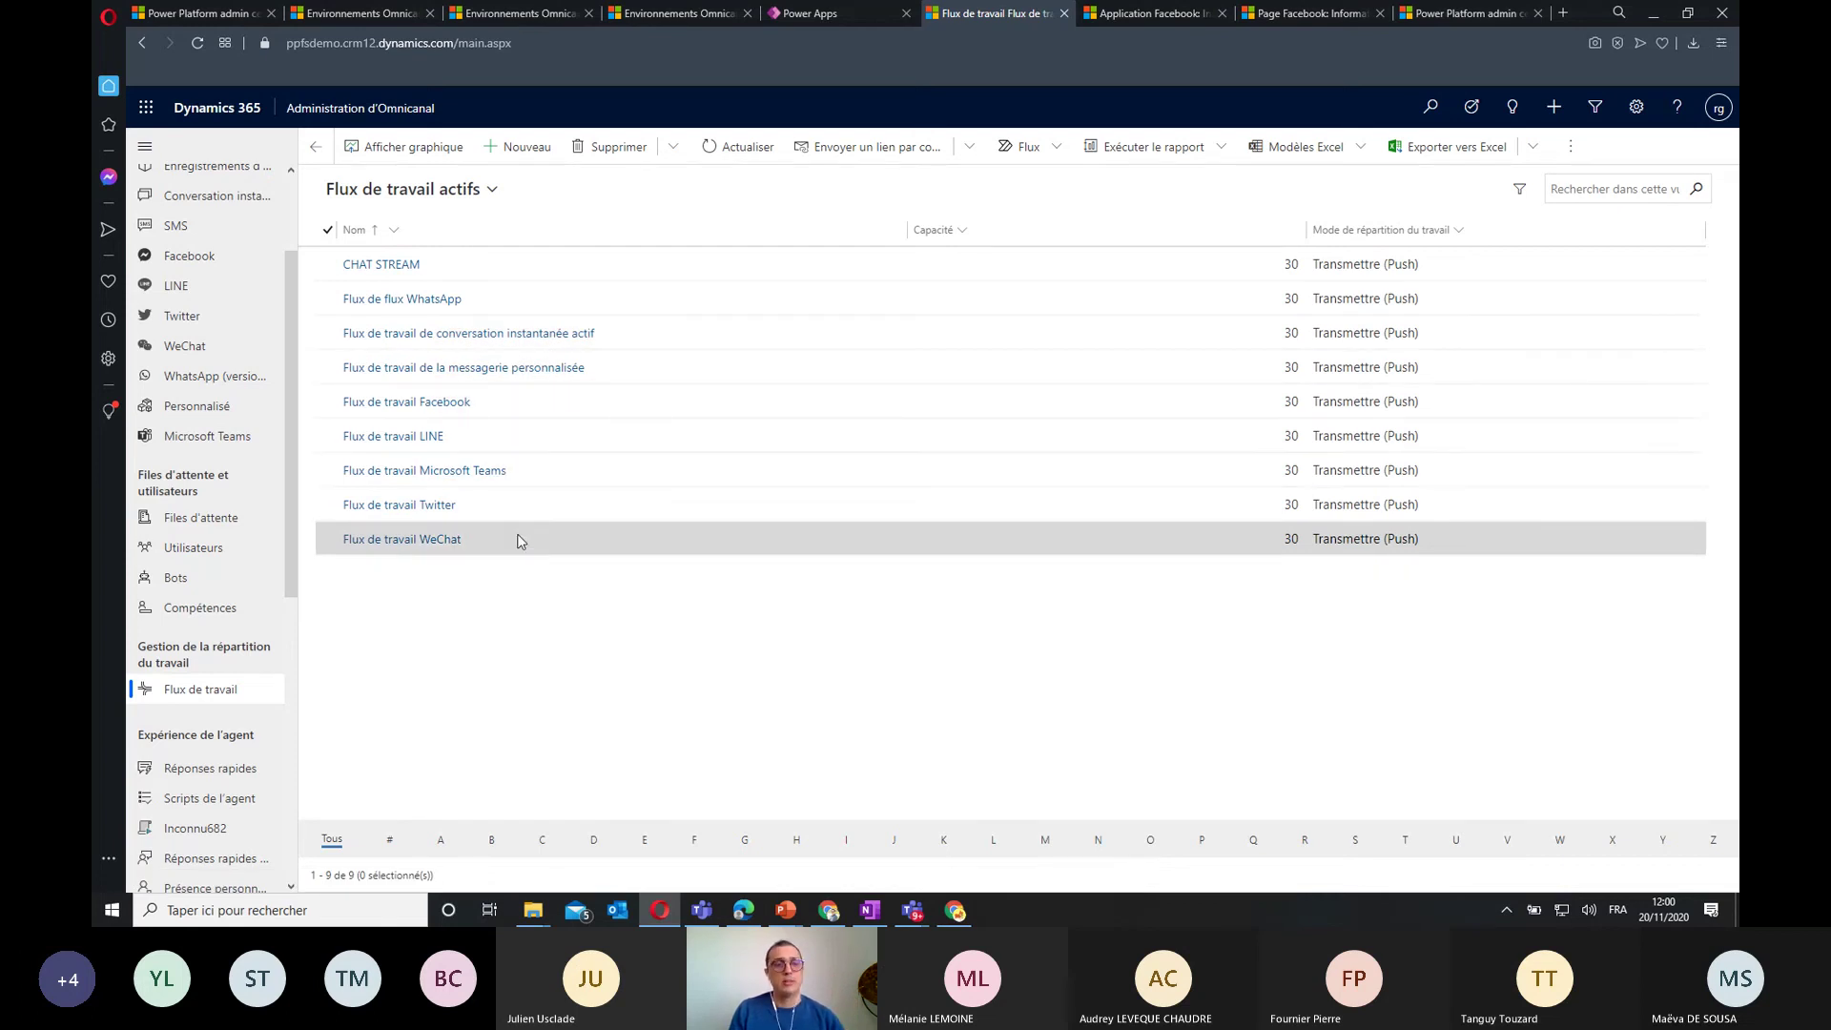
{"action": "double_click", "coordinate": [455, 268]}
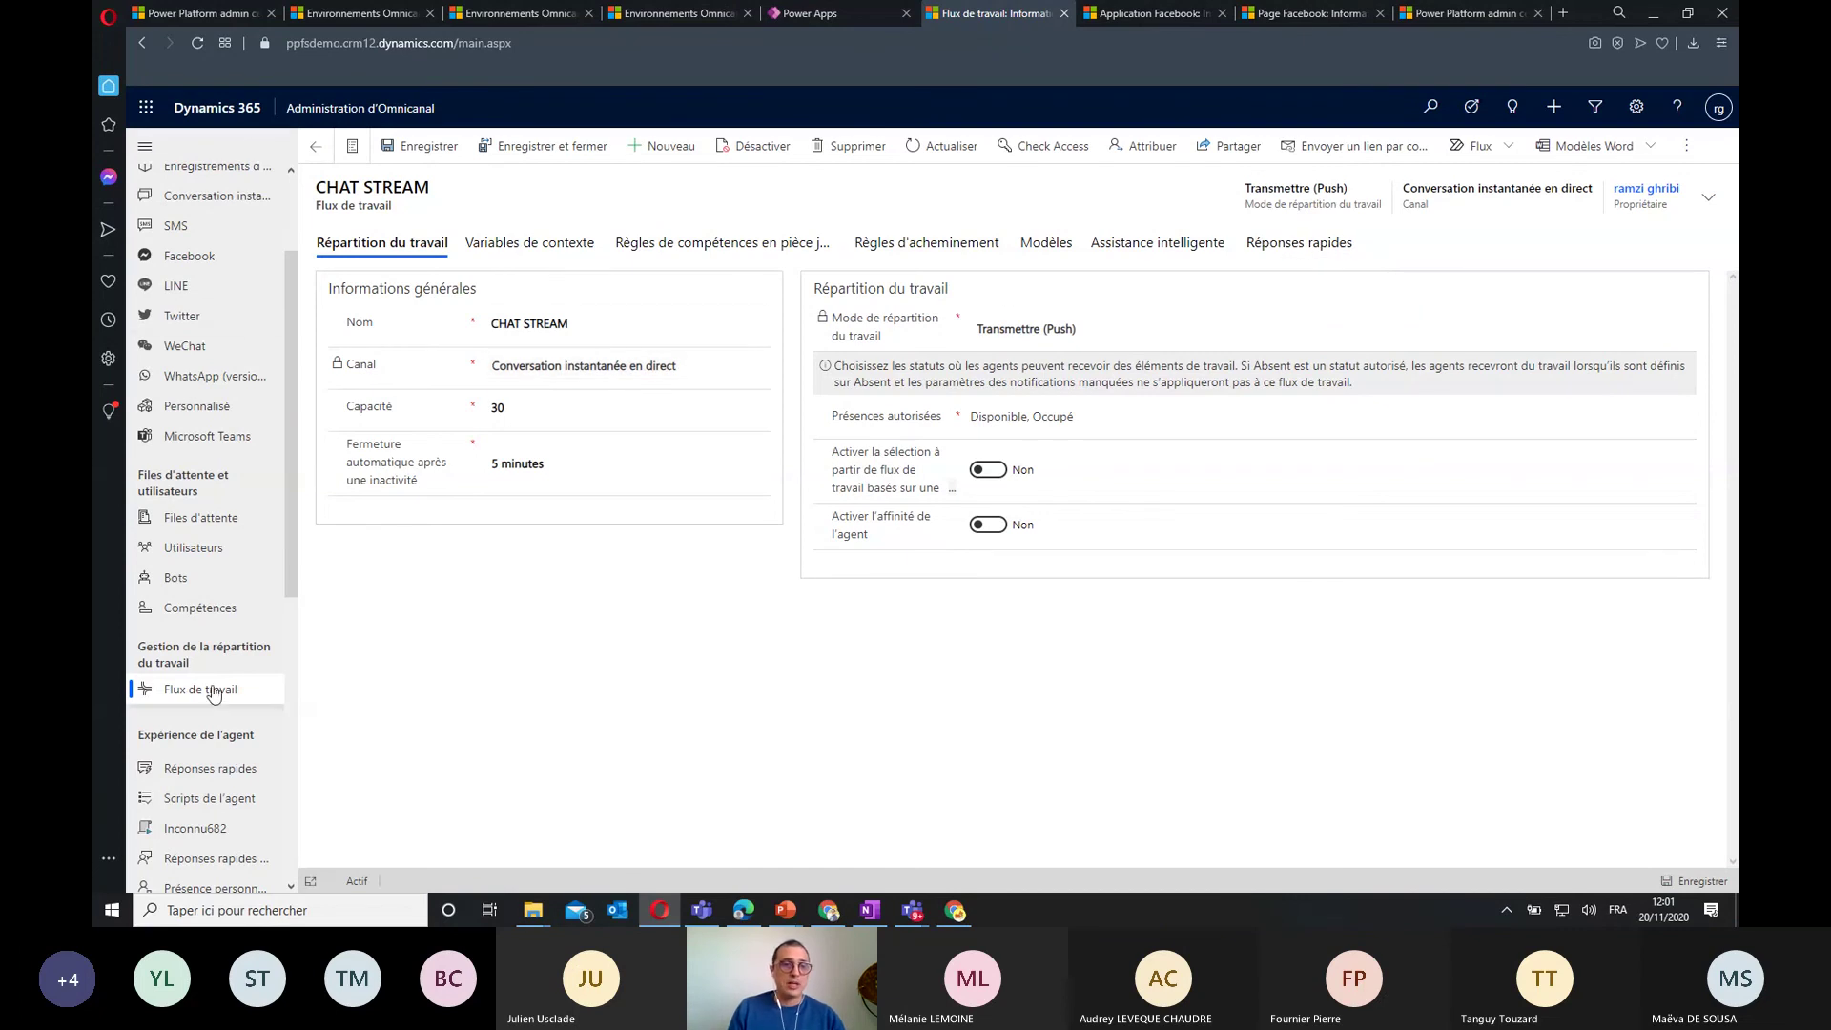
Start a new chat widget record in the Conversation instantanée channel
{"action": "left_click_drag", "start_coordinate": [289, 290], "coordinate": [297, 258]}
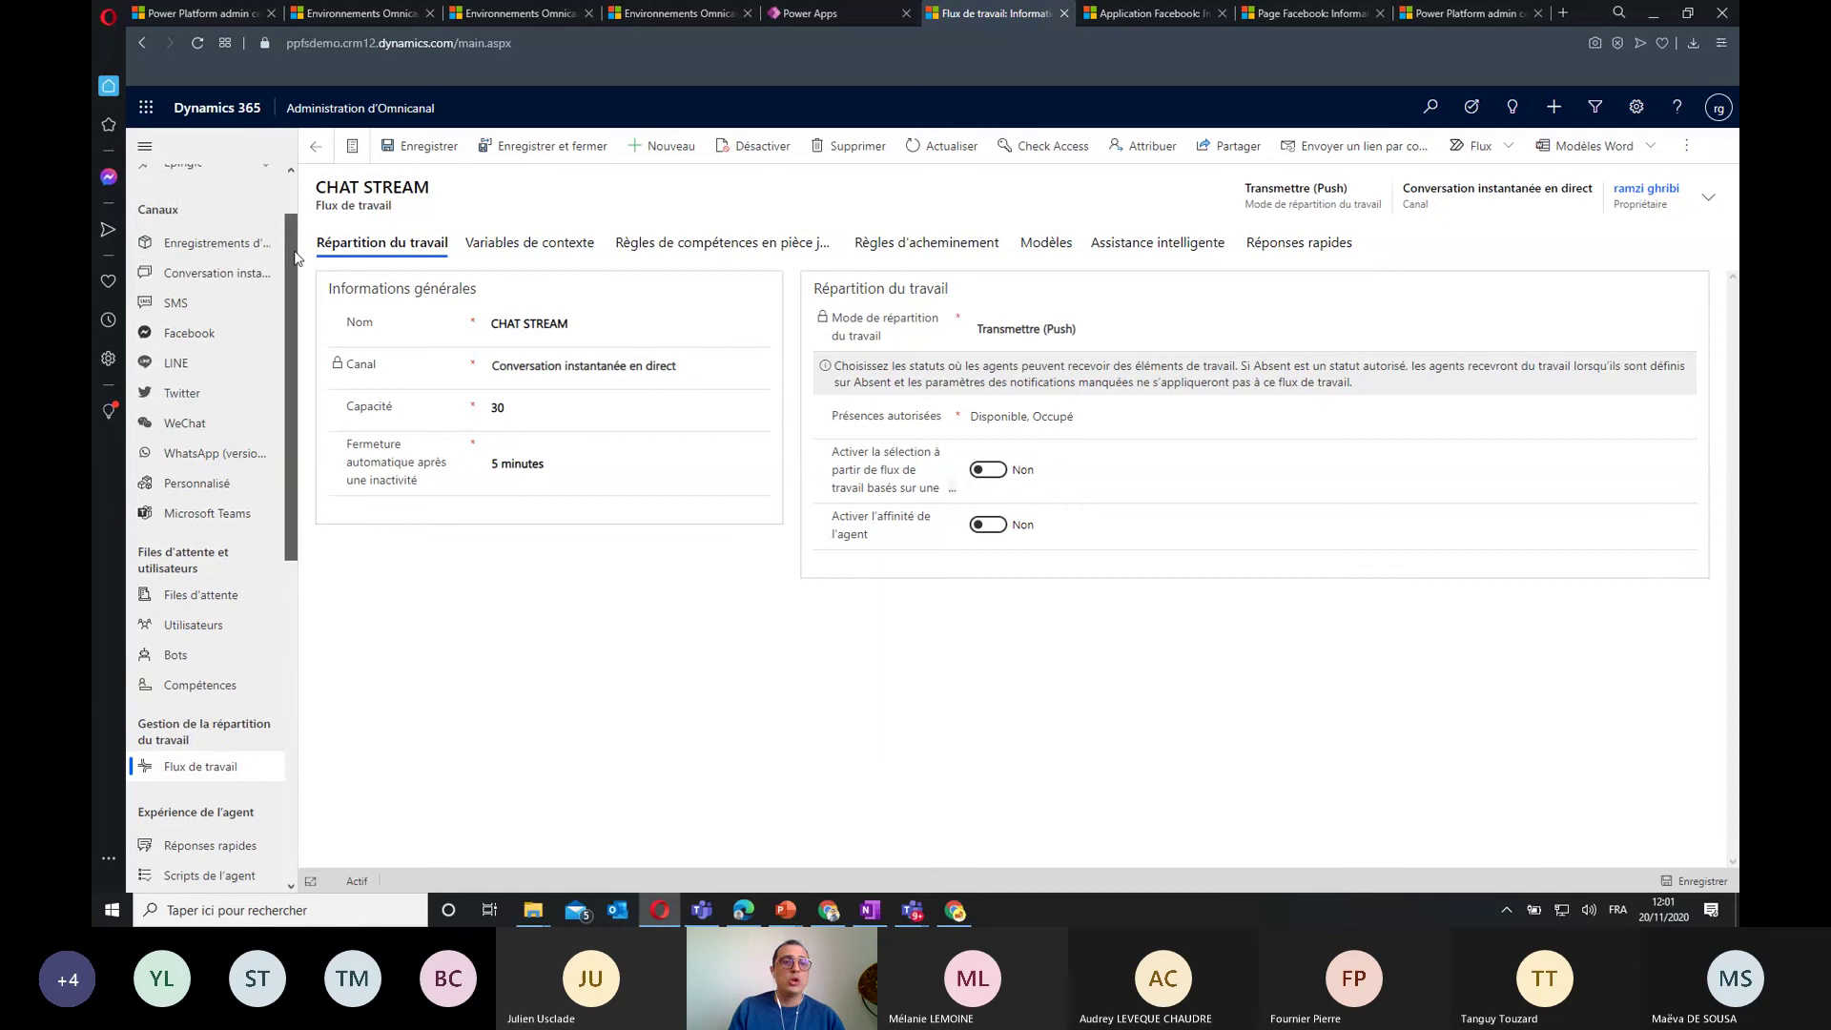
{"action": "left_click", "coordinate": [215, 287]}
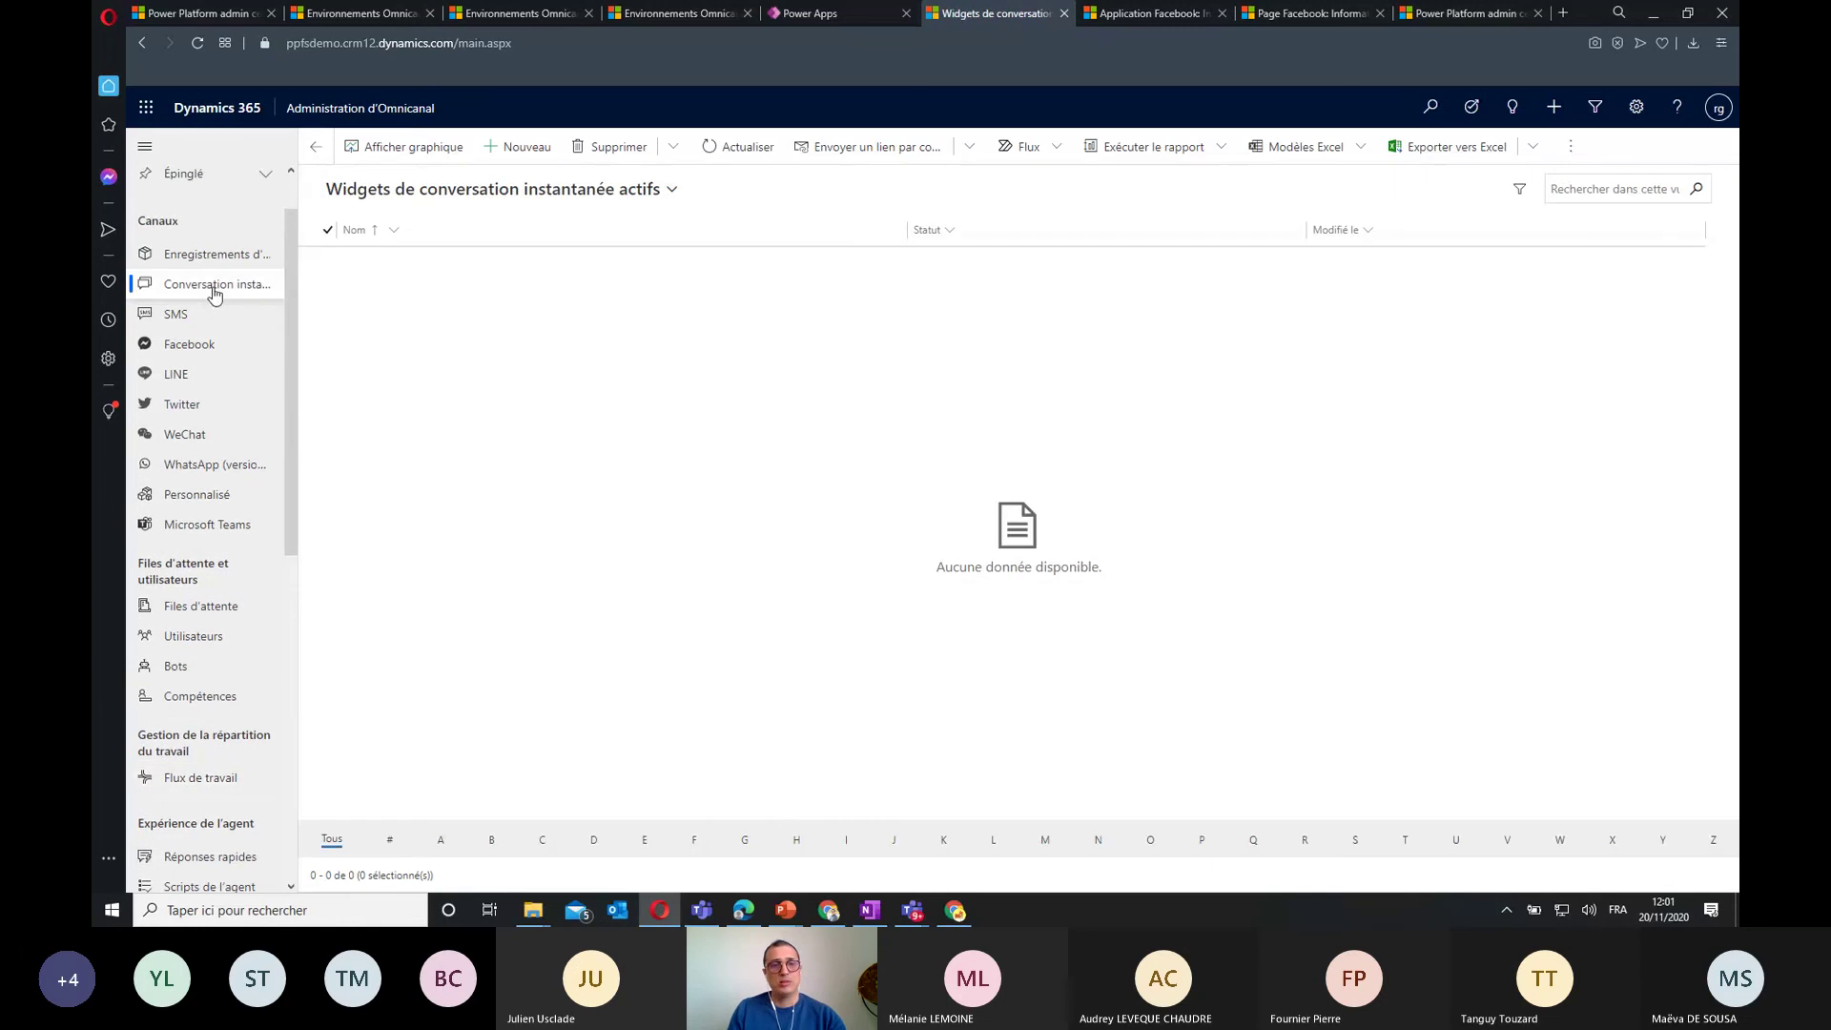
{"action": "left_click", "coordinate": [512, 148]}
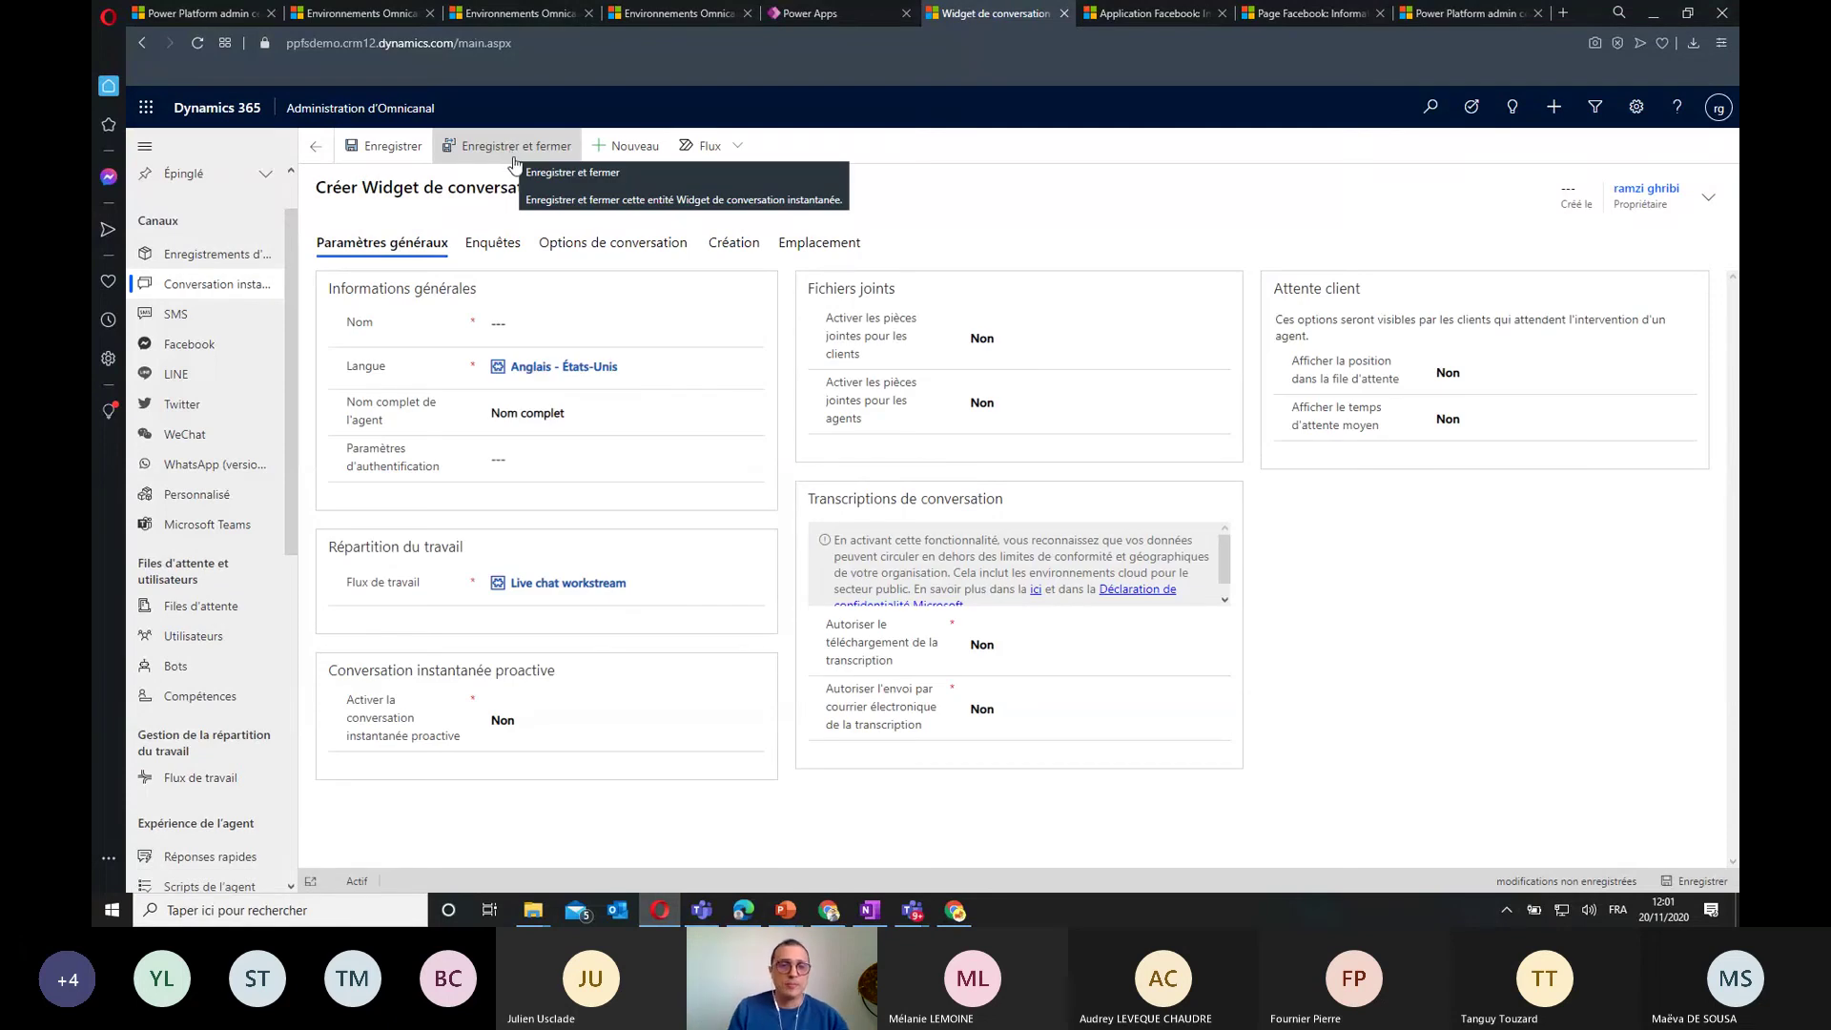
Name the widget "PPFS 2020 CHat widget" and choose Nom complet as the agent's display name
{"action": "left_click", "coordinate": [517, 325]}
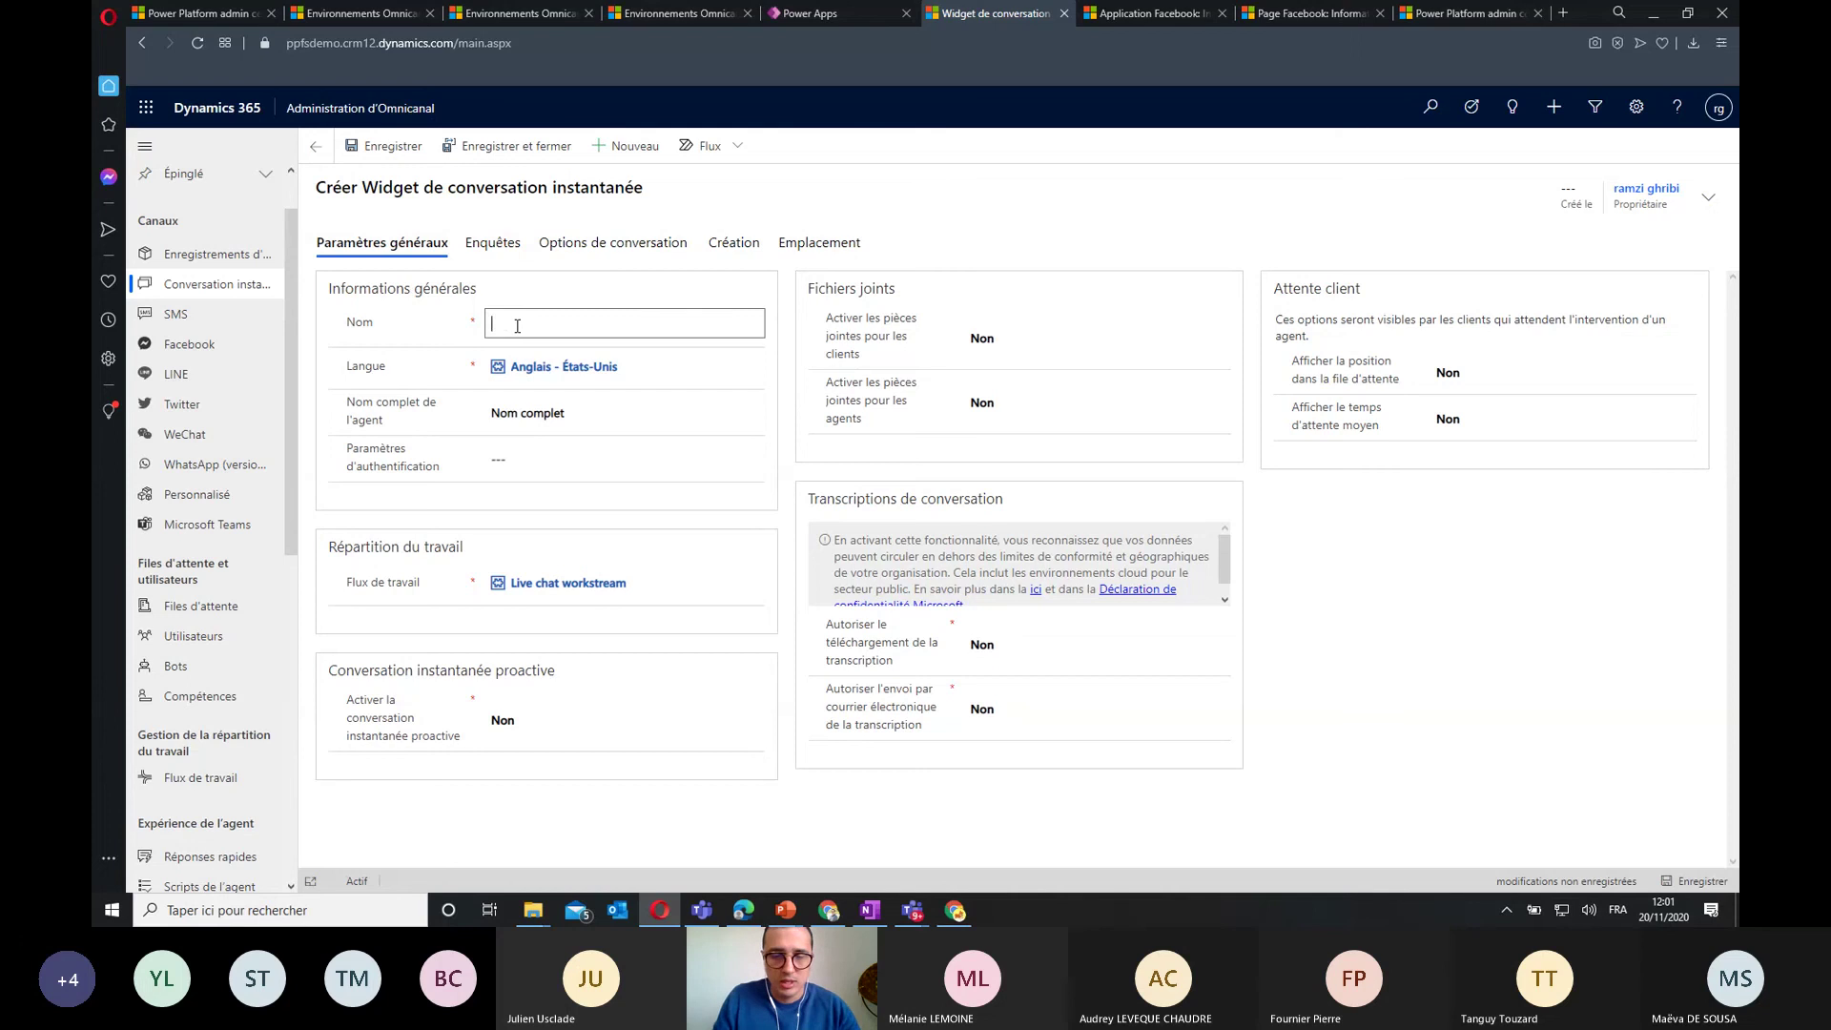
{"action": "type", "text": "PPF"}
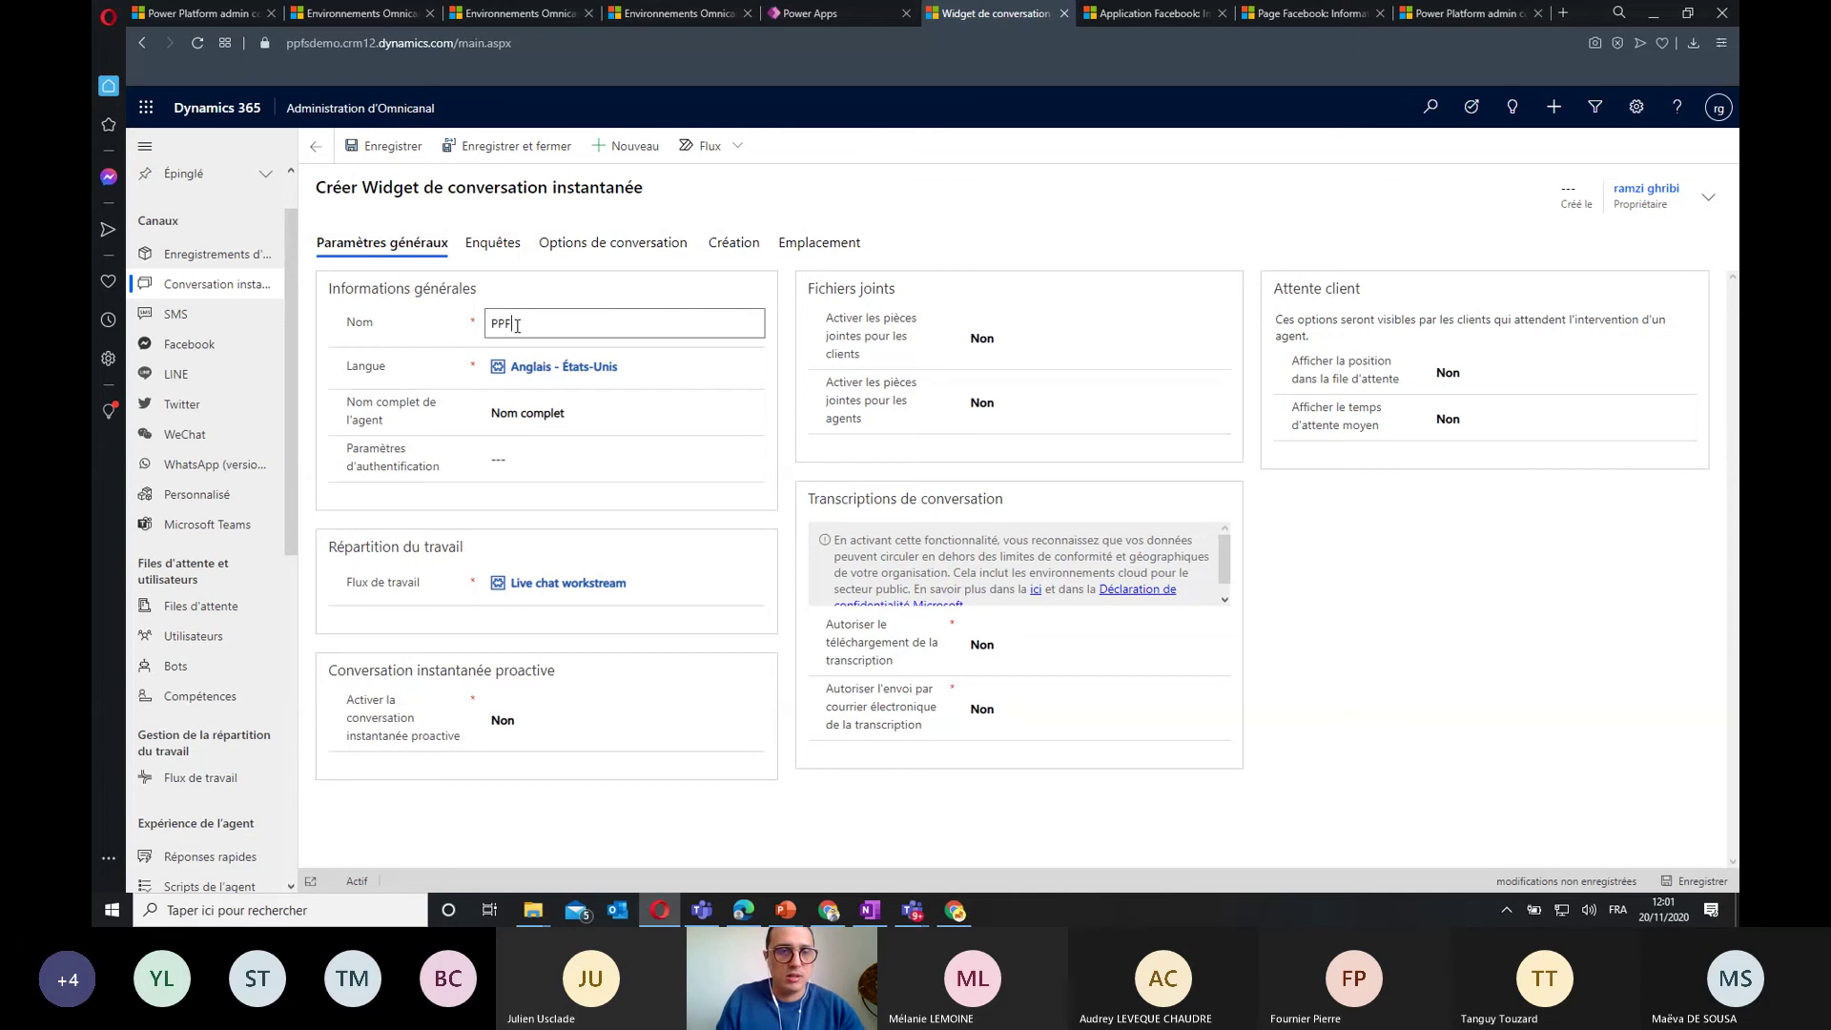
{"action": "type", "text": "S202"}
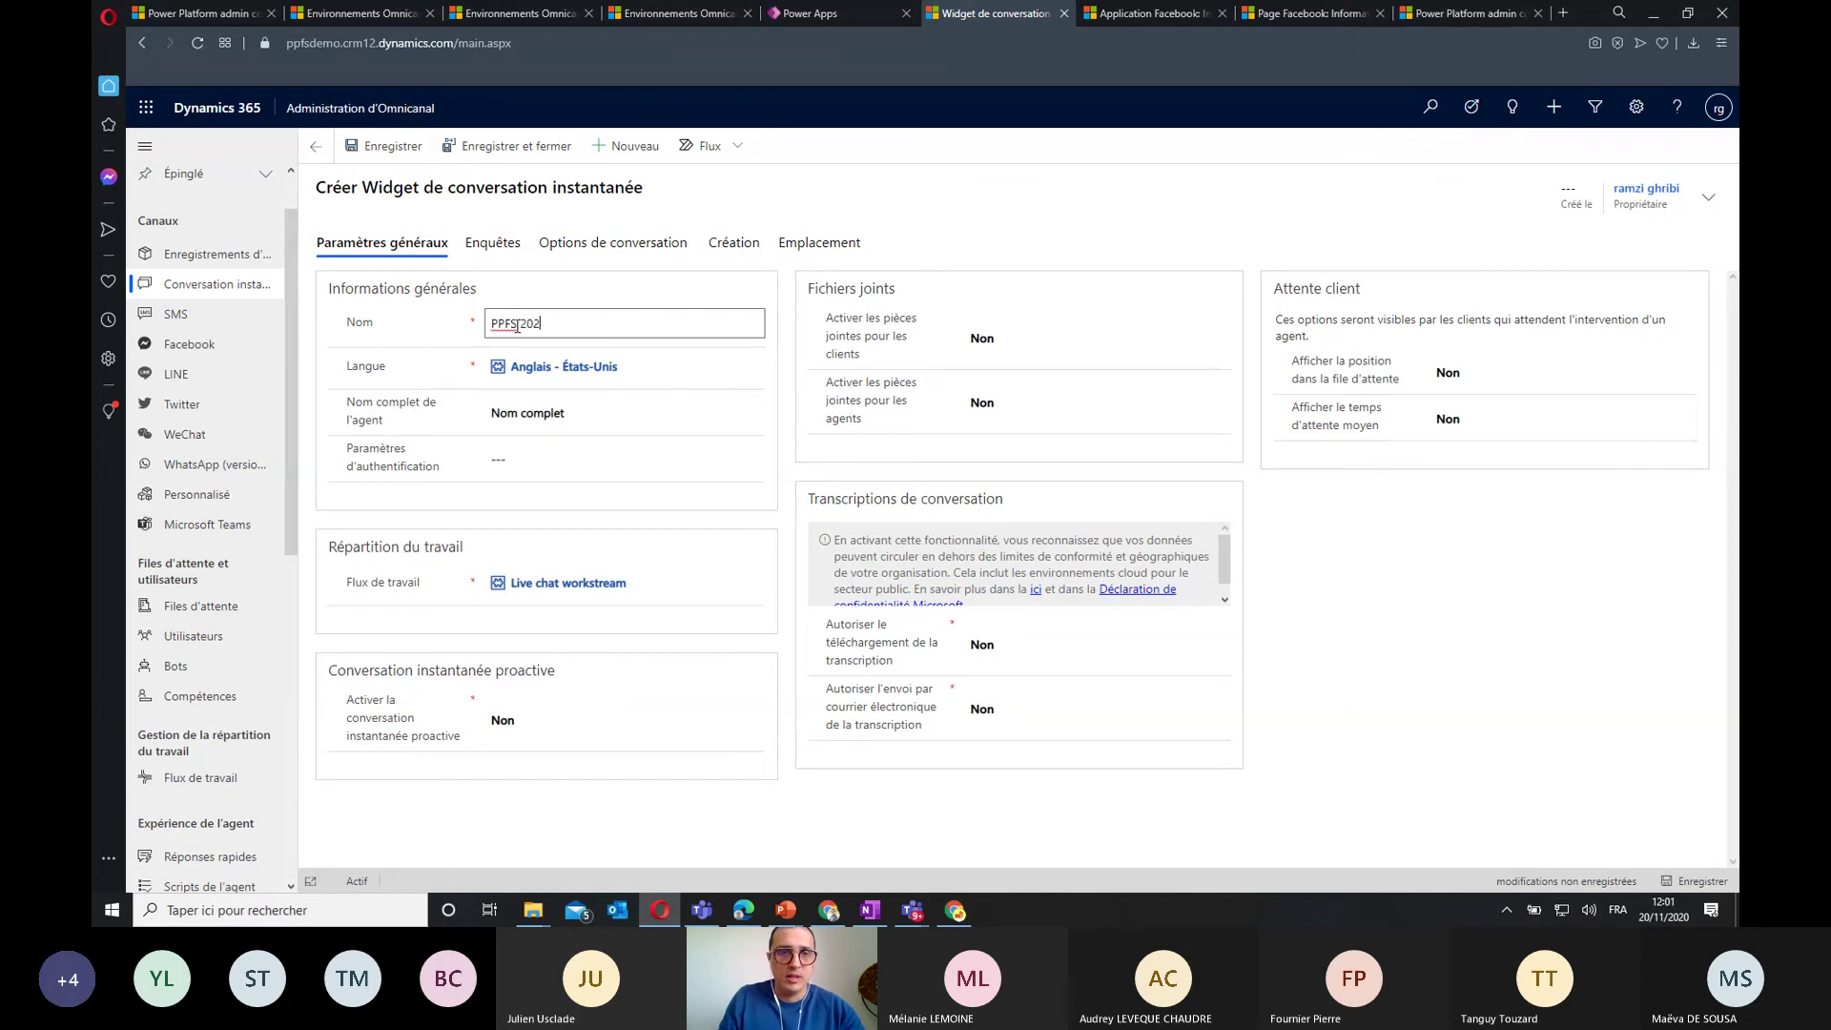
{"action": "type", "text": "0 CHat"}
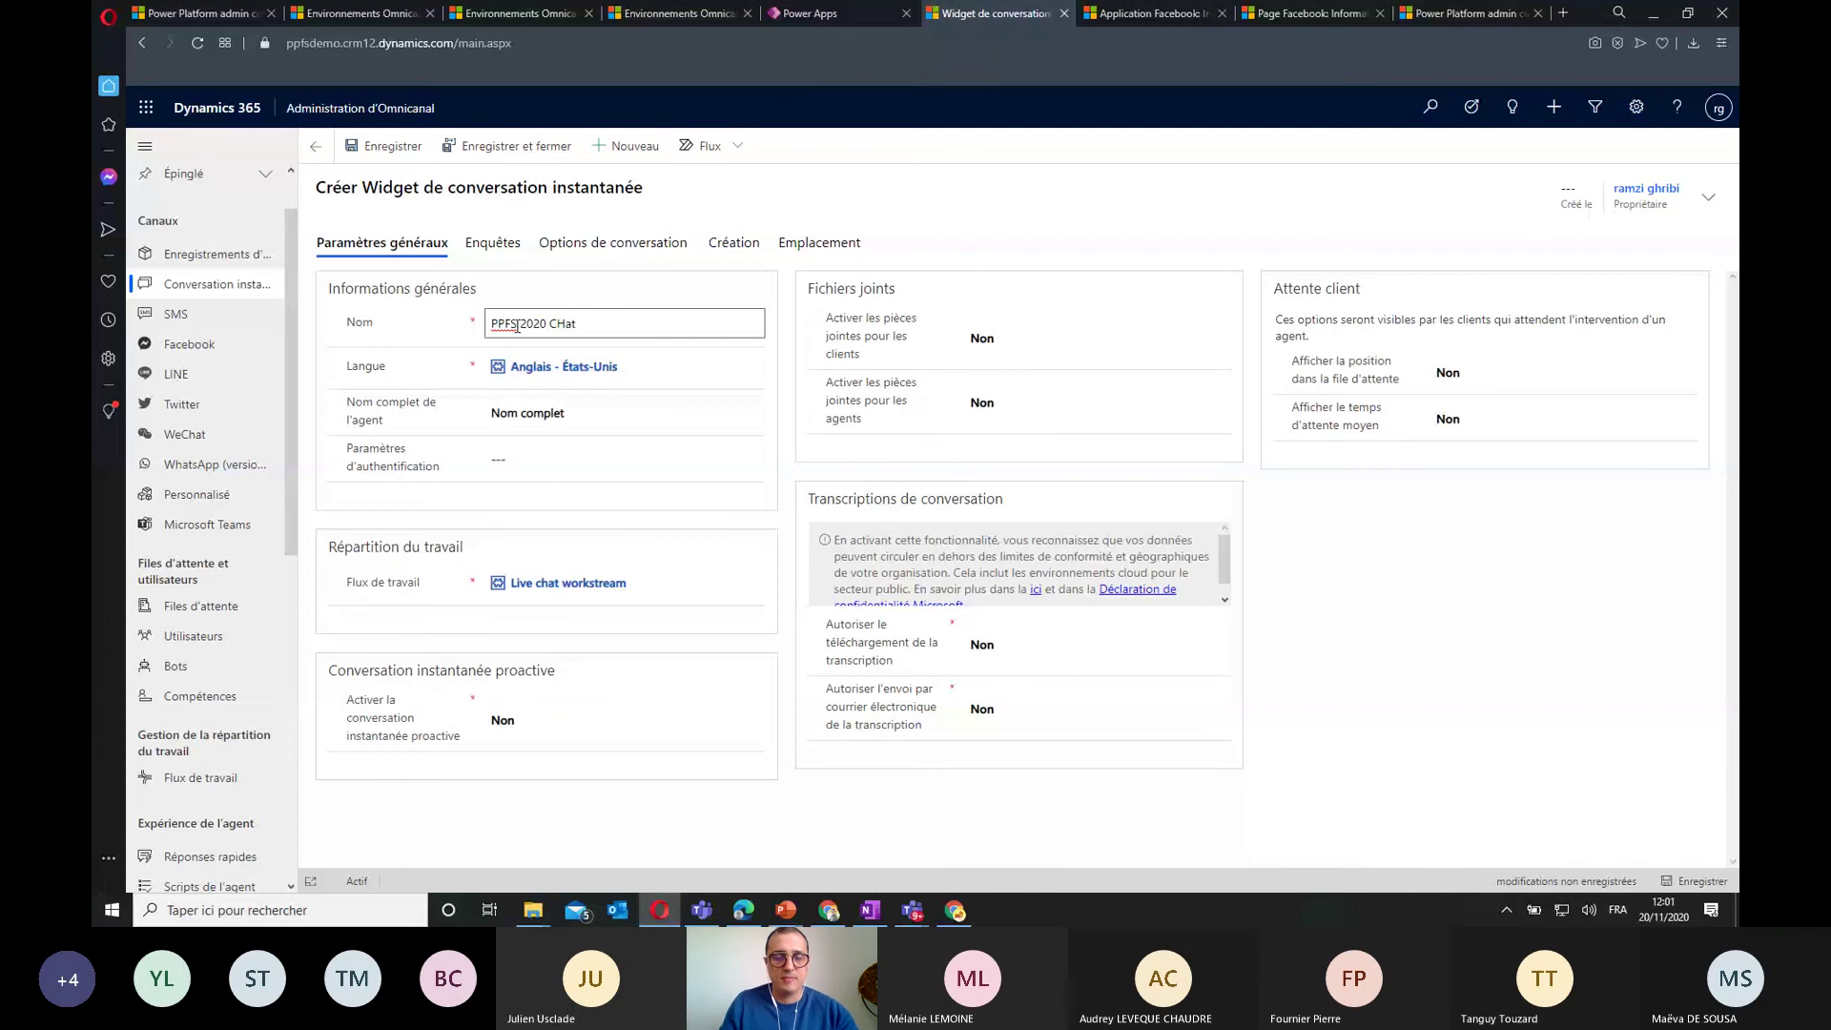
{"action": "type", "text": " widget"}
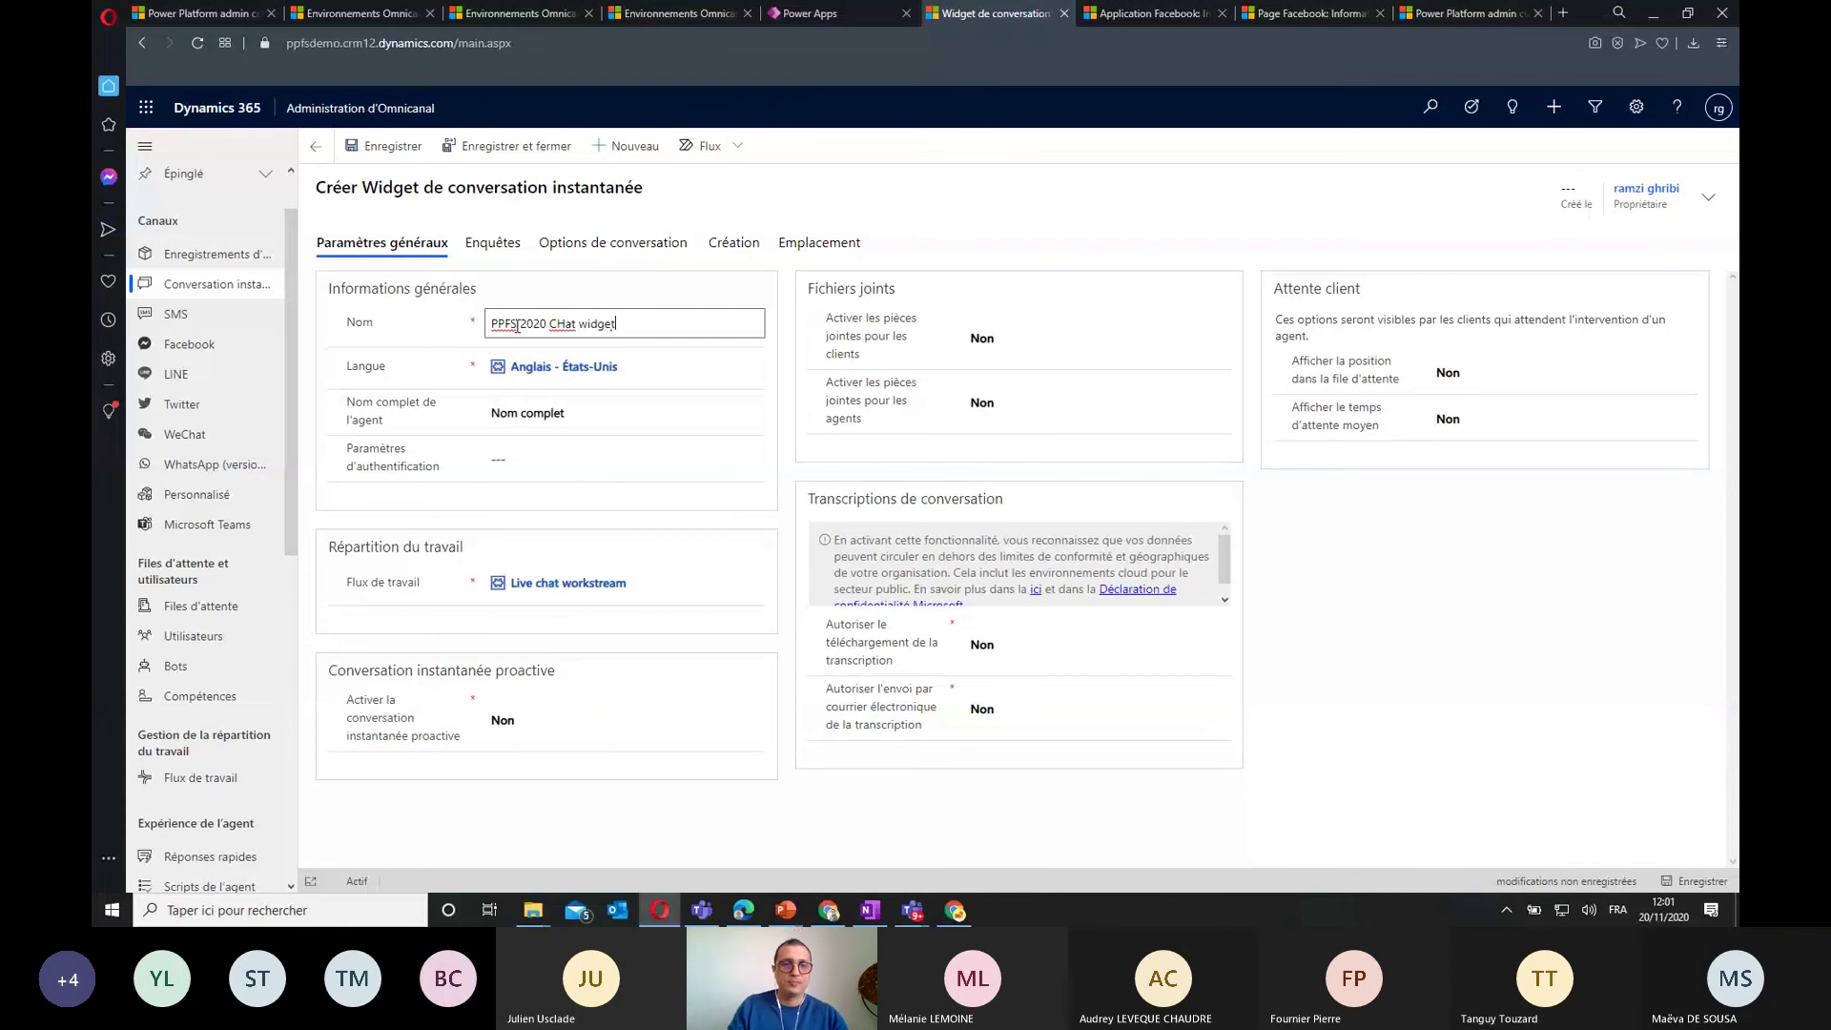
{"action": "left_click", "coordinate": [518, 325]}
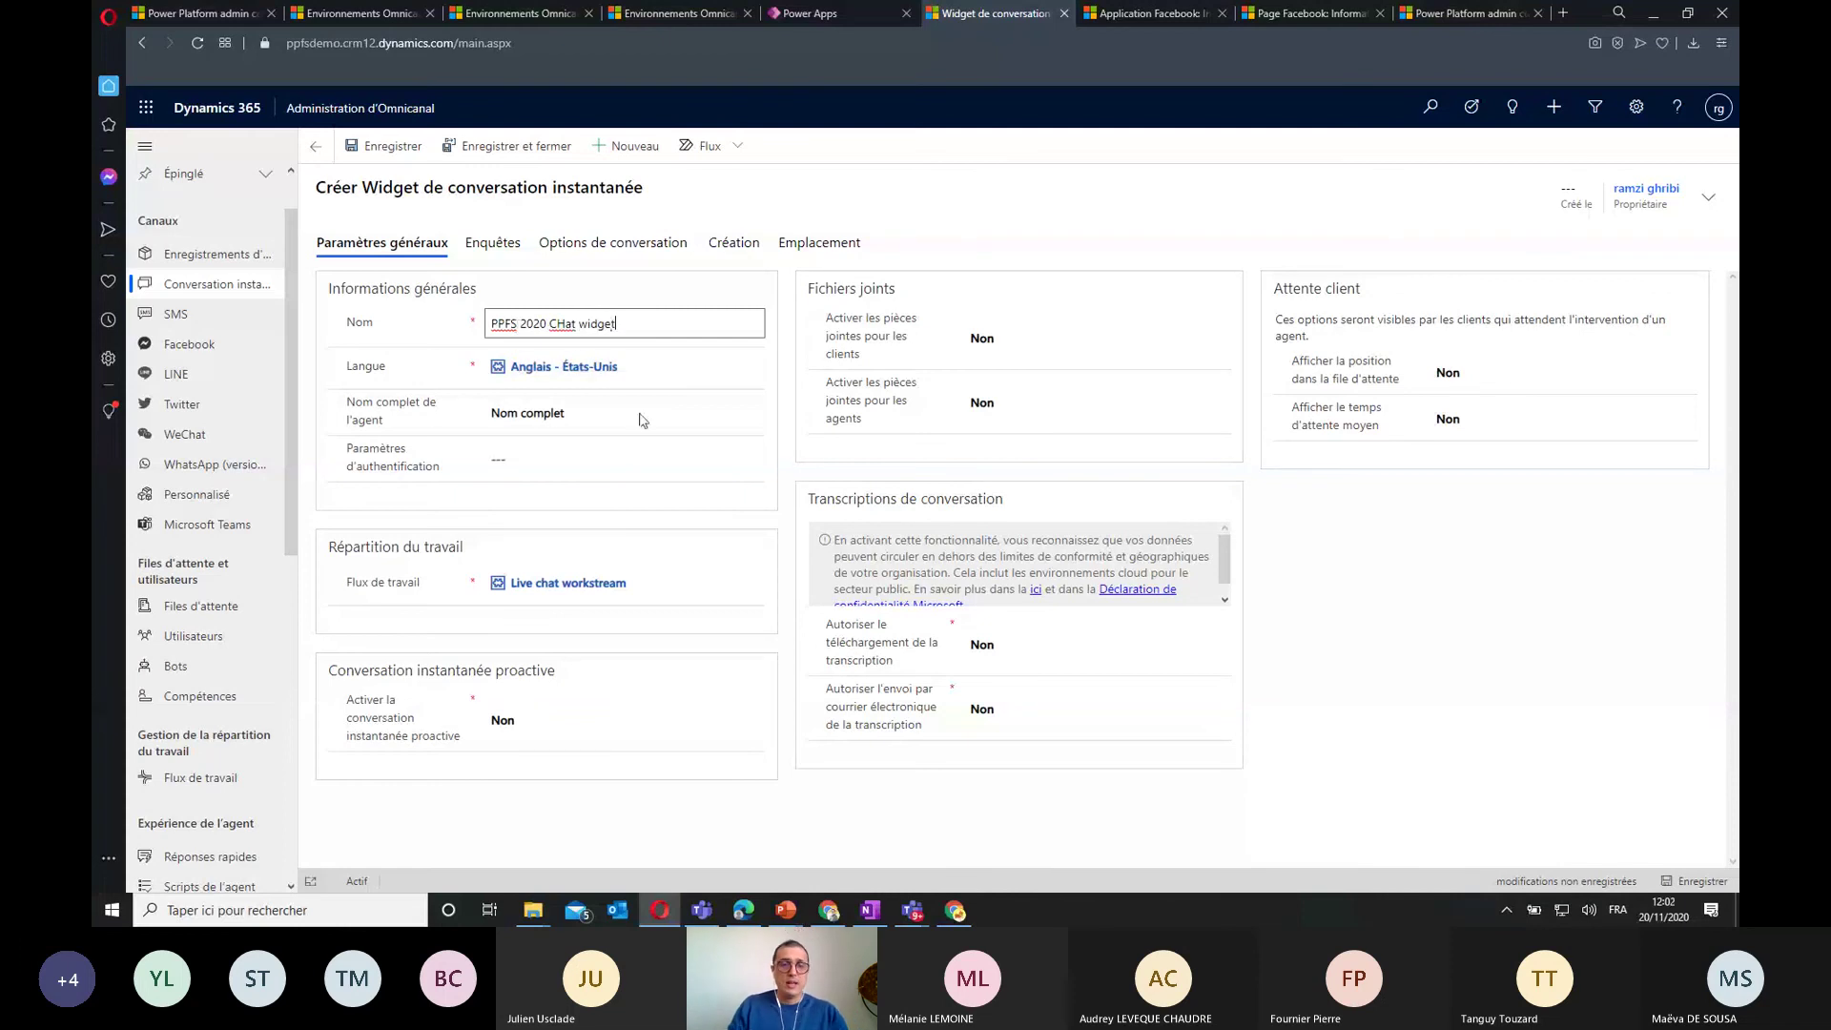
{"action": "left_click", "coordinate": [559, 420]}
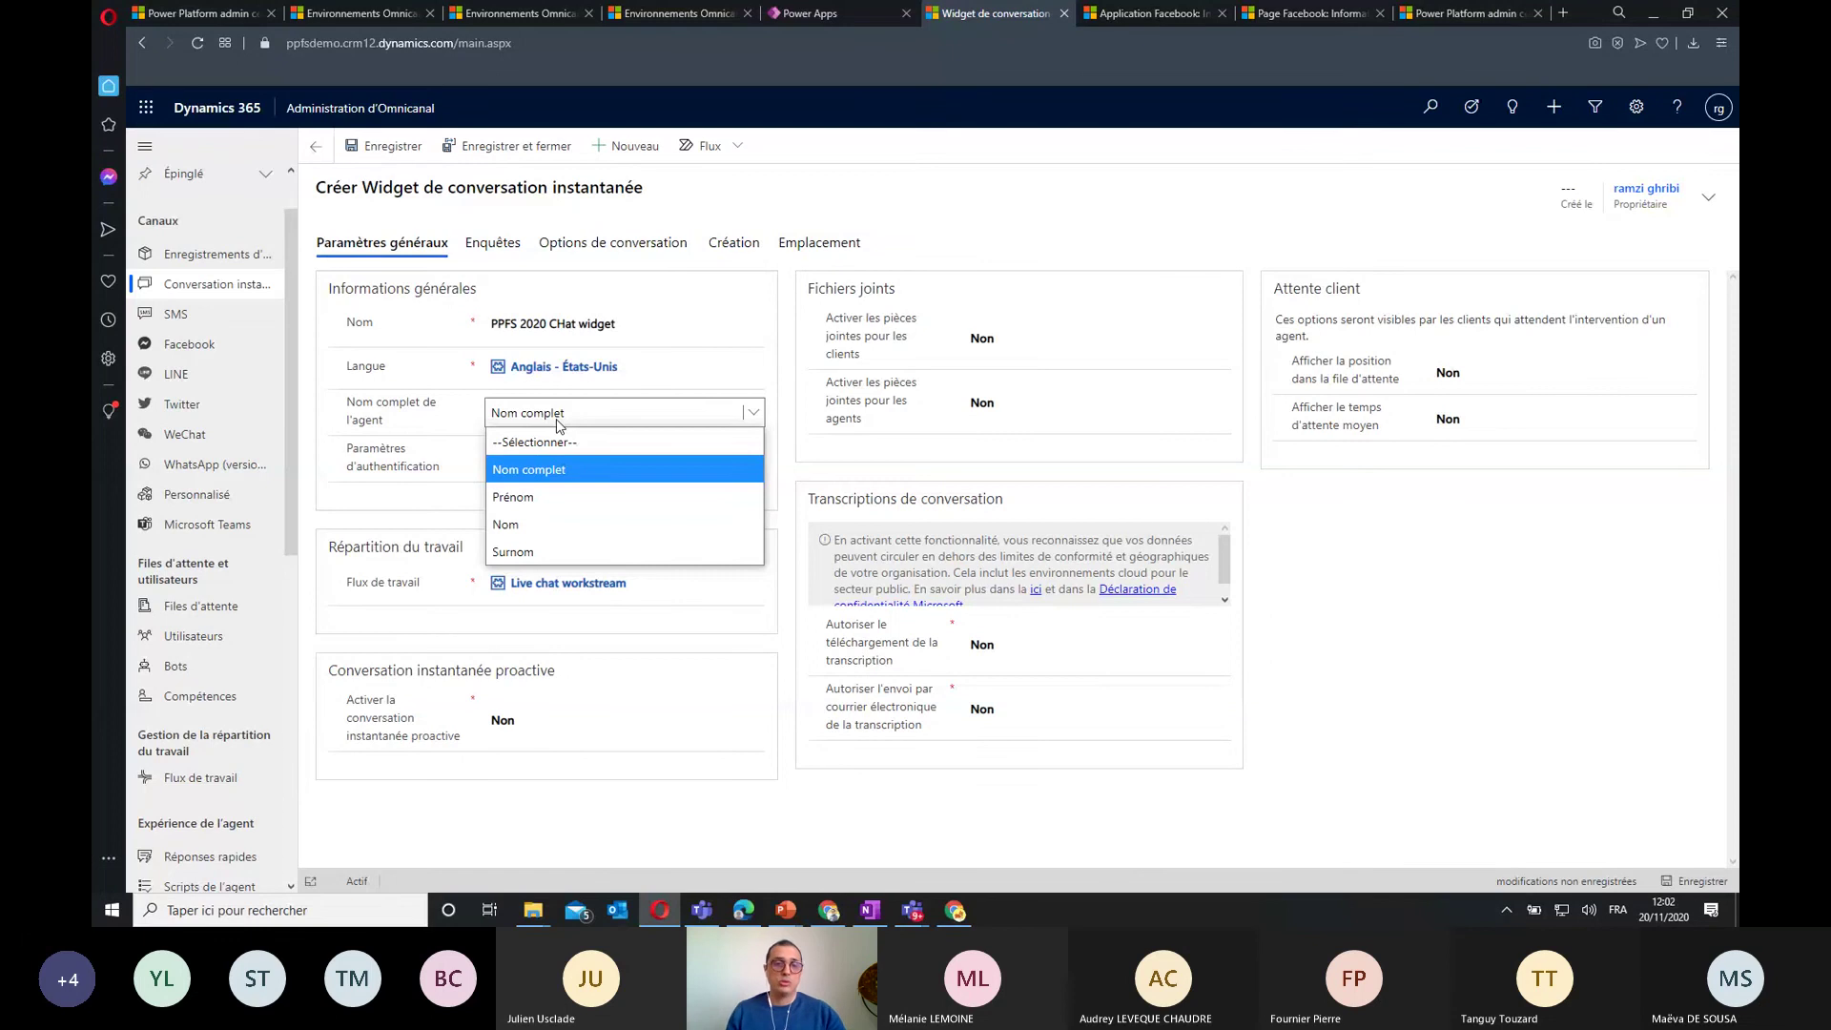
{"action": "left_click", "coordinate": [558, 469]}
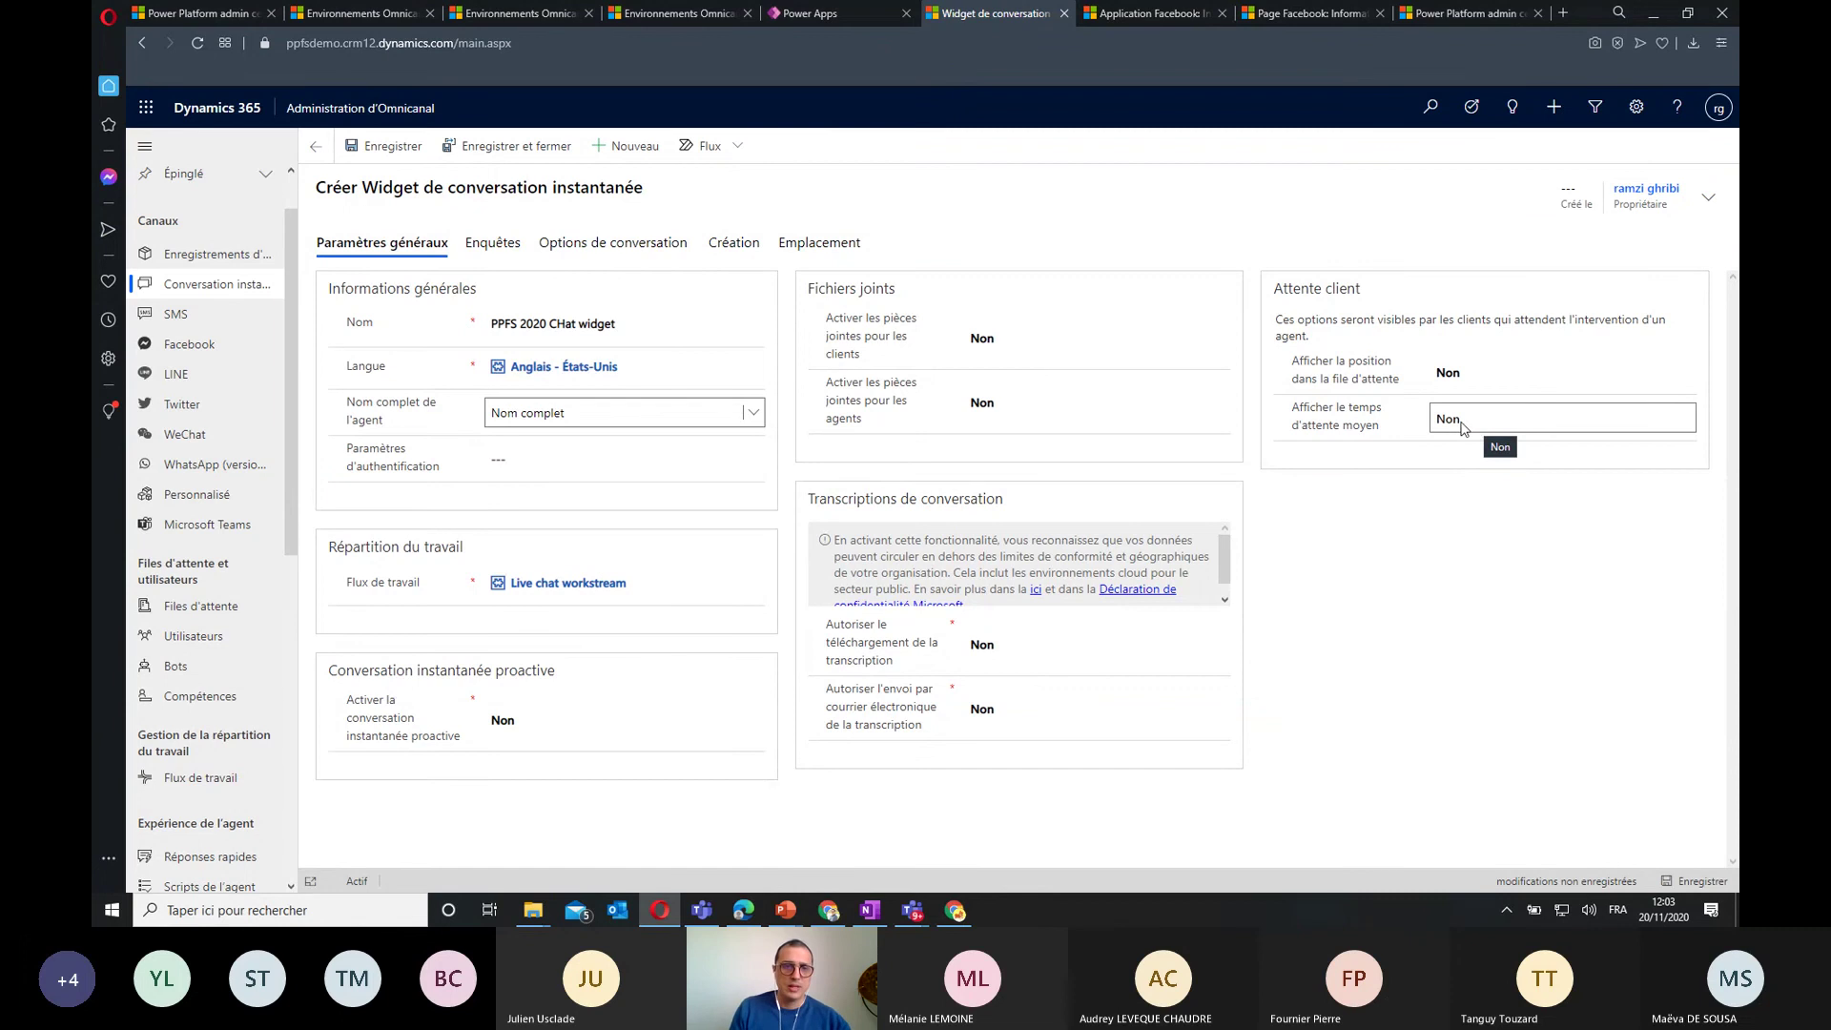
Enable the post-conversation survey for the chat widget
{"action": "left_click", "coordinate": [491, 241]}
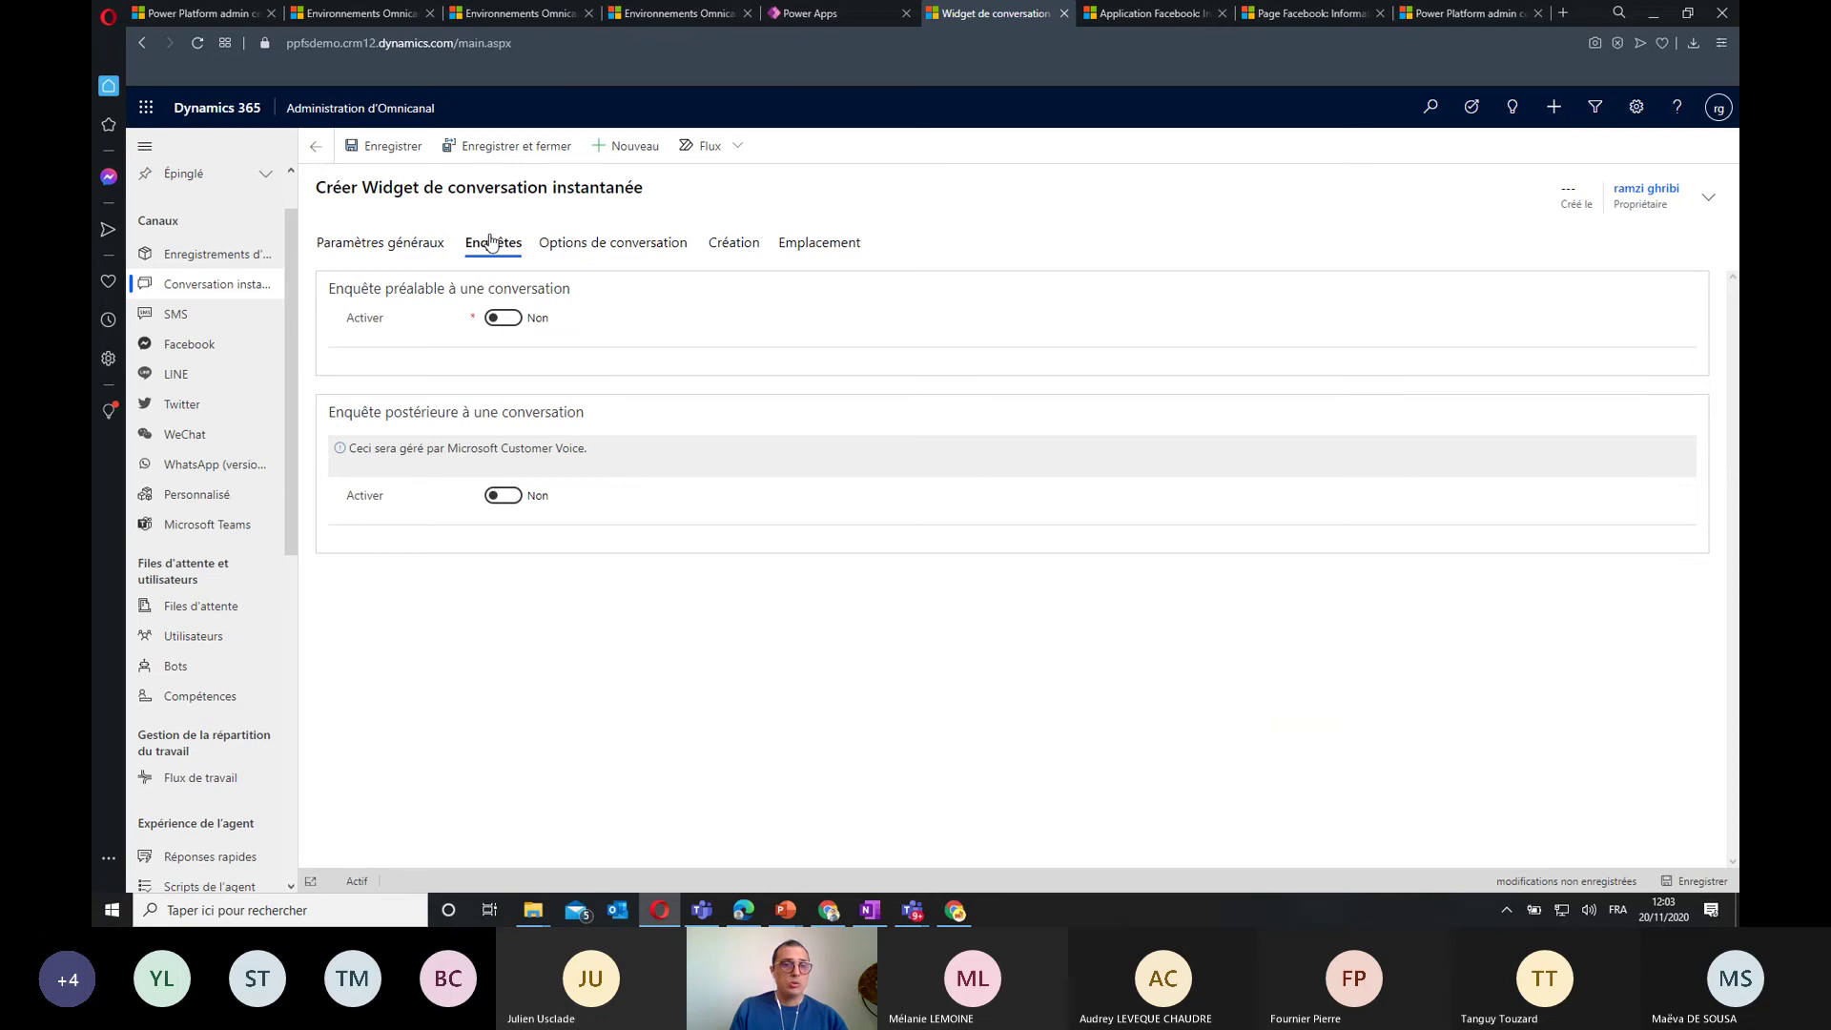
{"action": "left_click", "coordinate": [506, 497]}
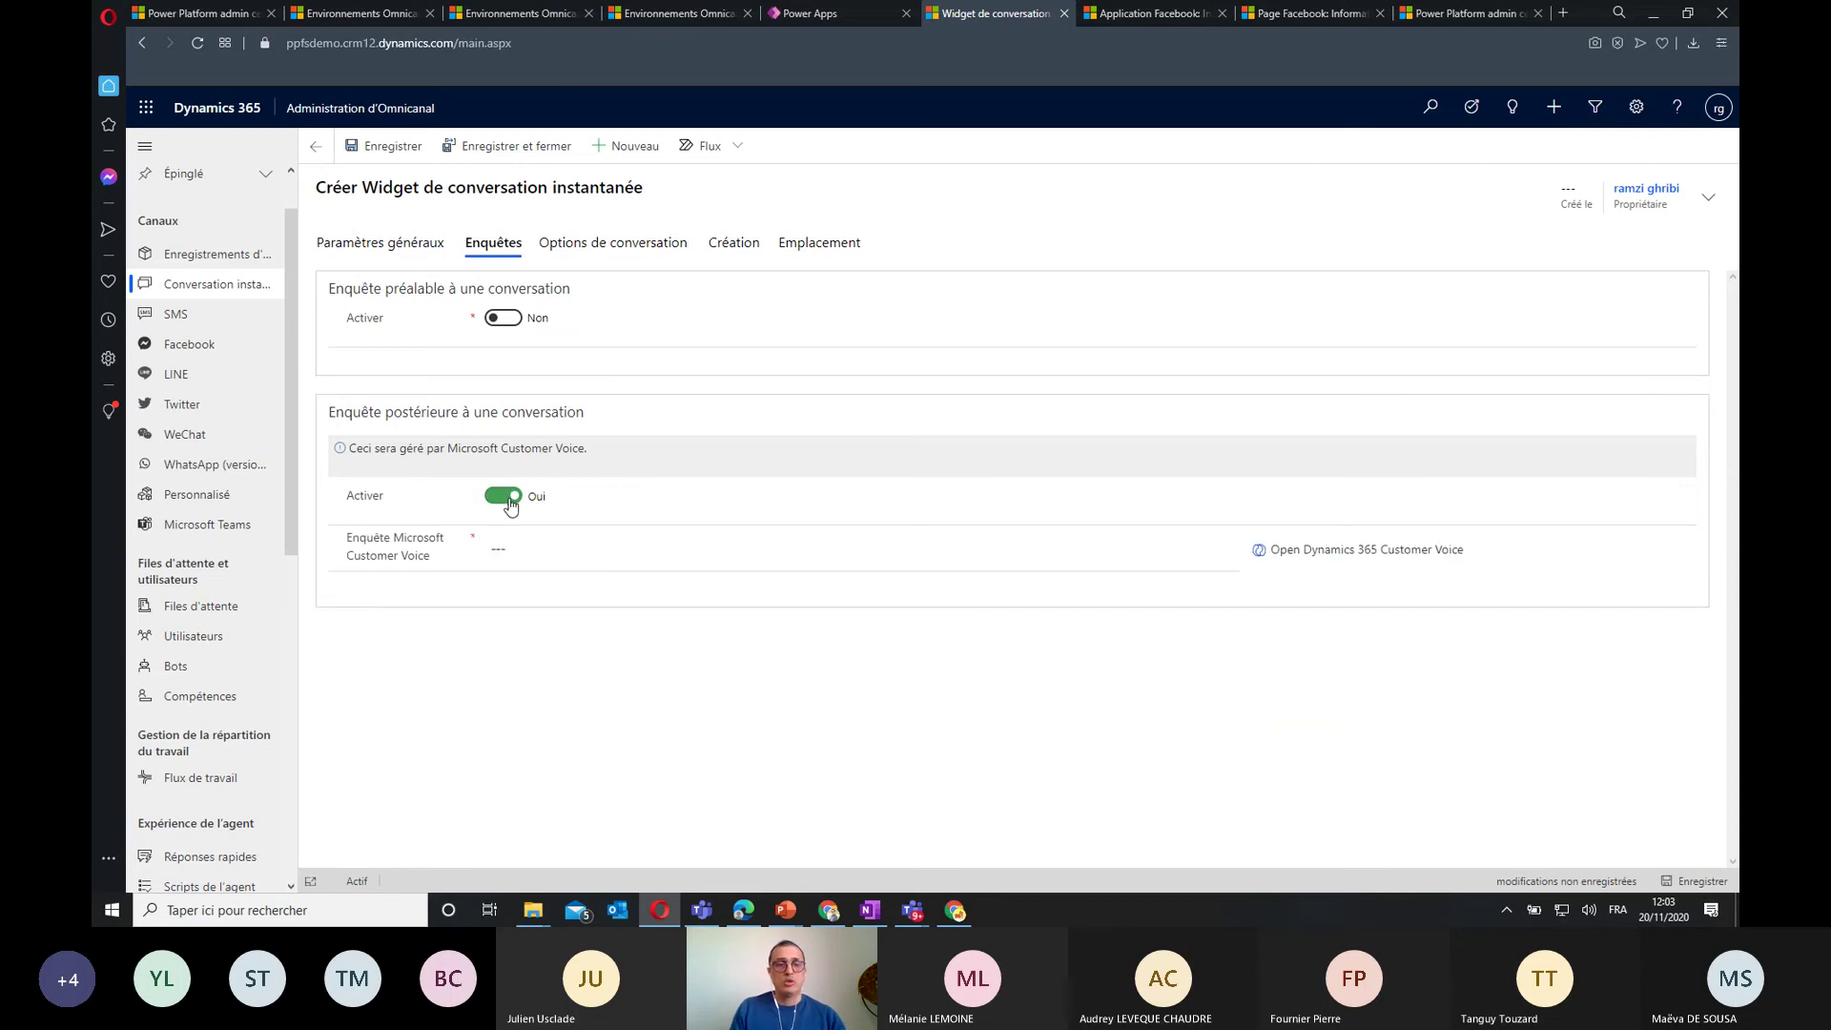
Open the lookup for the post-conversation Customer Voice survey and review the widget's conversation options
{"action": "left_click", "coordinate": [566, 547]}
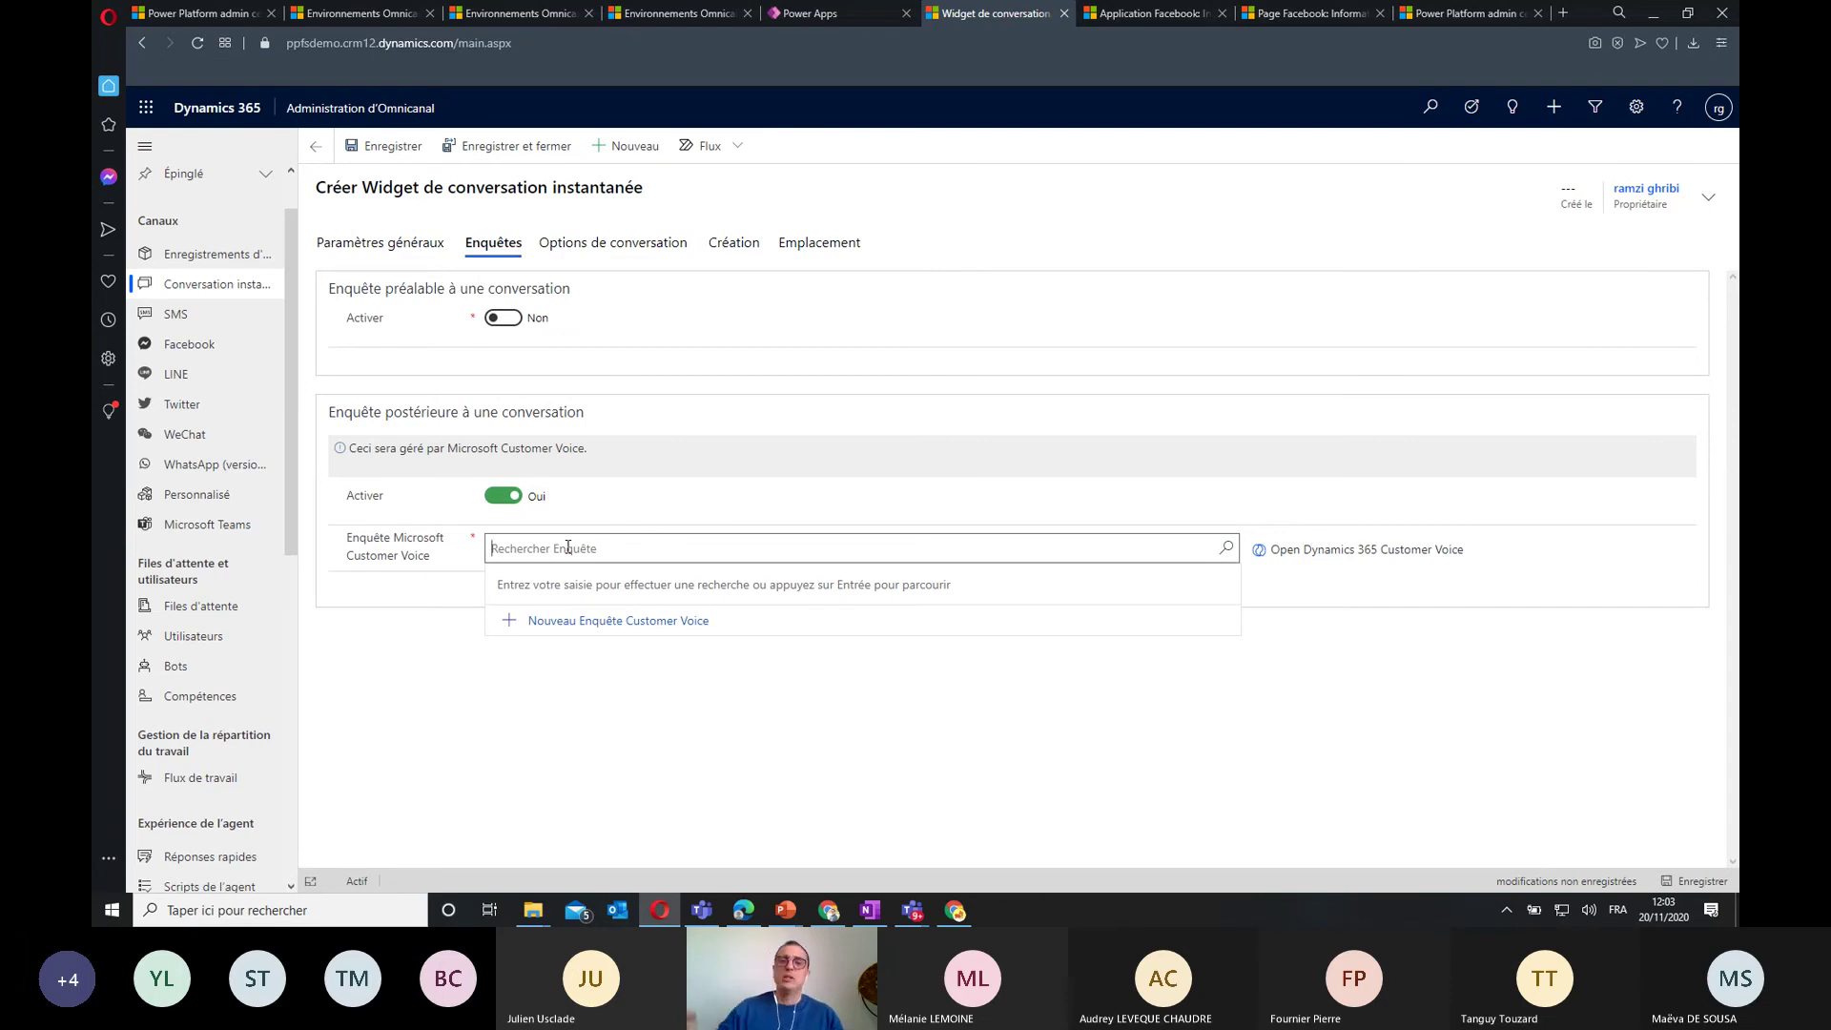
{"action": "left_click", "coordinate": [618, 246]}
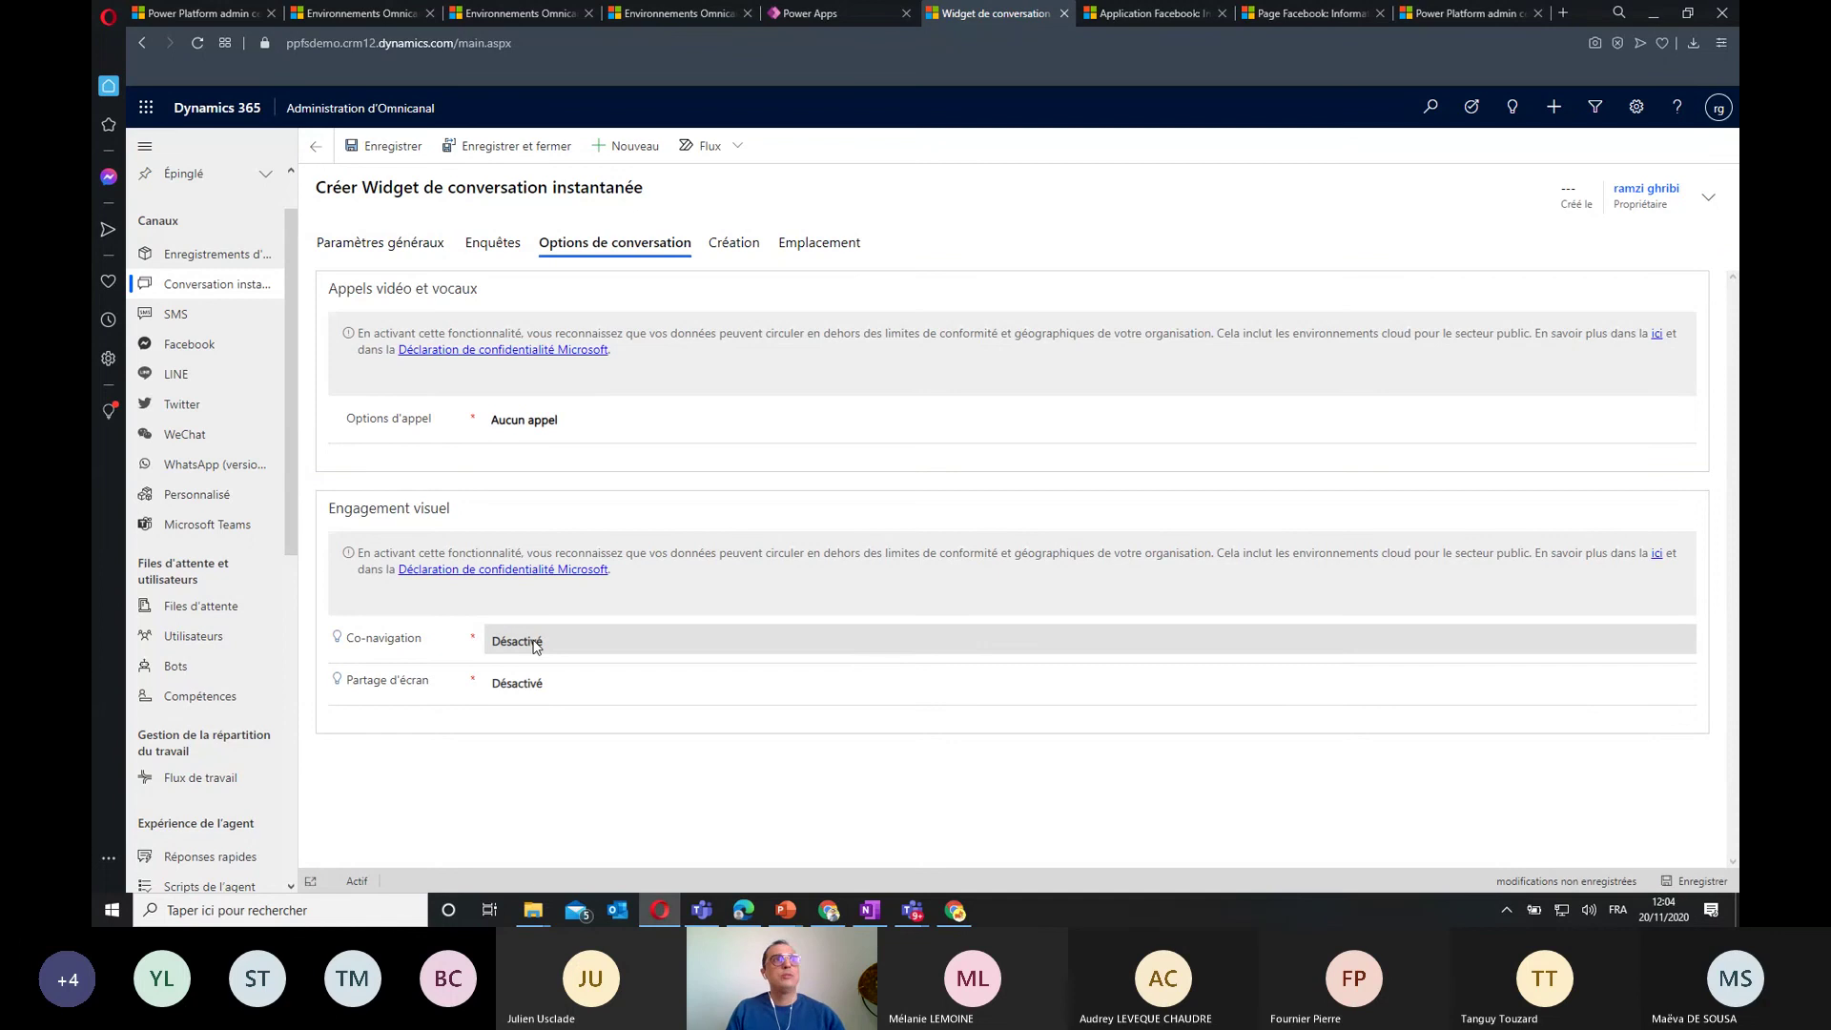
Search the web for "appsource microsoft" in a new browser tab
{"action": "left_click", "coordinate": [1565, 13]}
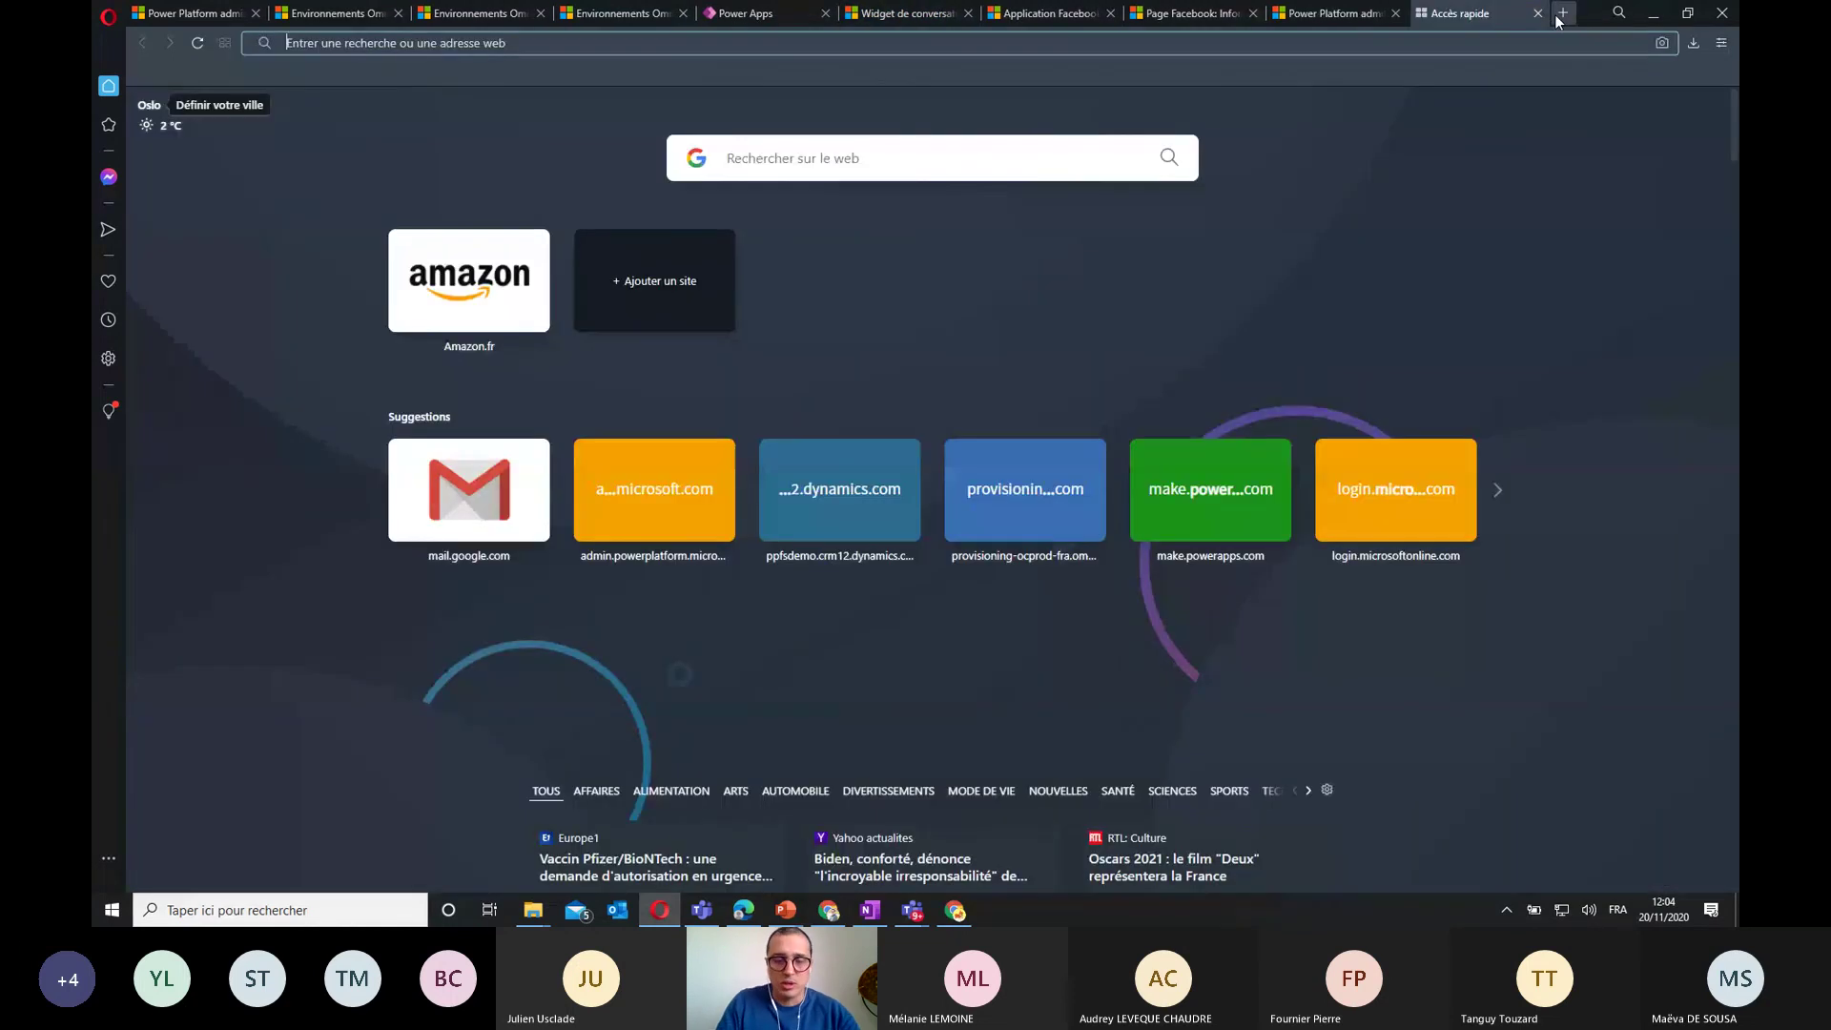
{"action": "type", "text": "po"}
{"action": "key", "text": "BackSpace"}
{"action": "key", "text": "BackSpace"}
{"action": "key", "text": "BackSpace"}
{"action": "type", "text": "a"}
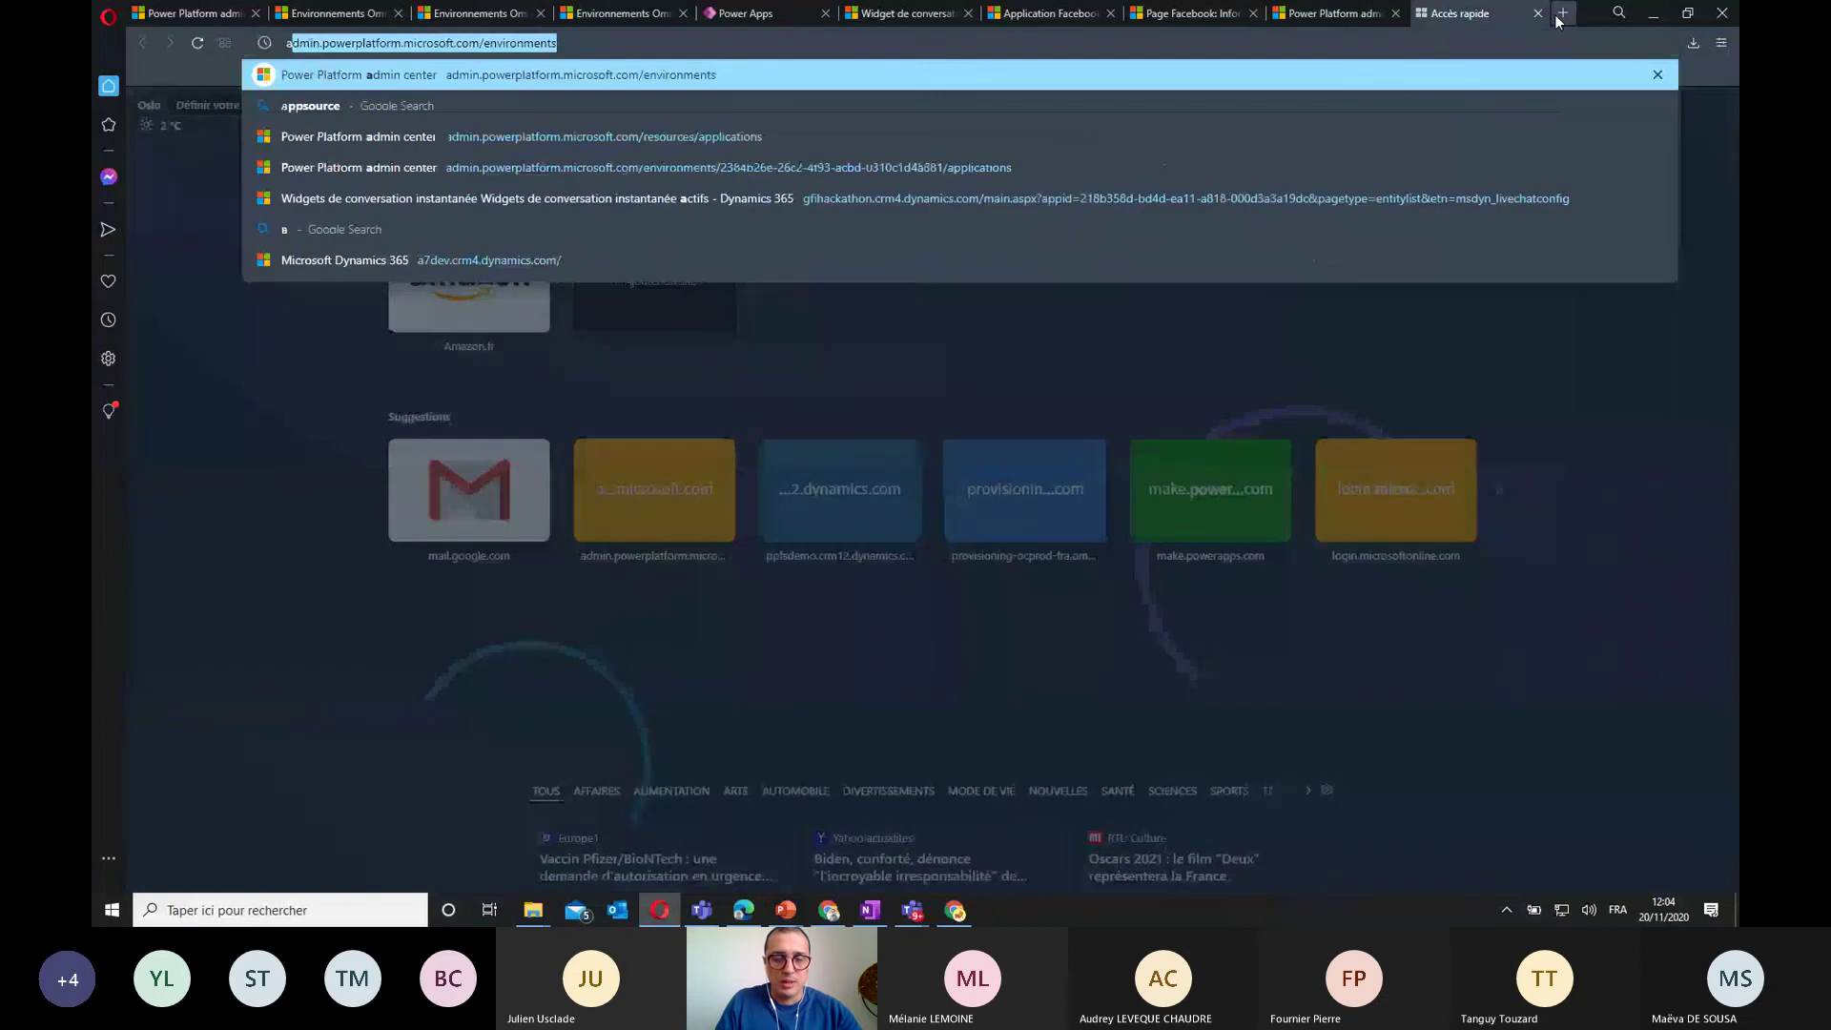
{"action": "type", "text": "ppsource "}
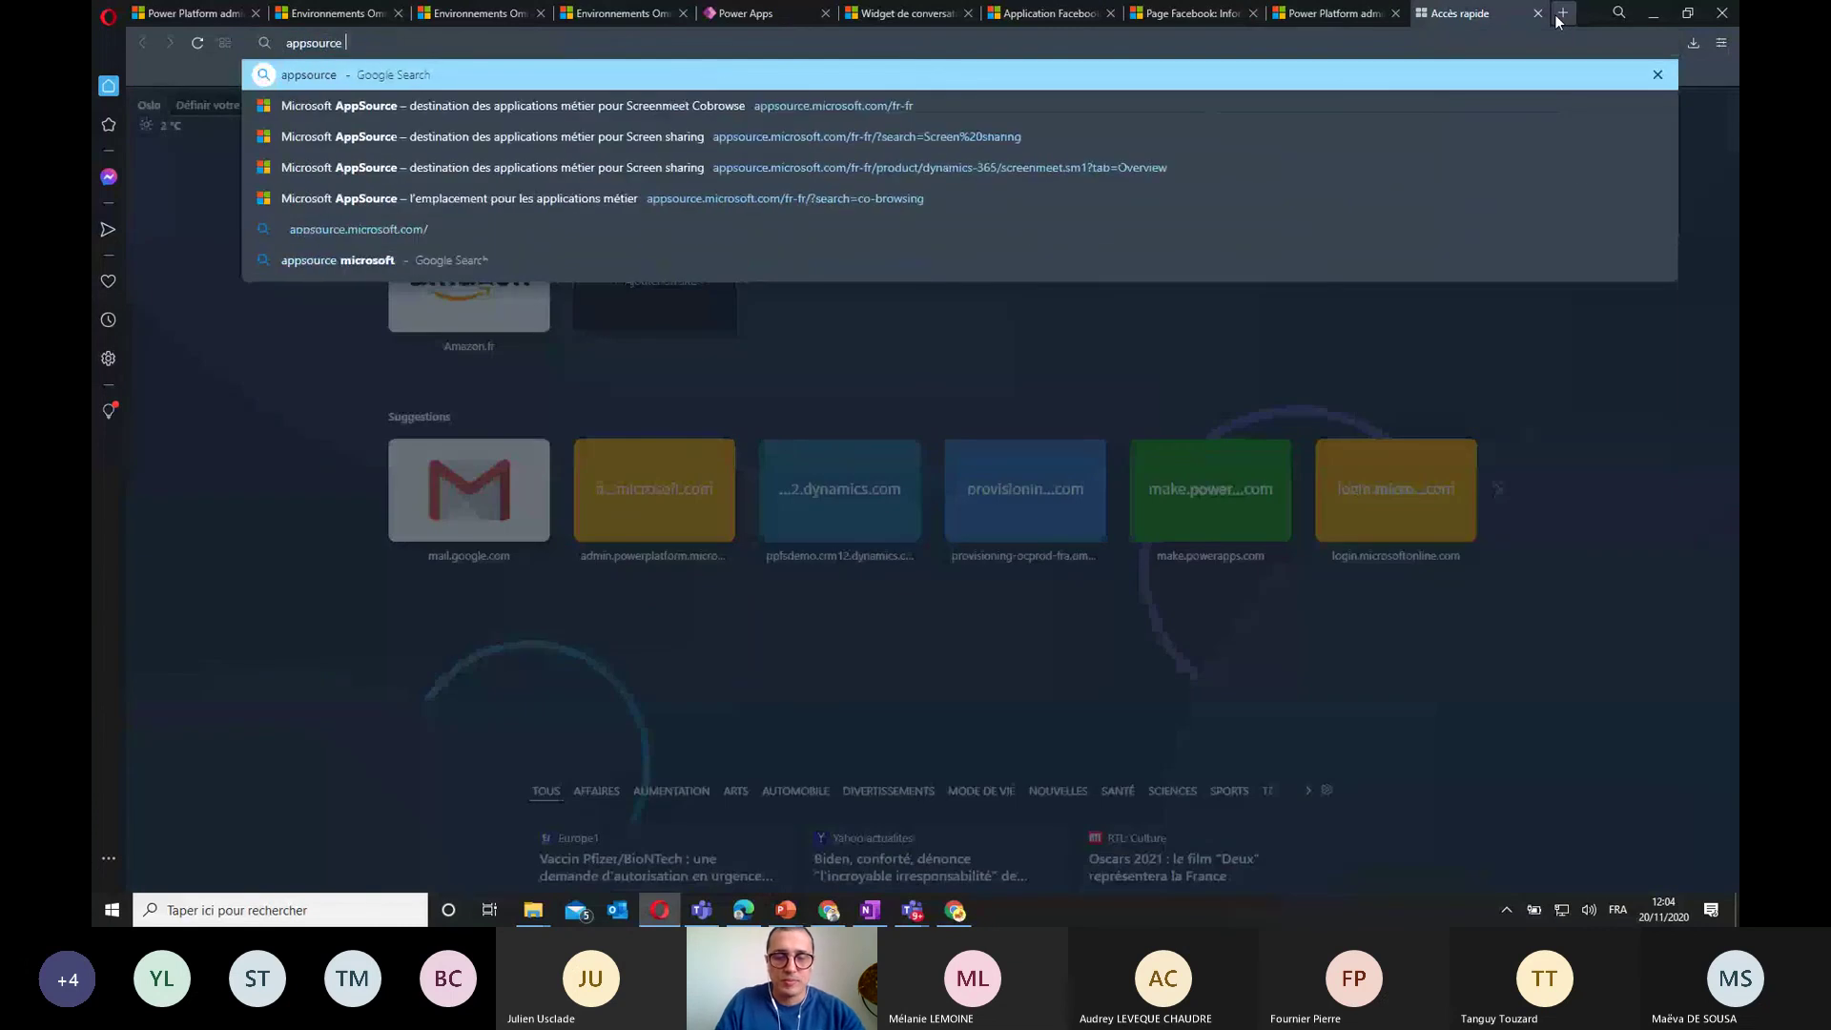
{"action": "type", "text": "microsoft"}
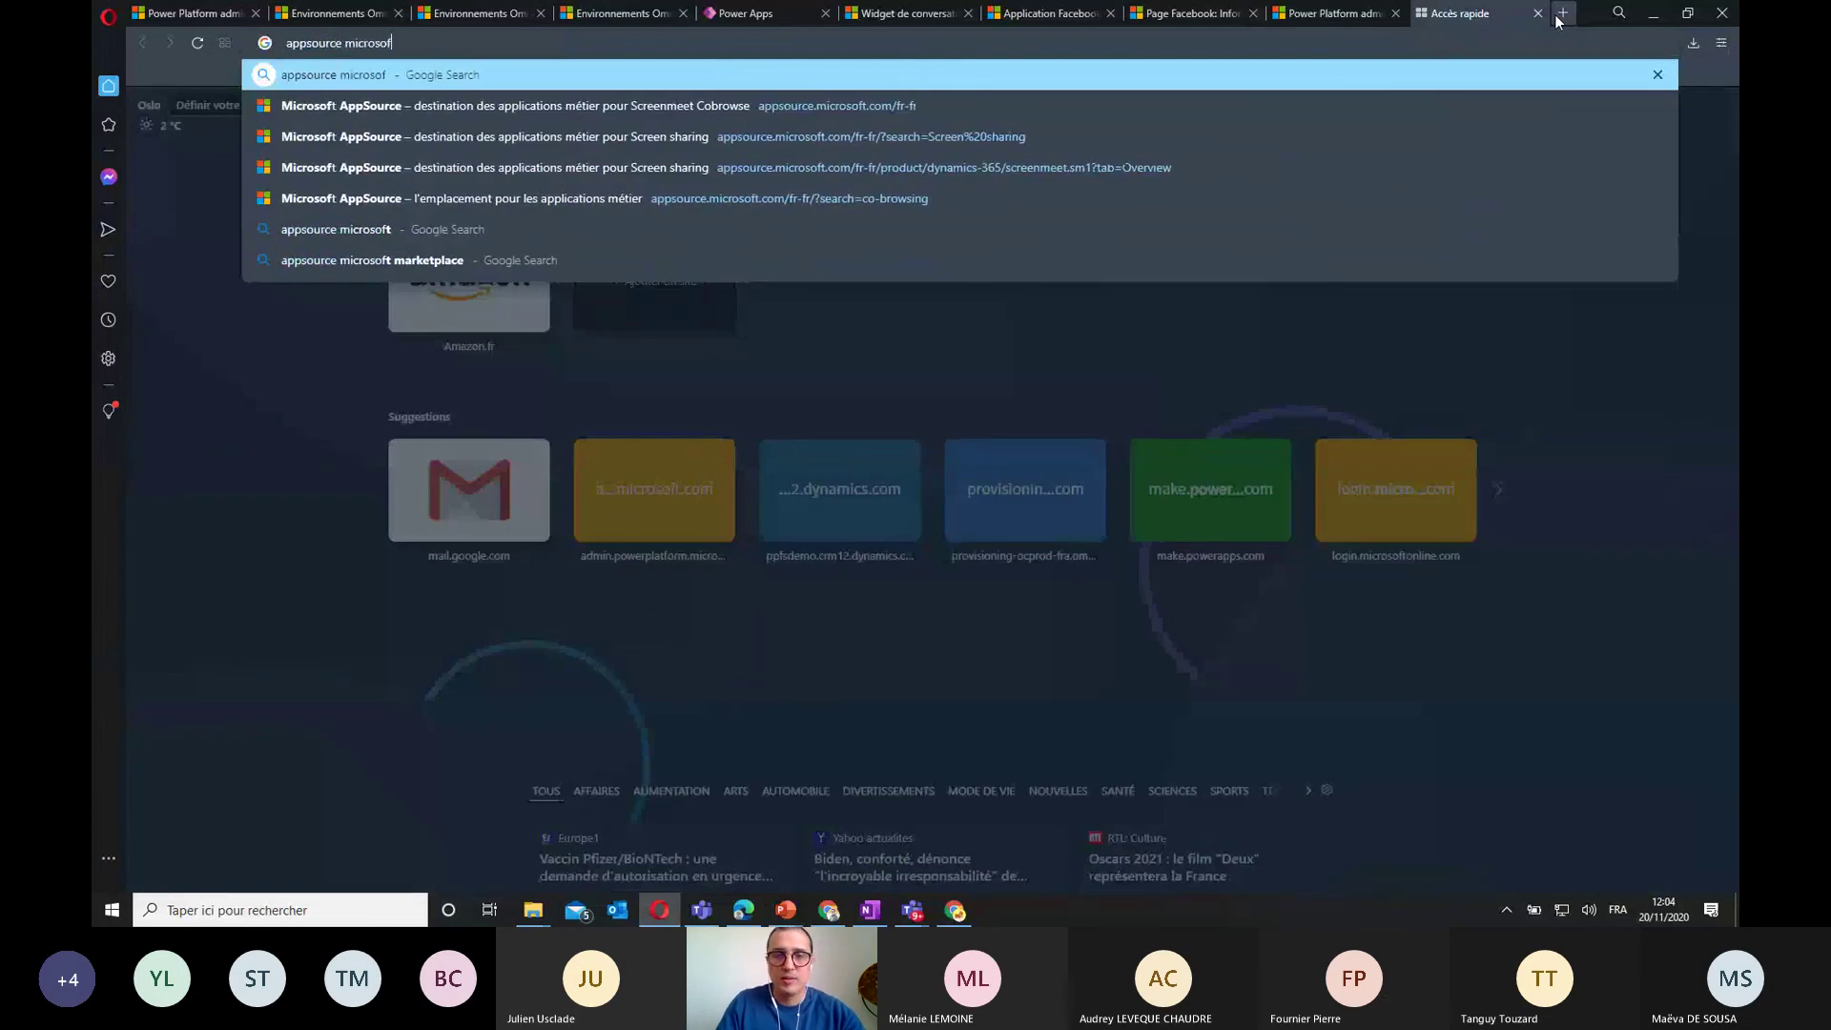
{"action": "key", "text": "Return"}
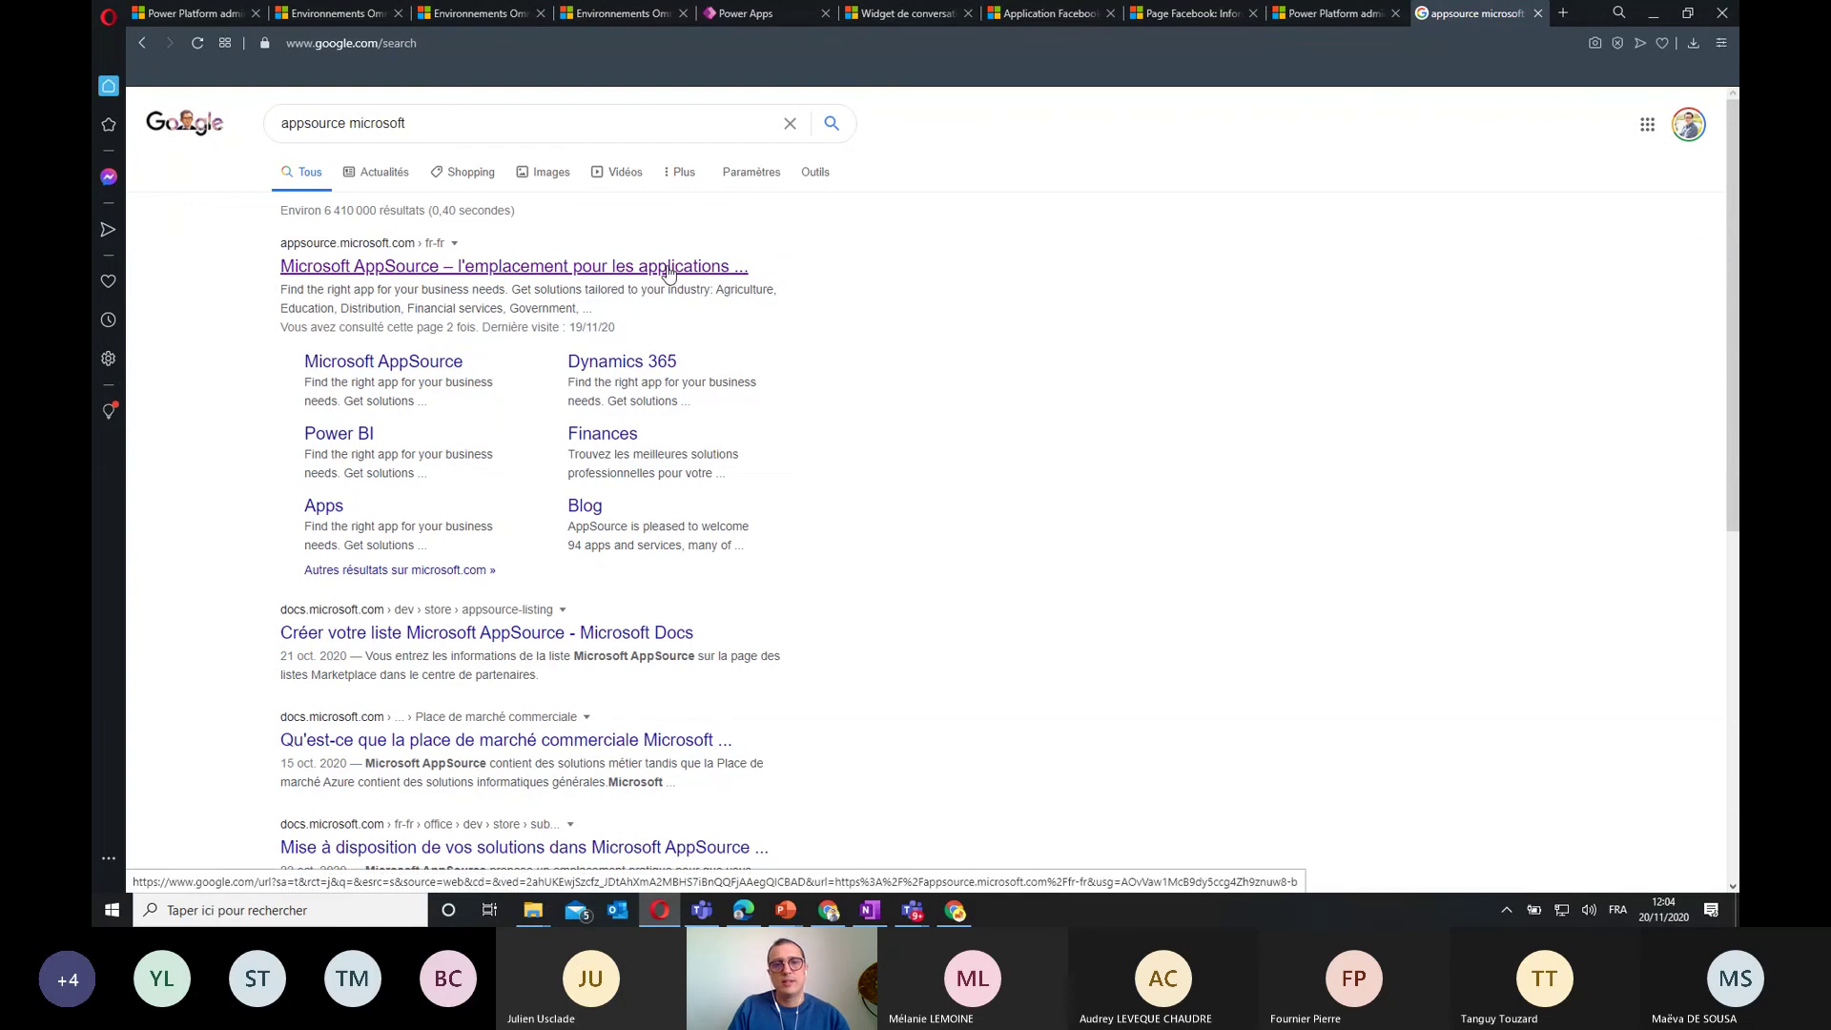
Open the Microsoft AppSource site from the search results in a separate tab
{"action": "left_click", "coordinate": [345, 275], "text": "ctrl"}
{"action": "left_click", "coordinate": [1480, 15]}
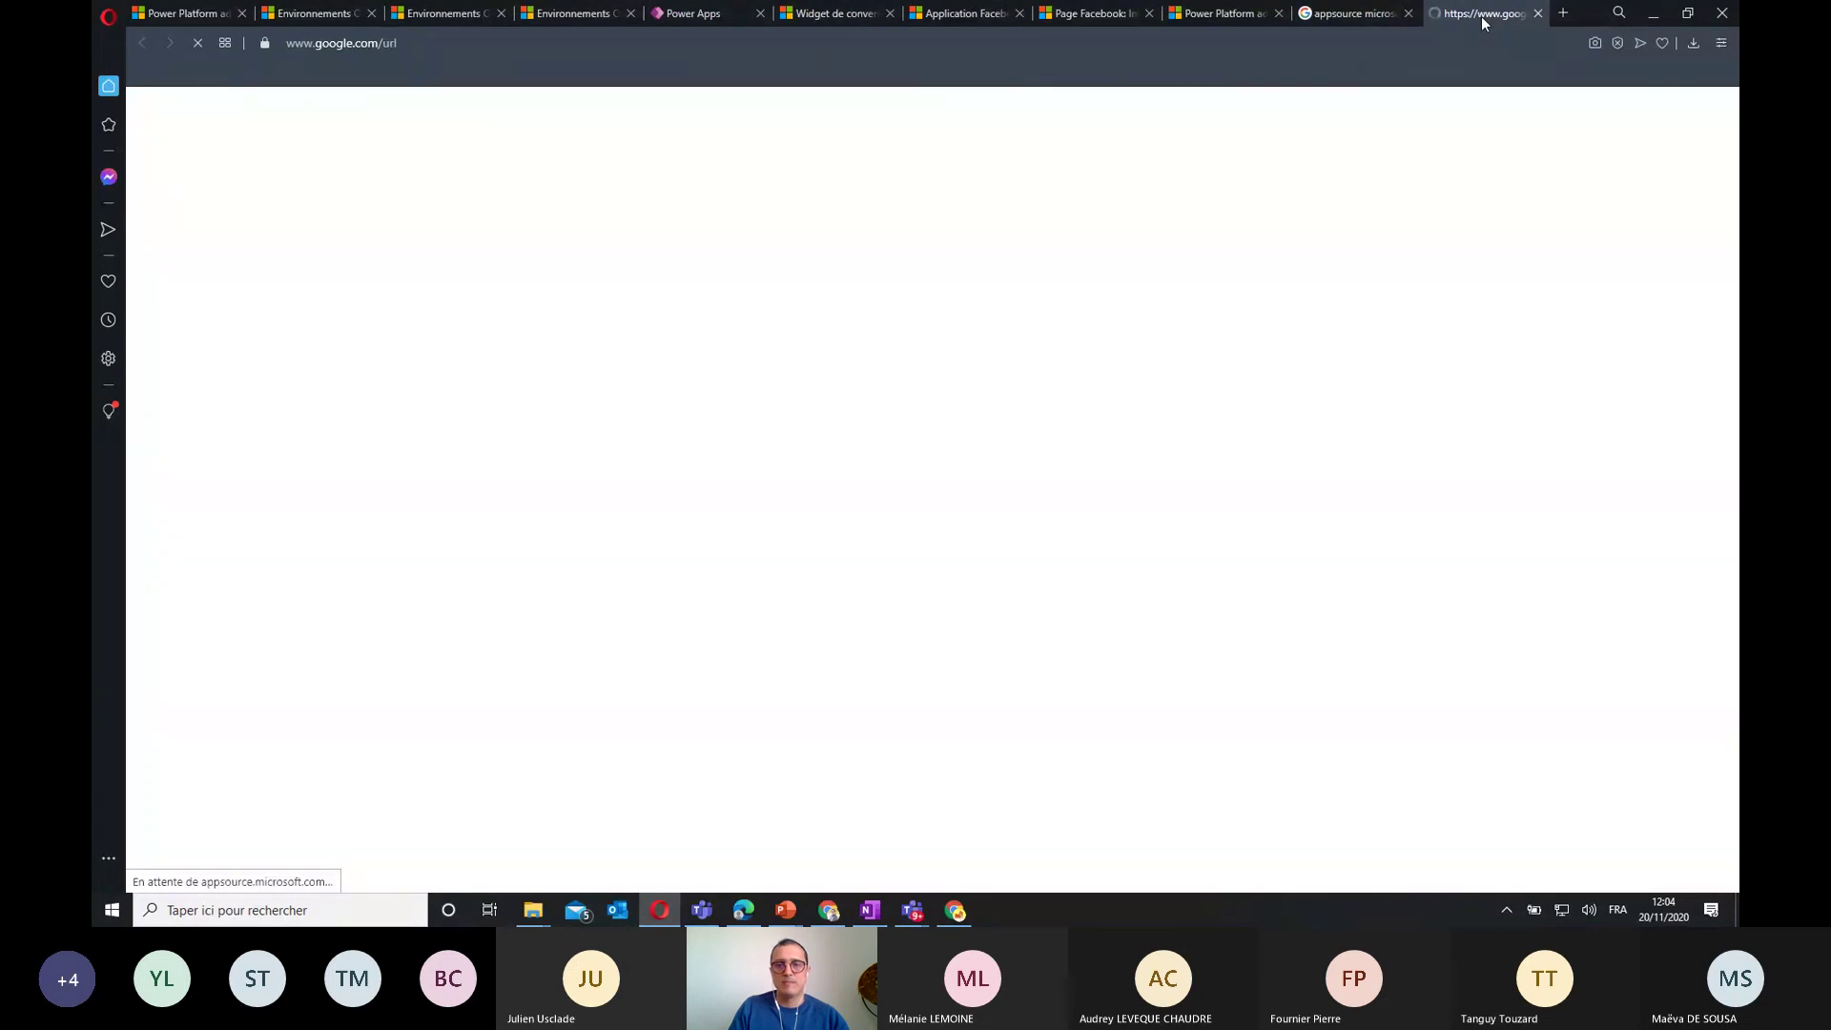
{"action": "left_click", "coordinate": [1210, 25]}
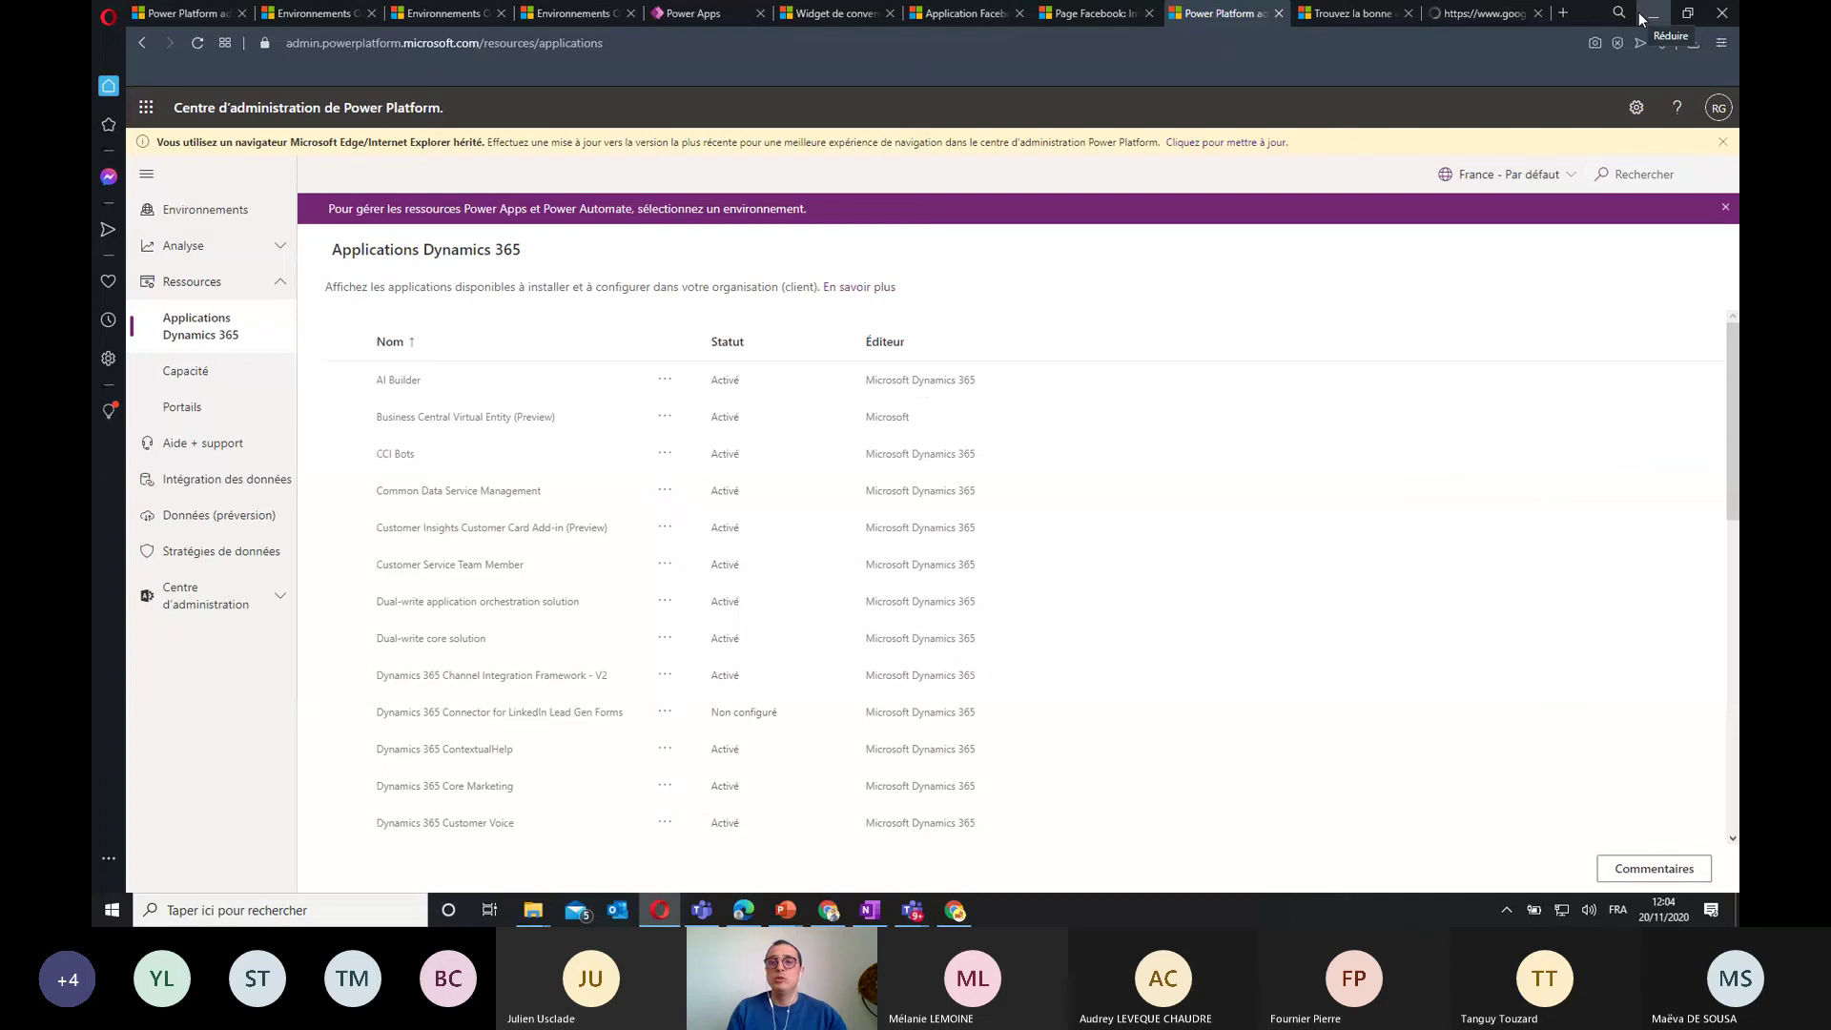
{"action": "left_click", "coordinate": [1459, 11]}
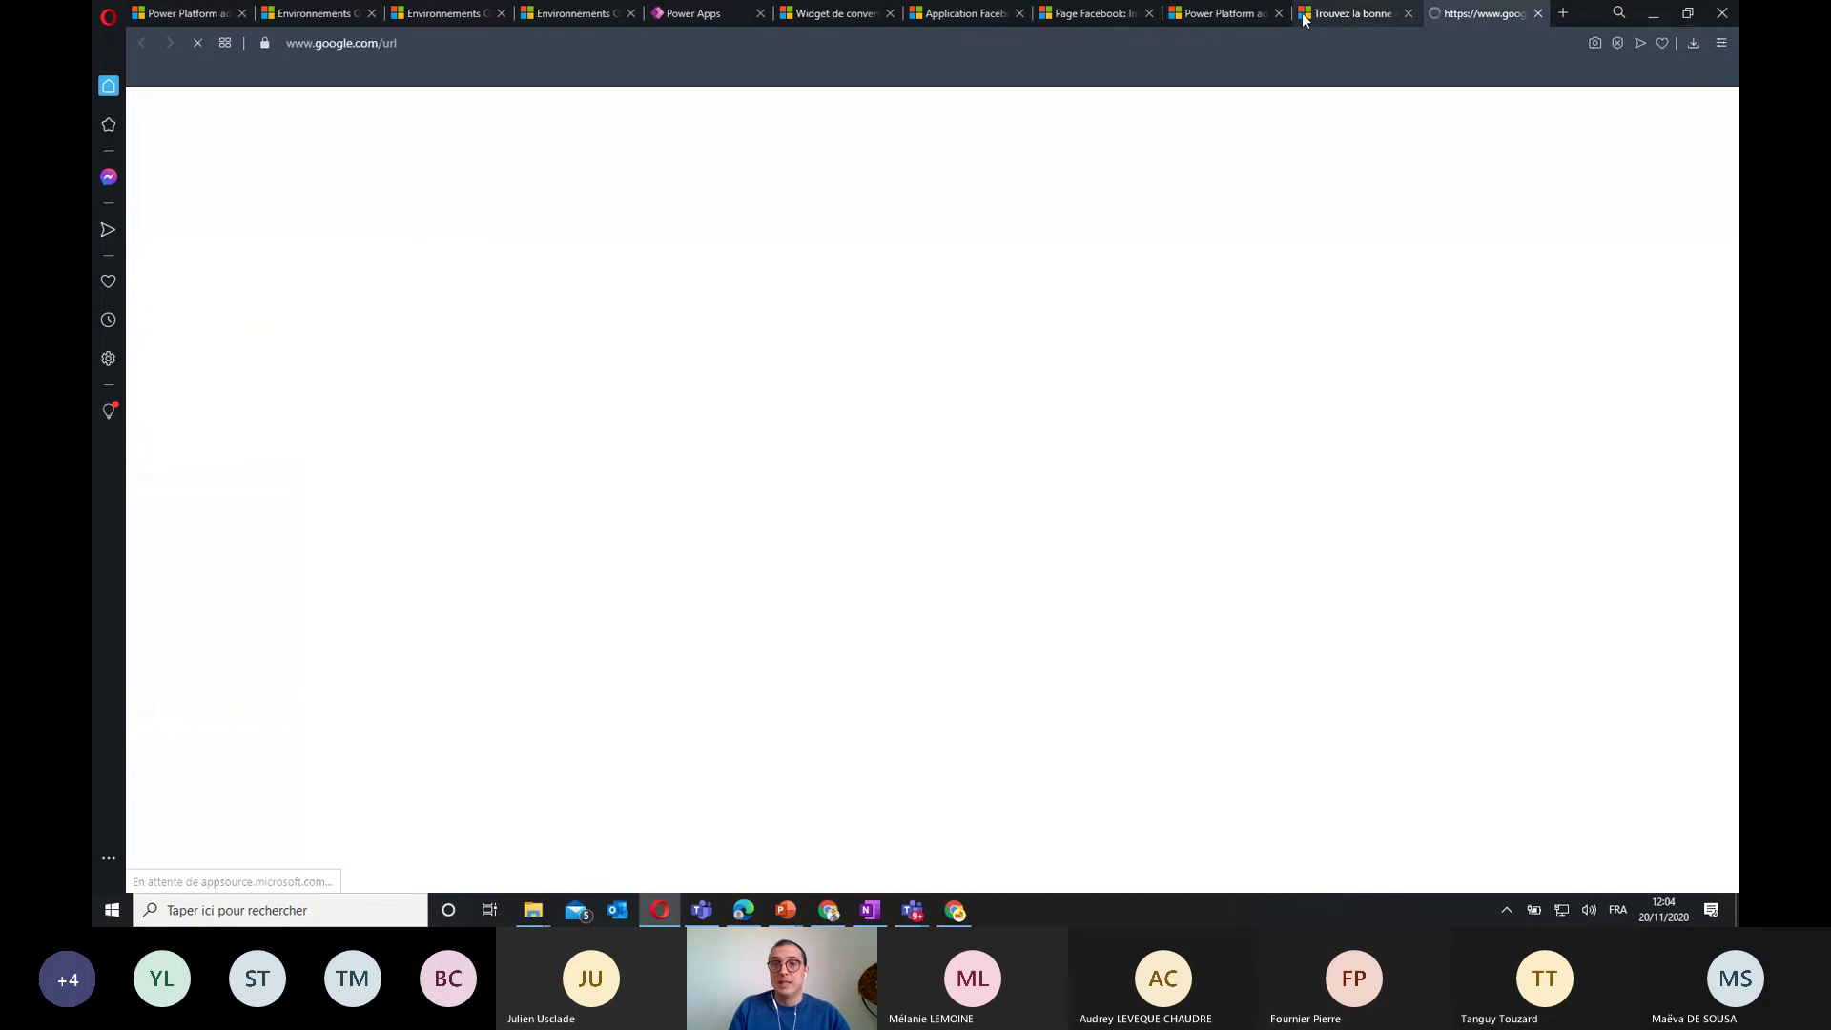
{"action": "left_click", "coordinate": [1355, 13]}
{"action": "left_click", "coordinate": [1490, 16]}
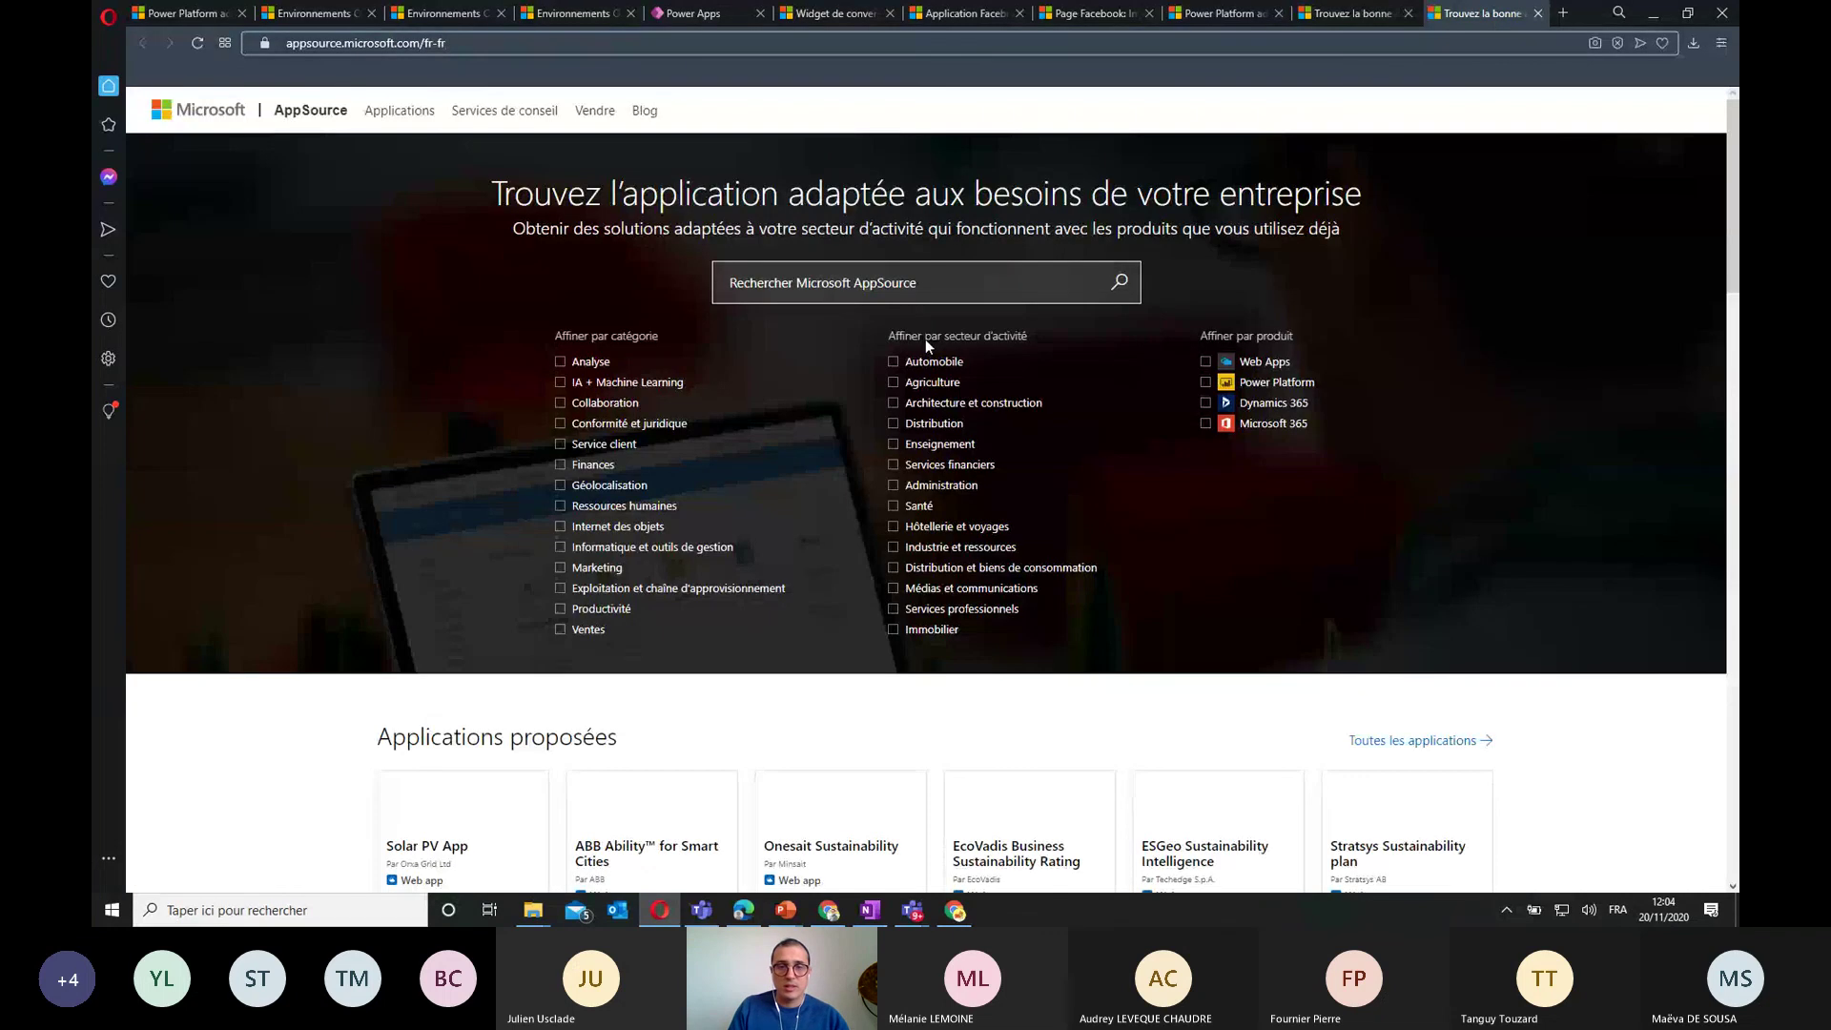
Search AppSource for "cobrowse" and open the ScreenMeet Cobrowse application page
{"action": "left_click", "coordinate": [856, 282]}
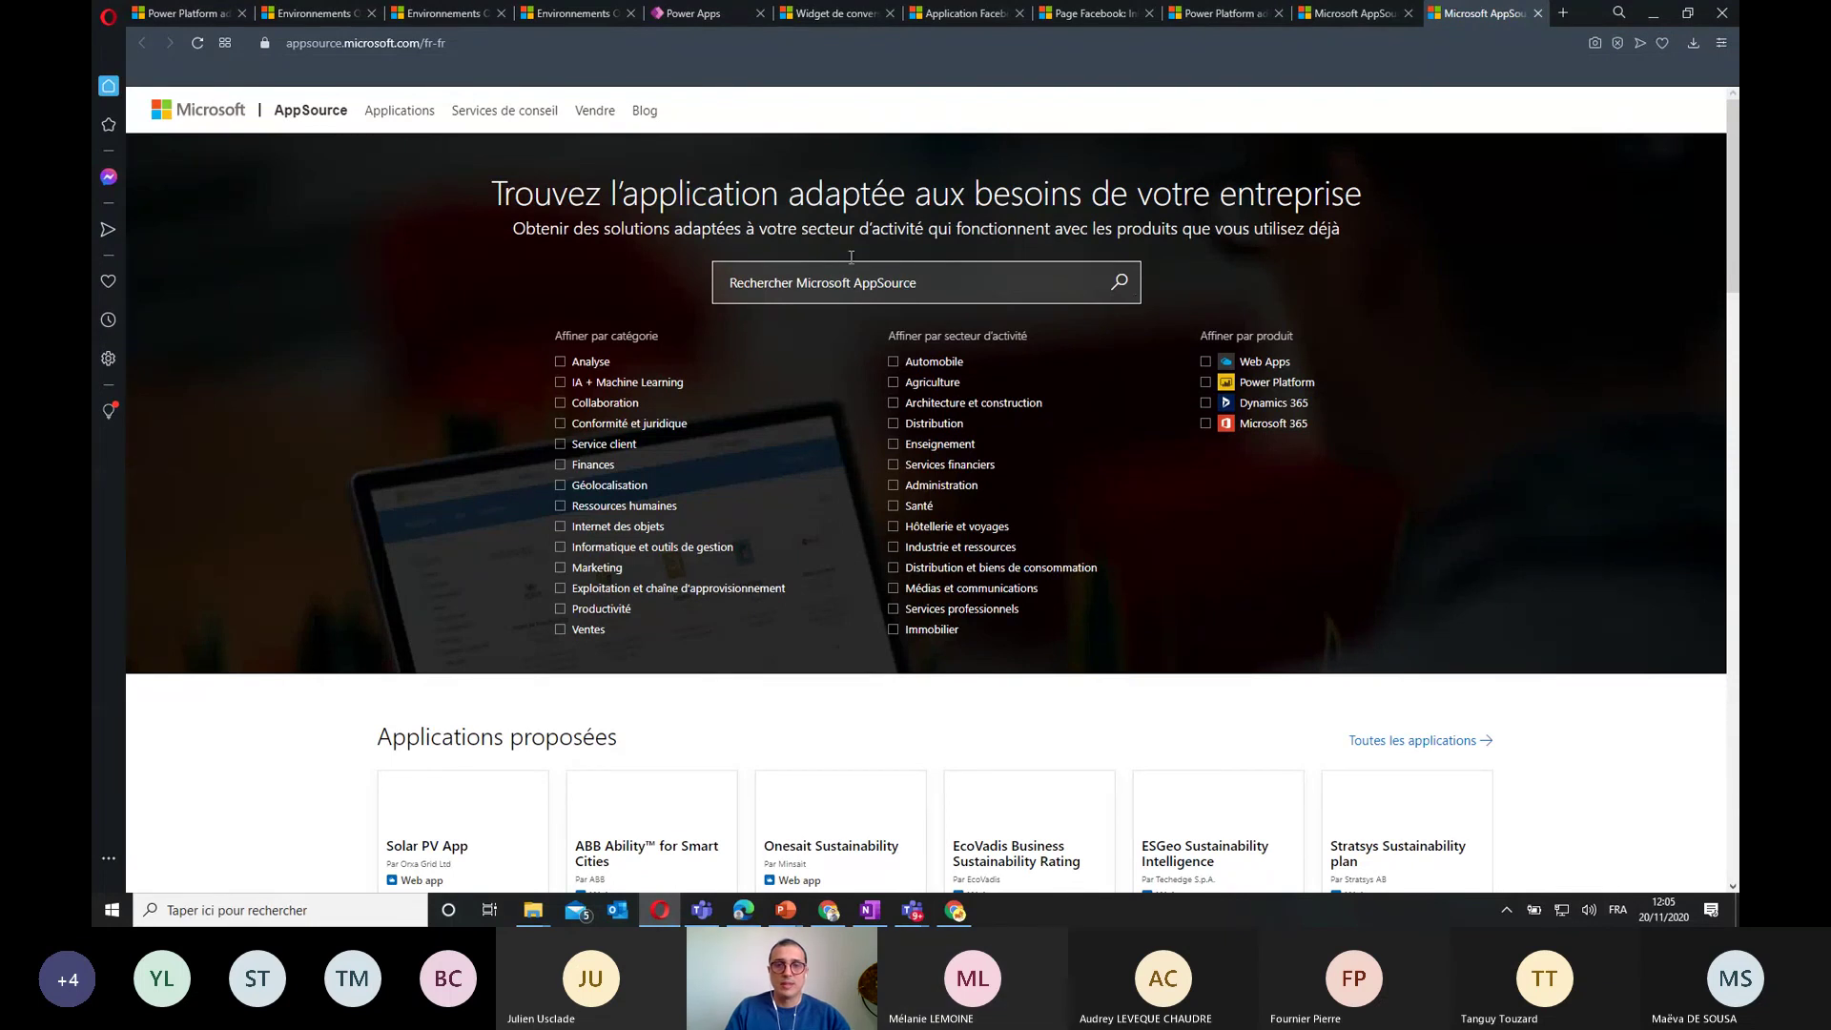
{"action": "type", "text": "co"}
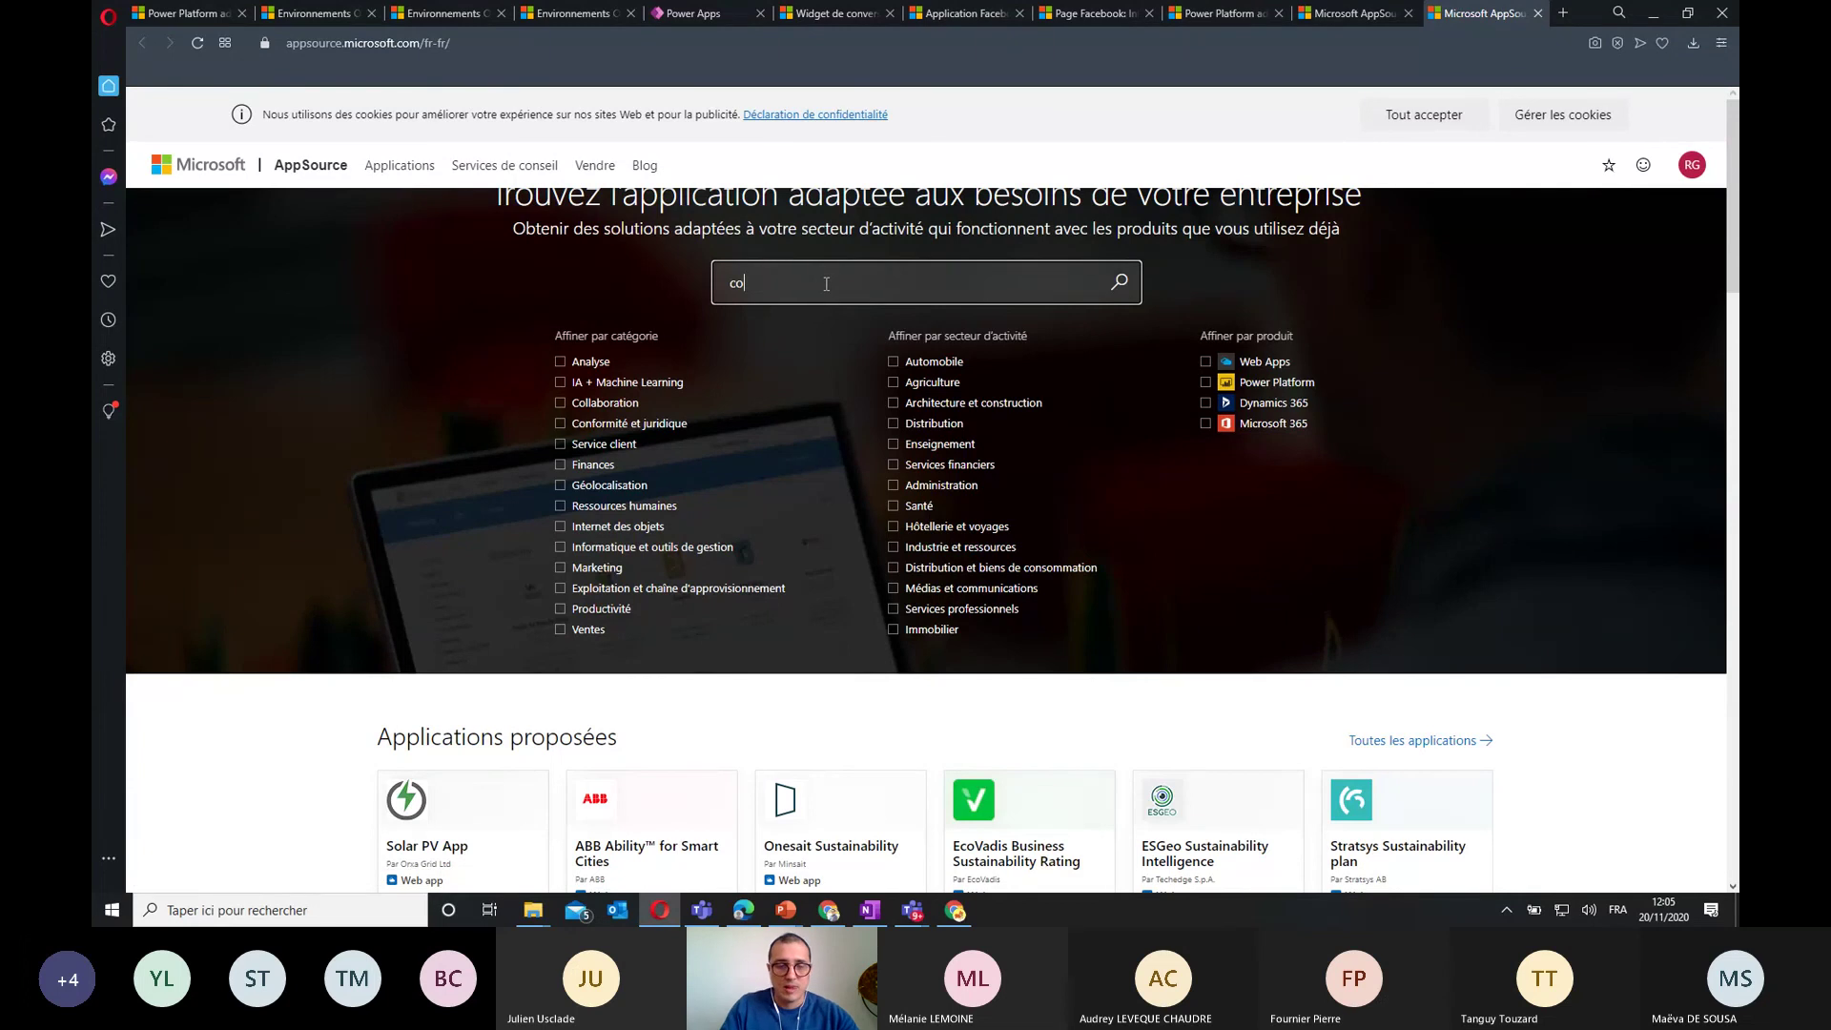
{"action": "type", "text": "browse"}
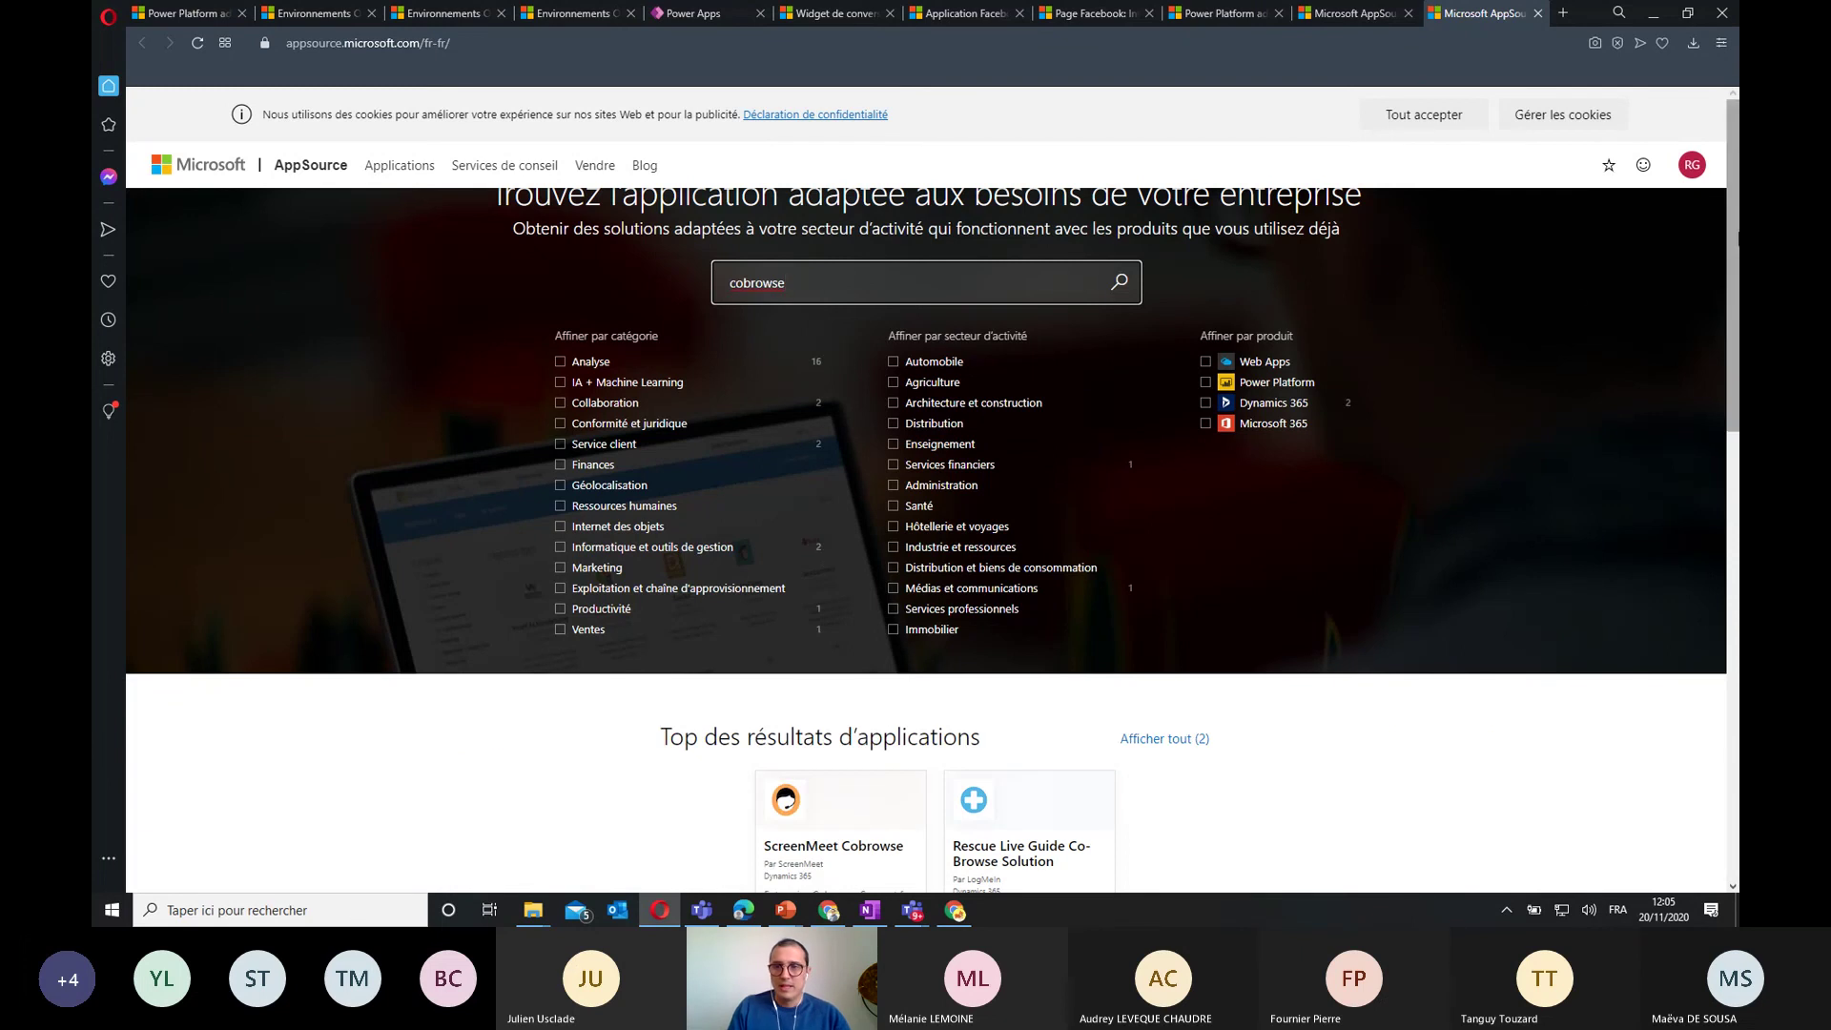
{"action": "scroll", "coordinate": [1736, 220], "scroll_direction": "down", "scroll_amount": 3}
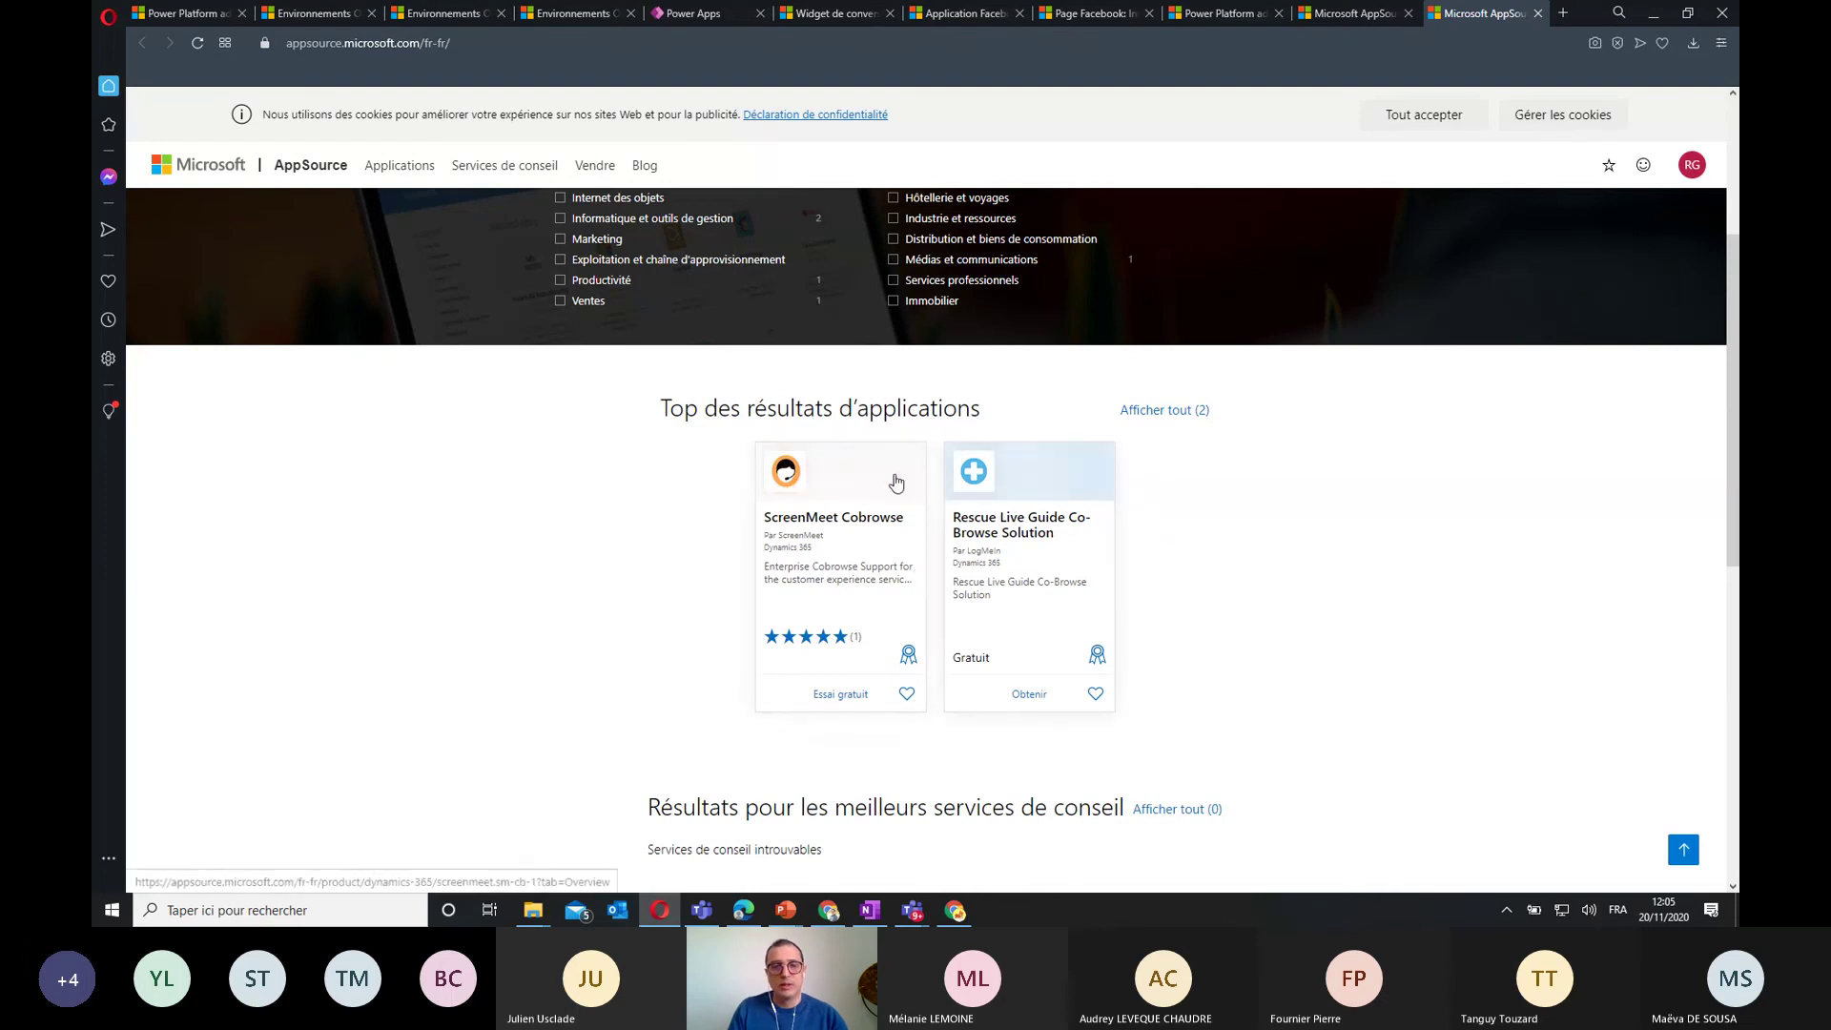
{"action": "left_click", "coordinate": [794, 475]}
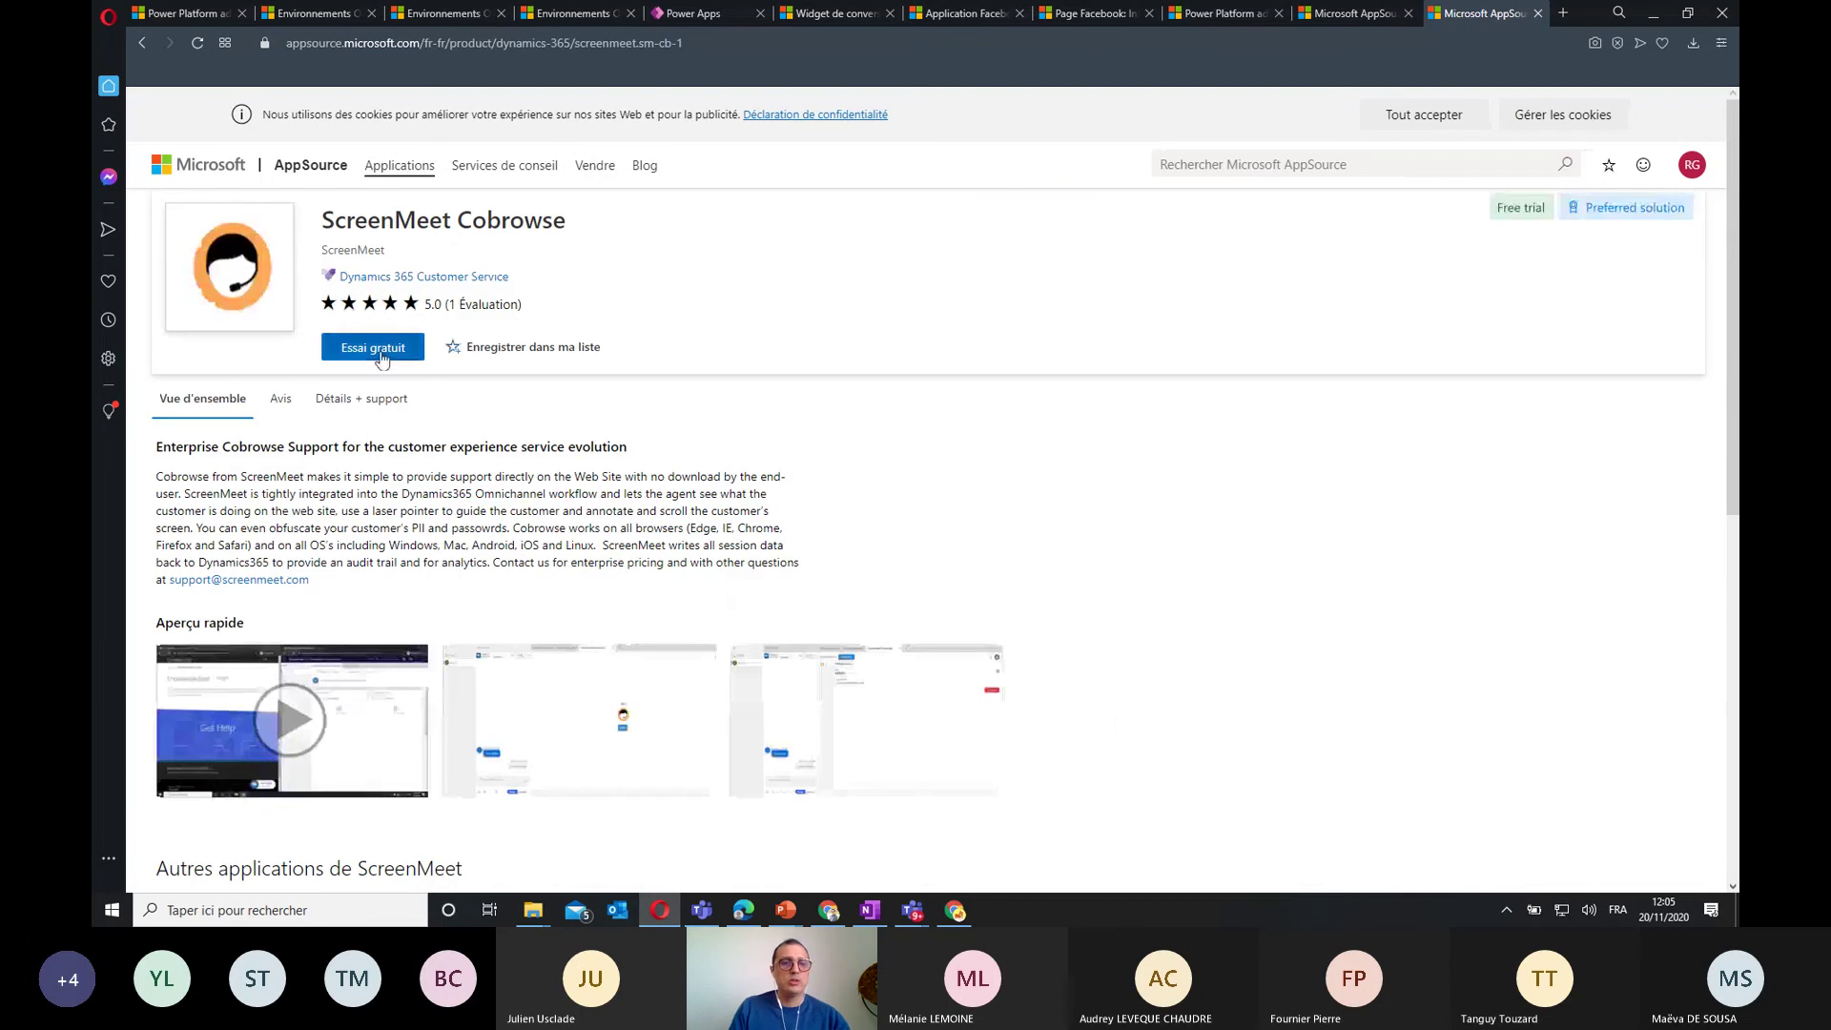
Request the free trial of ScreenMeet Cobrowse, authorize sharing the profile information and continue to its installation
{"action": "left_click", "coordinate": [382, 349]}
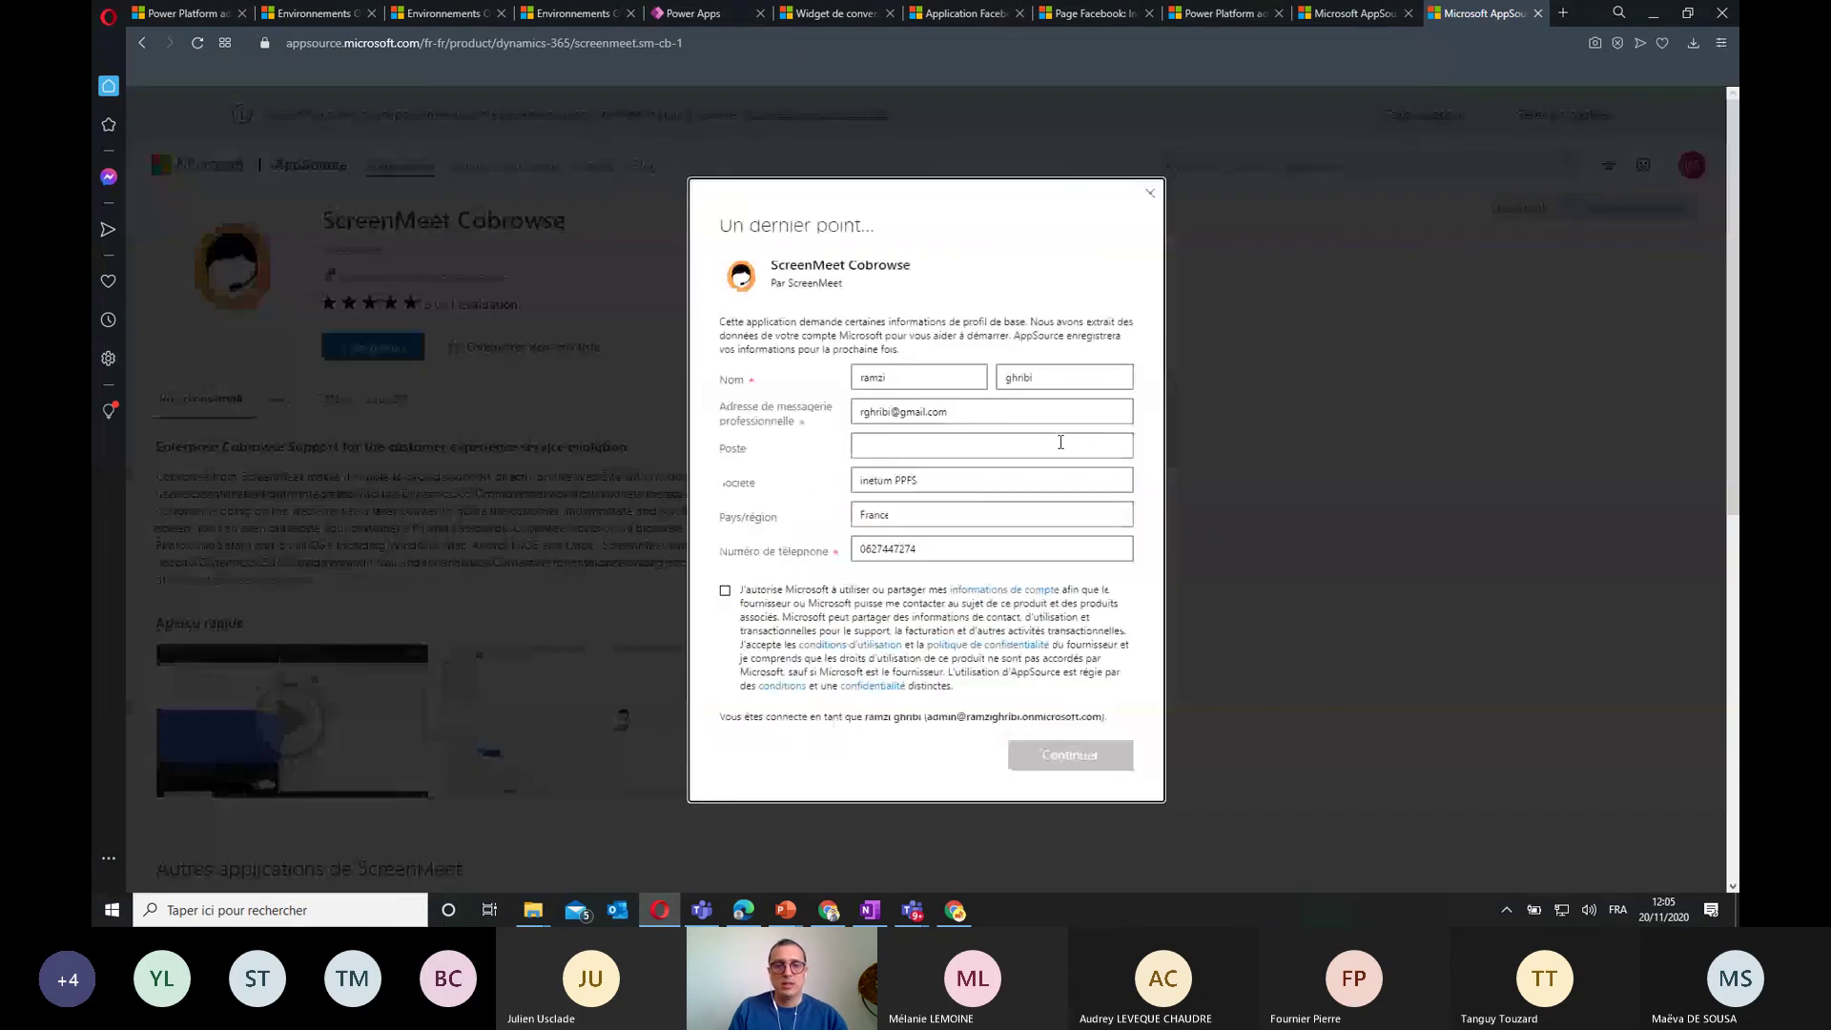
{"action": "left_click", "coordinate": [725, 591]}
{"action": "left_click", "coordinate": [1097, 763]}
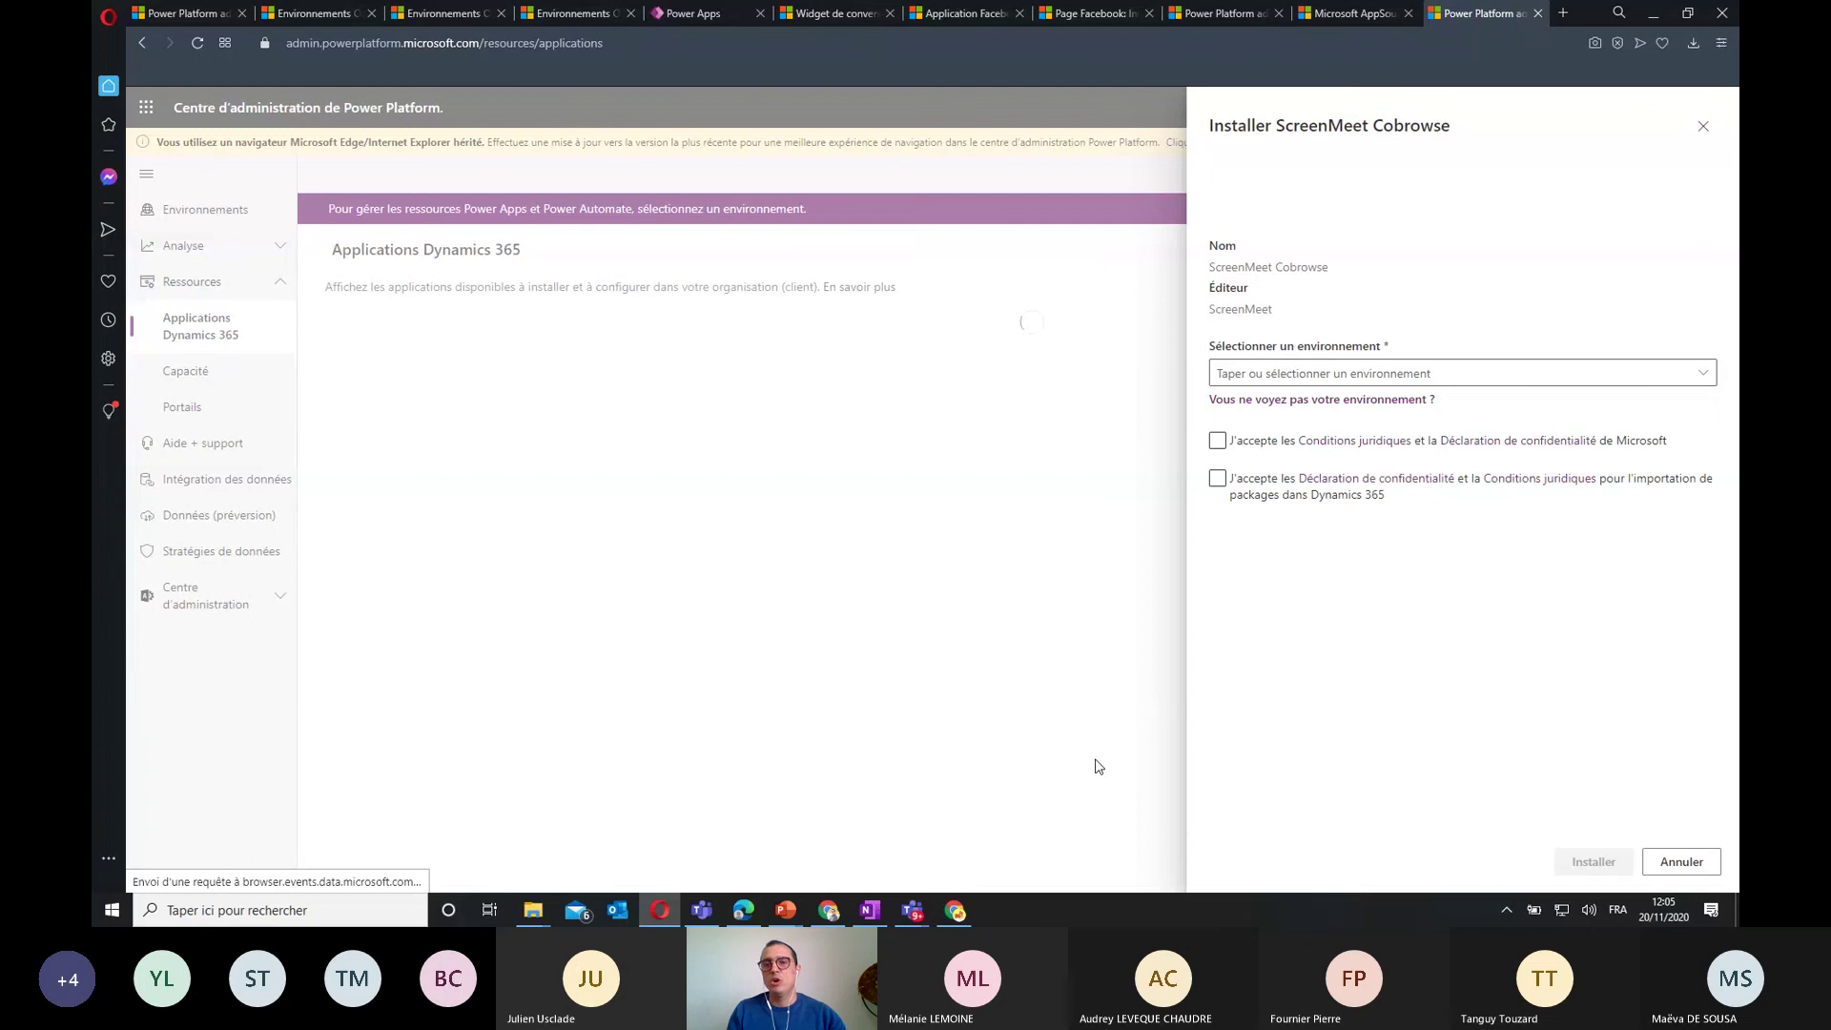
{"action": "left_click", "coordinate": [1653, 374]}
{"action": "left_click", "coordinate": [1707, 375]}
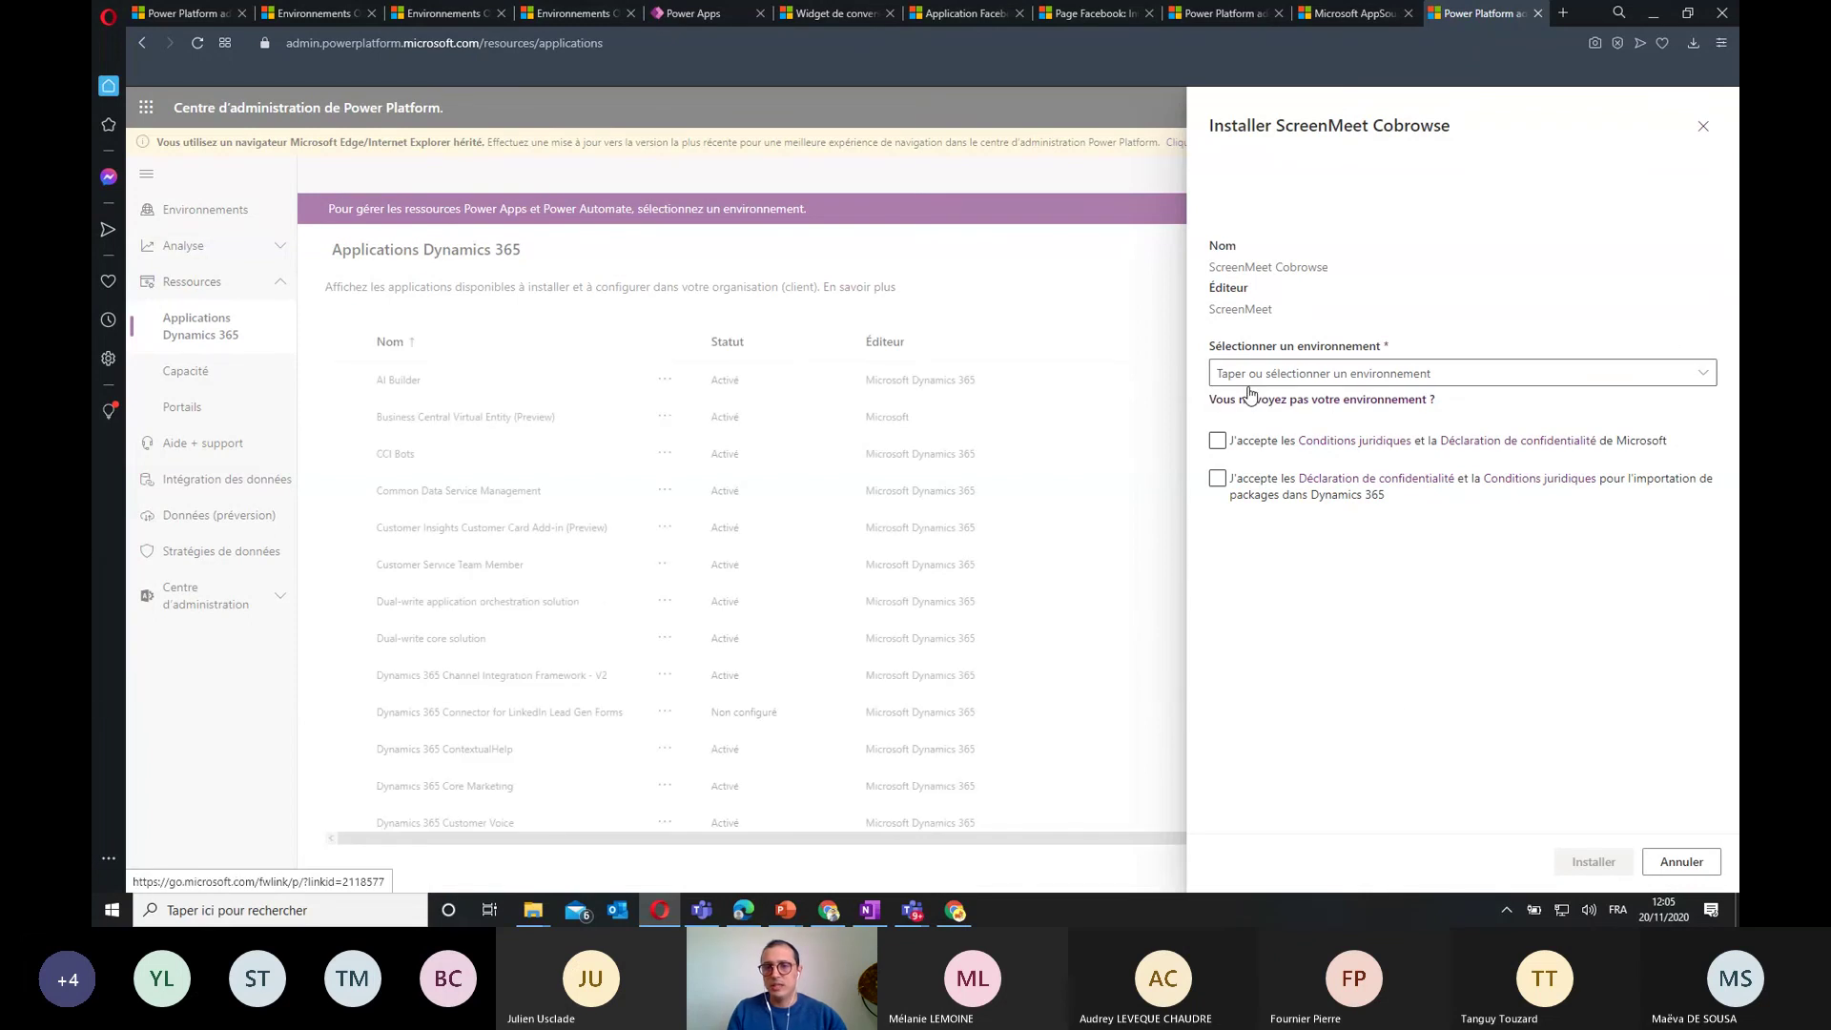
{"action": "left_click", "coordinate": [1428, 381]}
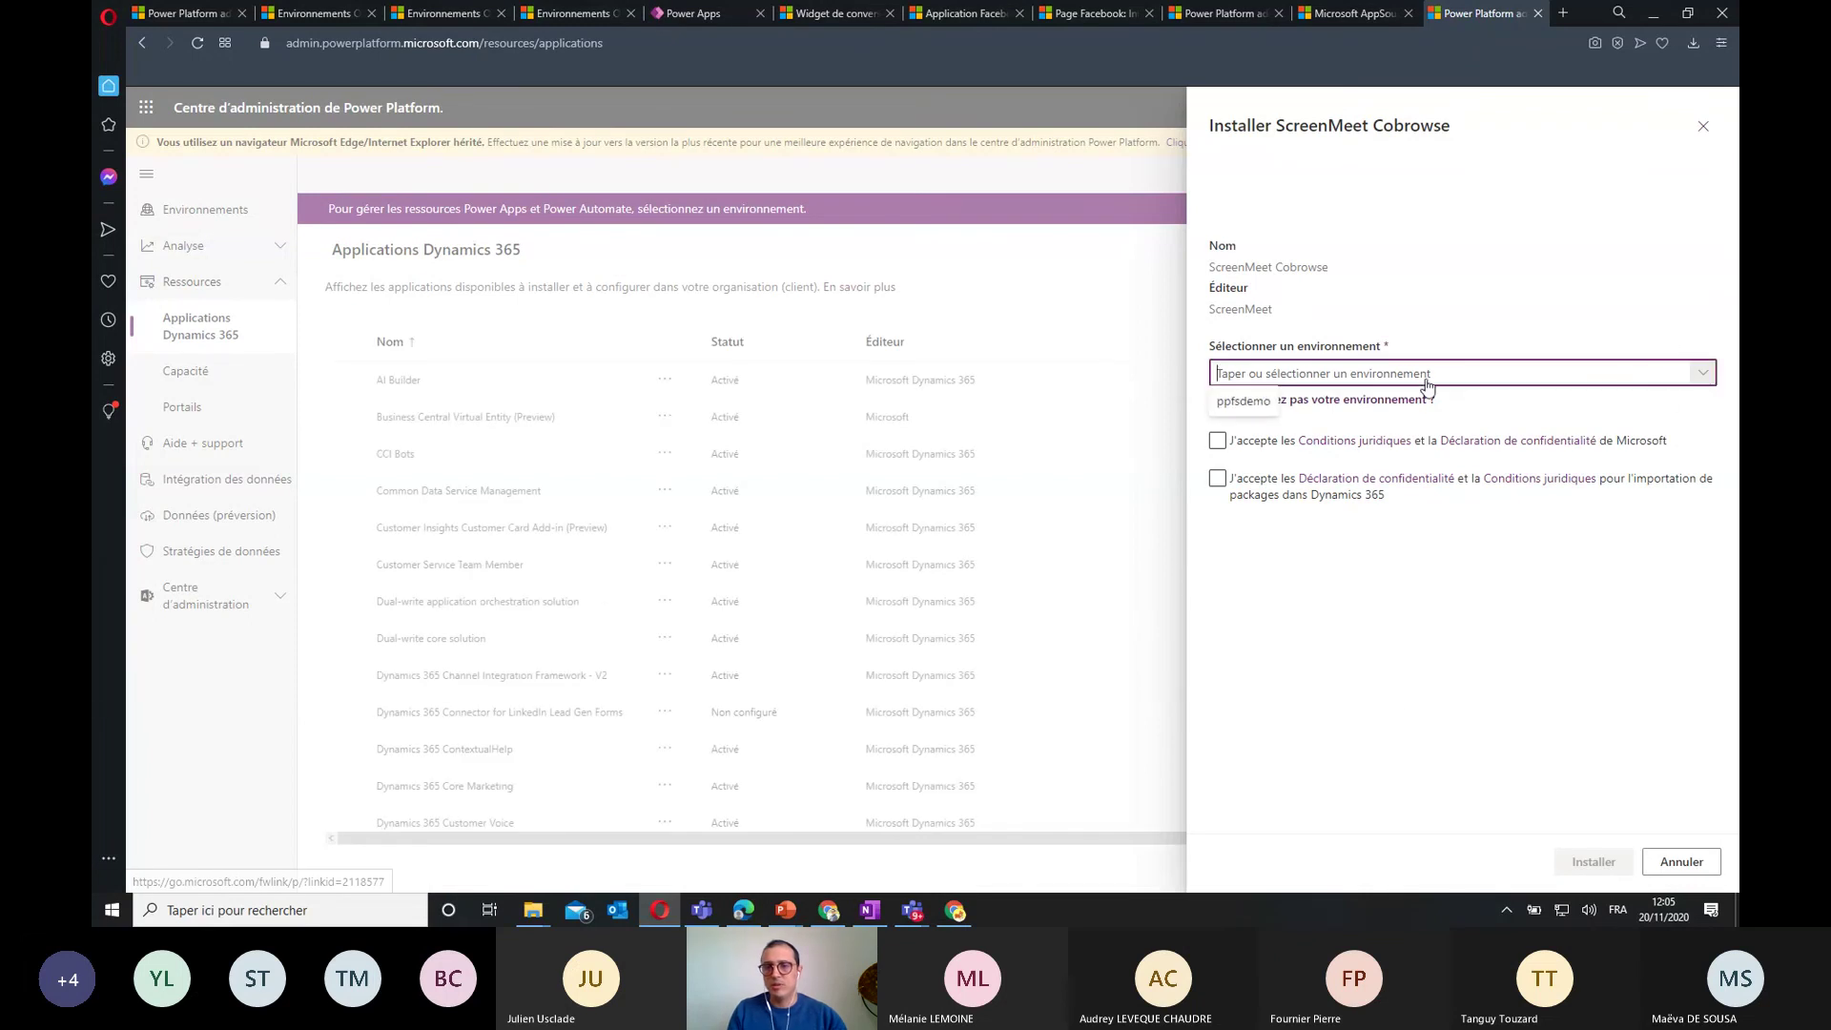
{"action": "left_click", "coordinate": [1230, 401]}
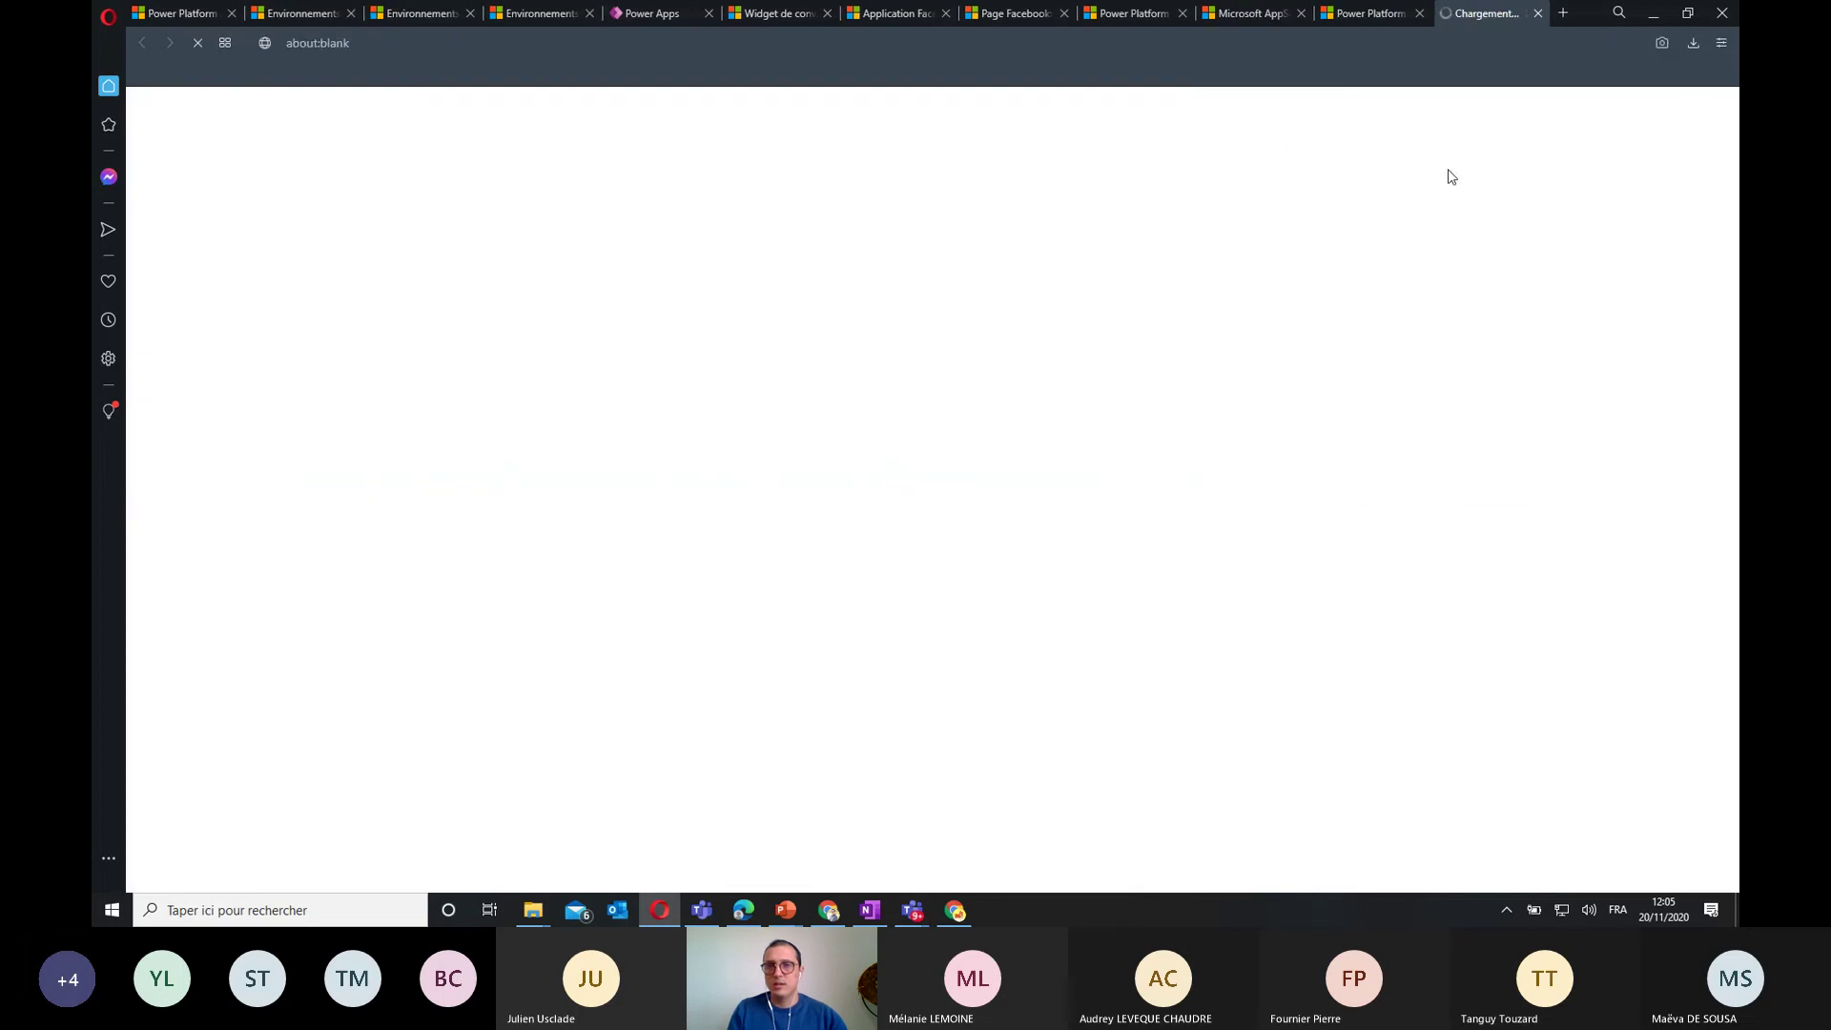
{"action": "left_click", "coordinate": [1373, 13]}
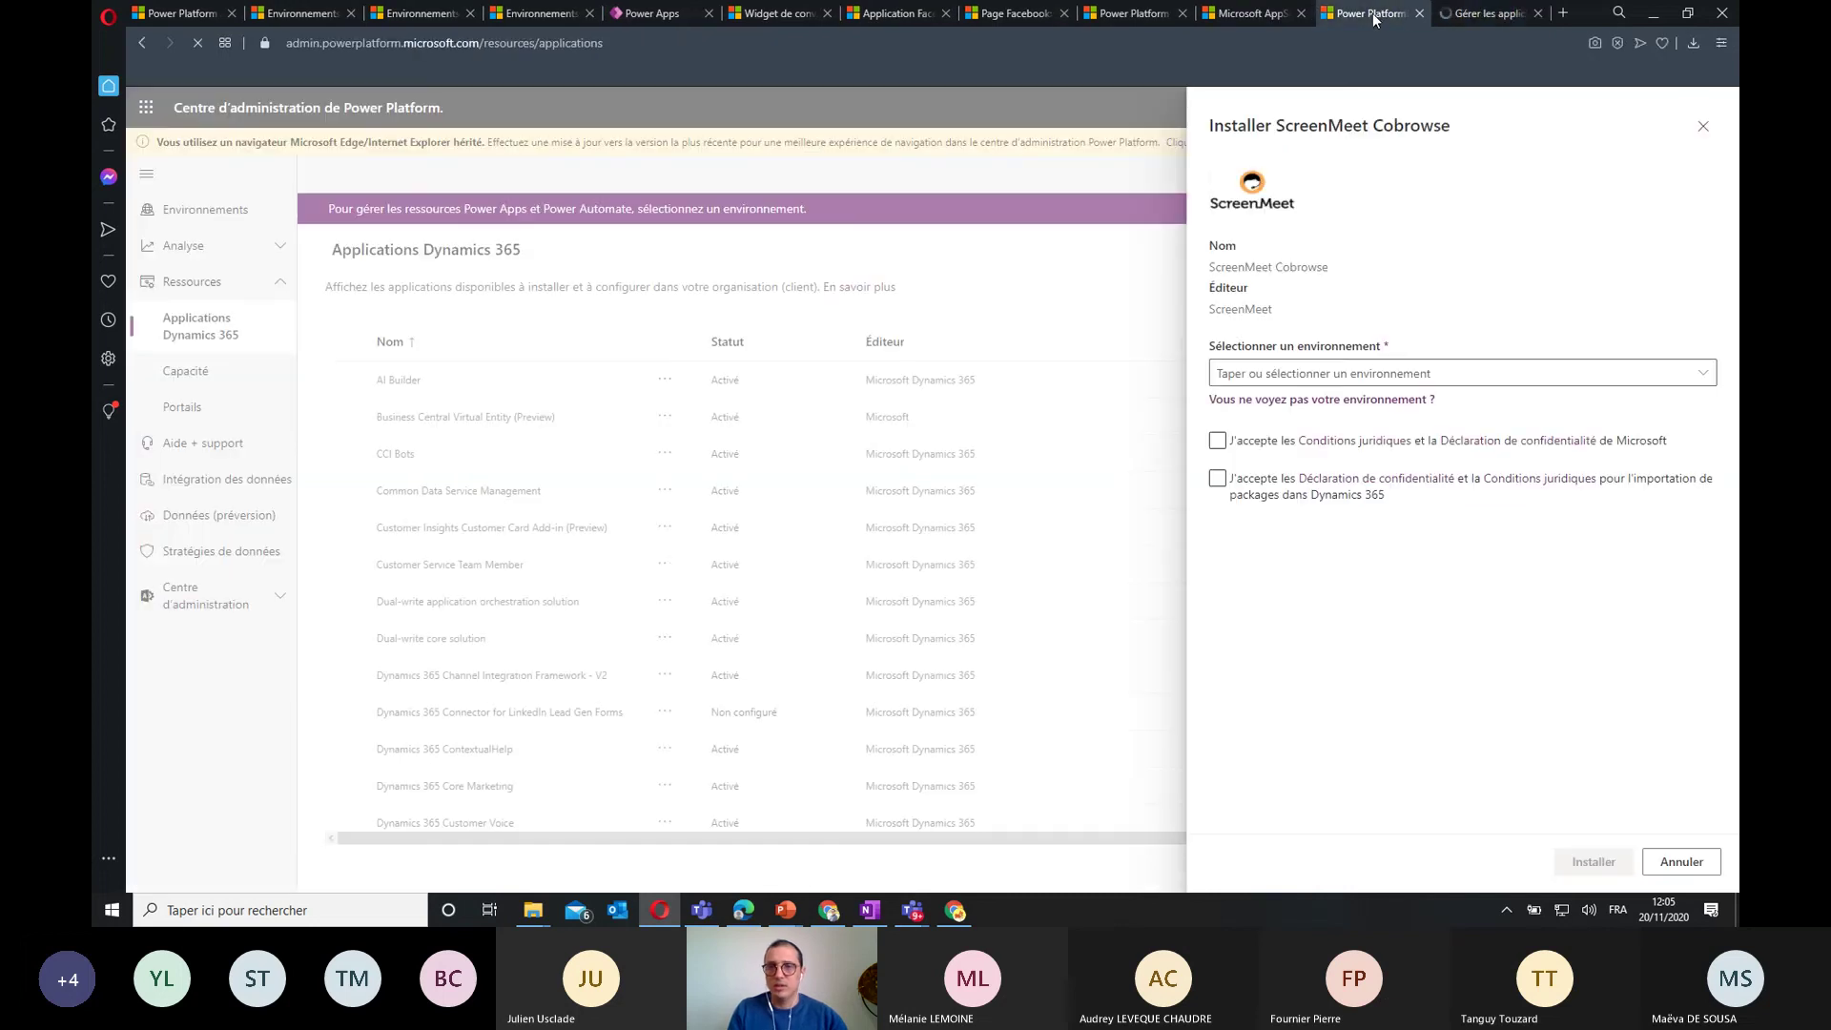
Select the ppfsdemo environment for ScreenMeet Cobrowse and accept Microsoft's legal conditions and privacy statement
{"action": "left_click", "coordinate": [1345, 373]}
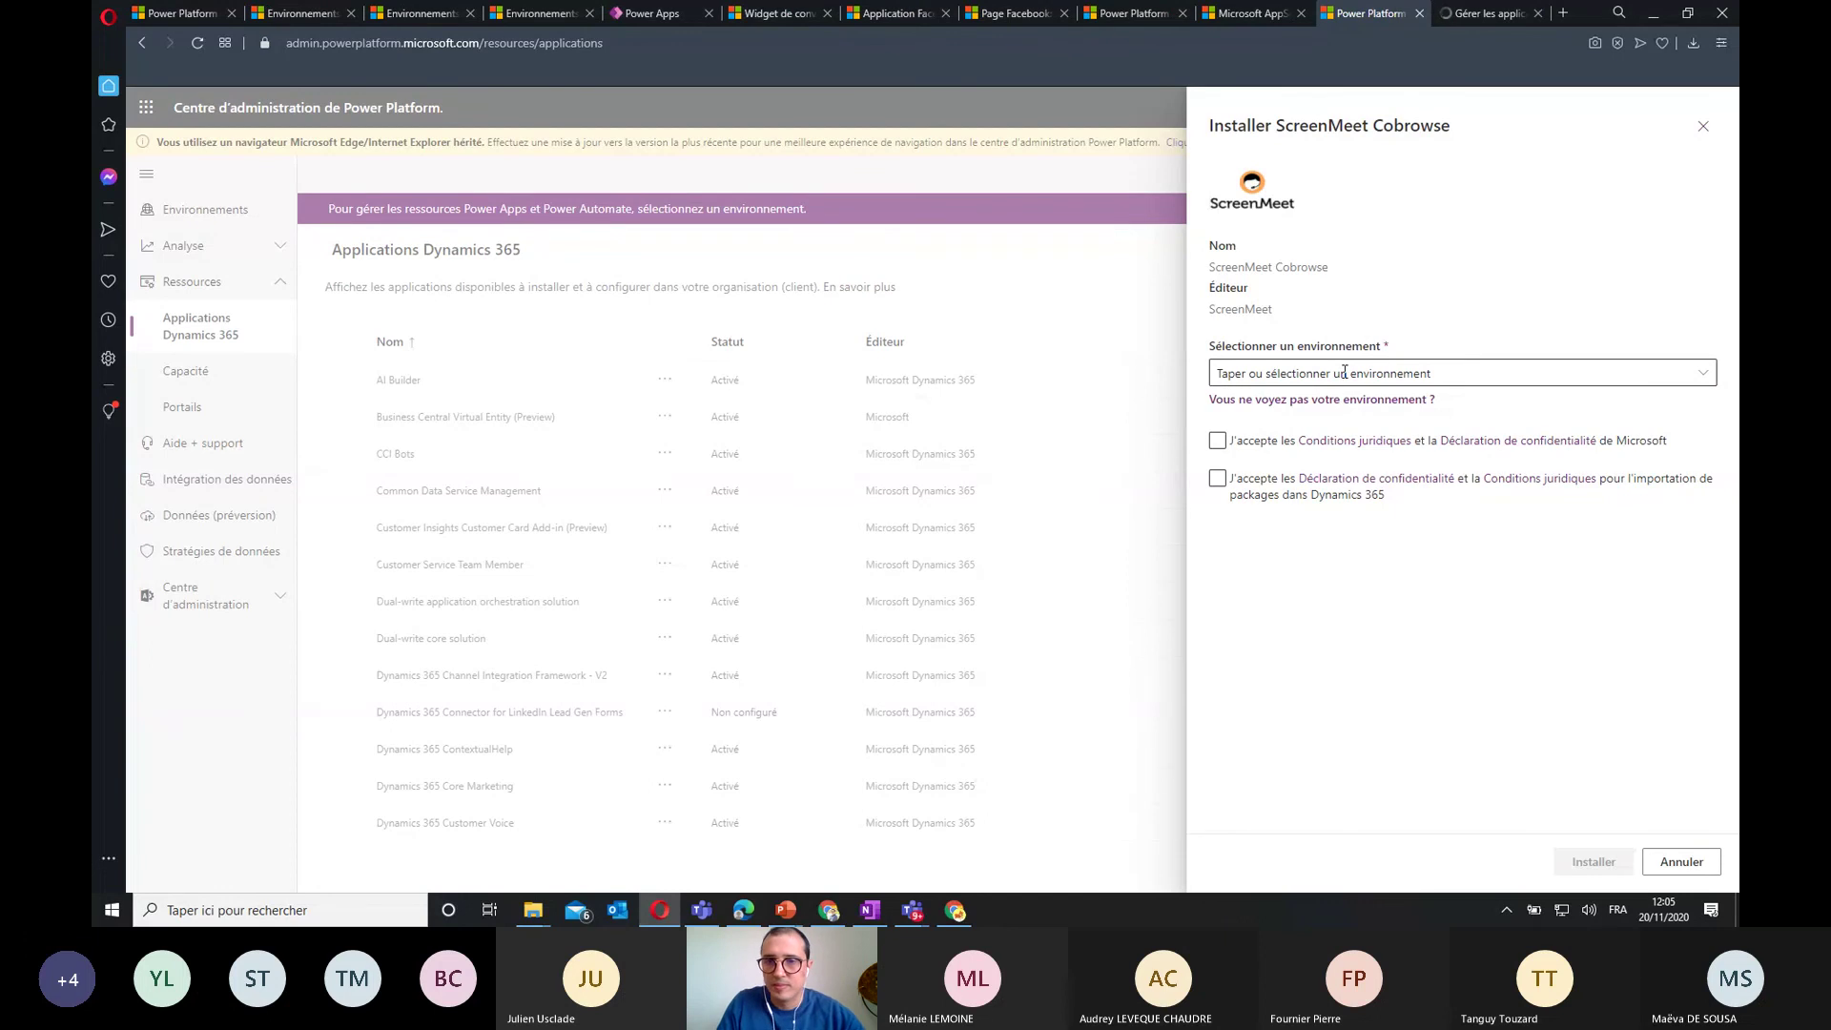
{"action": "left_click", "coordinate": [1344, 373]}
{"action": "type", "text": "ppf"}
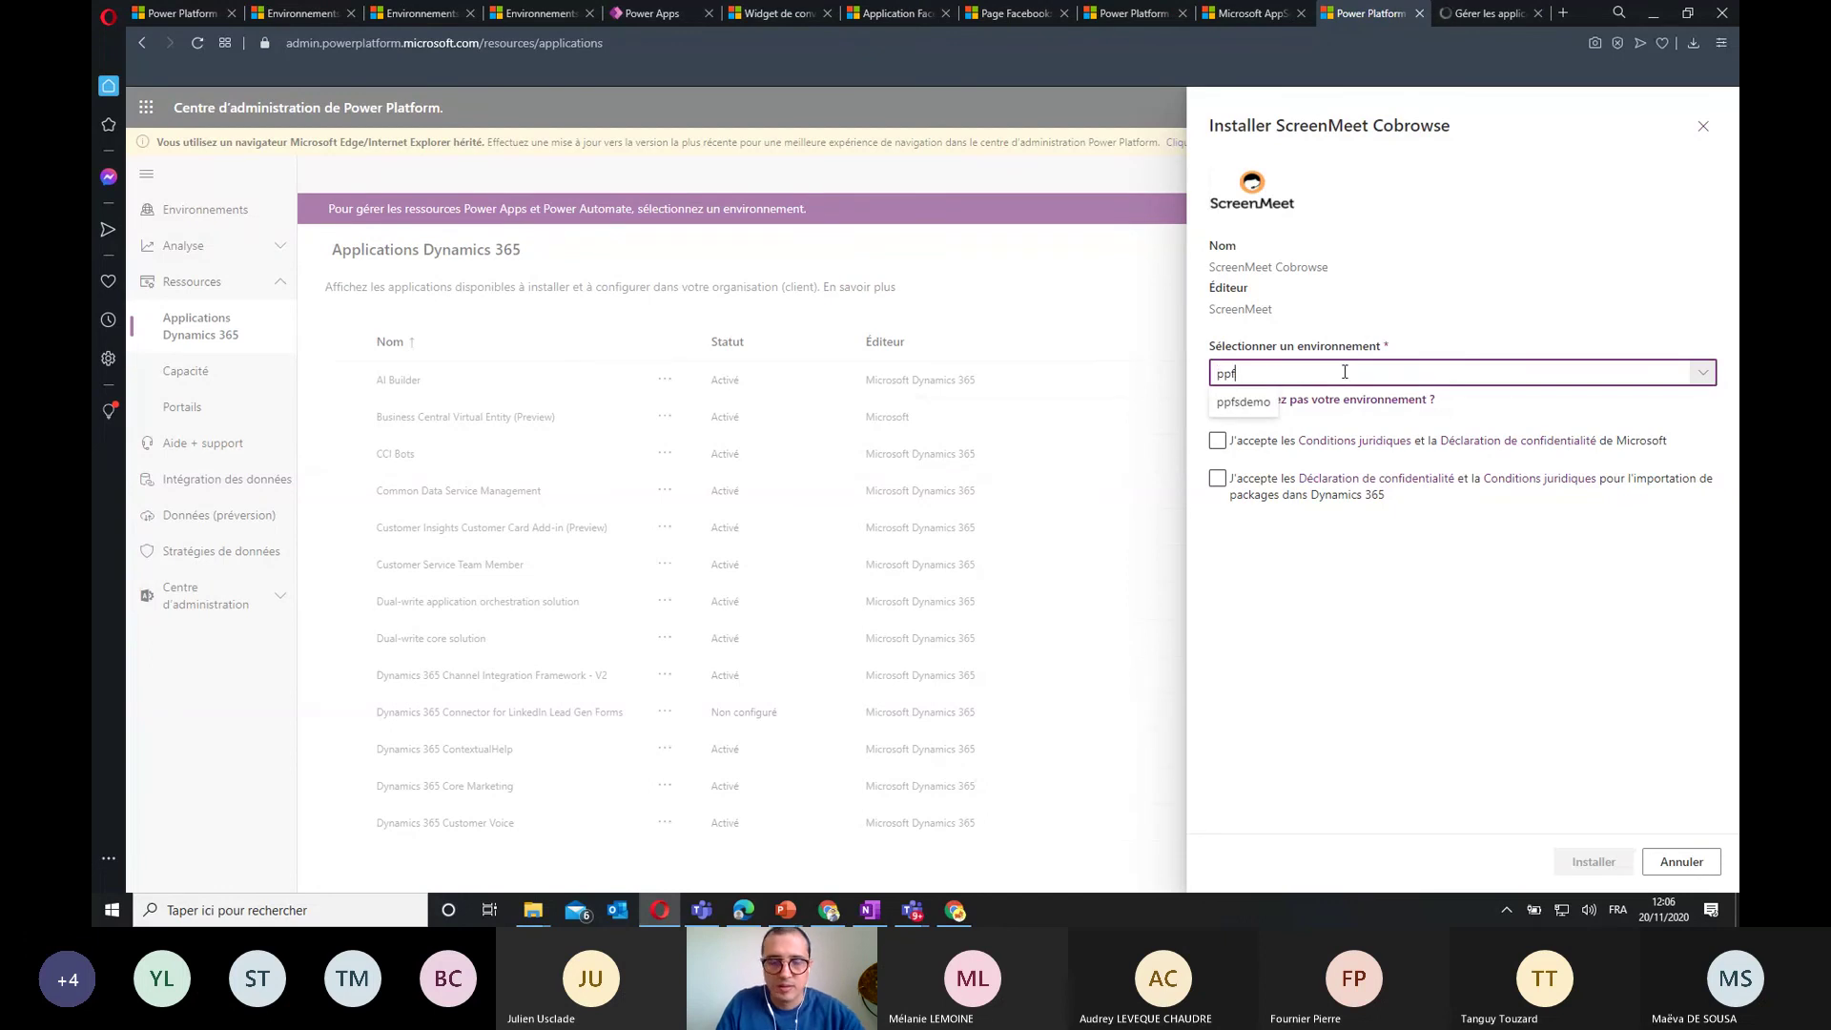
{"action": "type", "text": "sdemo"}
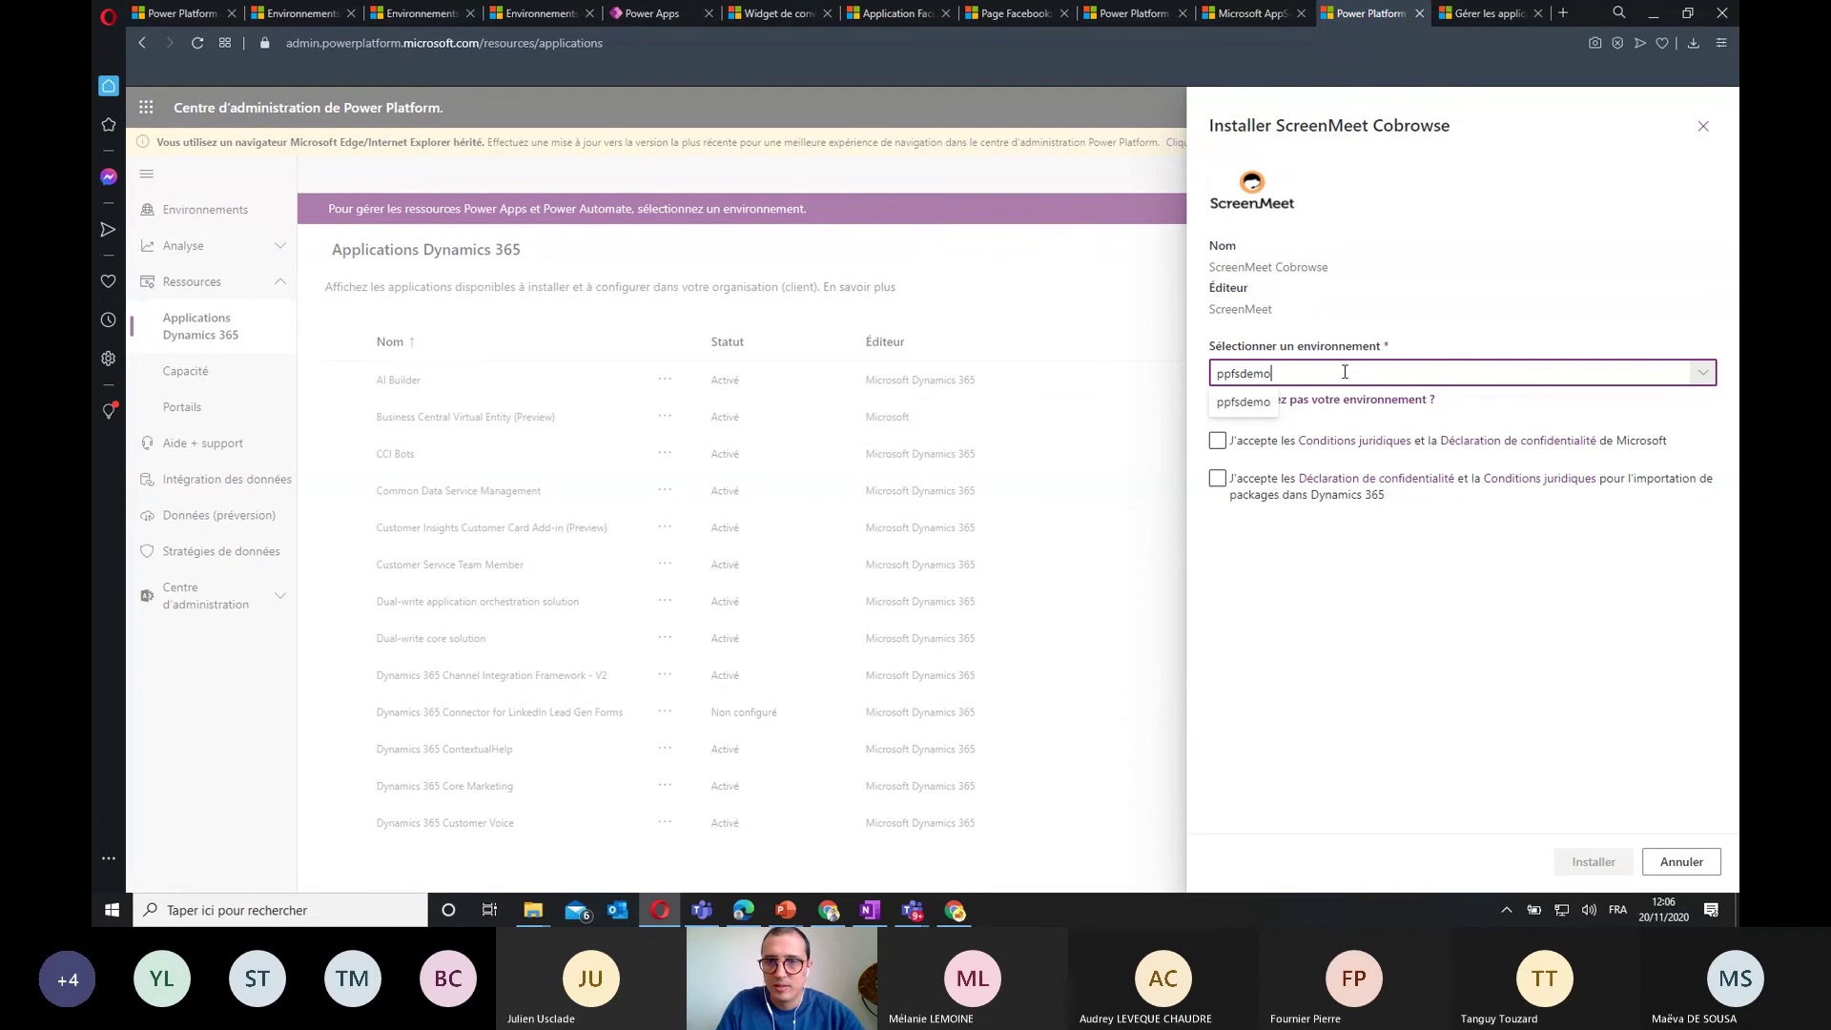
{"action": "left_click", "coordinate": [1217, 443]}
{"action": "left_click", "coordinate": [1280, 372]}
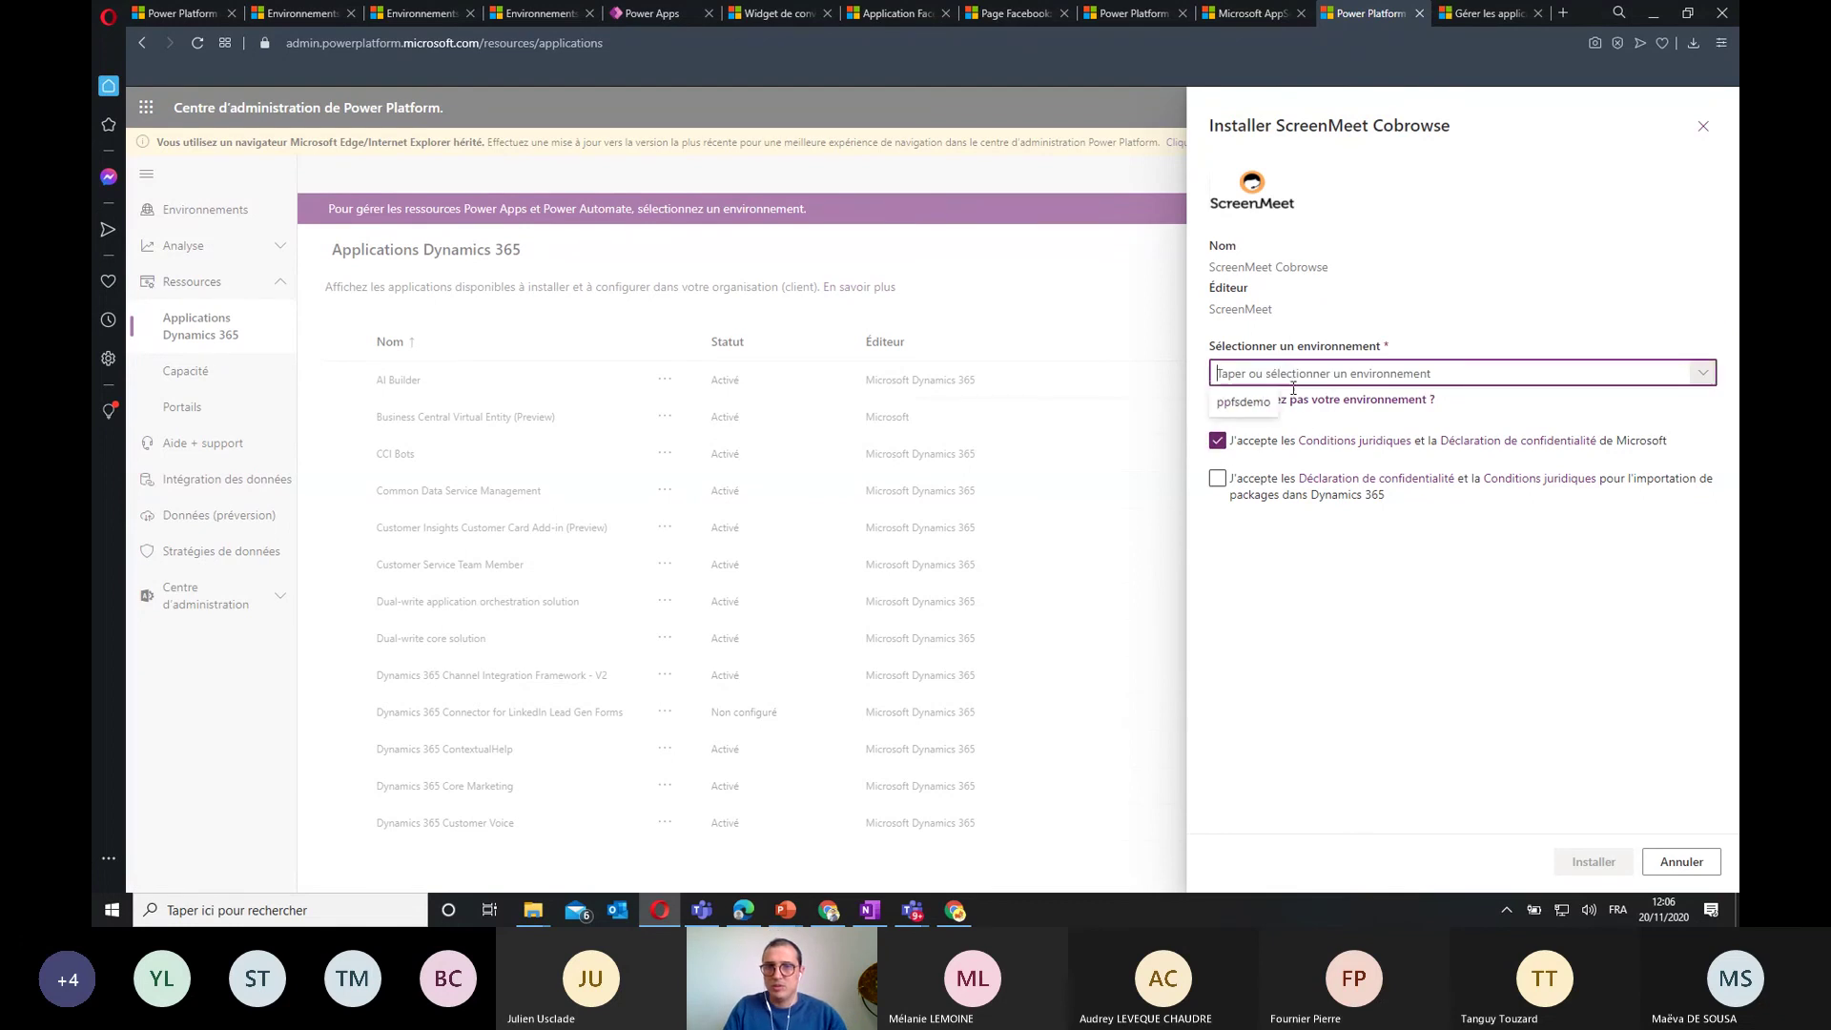
{"action": "left_click", "coordinate": [1257, 406]}
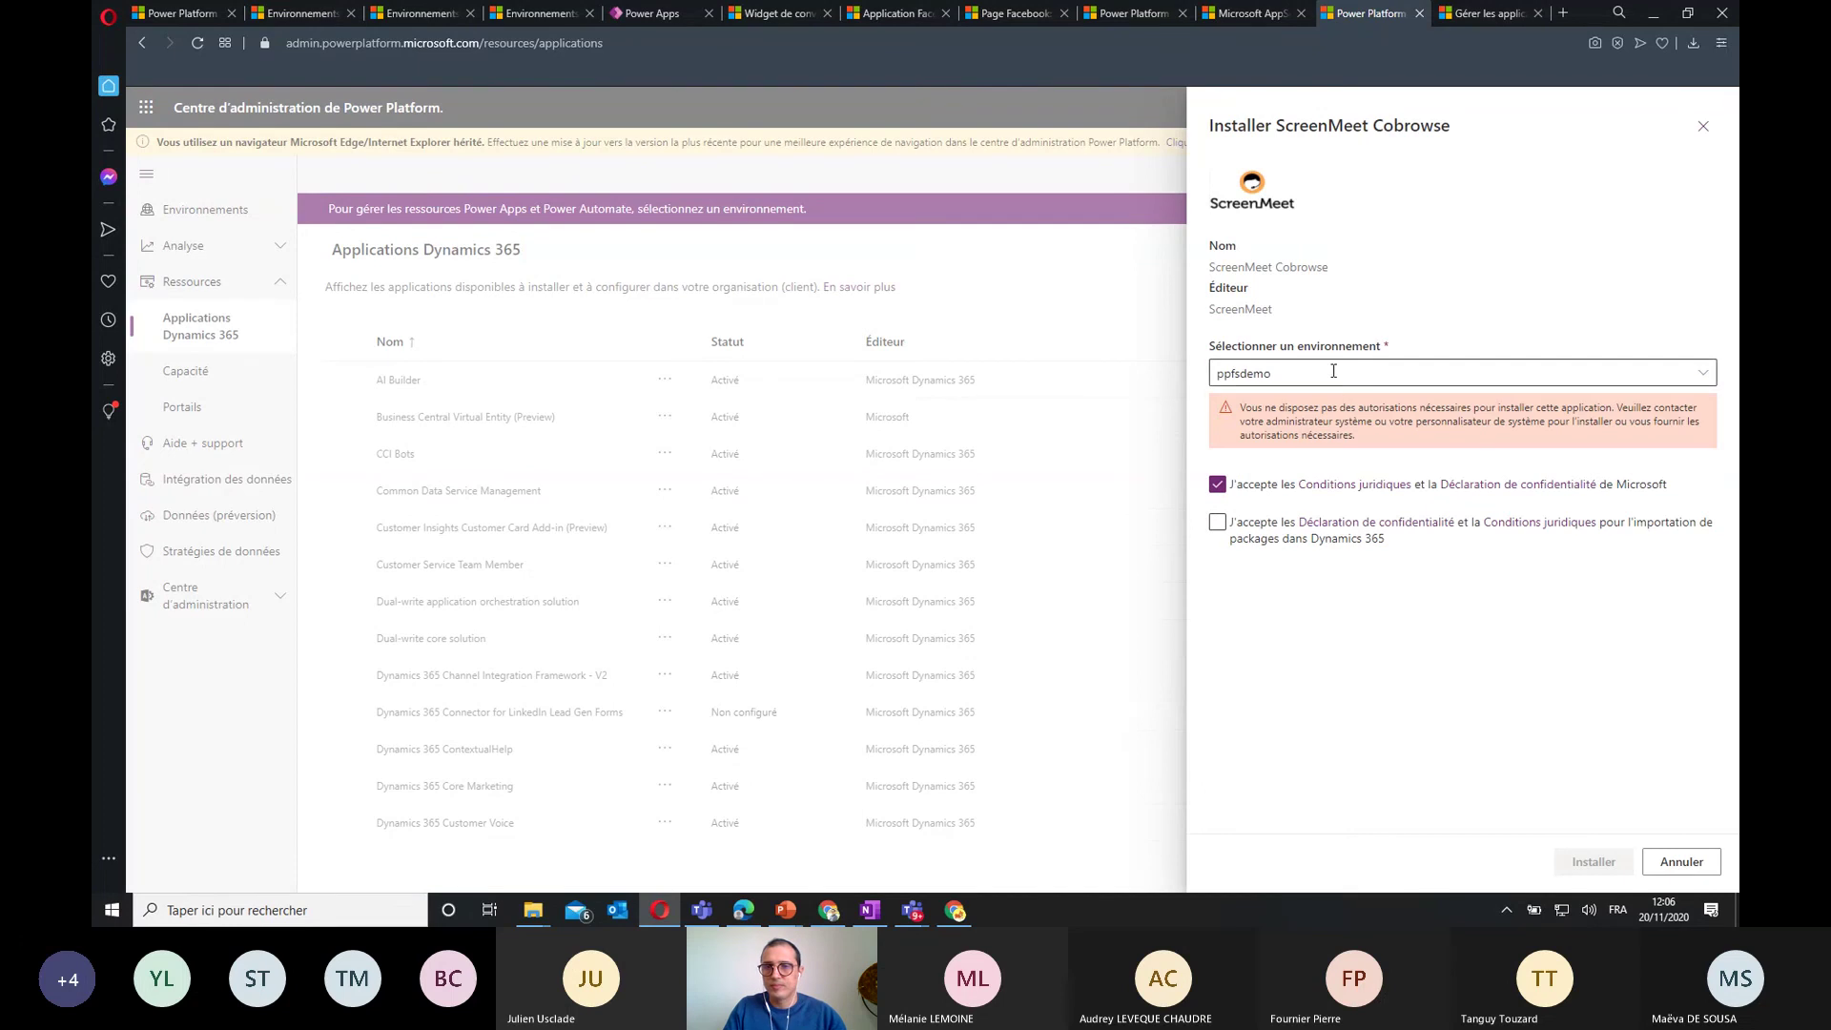
Accept the Dynamics 365 package import terms, try to install ScreenMeet Cobrowse in ppfsdemo, and leave the installation form
{"action": "left_click", "coordinate": [1218, 521]}
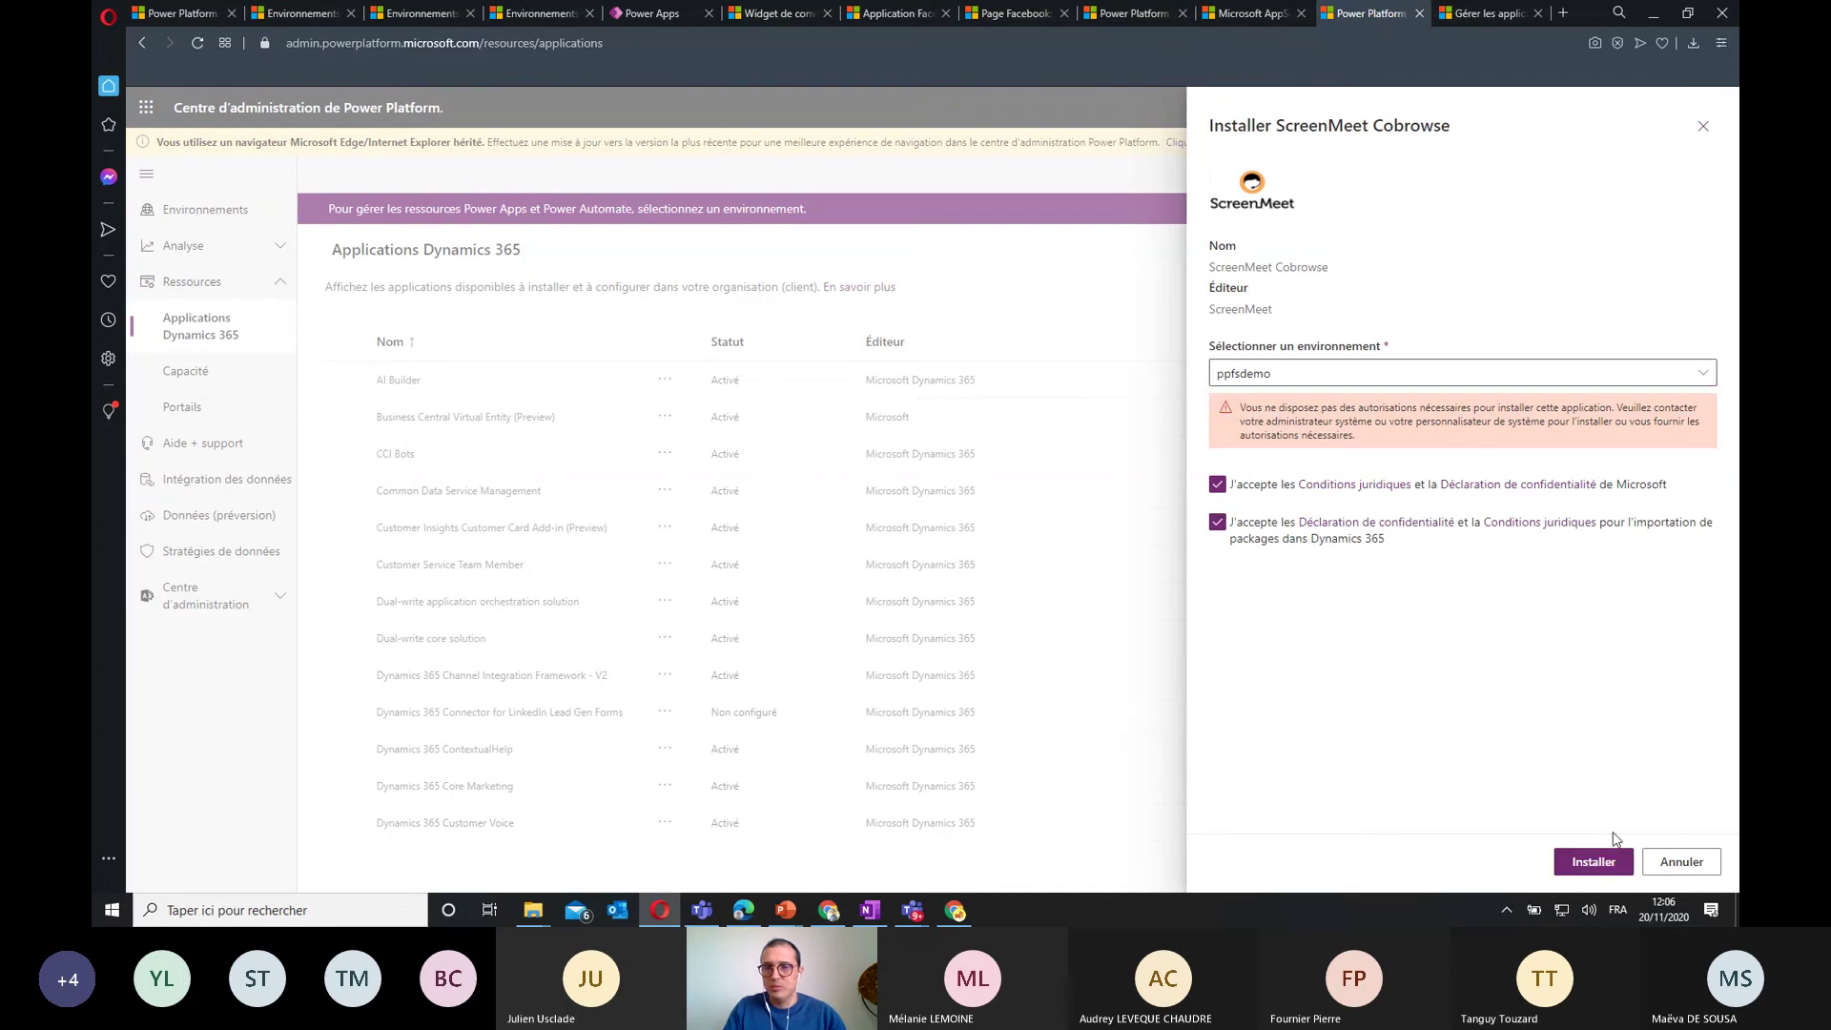
{"action": "left_click", "coordinate": [1587, 865]}
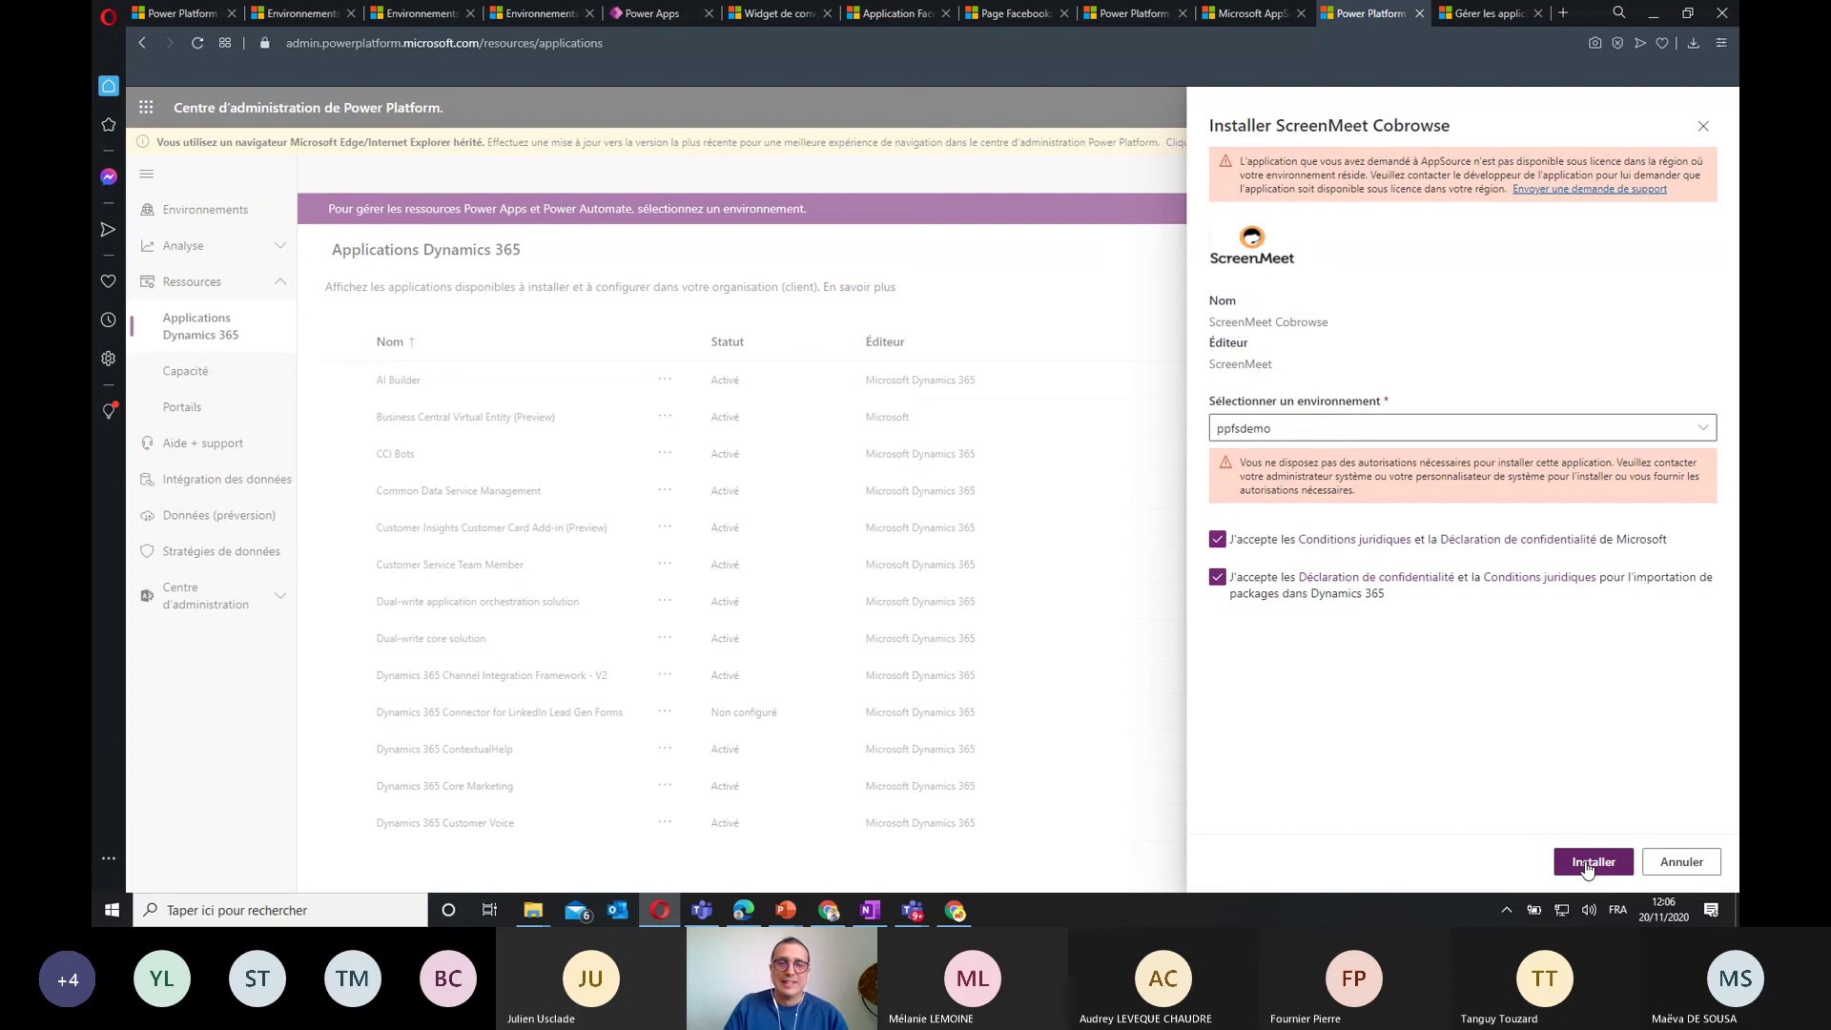
{"action": "left_click", "coordinate": [1660, 872]}
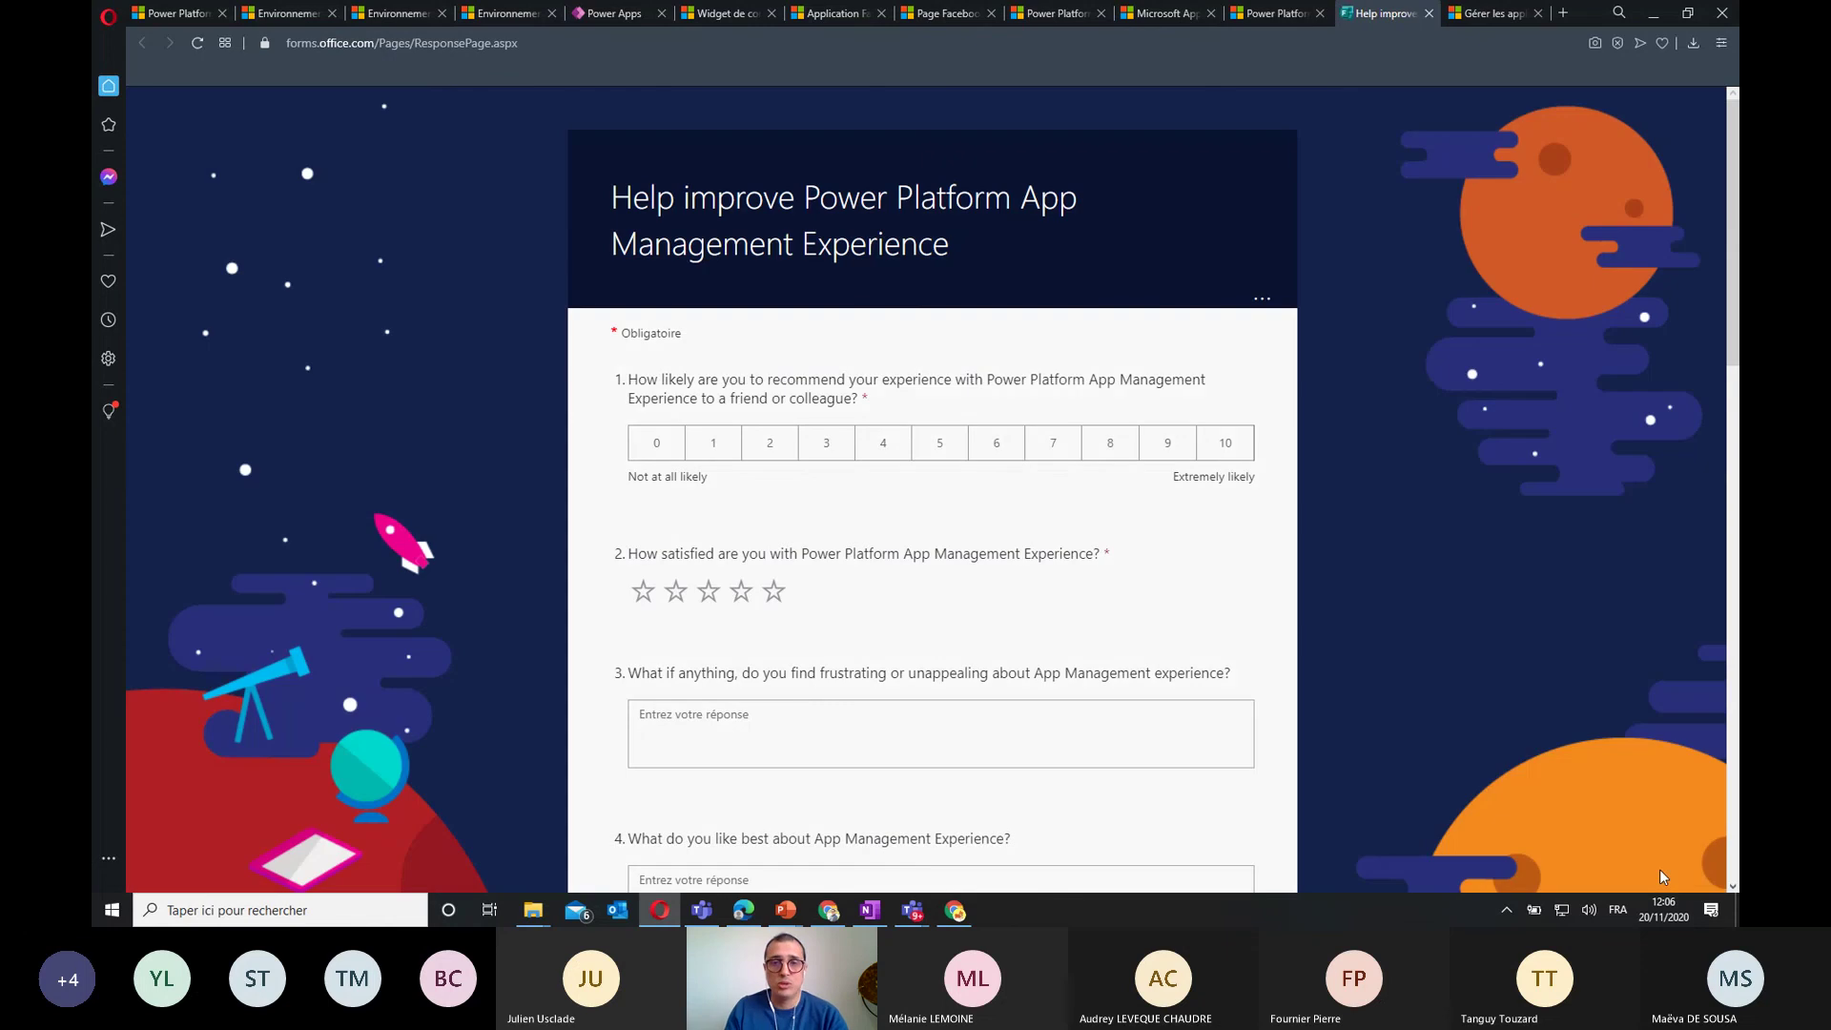
Return to the Dynamics 365 applications list in the Power Platform admin center and switch its region to États-Unis
{"action": "left_click", "coordinate": [1283, 13]}
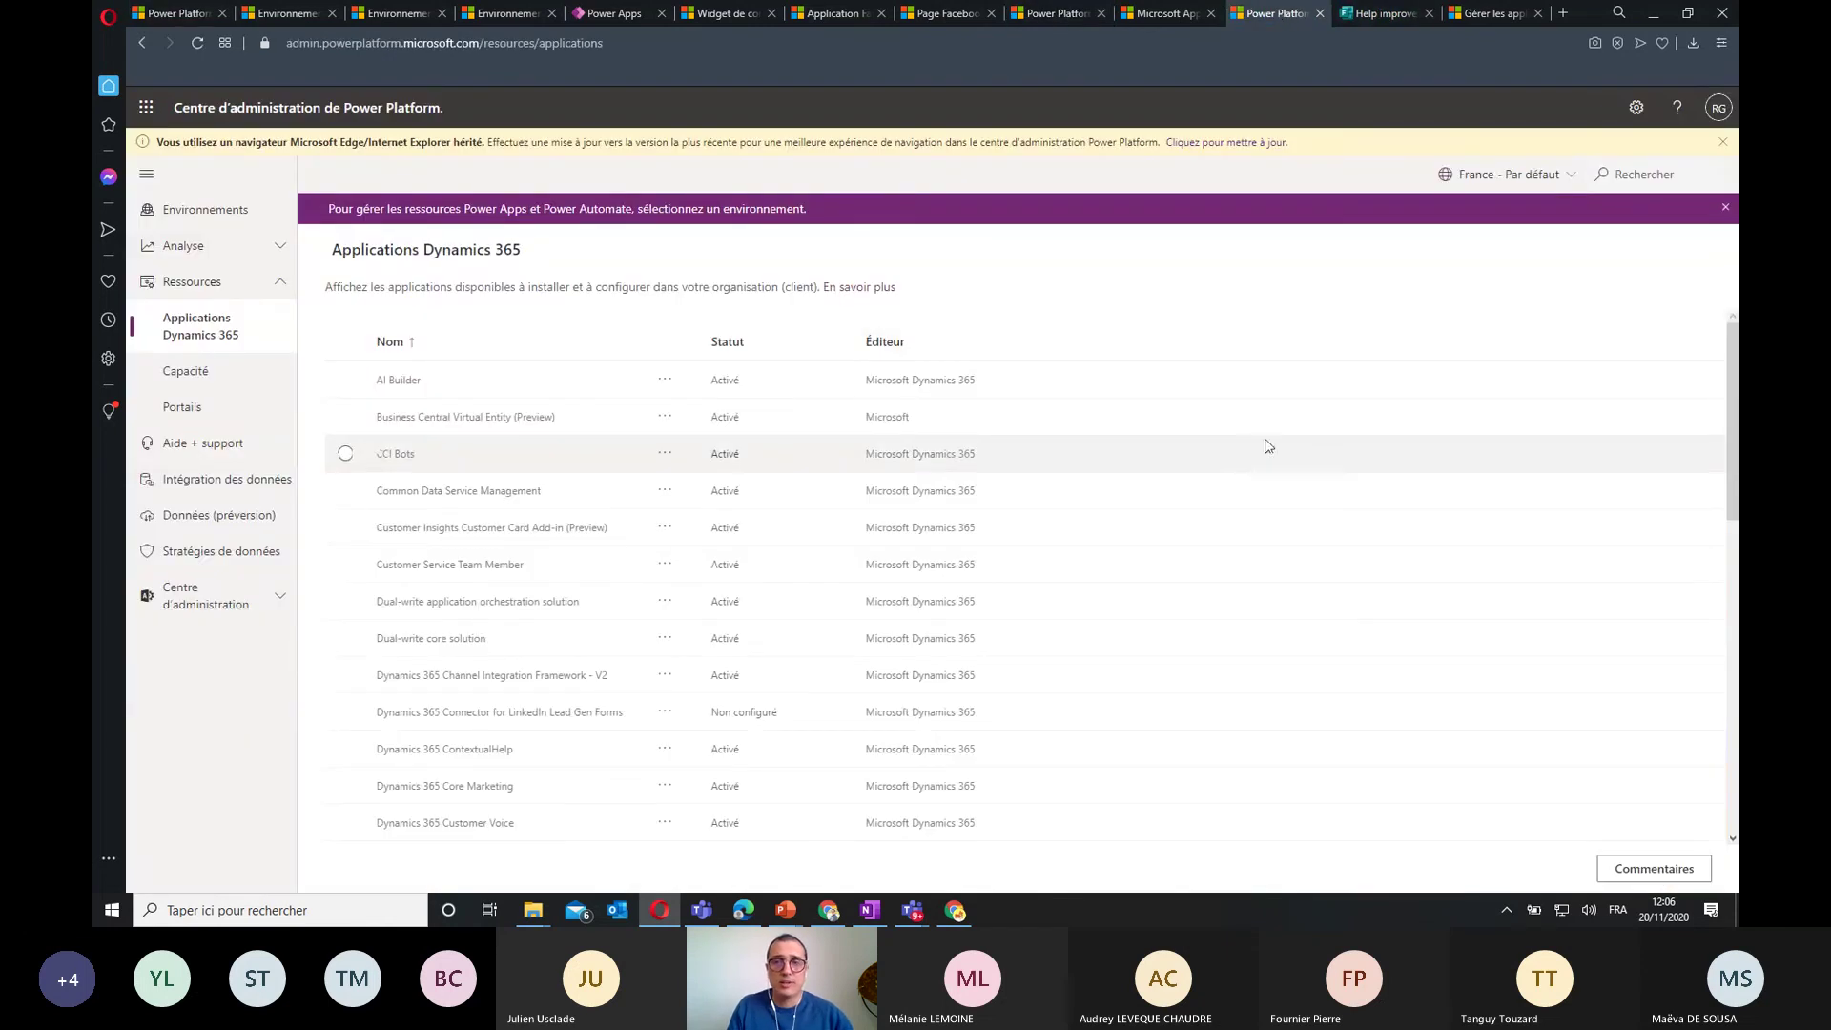
{"action": "left_click", "coordinate": [1481, 181]}
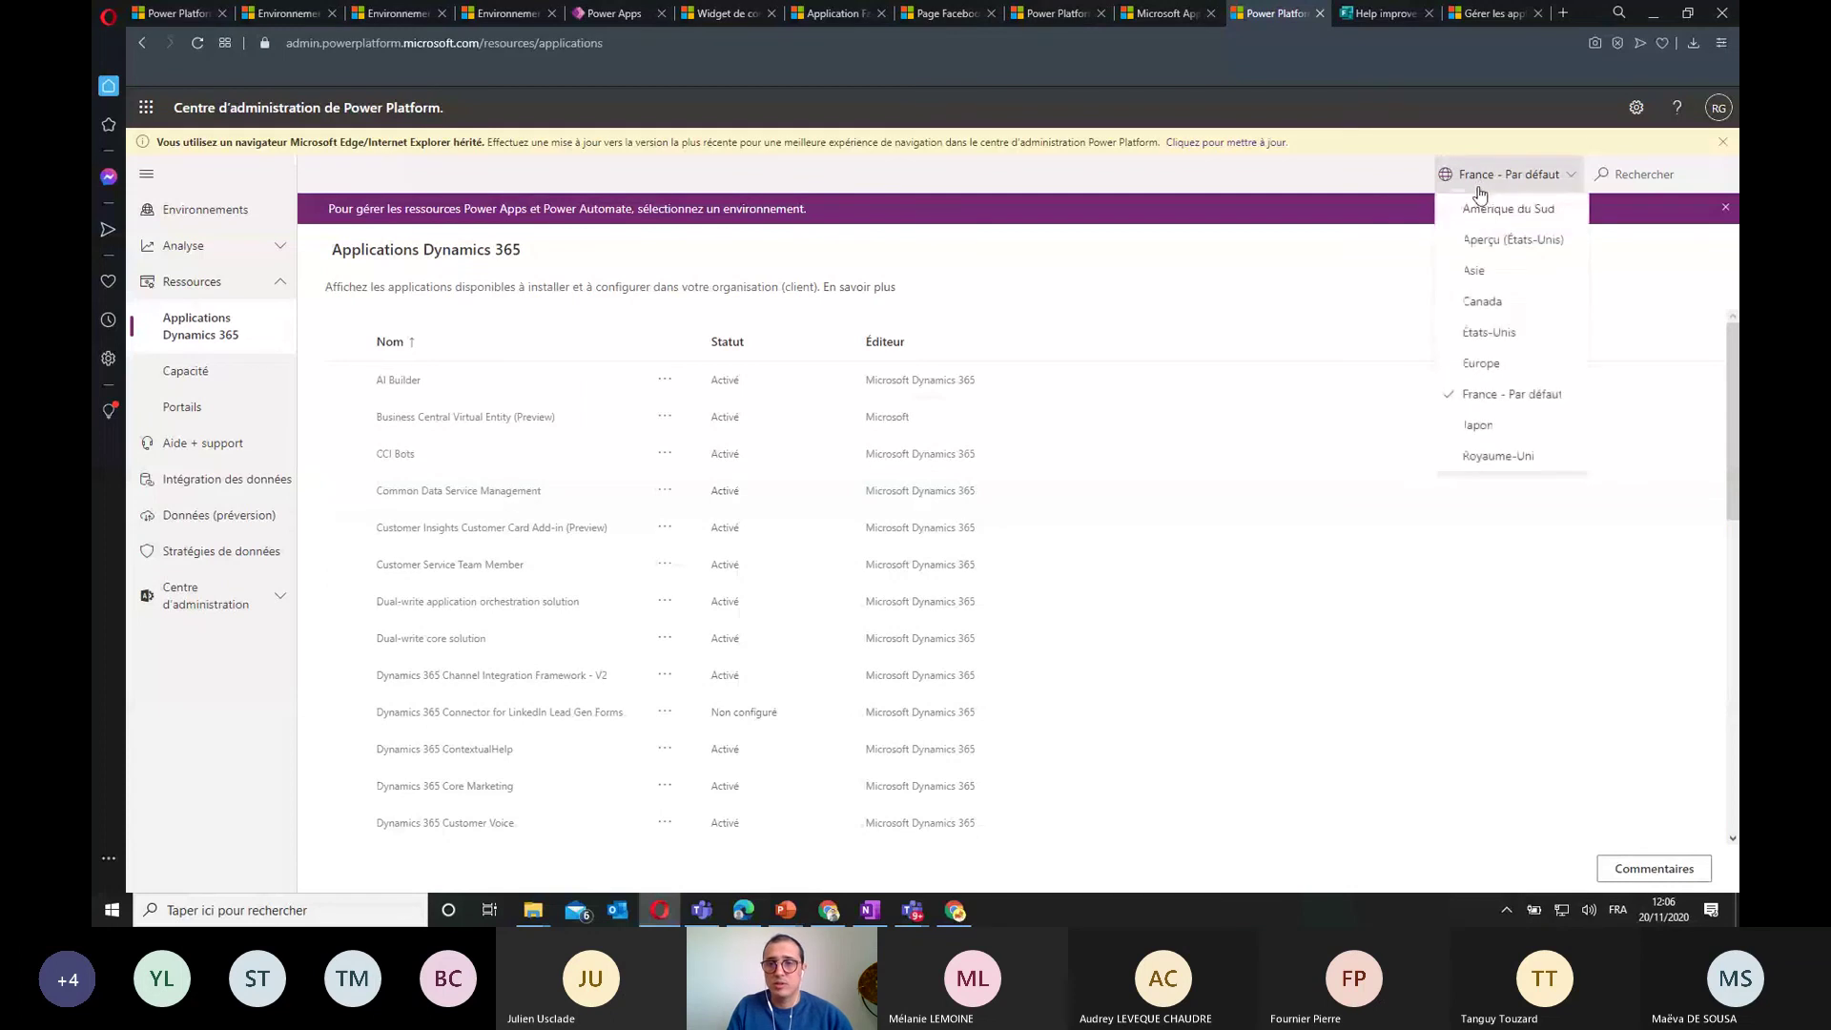
{"action": "left_click", "coordinate": [1480, 334]}
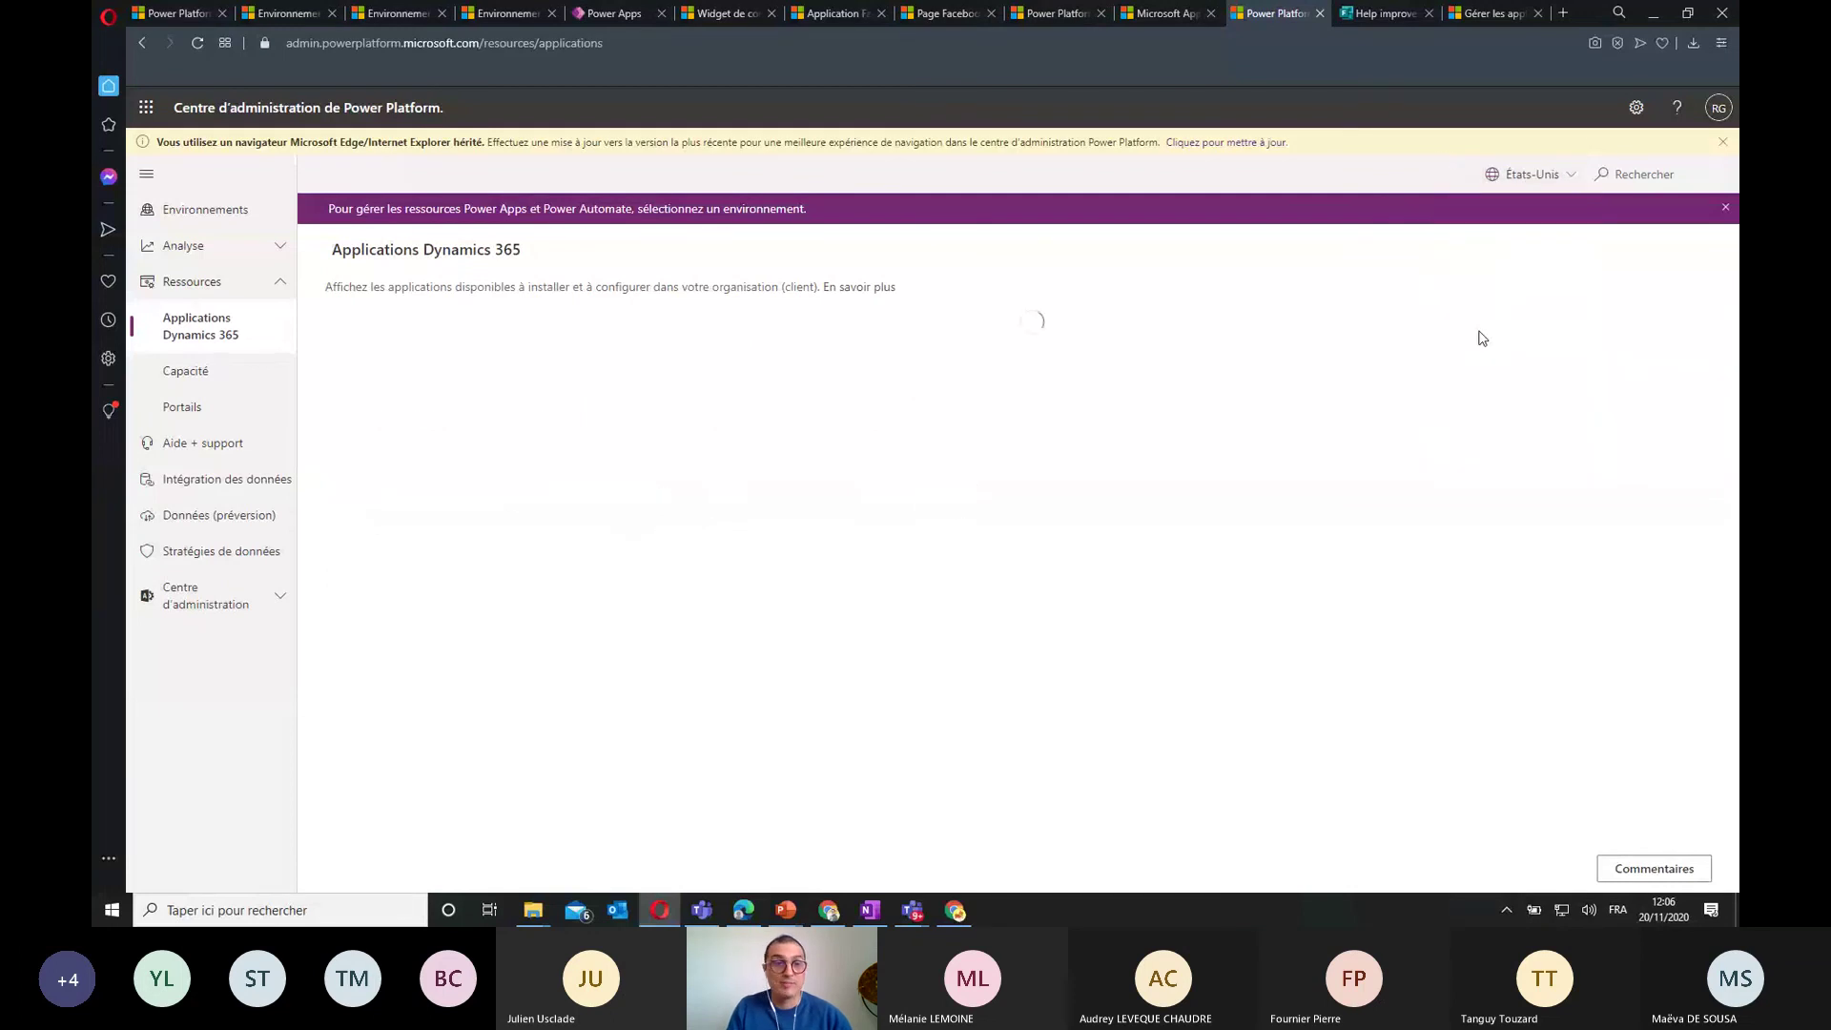
Open the Microsoft AppSource site in a new browser tab
{"action": "left_click", "coordinate": [1494, 17]}
{"action": "left_click", "coordinate": [1397, 17]}
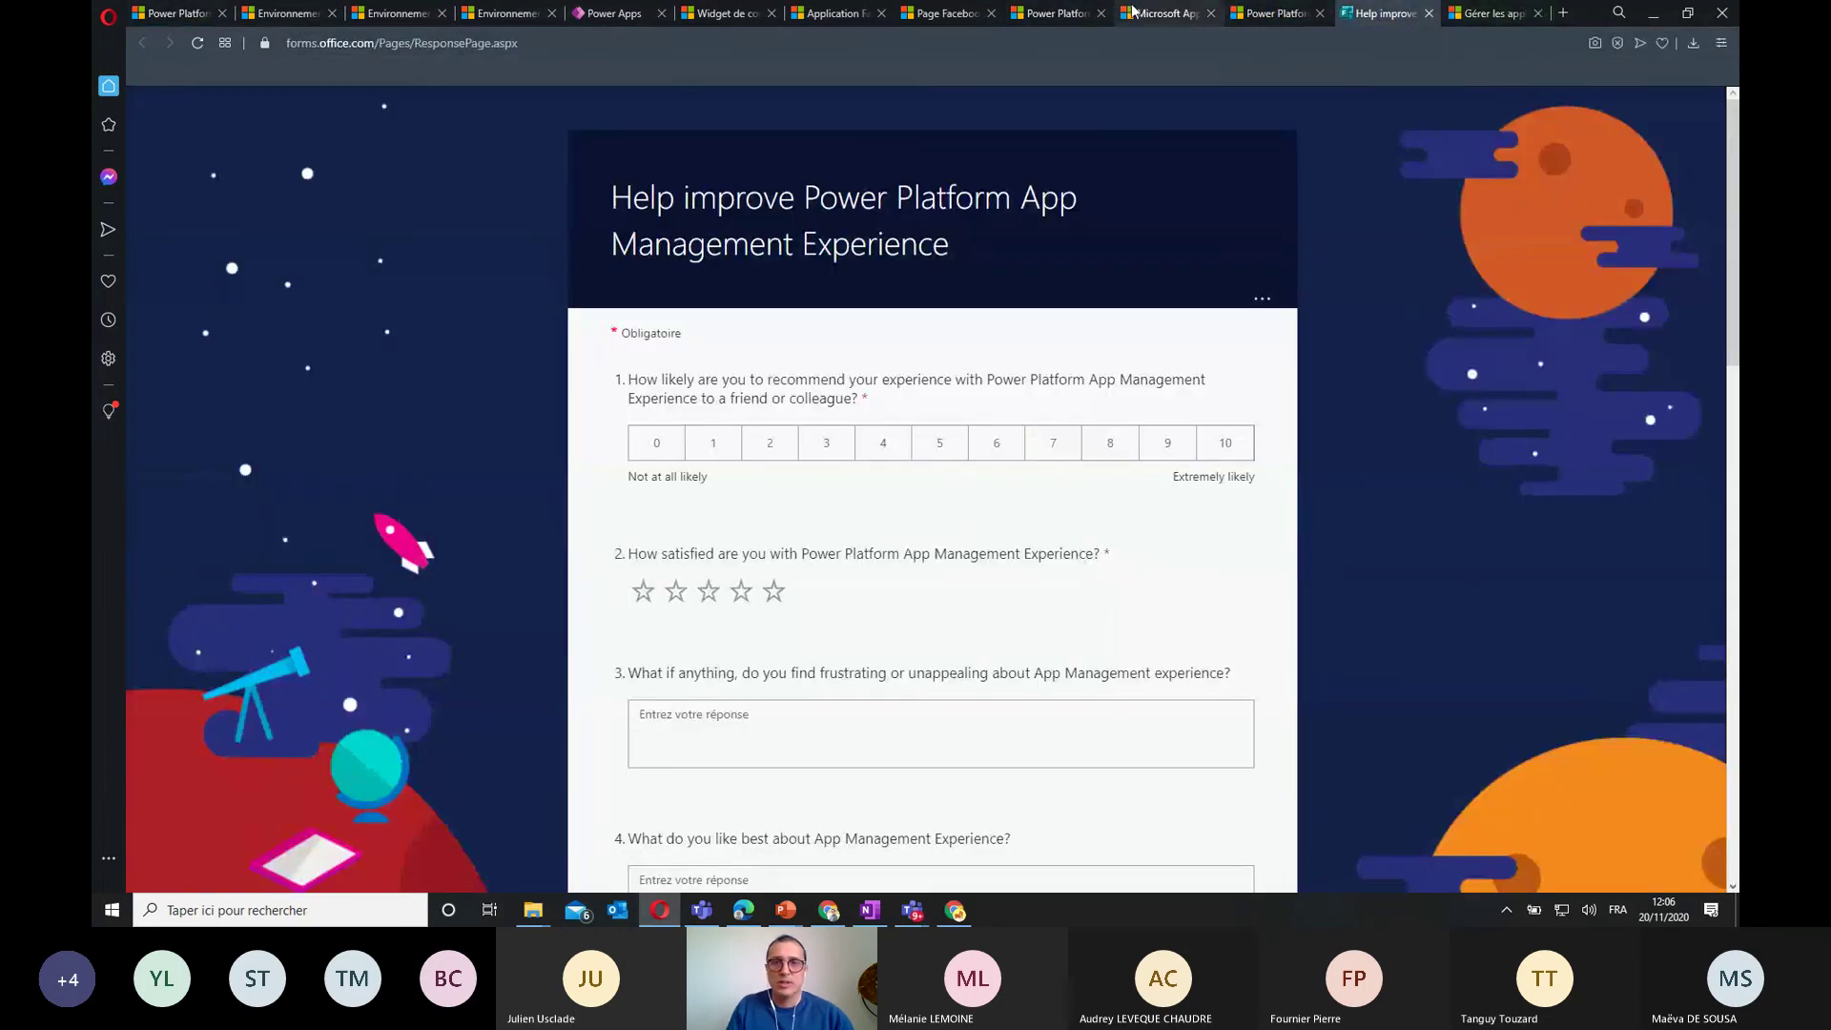
{"action": "left_click", "coordinate": [1567, 14]}
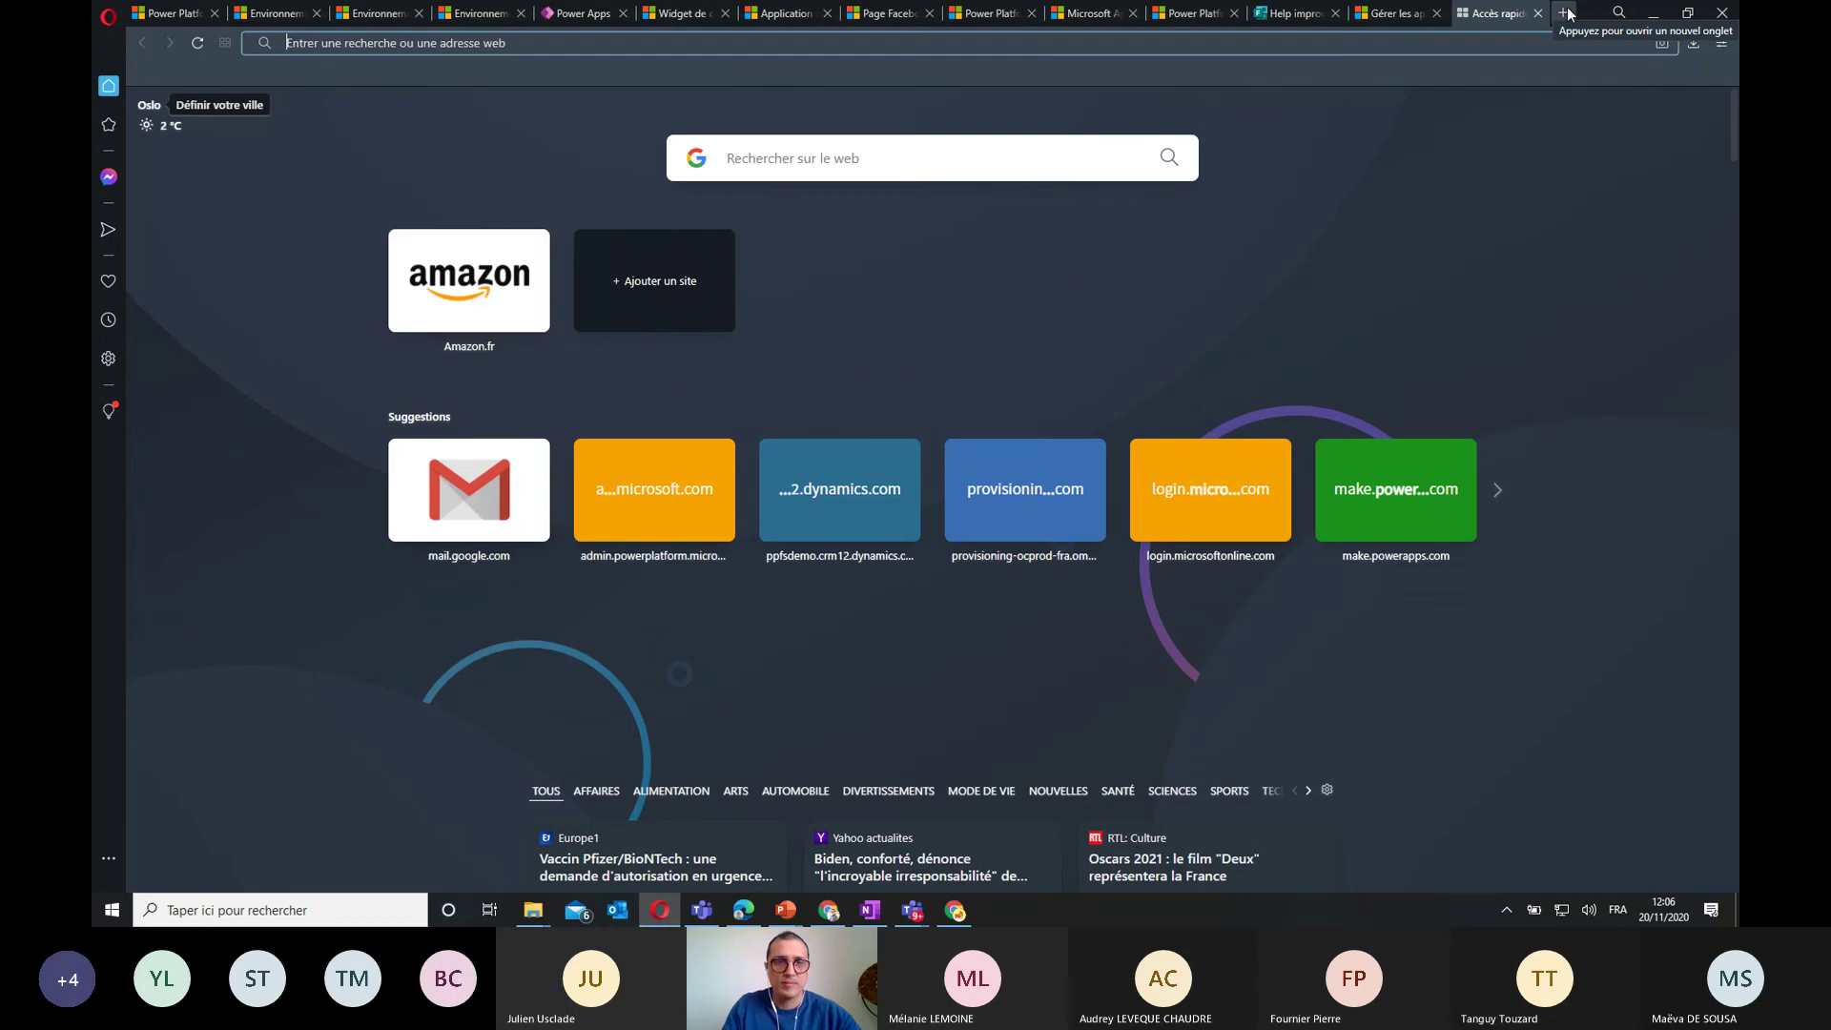
{"action": "type", "text": "power"}
{"action": "key", "text": "BackSpace"}
{"action": "key", "text": "BackSpace"}
{"action": "key", "text": "BackSpace"}
{"action": "key", "text": "BackSpace"}
{"action": "key", "text": "BackSpace"}
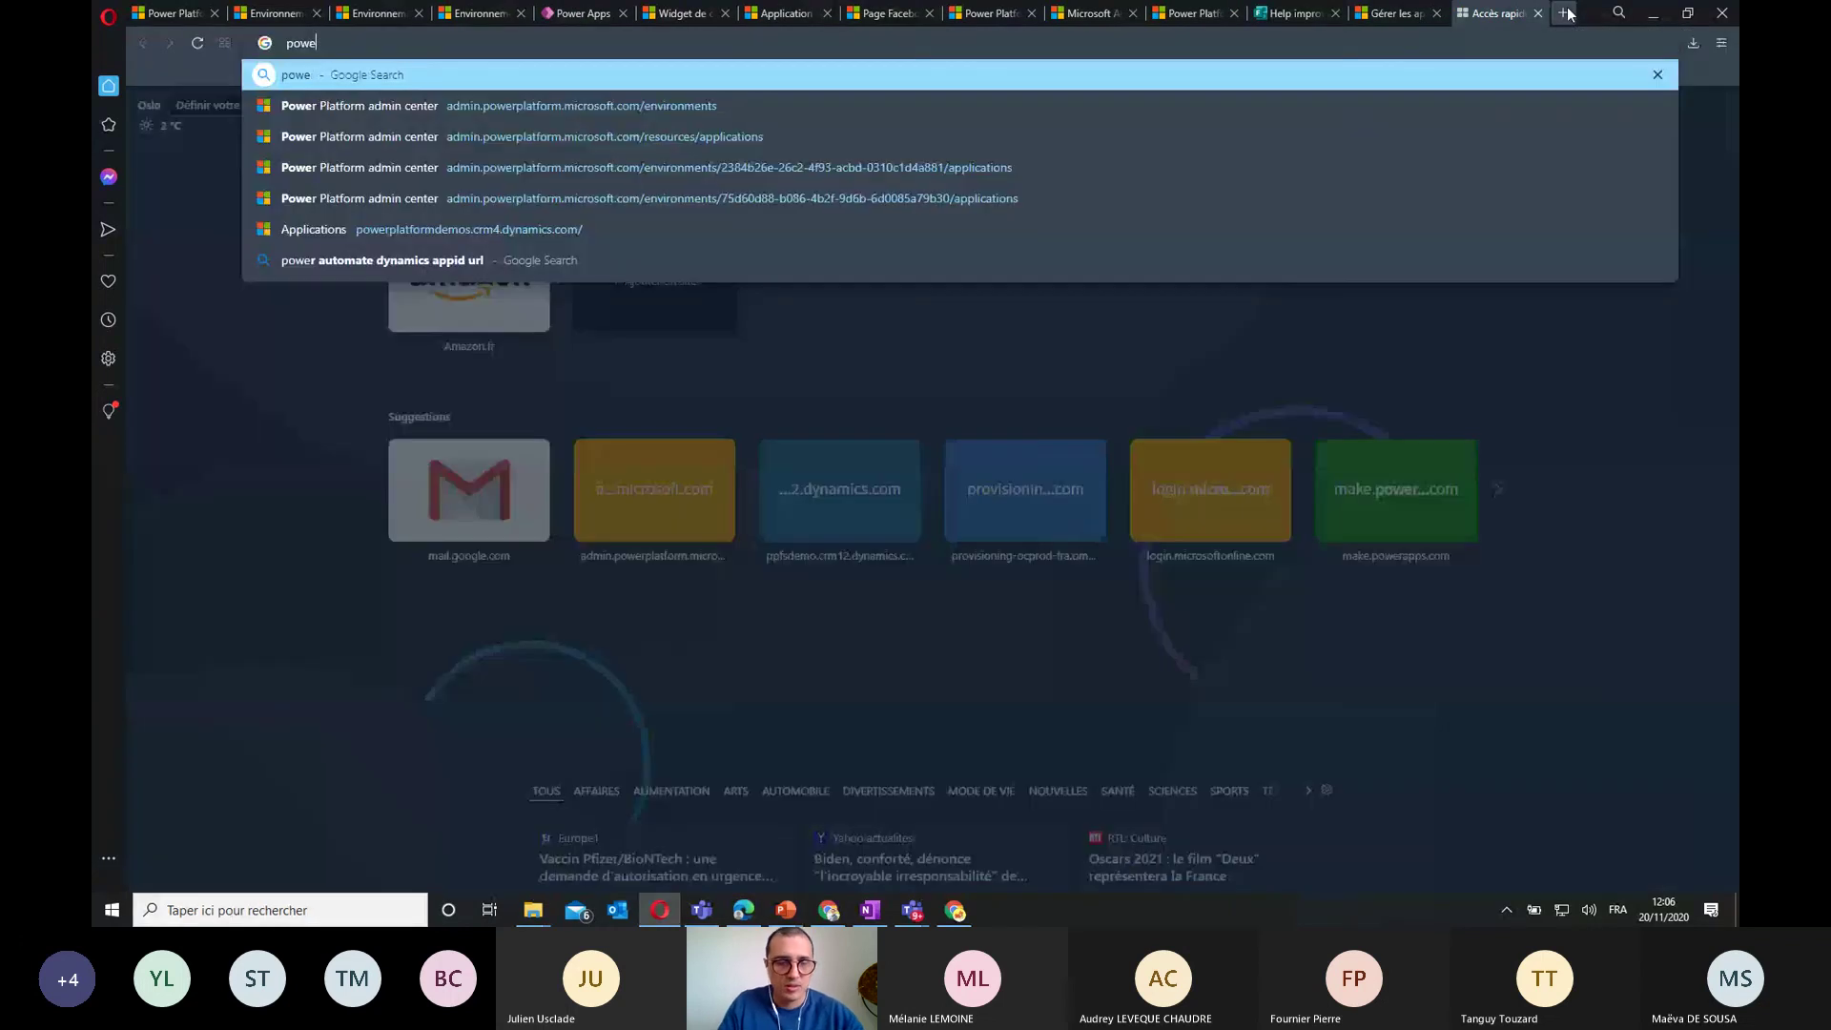
{"action": "type", "text": "ap"}
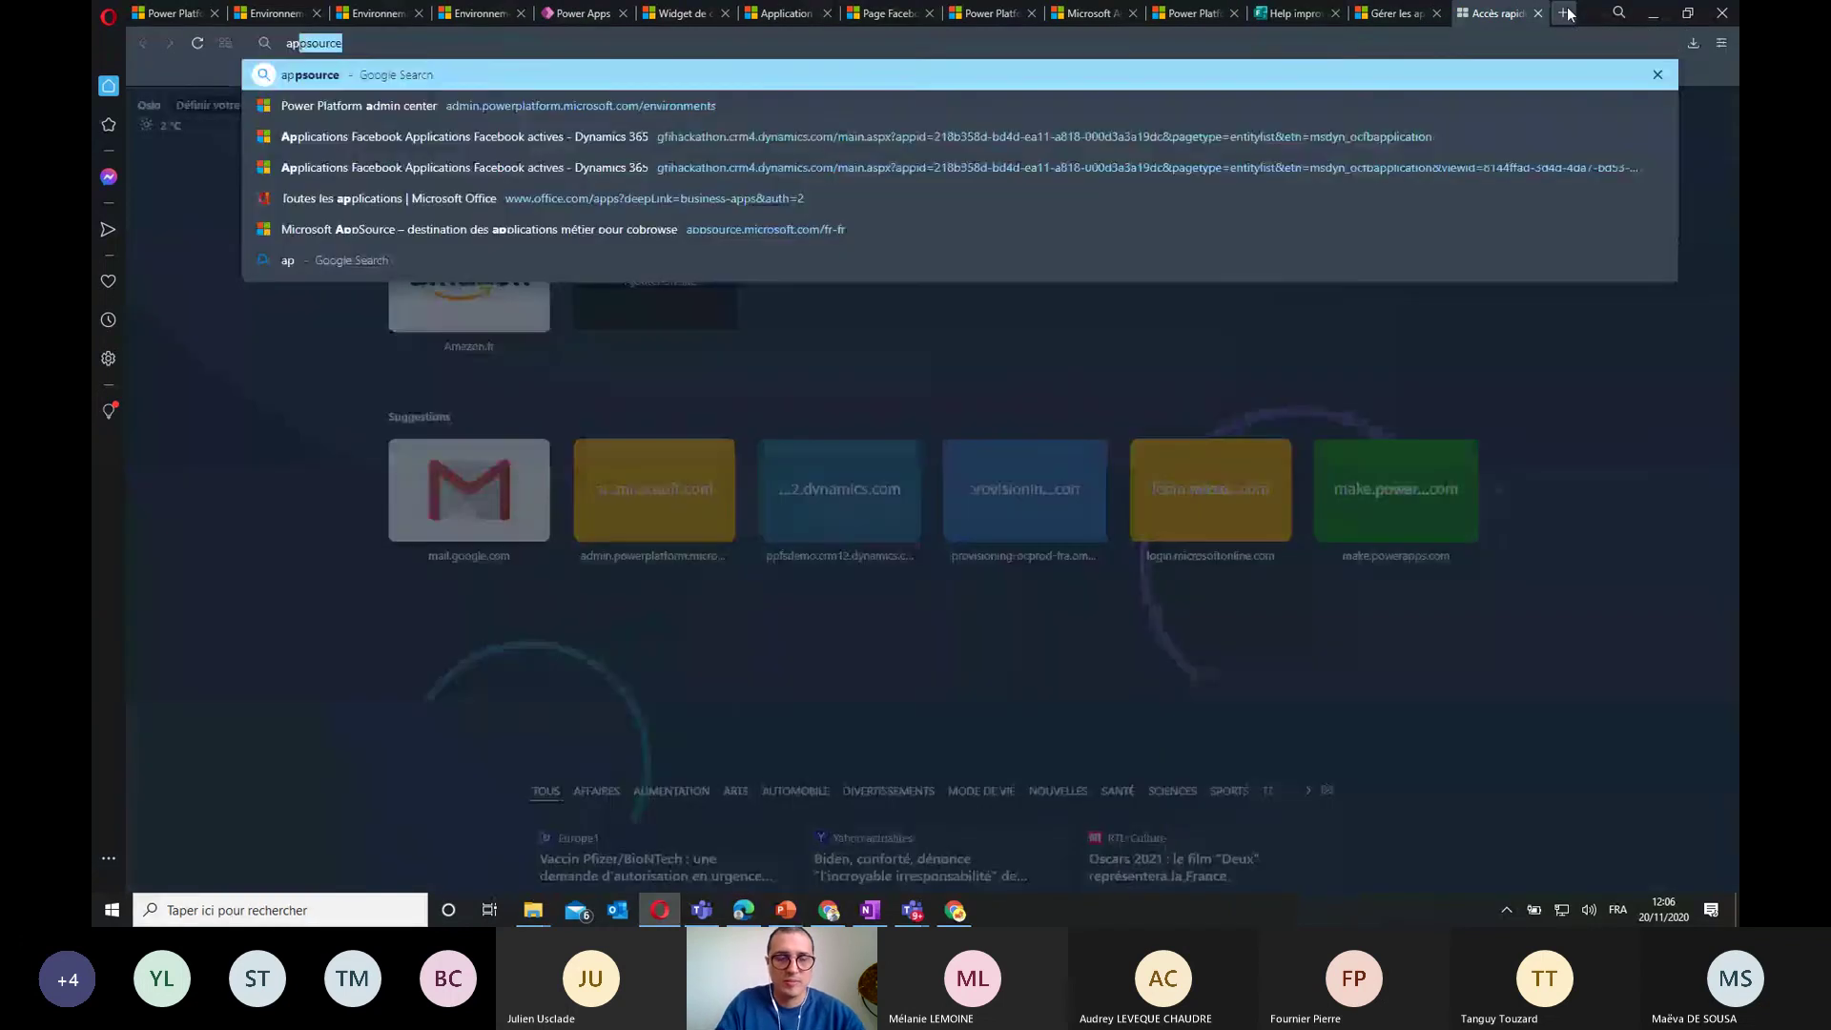
{"action": "type", "text": "psource"}
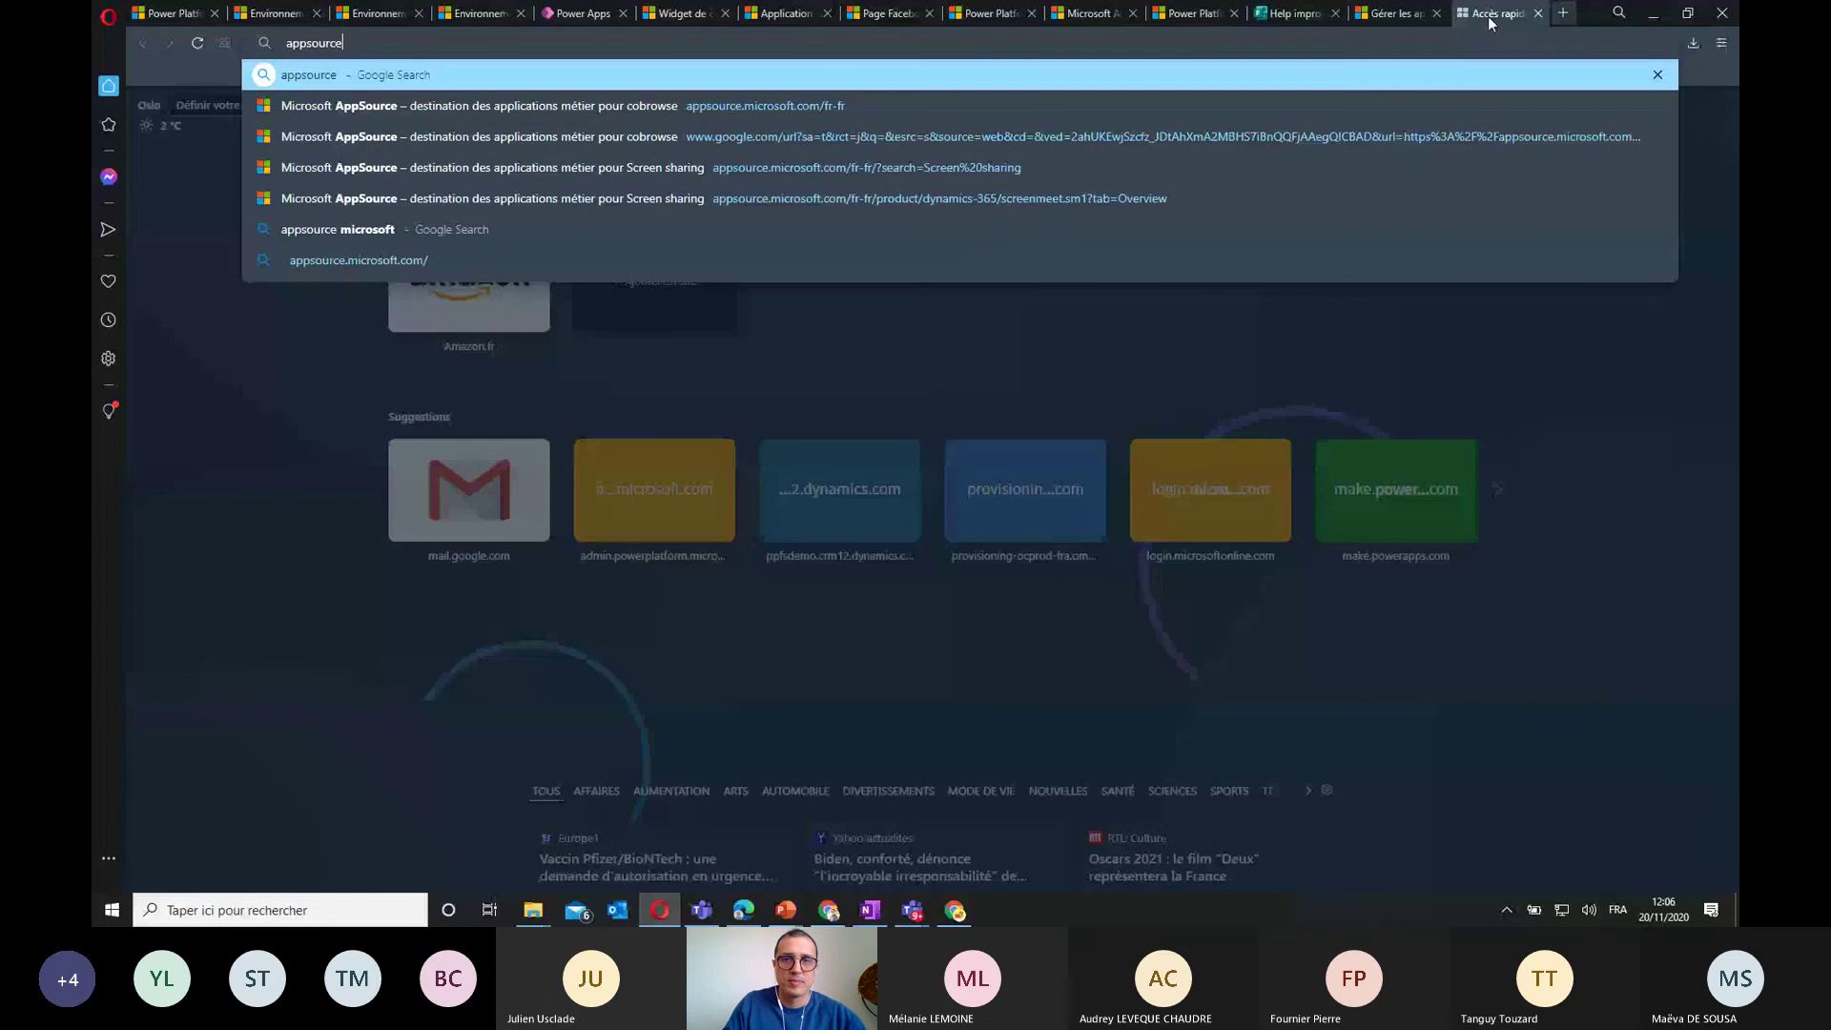
{"action": "left_click", "coordinate": [1276, 101]}
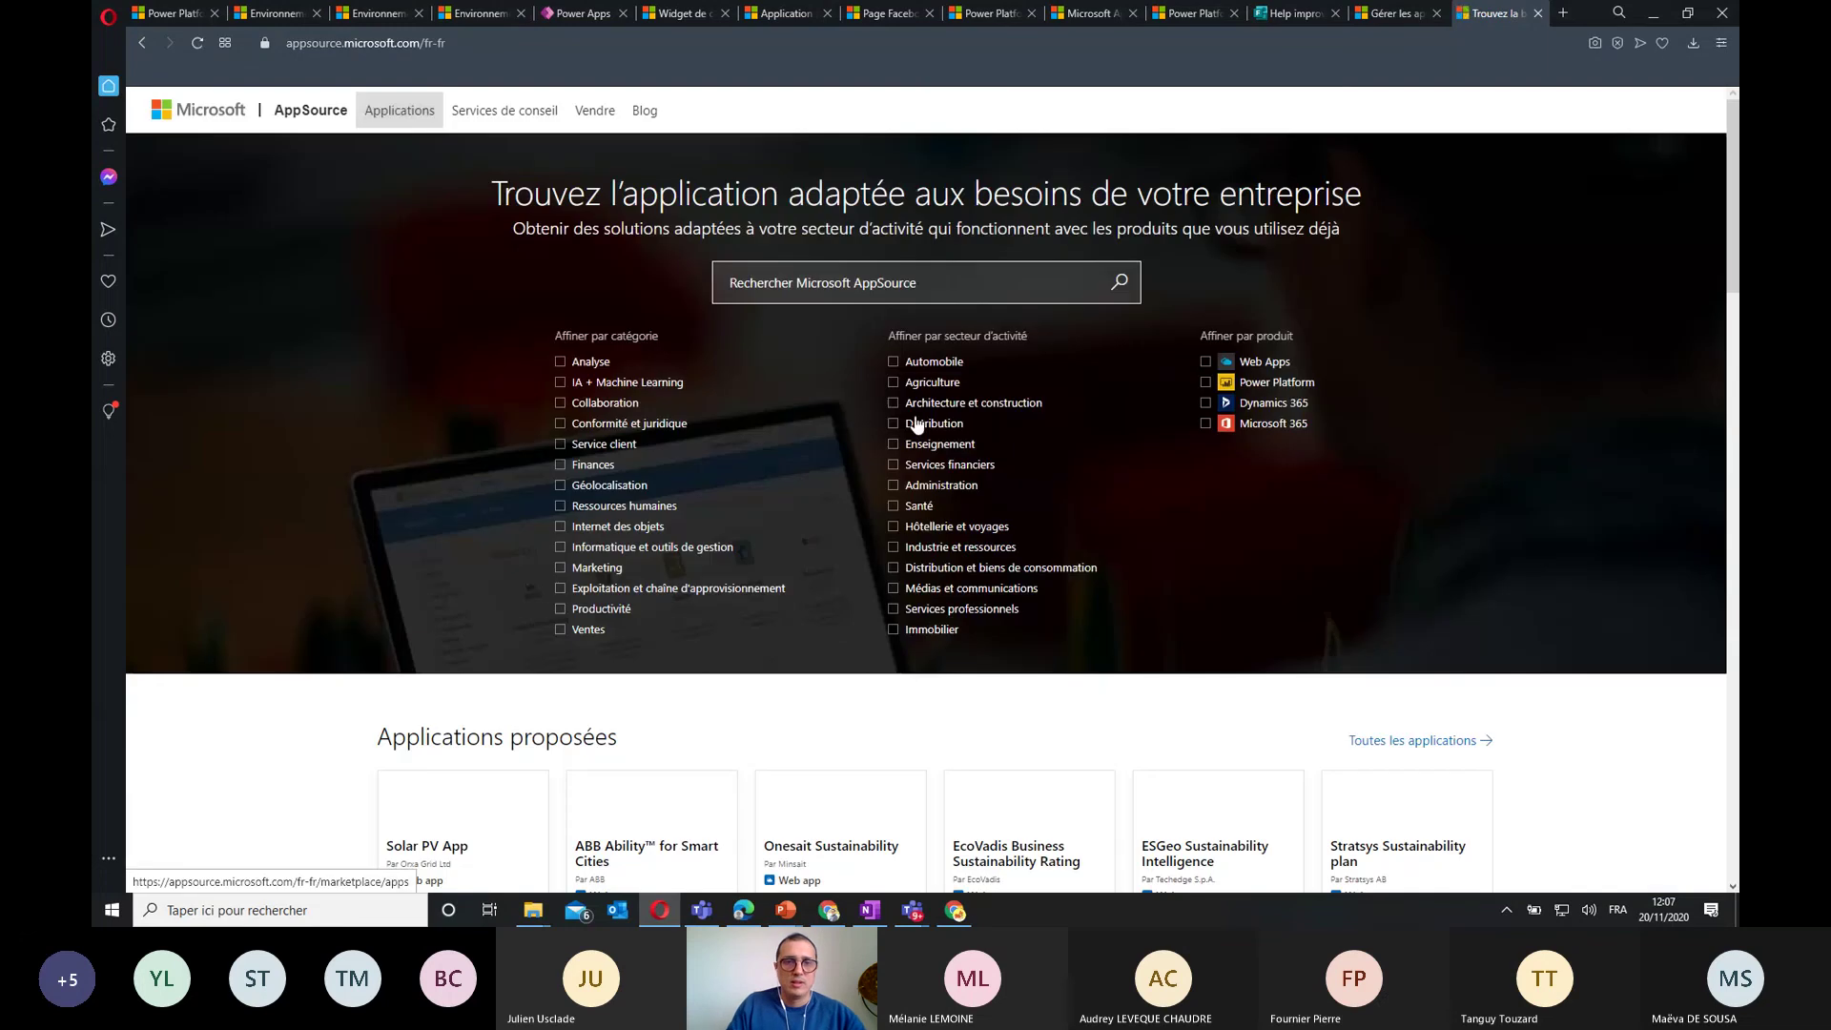
Search Microsoft AppSource for "cobrowse"
{"action": "left_click", "coordinate": [868, 282]}
{"action": "type", "text": "co"}
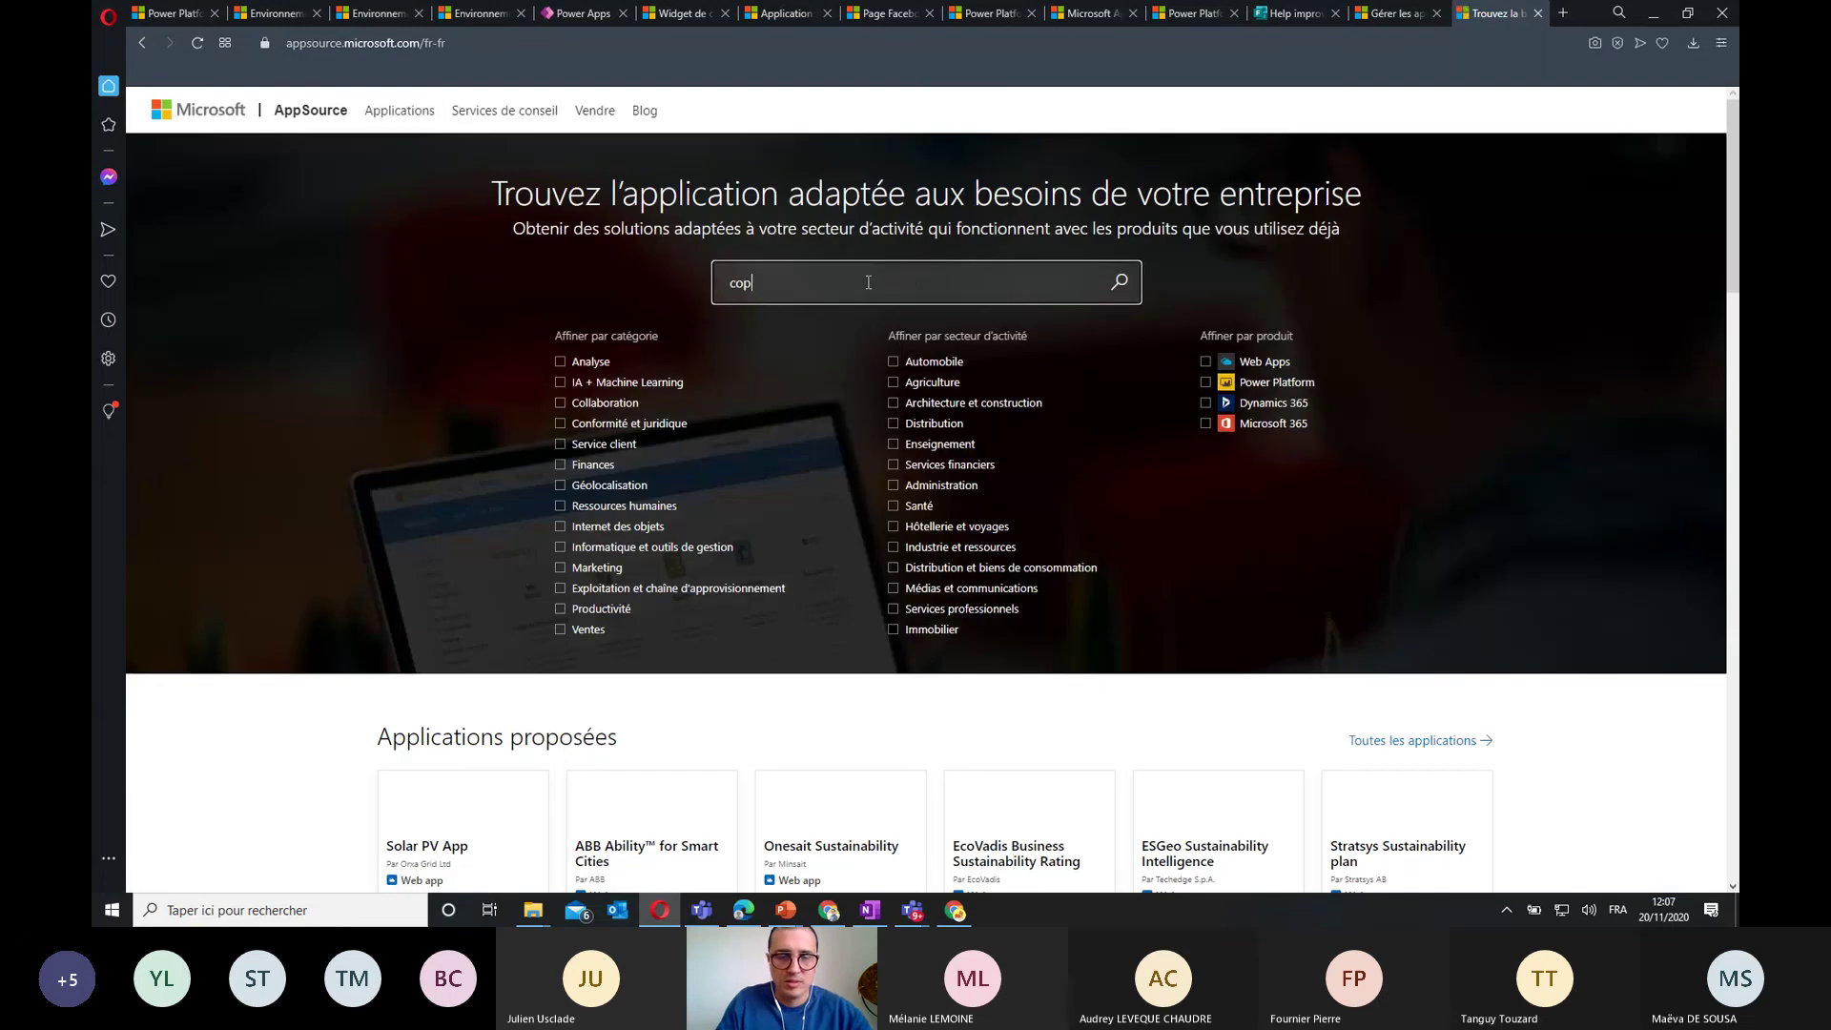
{"action": "type", "text": "browe"}
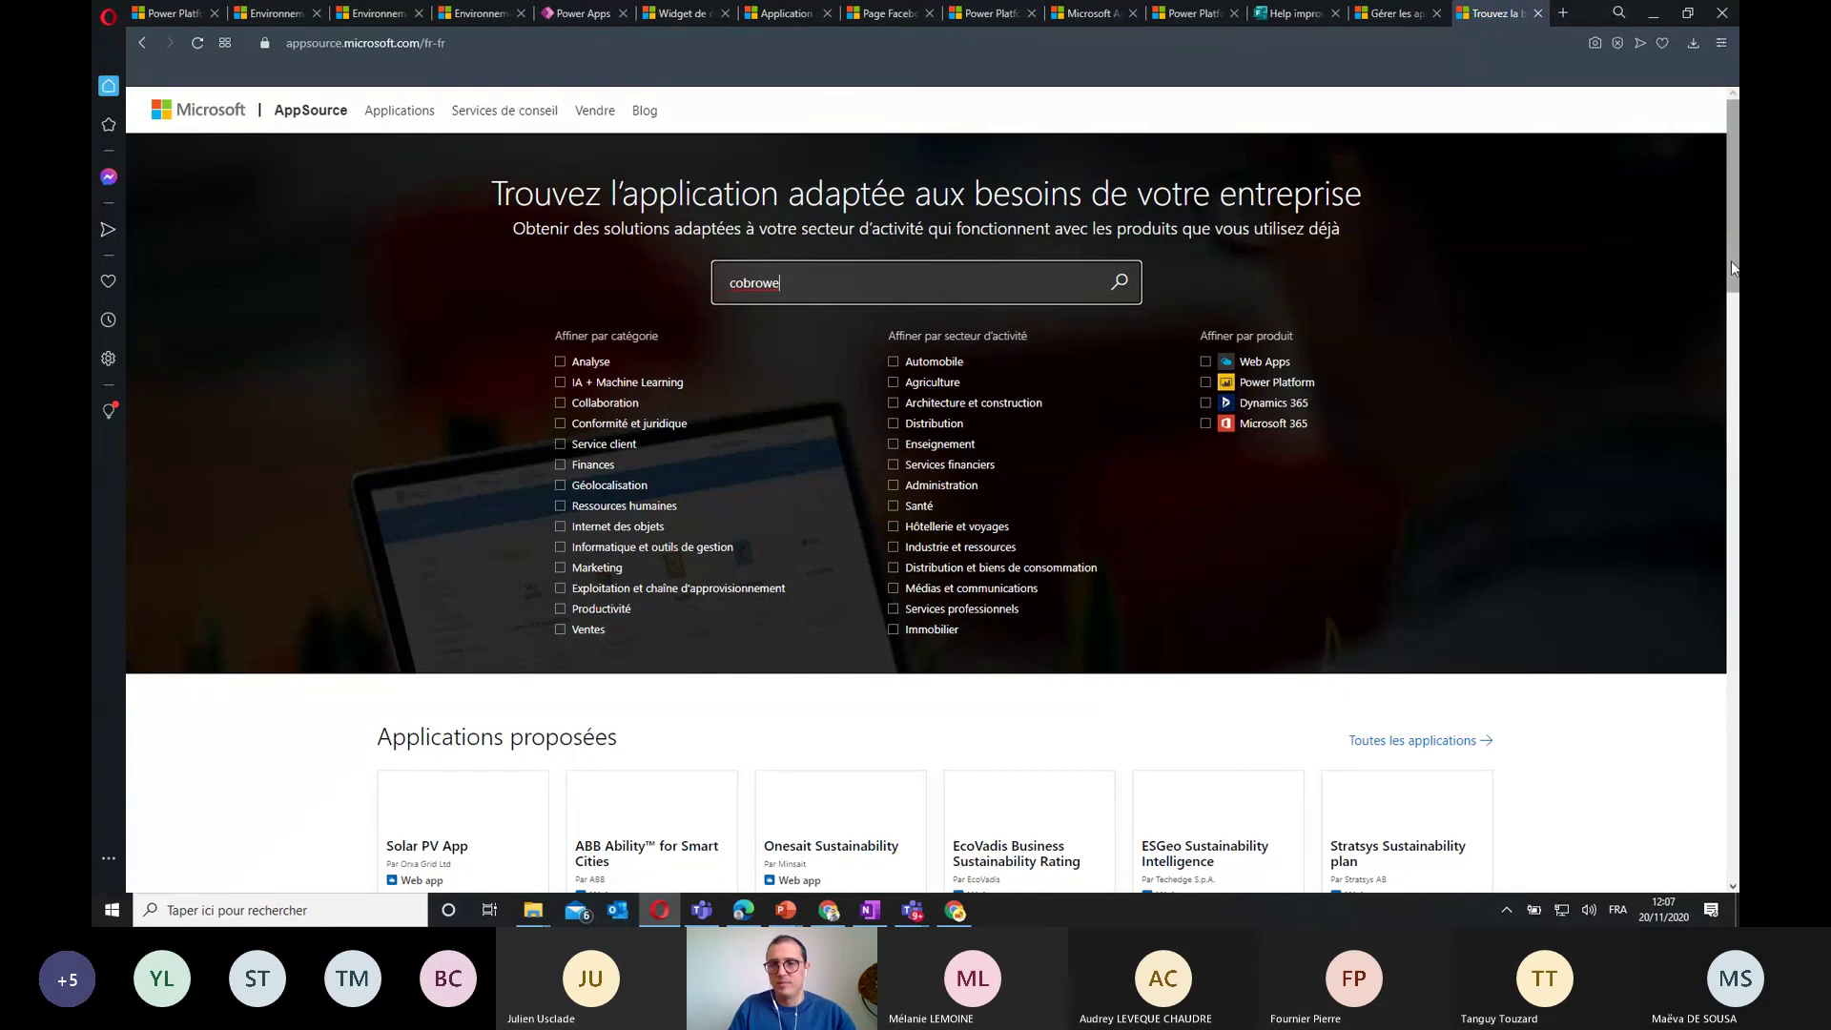
{"action": "left_click_drag", "start_coordinate": [1731, 260], "coordinate": [1736, 359]}
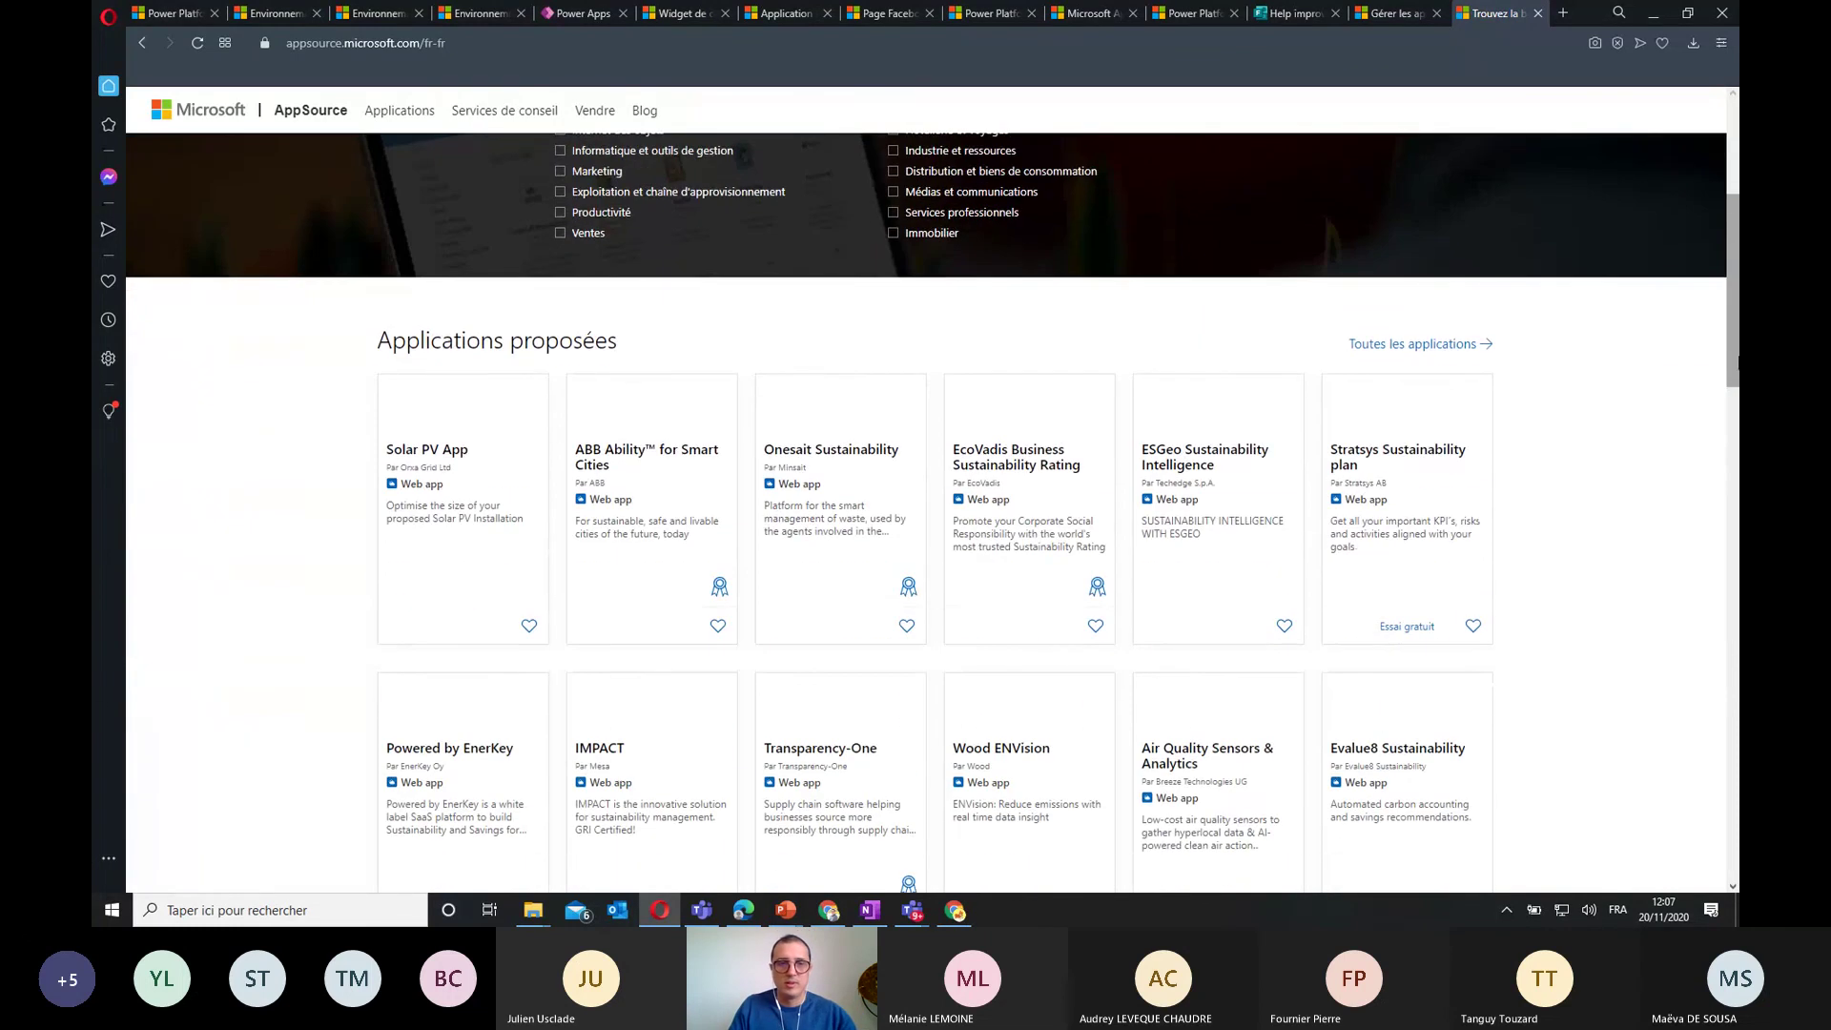
{"action": "left_click_drag", "start_coordinate": [1732, 204], "coordinate": [1731, 139]}
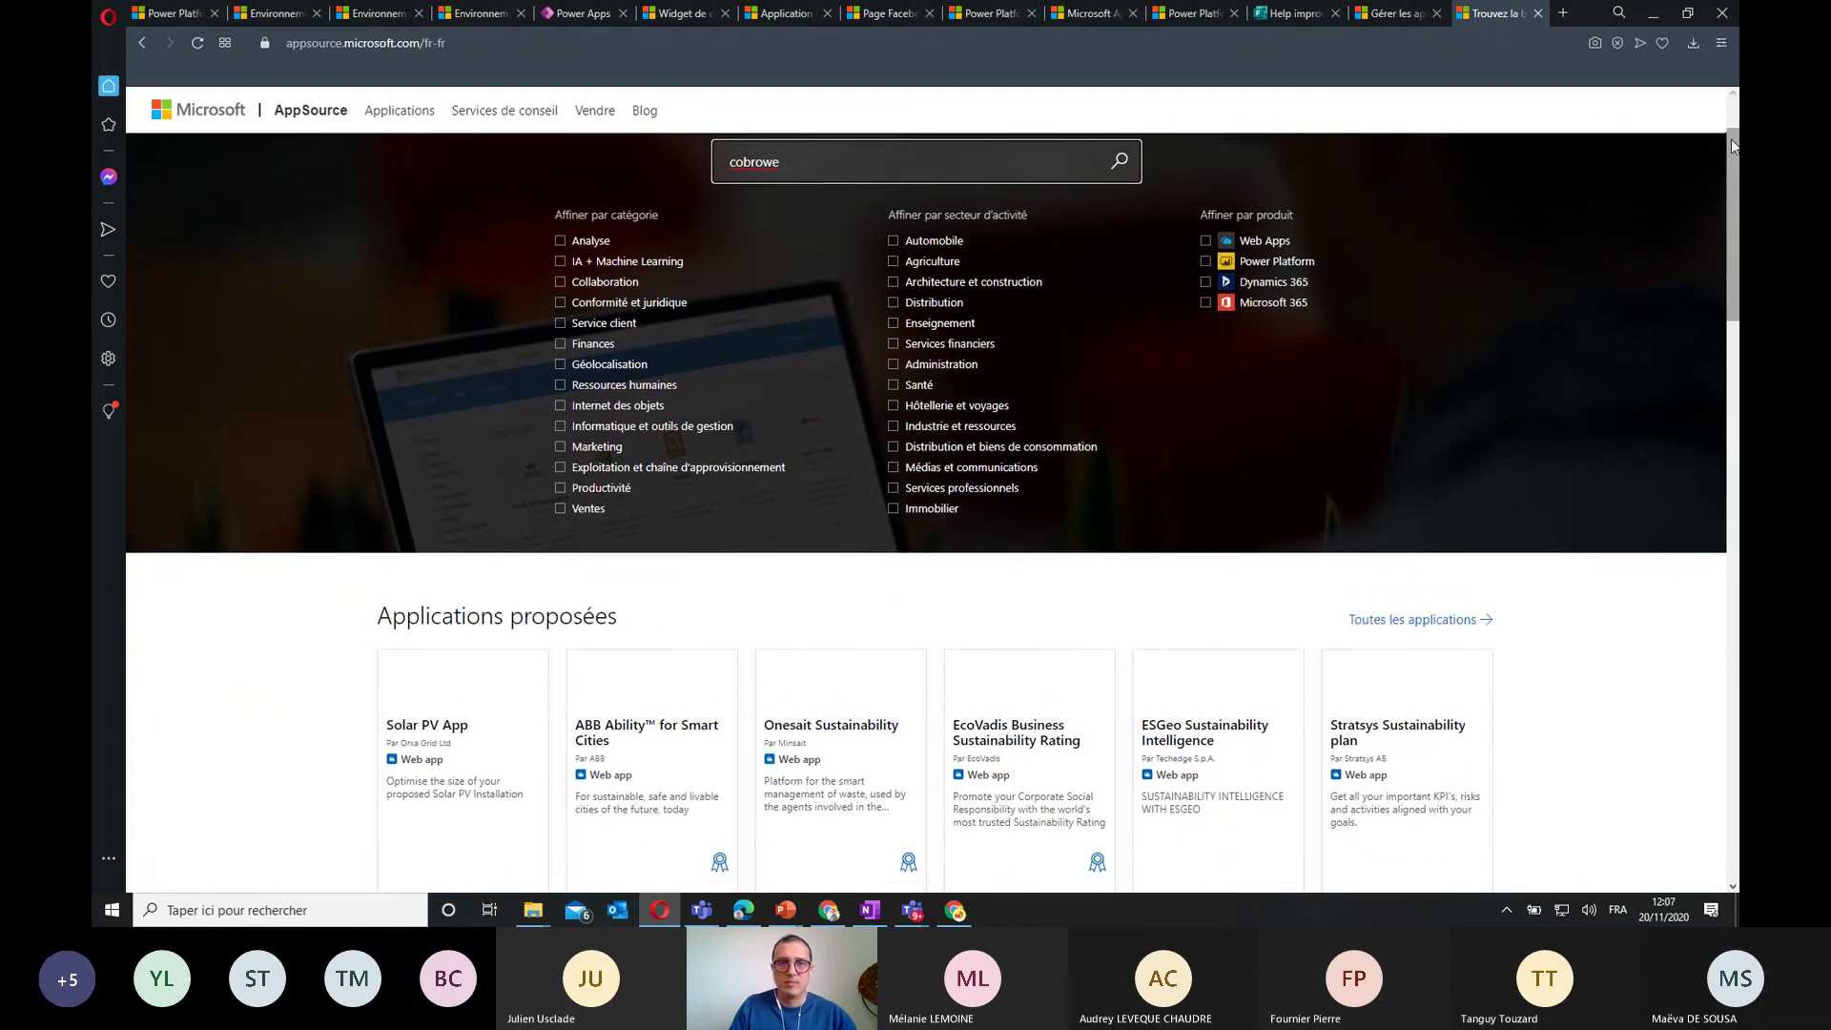
{"action": "left_click", "coordinate": [1122, 171]}
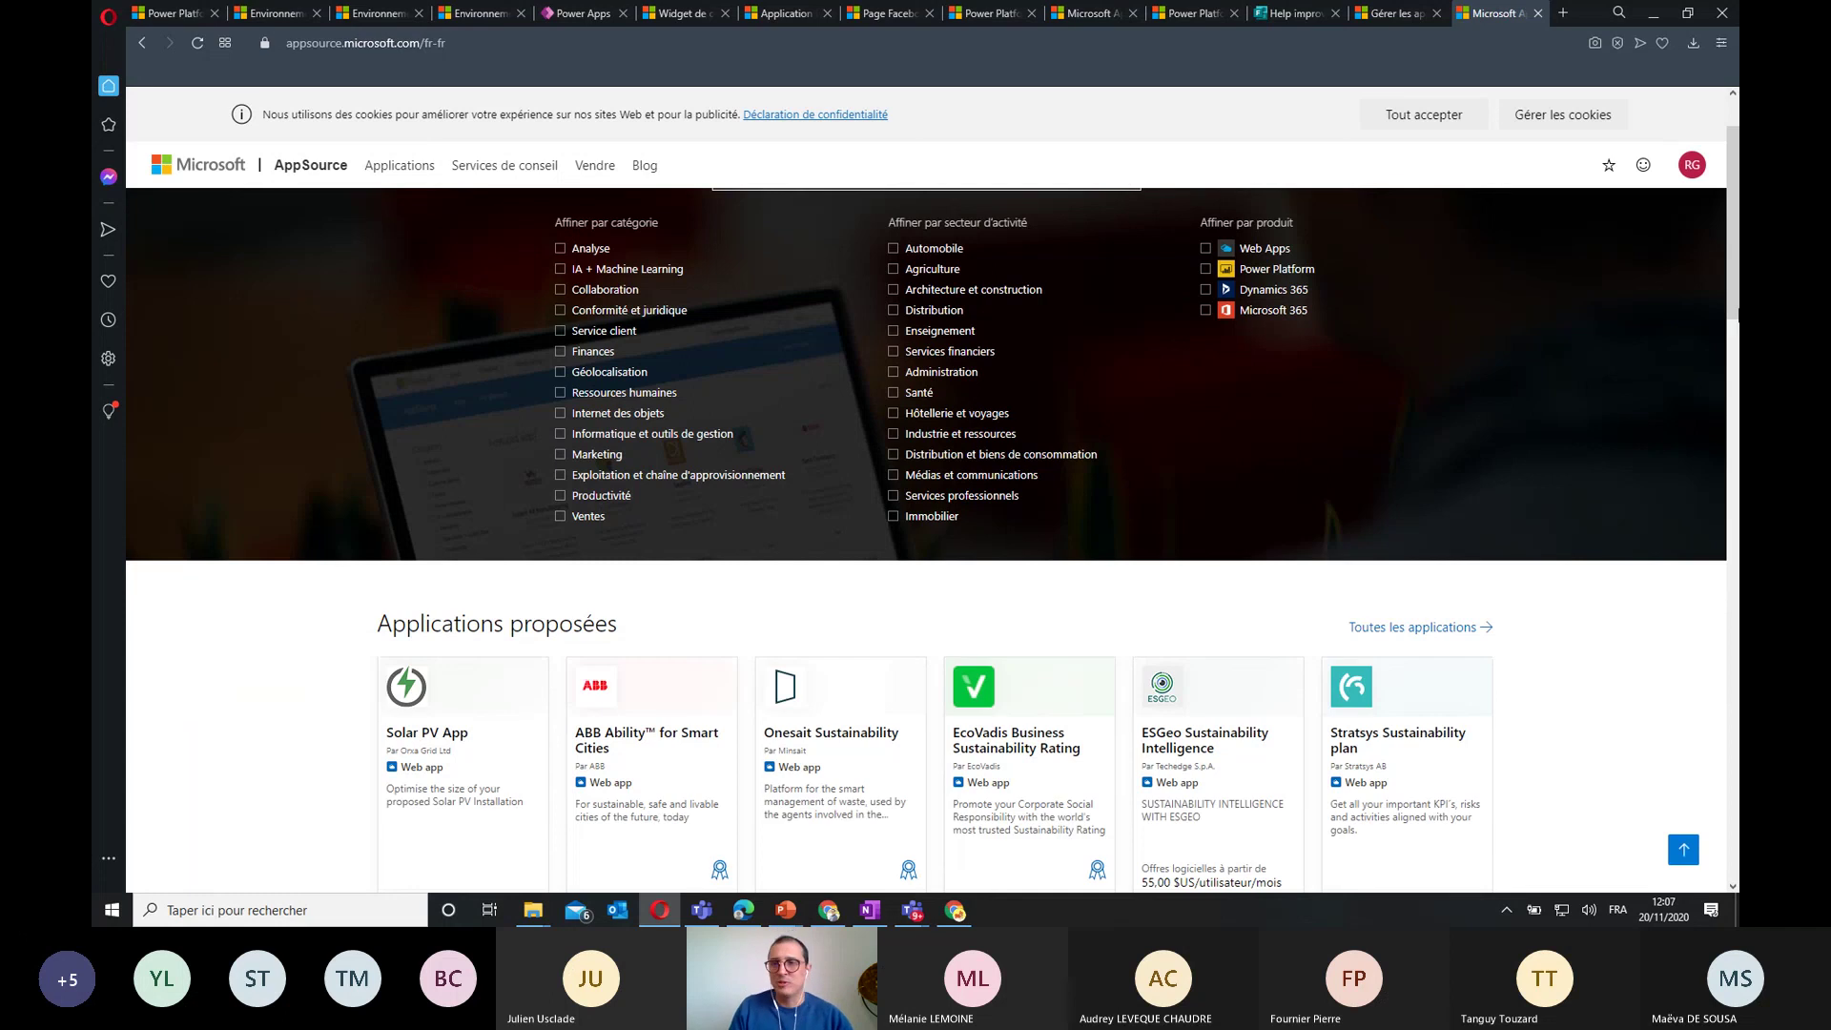
{"action": "scroll", "coordinate": [1733, 276], "scroll_direction": "down", "scroll_amount": 5}
{"action": "scroll", "coordinate": [1731, 367], "scroll_direction": "up", "scroll_amount": 6}
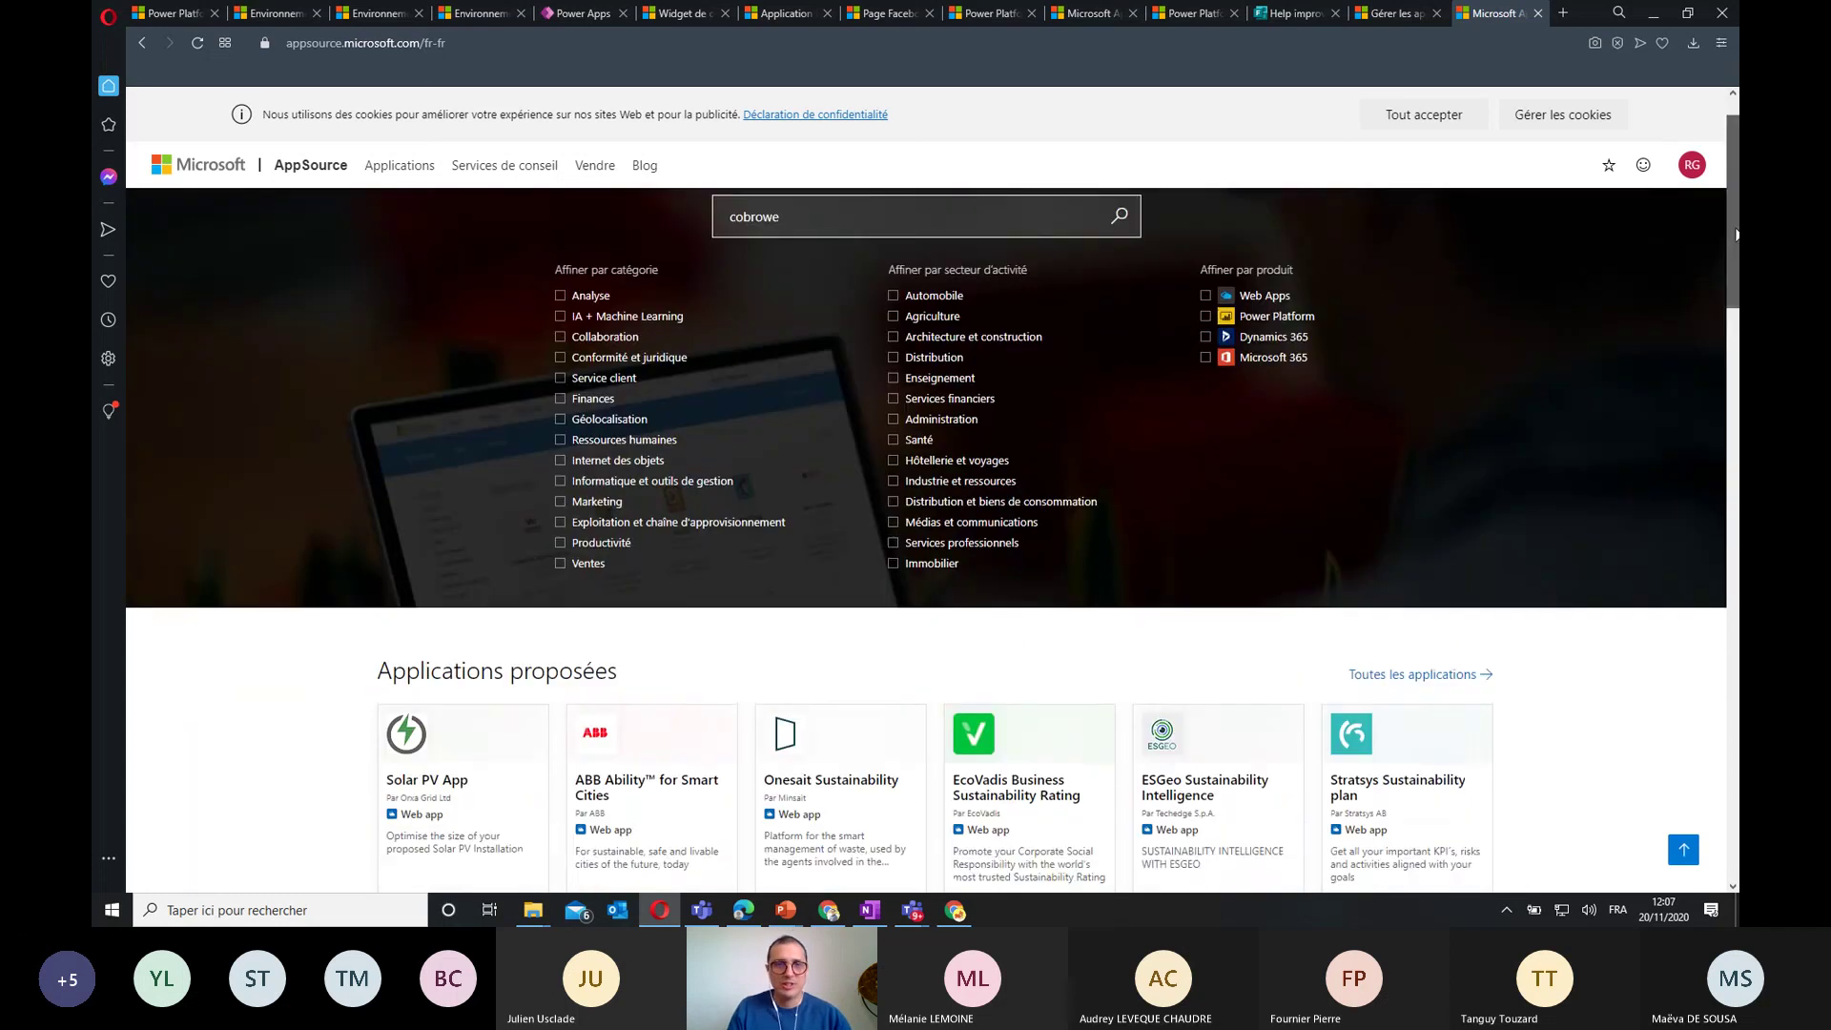
{"action": "left_click", "coordinate": [794, 290]}
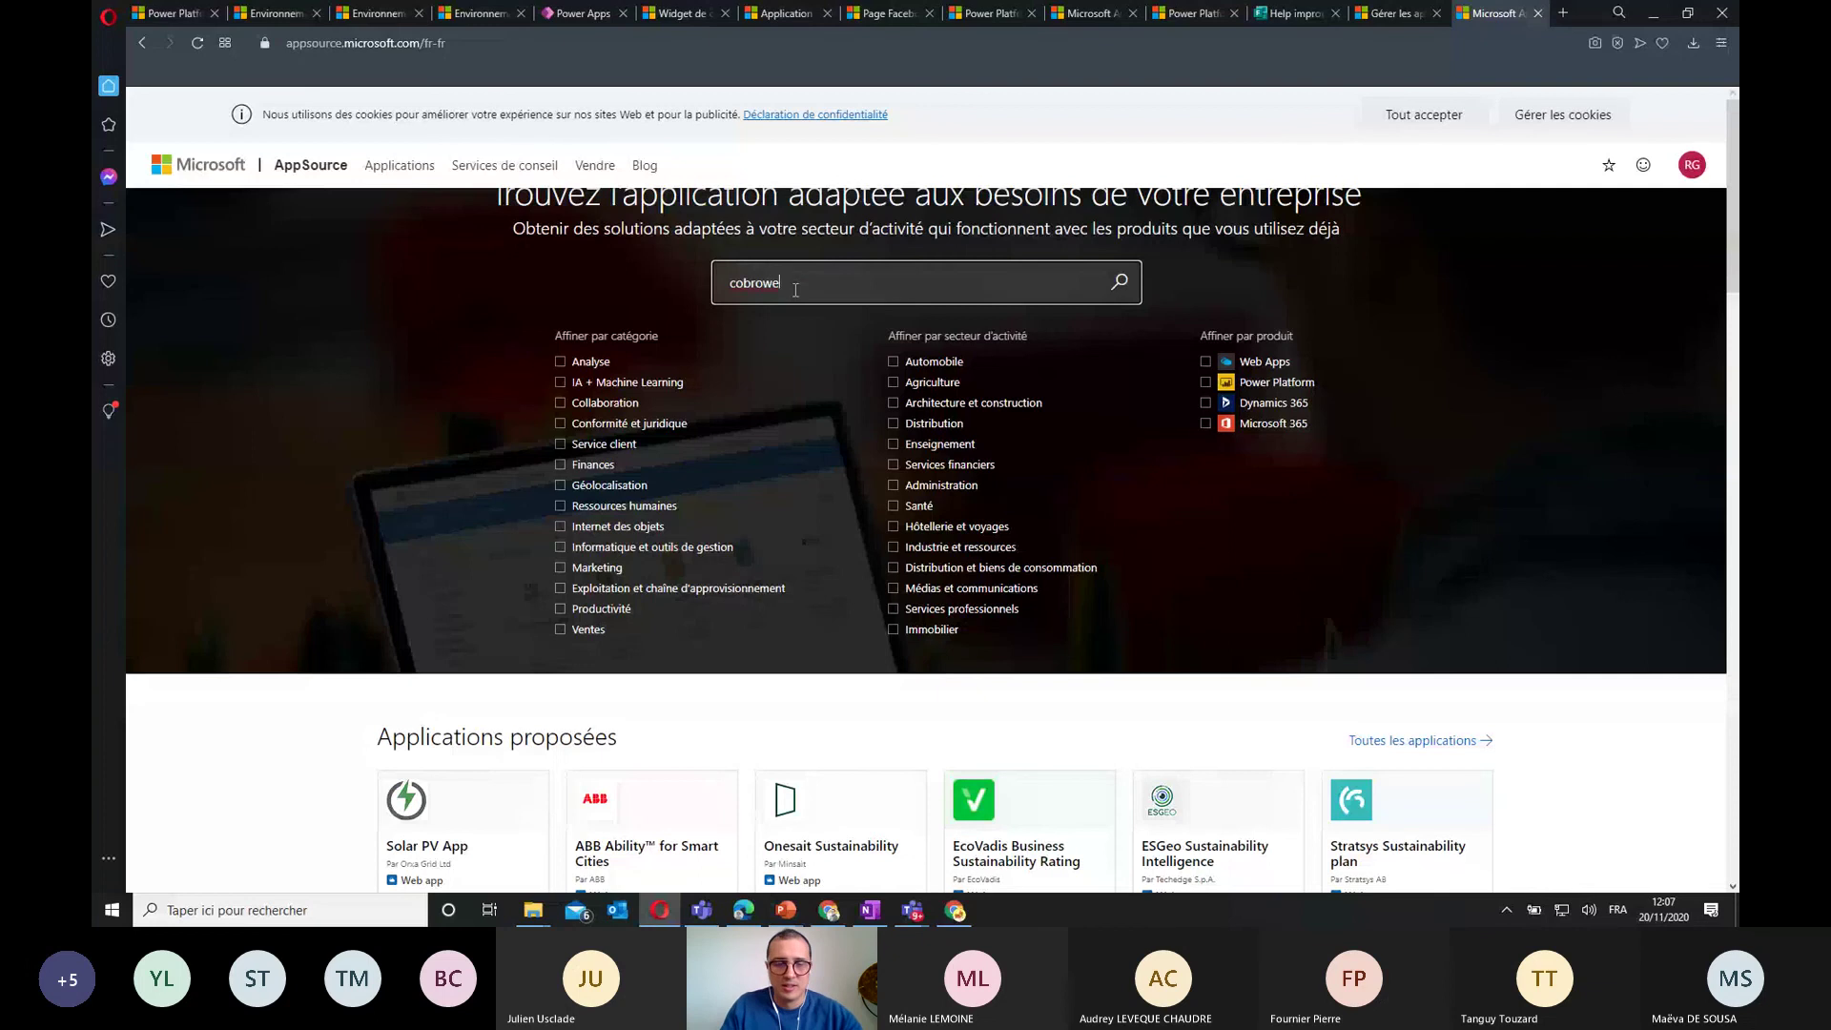
{"action": "key", "text": "BackSpace"}
{"action": "type", "text": "se"}
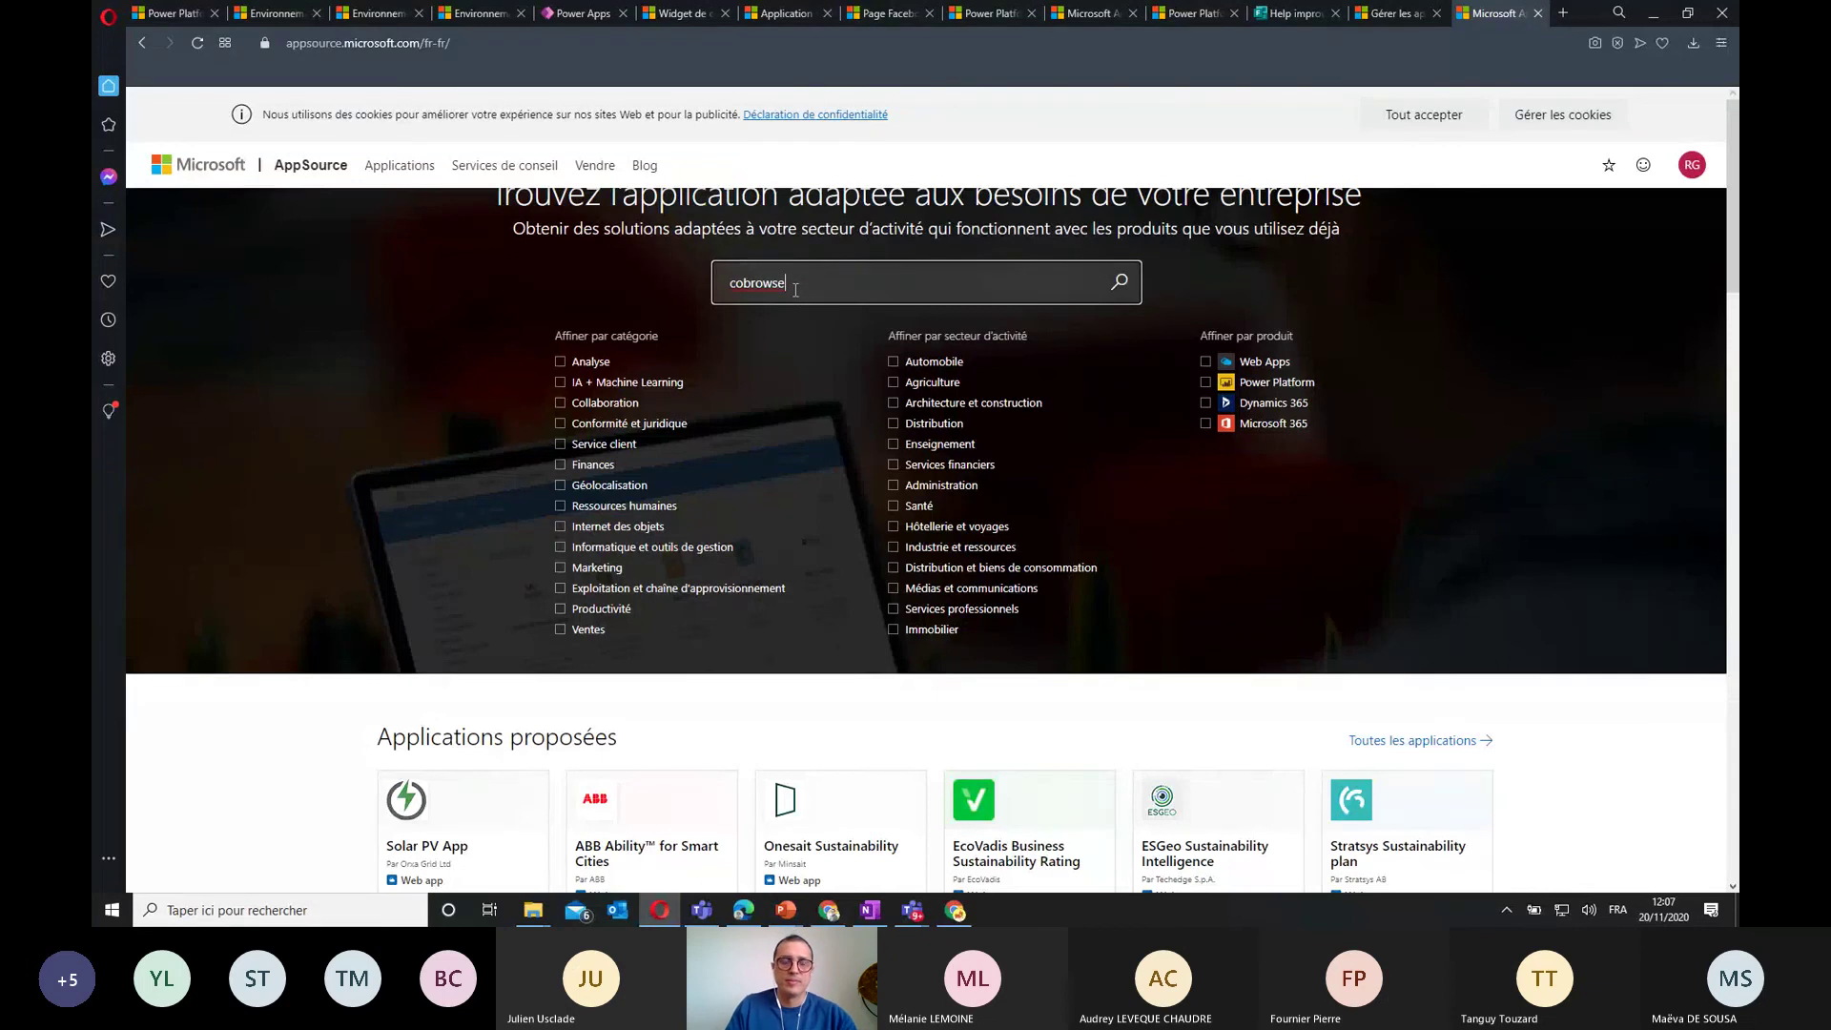
{"action": "key", "text": "Return"}
Request the free trial of ScreenMeet Cobrowse from its product page and authorize sharing the account information
{"action": "left_click", "coordinate": [849, 839]}
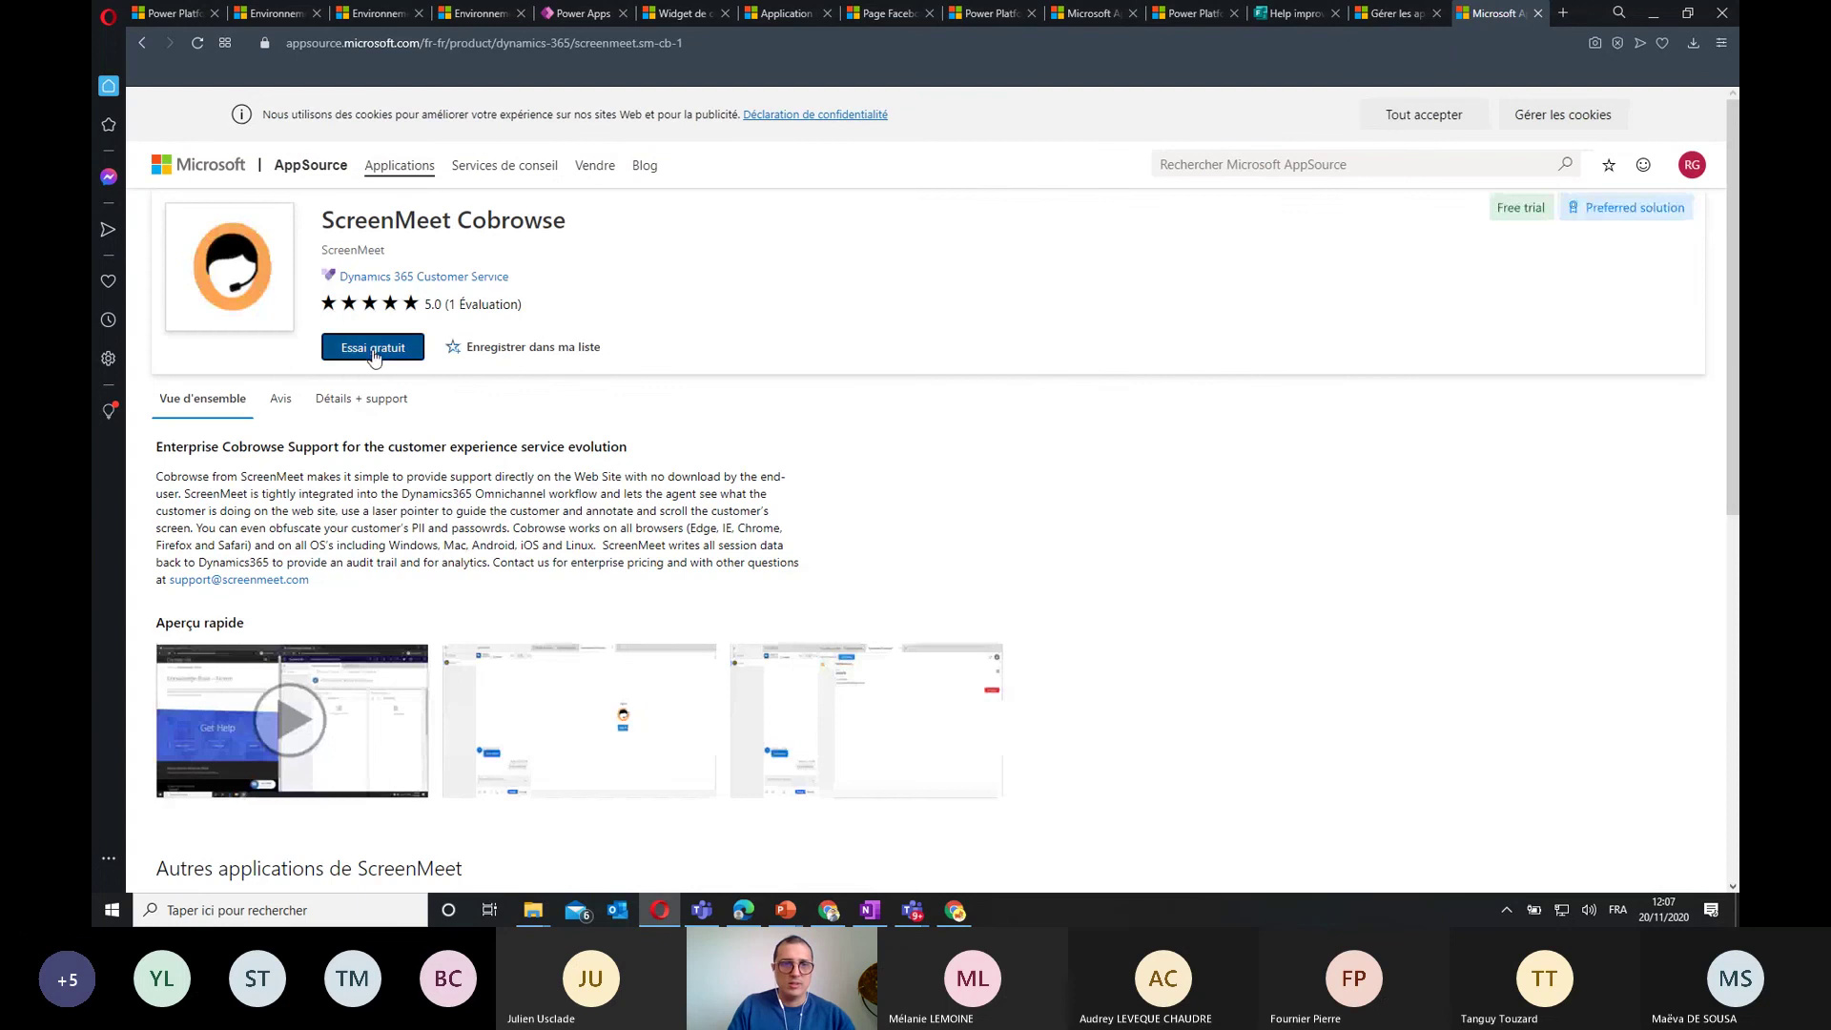
{"action": "left_click", "coordinate": [373, 353]}
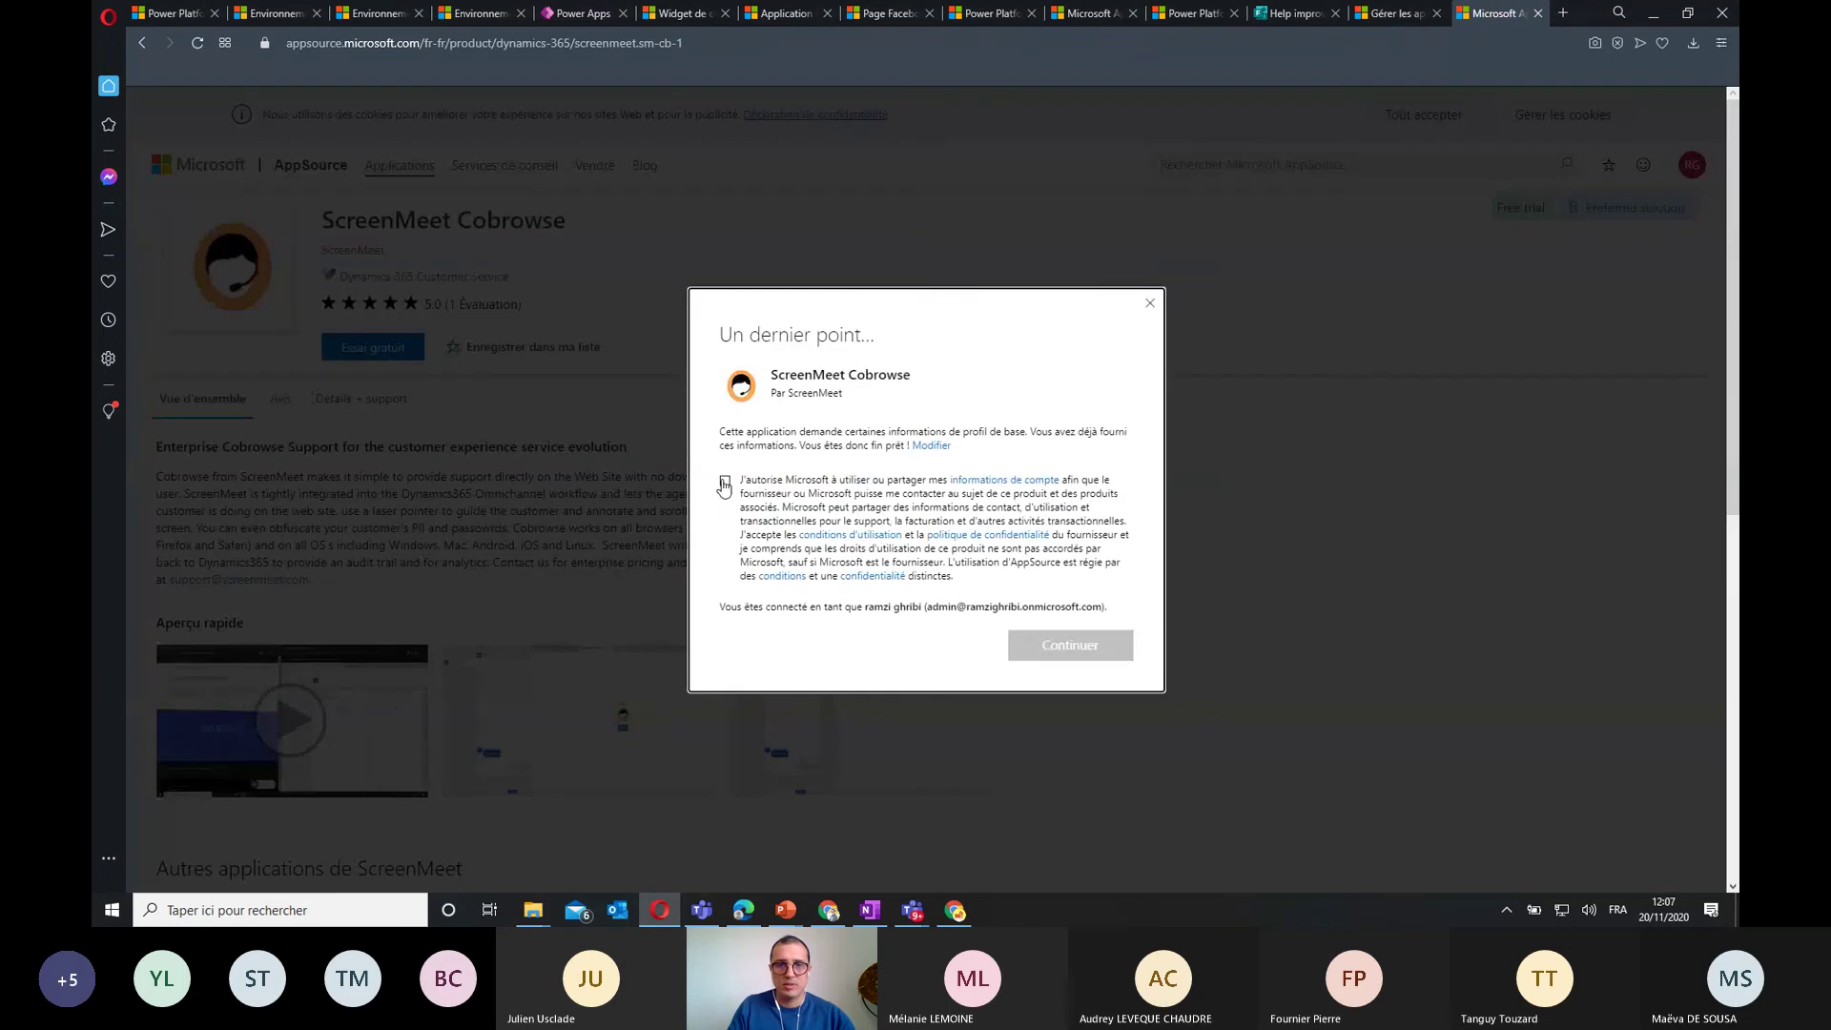
{"action": "left_click", "coordinate": [724, 483]}
{"action": "left_click", "coordinate": [1070, 645]}
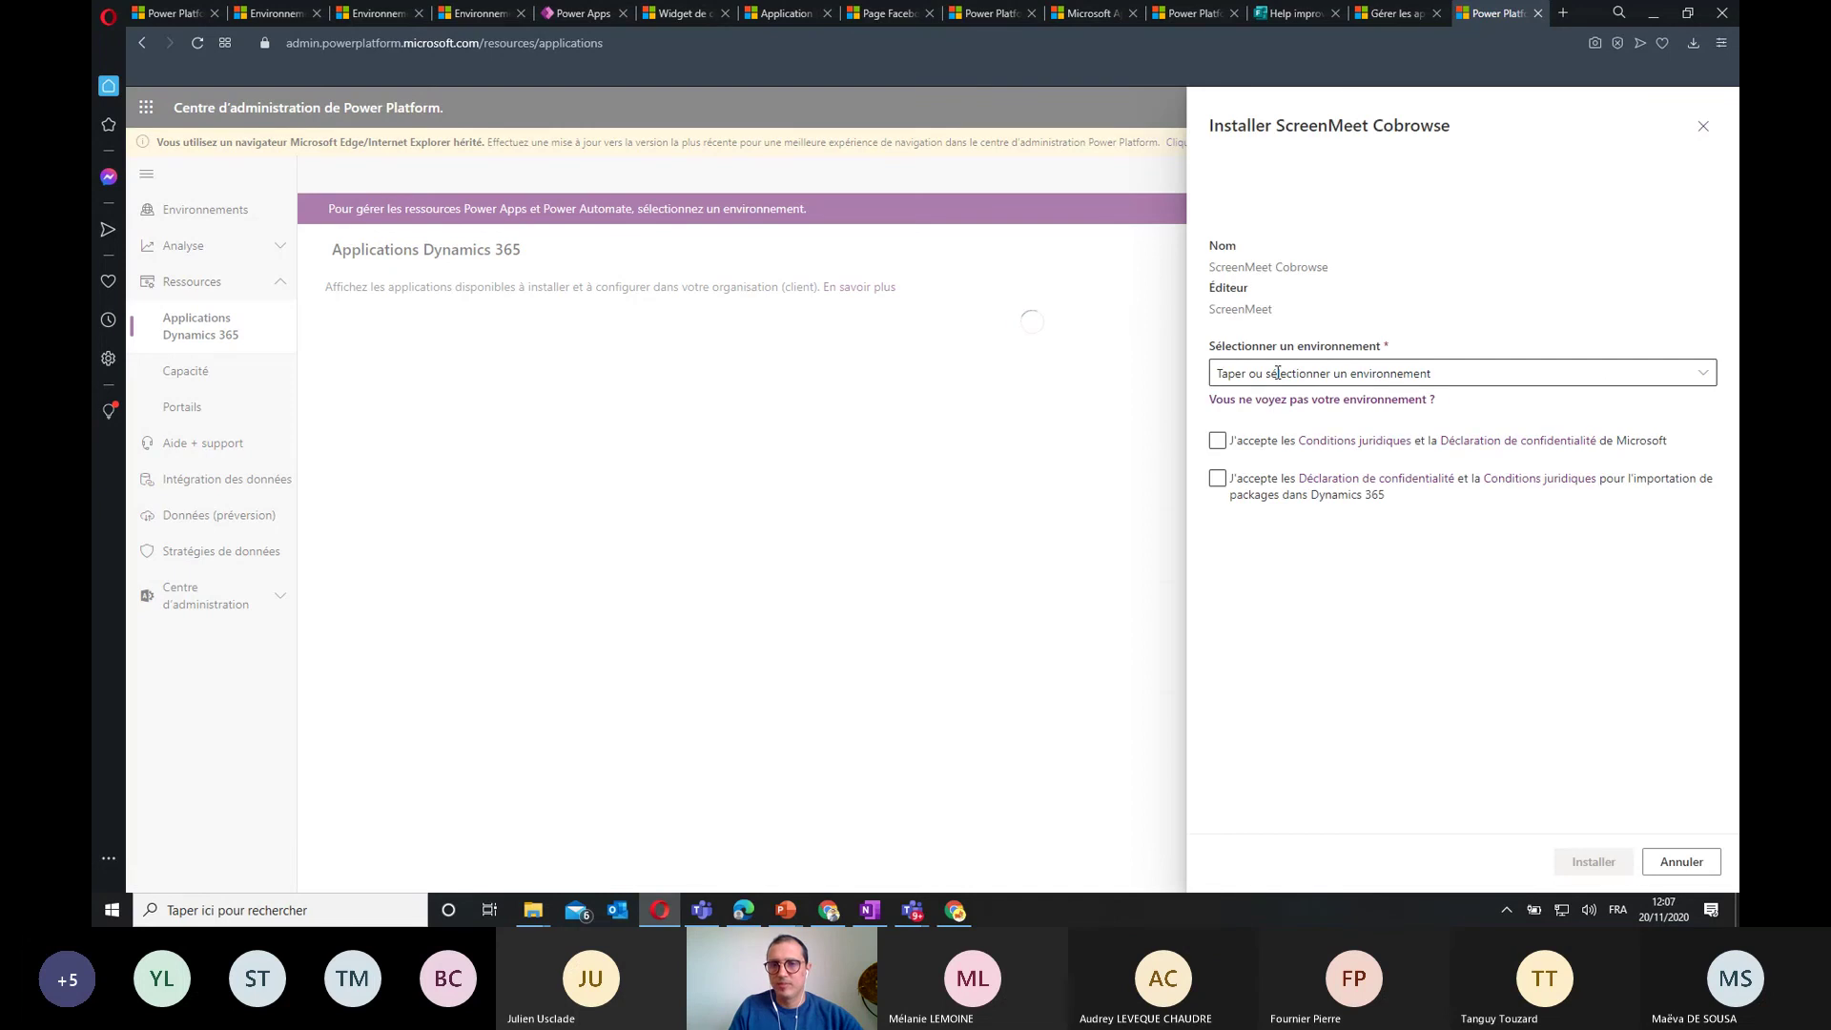
Accept Microsoft's legal conditions in the ScreenMeet Cobrowse installation form and select the ppfsdemo environment
{"action": "left_click", "coordinate": [1255, 382]}
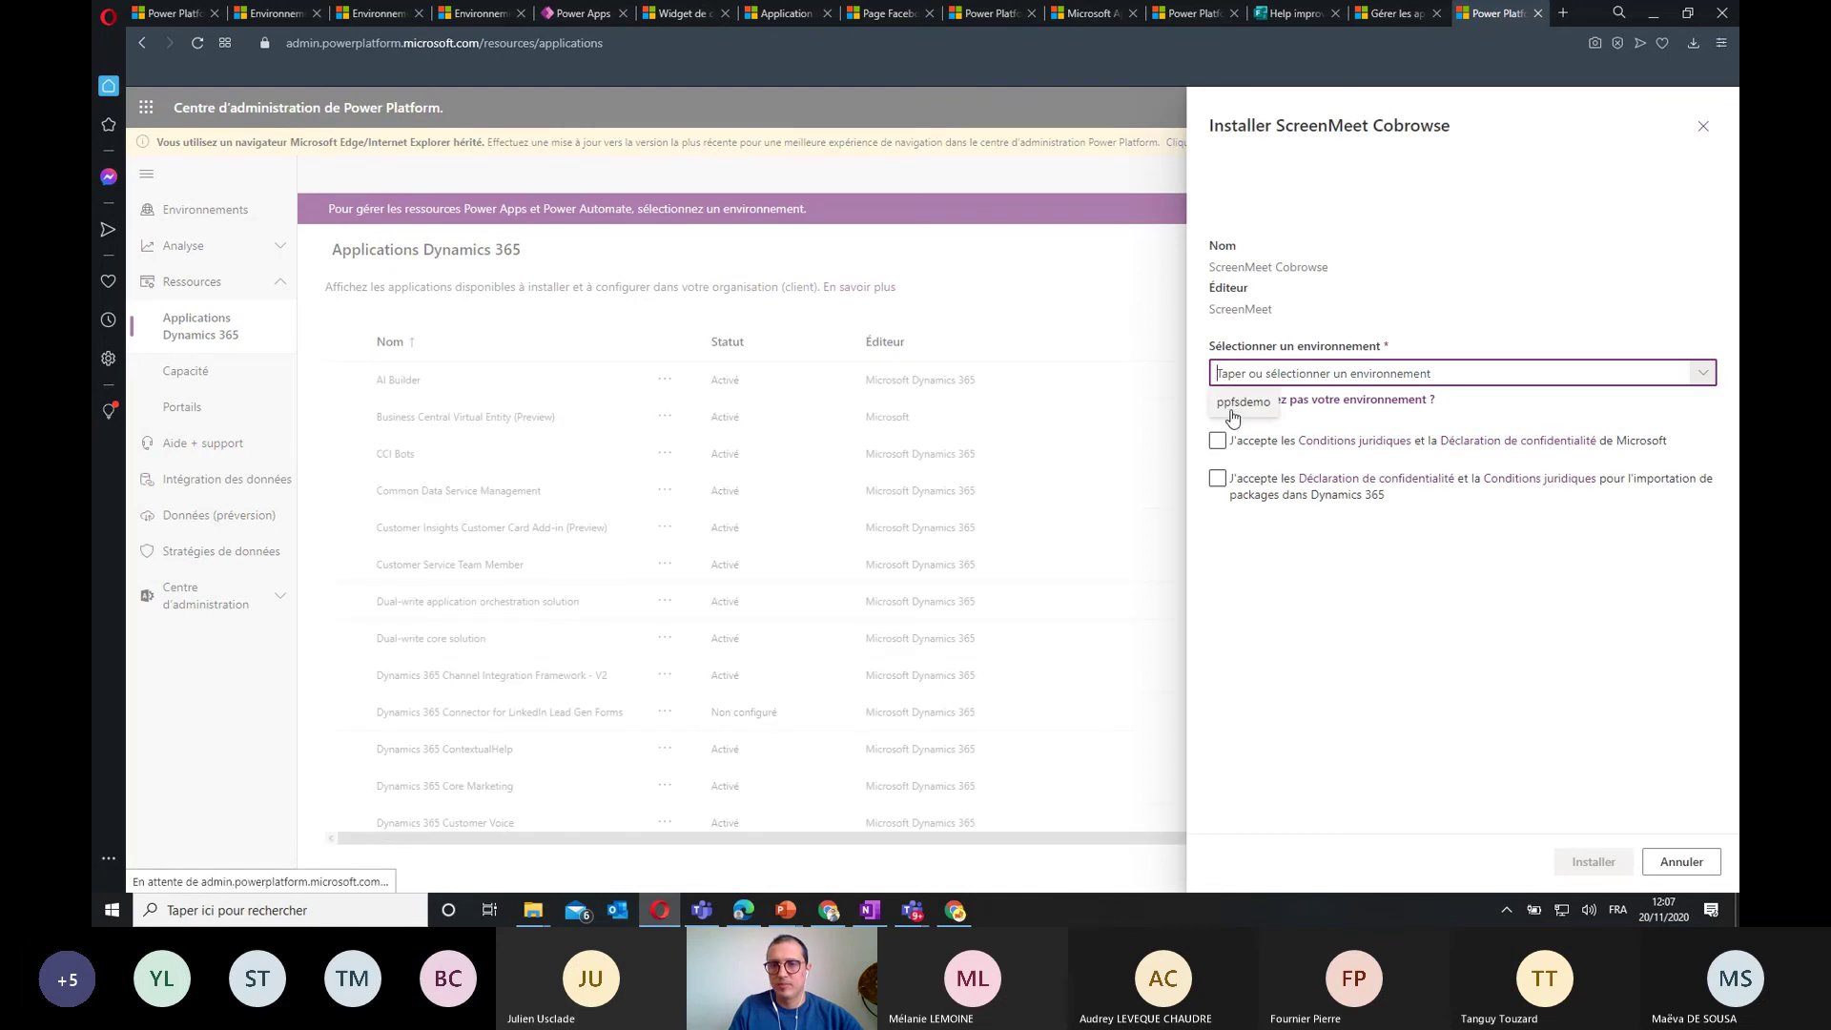
{"action": "left_click", "coordinate": [1226, 446]}
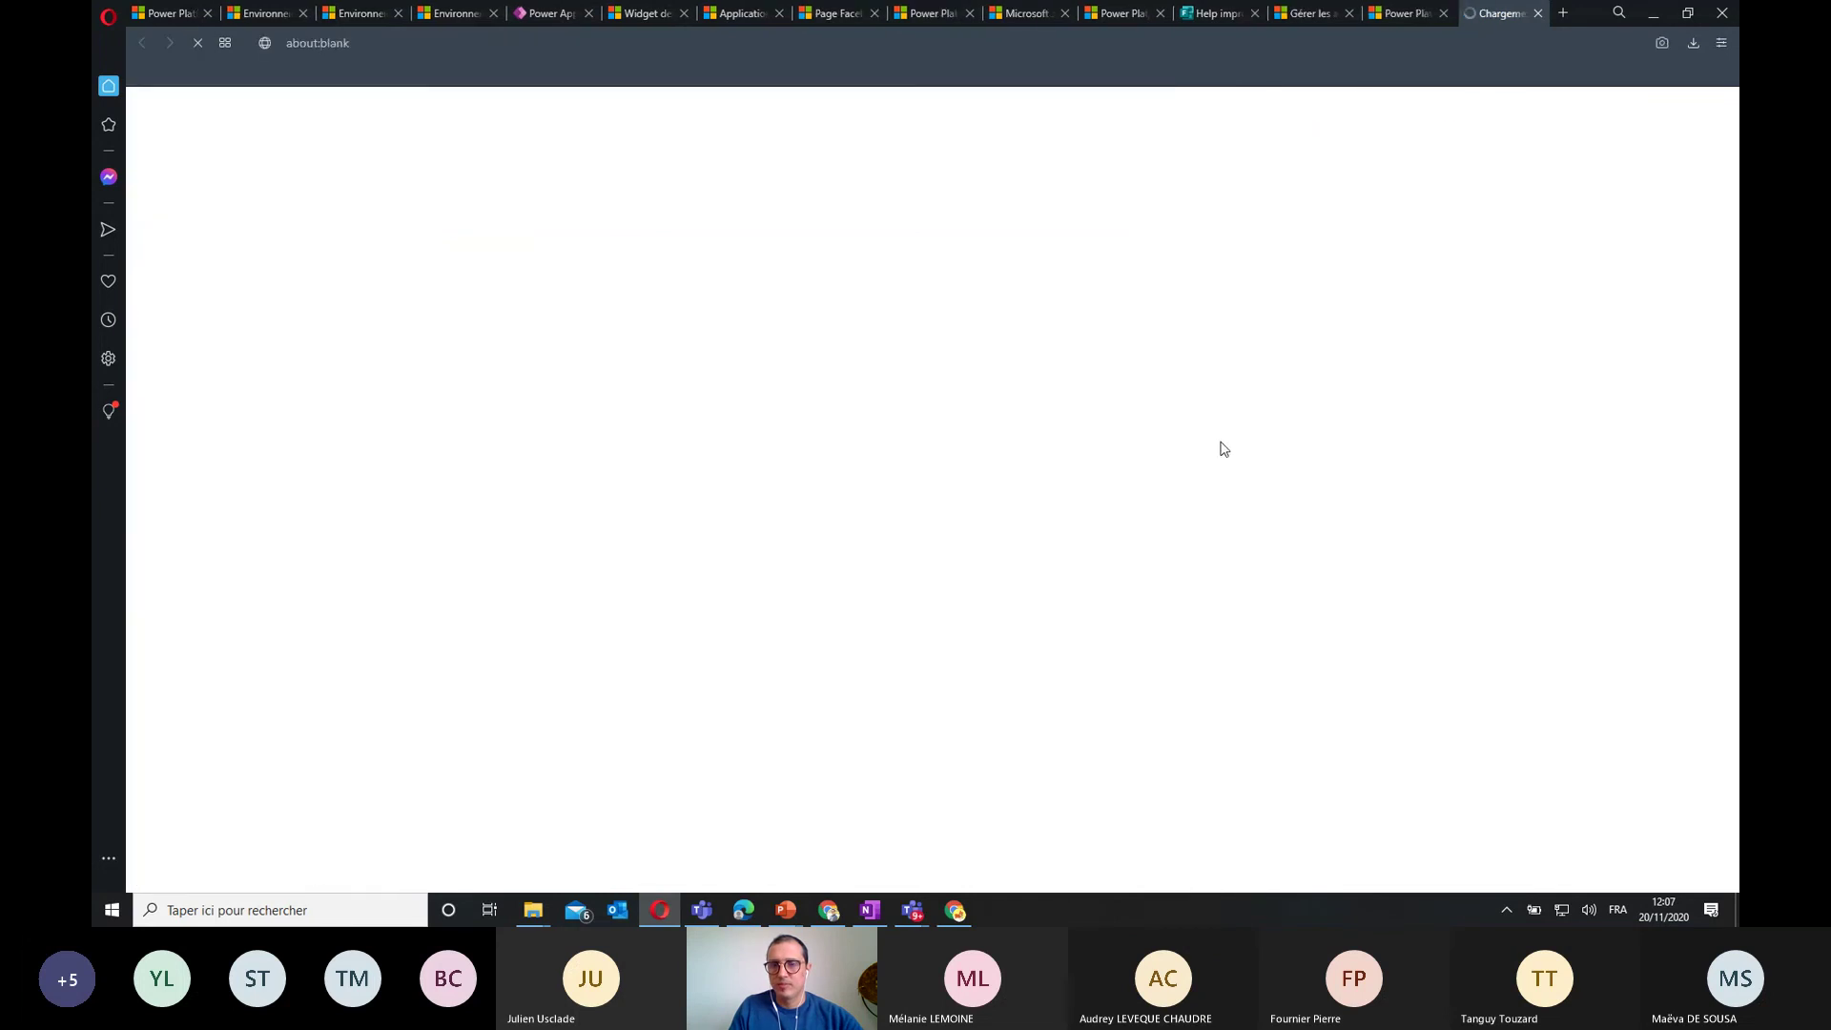
{"action": "left_click", "coordinate": [1418, 13]}
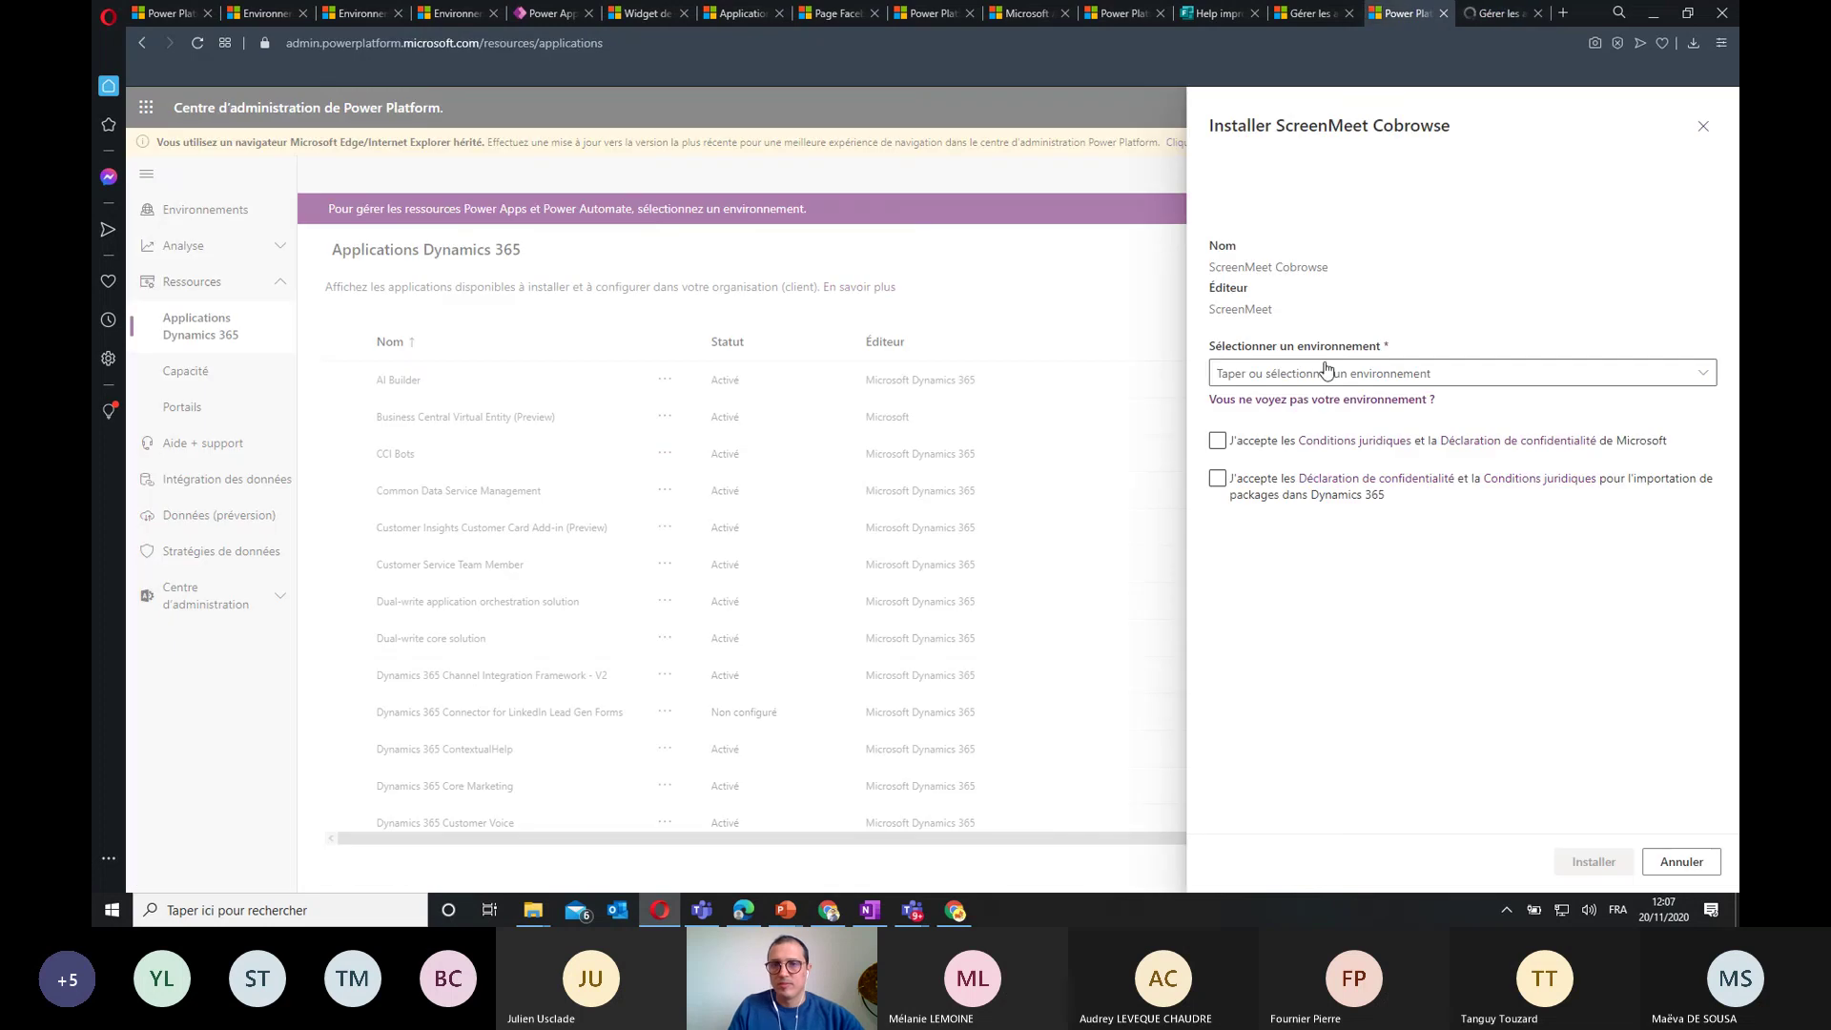
{"action": "left_click", "coordinate": [1219, 444]}
{"action": "left_click", "coordinate": [1218, 479]}
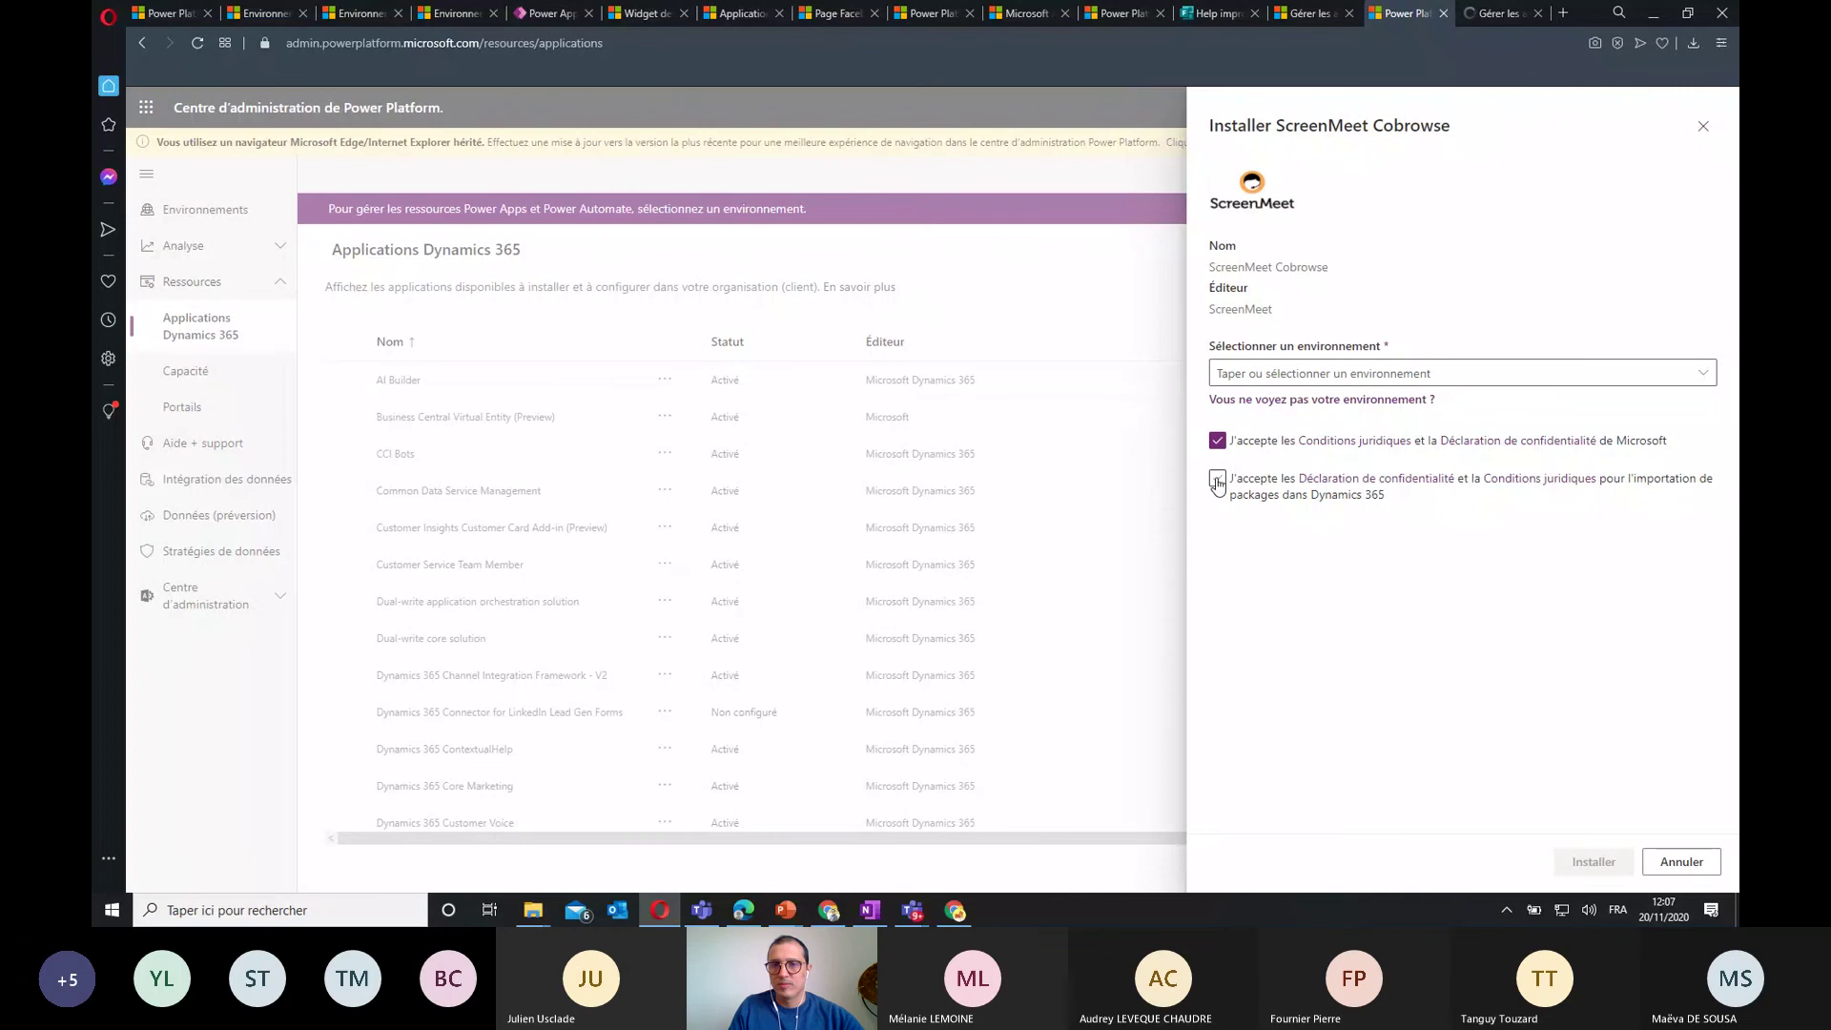
{"action": "left_click", "coordinate": [1535, 372]}
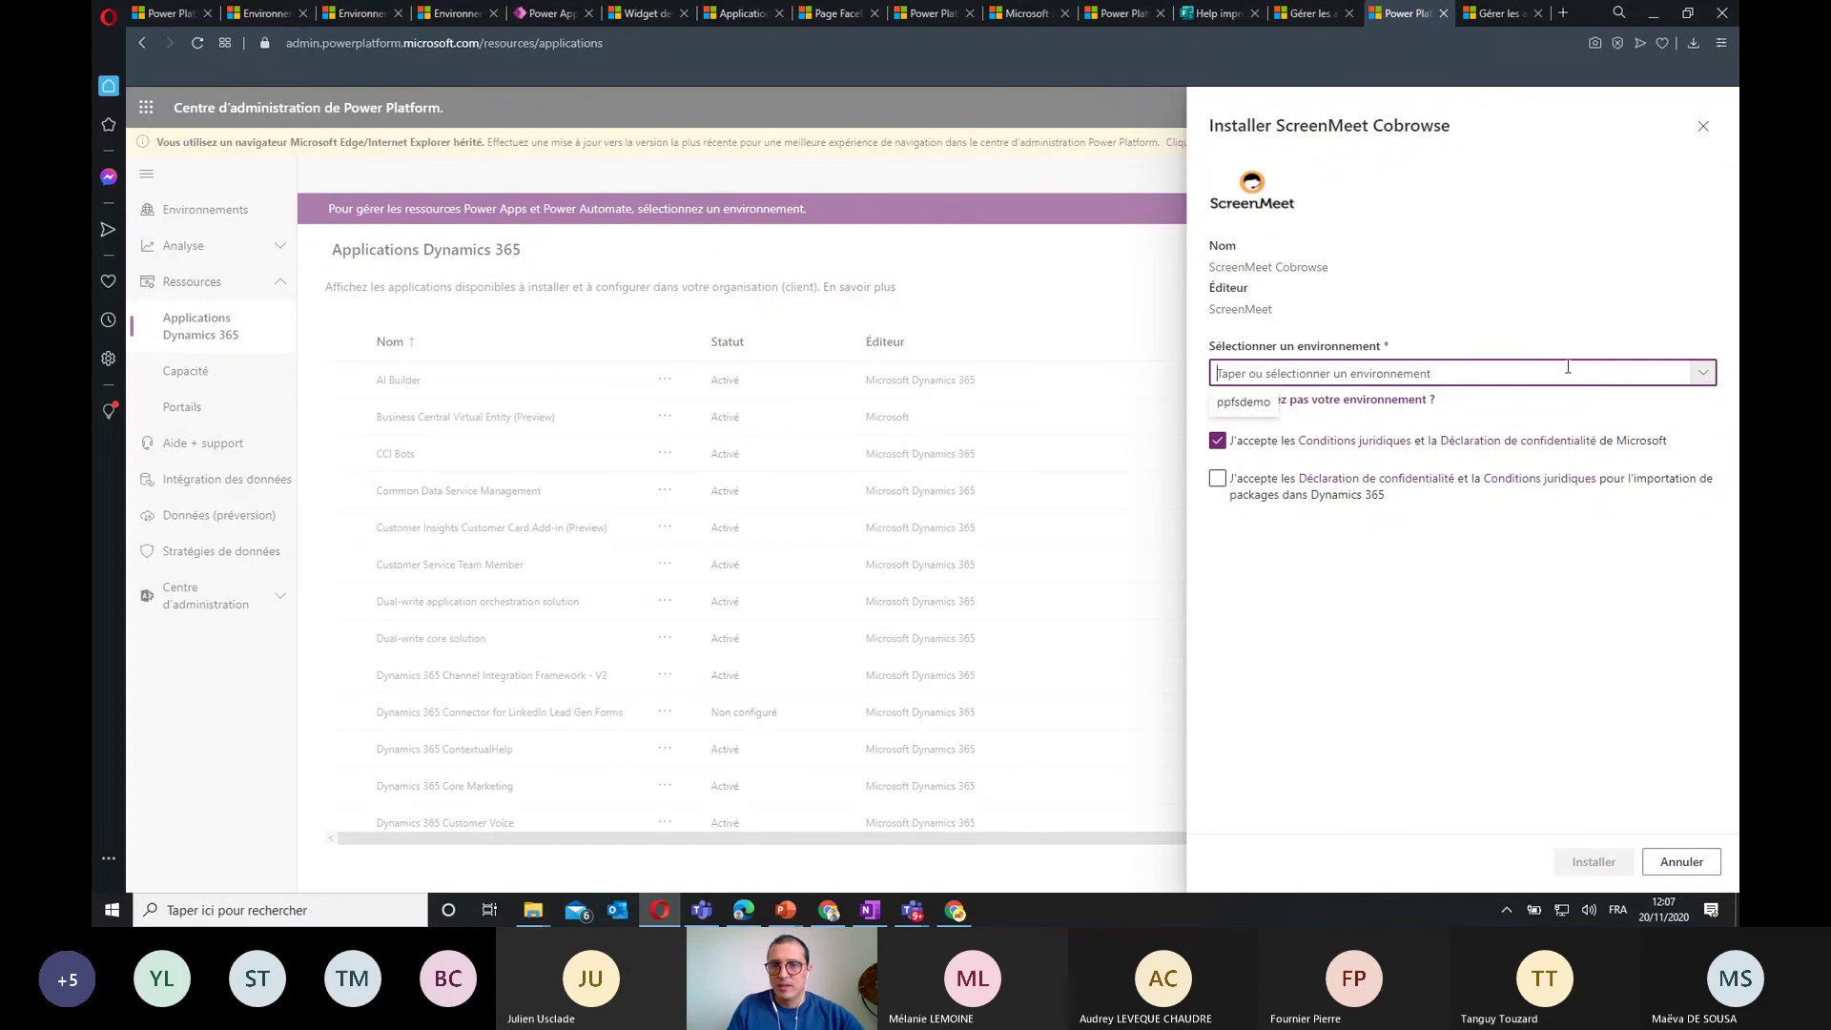
{"action": "left_click", "coordinate": [1315, 381]}
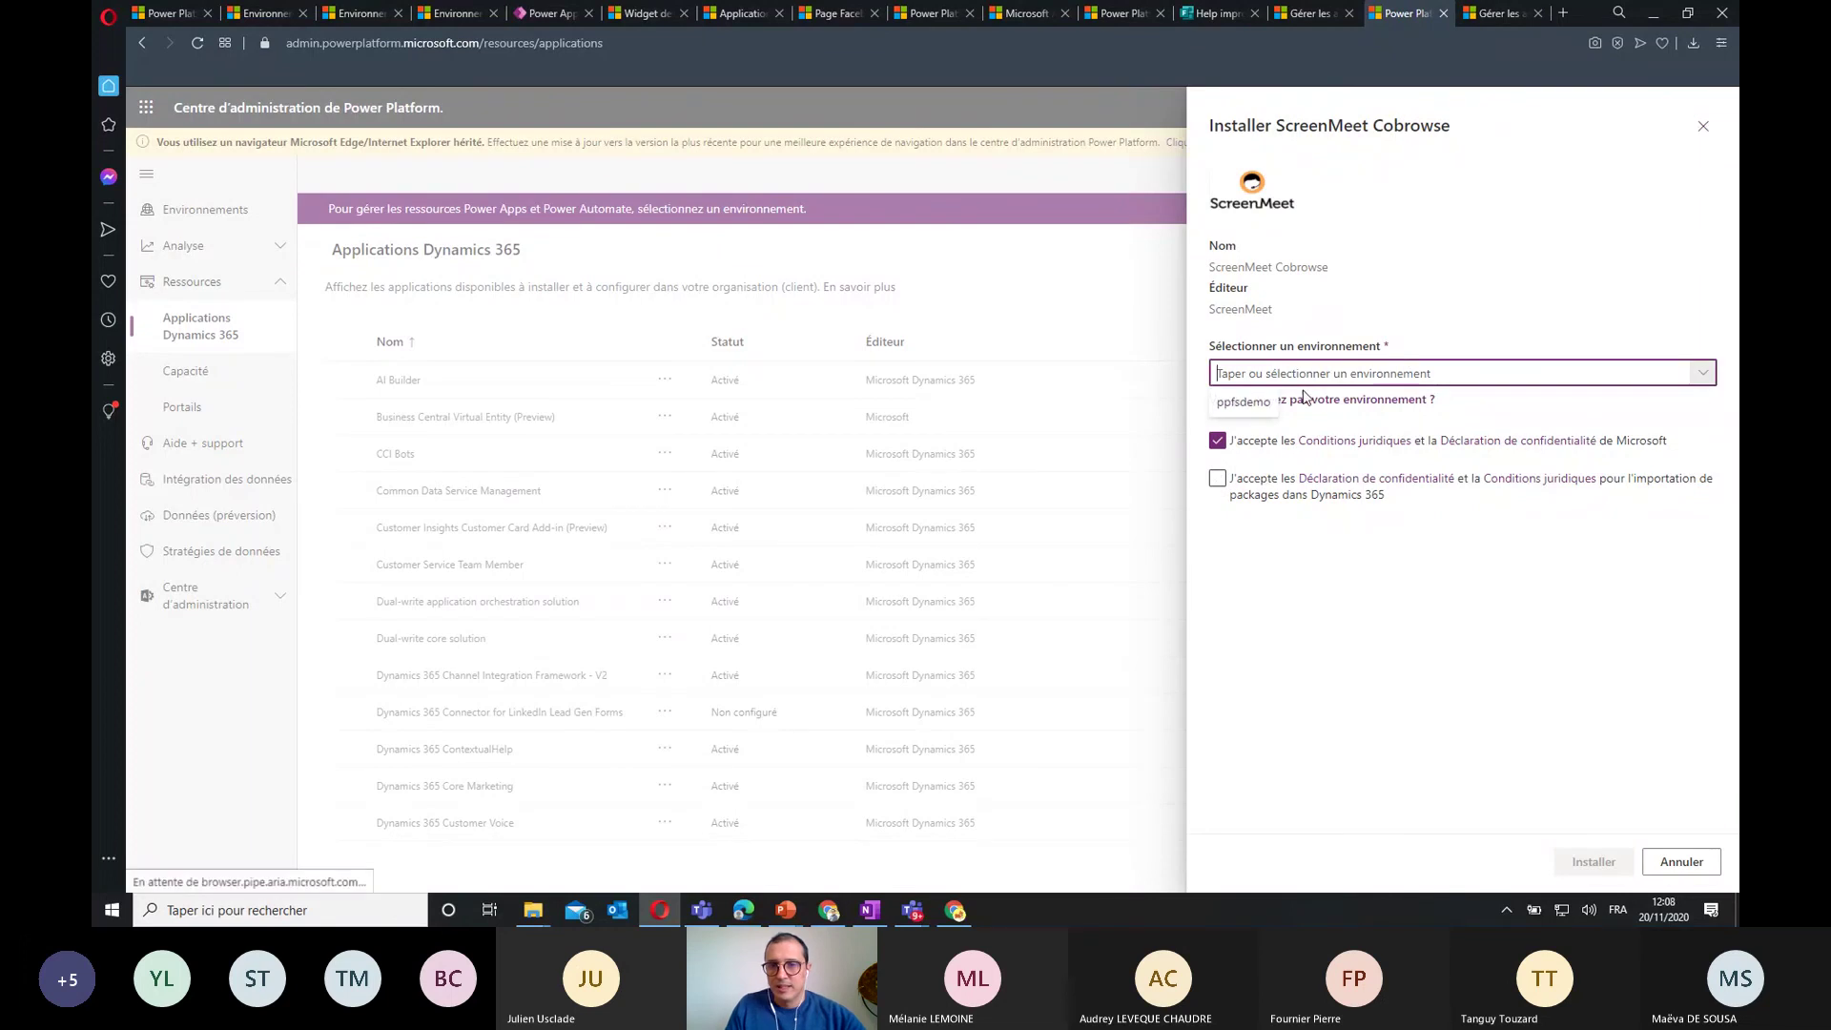
{"action": "left_click", "coordinate": [1245, 401]}
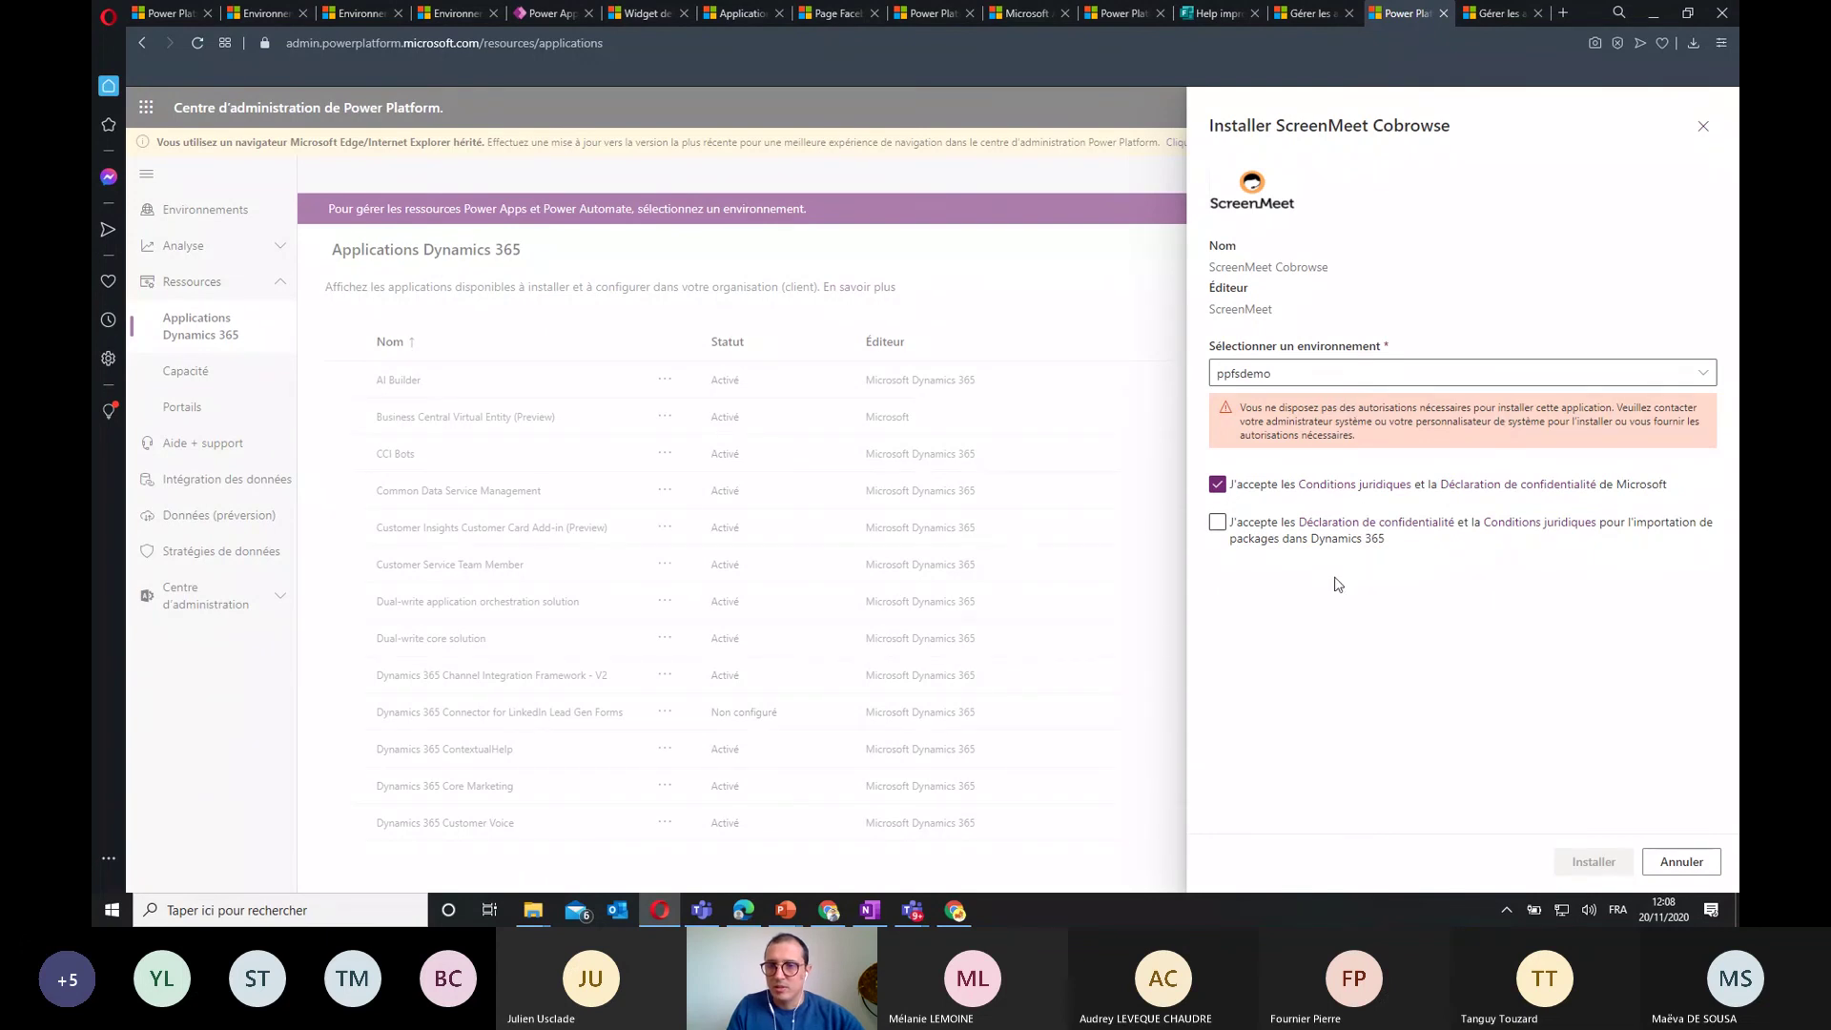
Accept the Dynamics 365 package import terms and try to install ScreenMeet Cobrowse in ppfsdemo
{"action": "left_click", "coordinate": [1217, 526]}
{"action": "left_click", "coordinate": [1599, 863]}
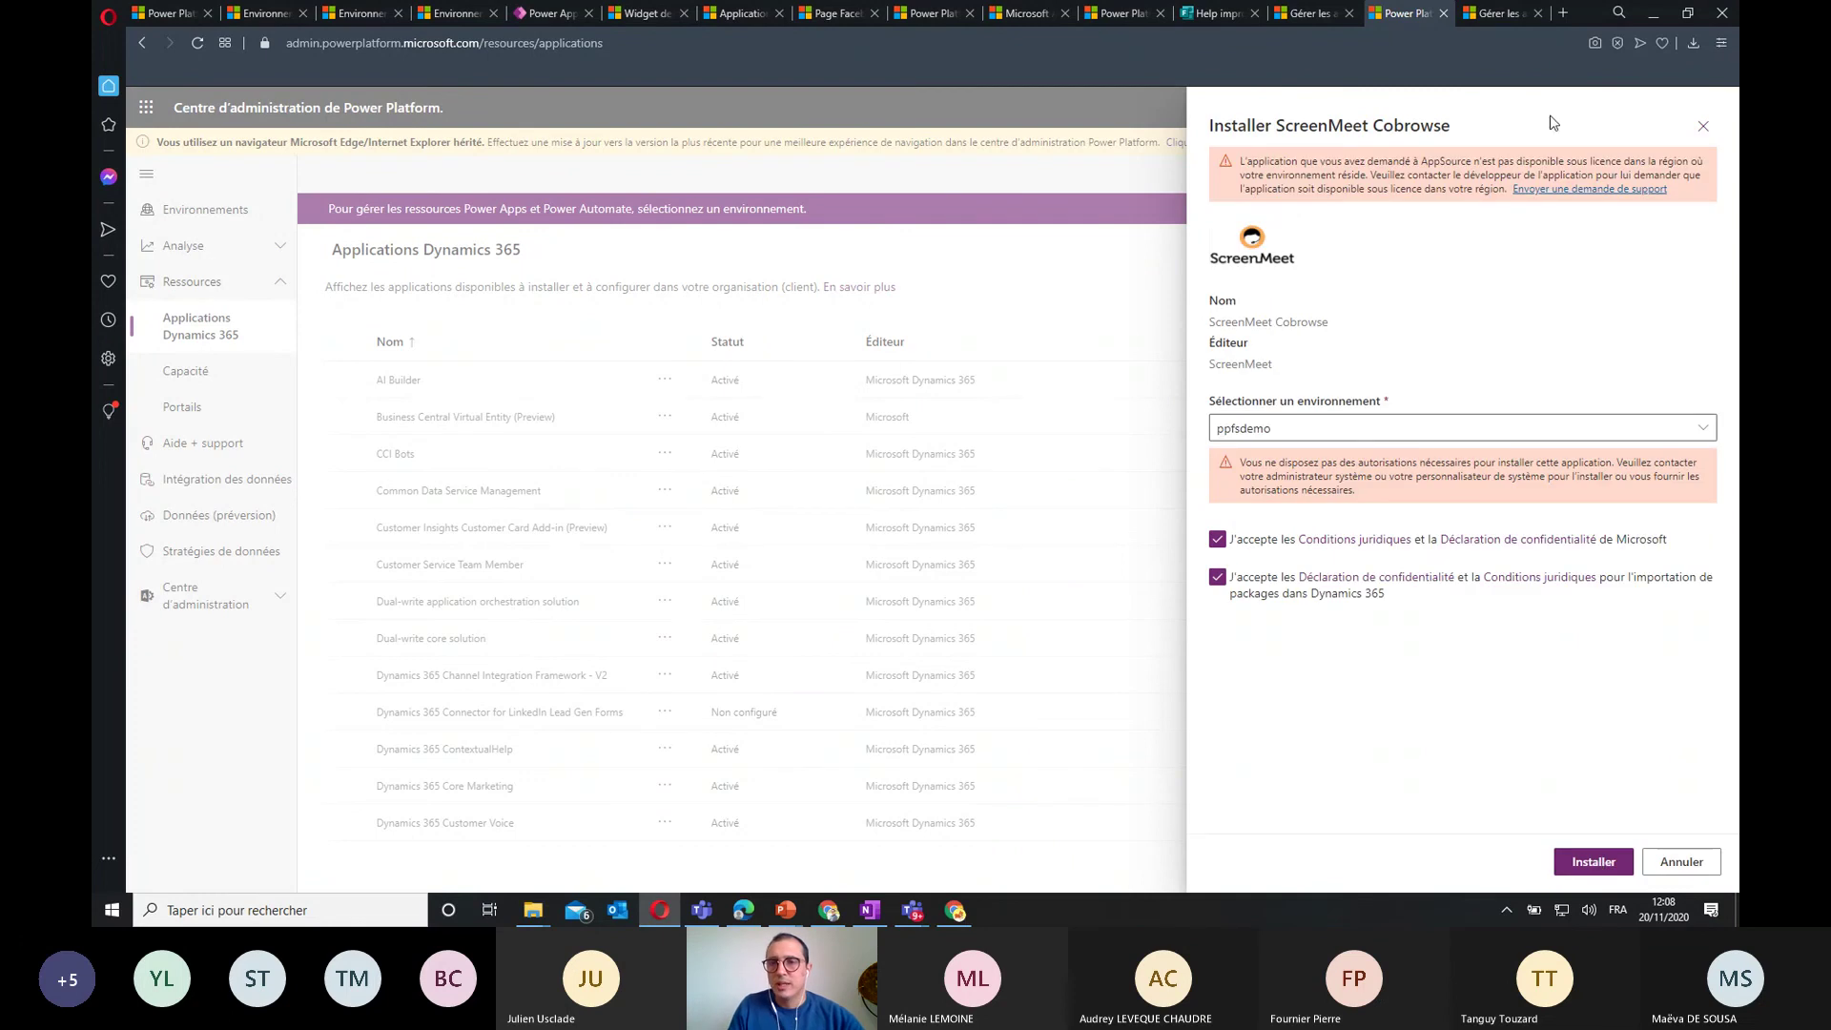
{"action": "left_click_drag", "start_coordinate": [1567, 162], "coordinate": [1696, 166]}
{"action": "left_click", "coordinate": [1654, 164]}
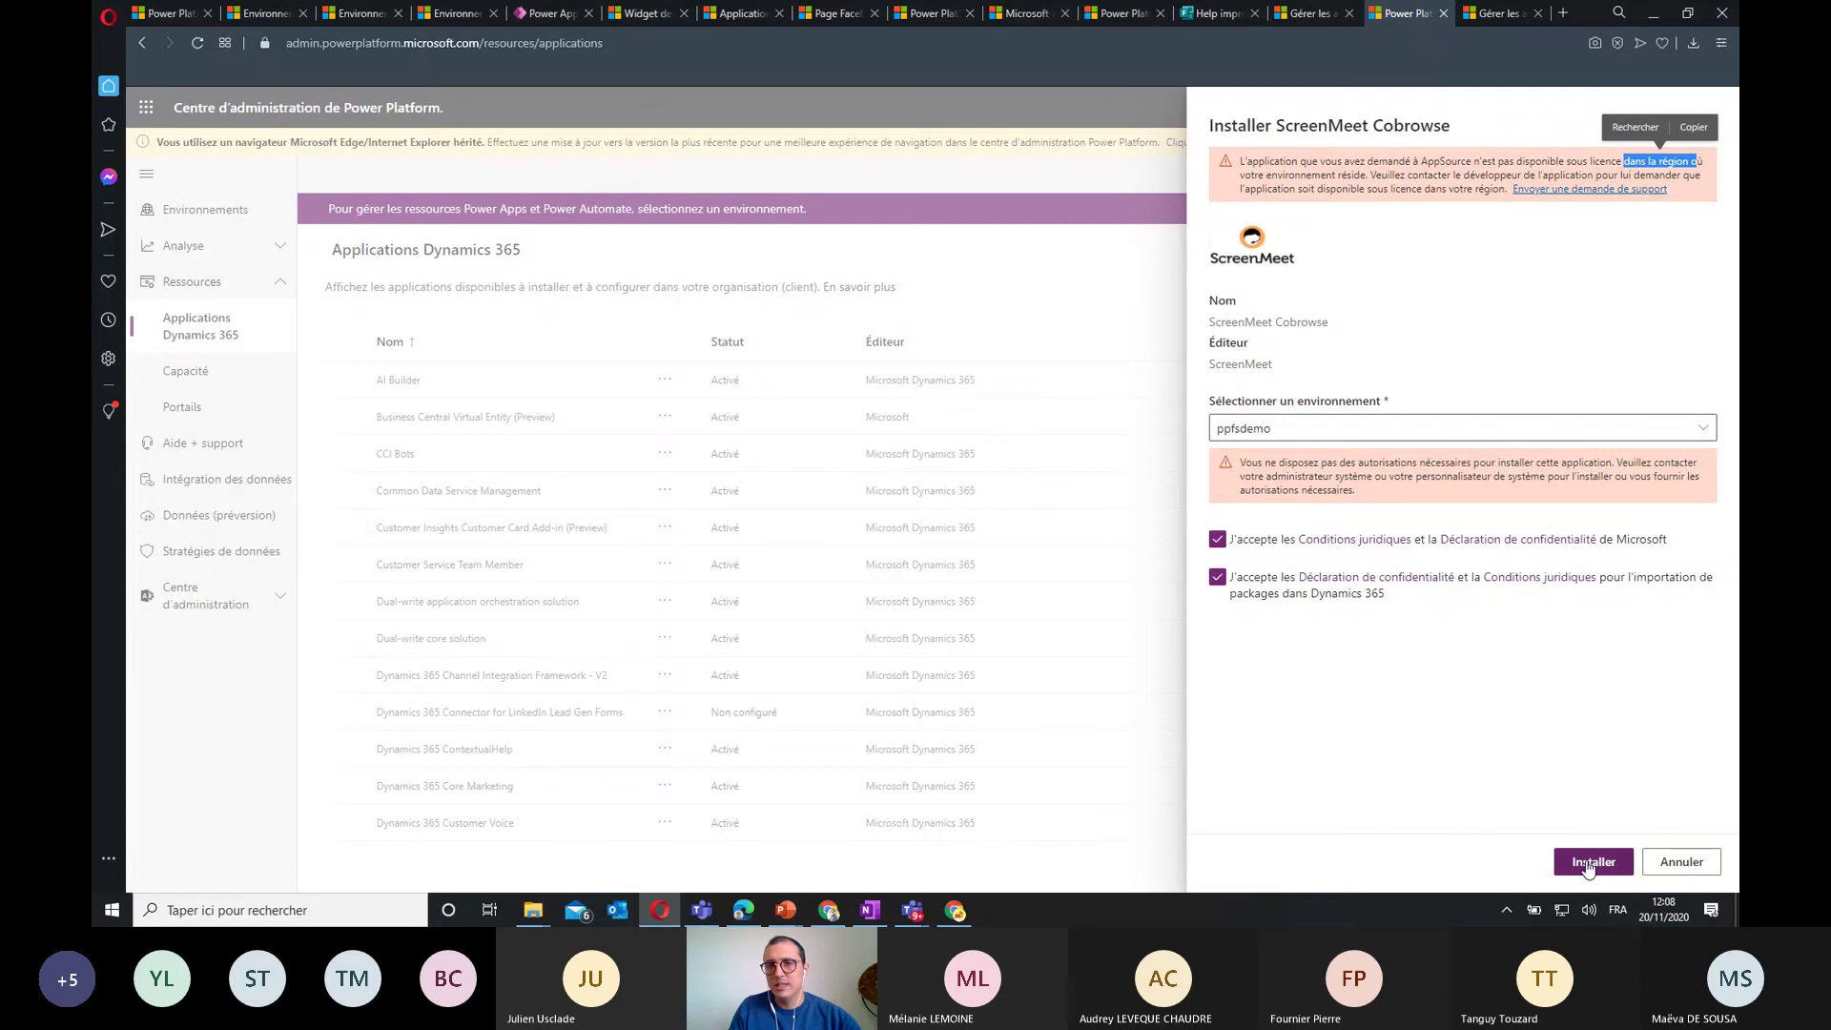
Return to the unsaved live chat widget form in the Omnichannel administration app
{"action": "left_click", "coordinate": [1021, 15]}
{"action": "left_click", "coordinate": [930, 13]}
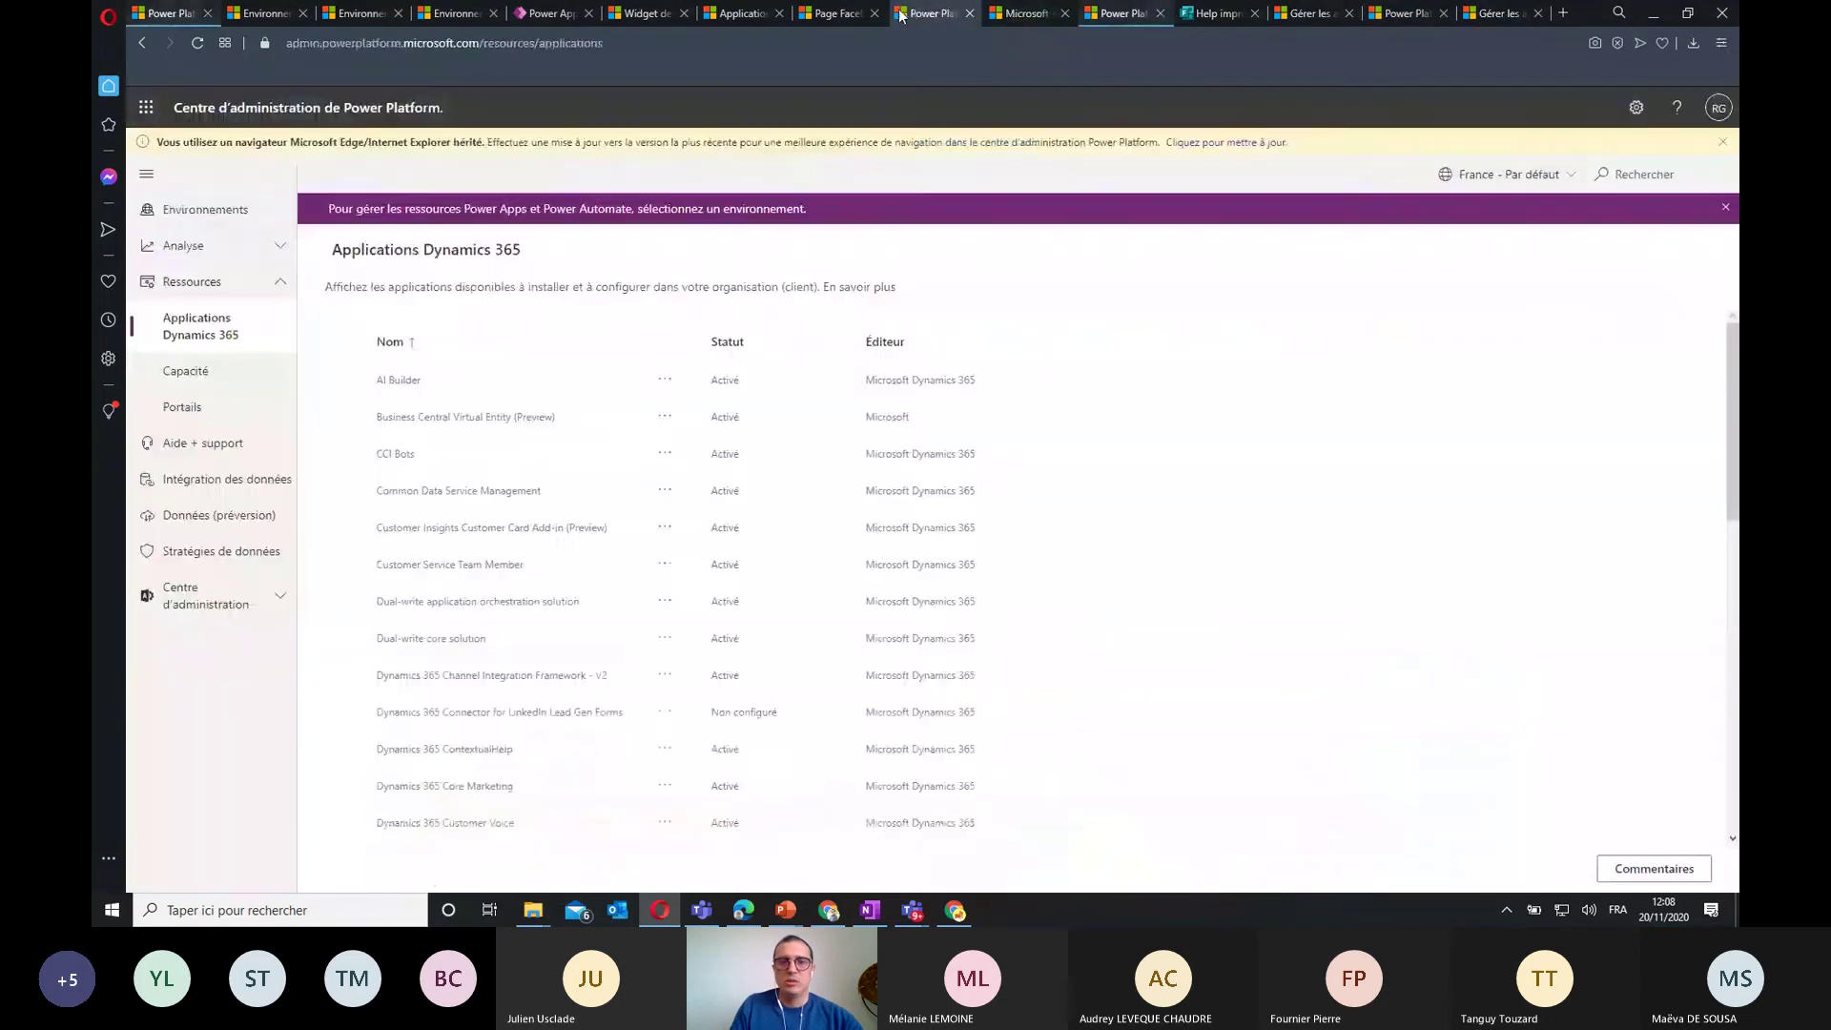
{"action": "left_click", "coordinate": [835, 15]}
{"action": "left_click", "coordinate": [750, 16]}
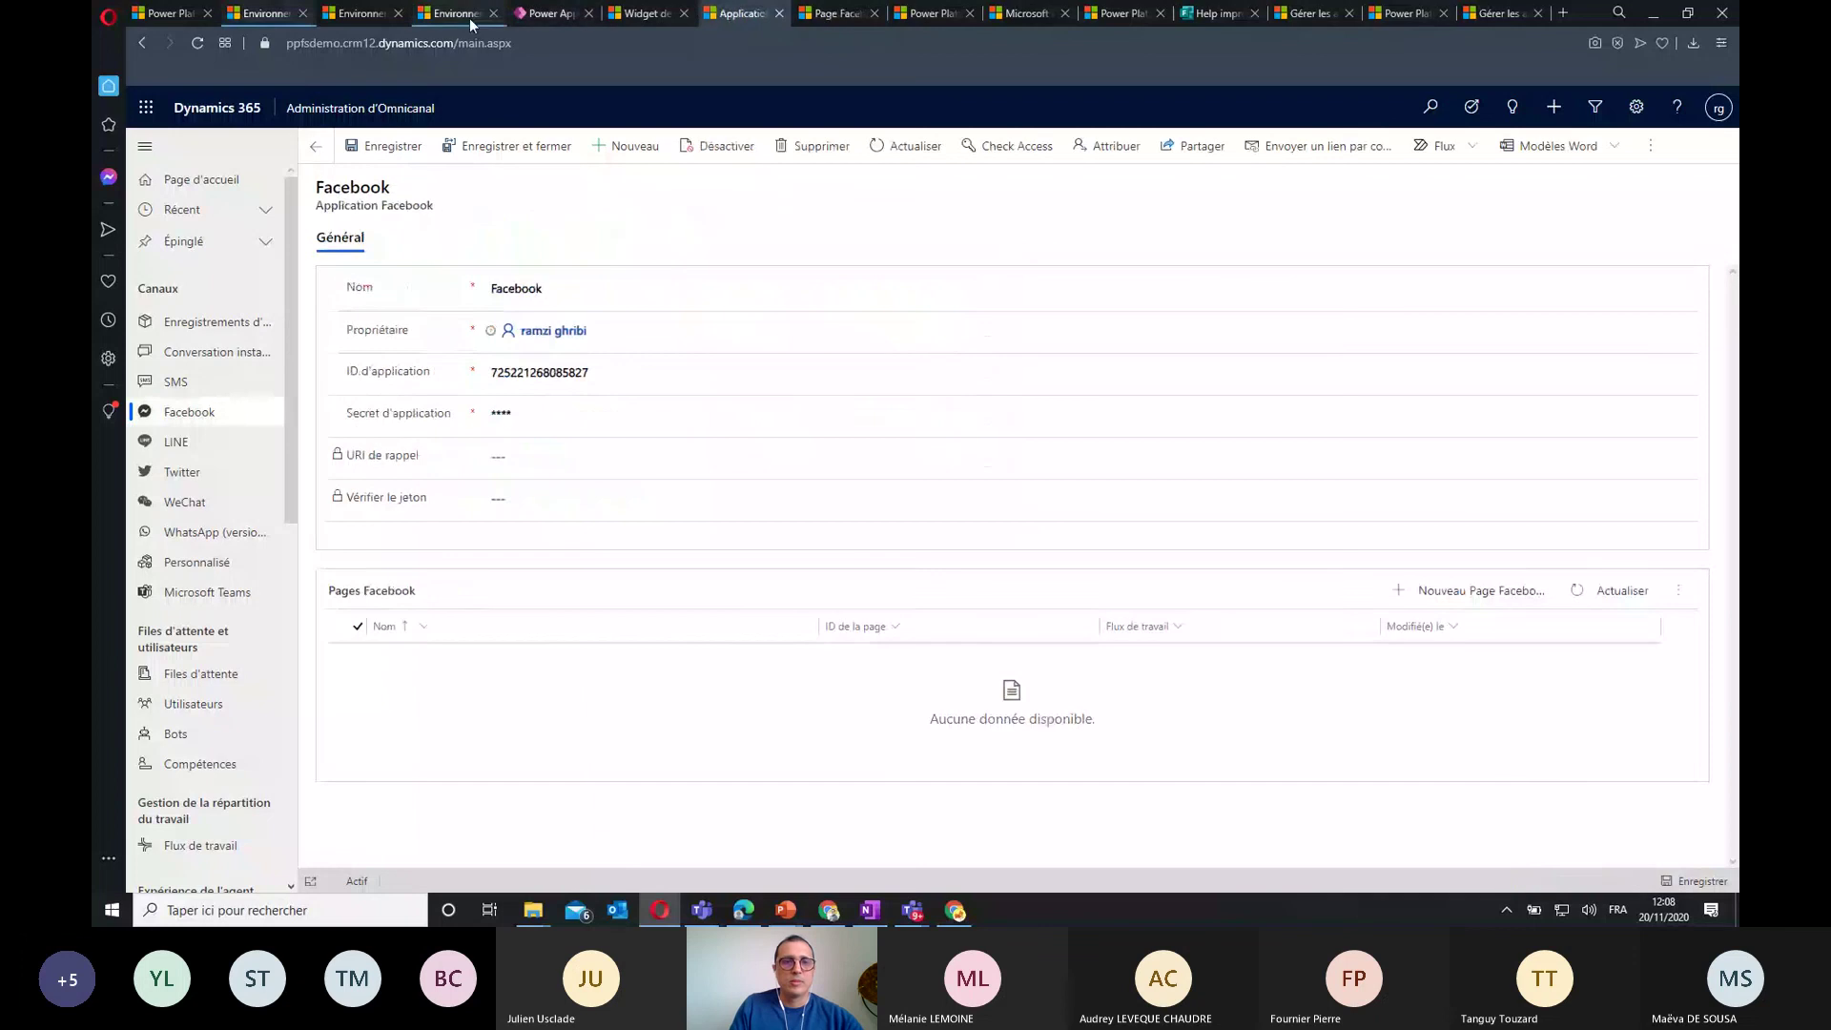
{"action": "left_click", "coordinate": [458, 15]}
{"action": "left_click", "coordinate": [367, 16]}
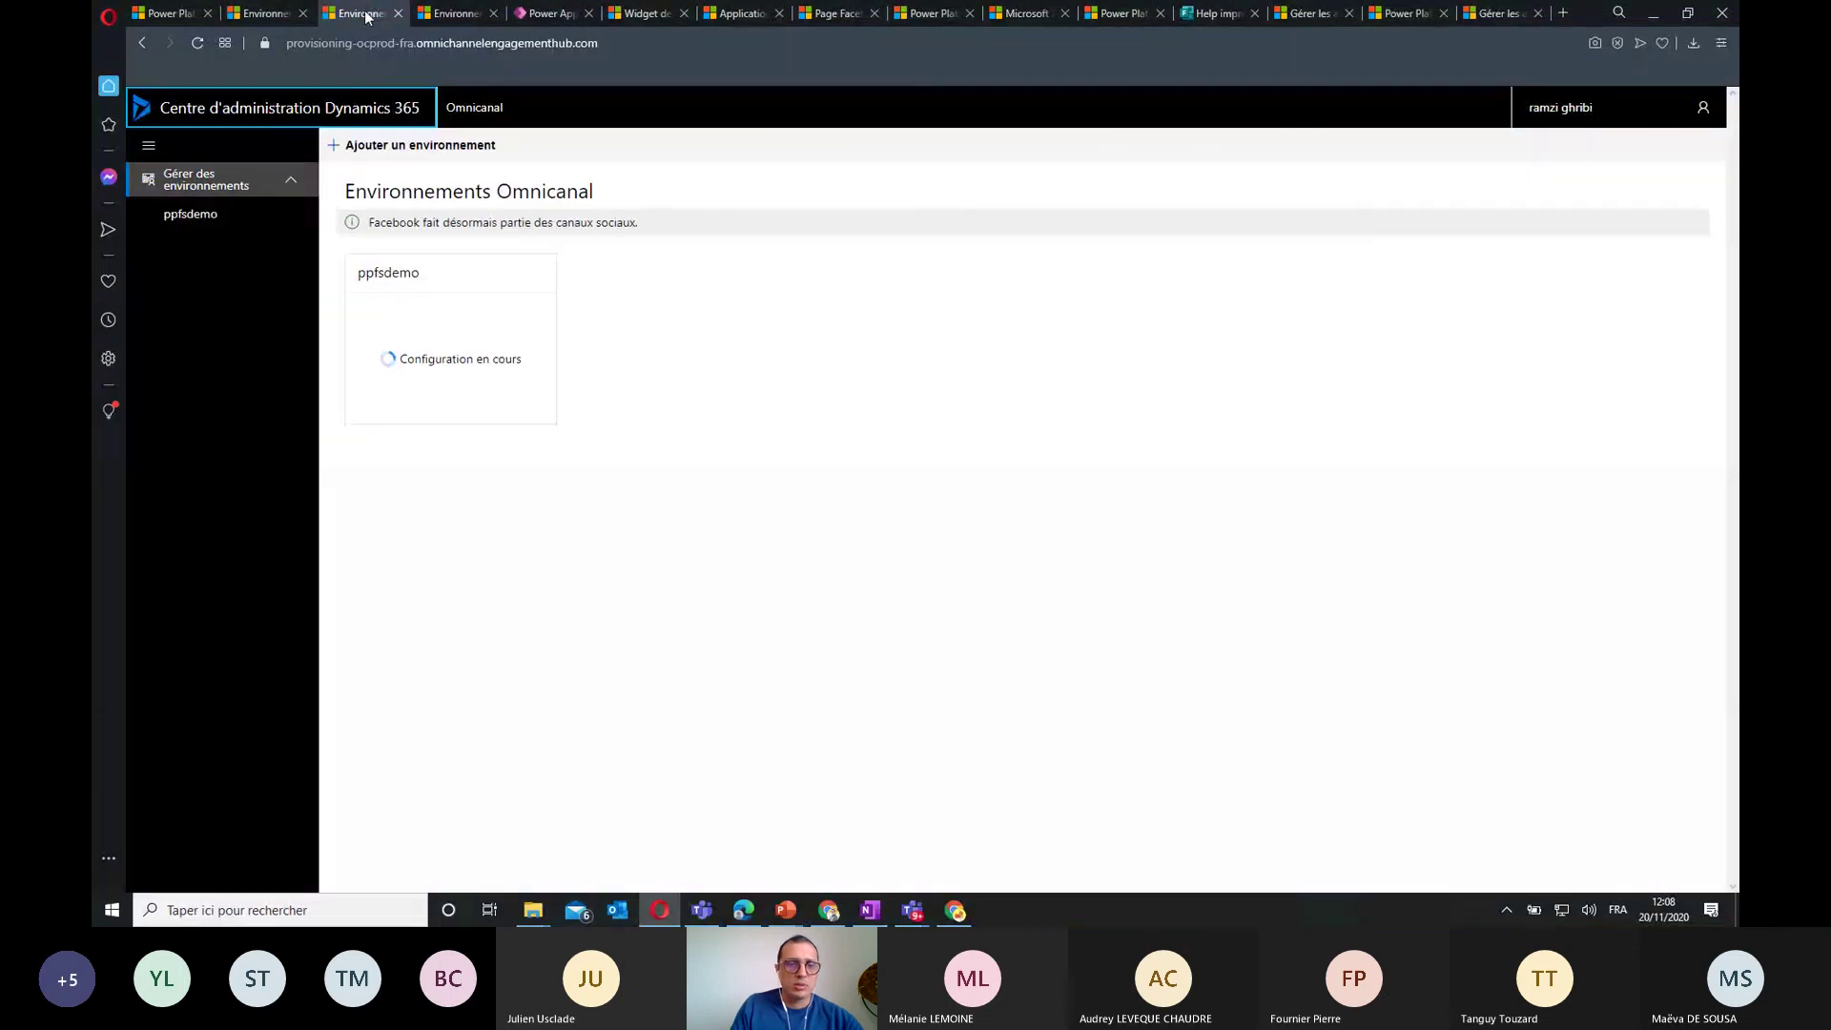
{"action": "left_click", "coordinate": [458, 15]}
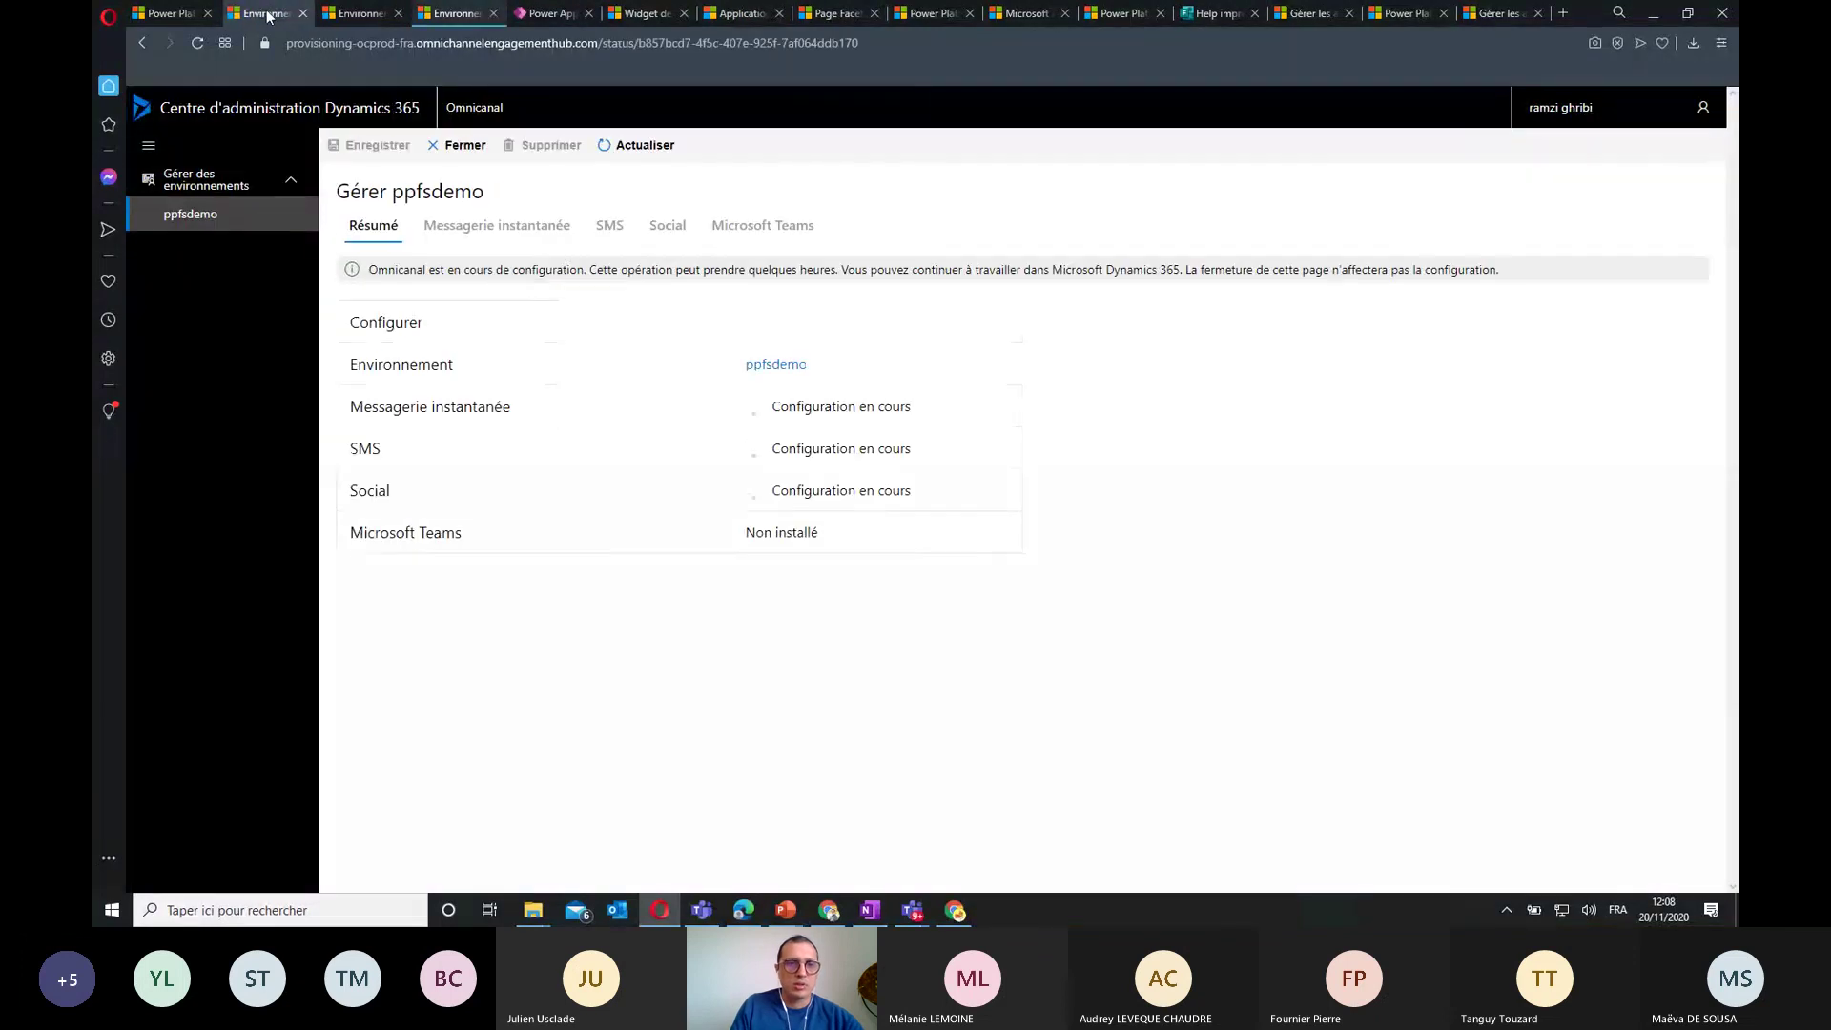
{"action": "left_click", "coordinate": [653, 16]}
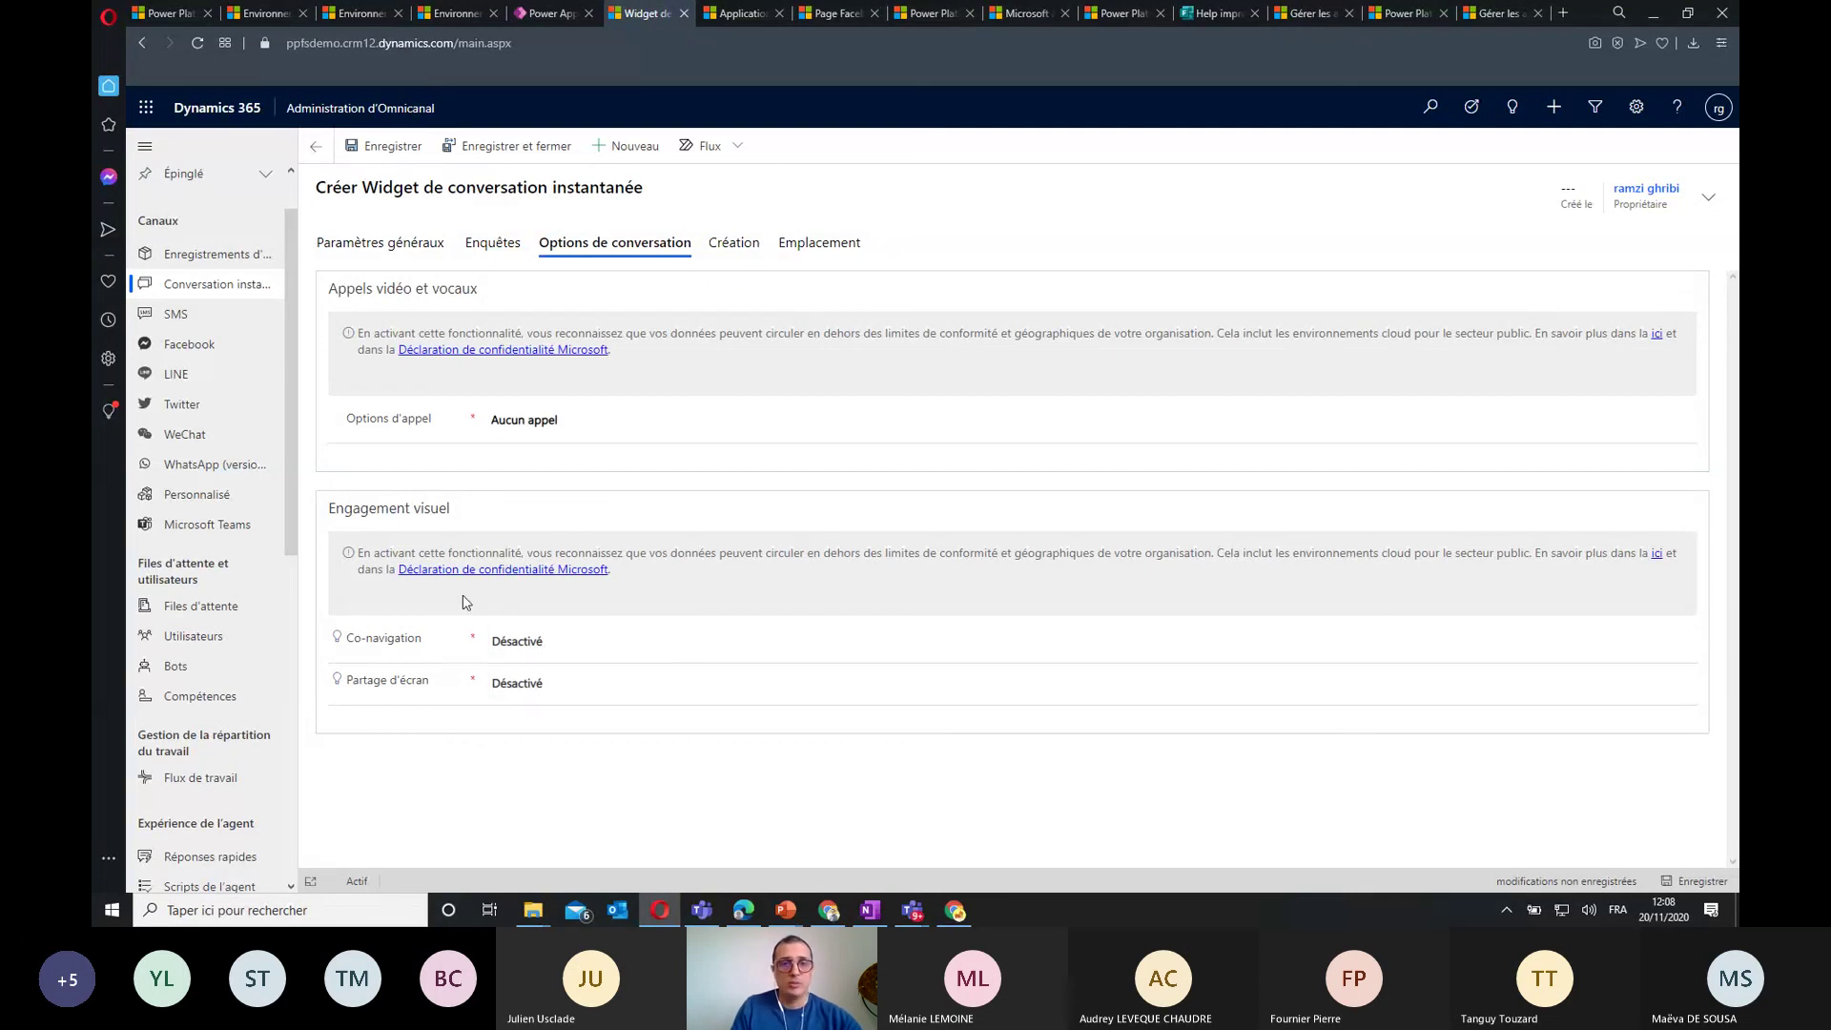
Try to save the PPFS 2020 CHat widget, and turn off its post-conversation survey
{"action": "left_click", "coordinate": [398, 254]}
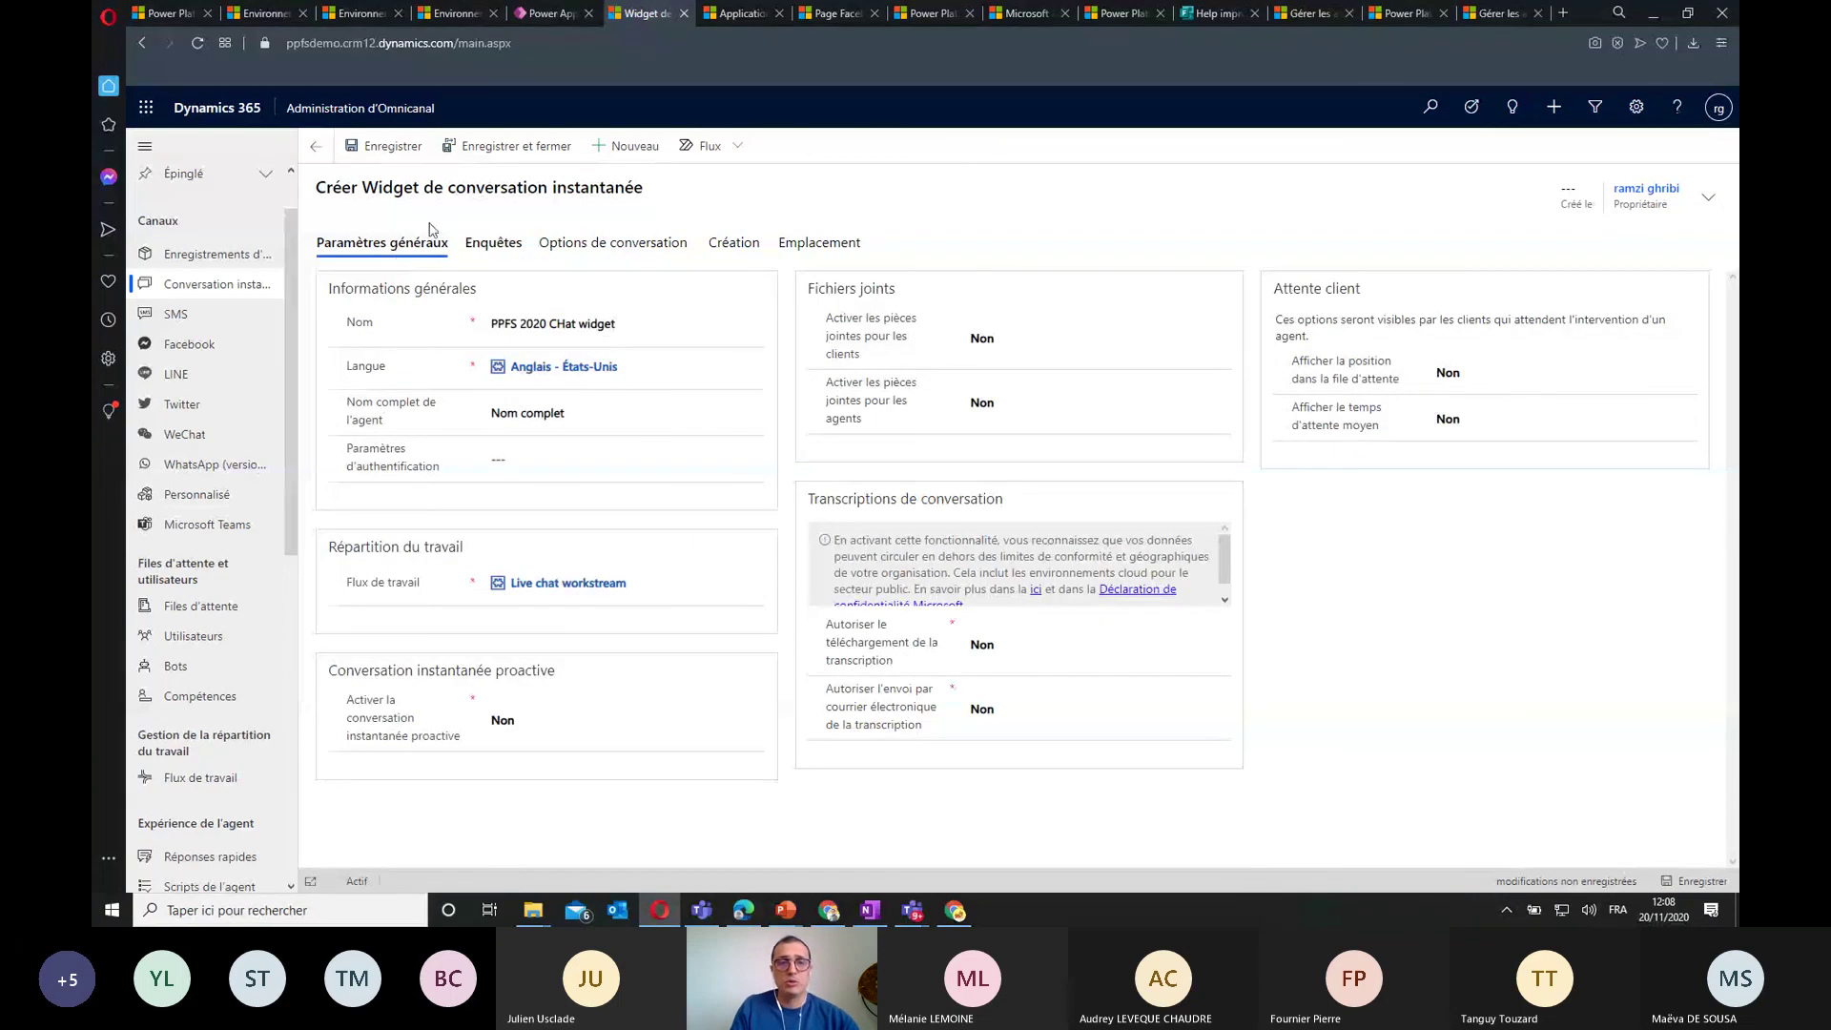
{"action": "left_click", "coordinate": [402, 166]}
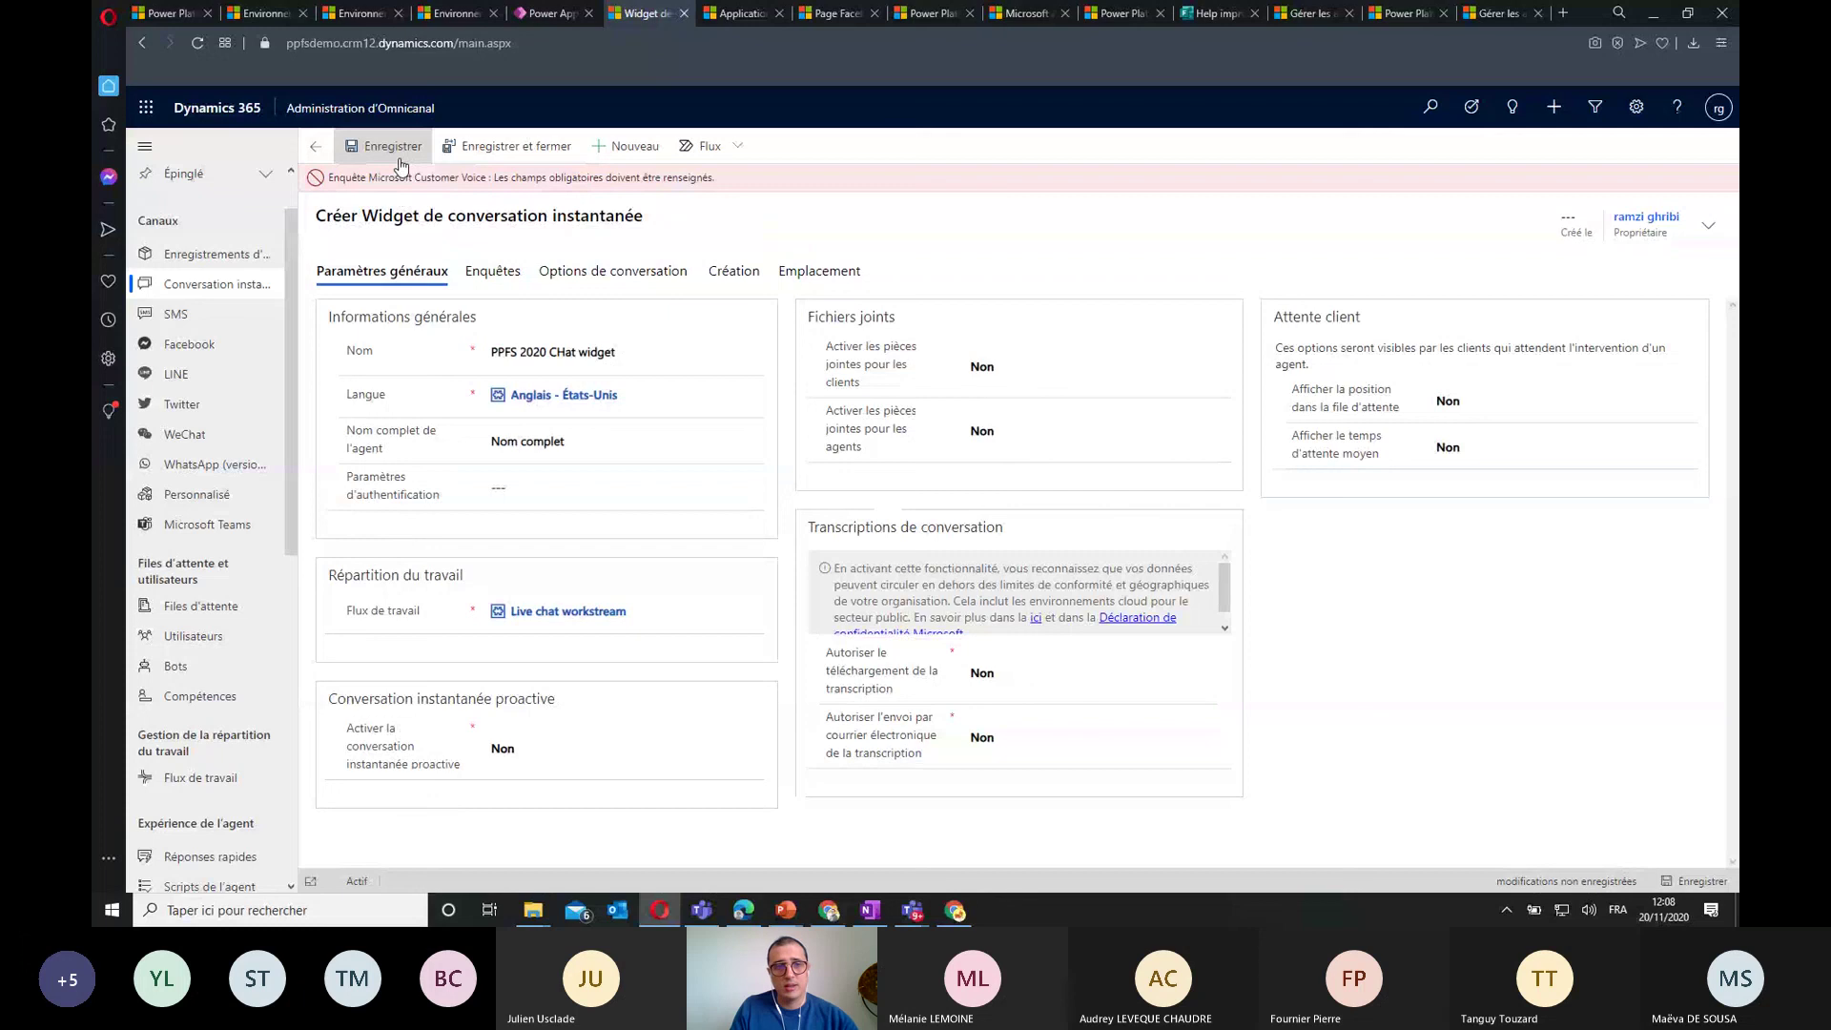
{"action": "left_click", "coordinate": [501, 179]}
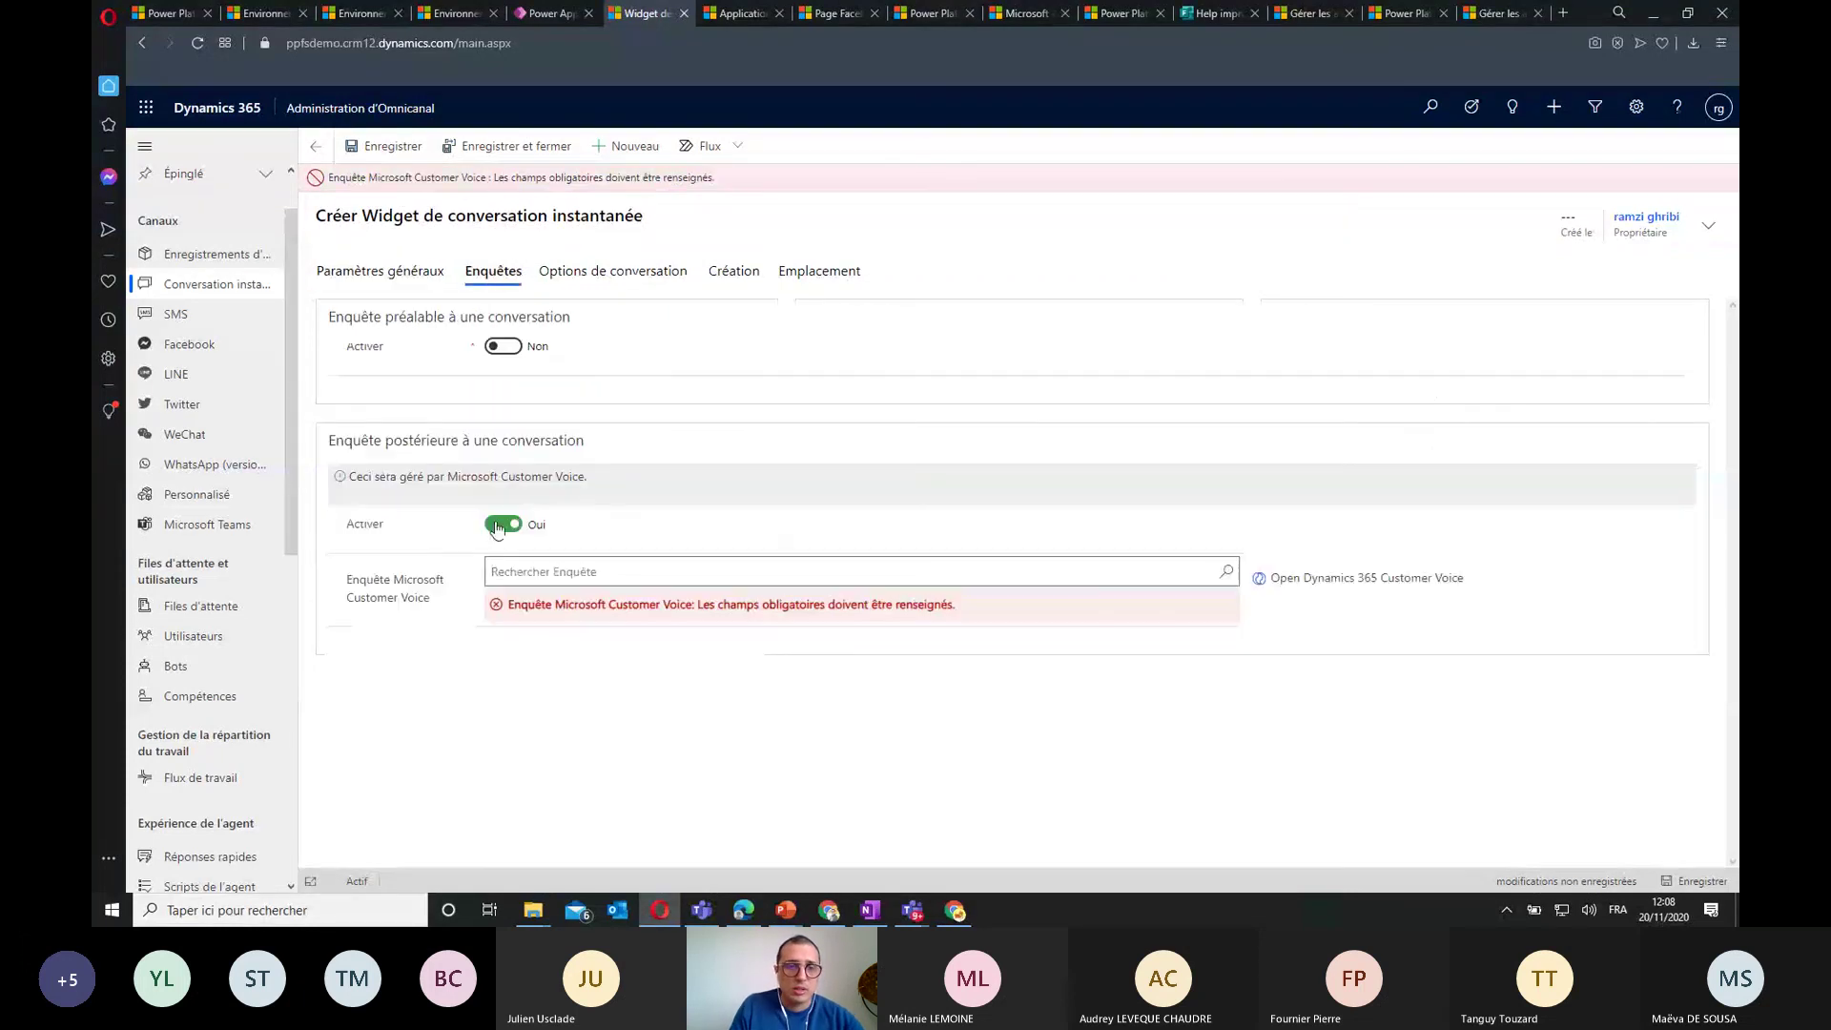
{"action": "left_click", "coordinate": [500, 525]}
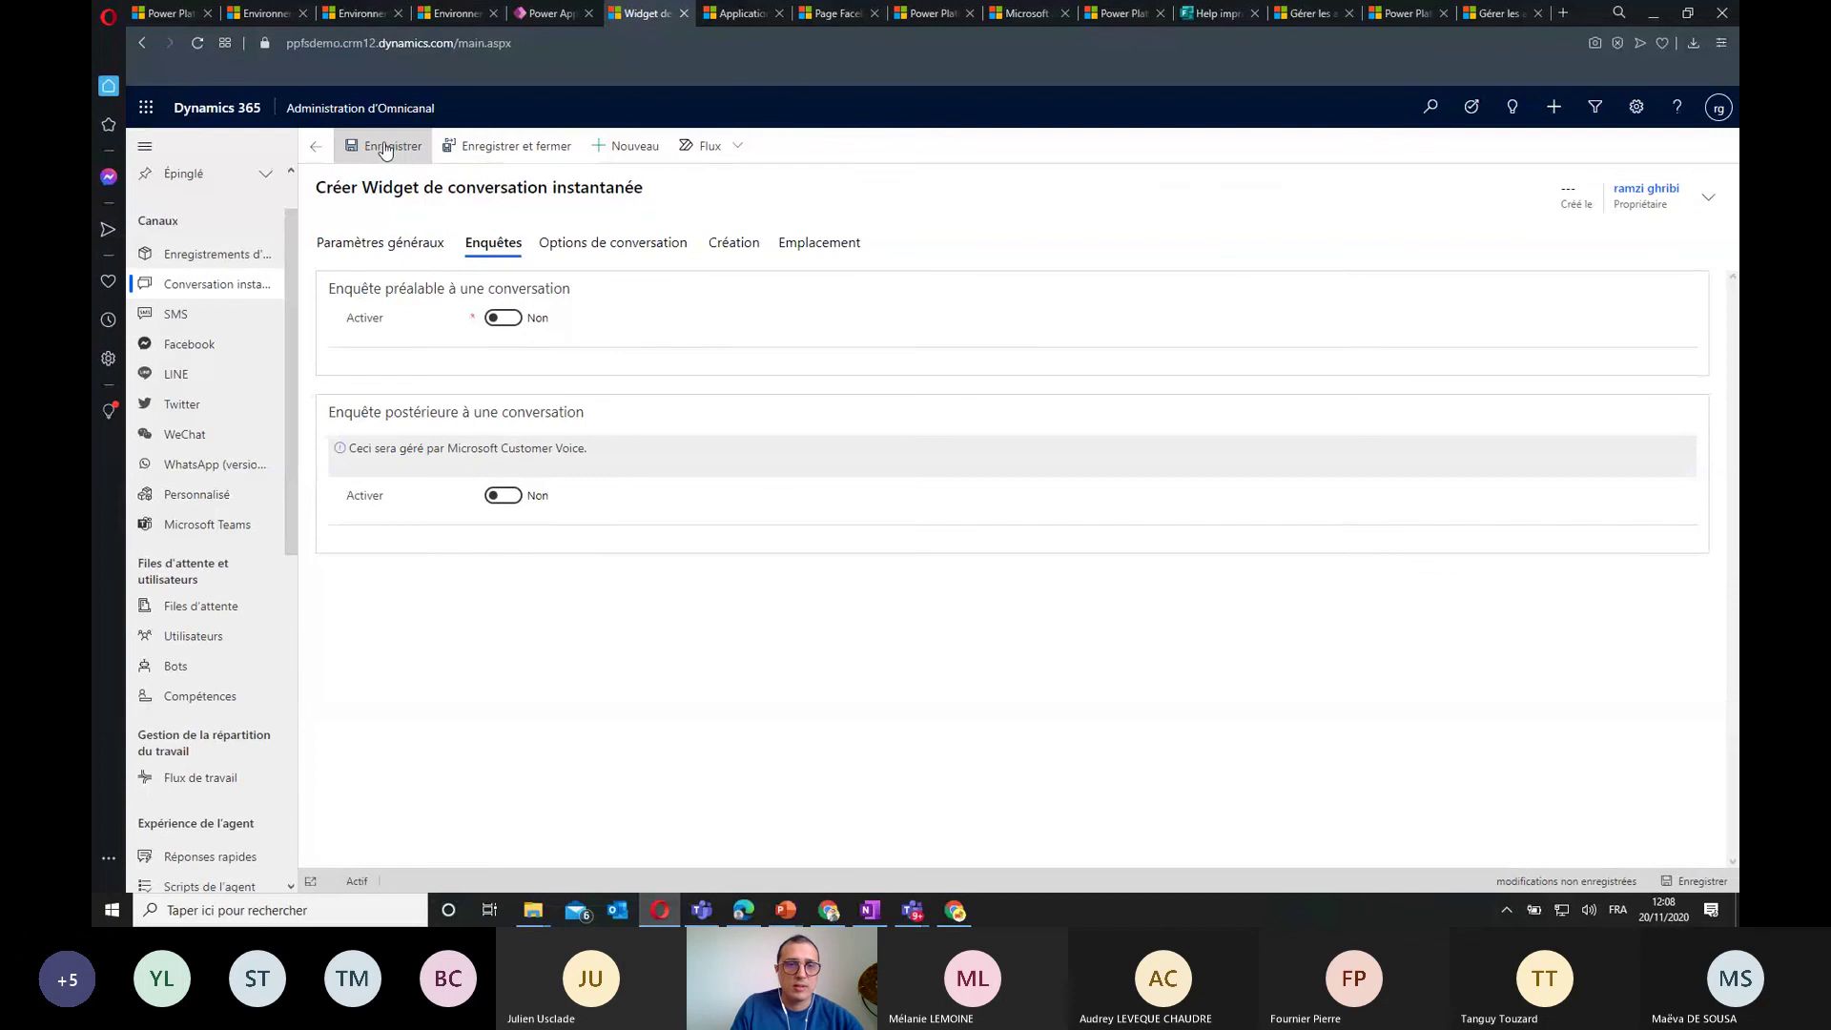
Save the PPFS 2020 CHat widget and copy its code snippet from the general settings
{"action": "left_click", "coordinate": [386, 148]}
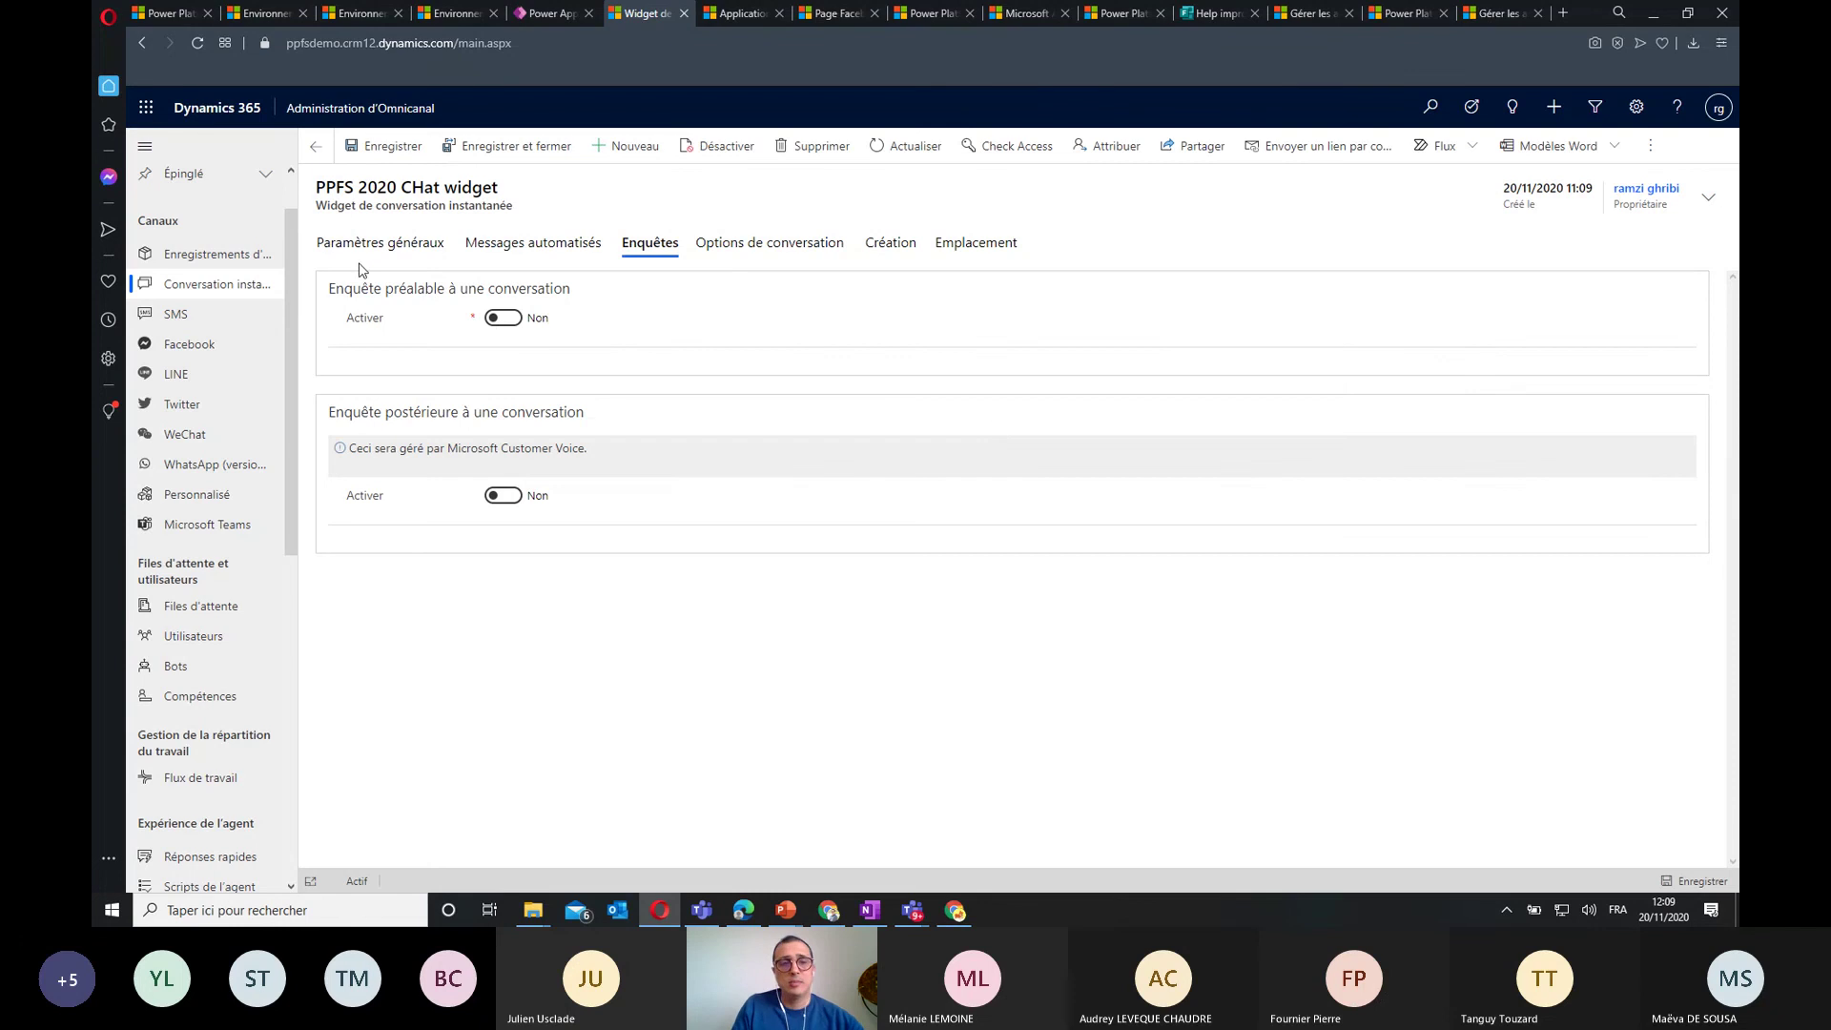
{"action": "left_click", "coordinate": [360, 246]}
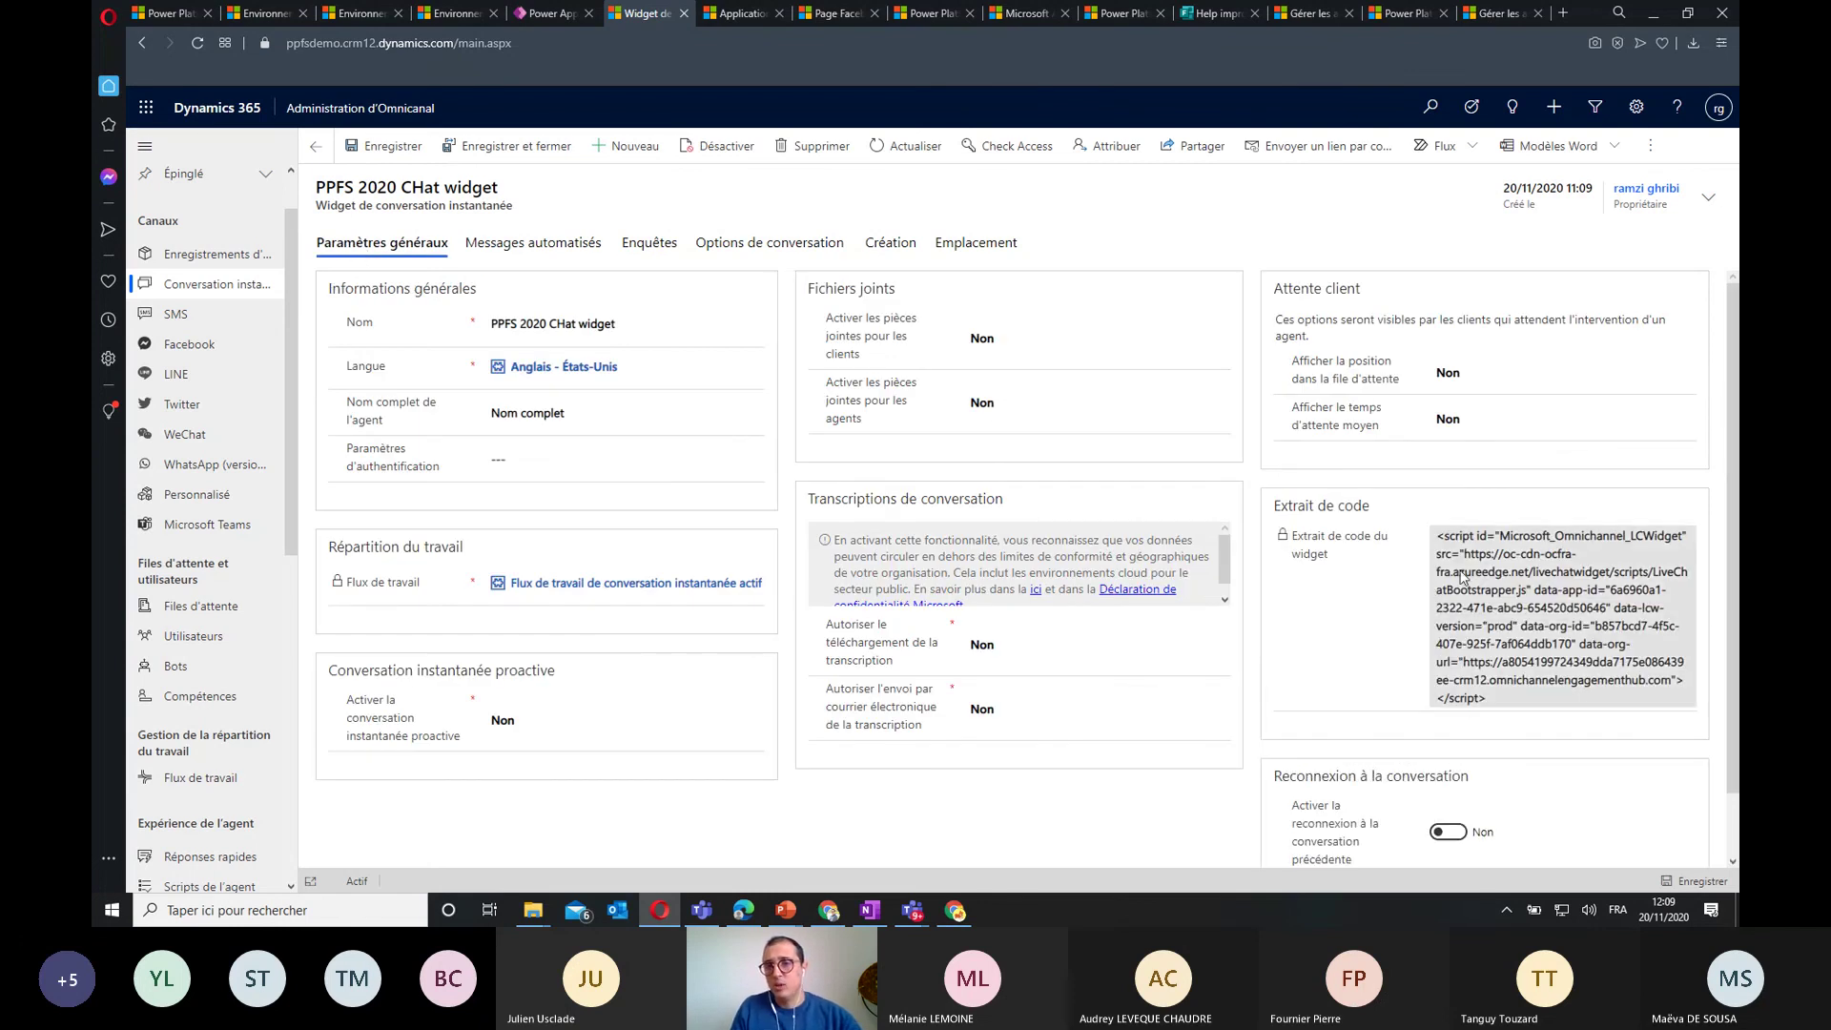
{"action": "left_click_drag", "start_coordinate": [1496, 712], "coordinate": [1442, 540]}
{"action": "key", "text": "ctrl+c"}
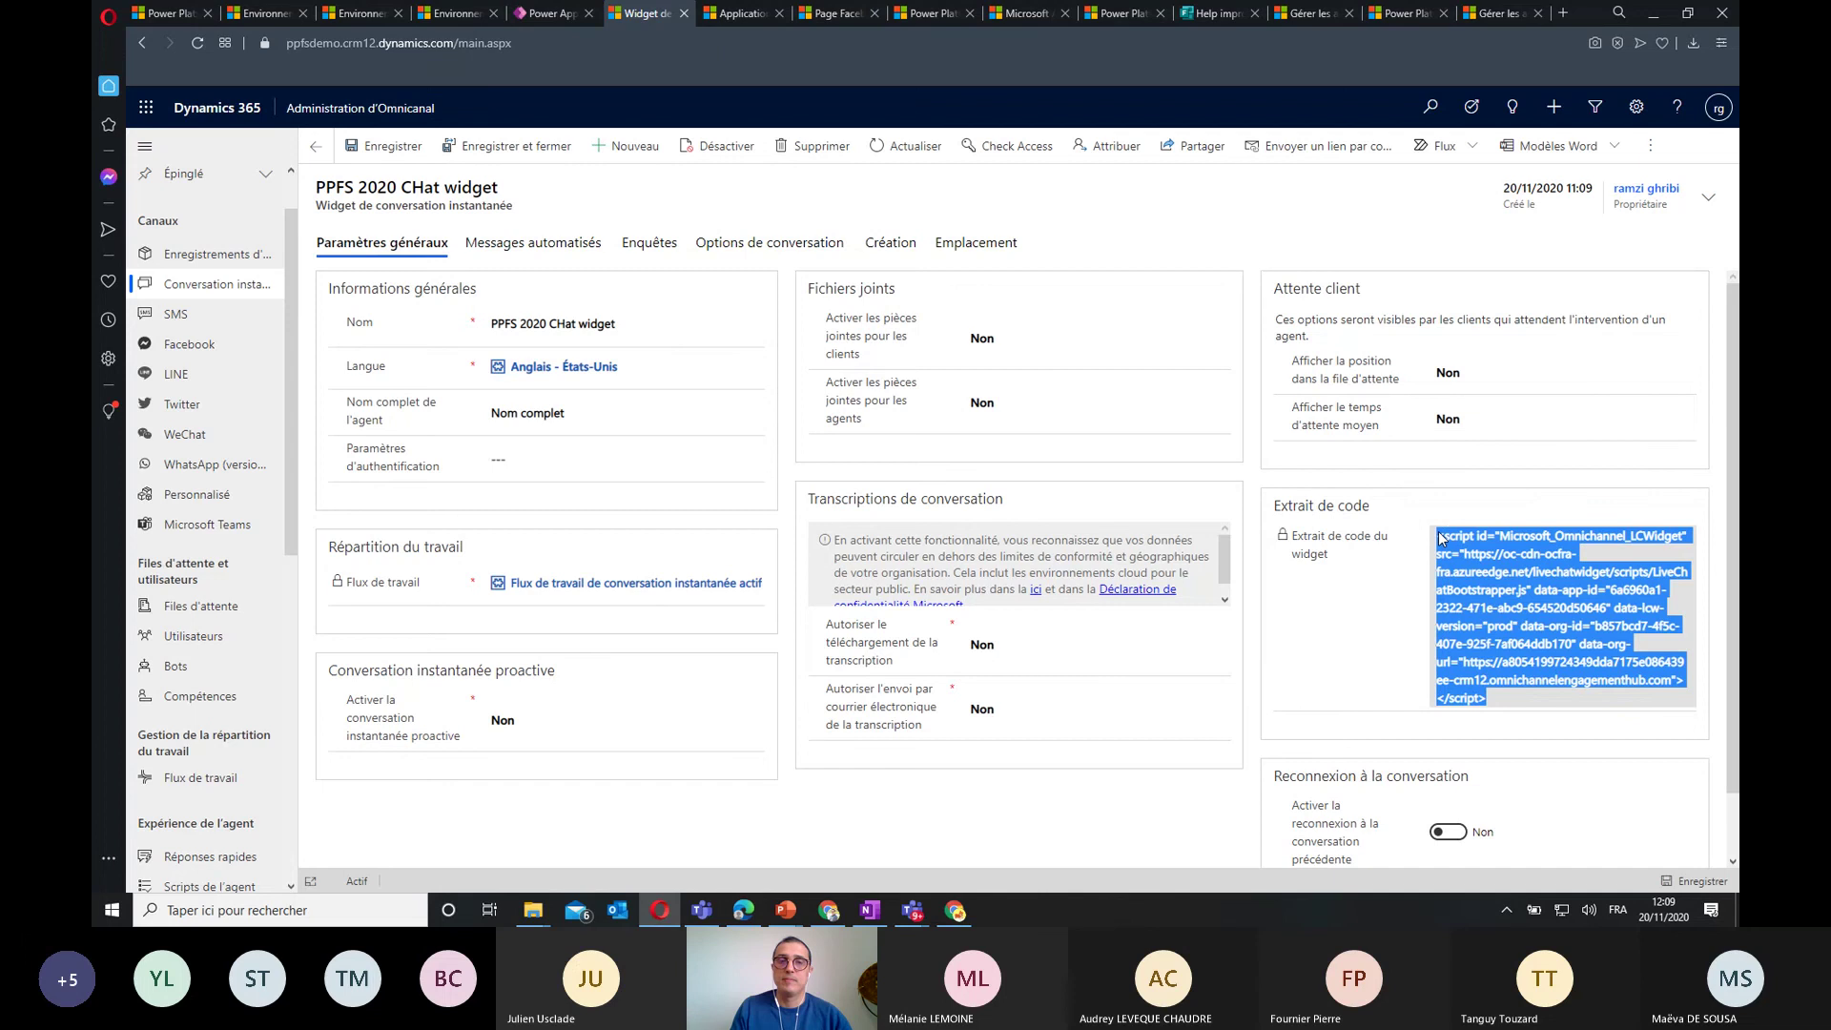
Switch to the Gestion du portail app and open the Libre-service clientèle website record
{"action": "left_click", "coordinate": [354, 108]}
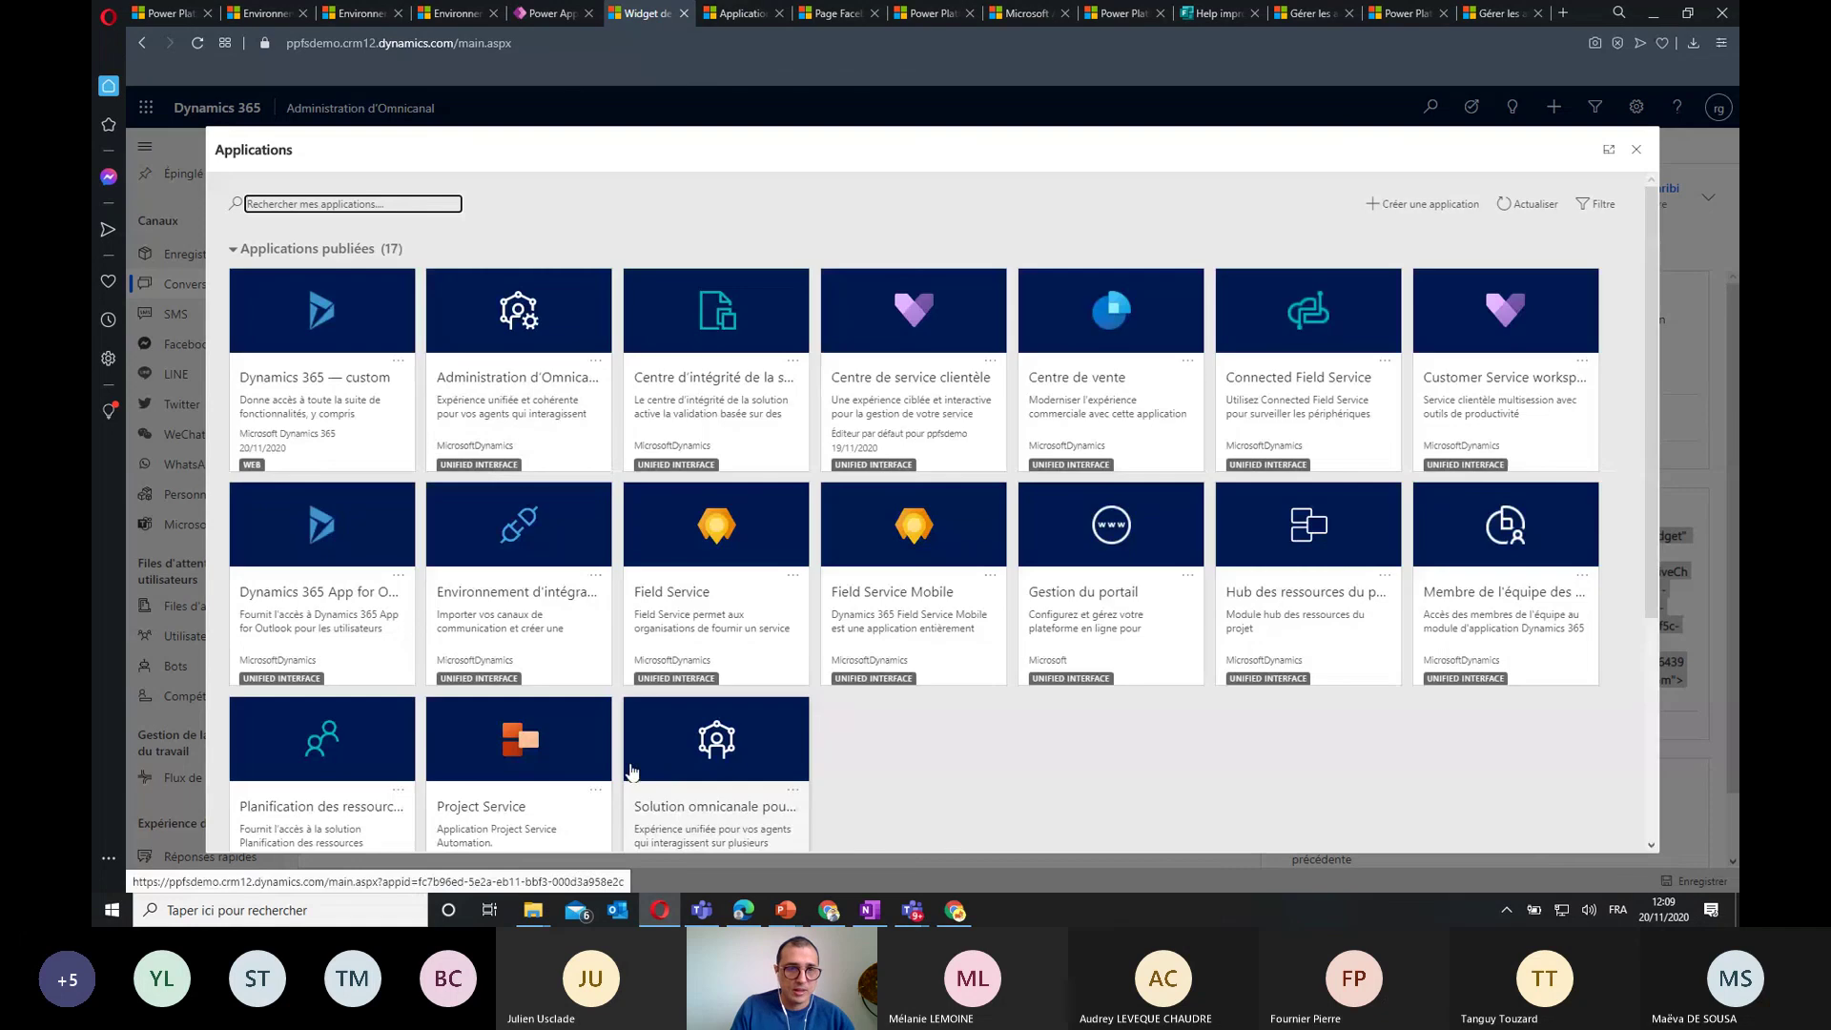
{"action": "left_click", "coordinate": [313, 209]}
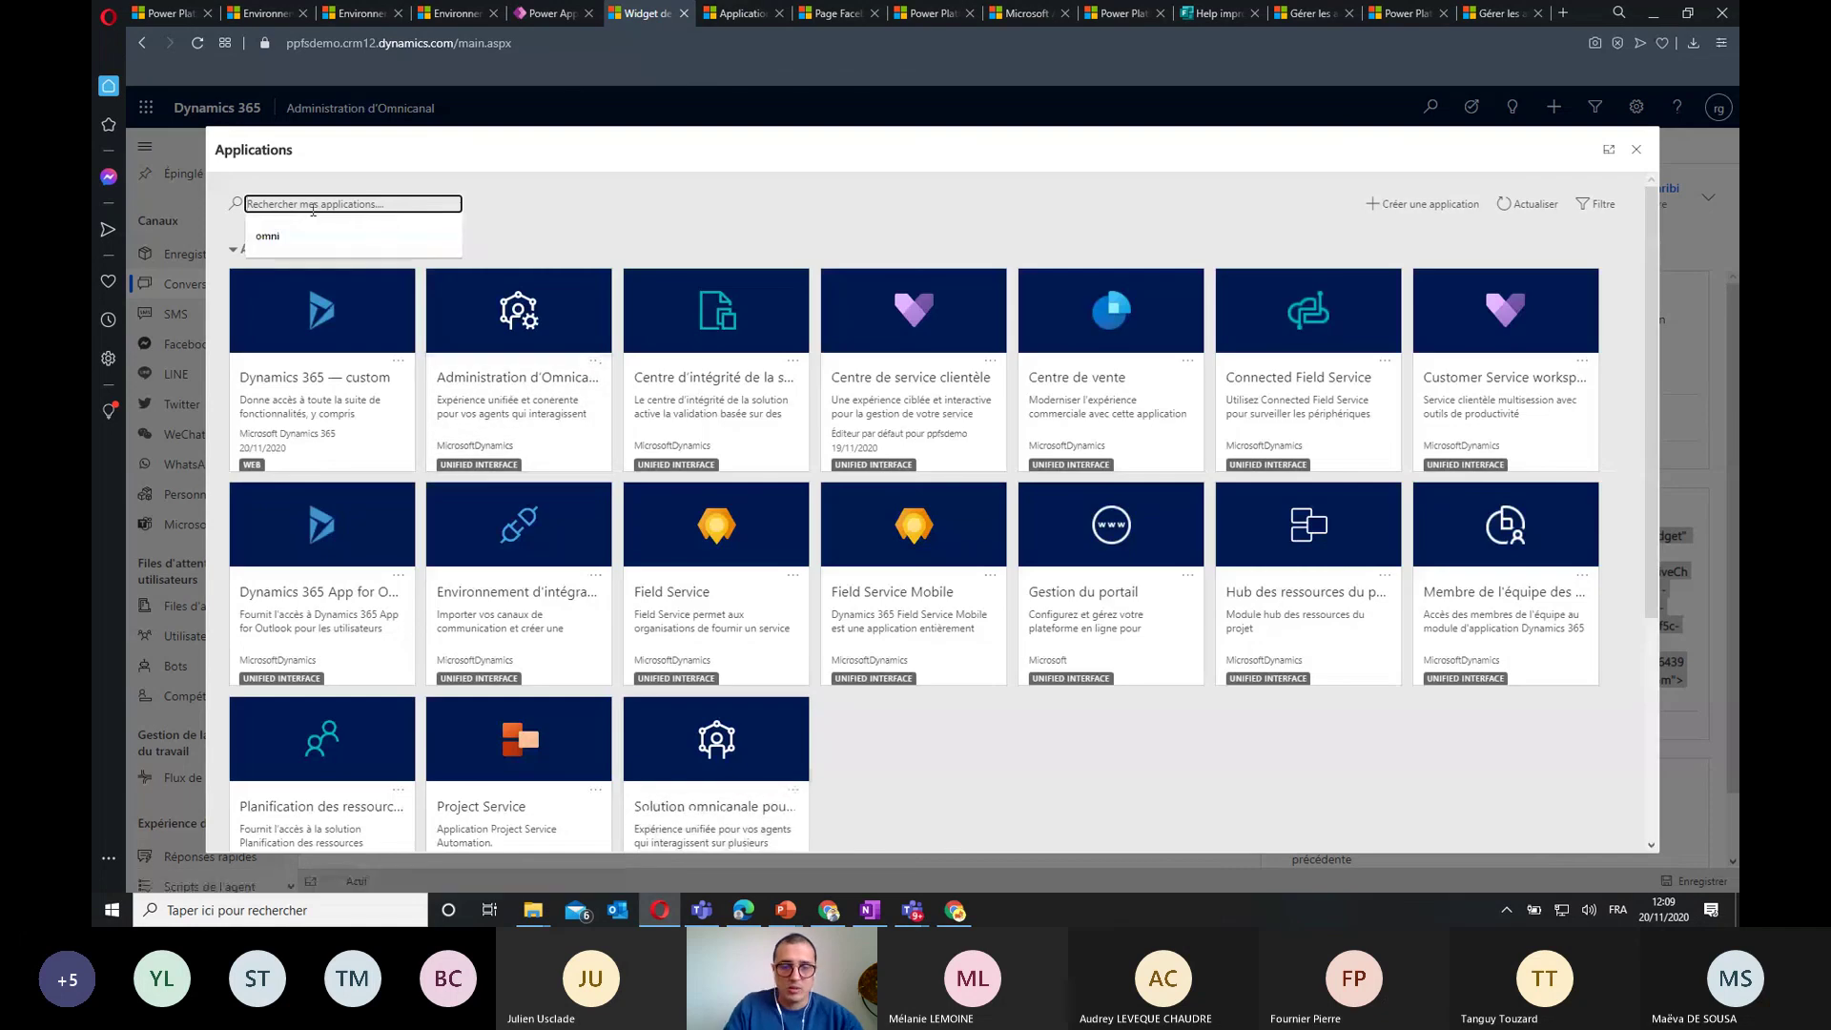
{"action": "left_click", "coordinate": [410, 235]}
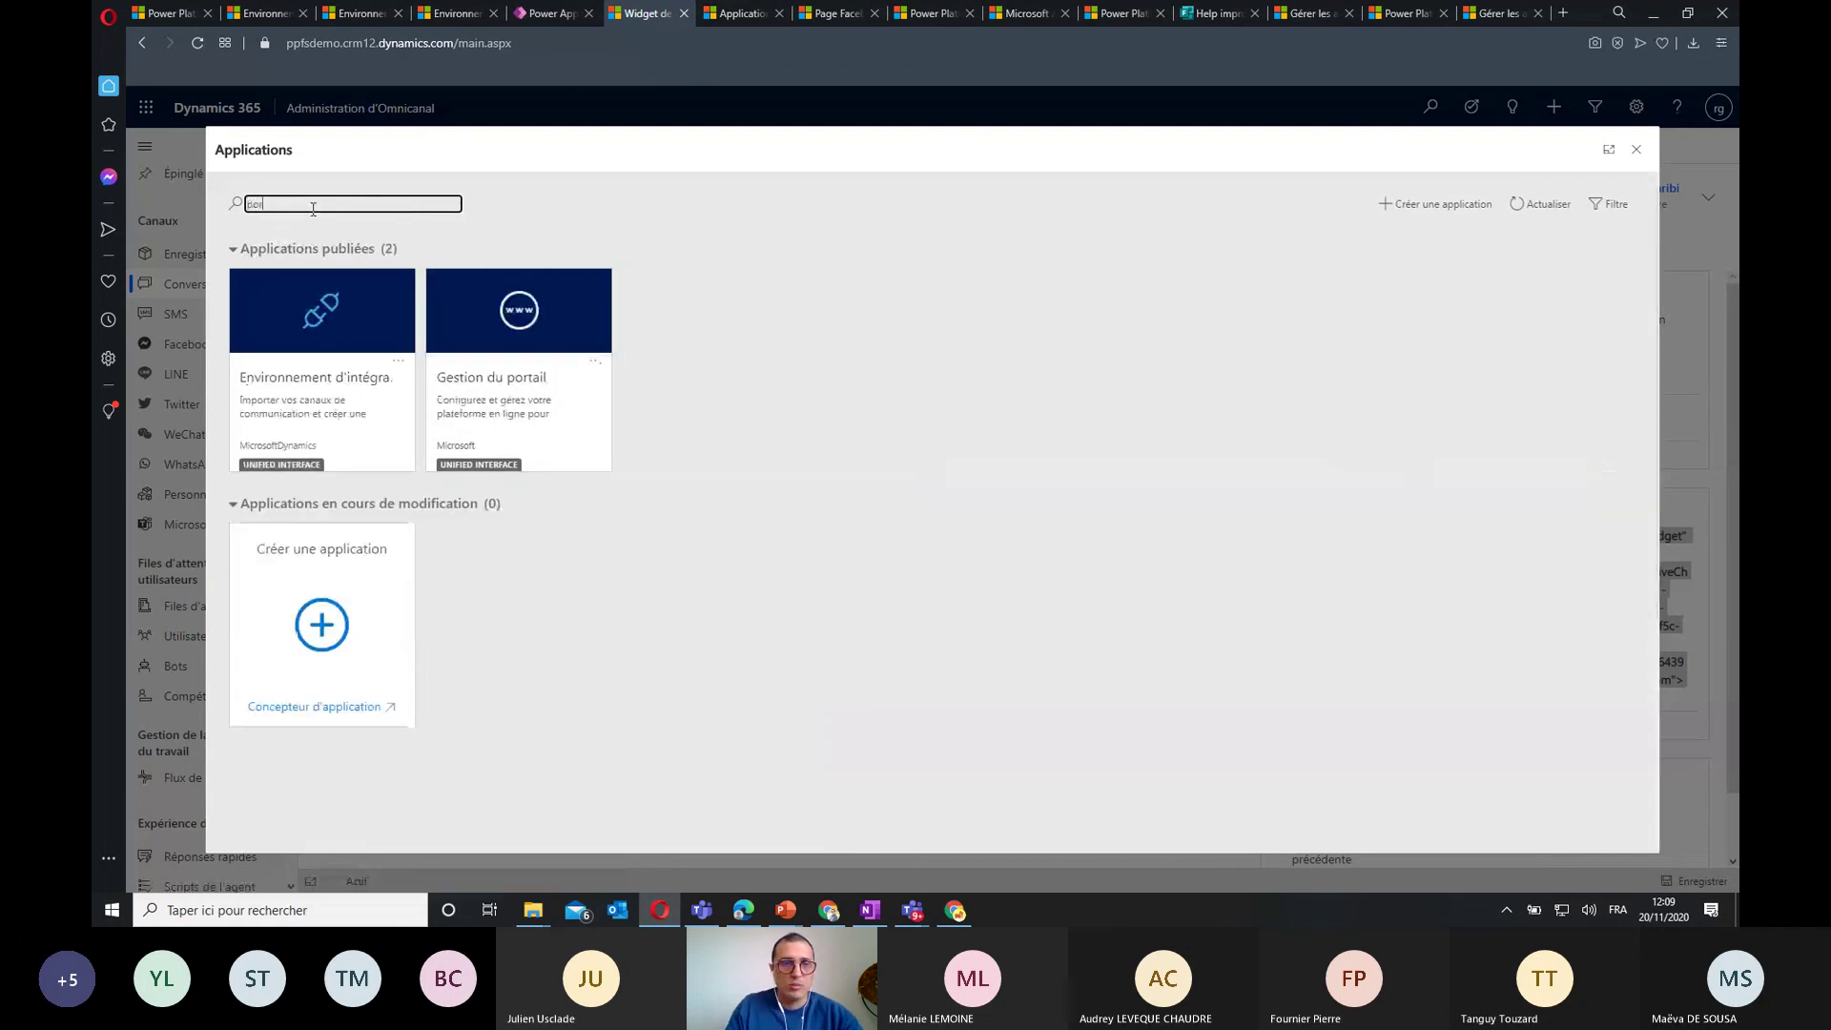
{"action": "left_click", "coordinate": [548, 426]}
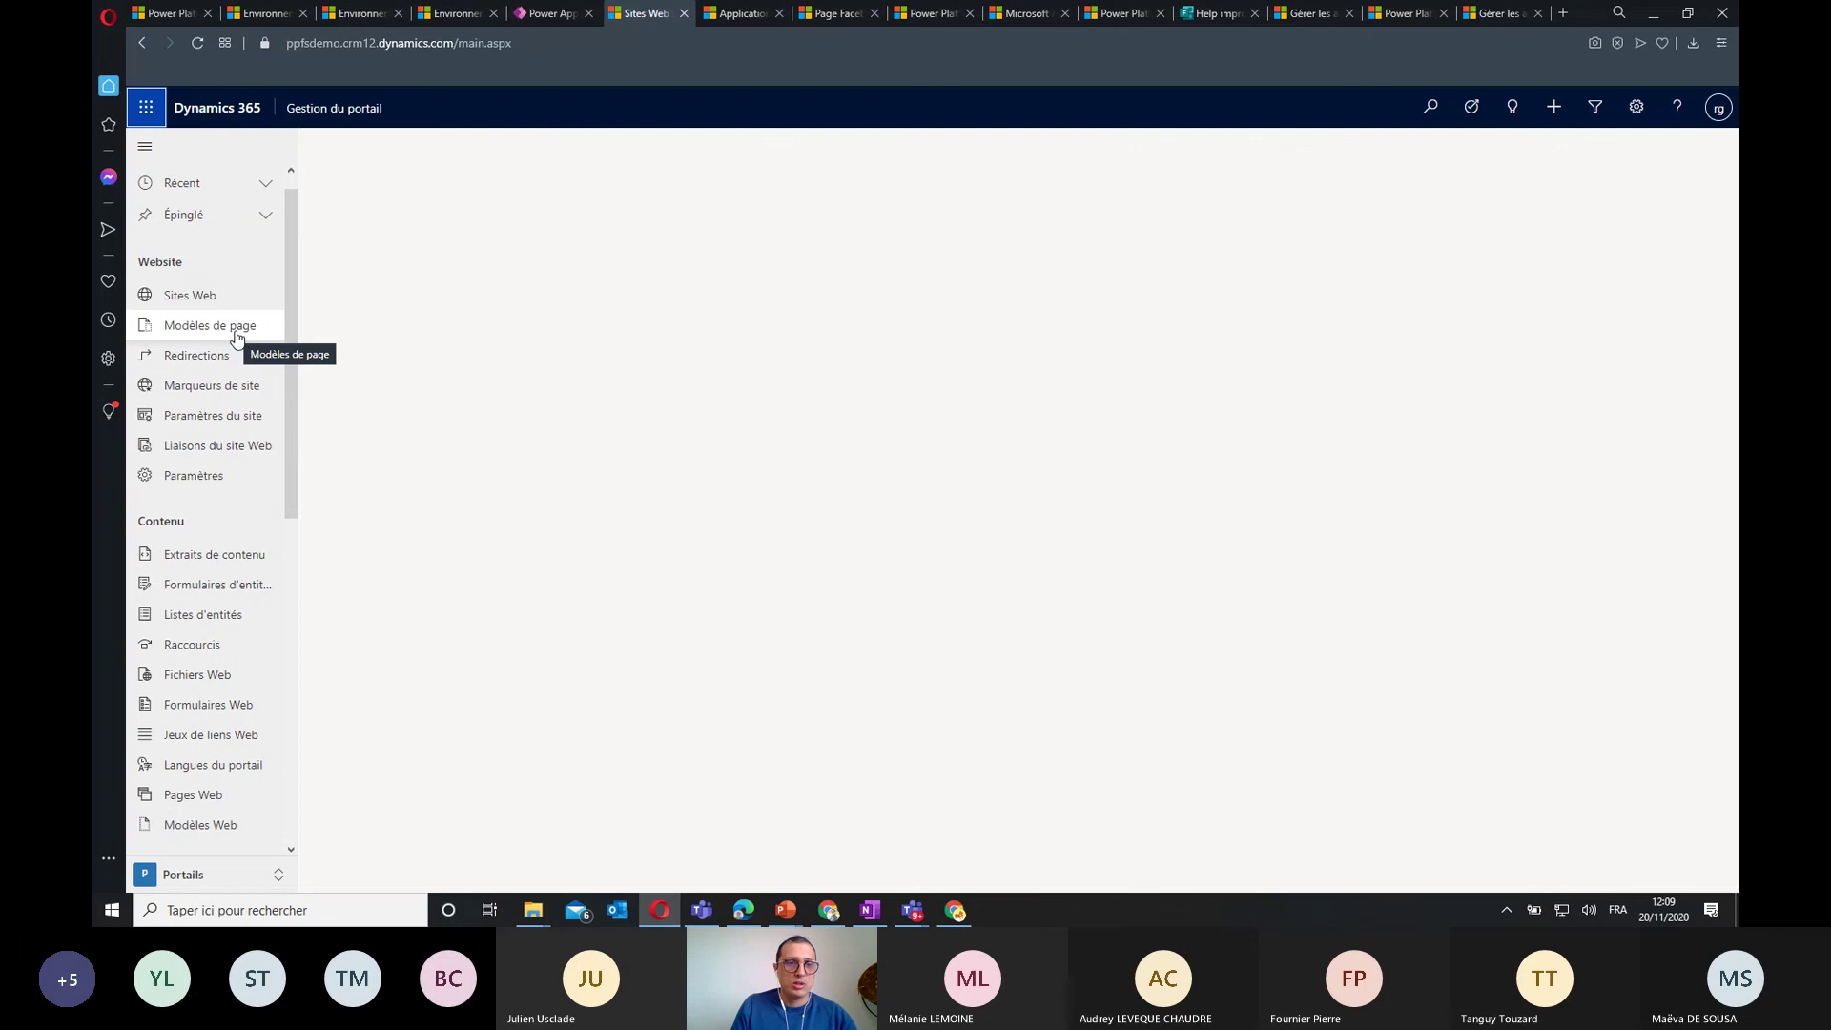
{"action": "left_click", "coordinate": [222, 307]}
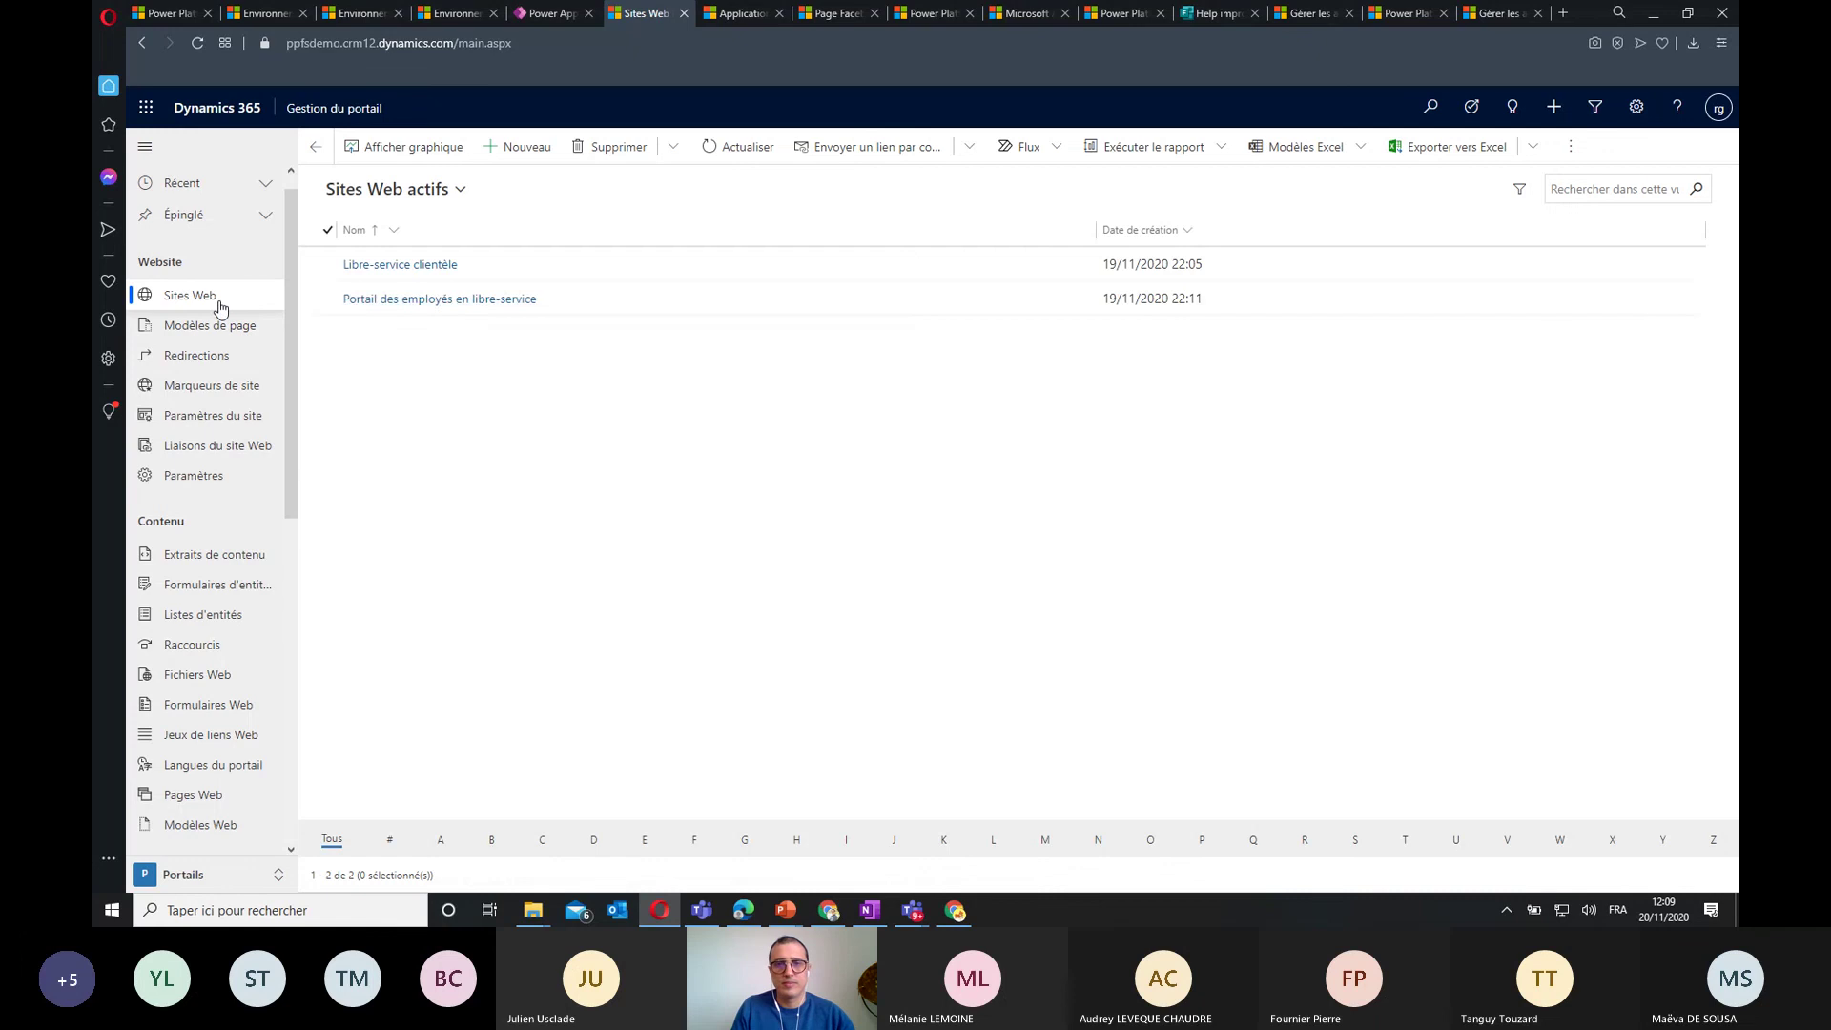
{"action": "double_click", "coordinate": [728, 274]}
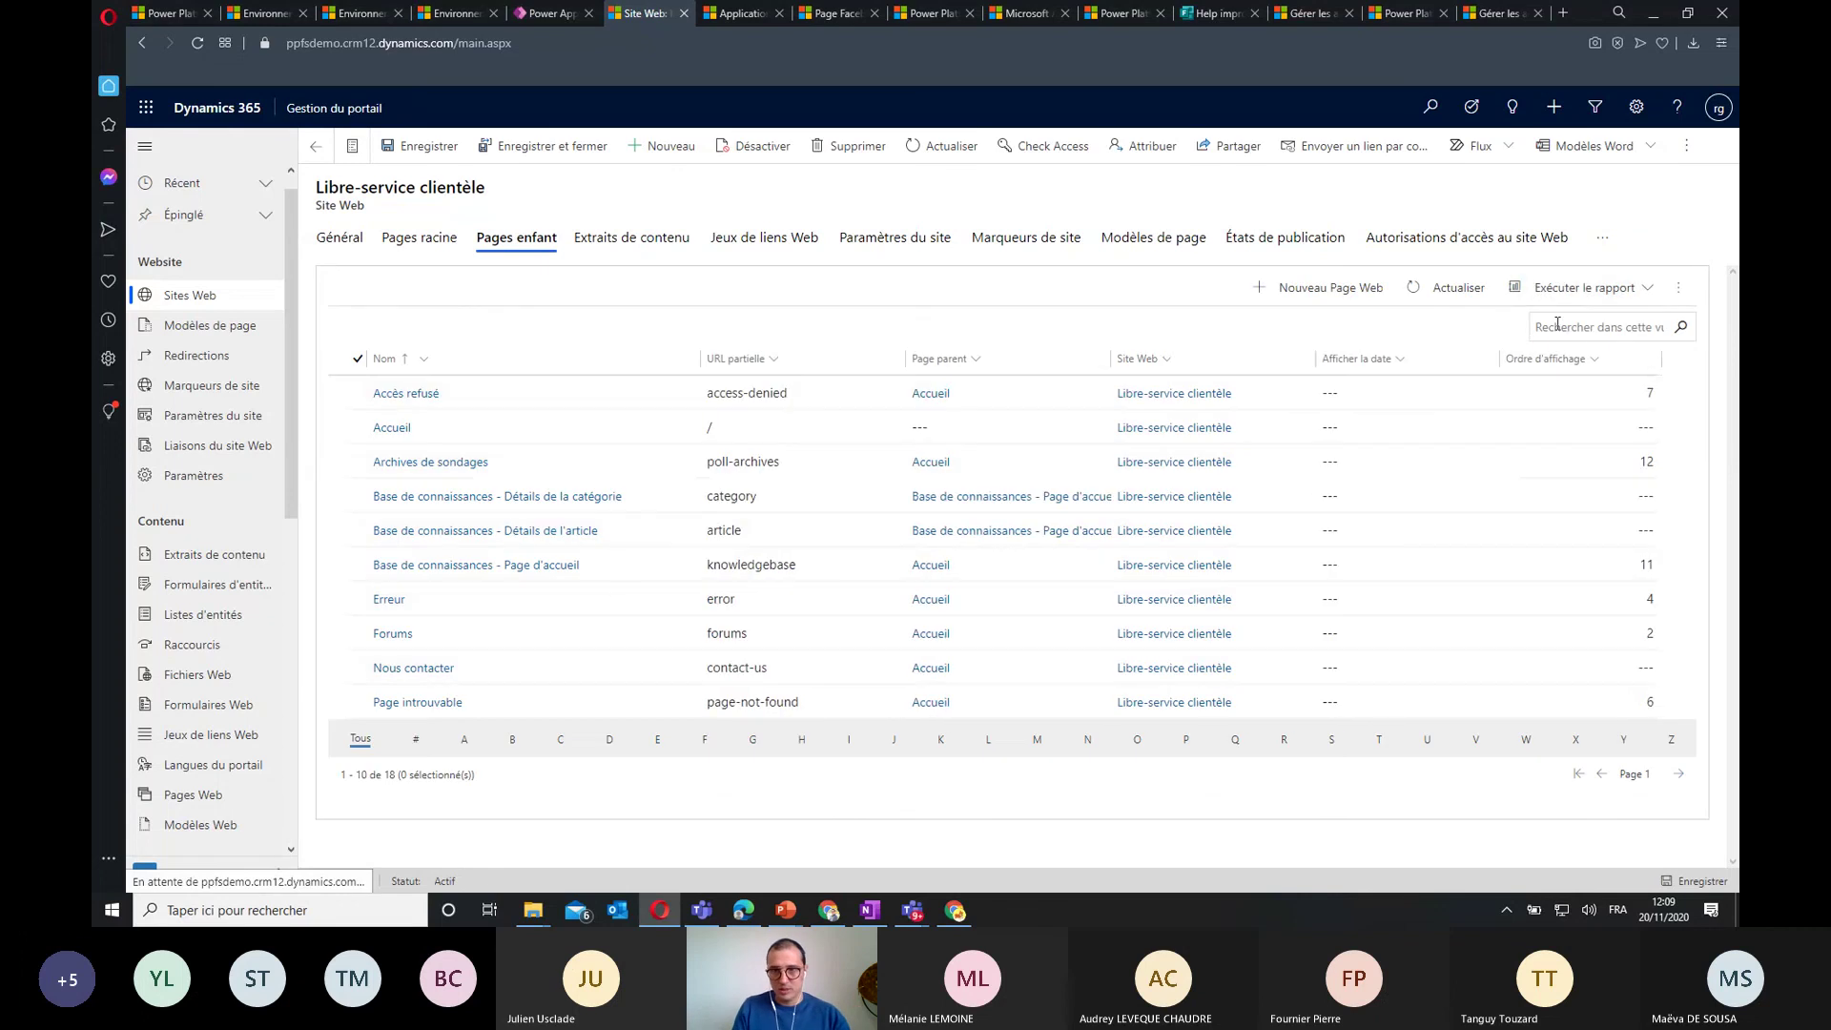
Search the child pages of the Libre-service clientèle website for "chat"
{"action": "left_click", "coordinate": [1558, 326]}
{"action": "type", "text": "chat"}
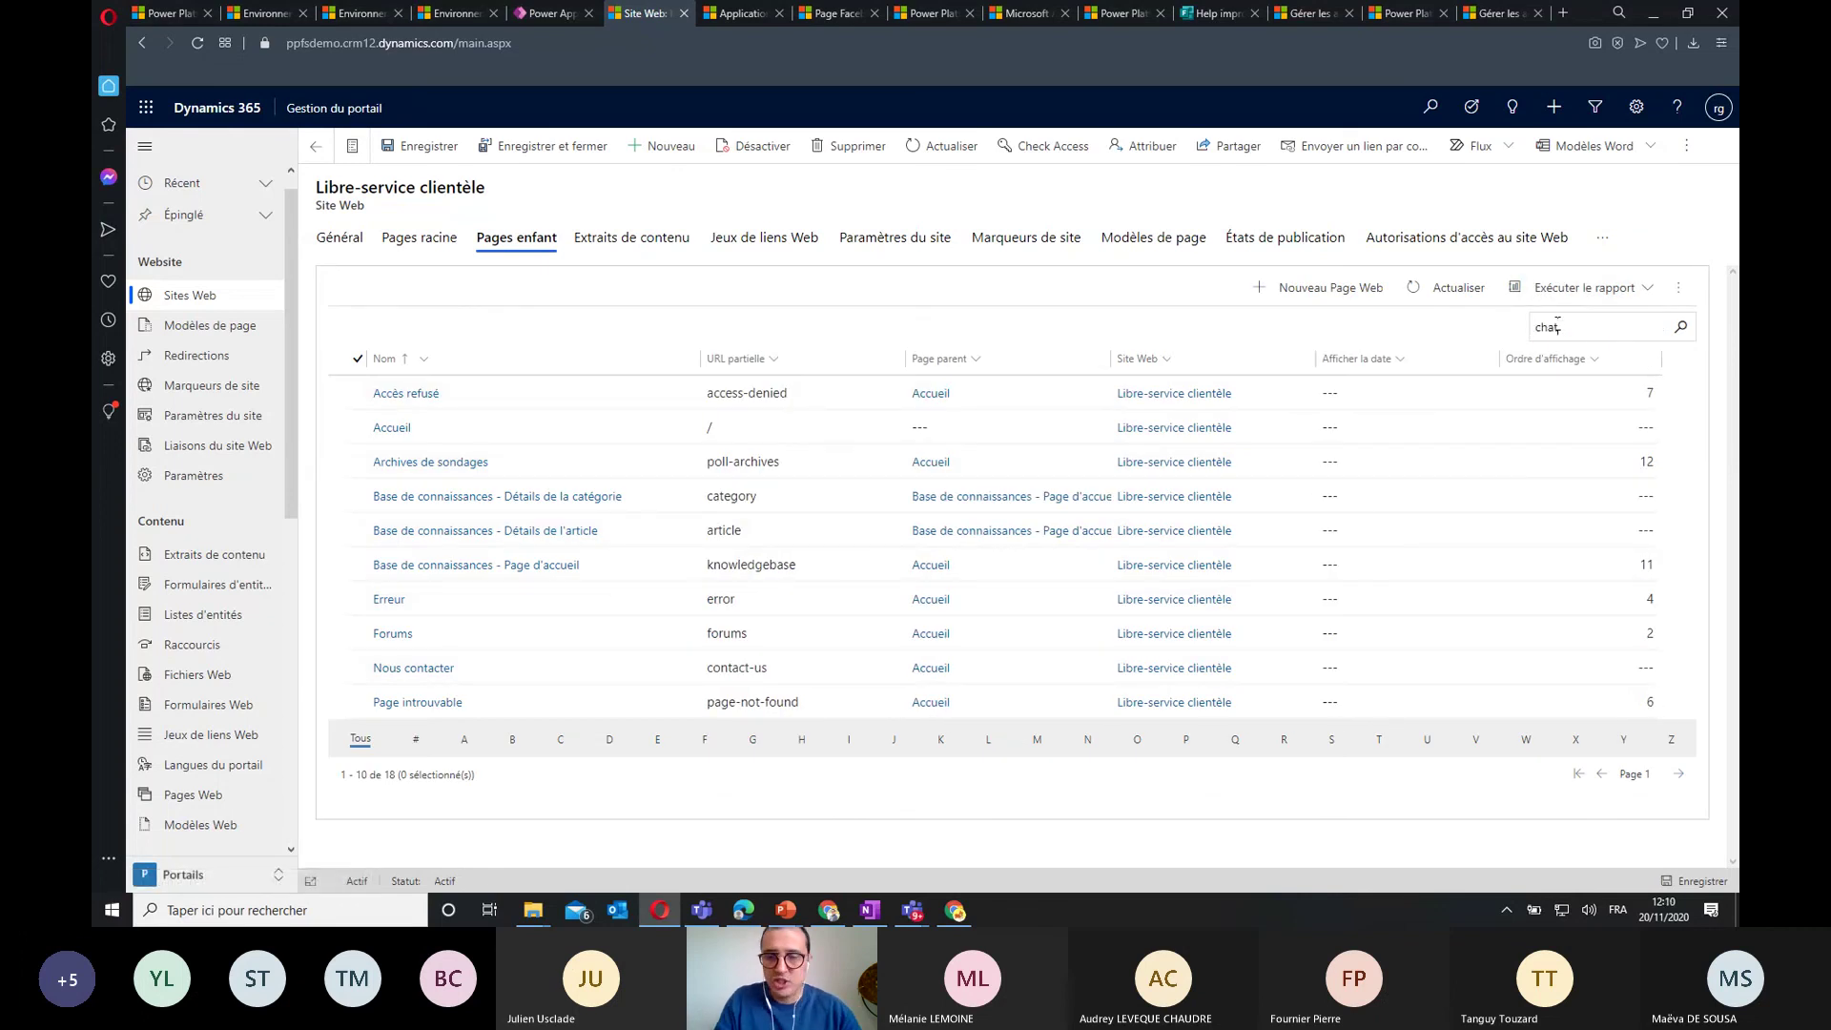
{"action": "key", "text": "Return"}
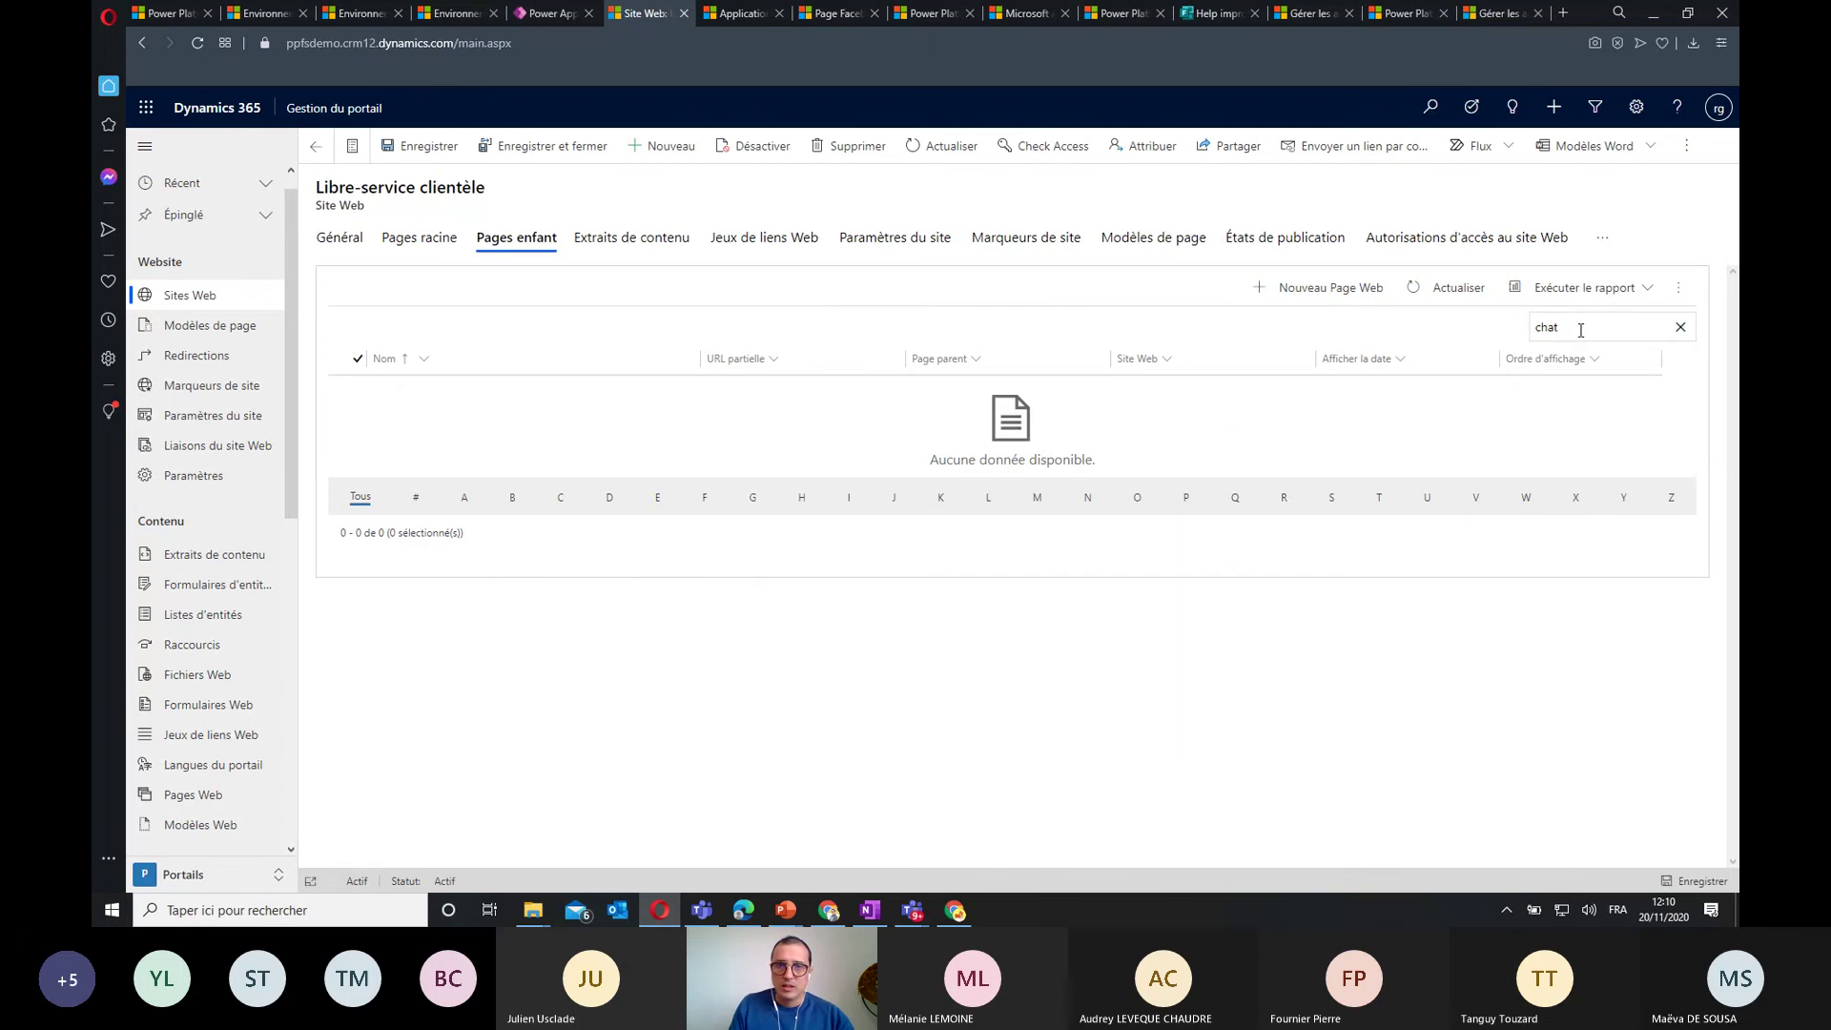
{"action": "left_click_drag", "start_coordinate": [1580, 330], "coordinate": [1515, 330]}
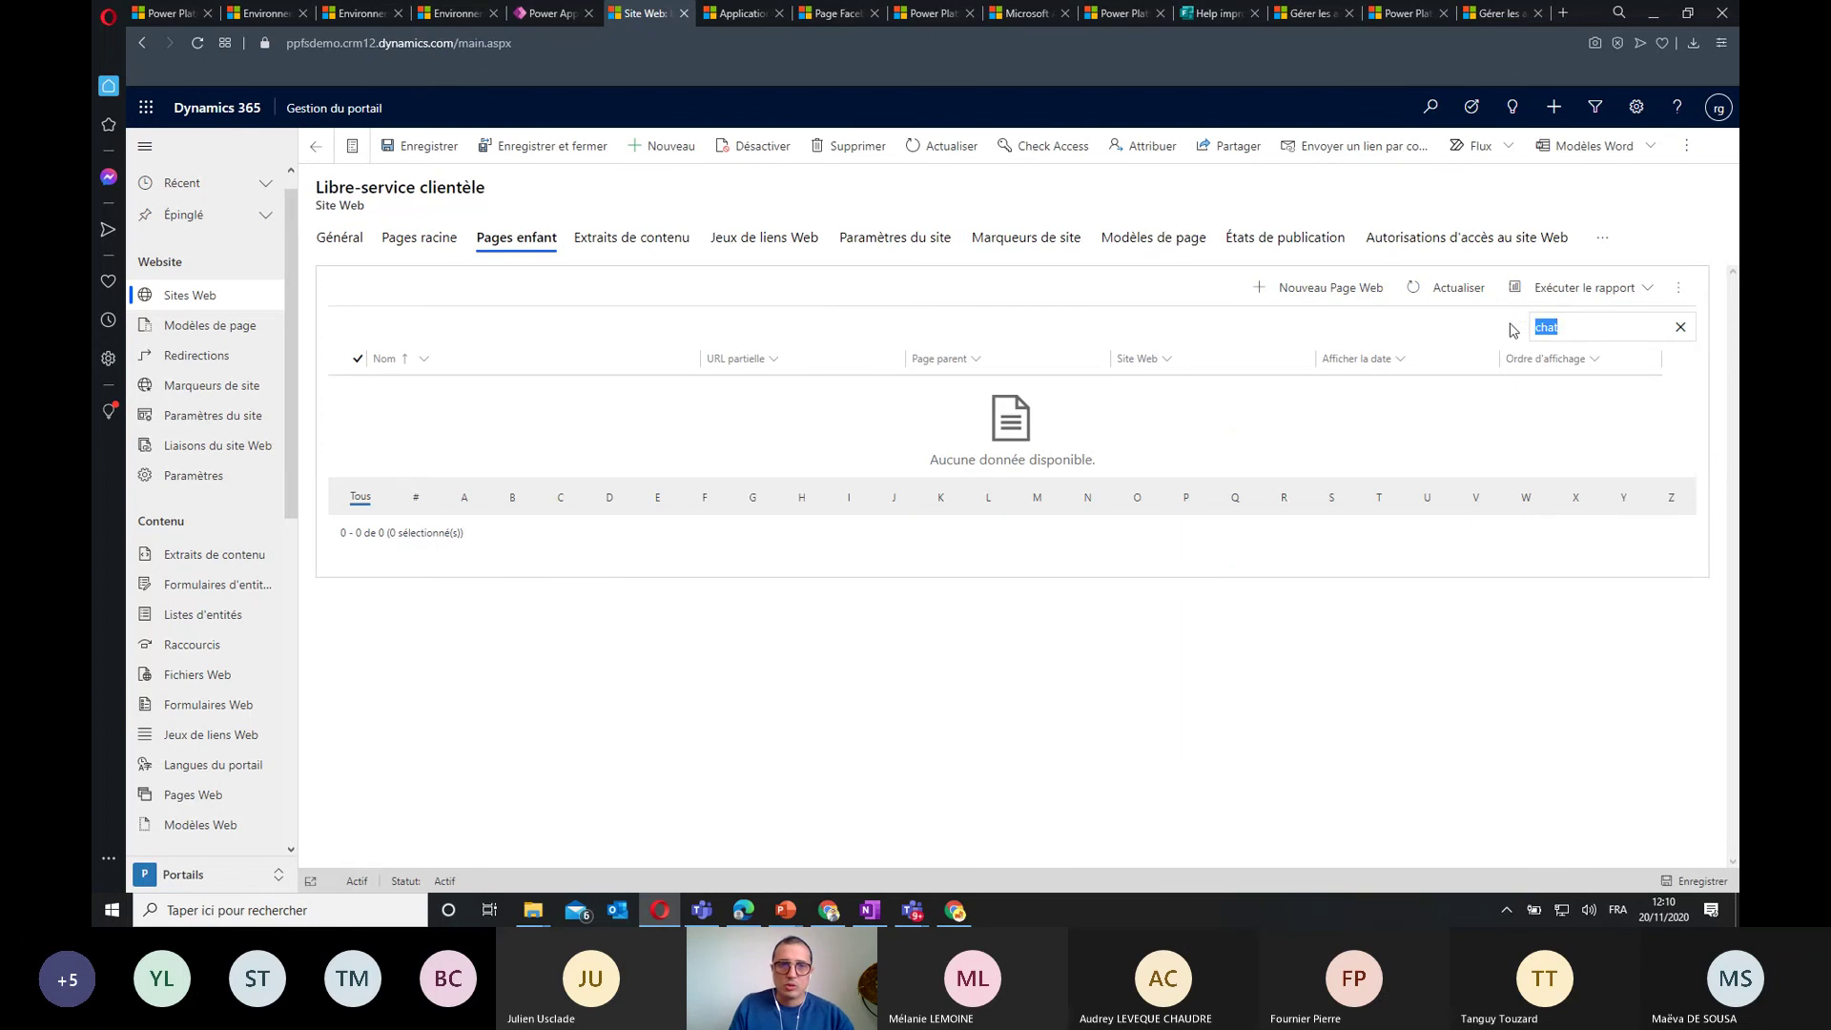
{"action": "left_click", "coordinate": [341, 246]}
{"action": "left_click", "coordinate": [520, 240]}
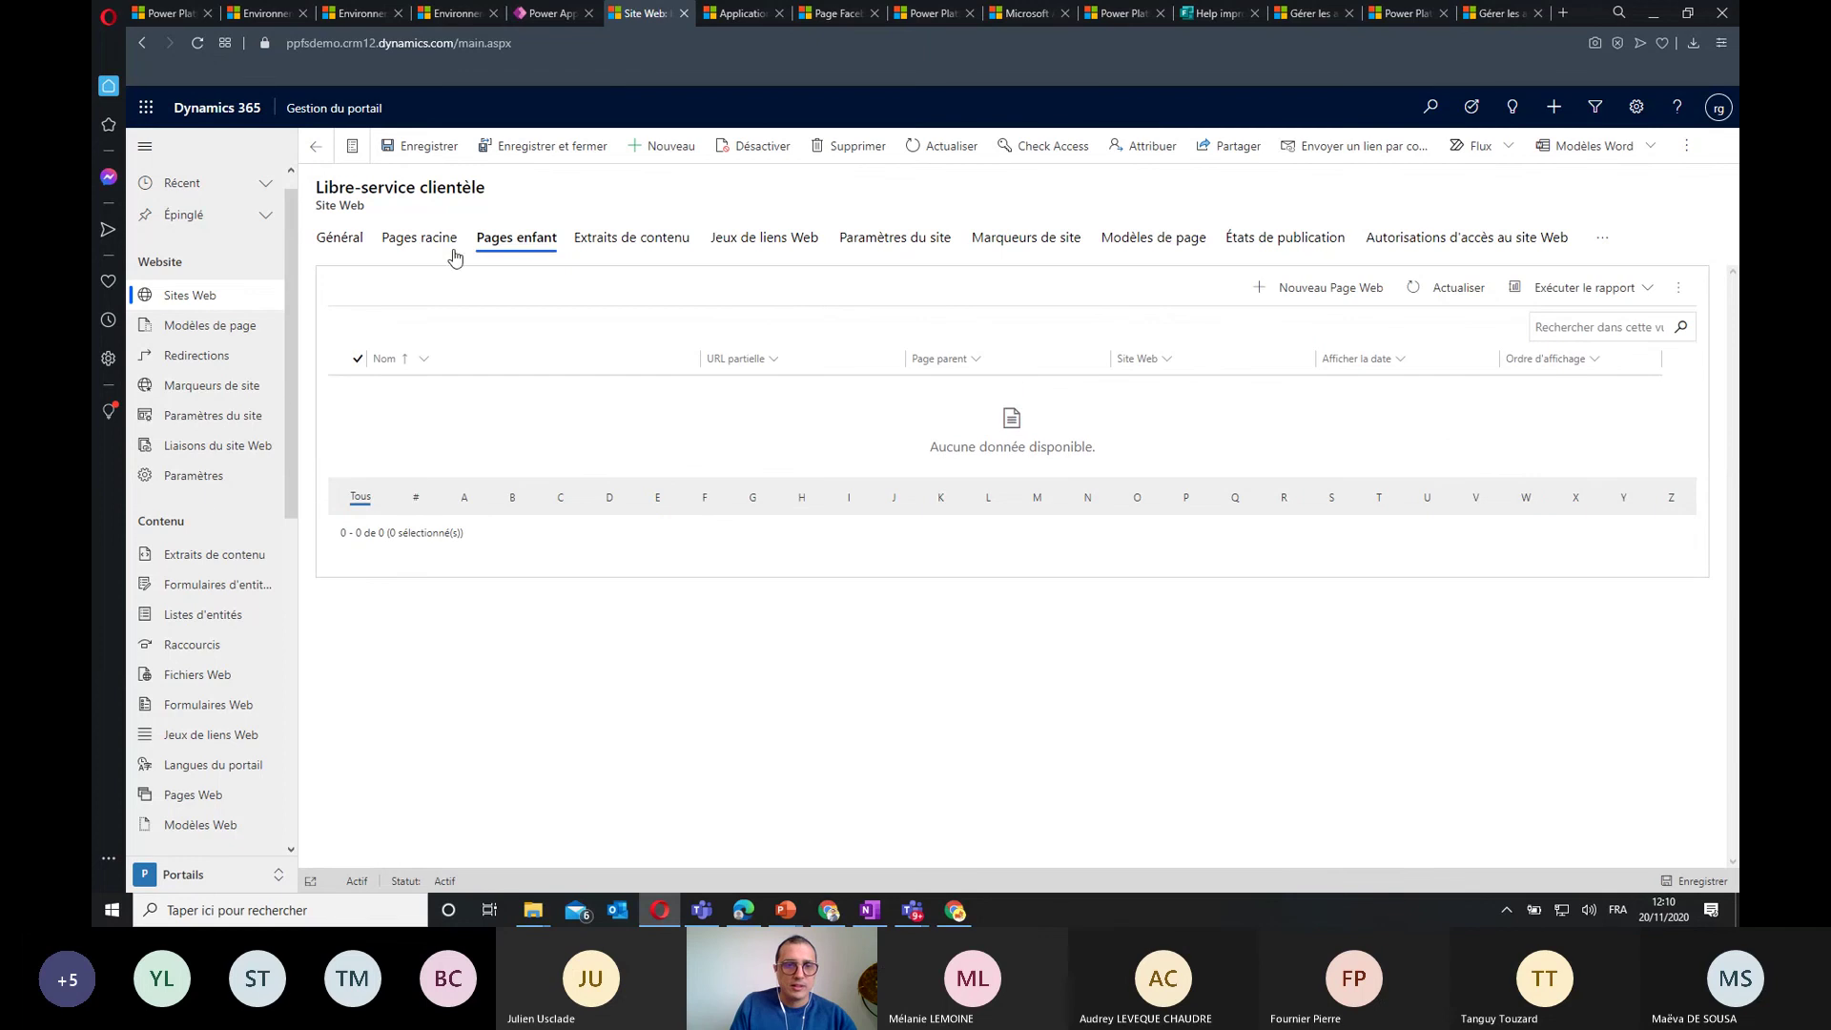
Search the portal's content snippets for "chat" and open the Chat Widget Code snippet for Libre-service clientèle
{"action": "left_click", "coordinate": [210, 563]}
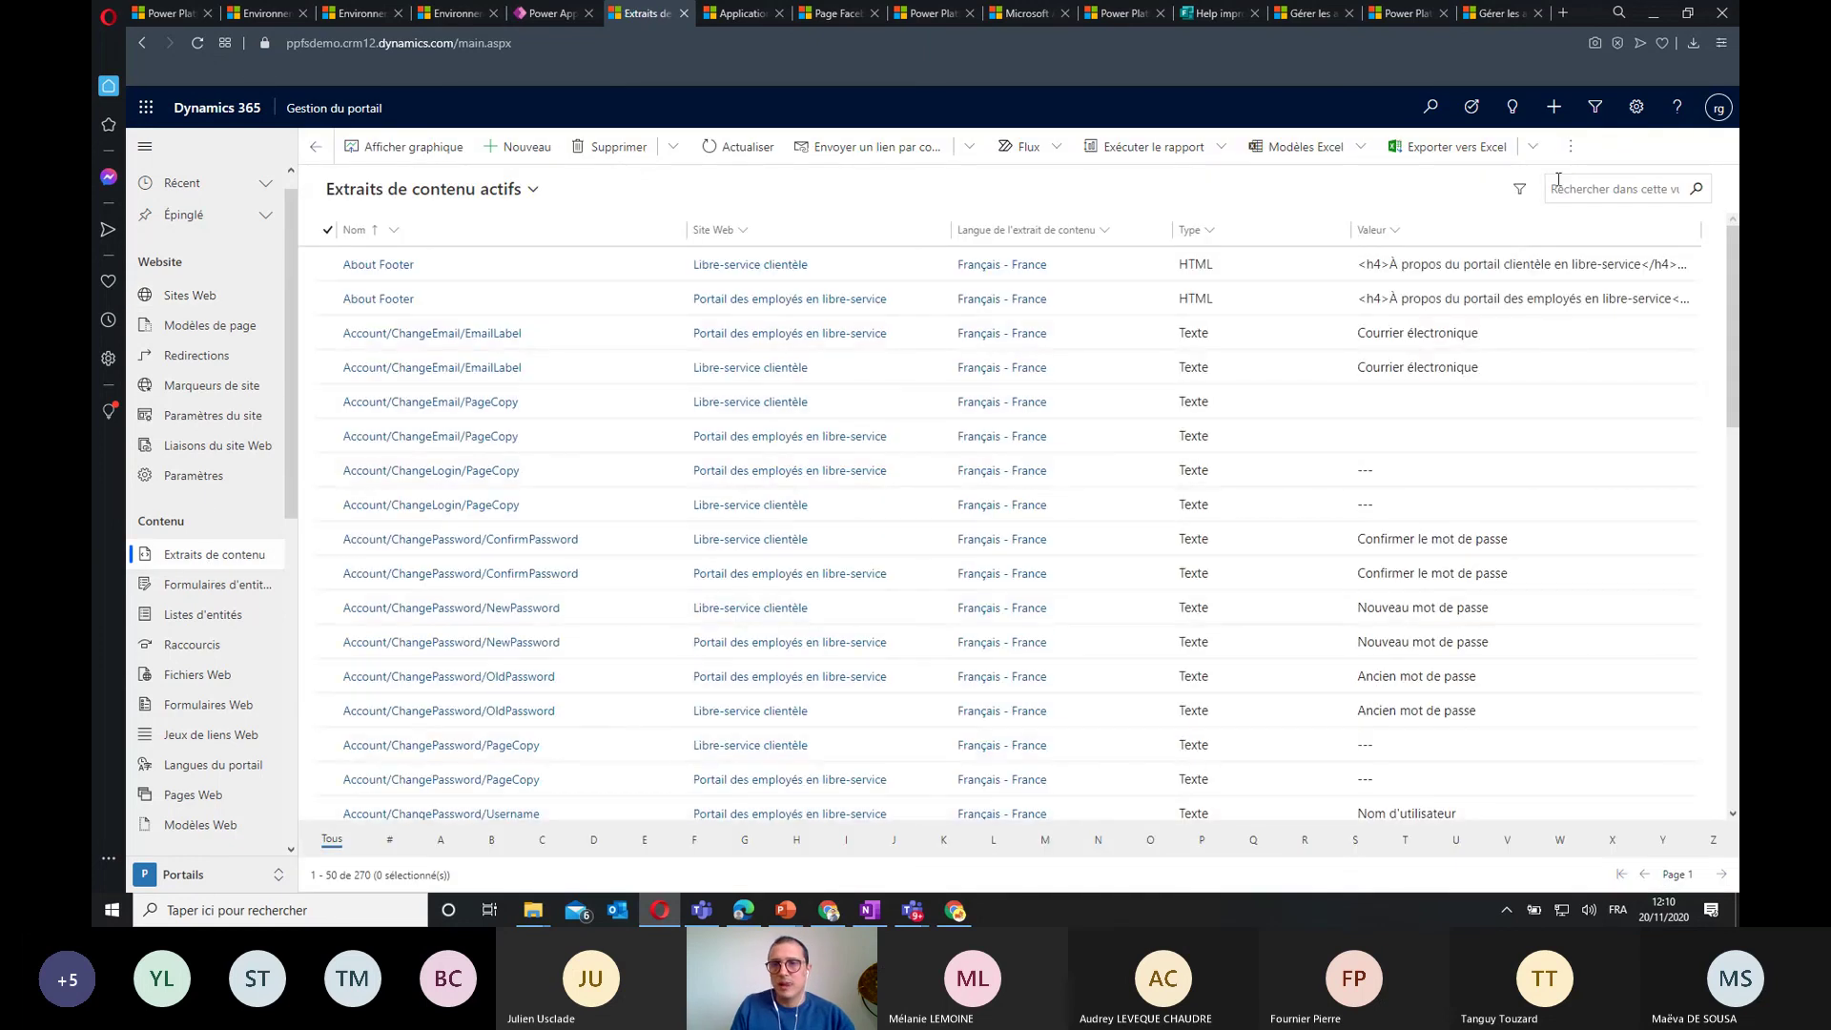
{"action": "left_click", "coordinate": [1584, 189]}
{"action": "type", "text": "chat"}
{"action": "key", "text": "Return"}
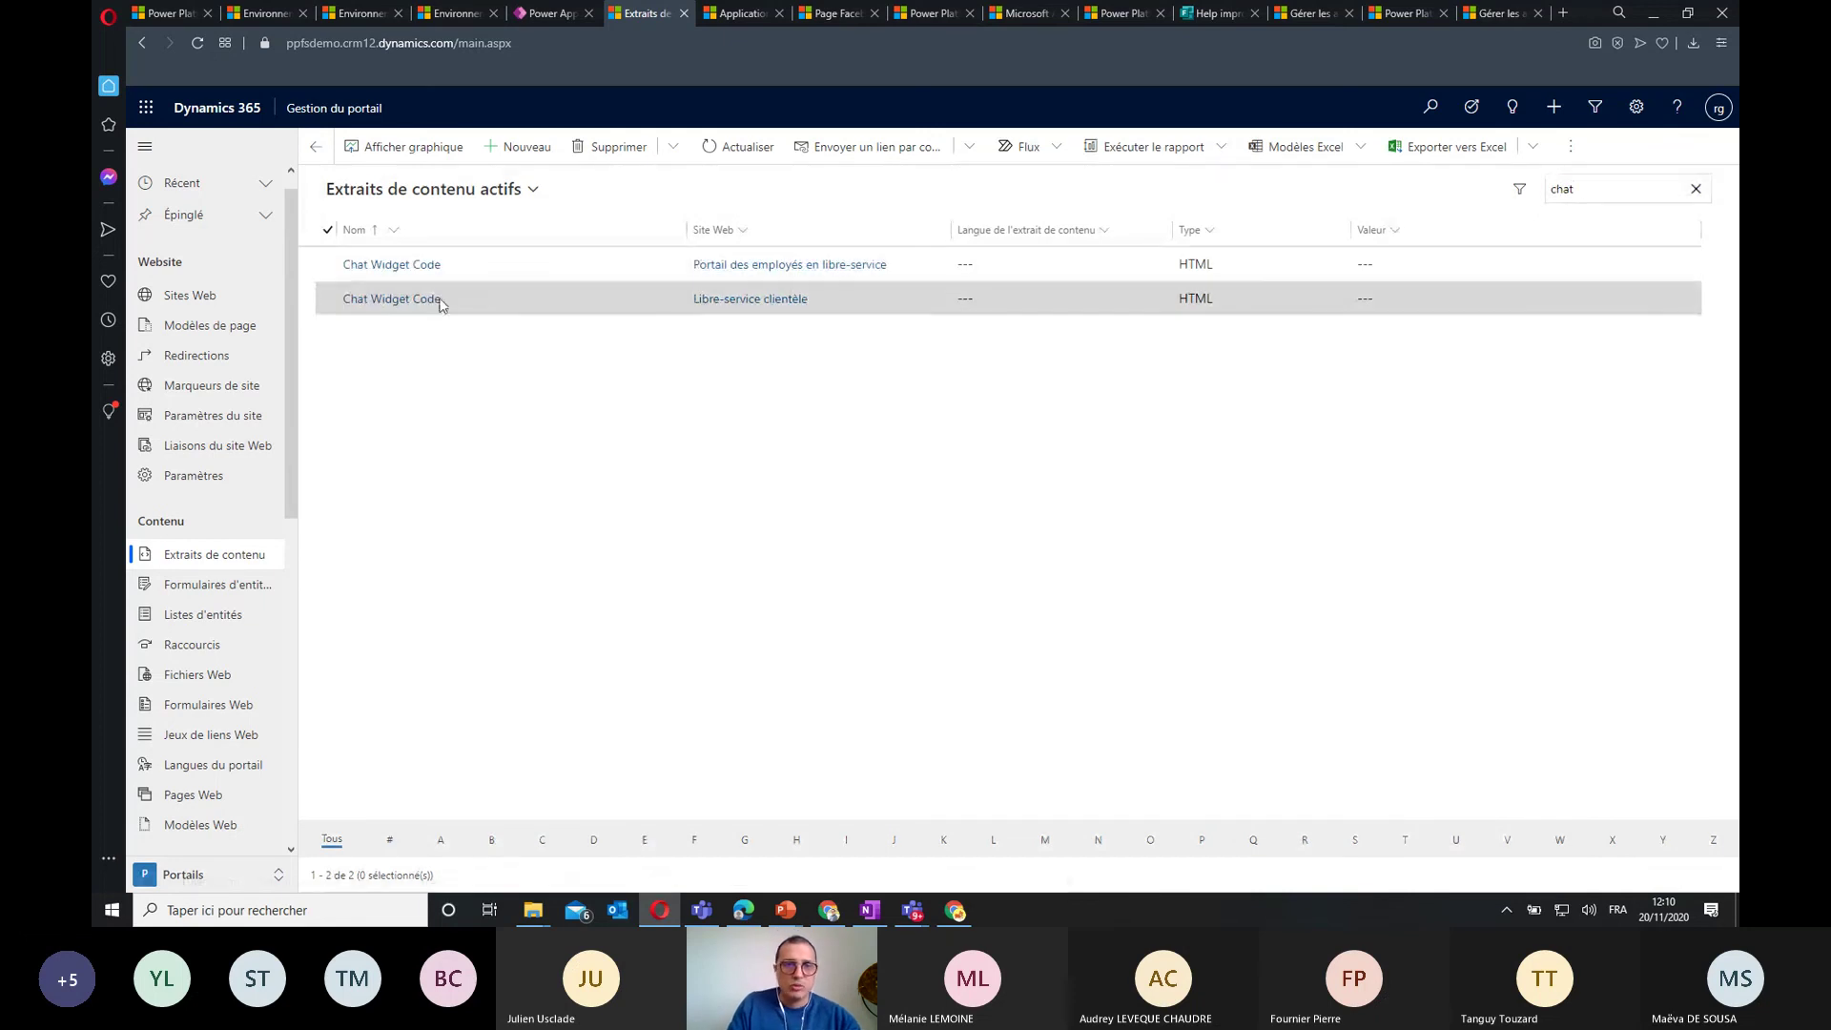
{"action": "left_click", "coordinate": [394, 302]}
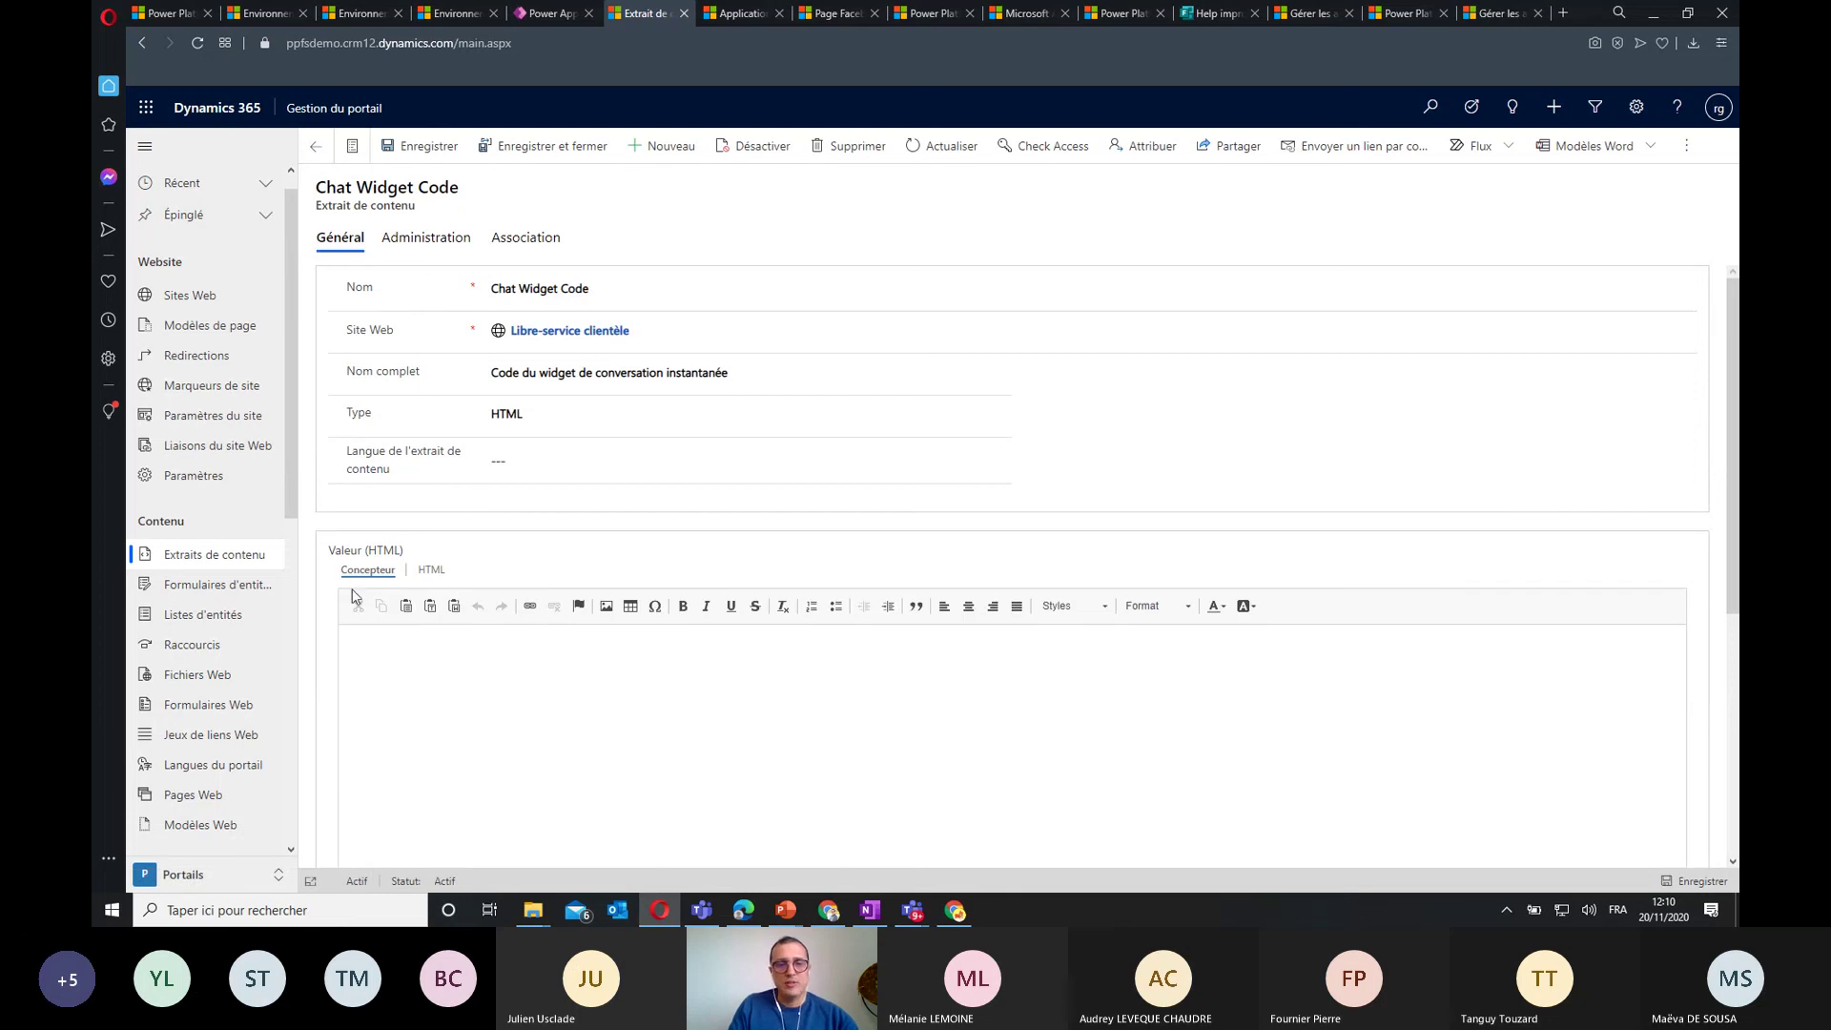
Paste the copied widget script into the Chat Widget Code snippet's HTML value and save the record
{"action": "left_click", "coordinate": [441, 571]}
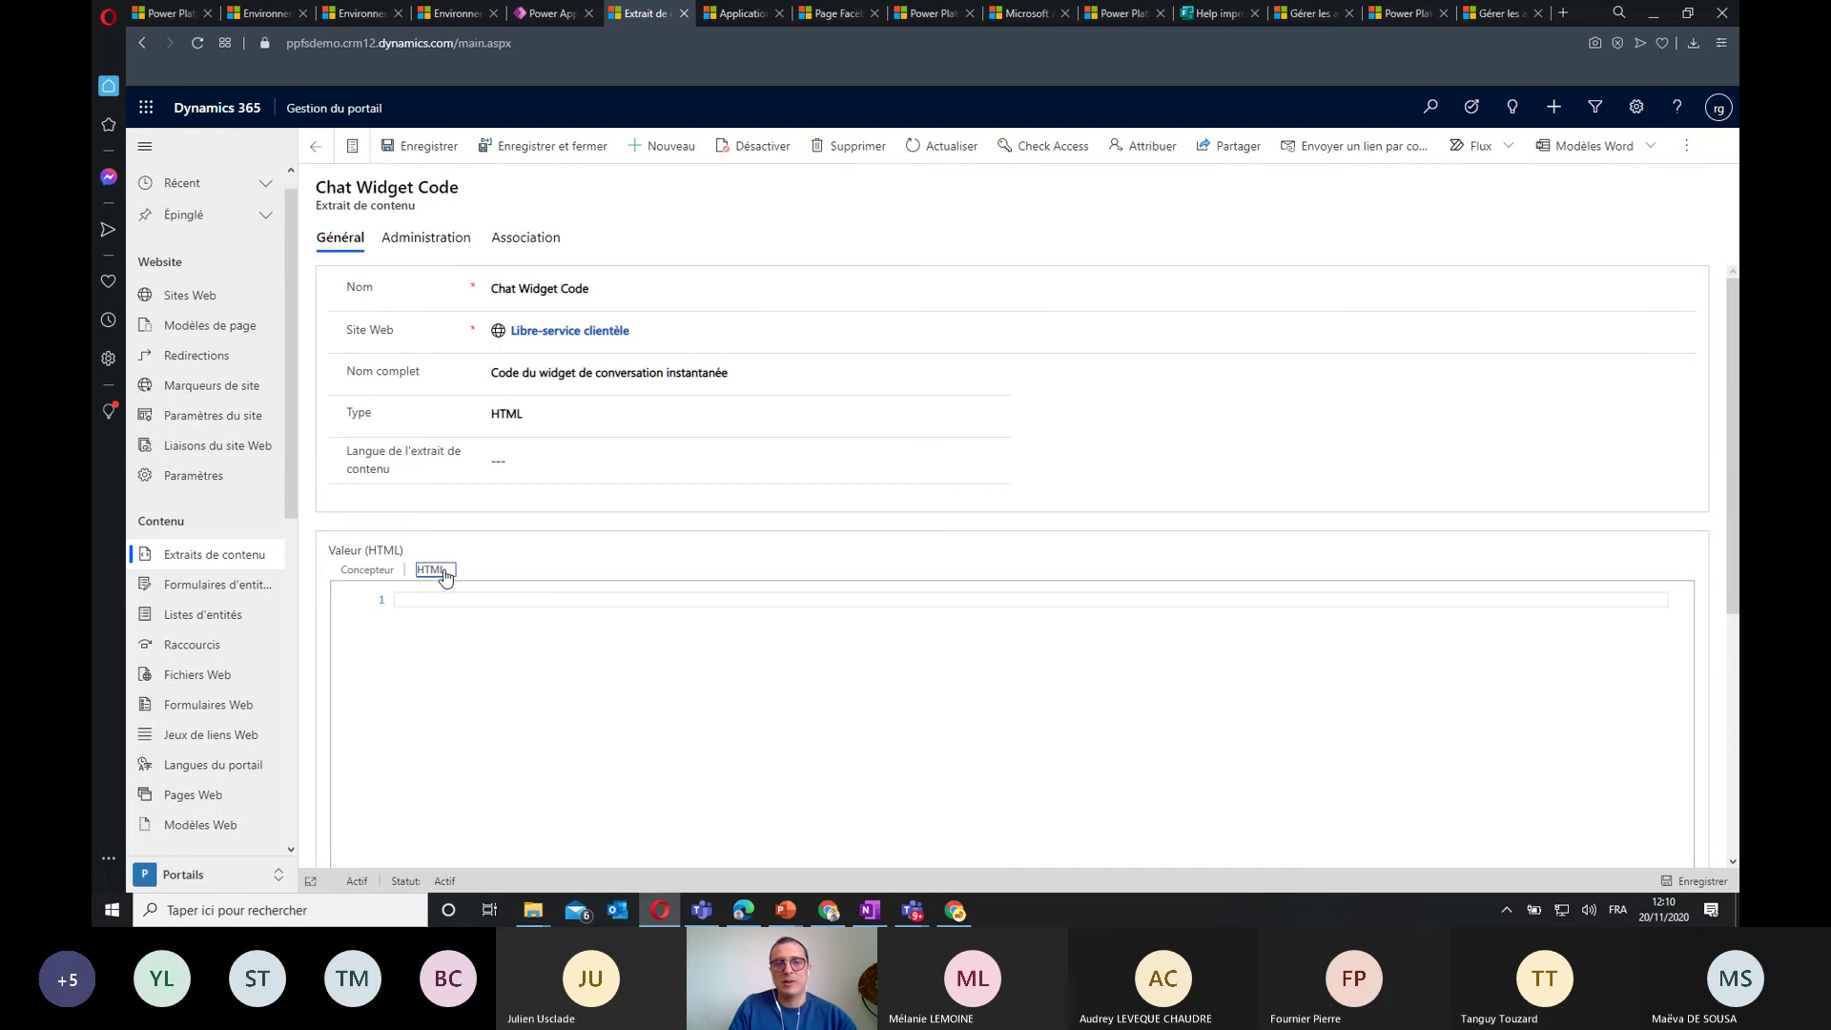
{"action": "left_click", "coordinate": [440, 602]}
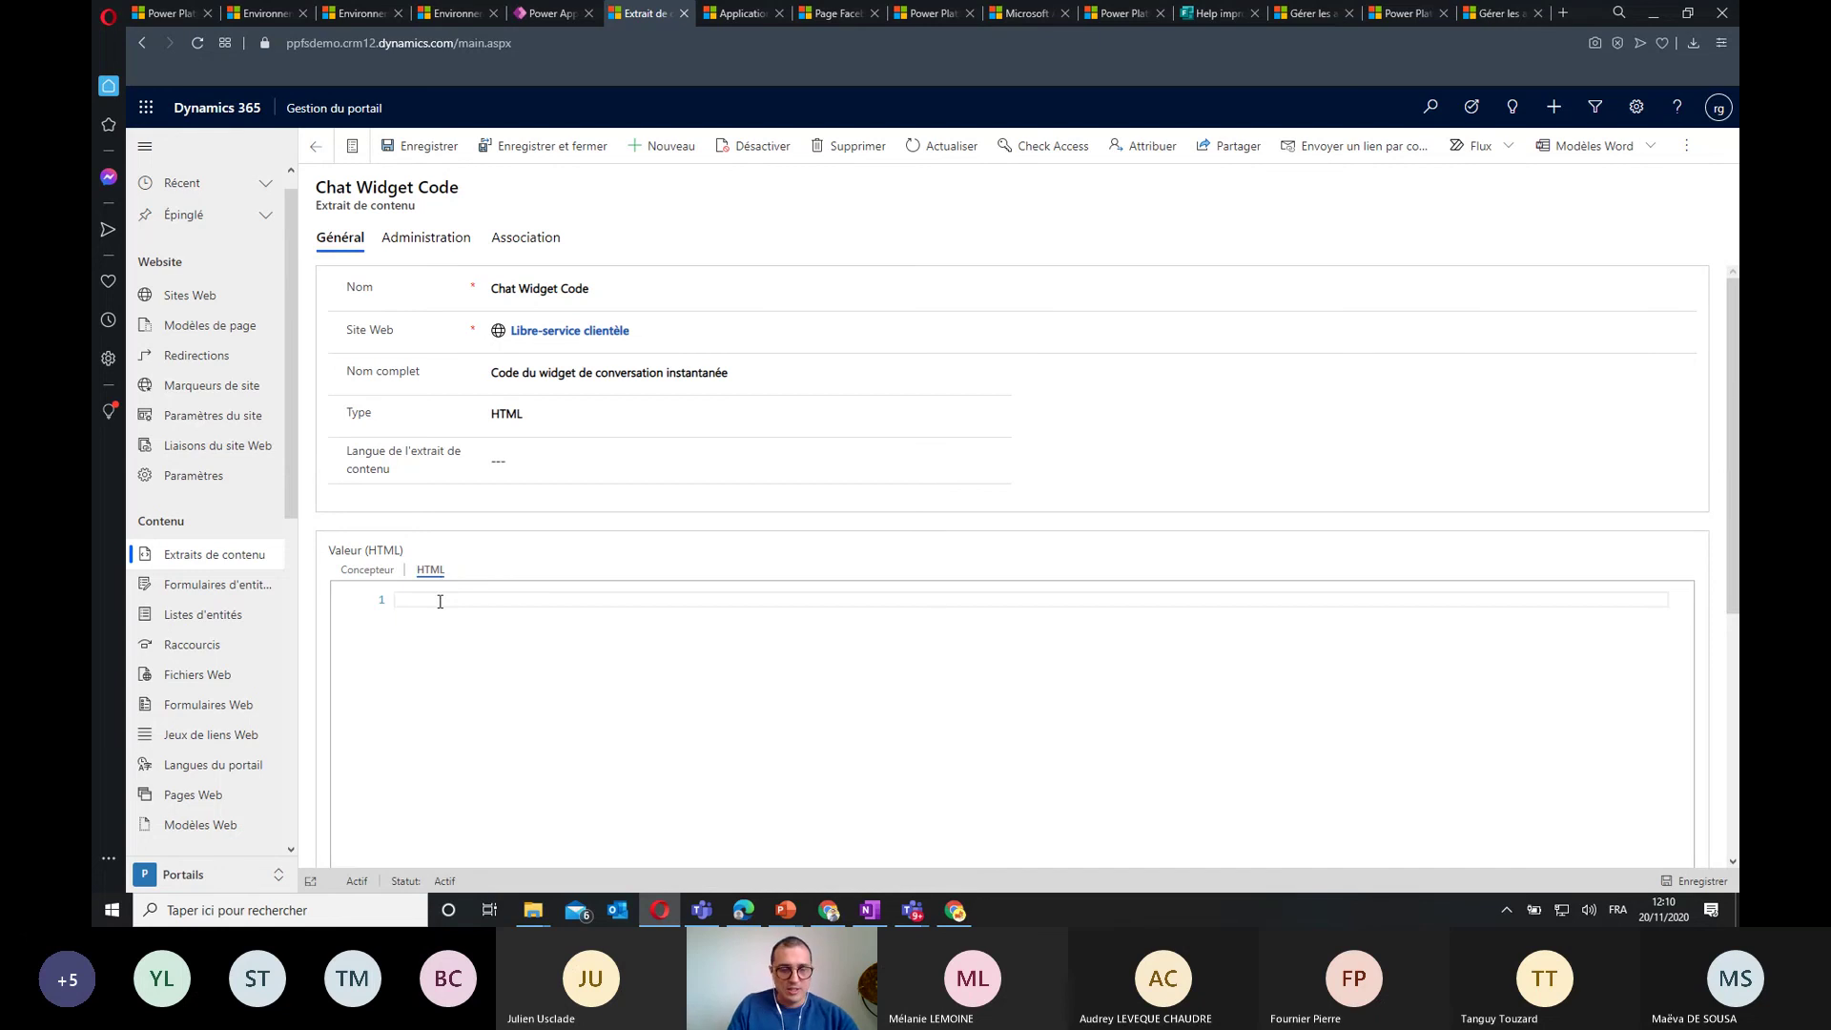
{"action": "key", "text": "ctrl+v"}
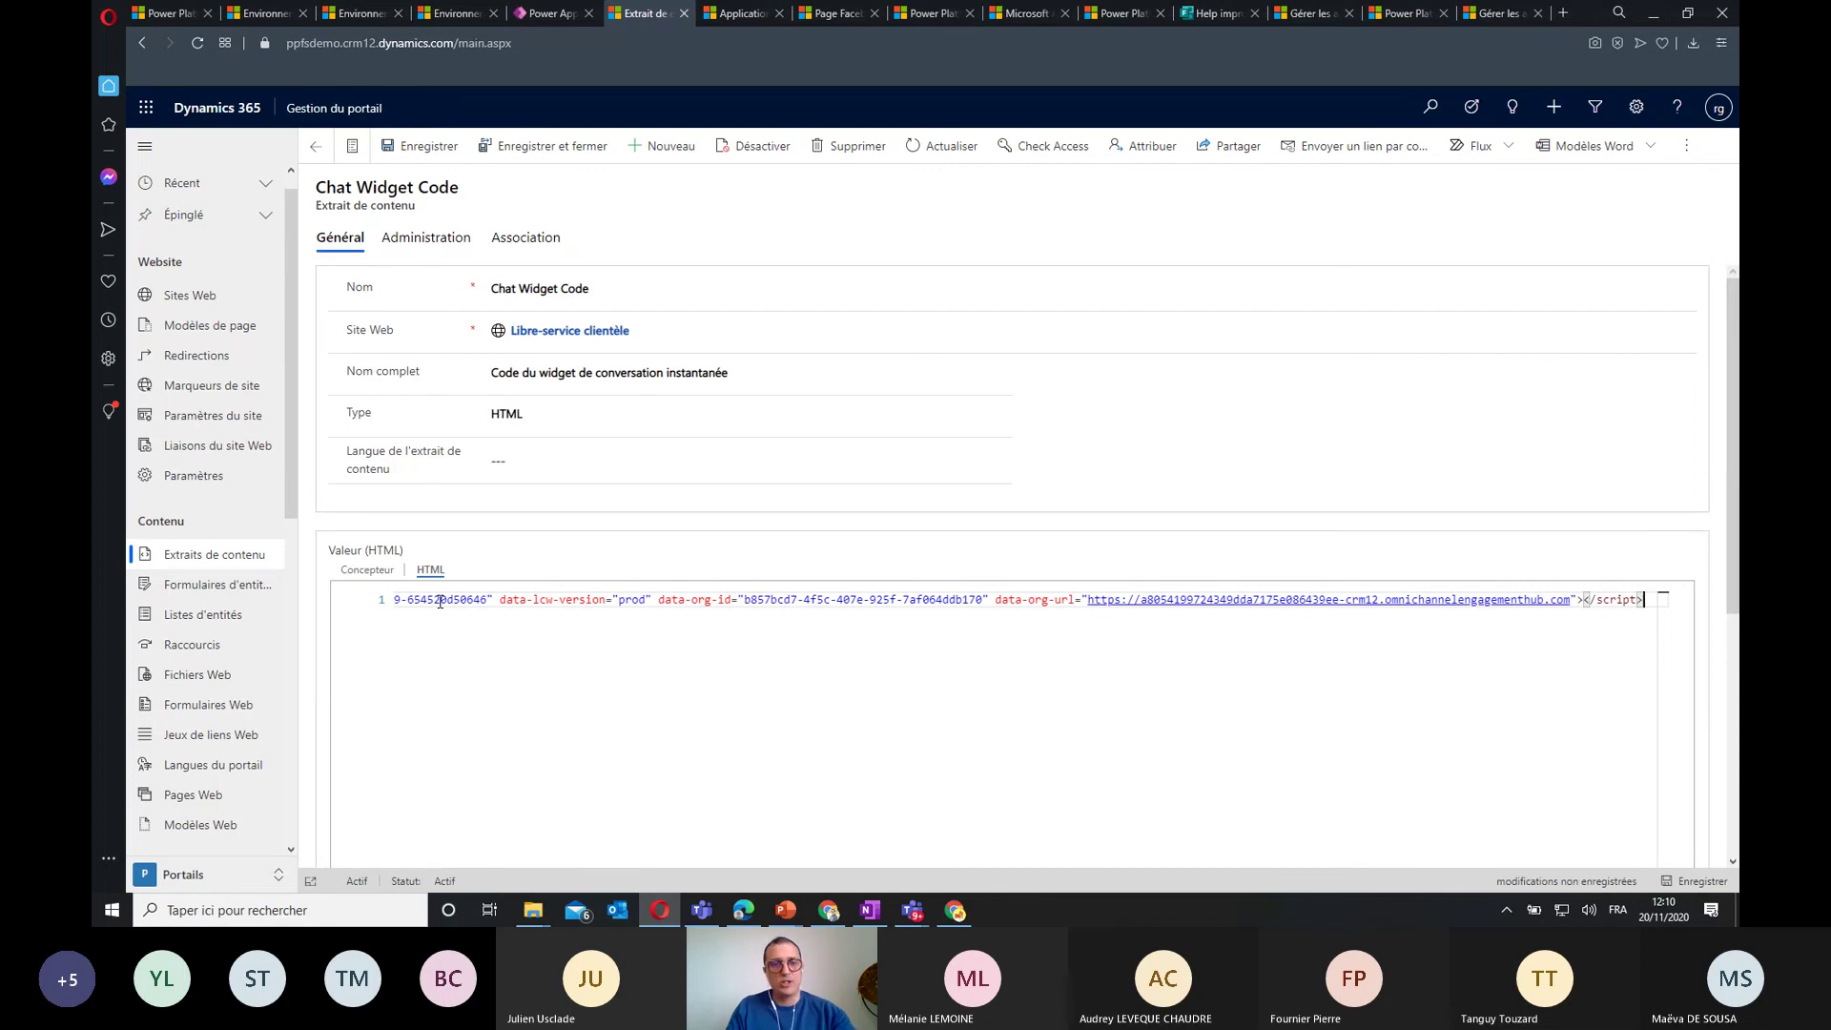
{"action": "key", "text": "ctrl+s"}
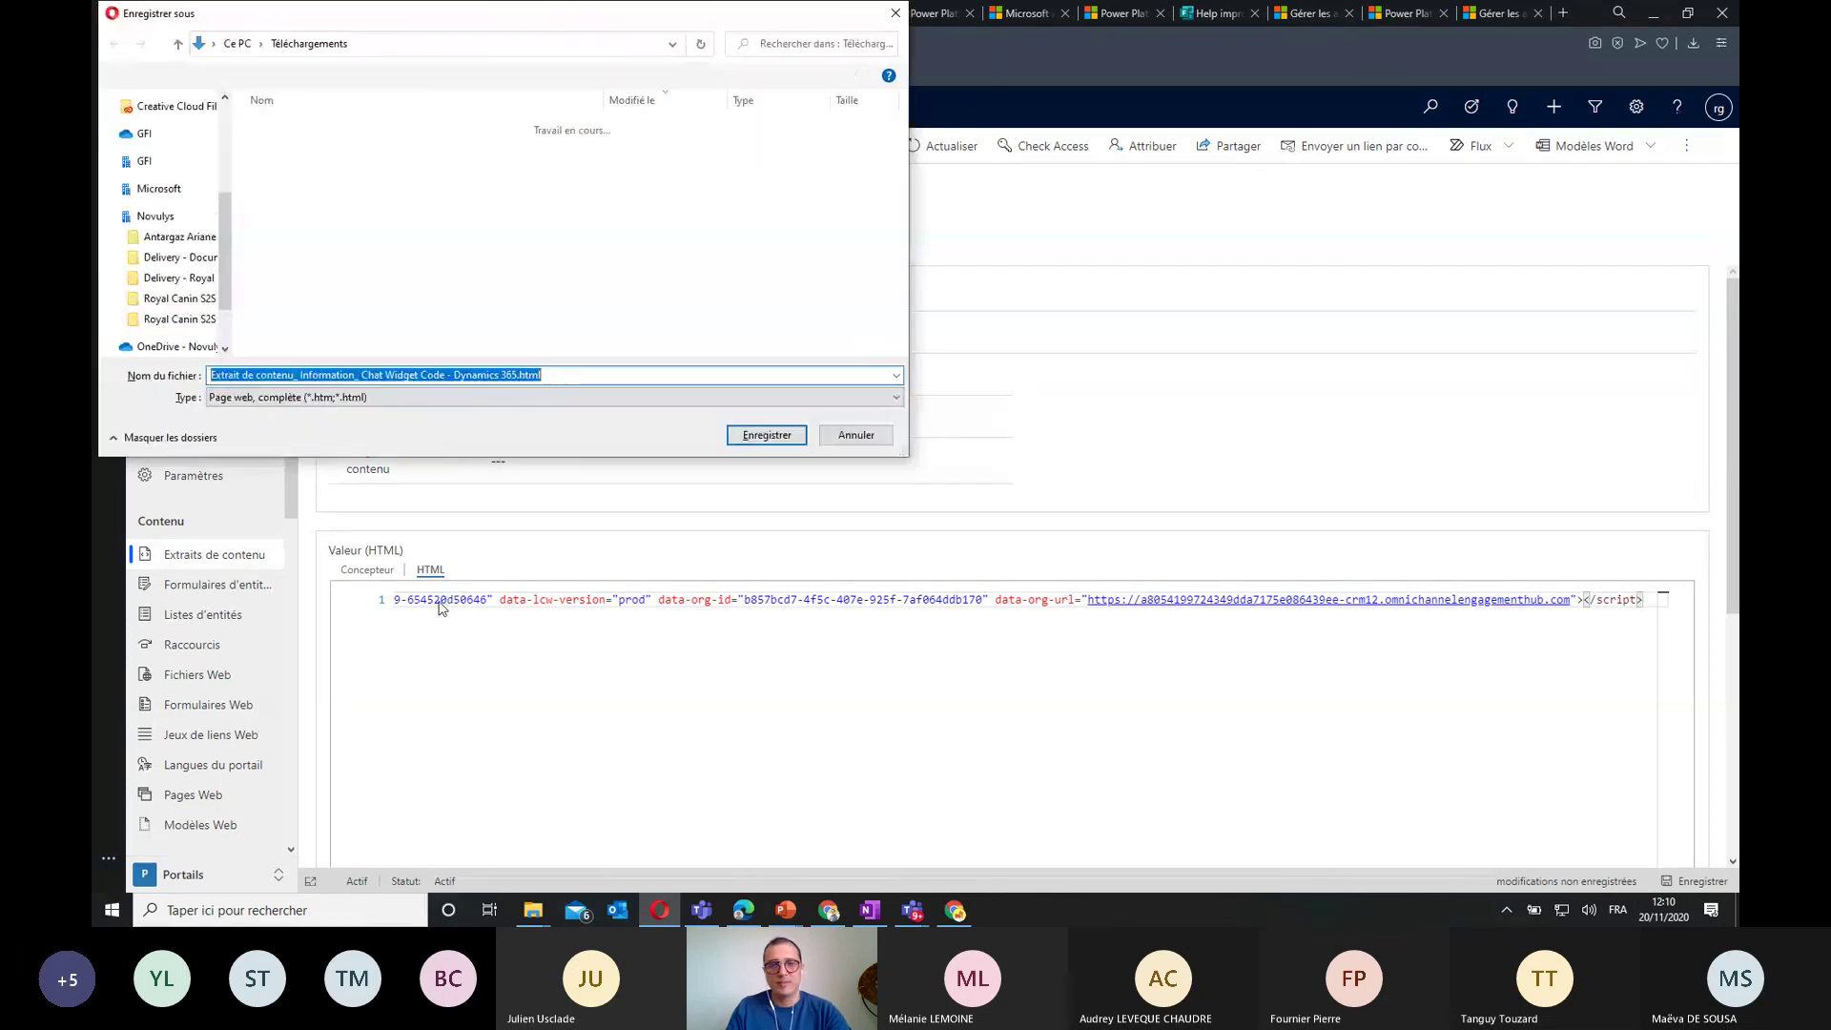
{"action": "left_click", "coordinate": [875, 434]}
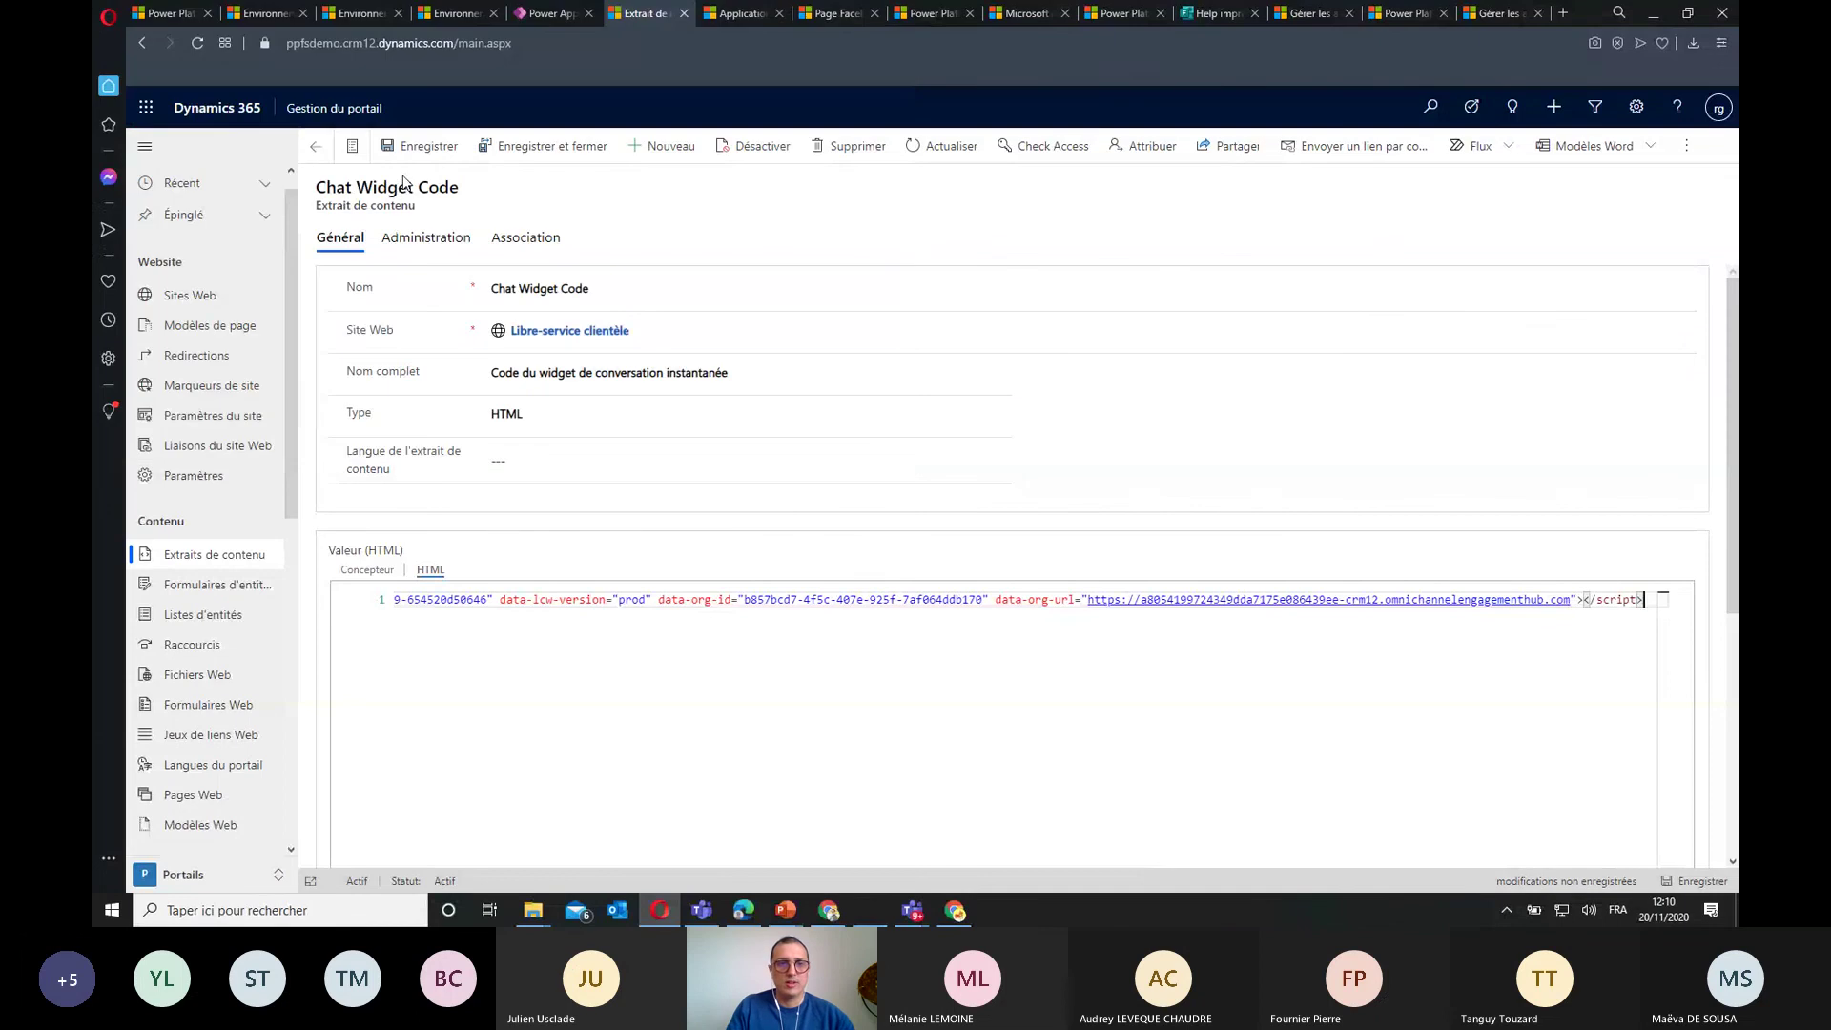
{"action": "left_click", "coordinate": [421, 151]}
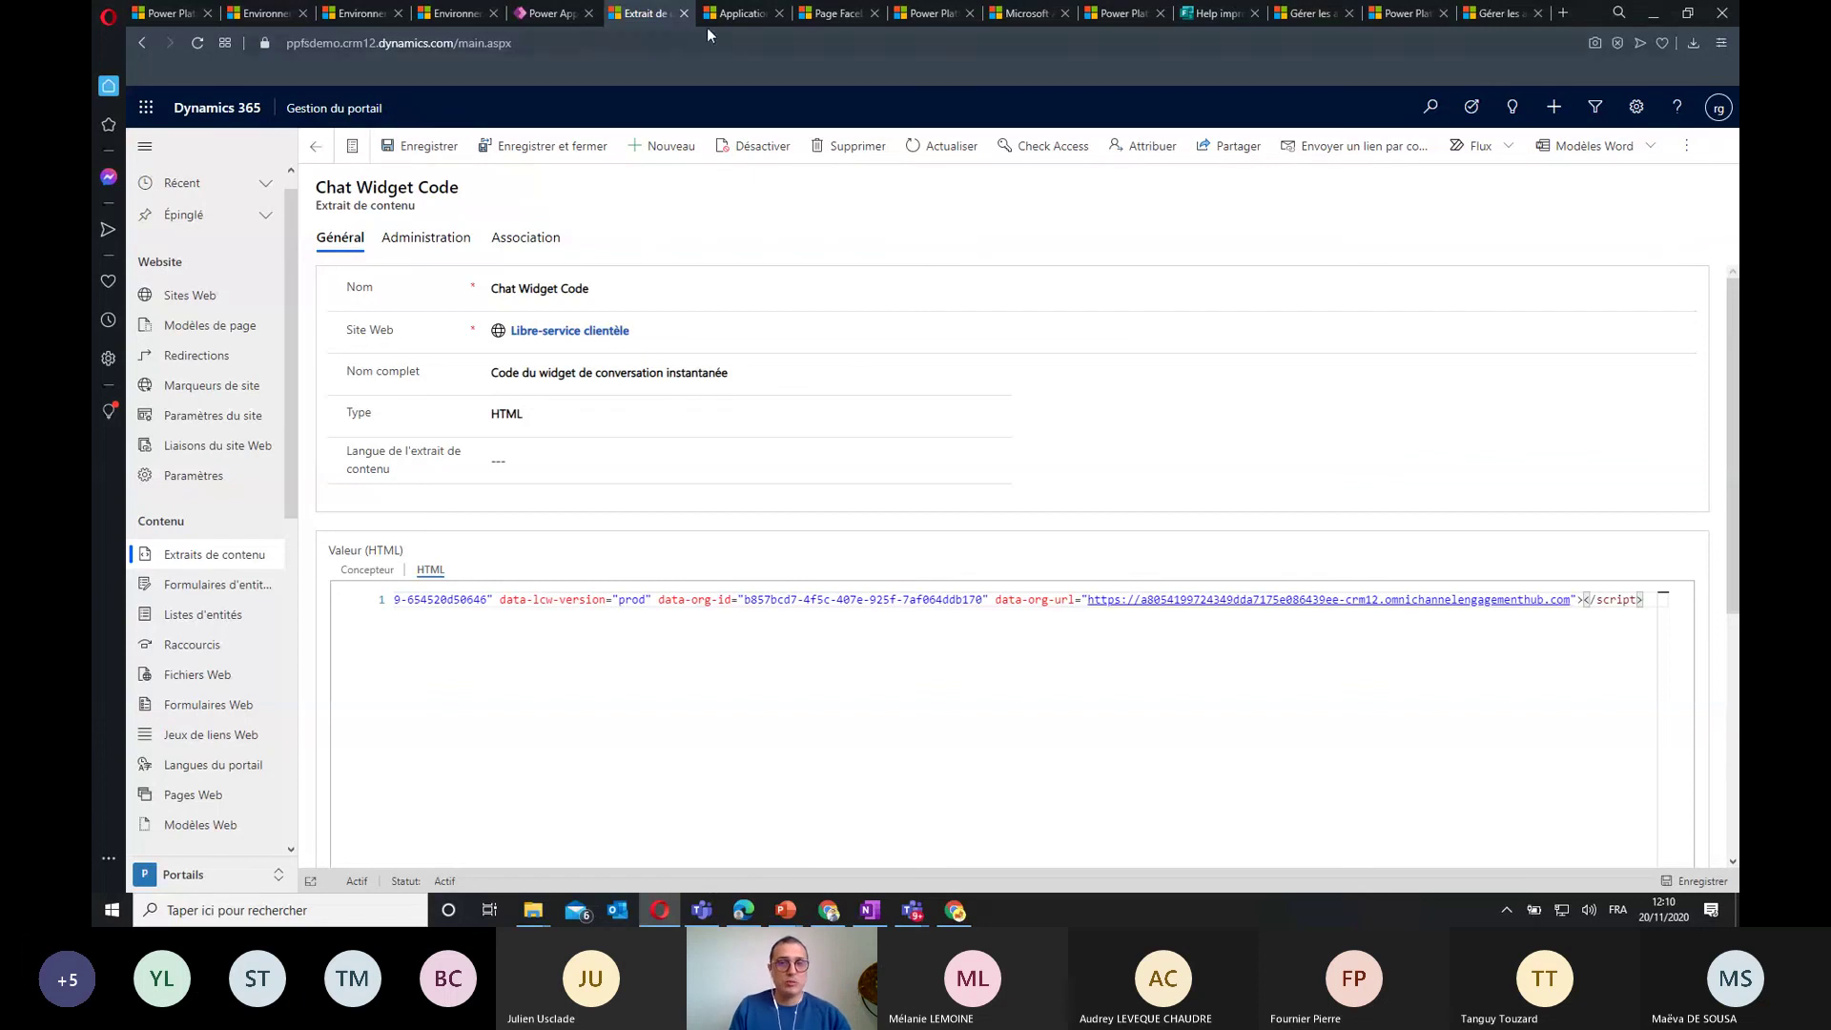
{"action": "left_click", "coordinate": [453, 16]}
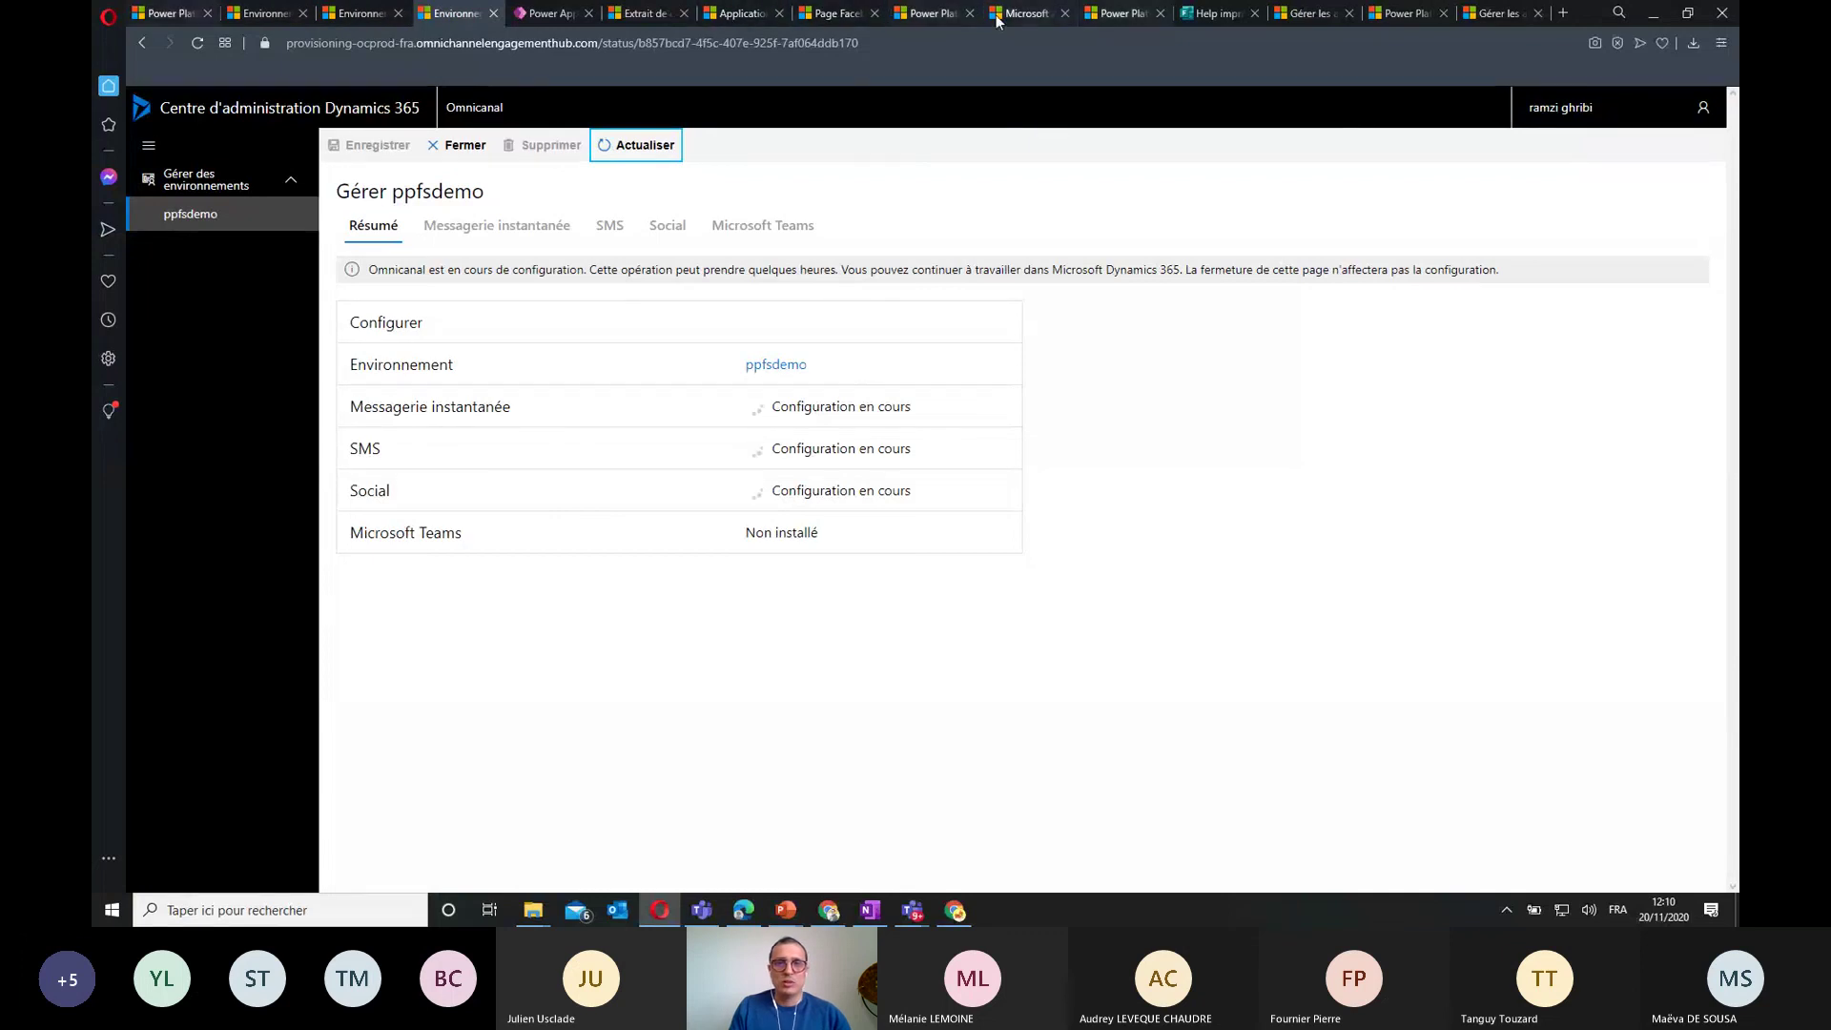
{"action": "left_click", "coordinate": [1026, 13]}
{"action": "left_click", "coordinate": [906, 14]}
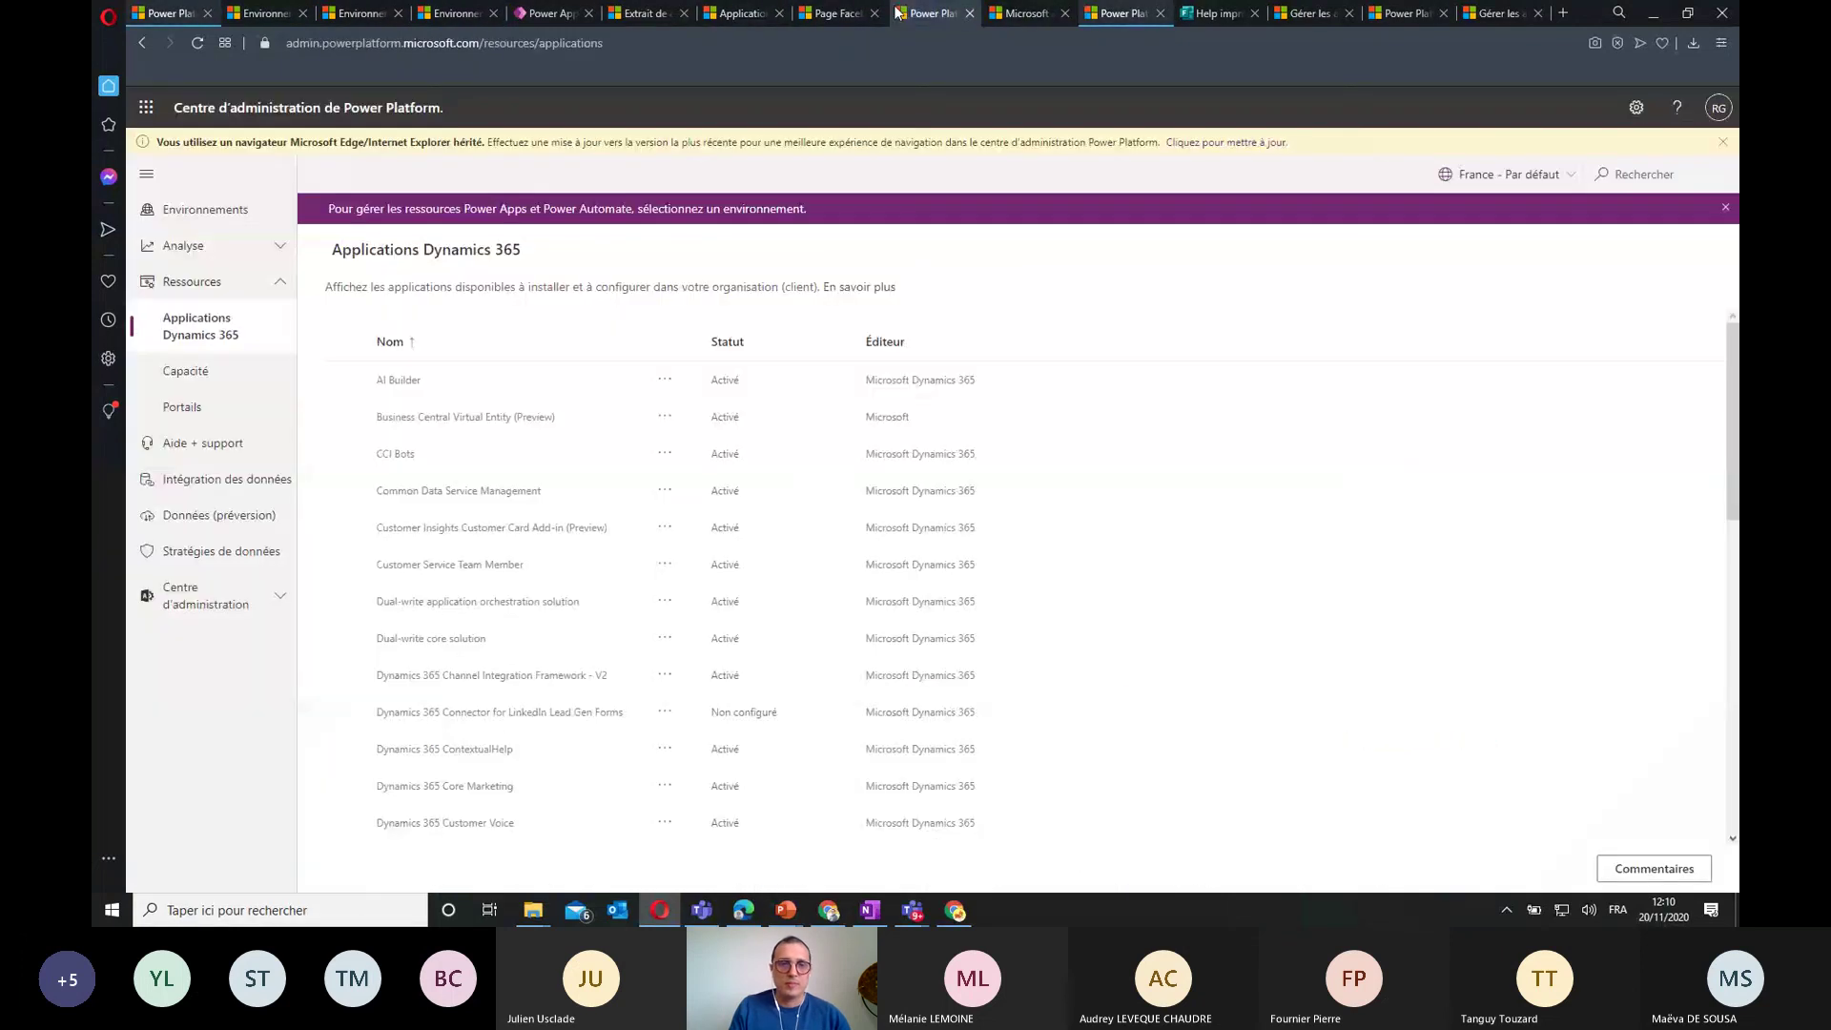
{"action": "left_click", "coordinate": [832, 14]}
{"action": "left_click", "coordinate": [743, 14]}
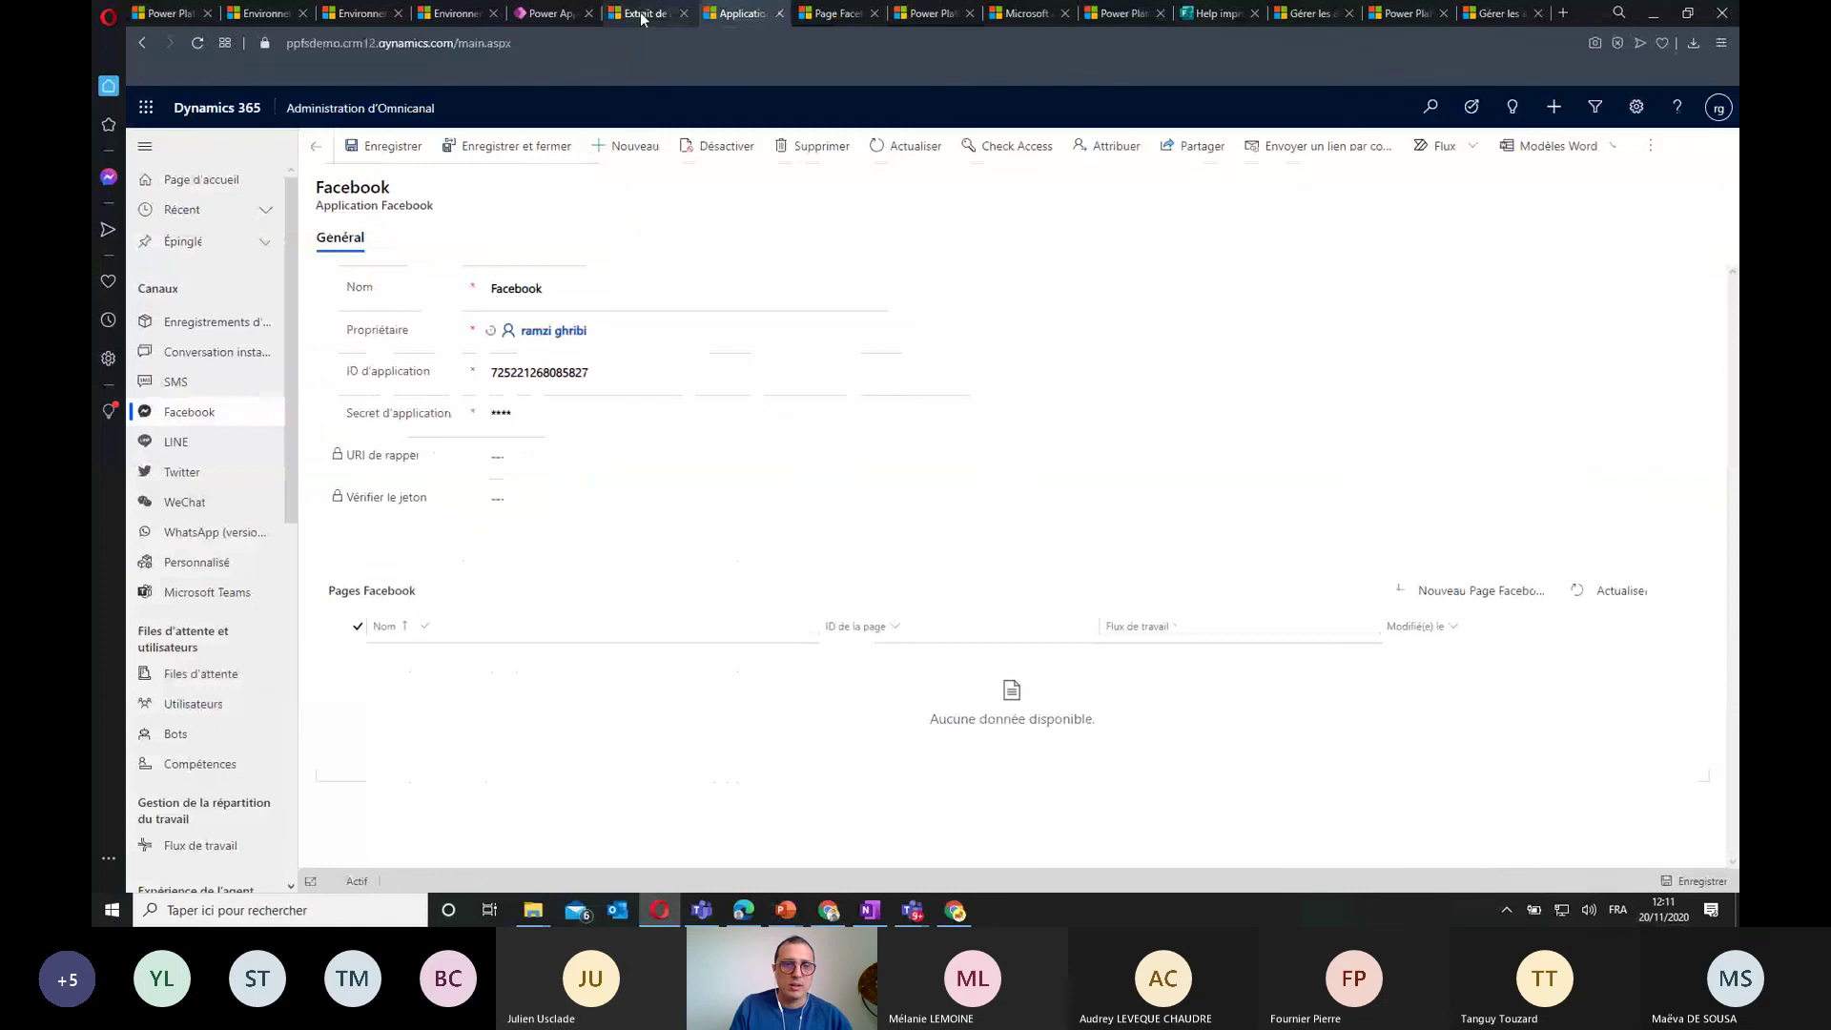
{"action": "left_click", "coordinate": [642, 14]}
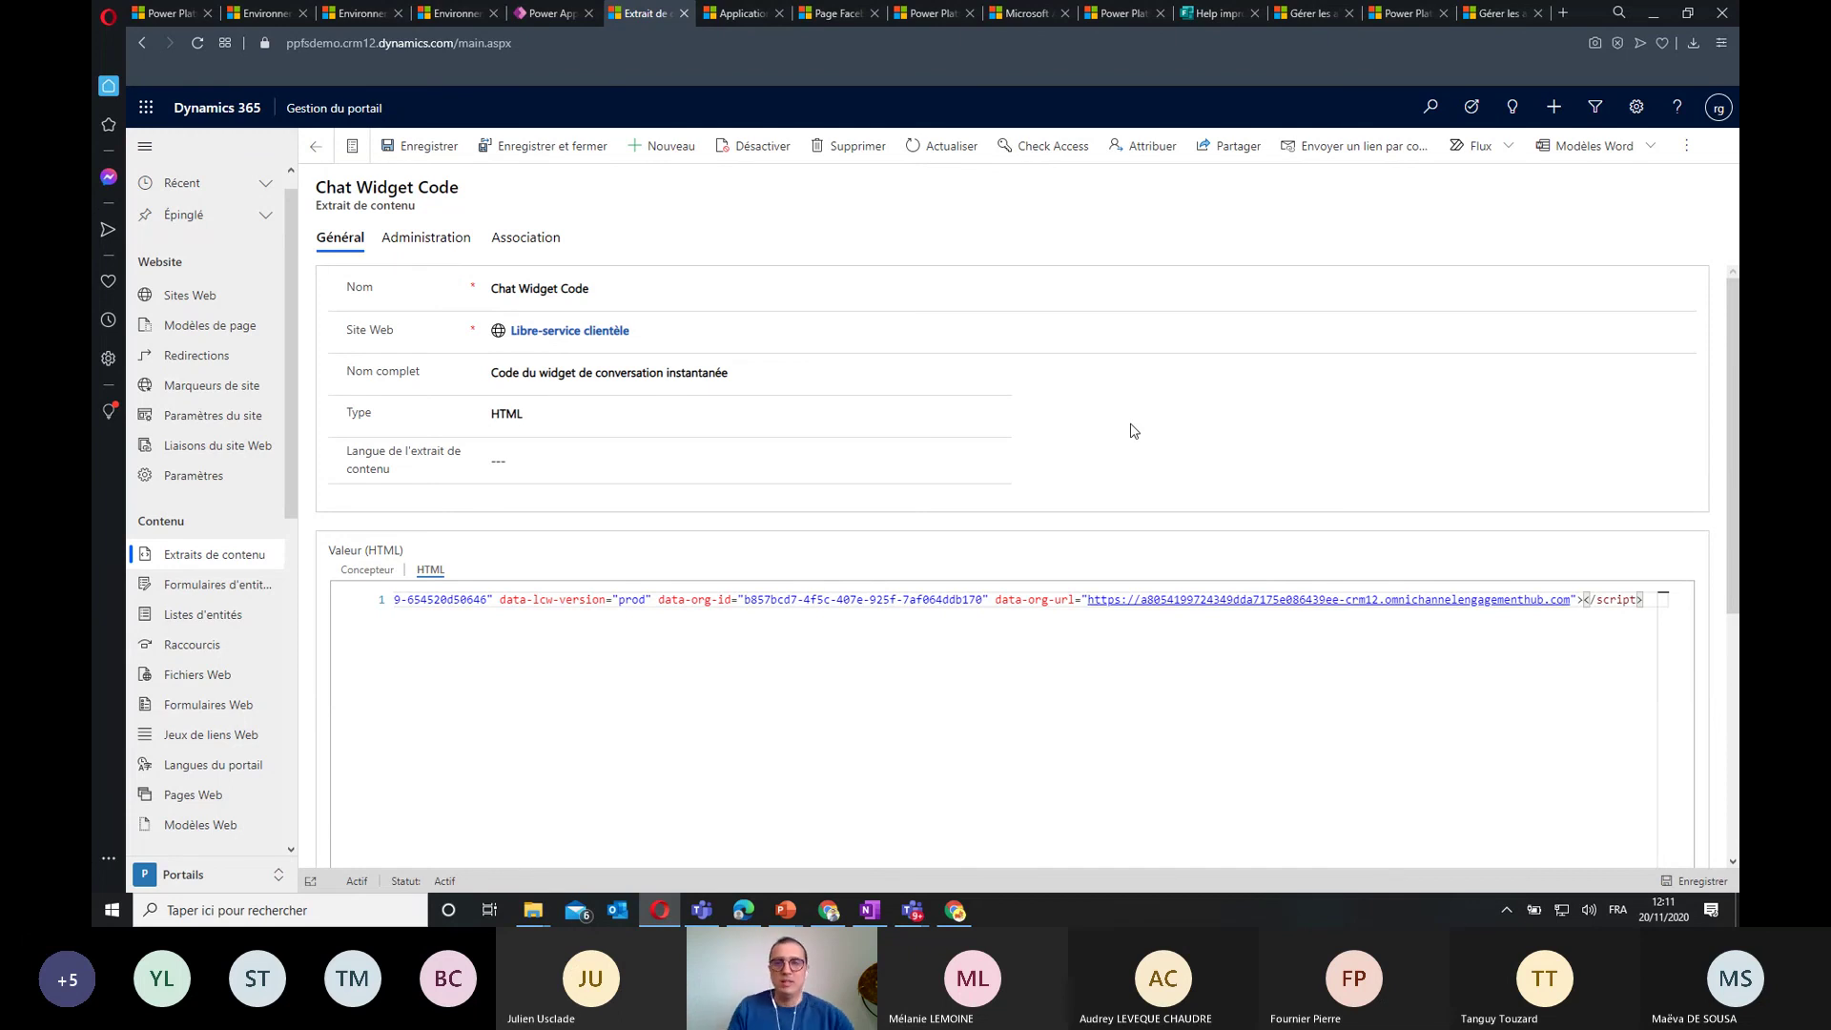
Switch to the Contoso portal's Knowledge Base page in Edge and reload it
{"action": "left_click", "coordinate": [1655, 18]}
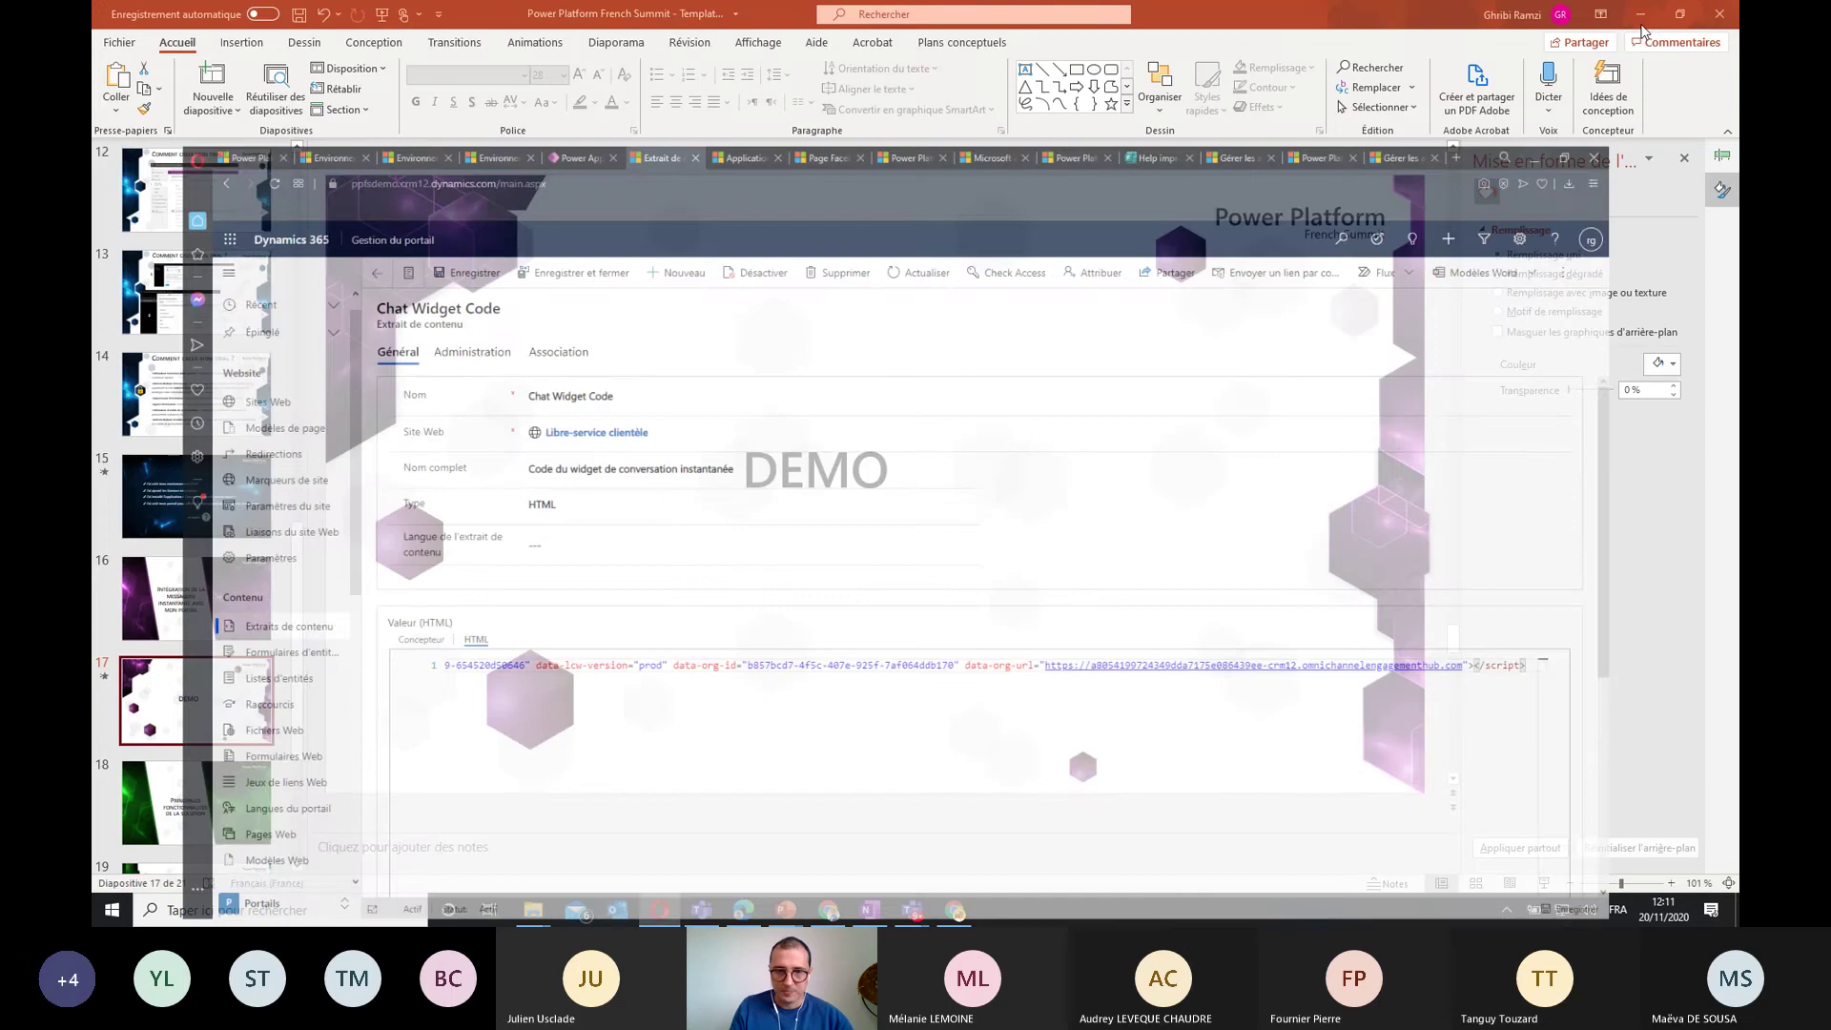
{"action": "left_click", "coordinate": [959, 912]}
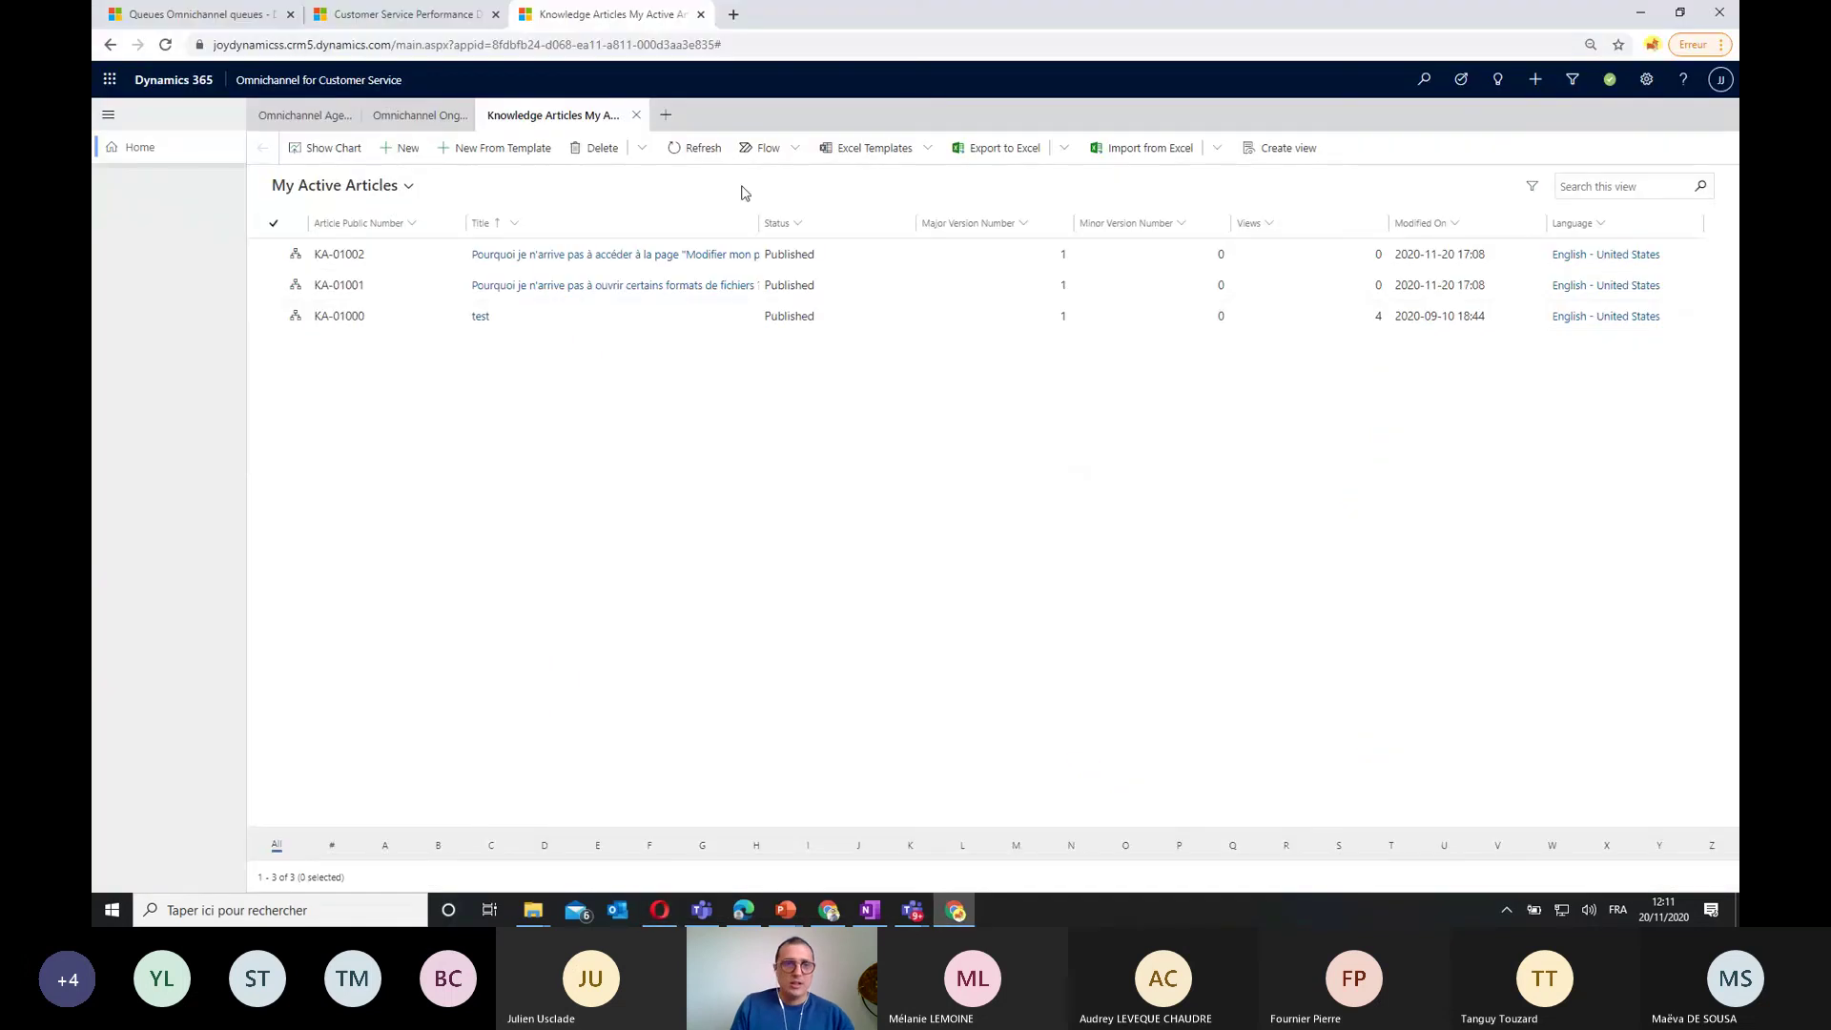
{"action": "left_click", "coordinate": [742, 903]}
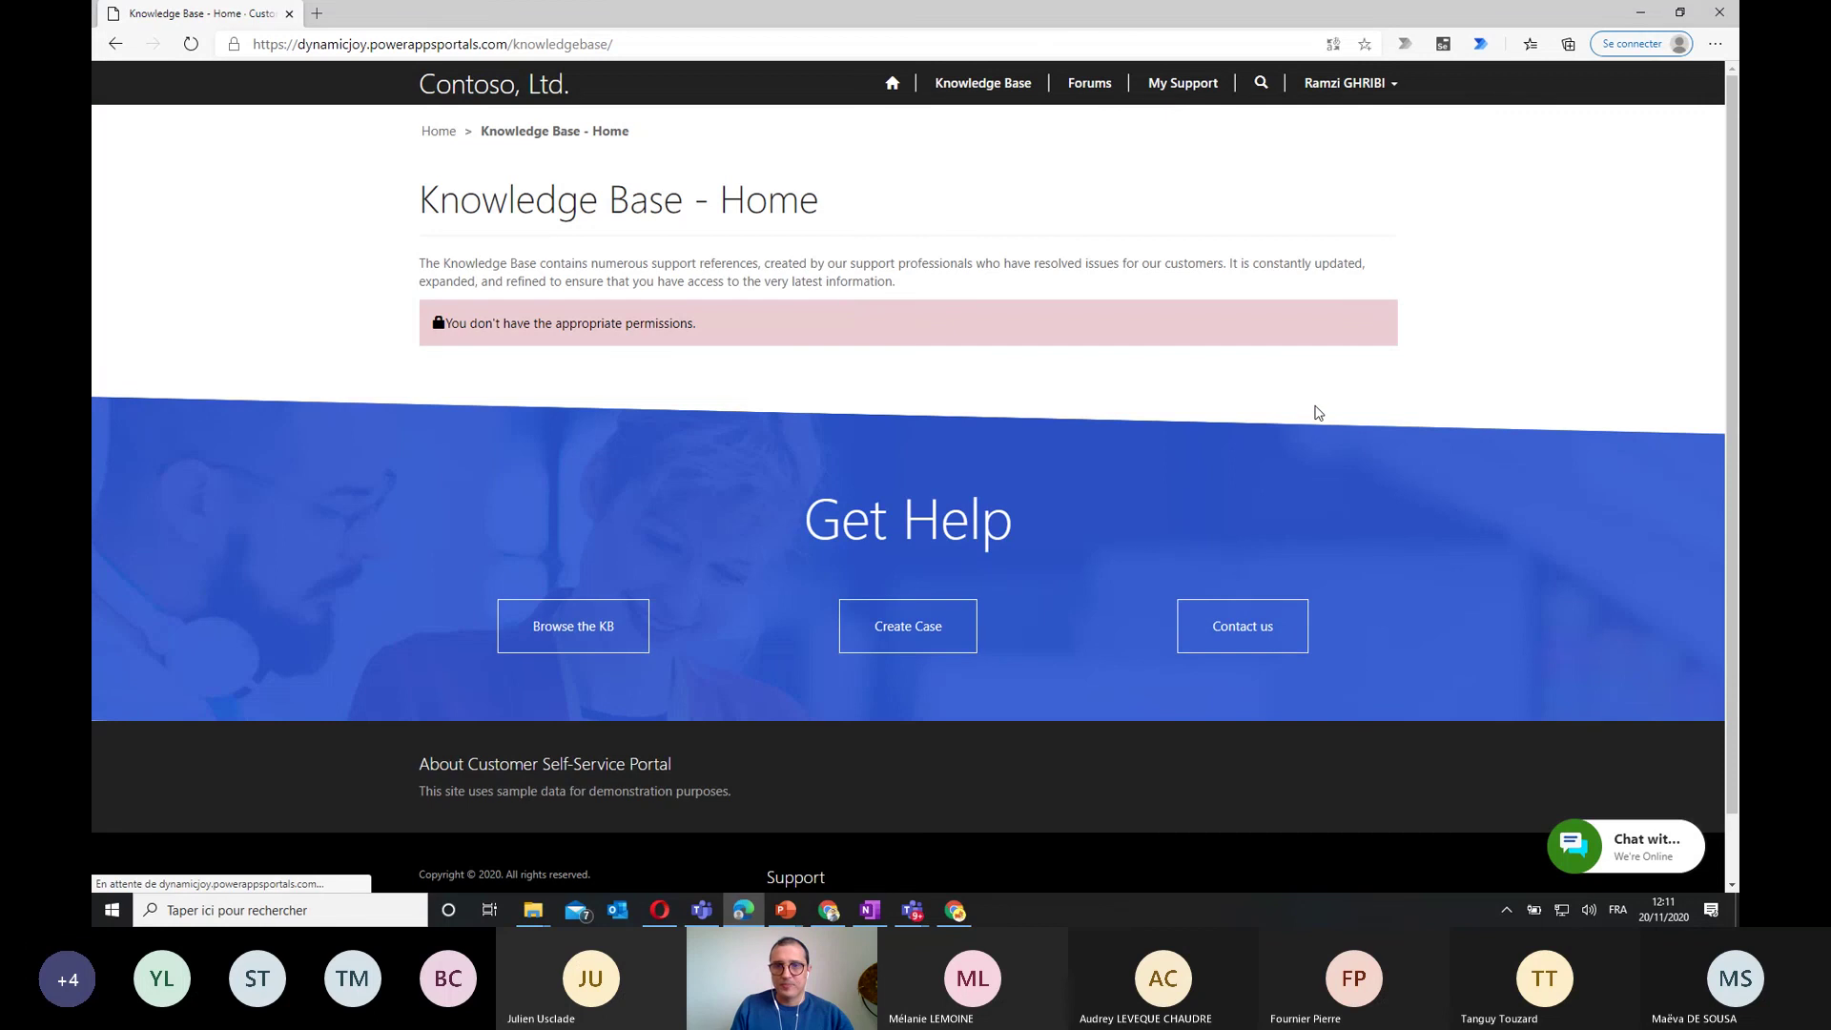
{"action": "key", "text": "F5"}
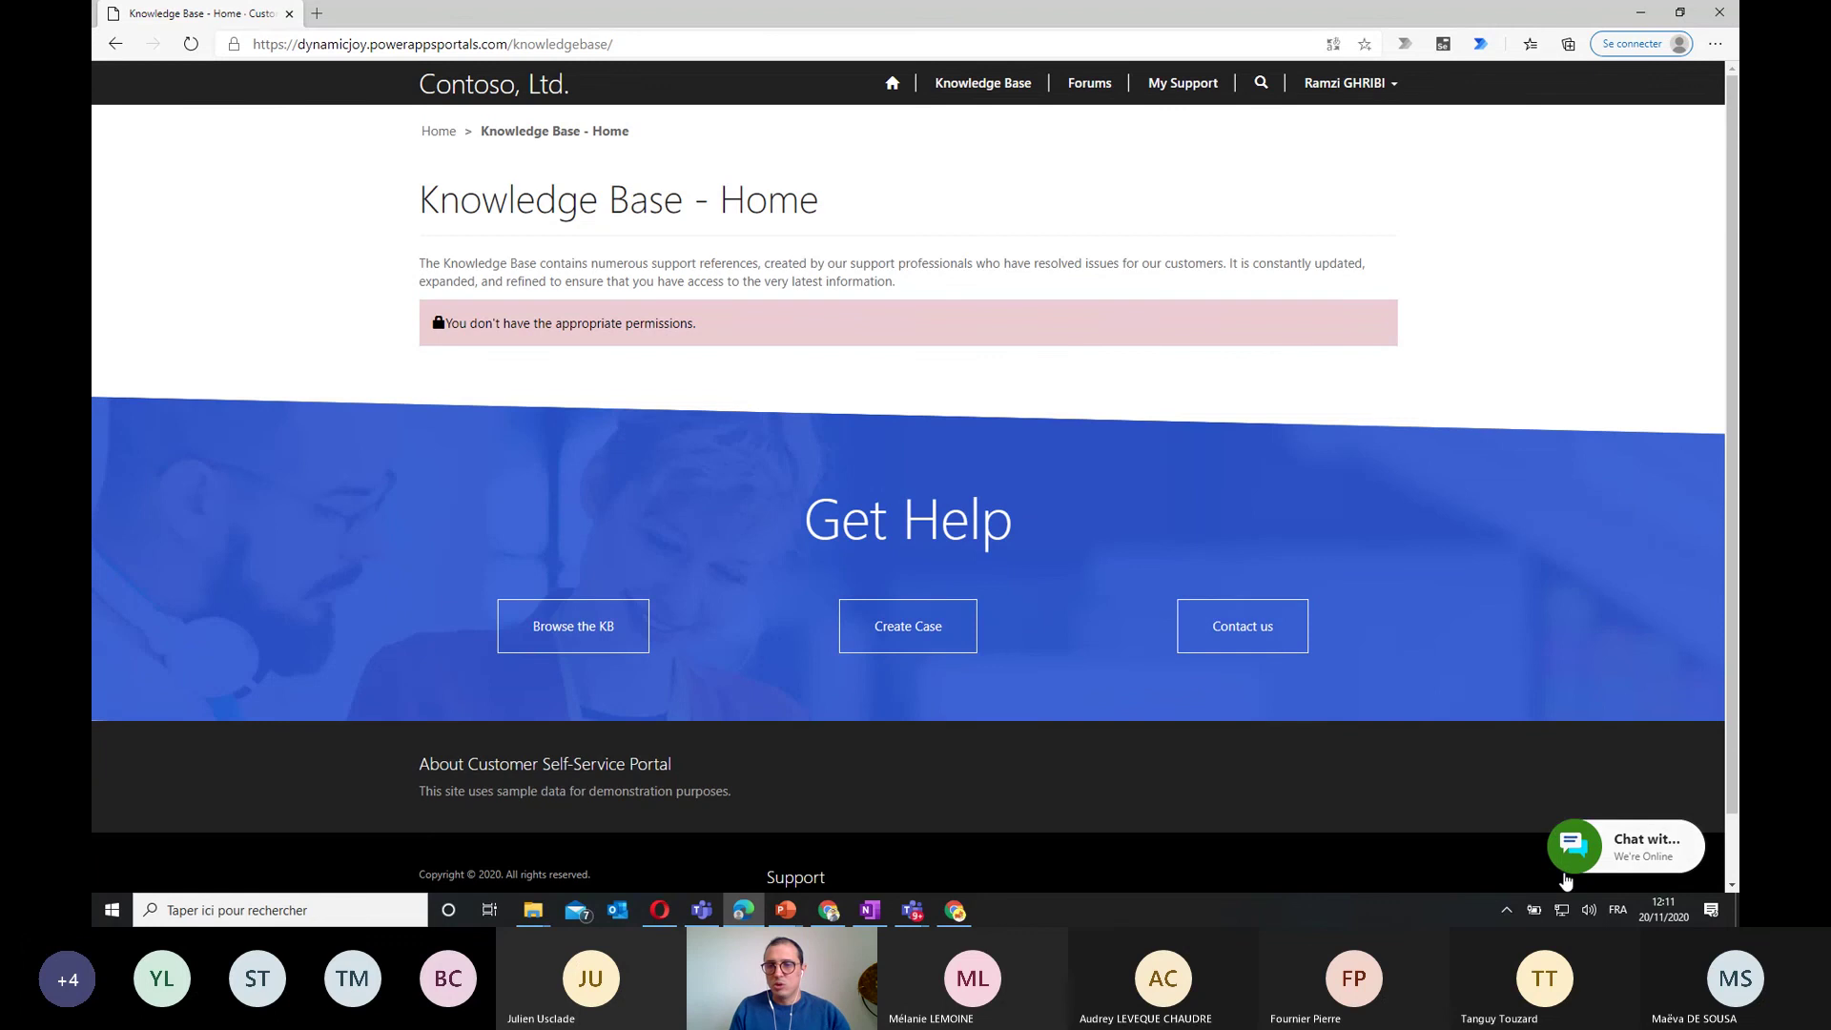
Start a support chat on the portal, send "bonjour", and return to the Omnichannel for Customer Service app
{"action": "left_click", "coordinate": [1633, 851]}
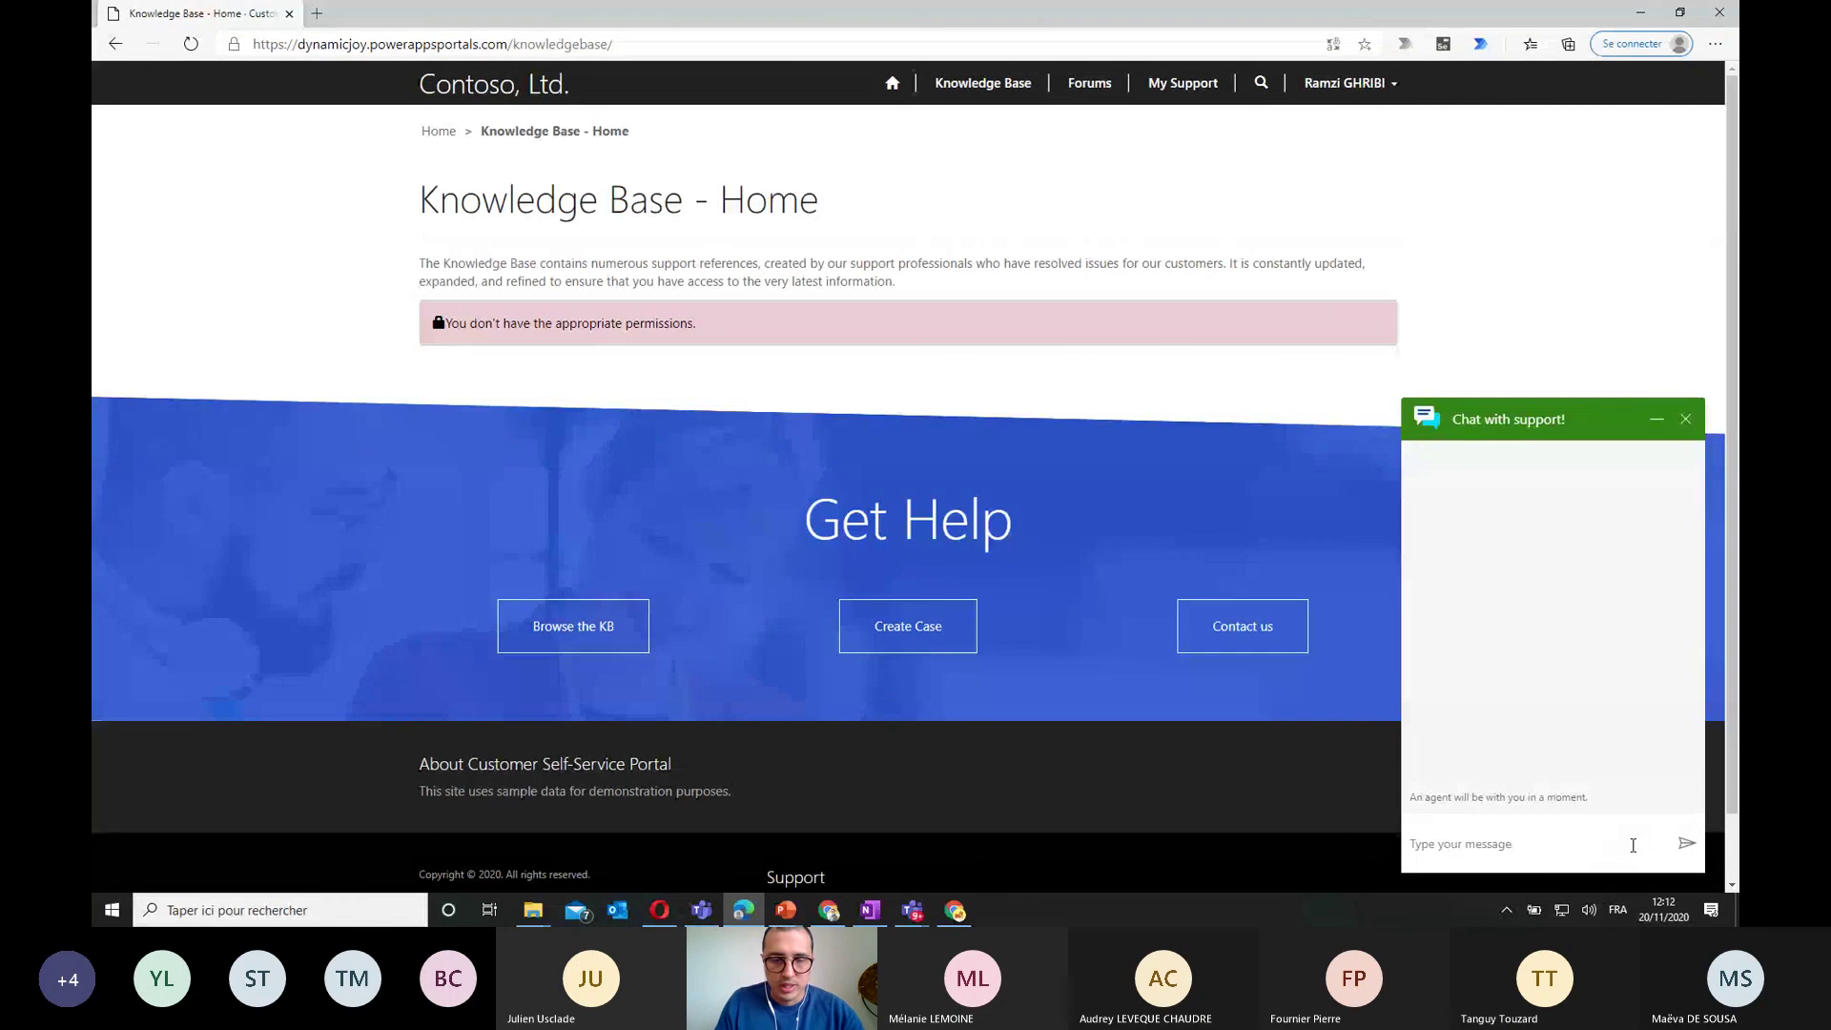
{"action": "type", "text": "H"}
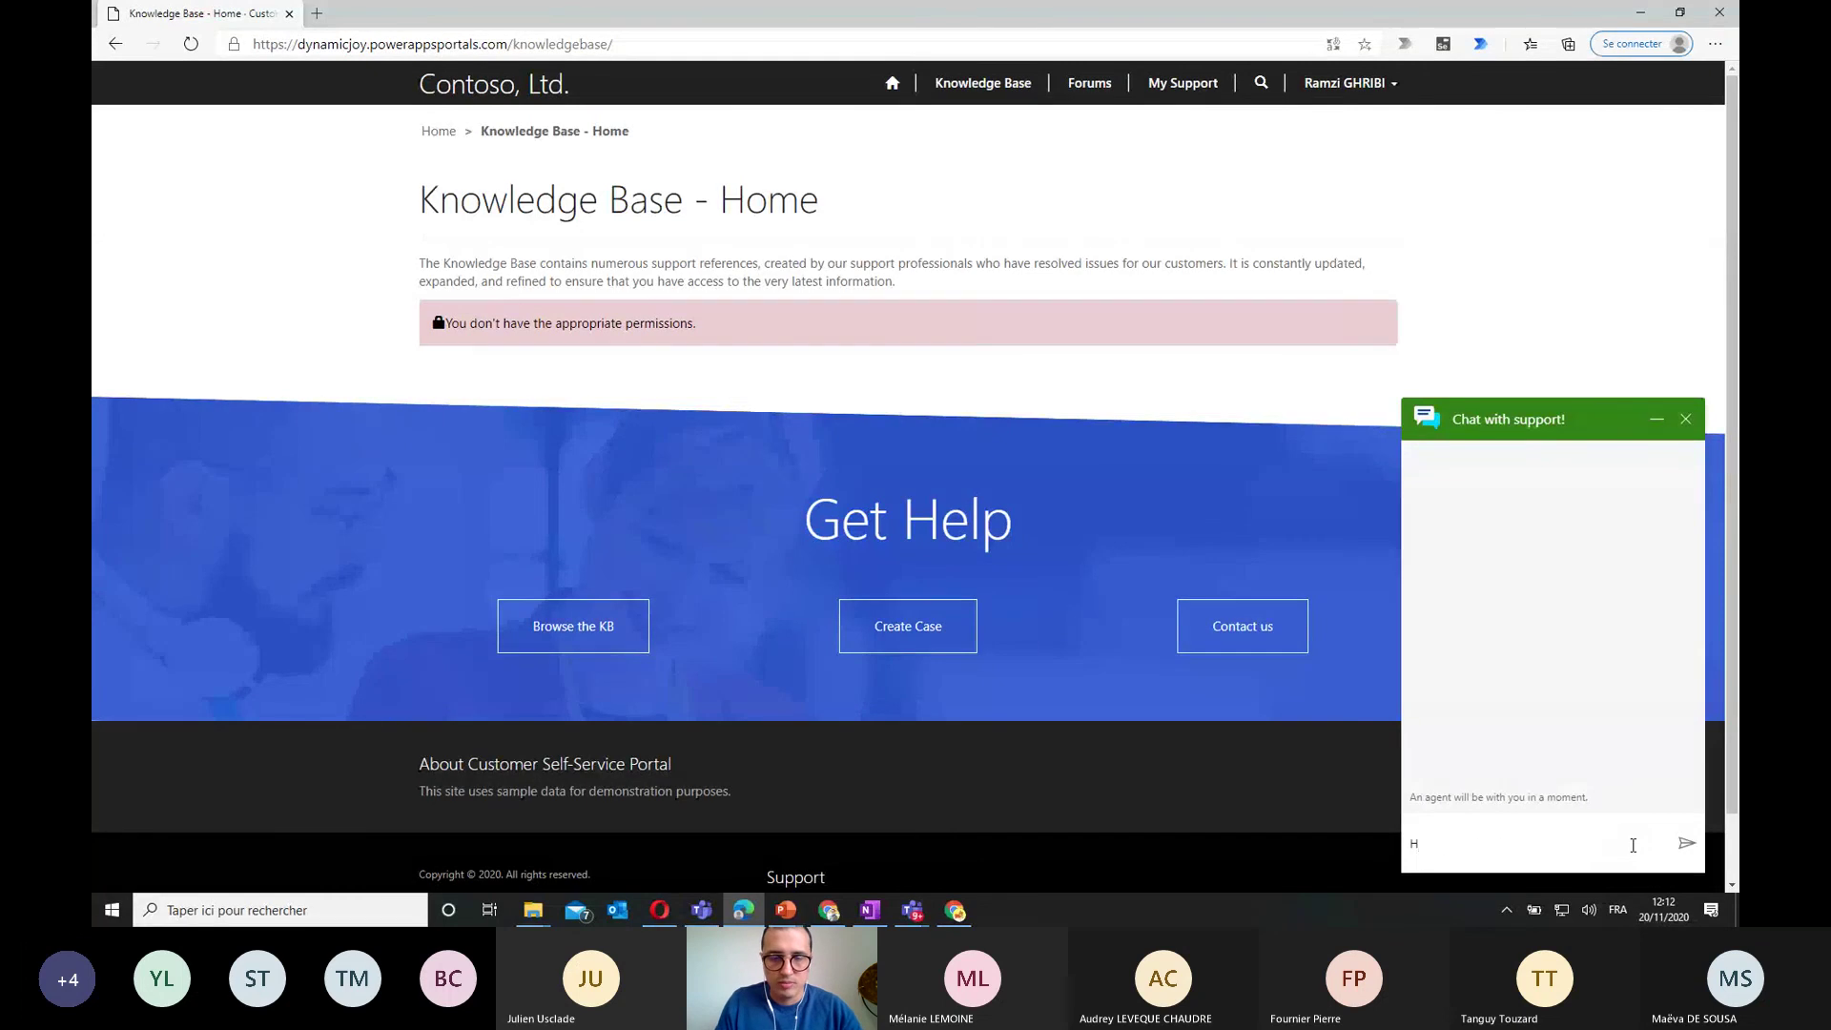
{"action": "key", "text": "BackSpace"}
{"action": "type", "text": "bonjour"}
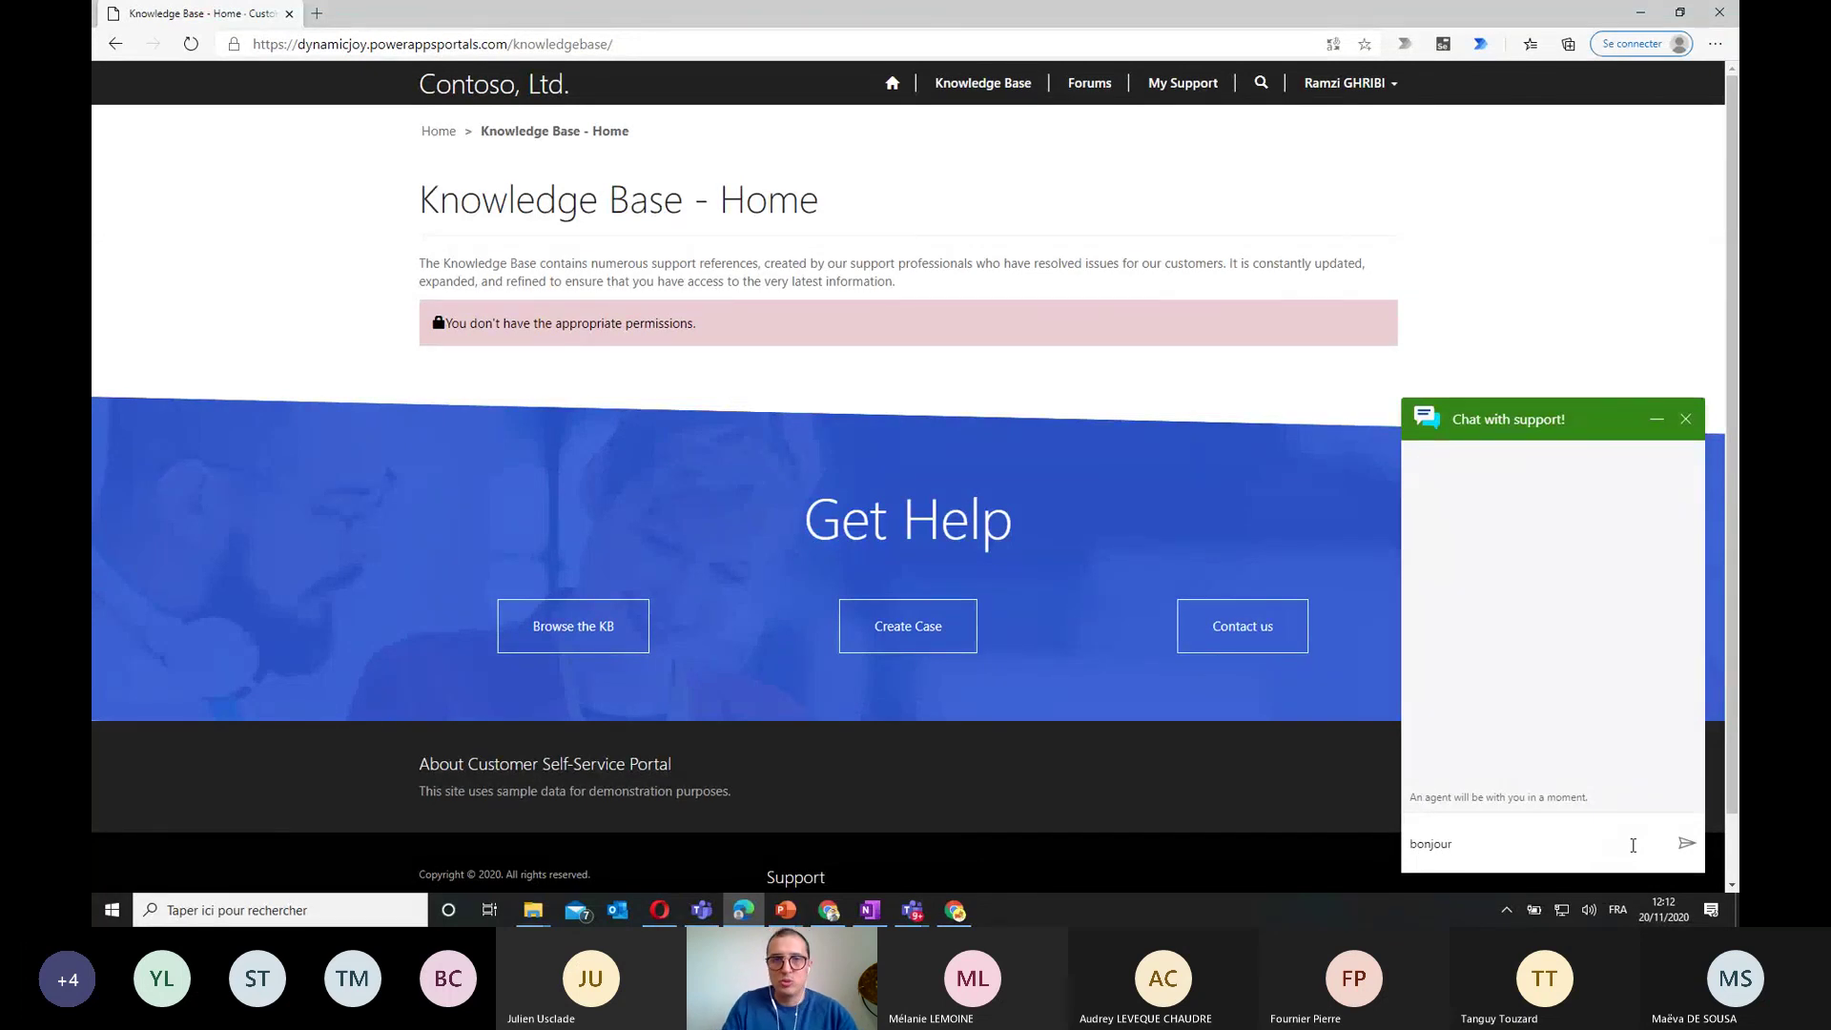
{"action": "key", "text": "Return"}
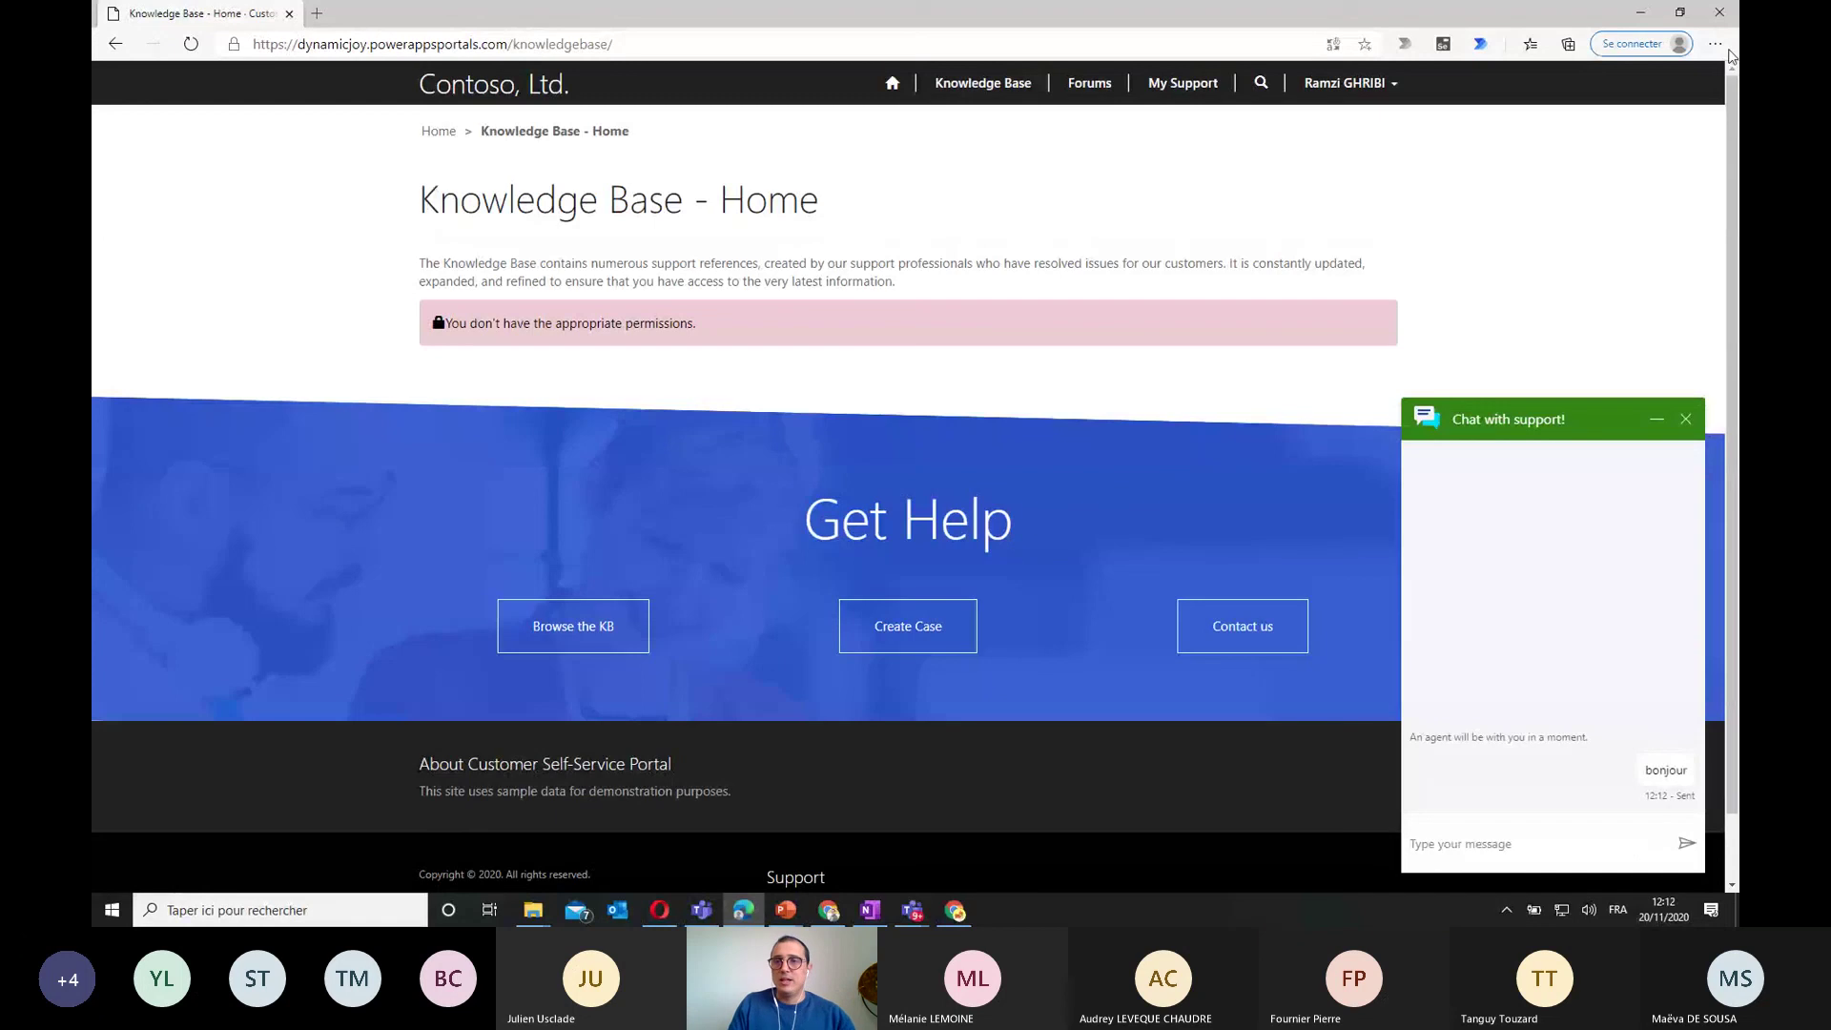
{"action": "left_click", "coordinate": [1644, 16]}
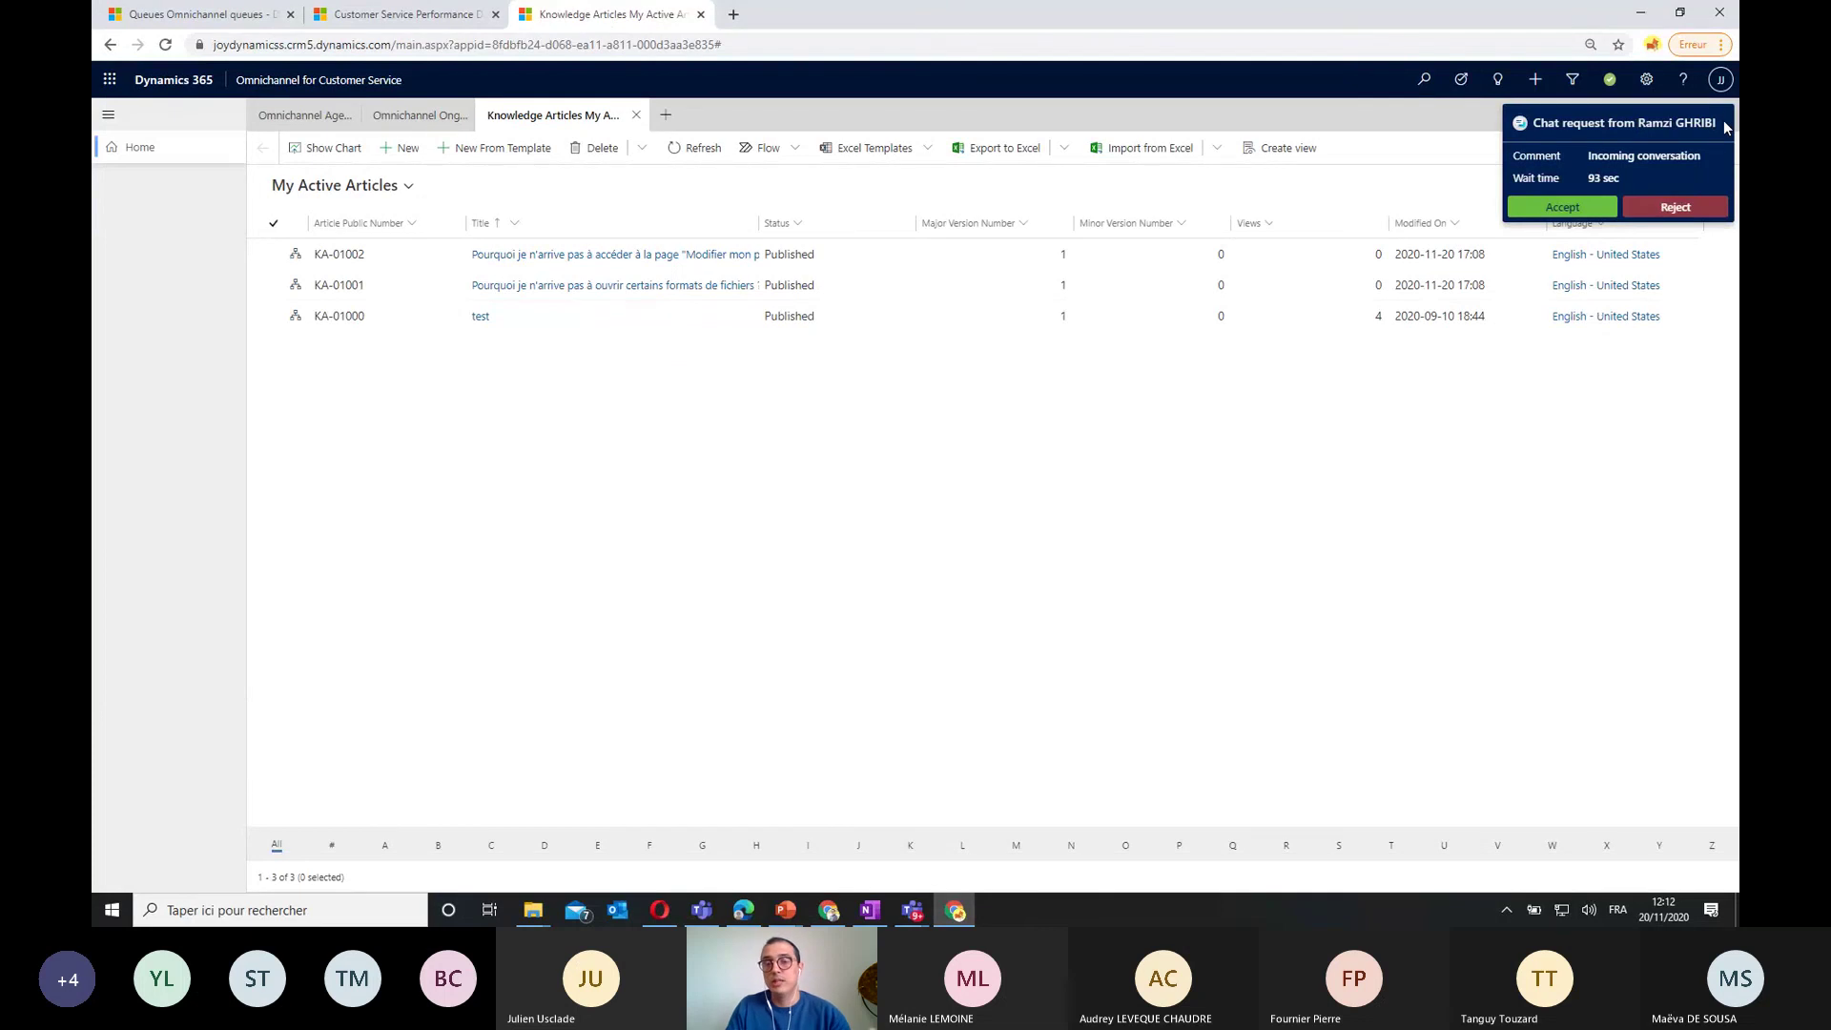
Accept the incoming chat request and review the visitor details and conversation details in the conversation summary
{"action": "left_click", "coordinate": [1564, 207]}
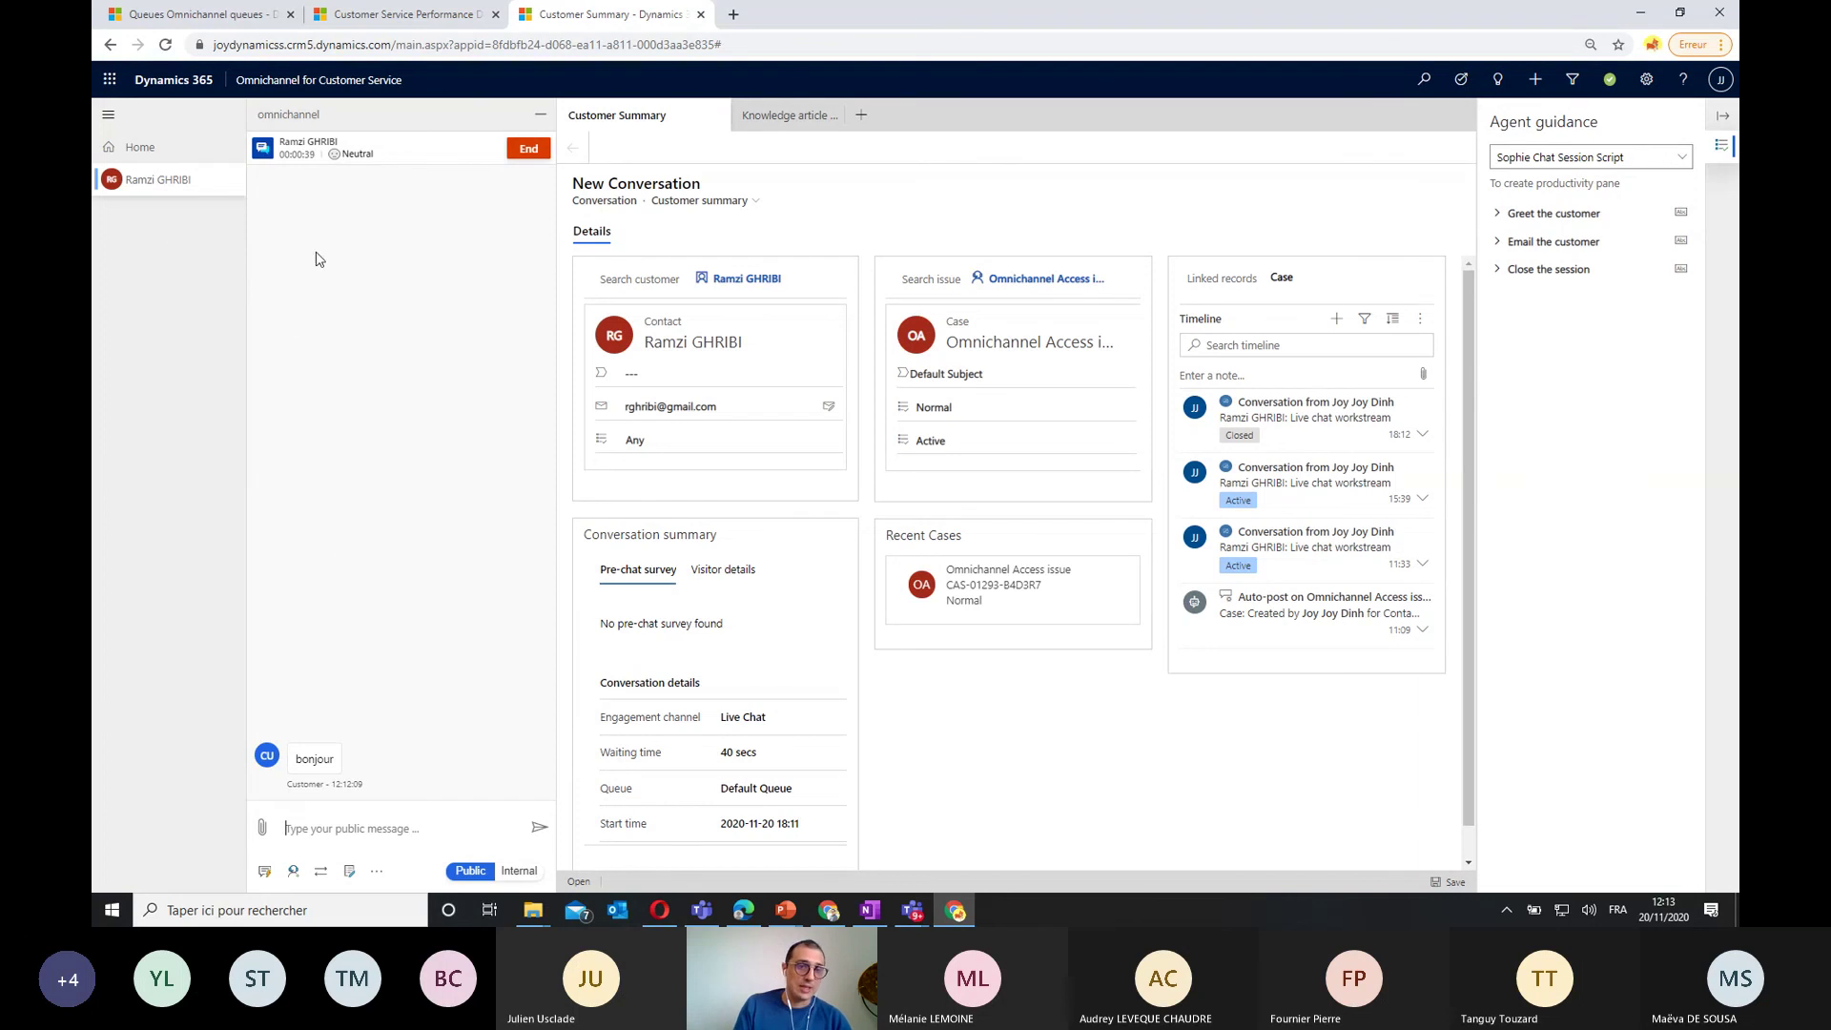
{"action": "double_click", "coordinate": [329, 758]}
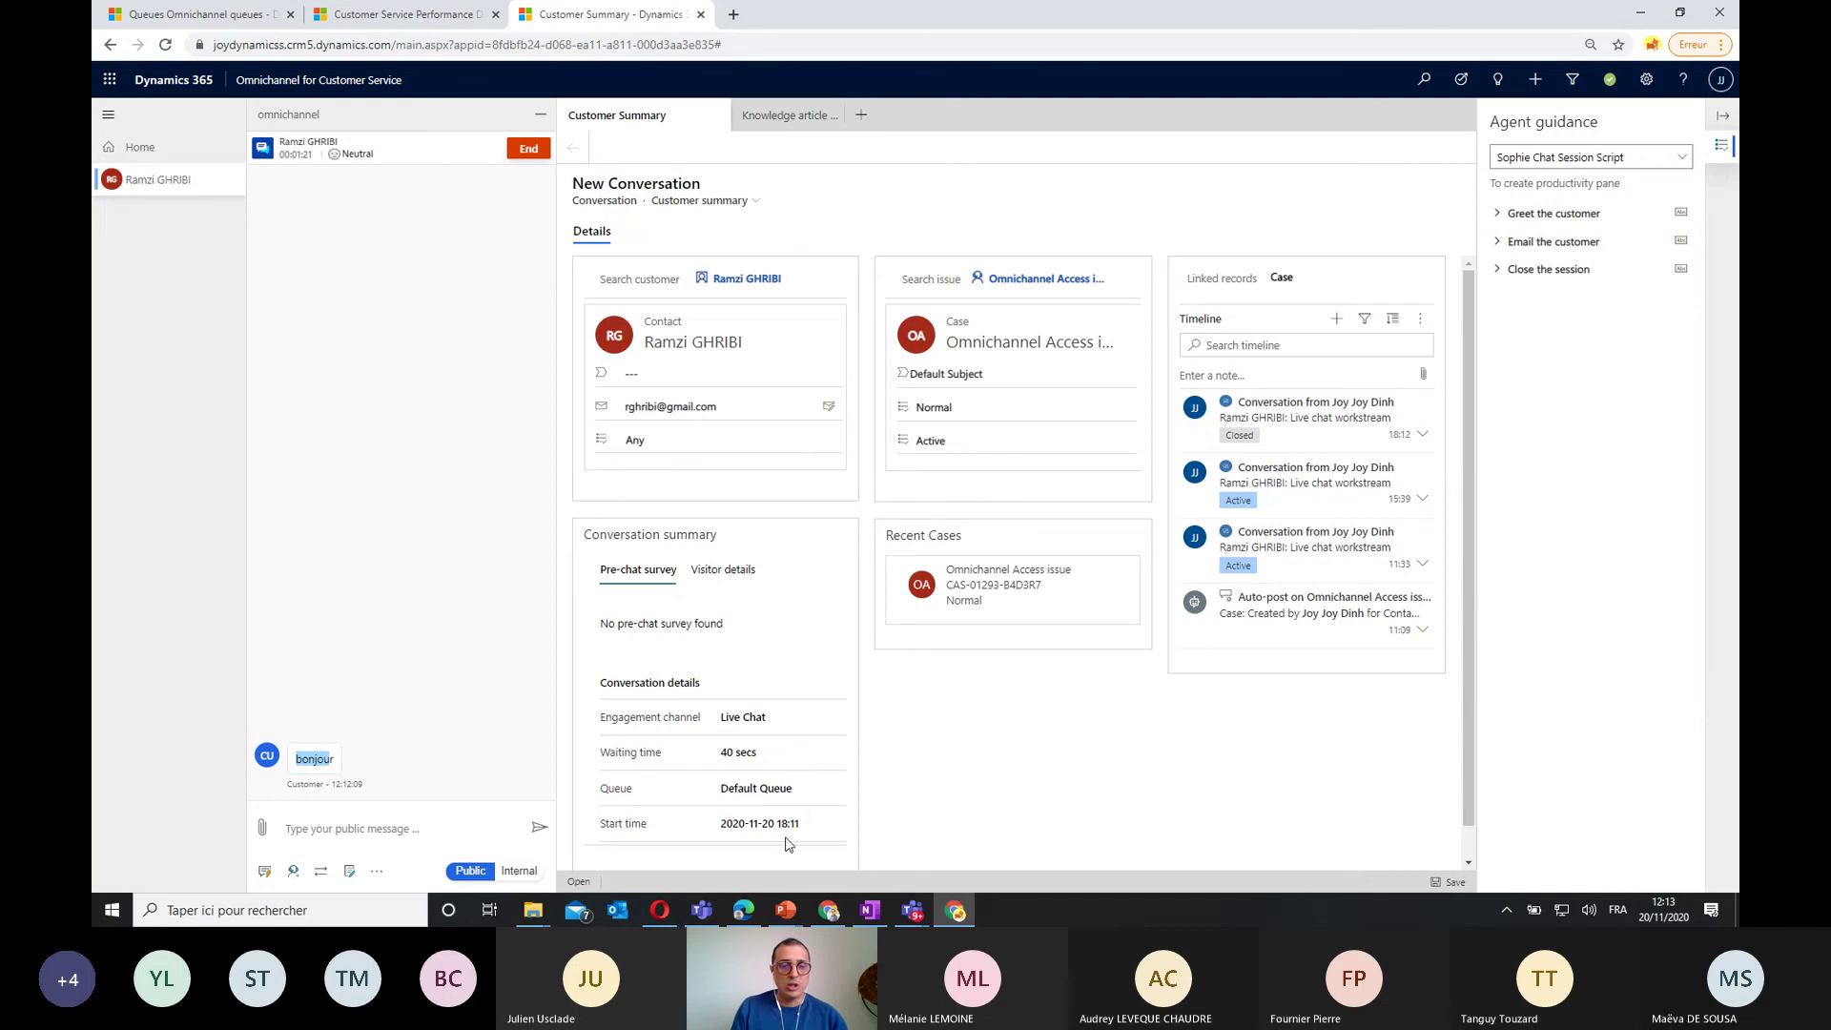
{"action": "left_click", "coordinate": [722, 573]}
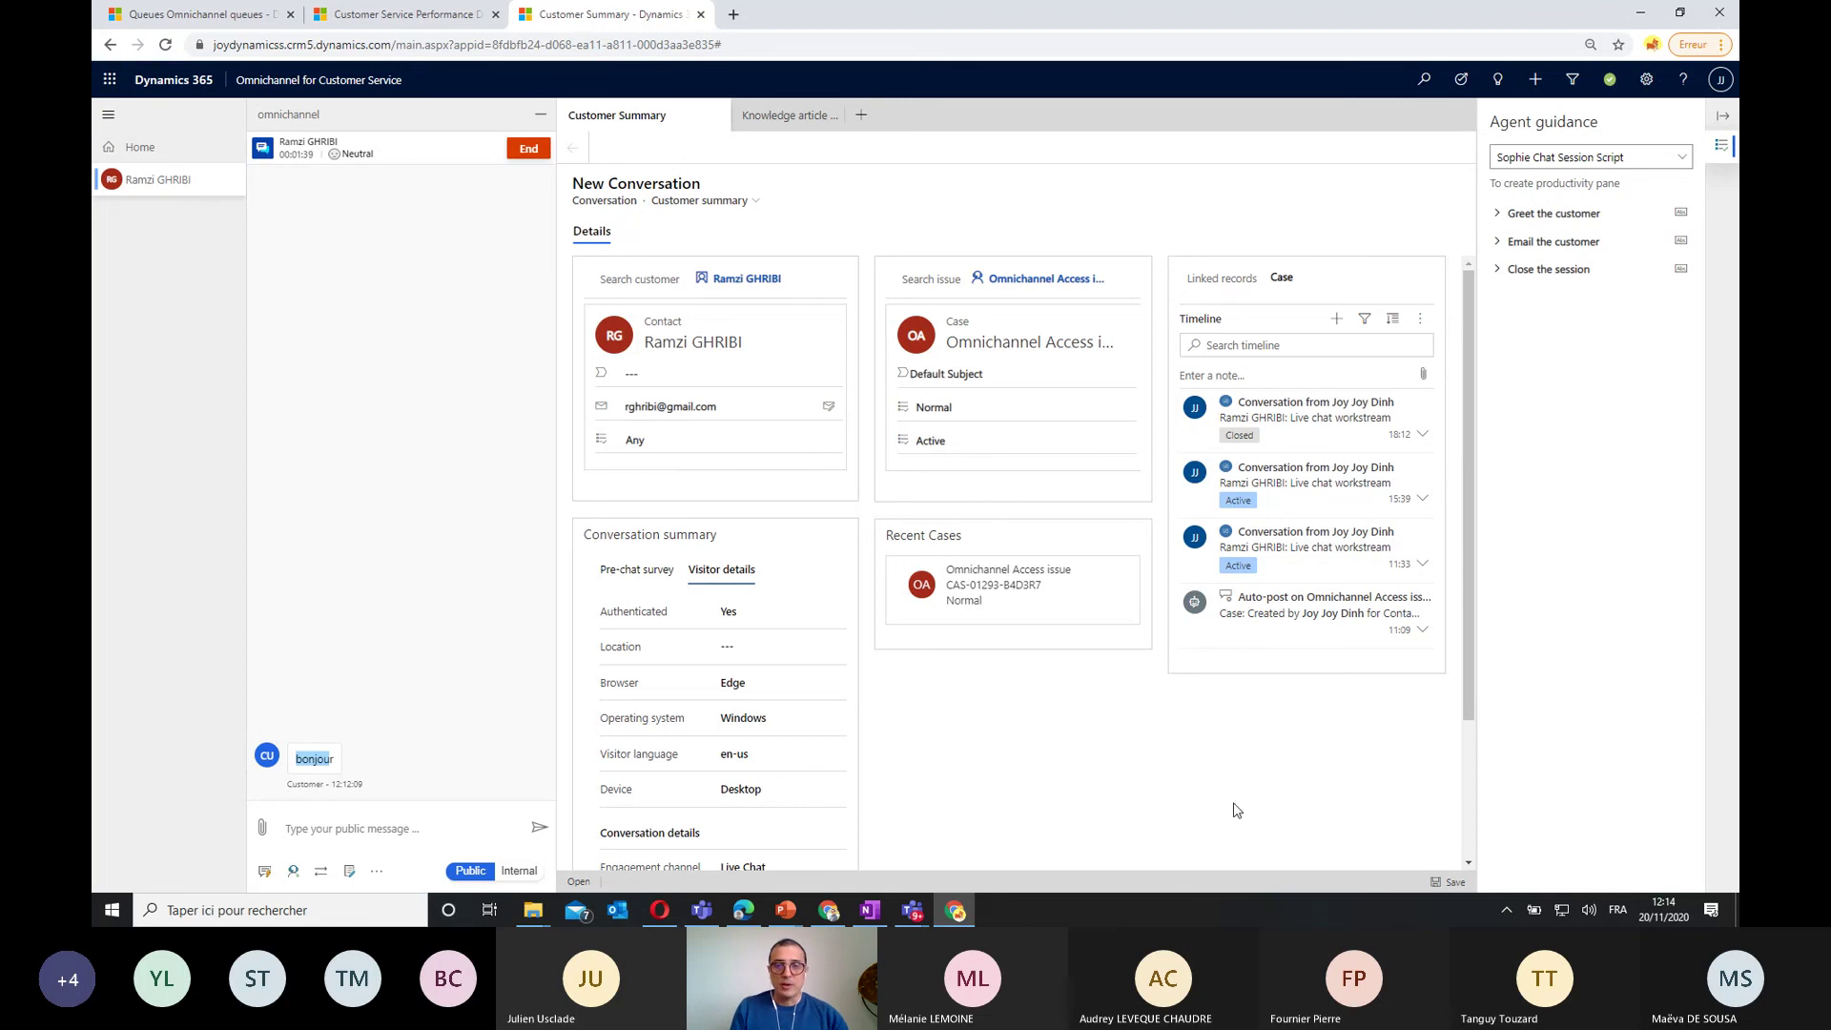
{"action": "scroll", "coordinate": [1474, 683], "scroll_direction": "down", "scroll_amount": 3}
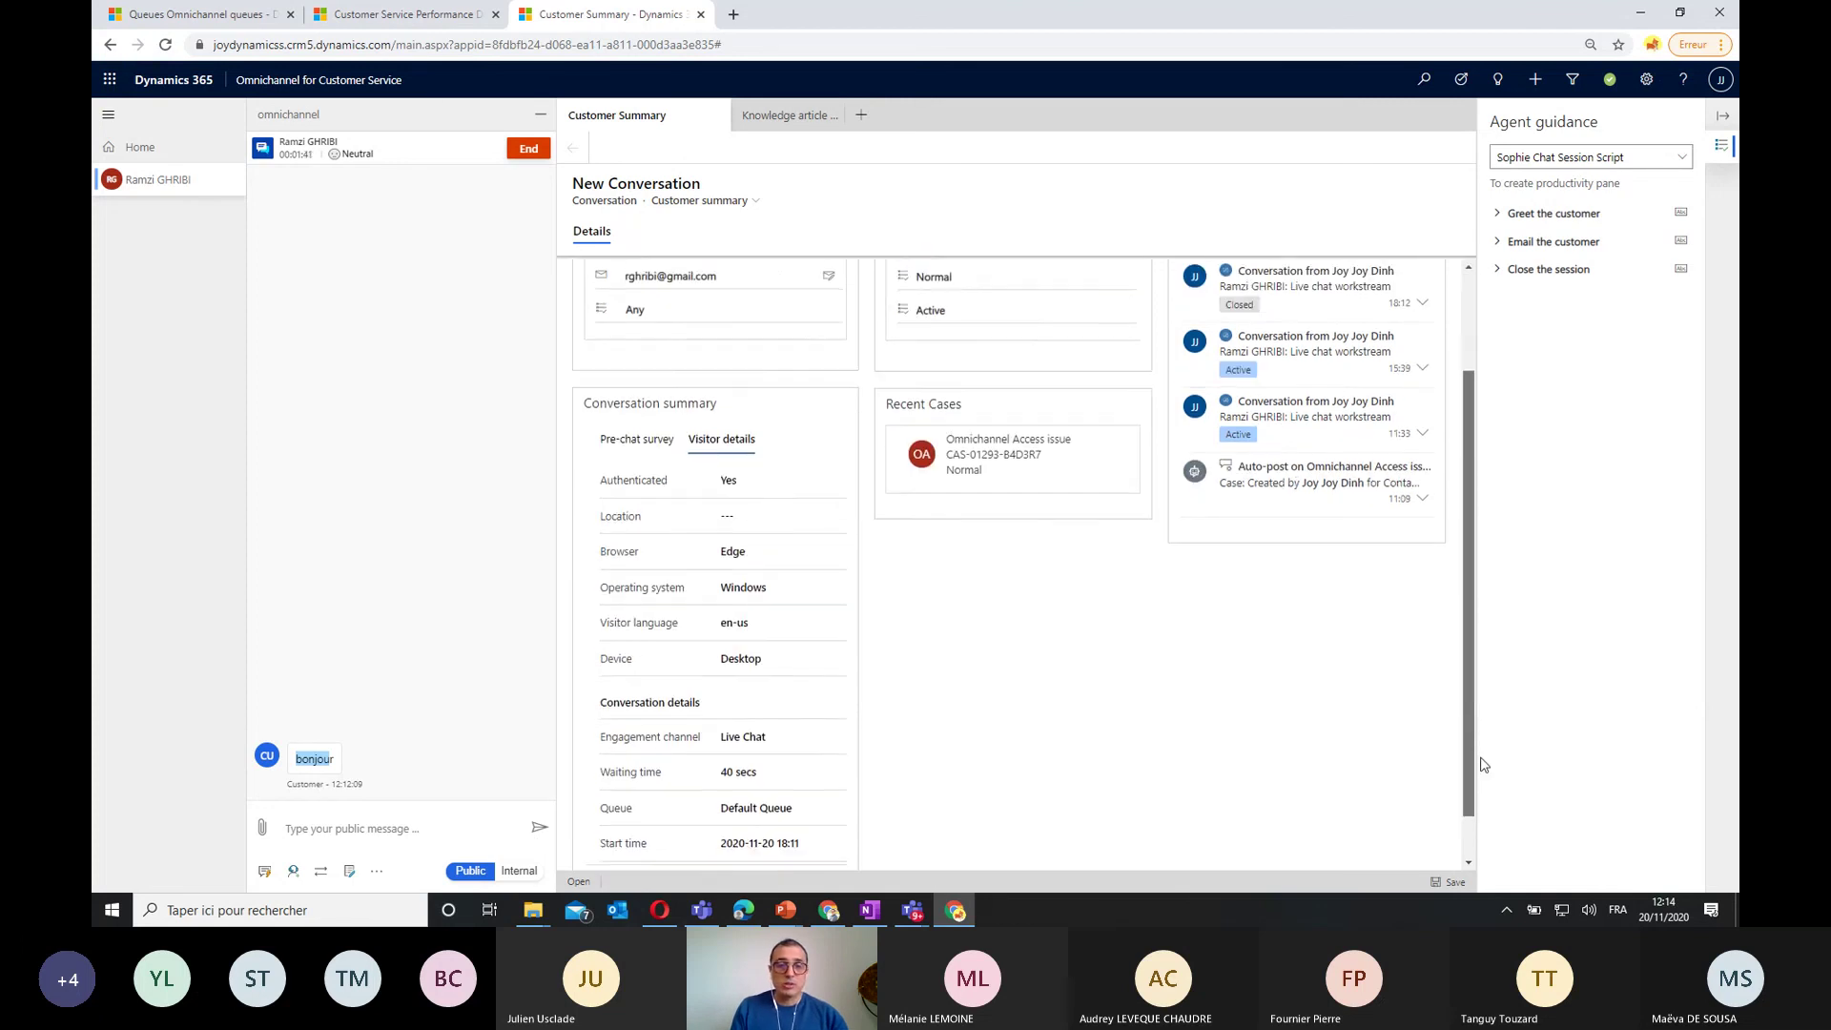
{"action": "scroll", "coordinate": [1441, 505], "scroll_direction": "up", "scroll_amount": 3}
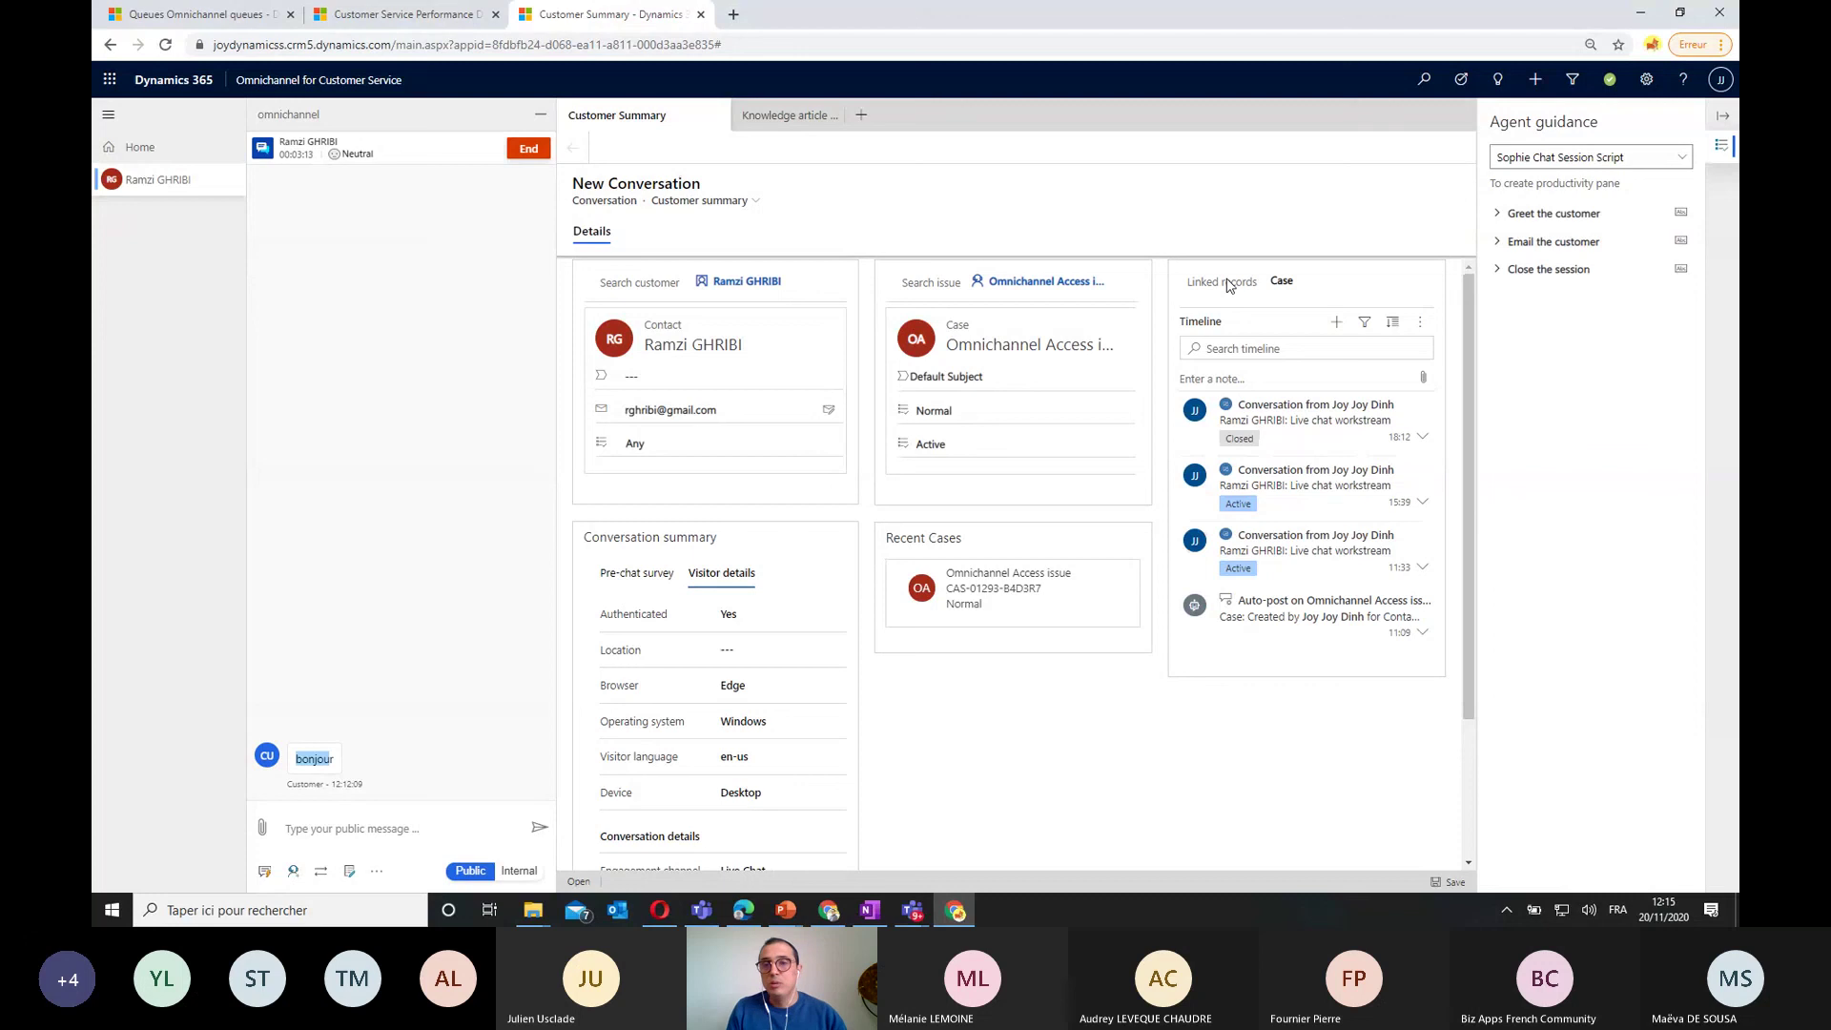
Set the timeline's linked records to Contact and look through the contact's past conversations
{"action": "left_click", "coordinate": [1283, 280]}
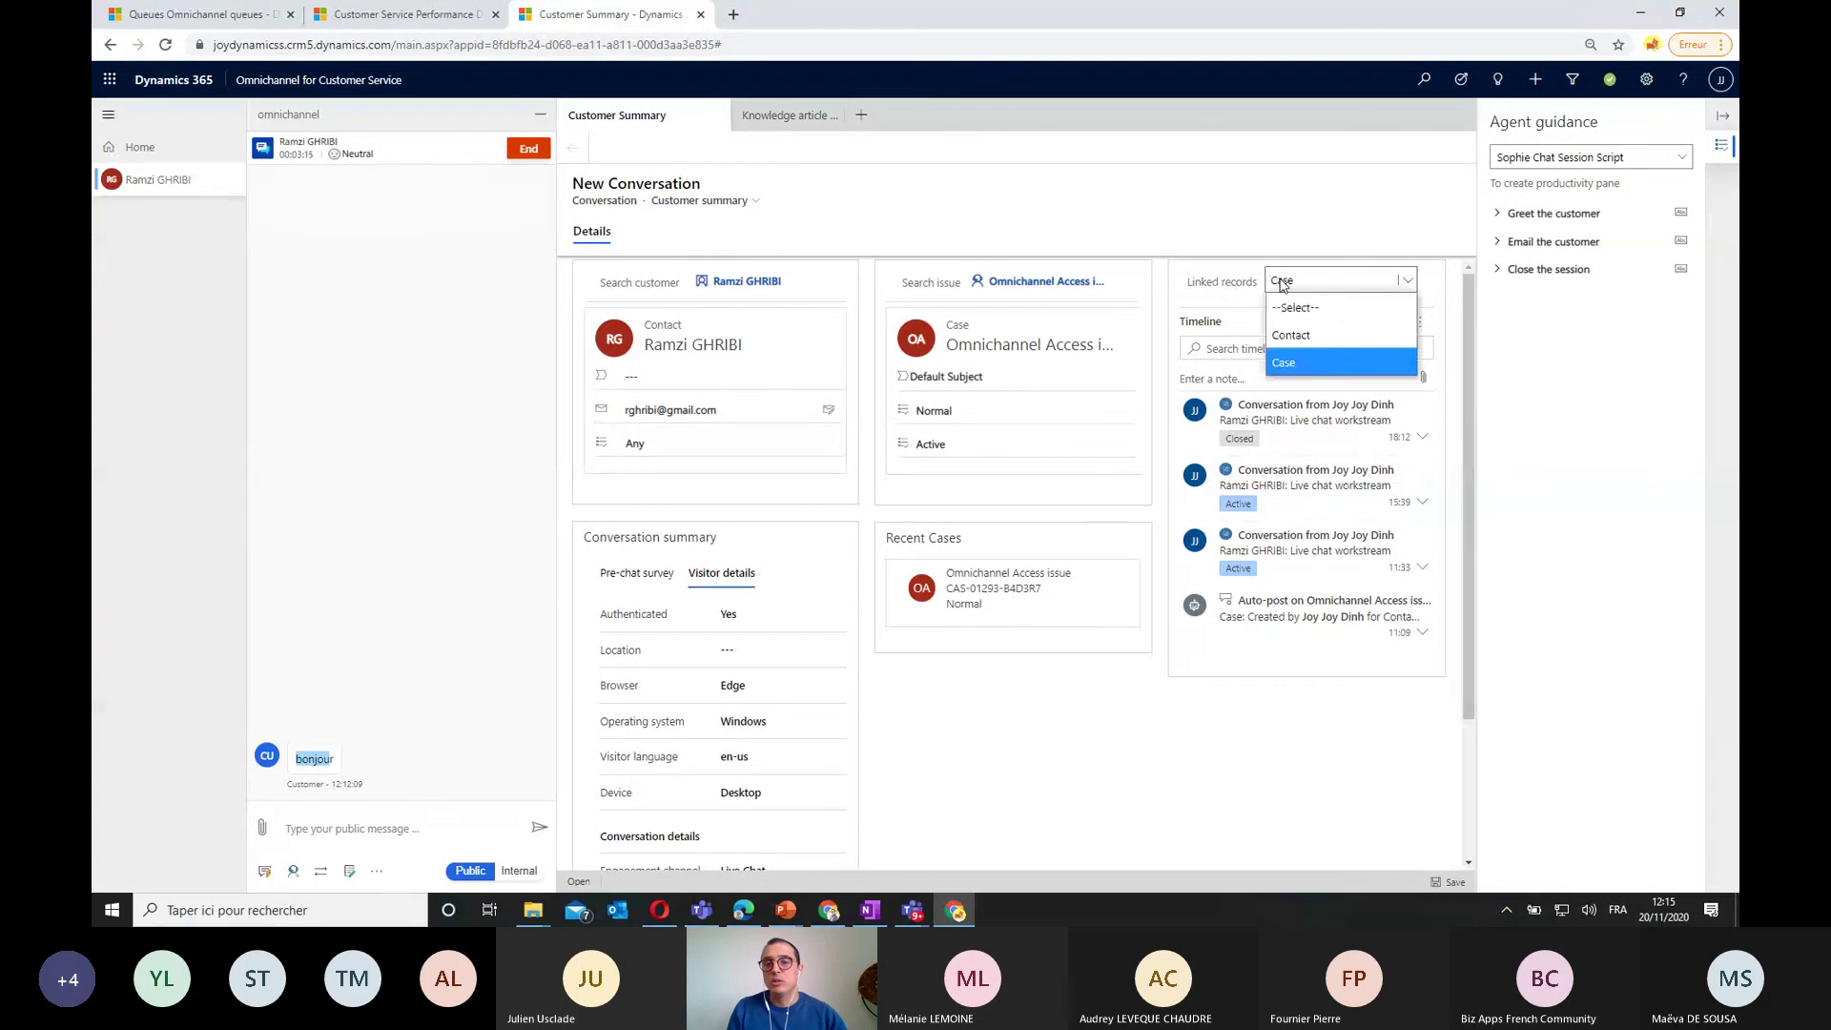
{"action": "left_click", "coordinate": [1295, 332]}
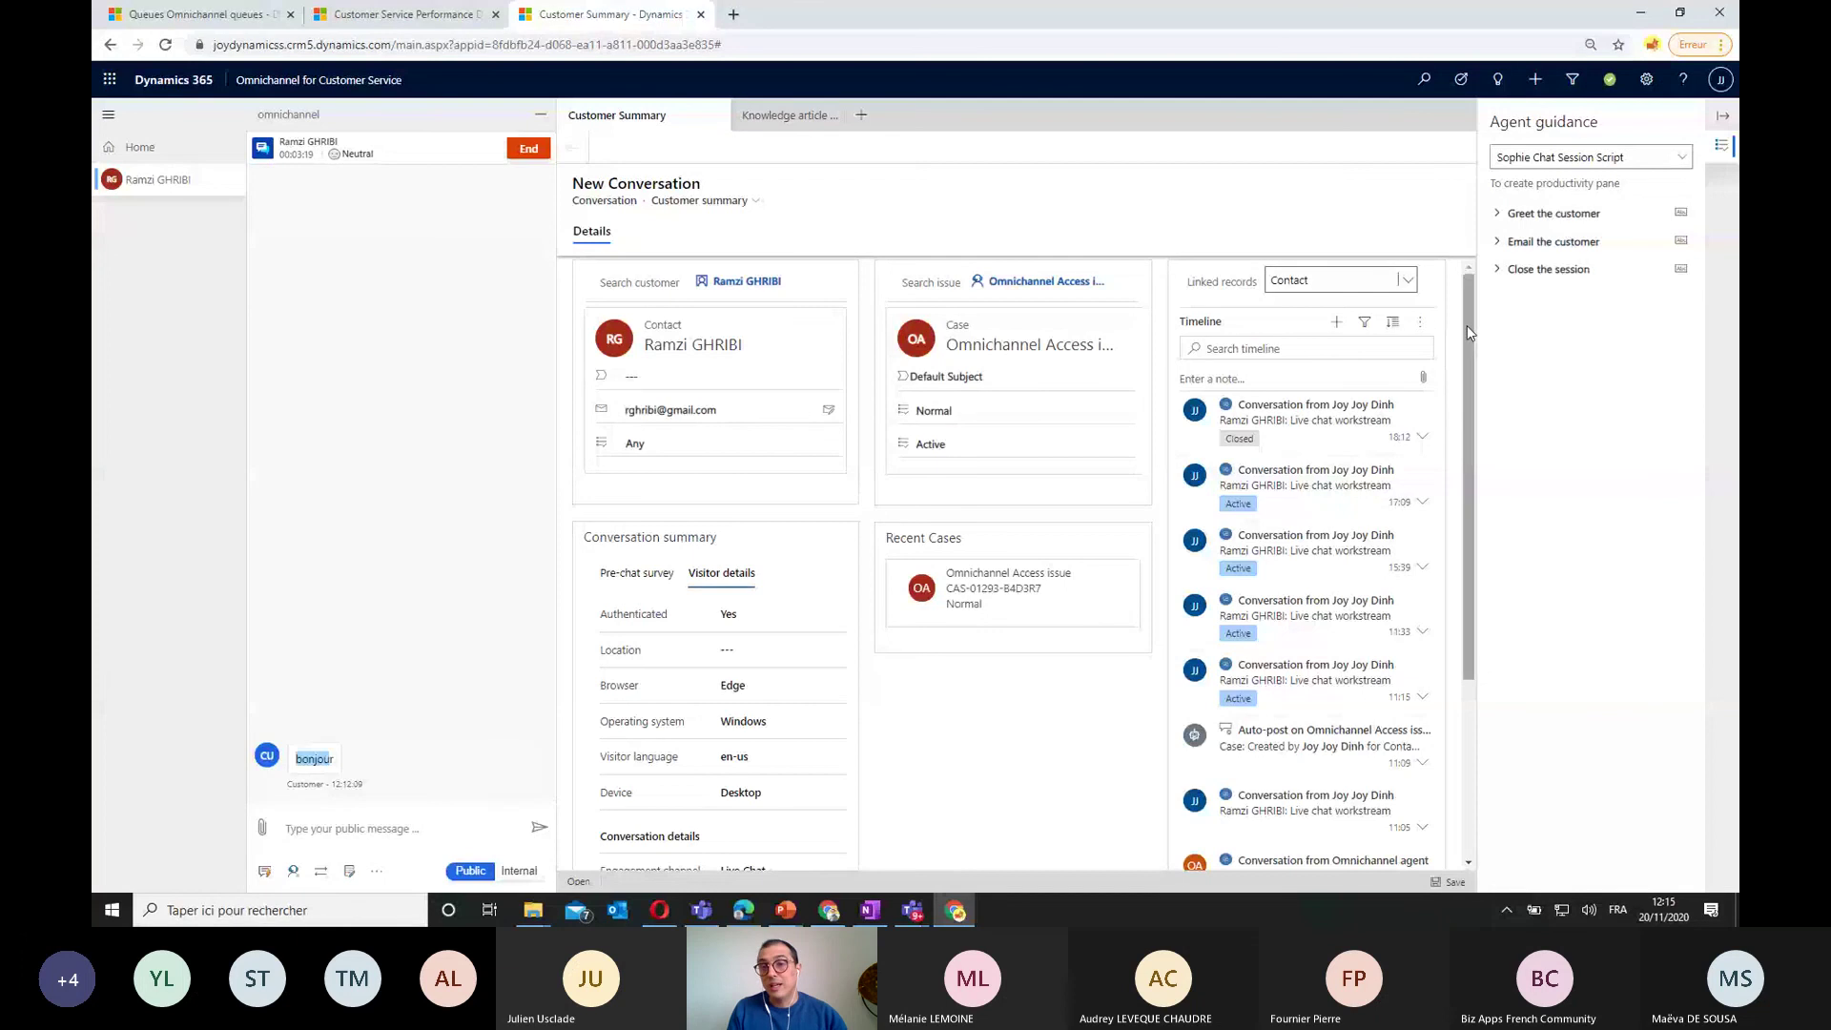
{"action": "left_click_drag", "start_coordinate": [1467, 324], "coordinate": [1458, 482]}
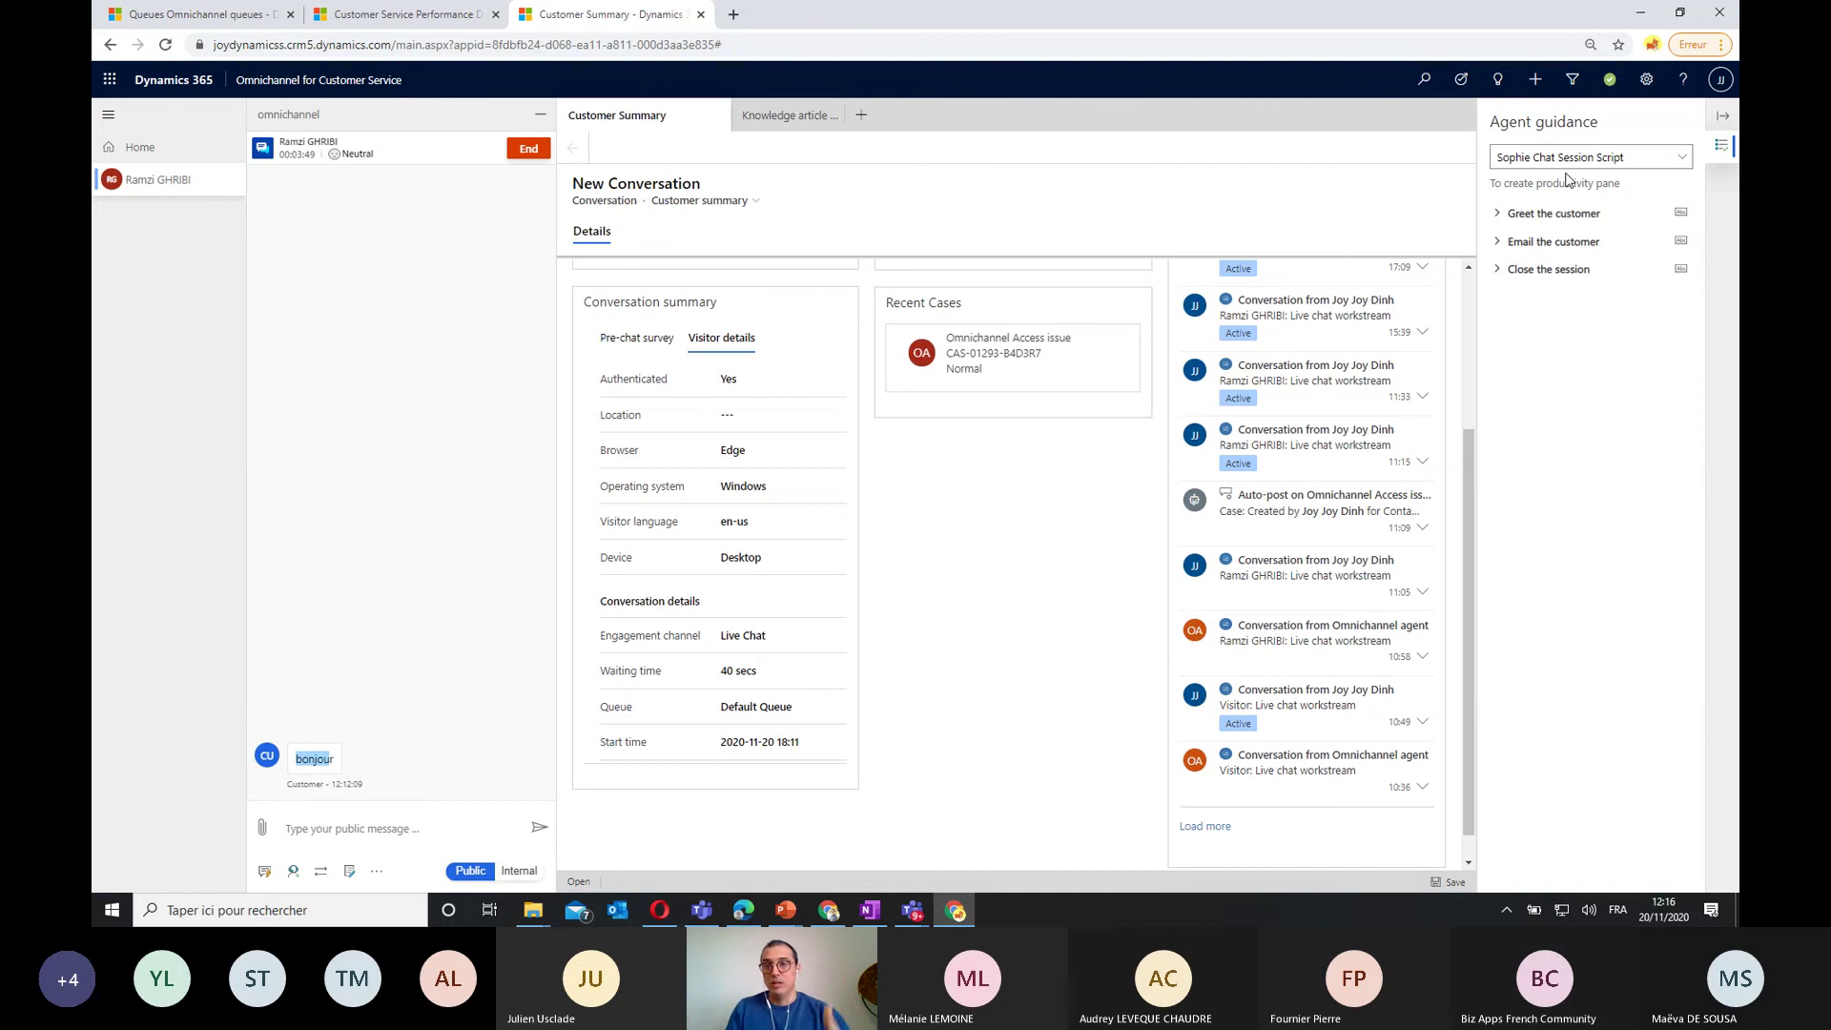
Expand the "Greet the customer" step in the agent script and send the public reply "bonjour" to the customer
{"action": "left_click", "coordinate": [1503, 219]}
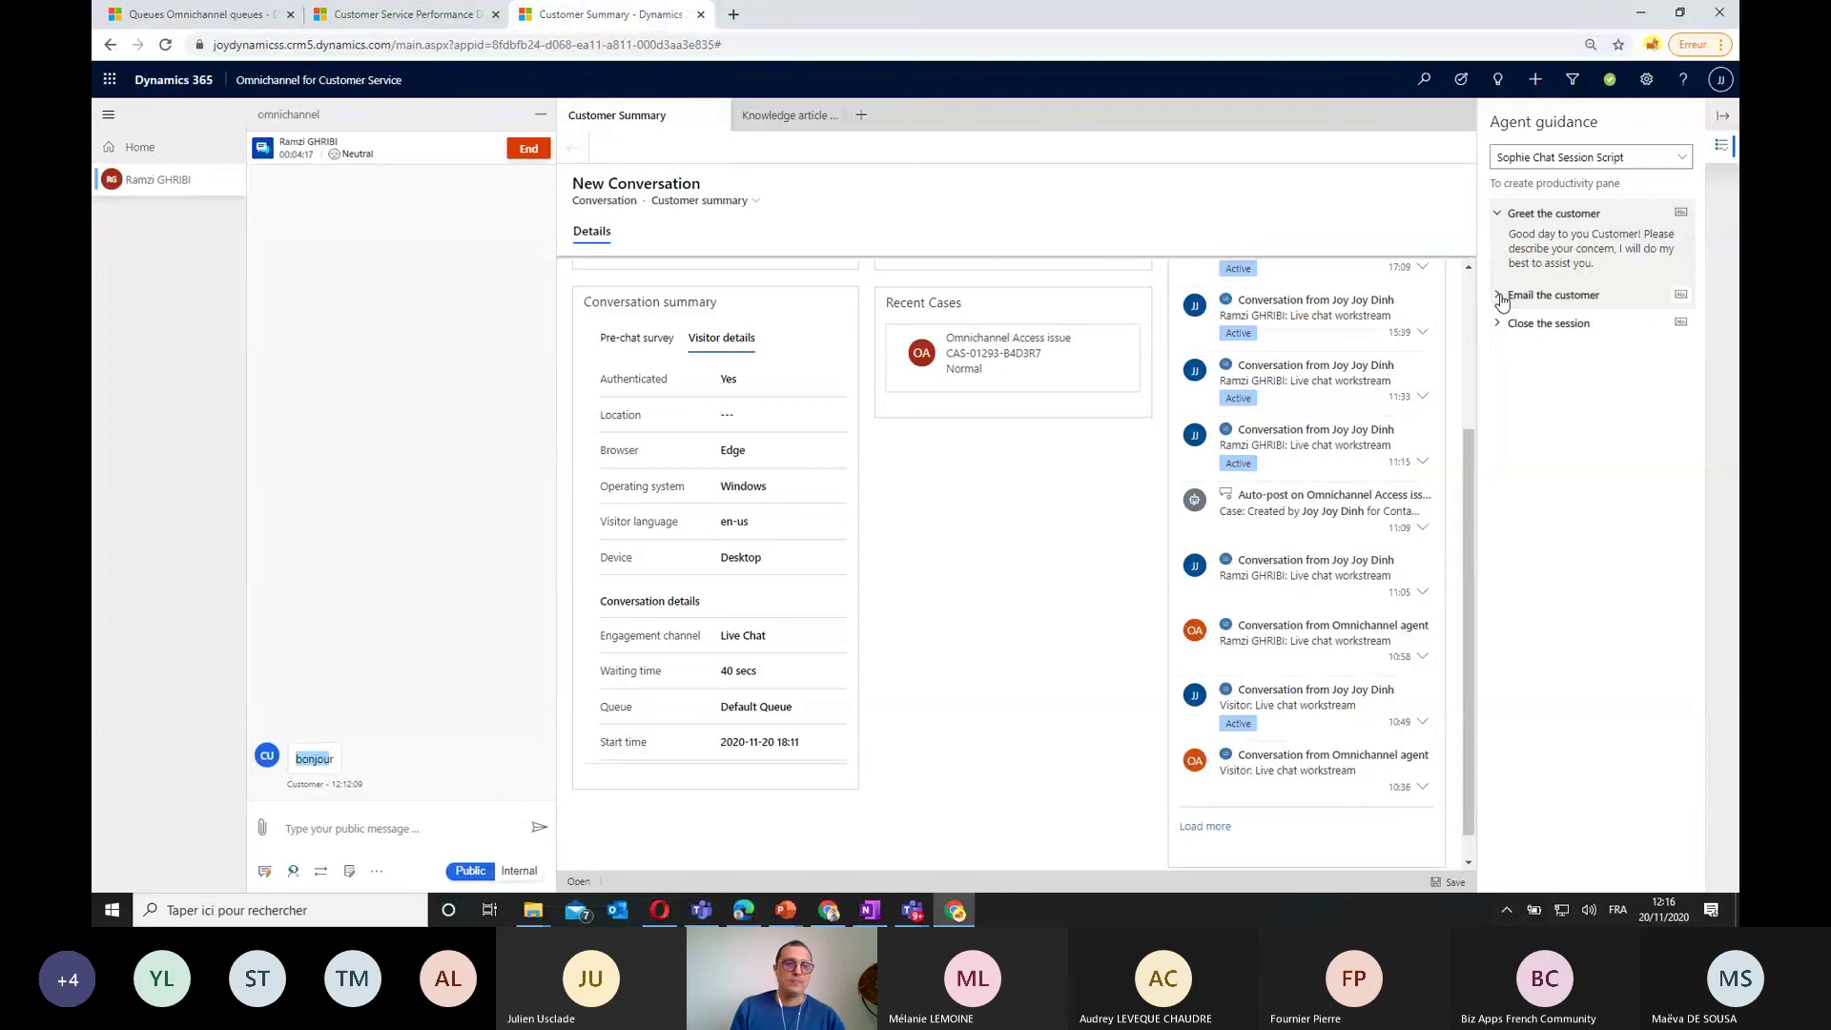
{"action": "left_click", "coordinate": [318, 828]}
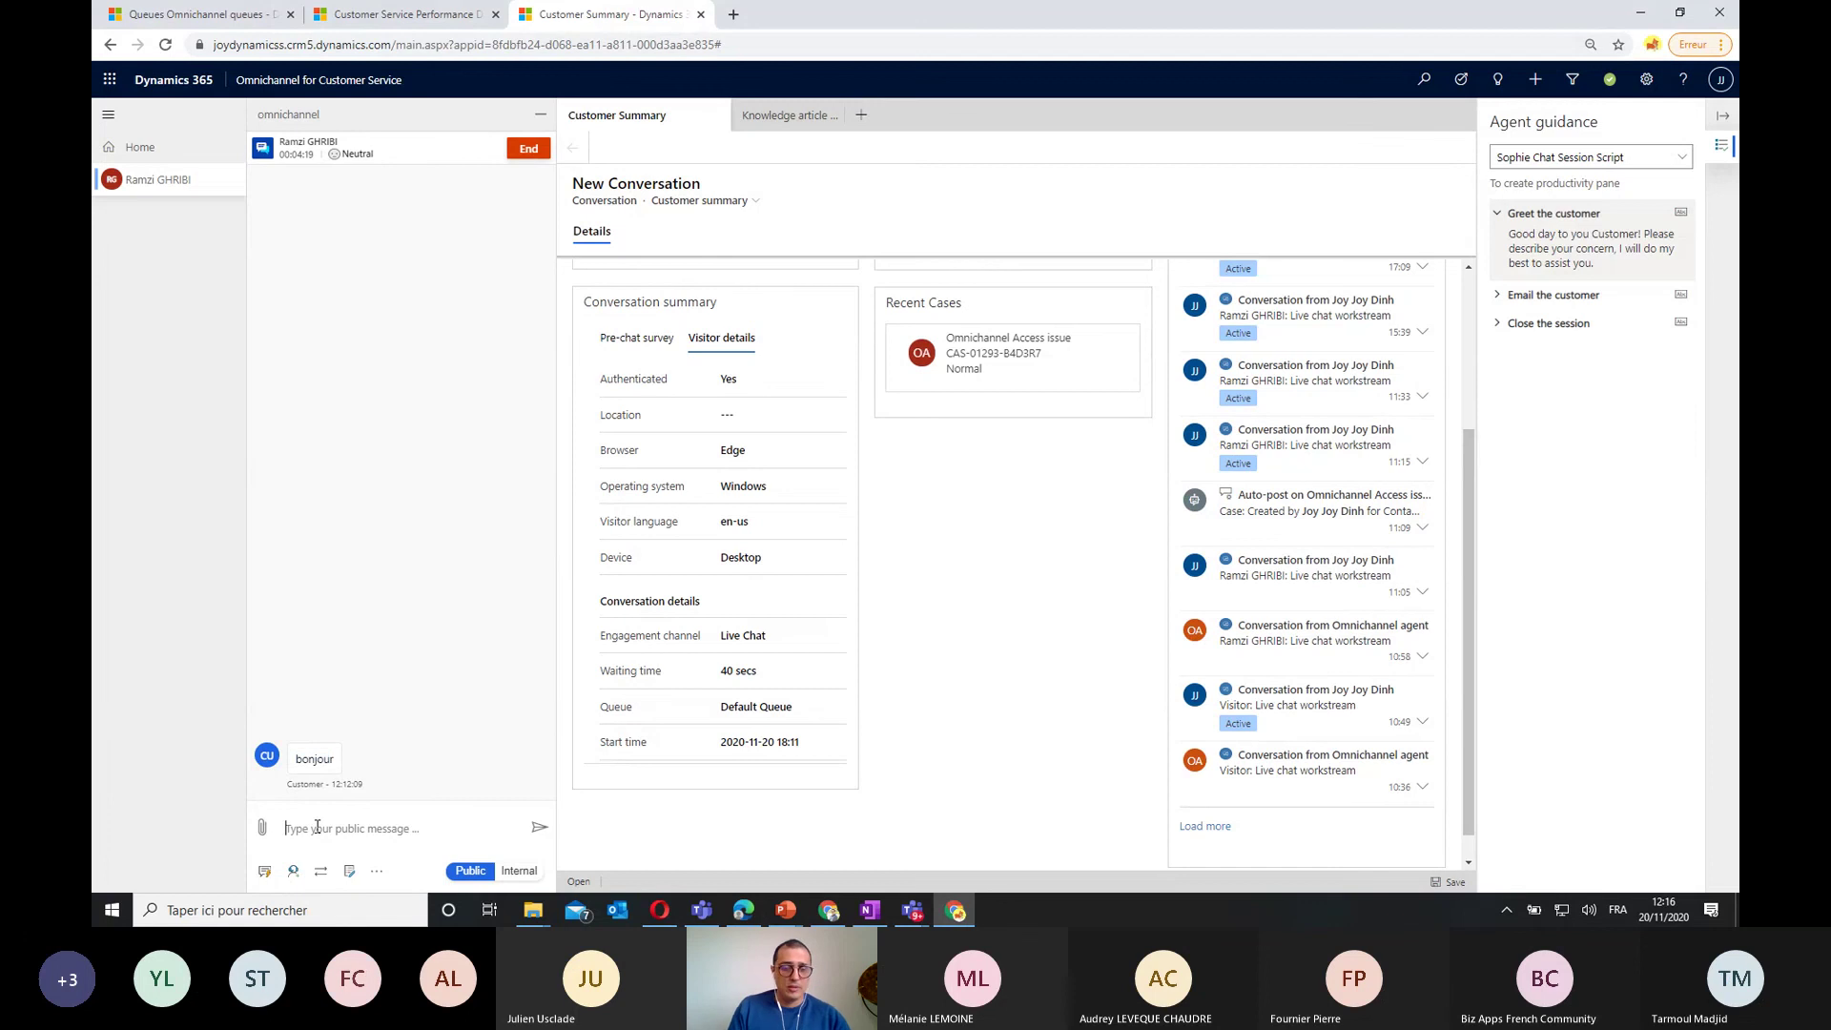
{"action": "type", "text": "bonjour"}
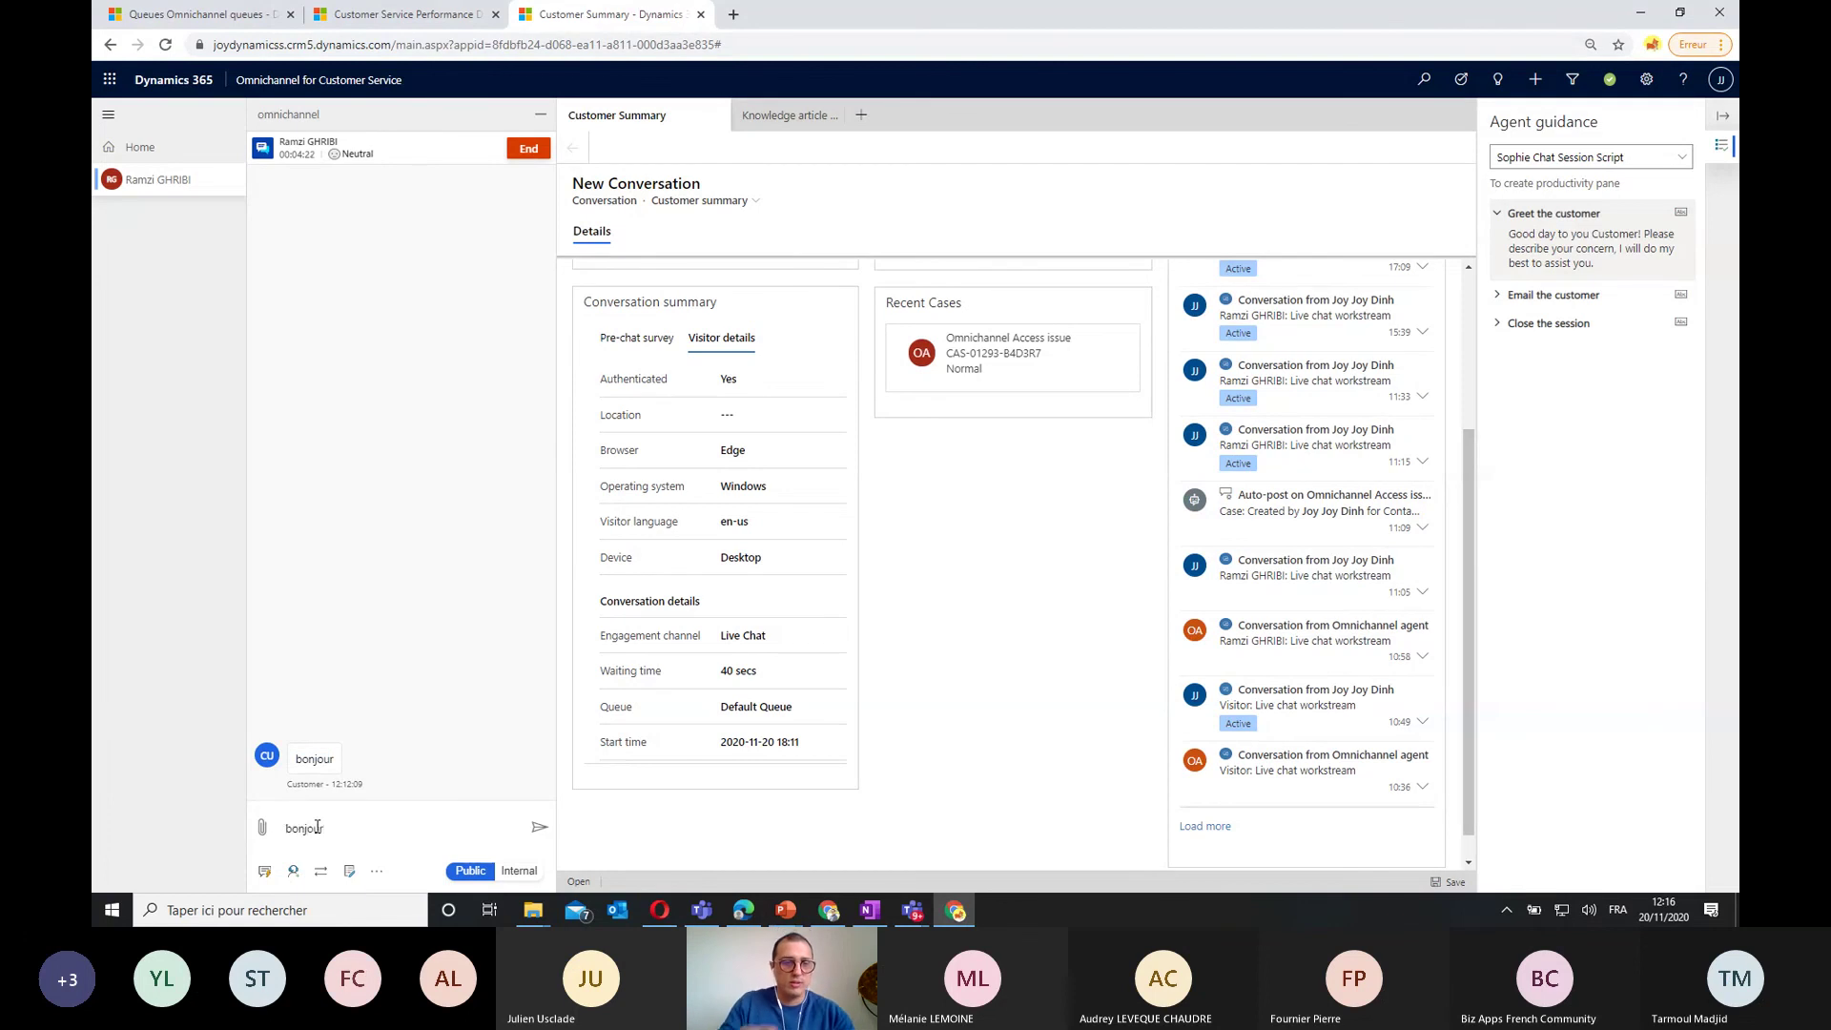
{"action": "key", "text": "Return"}
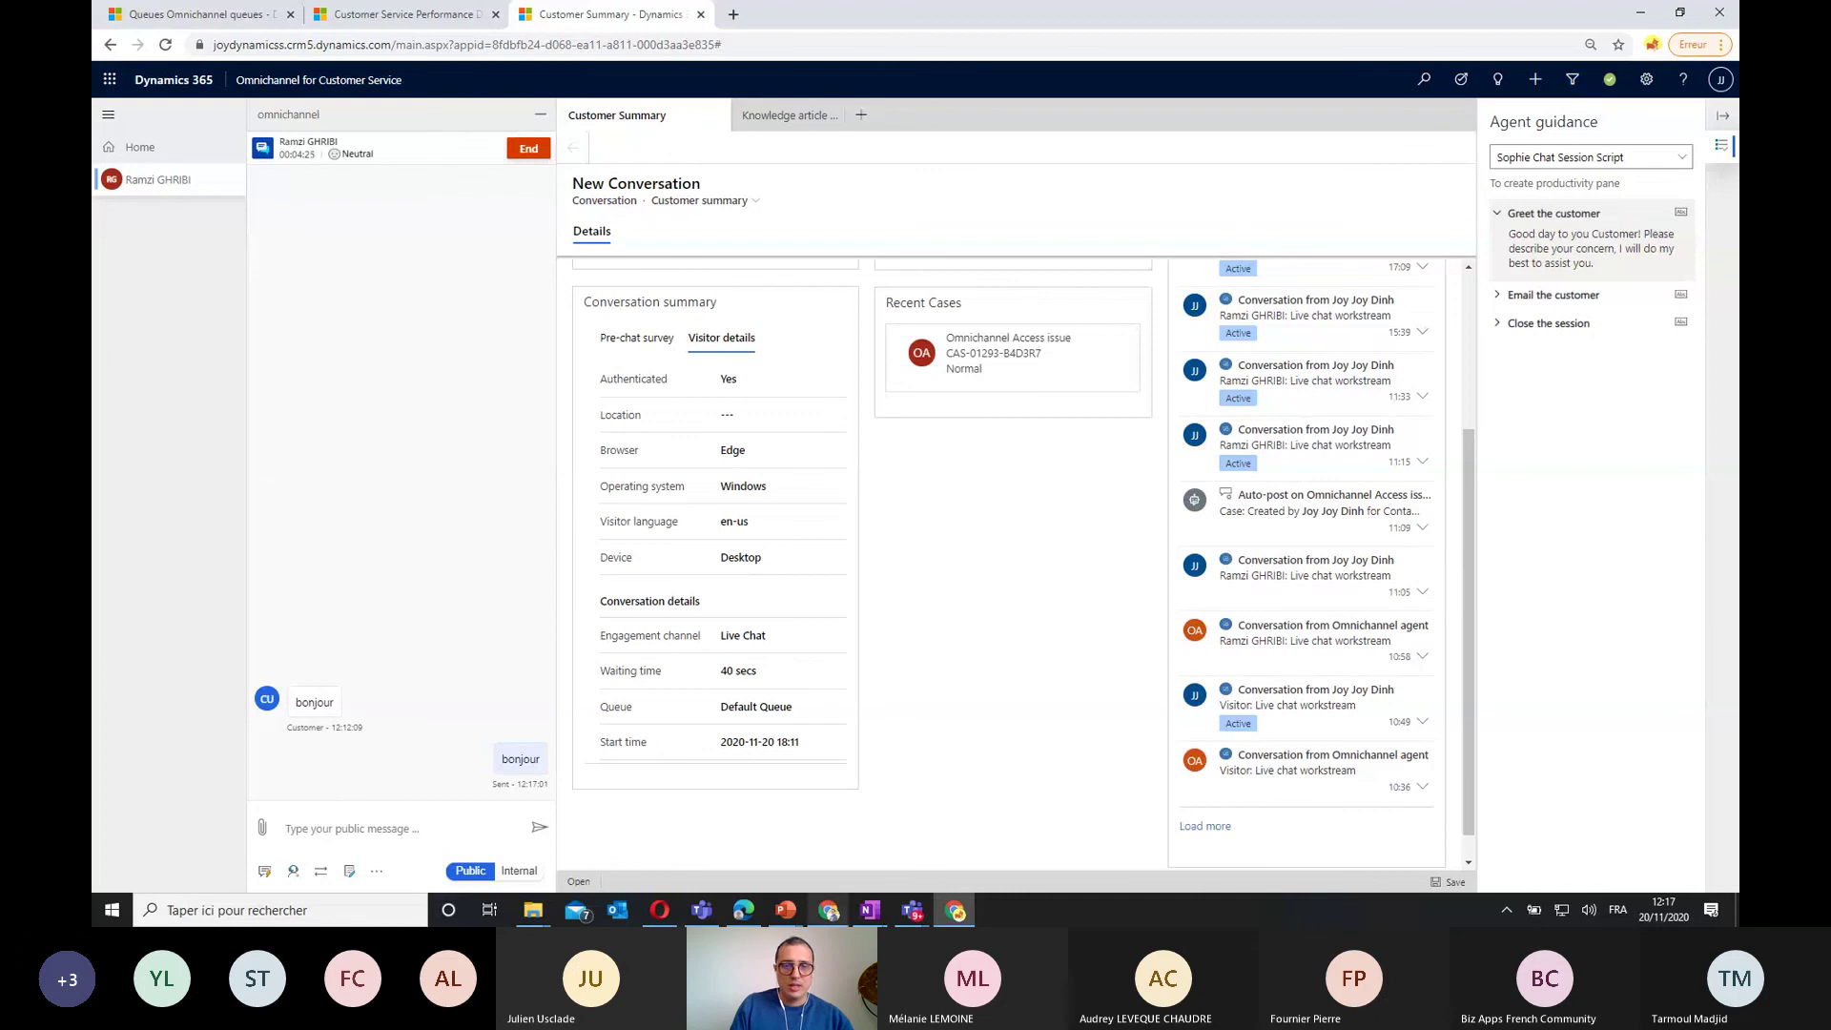
Arrange the Omnichannel for Customer Service window and the Edge window with the Contoso portal side by side
{"action": "left_click", "coordinate": [1677, 14]}
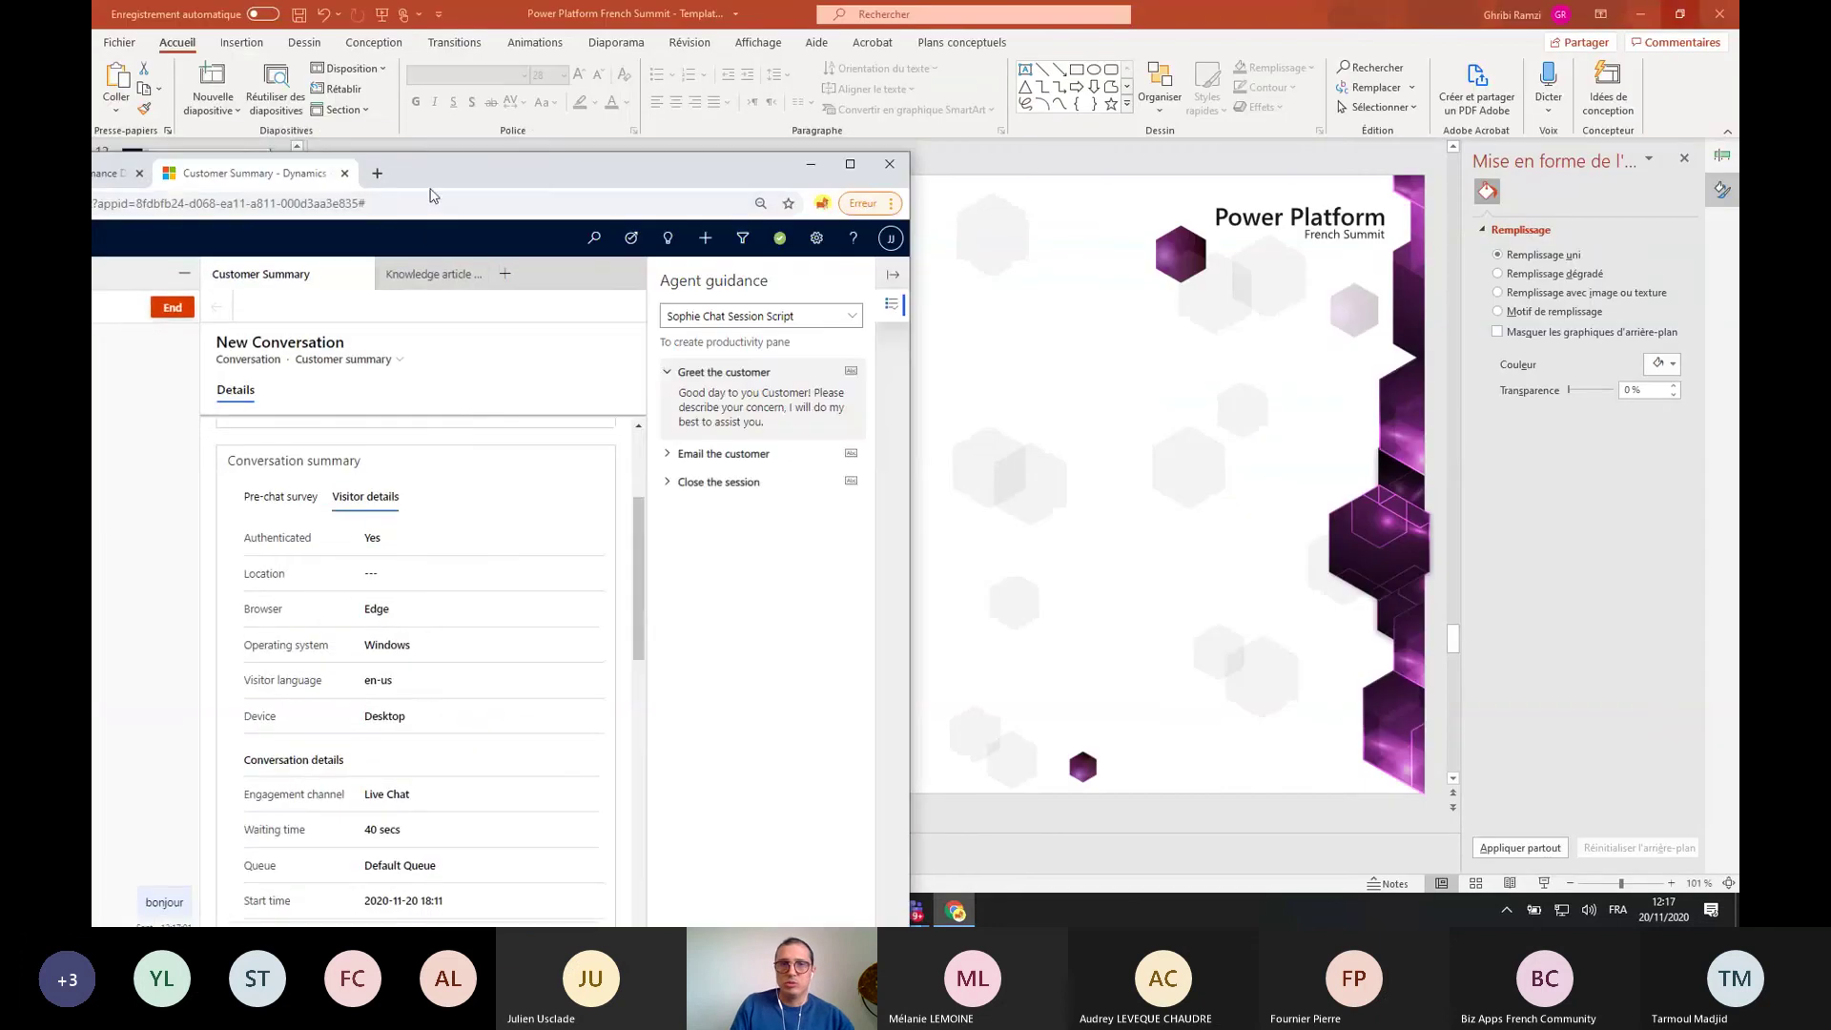
{"action": "left_click_drag", "start_coordinate": [543, 177], "coordinate": [96, 70]}
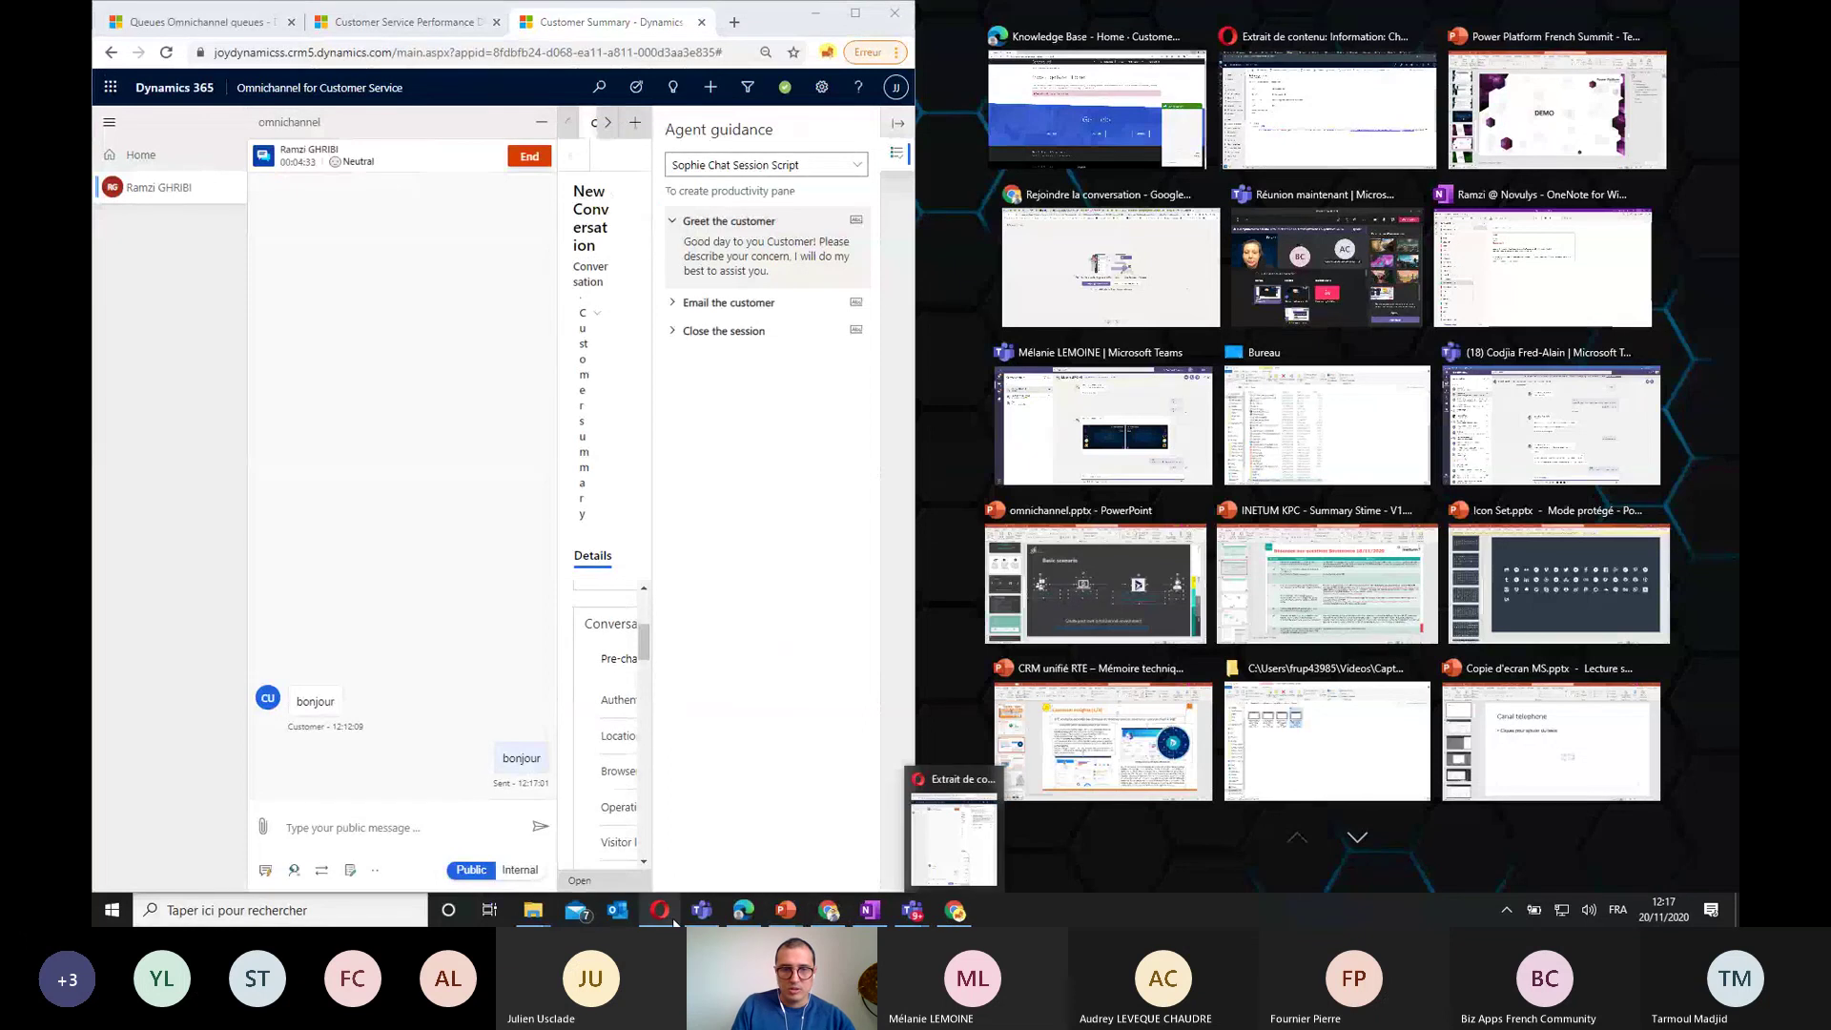
{"action": "mouse_move", "coordinate": [654, 922]}
{"action": "mouse_move", "coordinate": [753, 914]}
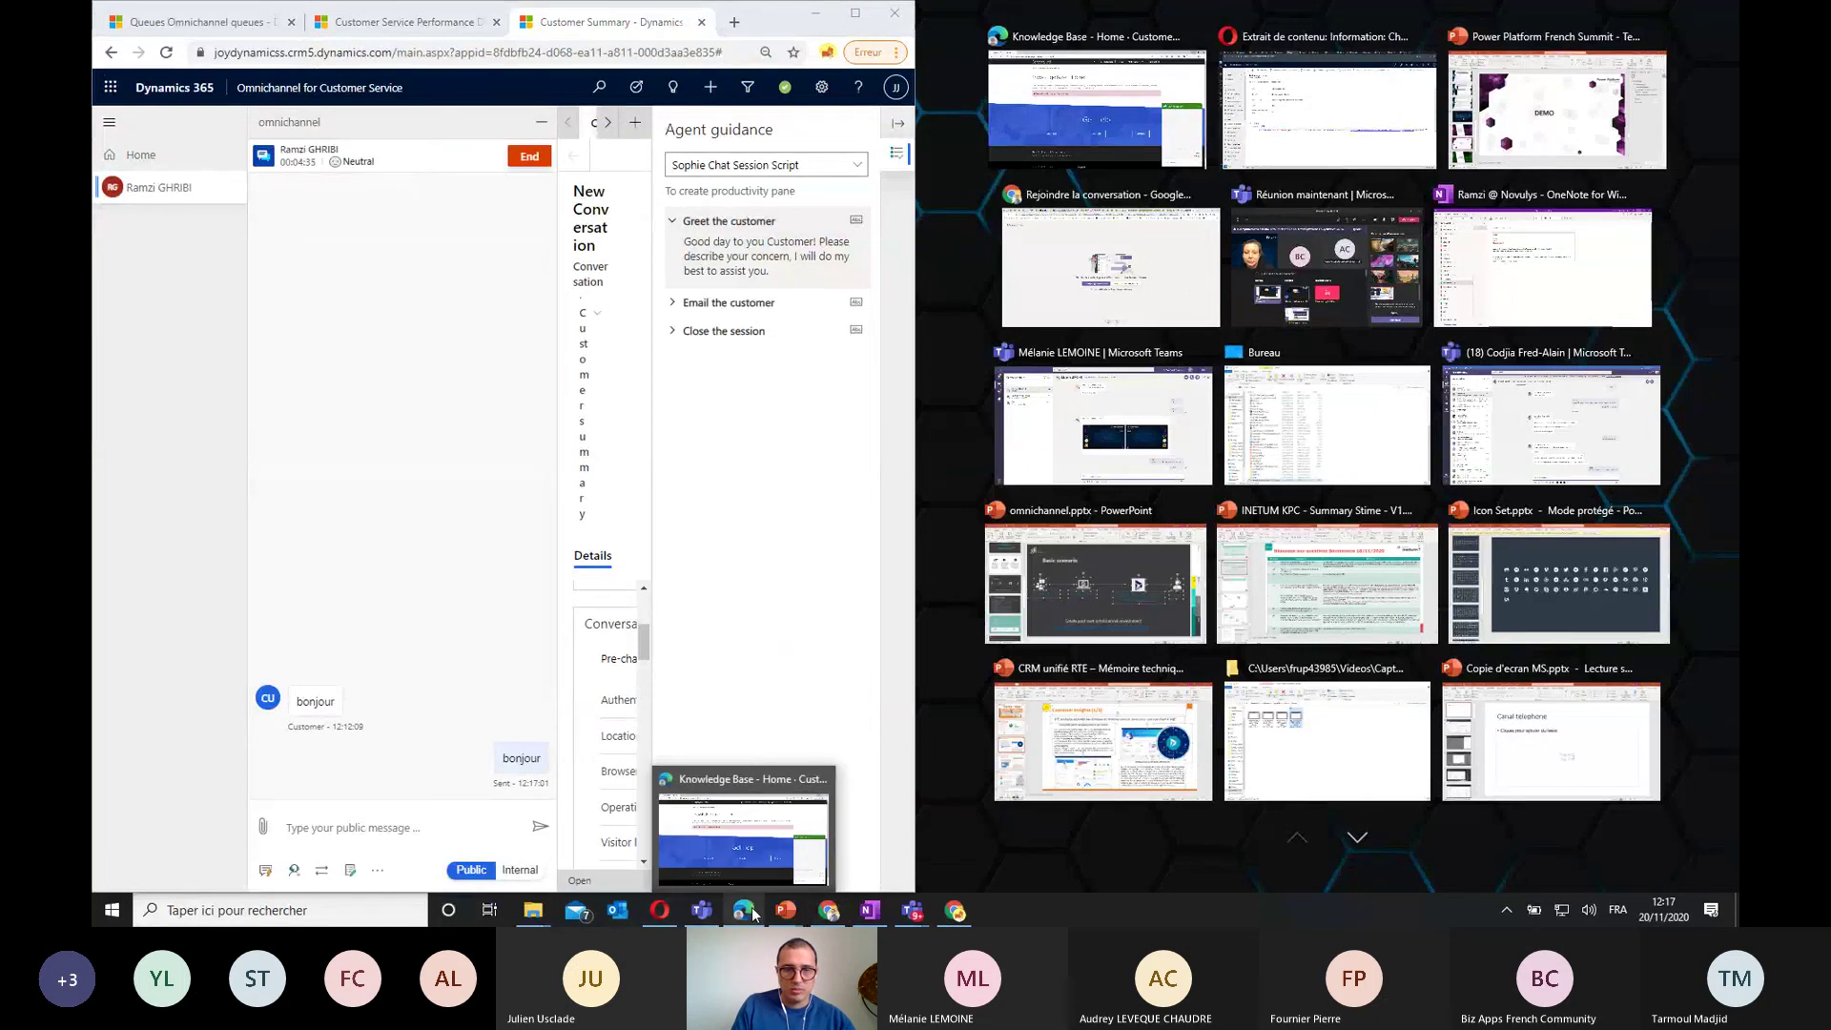
{"action": "left_click", "coordinate": [776, 822]}
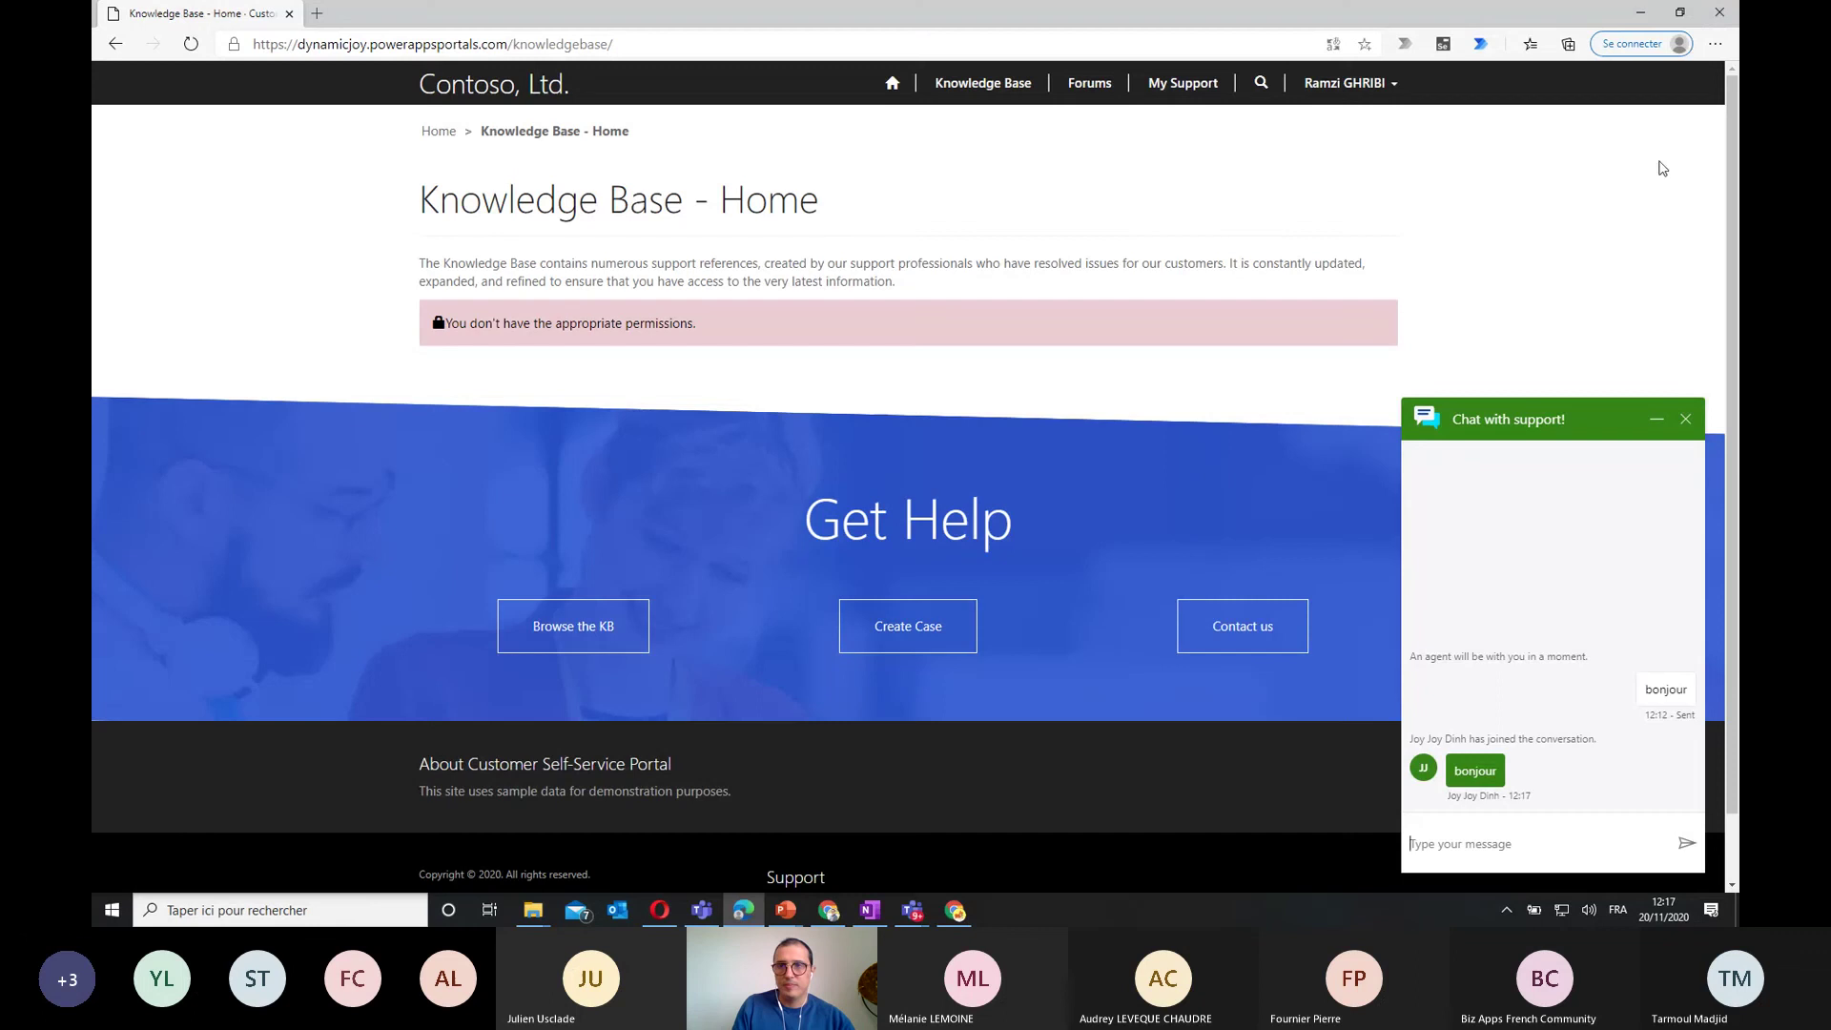
{"action": "left_click", "coordinate": [1680, 13]}
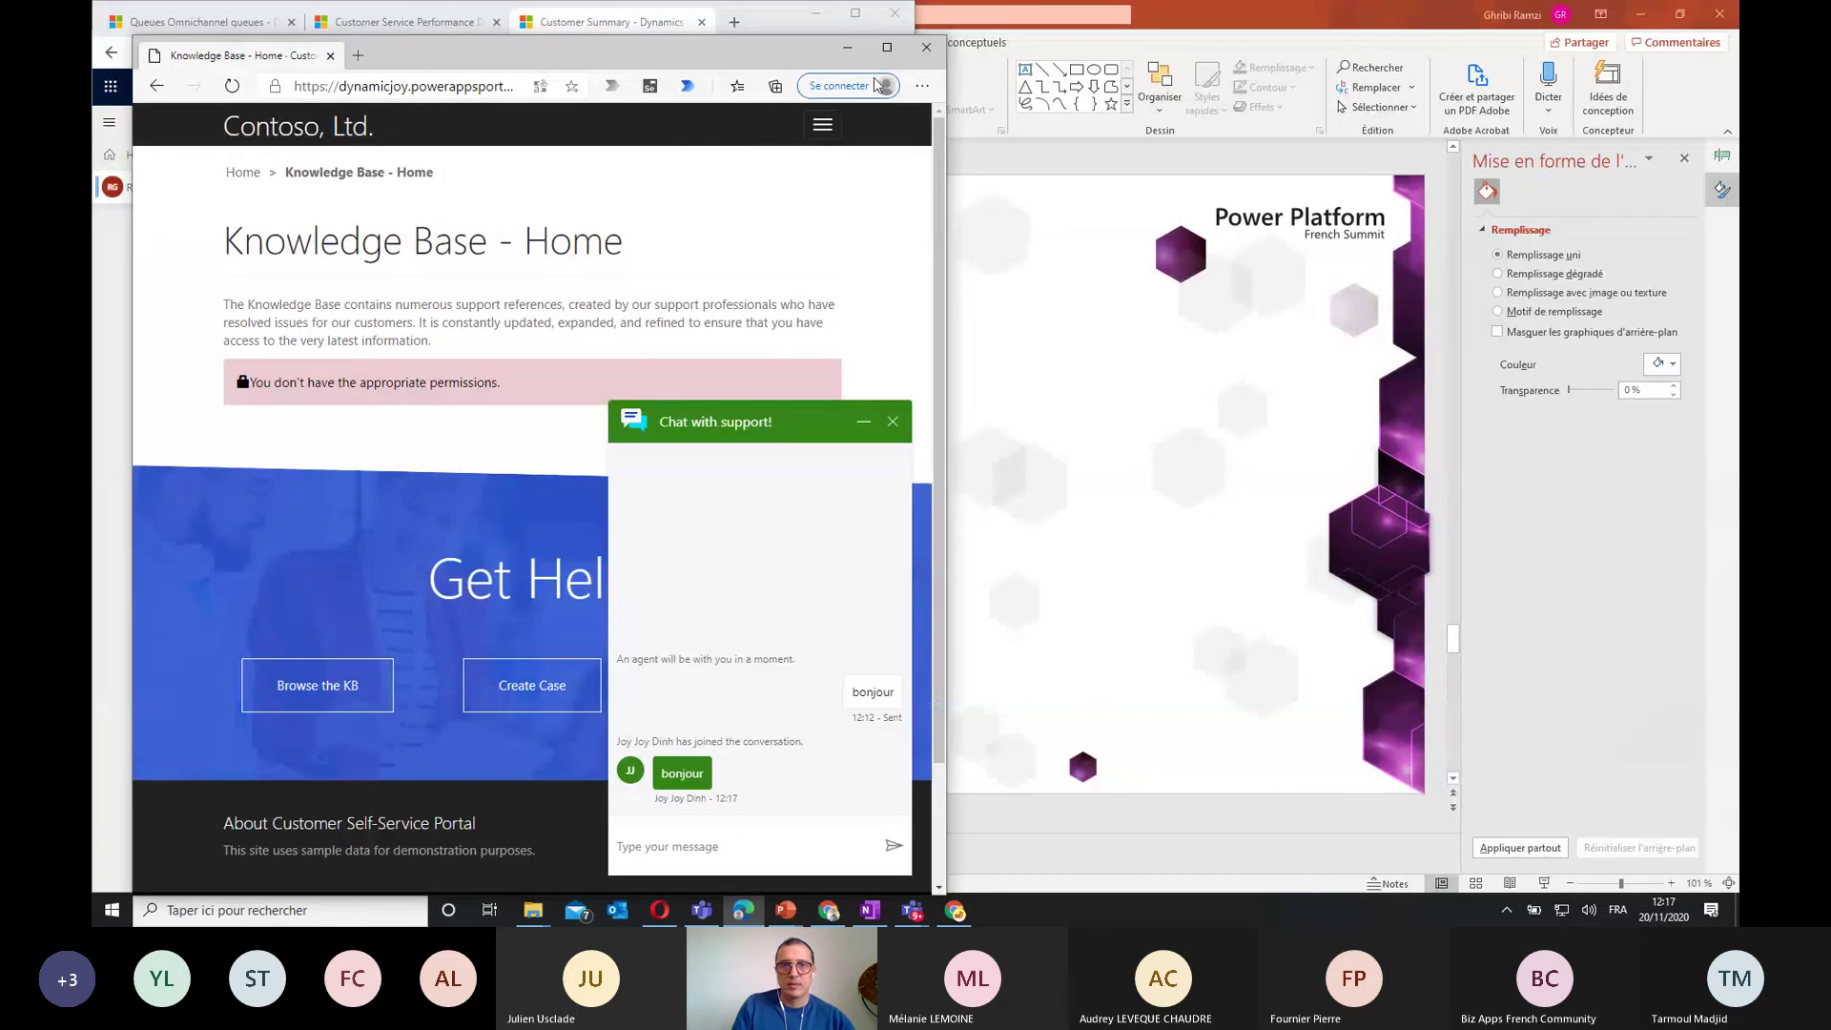
{"action": "left_click_drag", "start_coordinate": [668, 54], "coordinate": [1706, 44]}
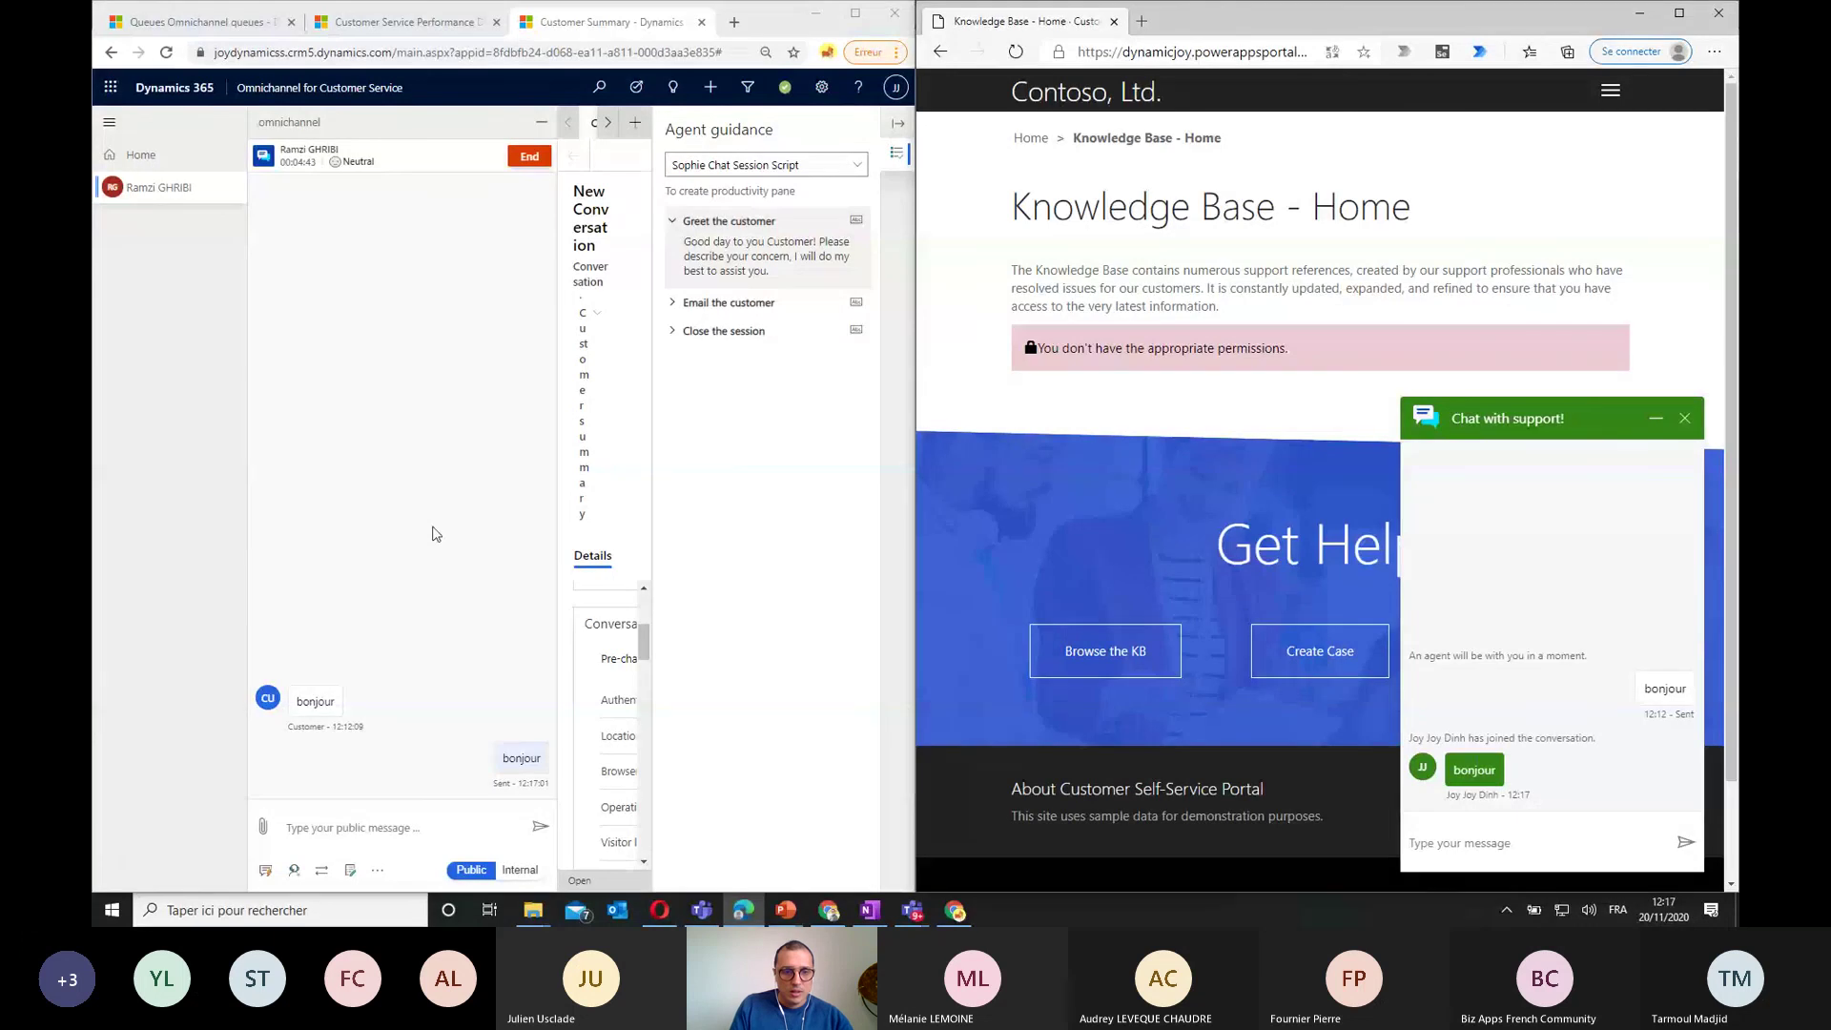
Send "je ne suis pas content de la qualité de votre service" as the customer in the portal's support chat
{"action": "left_click", "coordinate": [1467, 846]}
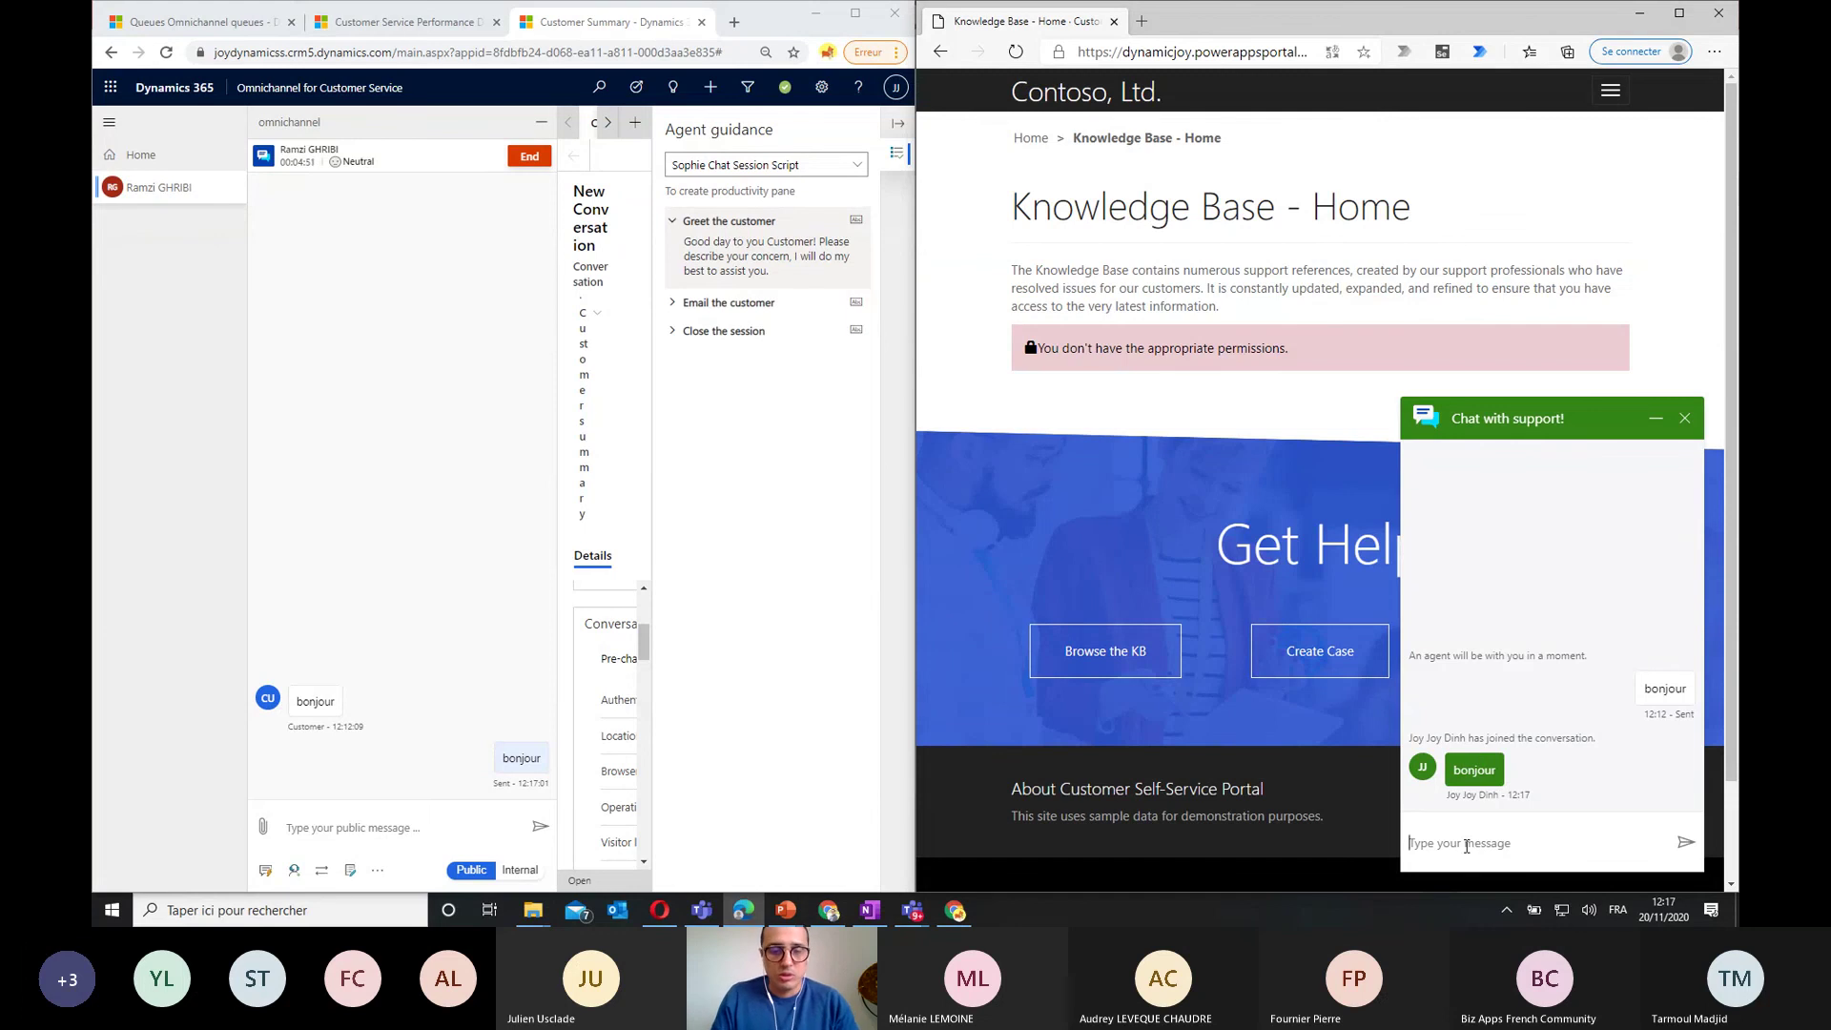
{"action": "type", "text": "je ne sui"}
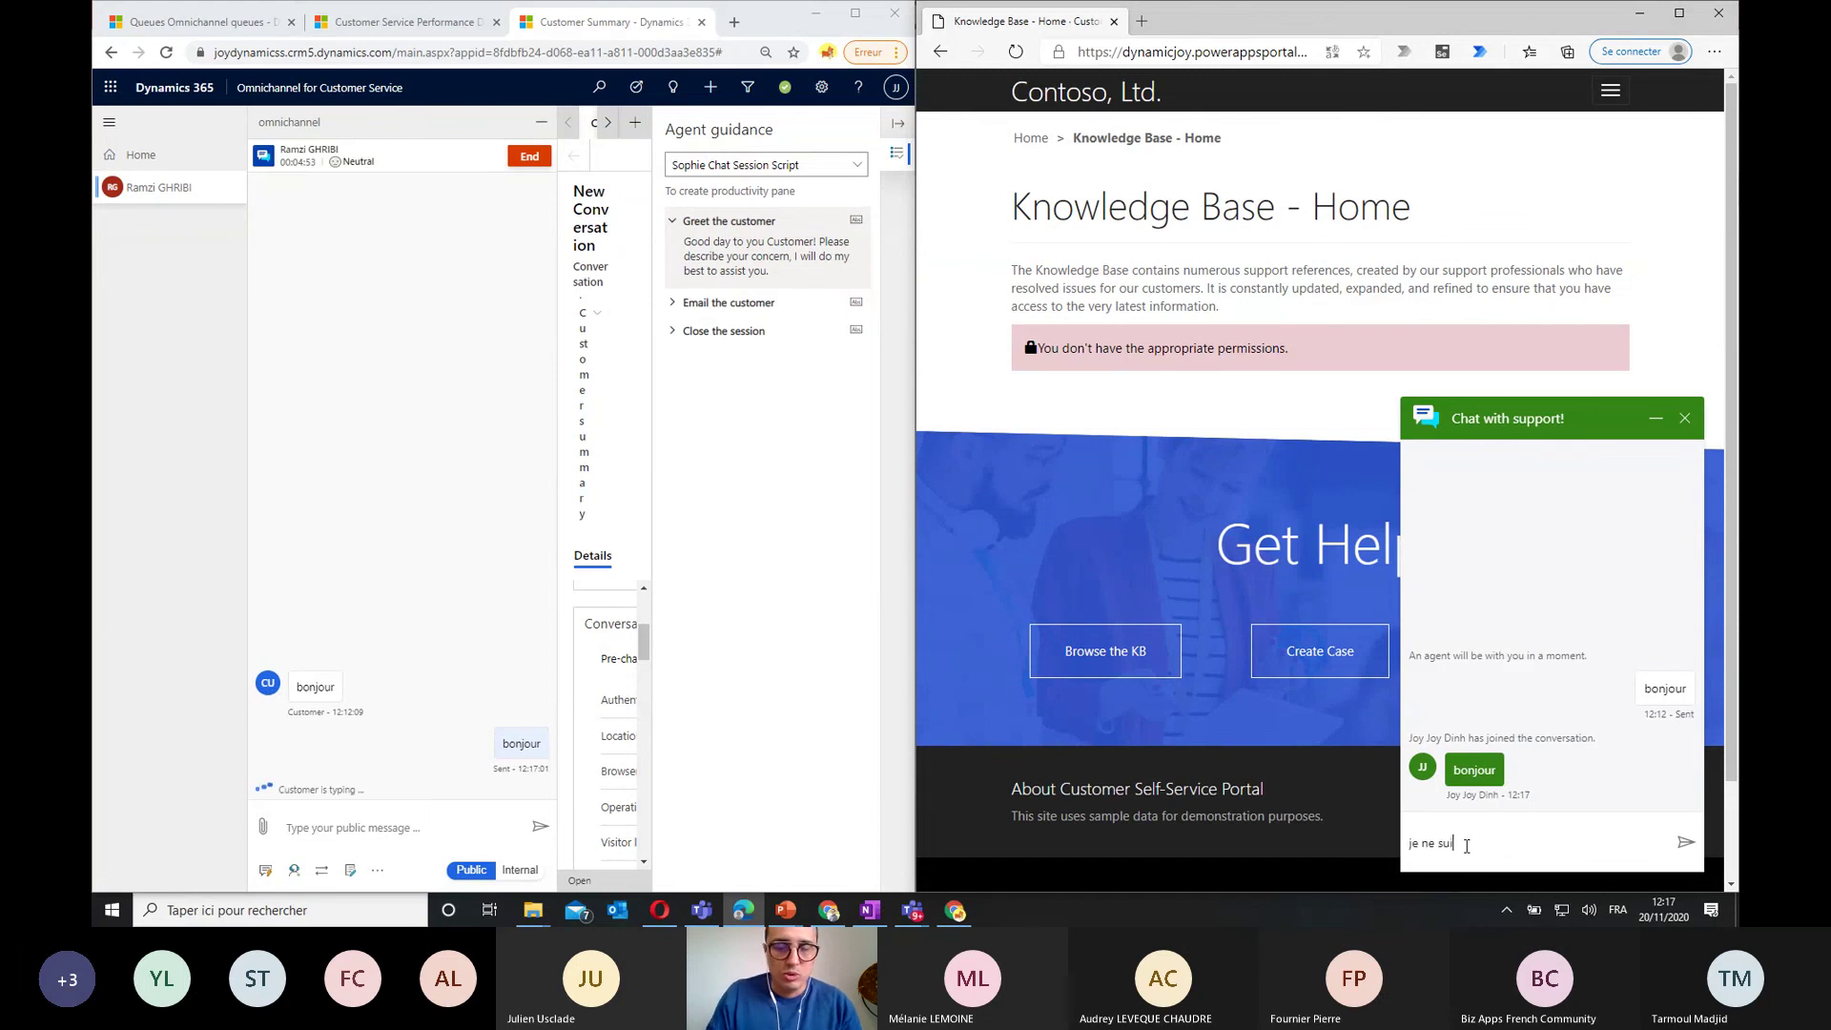
{"action": "type", "text": "s pas con"}
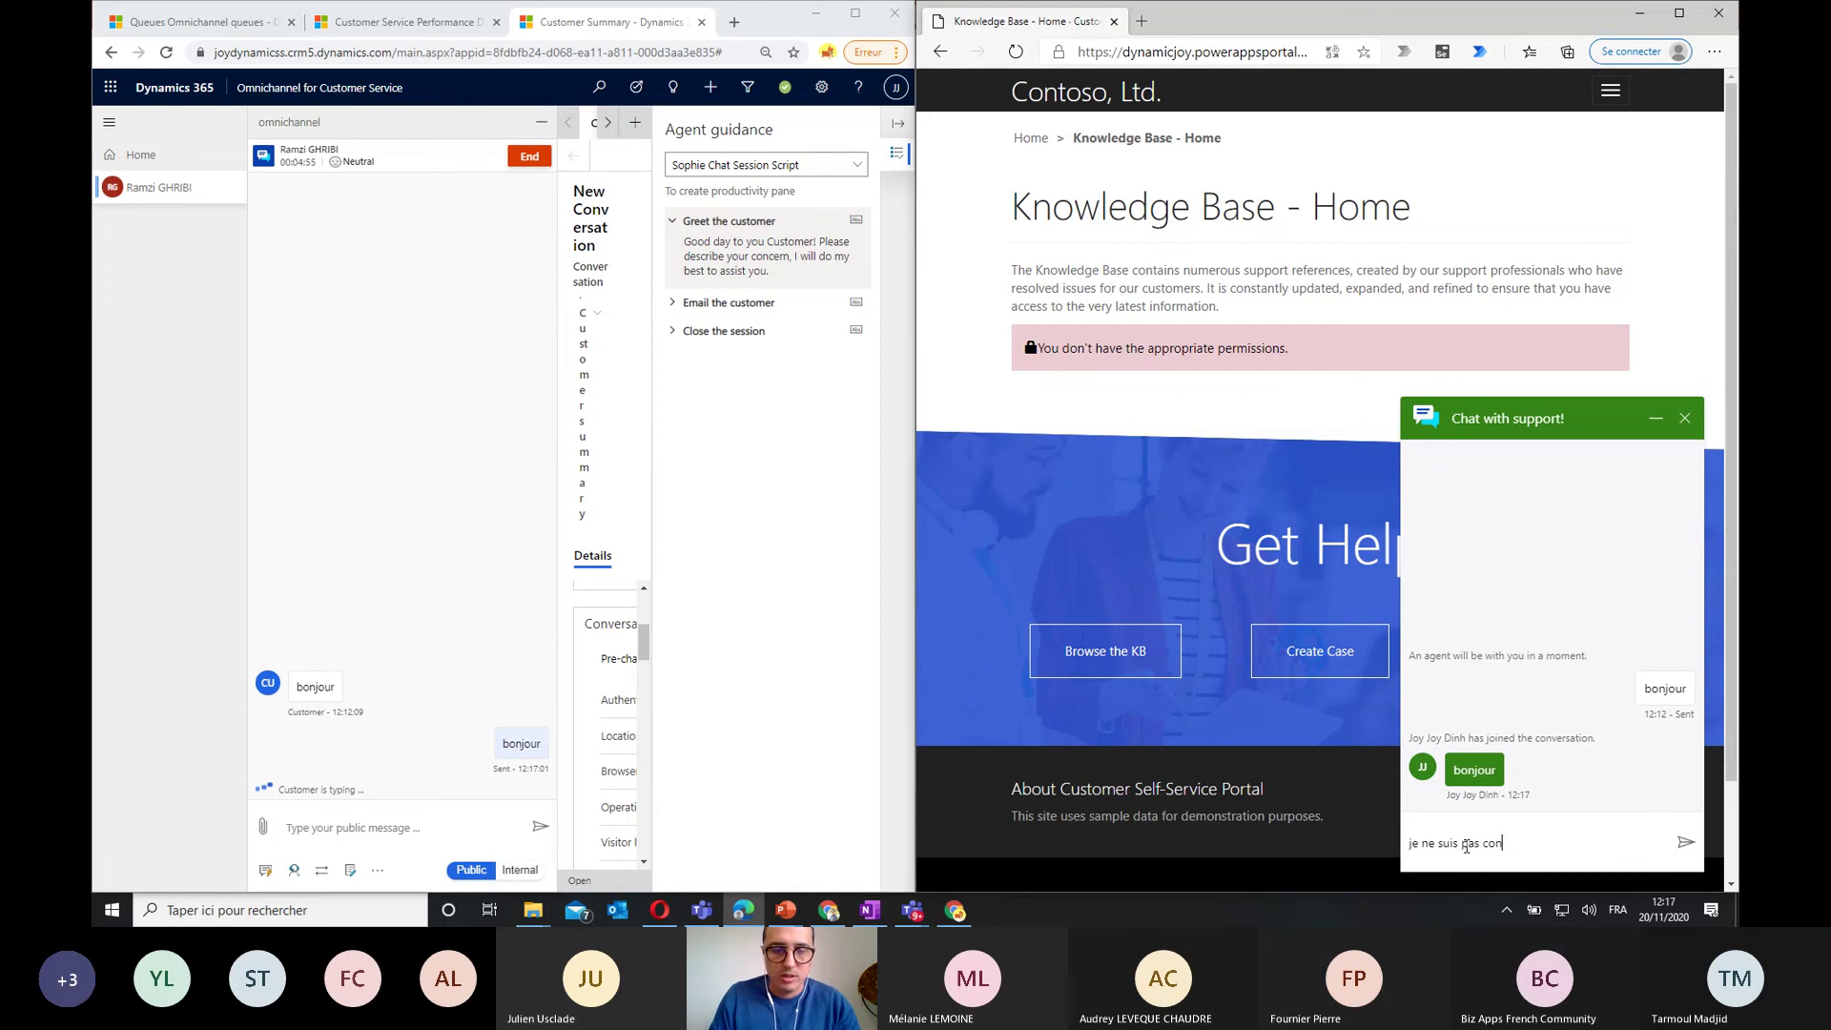
{"action": "type", "text": "tent de"}
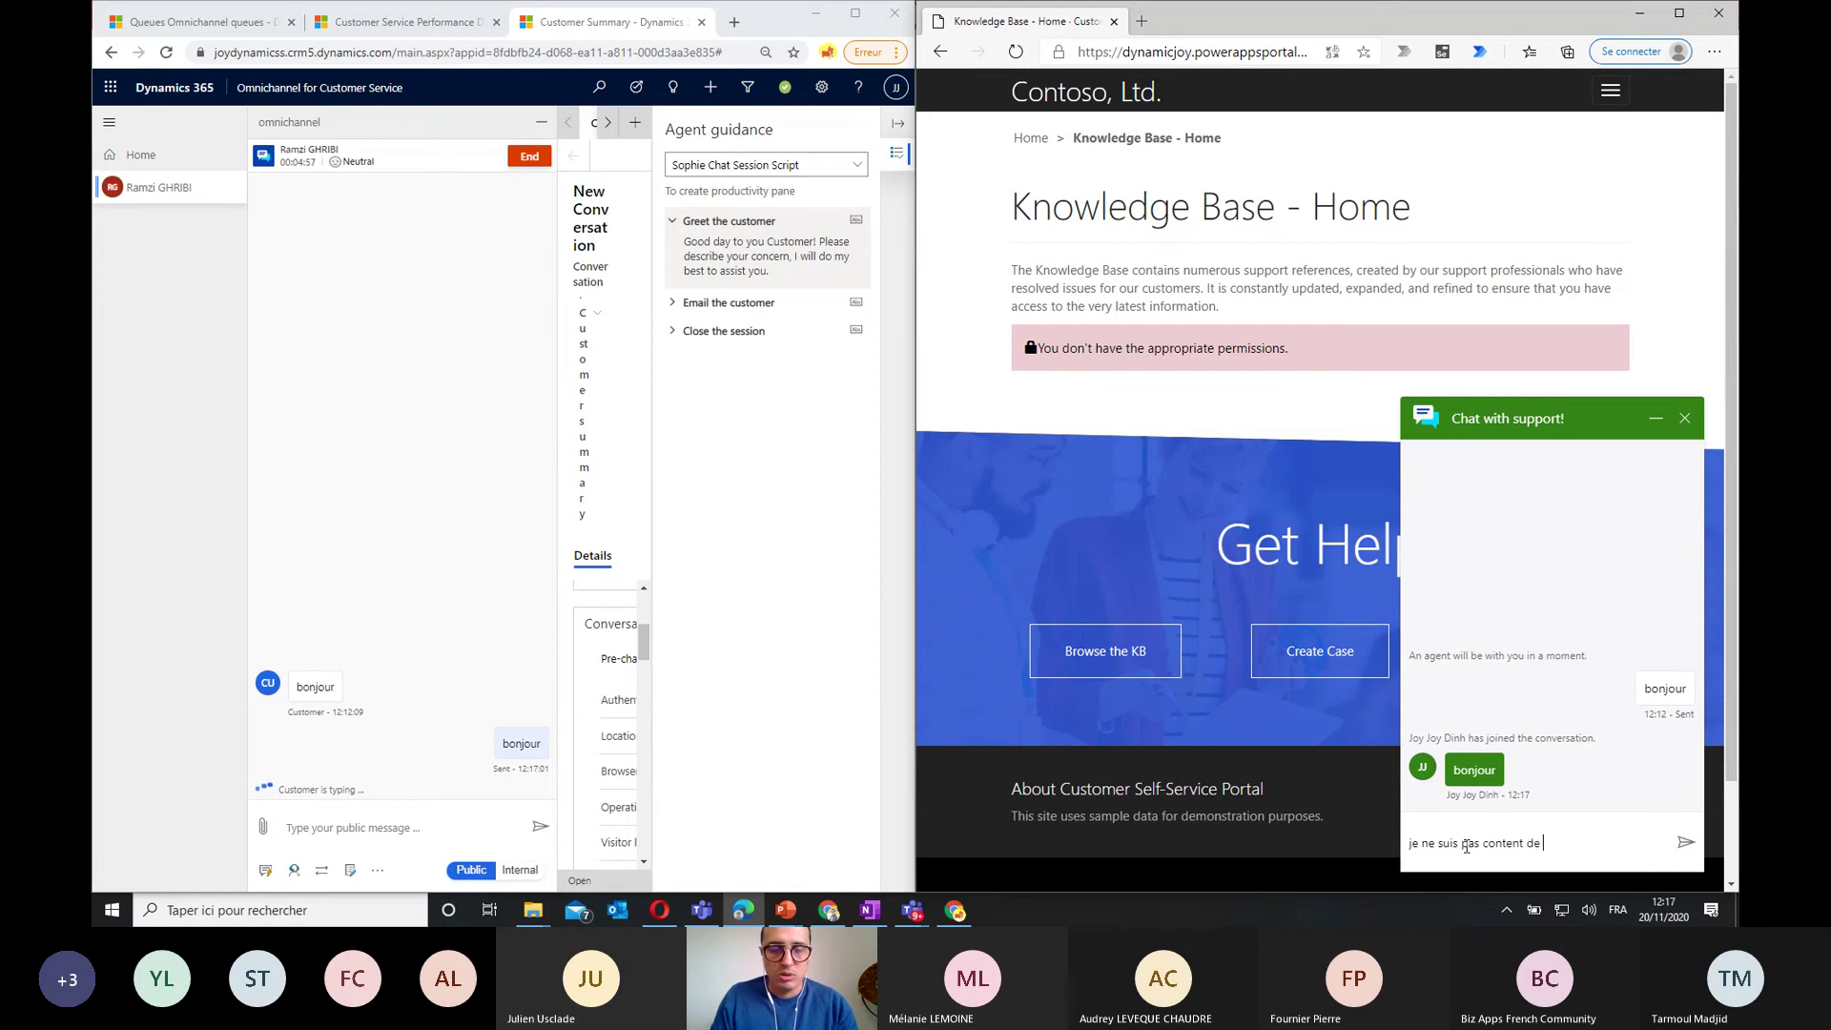
{"action": "type", "text": " votre"}
{"action": "key", "text": "BackSpace"}
{"action": "key", "text": "BackSpace"}
{"action": "key", "text": "BackSpace"}
{"action": "key", "text": "BackSpace"}
{"action": "key", "text": "BackSpace"}
{"action": "key", "text": "BackSpace"}
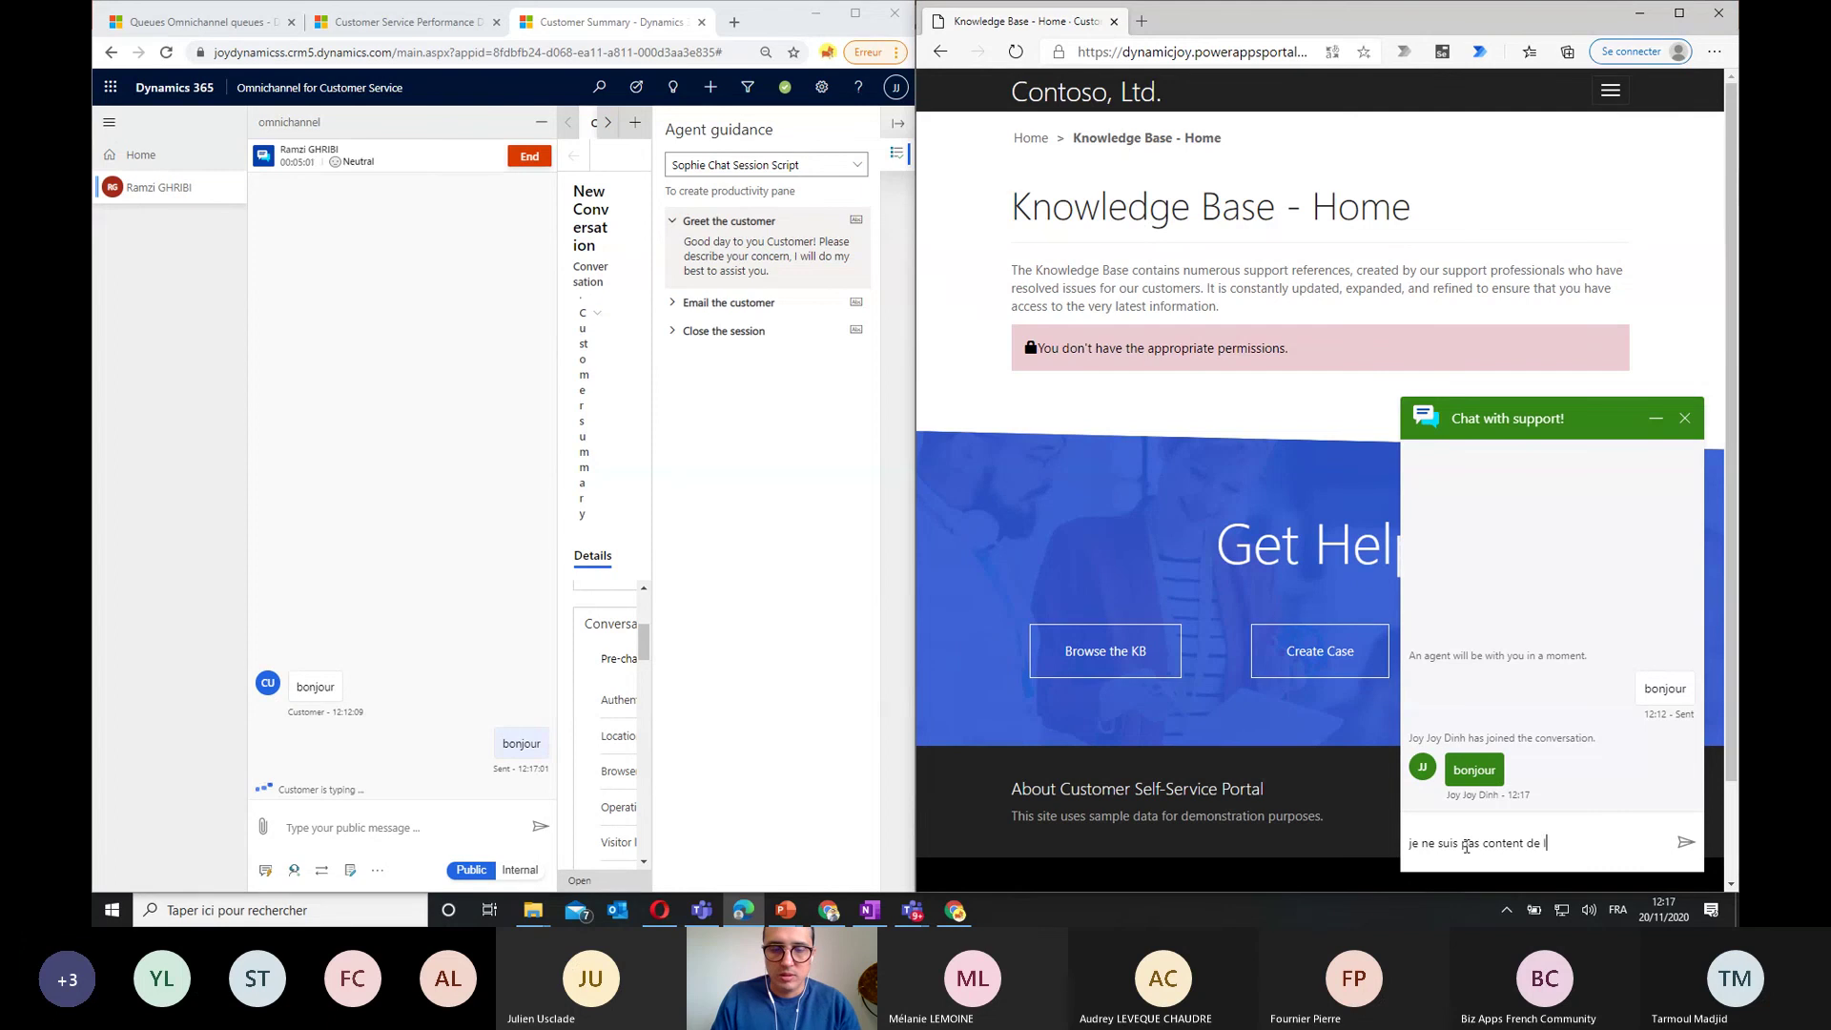
{"action": "type", "text": "la qualité de"}
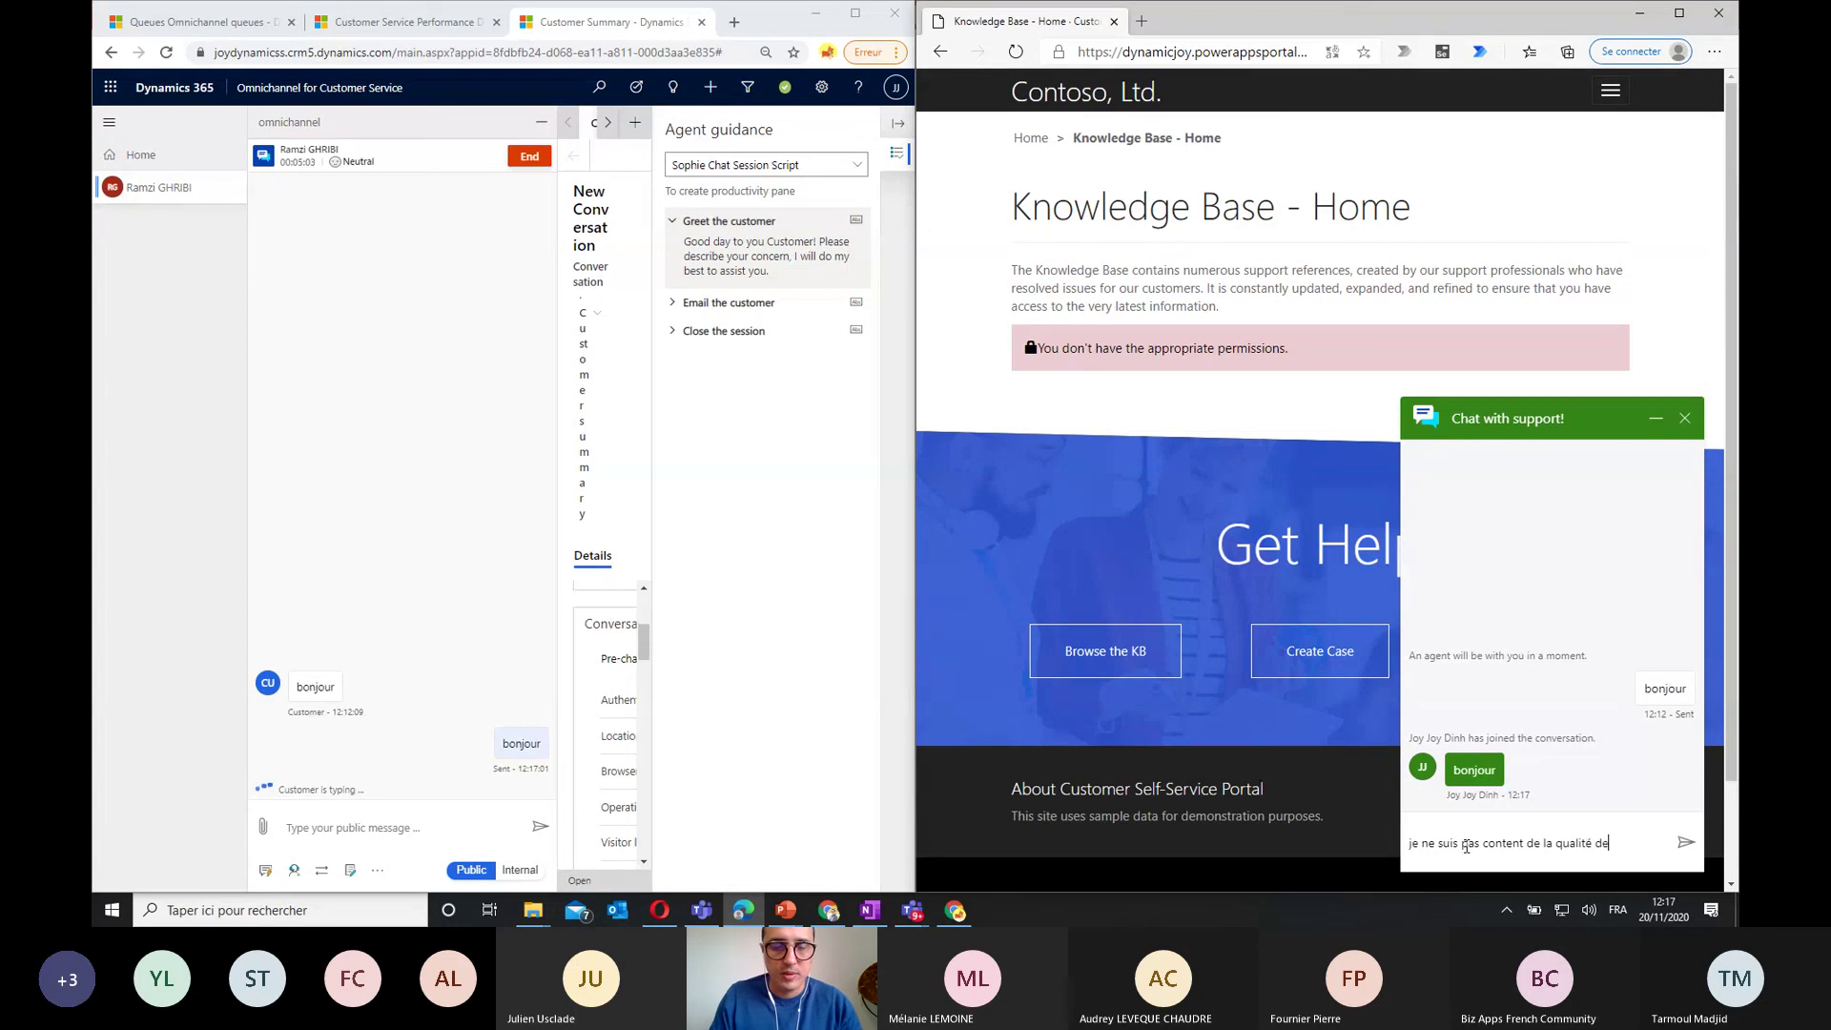
{"action": "type", "text": " votre service"}
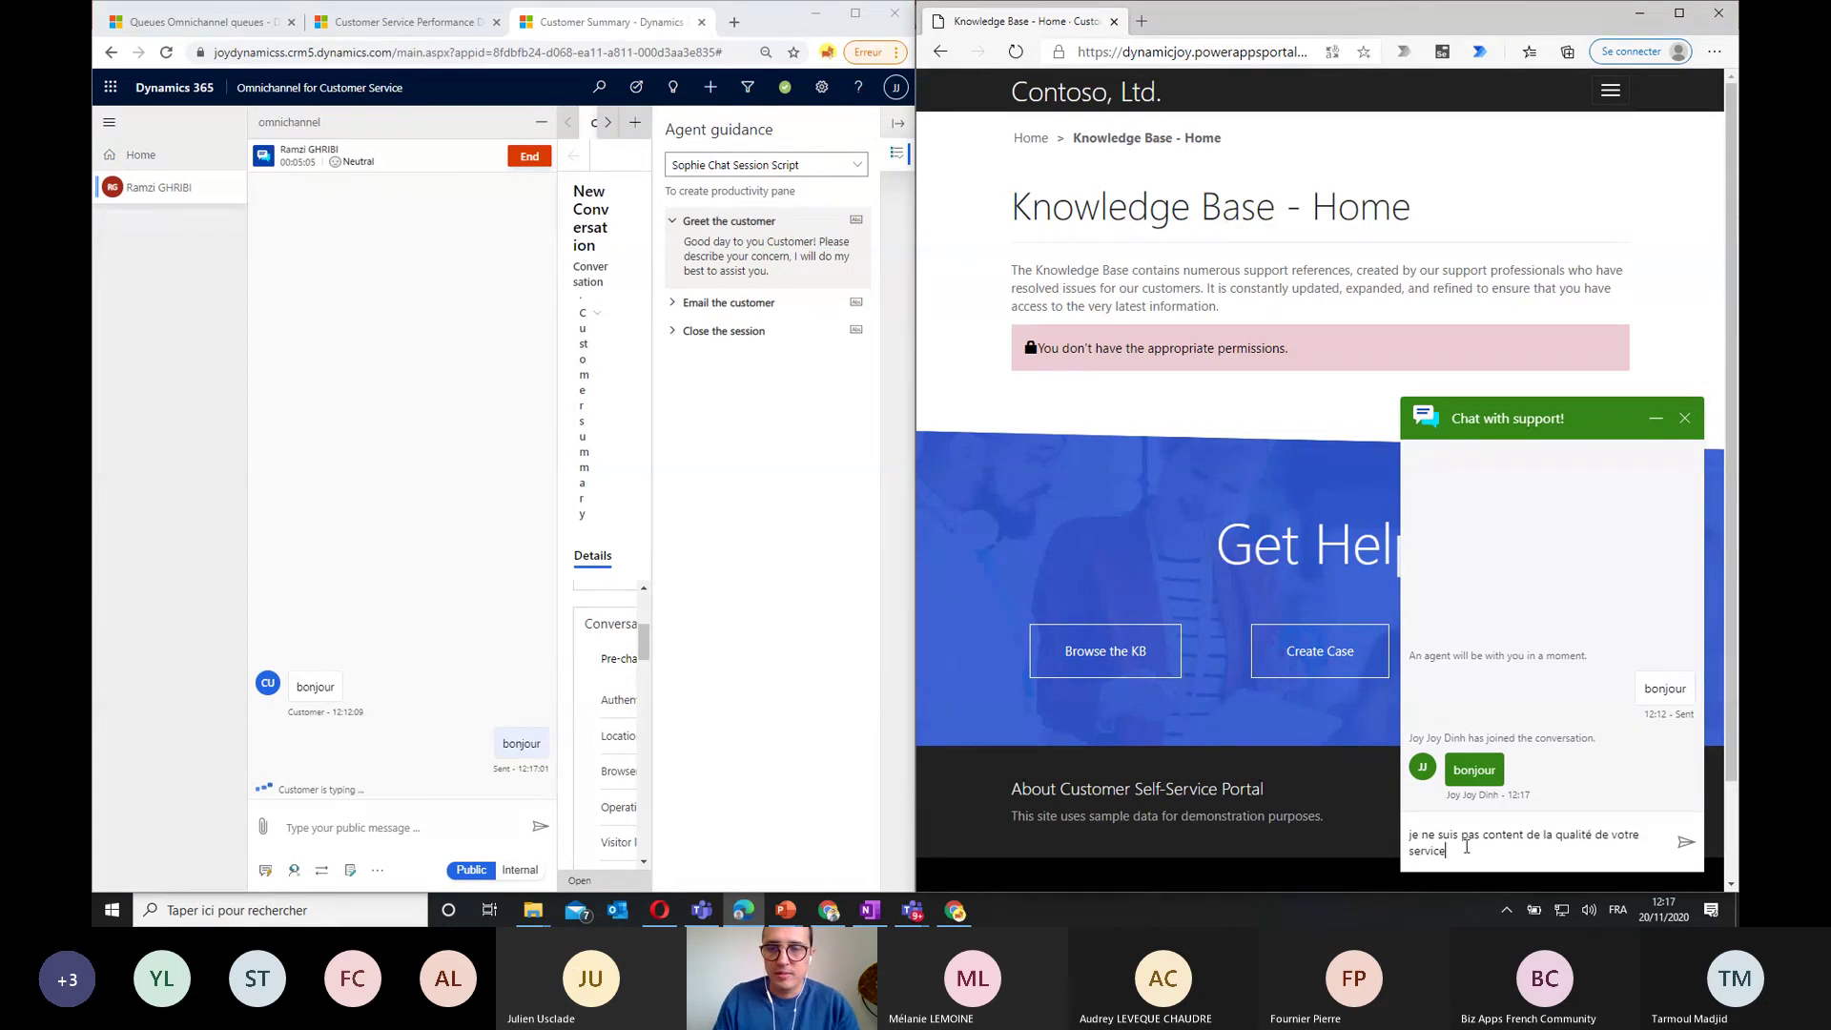
{"action": "key", "text": "Return"}
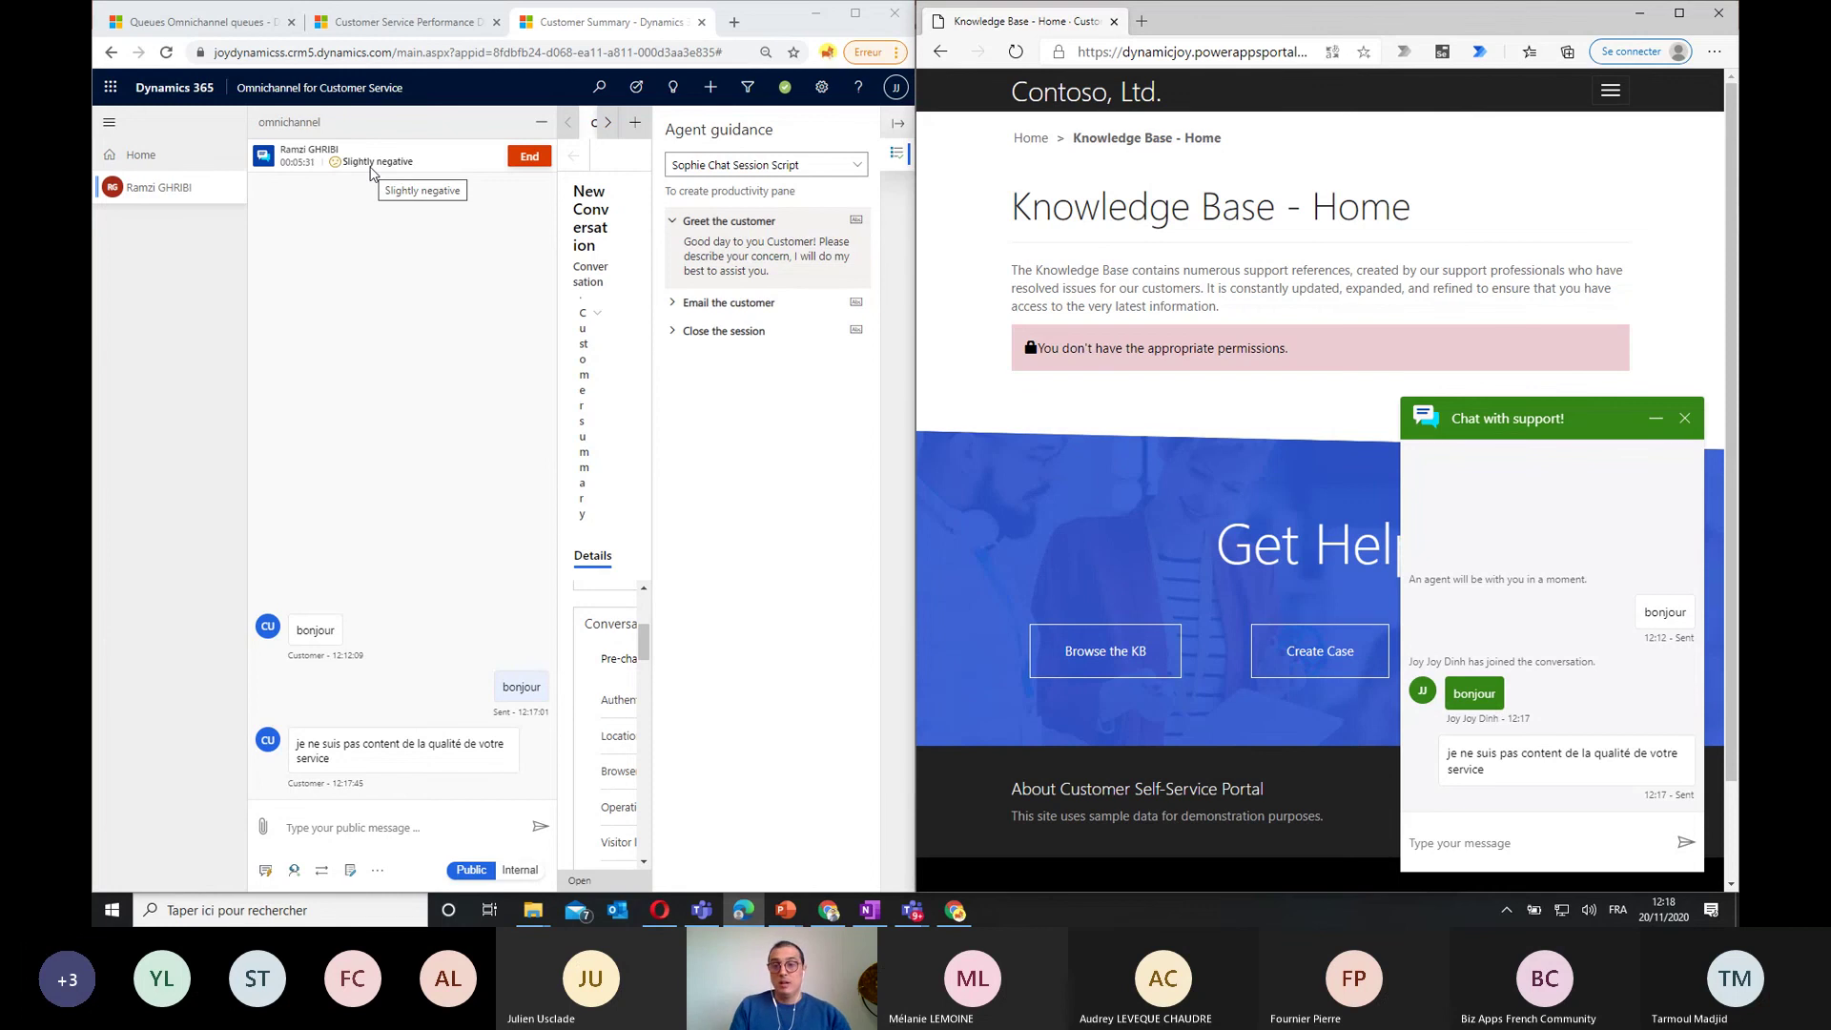
Send "je suis très content" as the customer in the portal's support chat
{"action": "left_click", "coordinate": [1474, 840]}
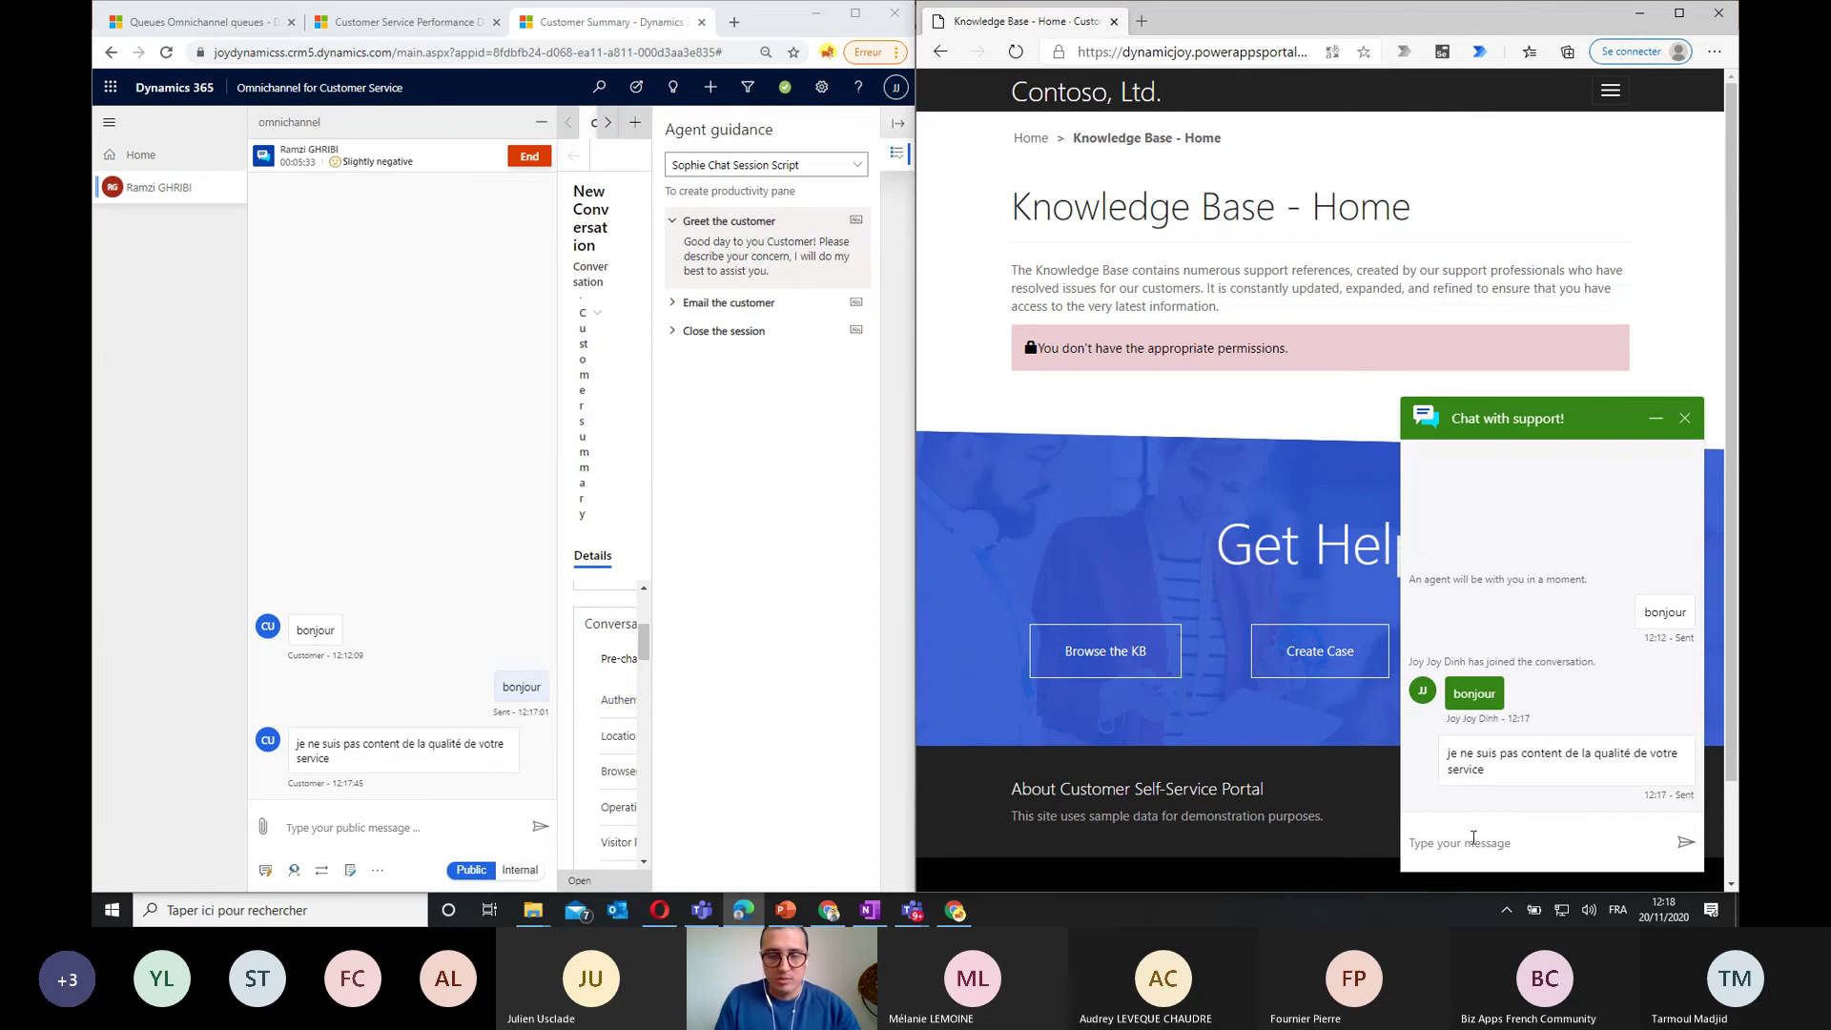
{"action": "type", "text": "je suis "}
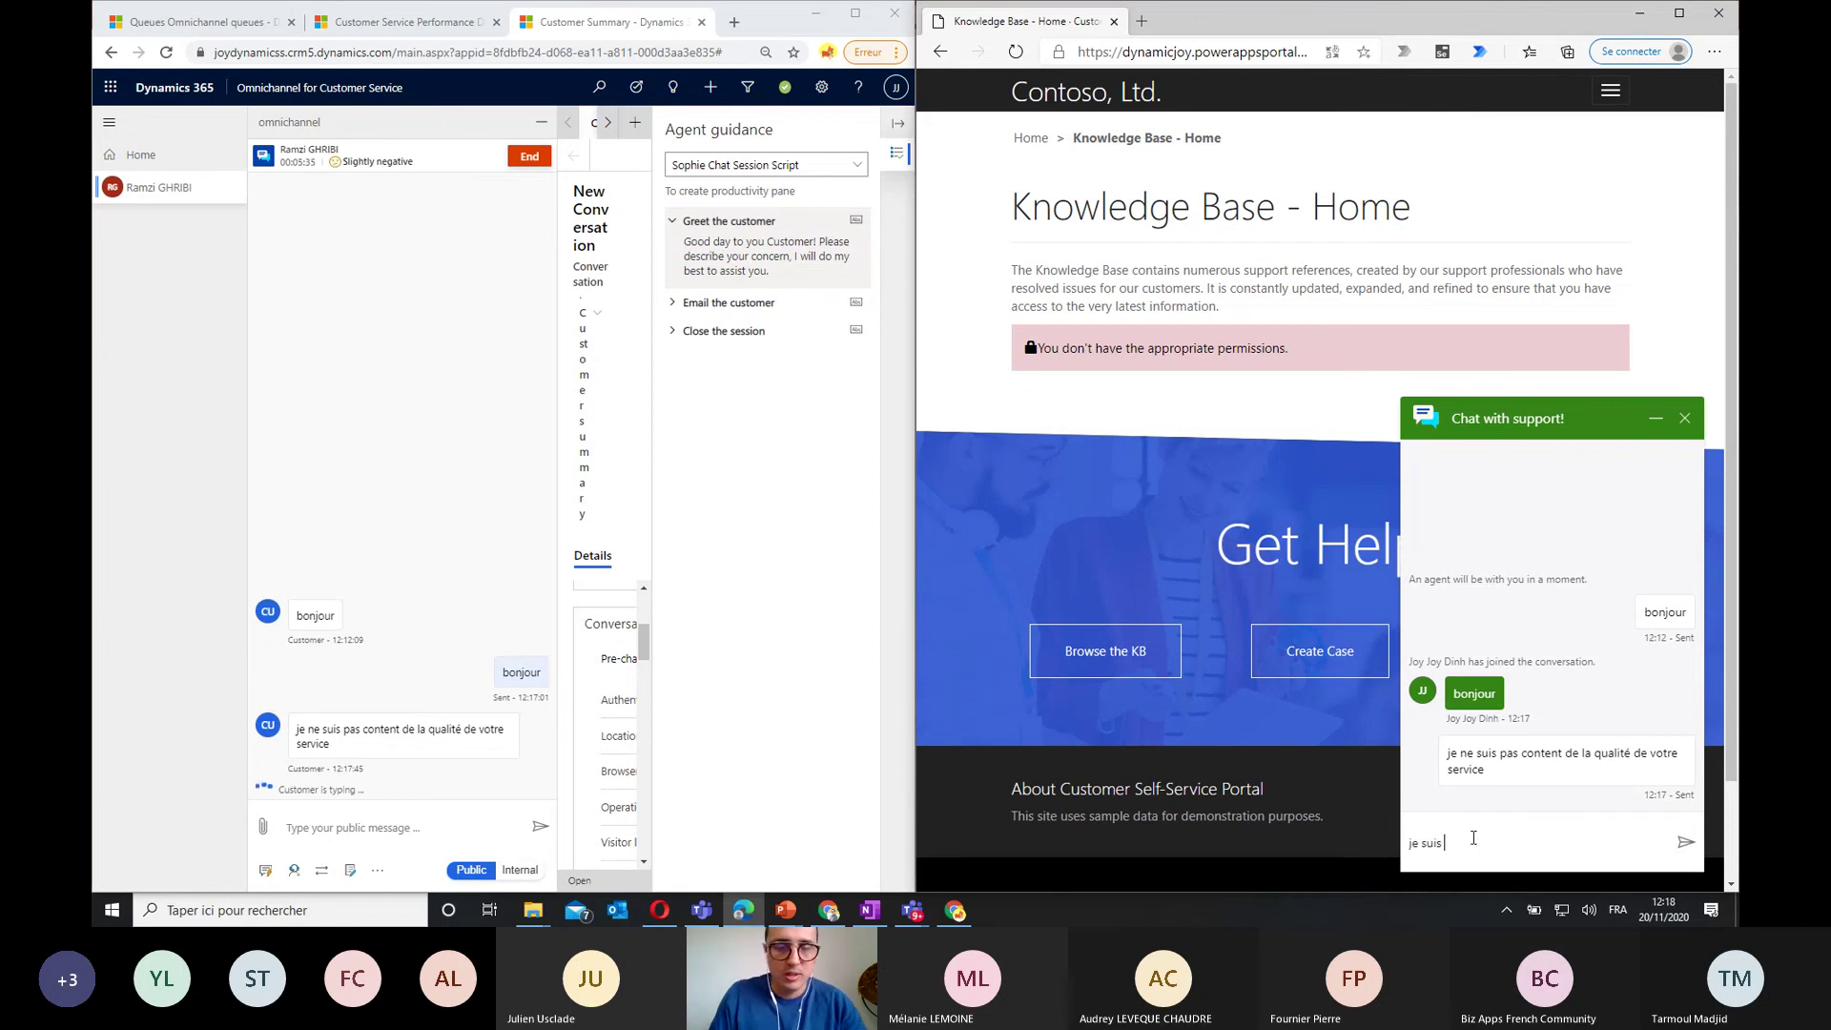
{"action": "type", "text": "tres content"}
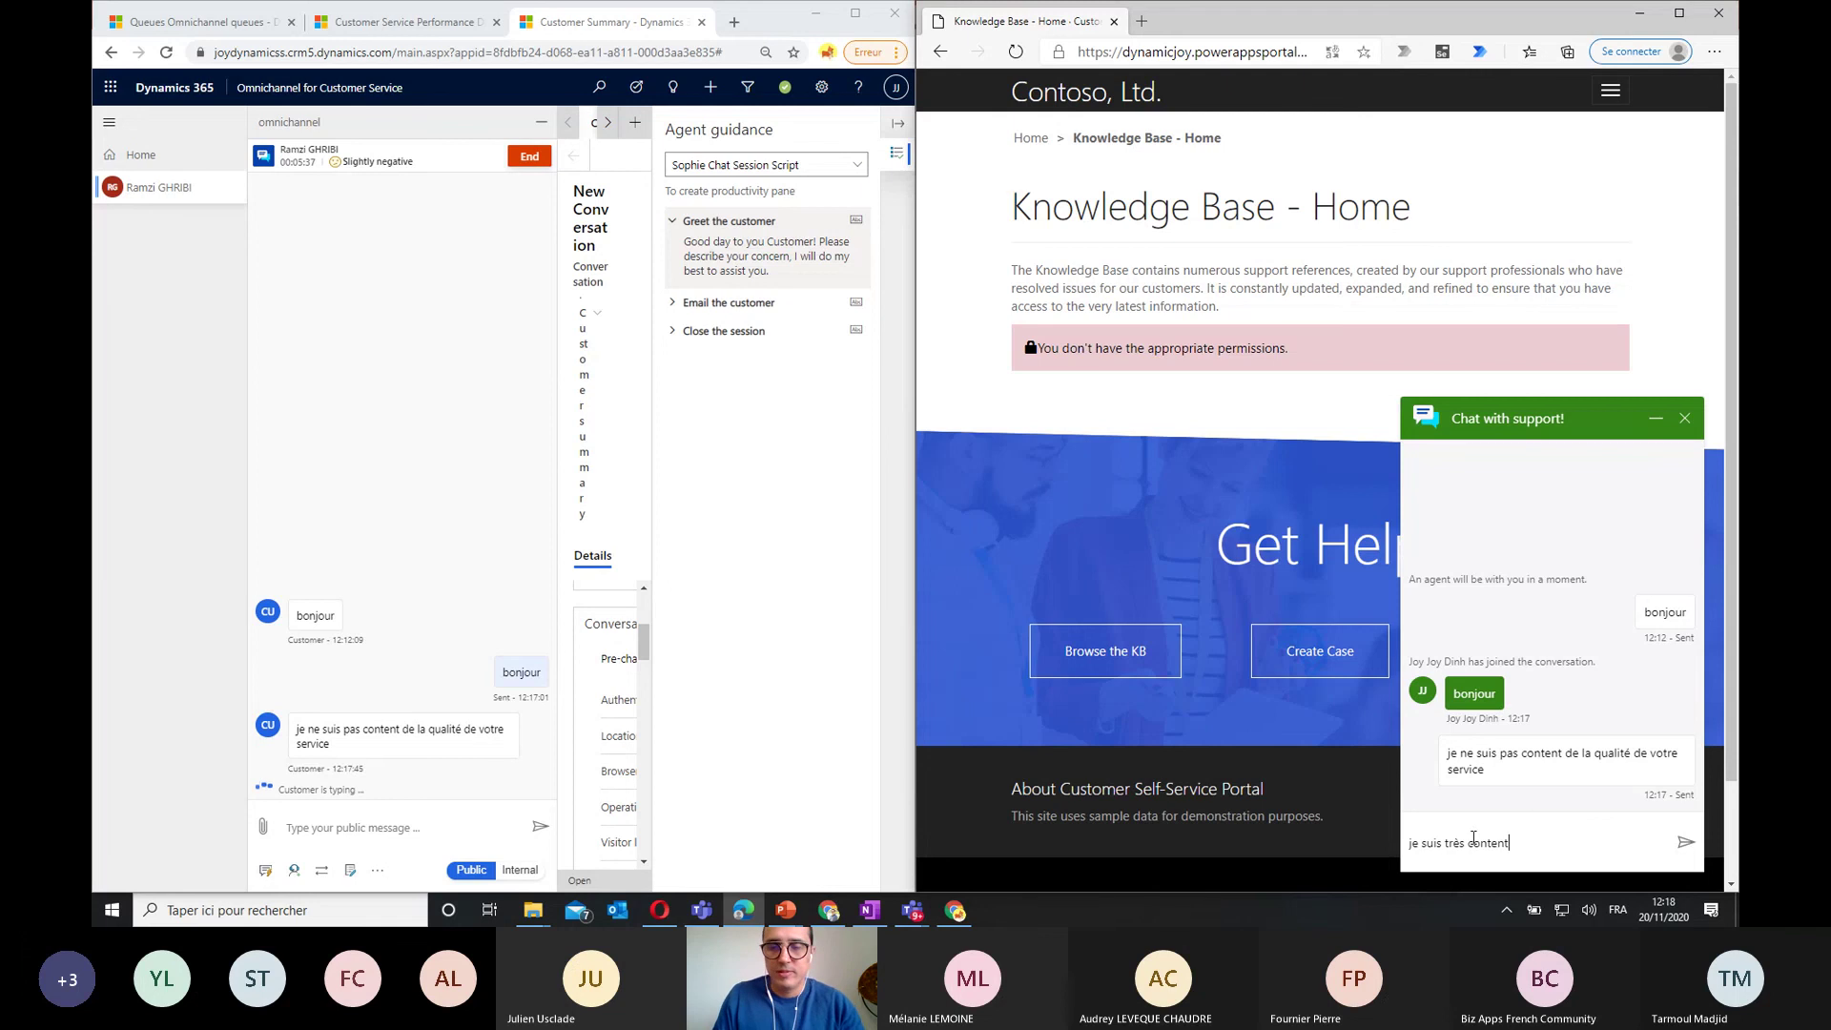
{"action": "key", "text": "Return"}
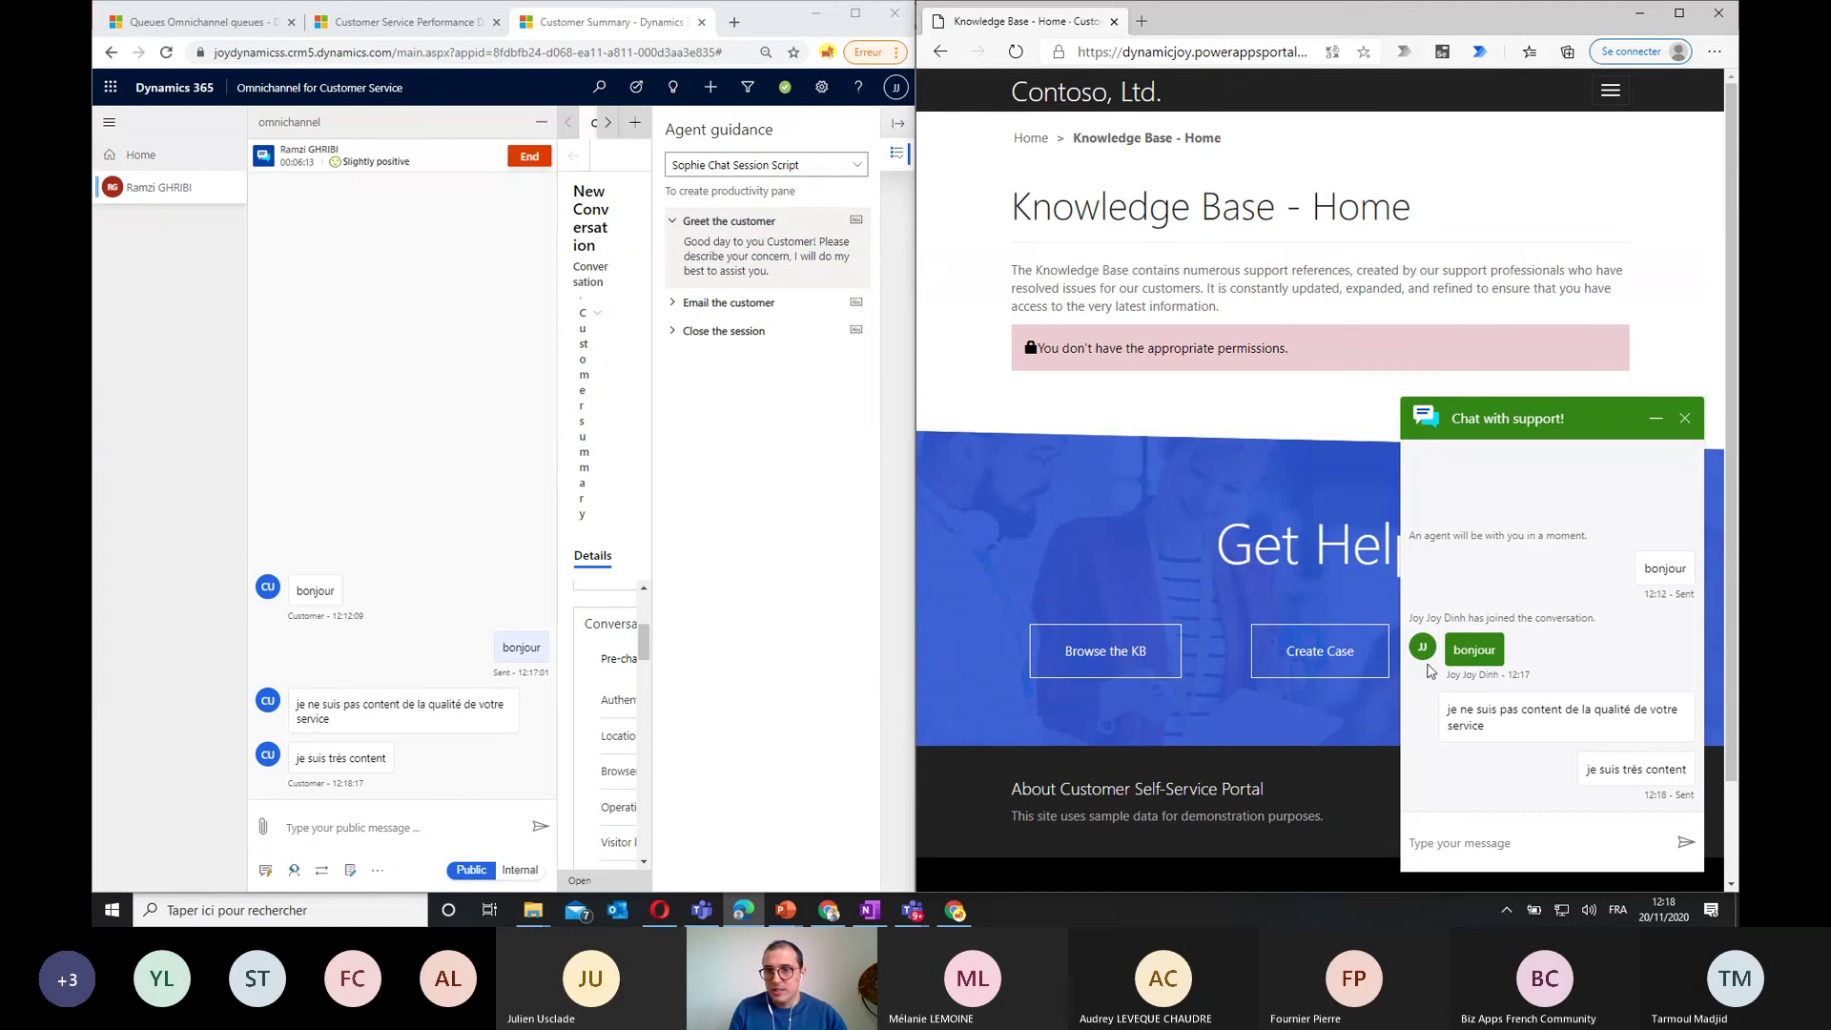
{"action": "left_click", "coordinate": [1542, 848]}
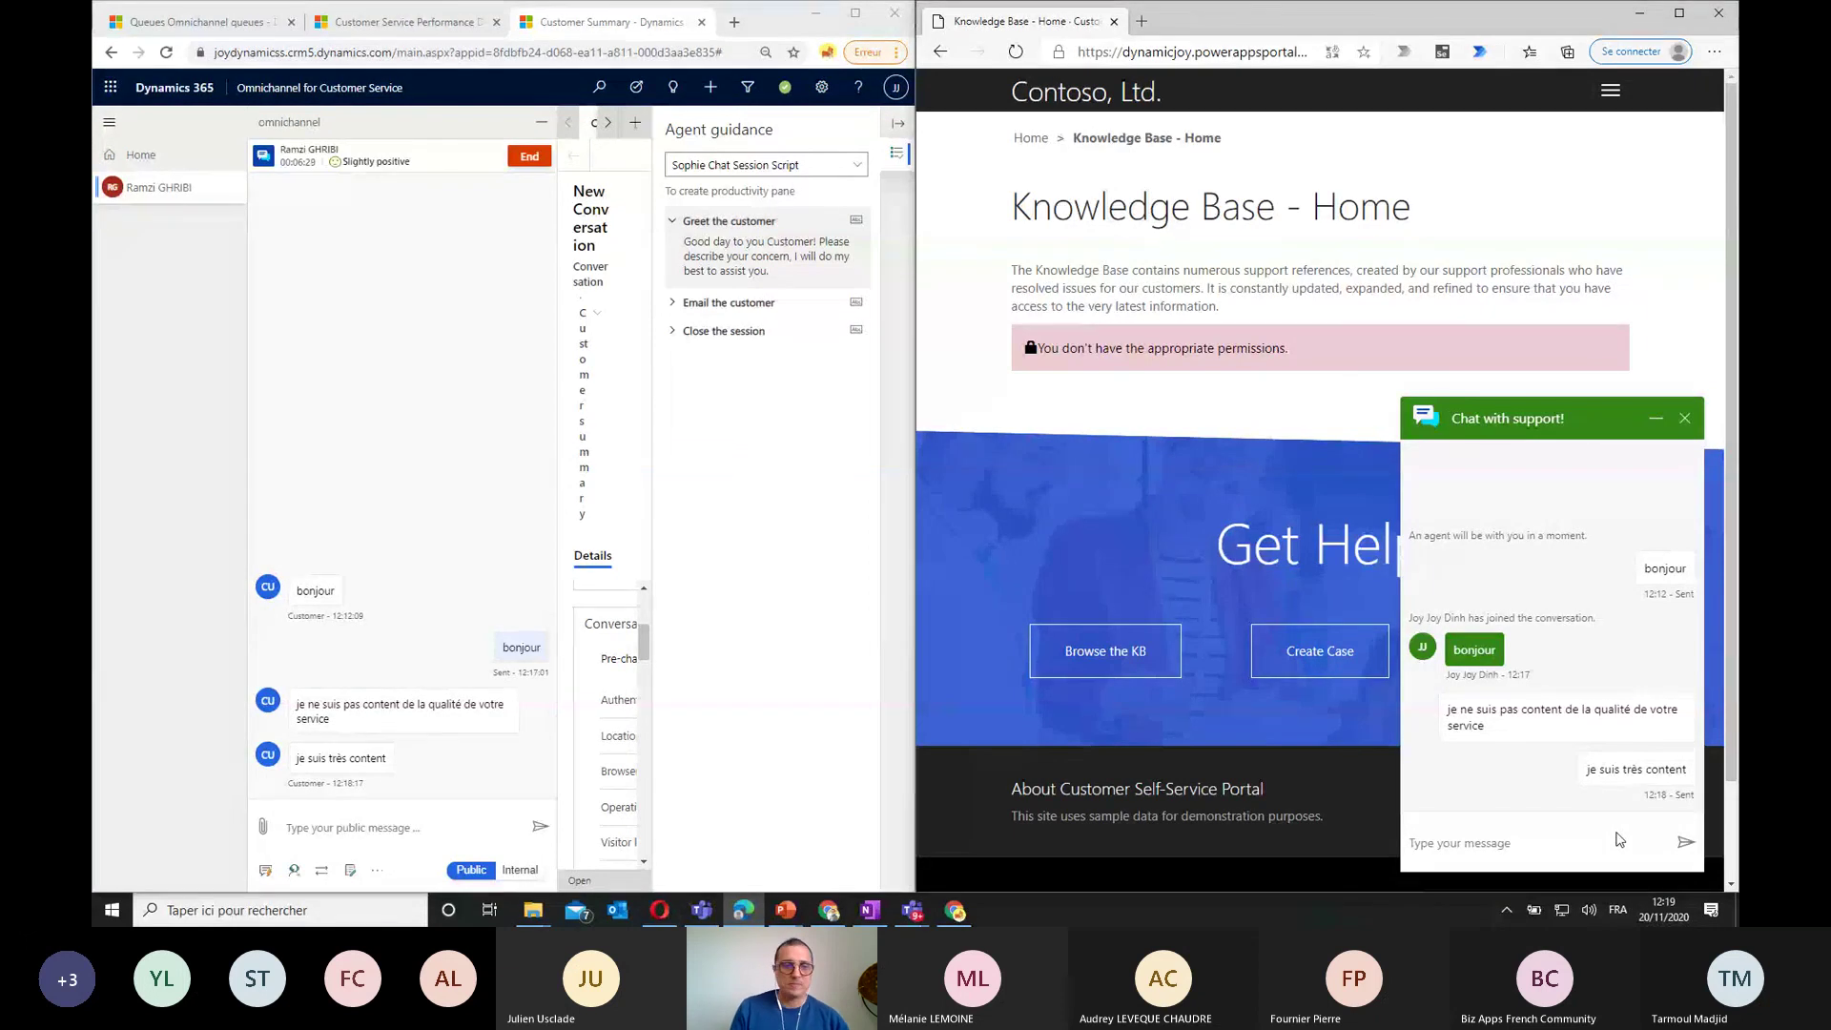
Maximize the Omnichannel window, open the conversation's quick replies and set their language to French - France
{"action": "left_click", "coordinate": [861, 15]}
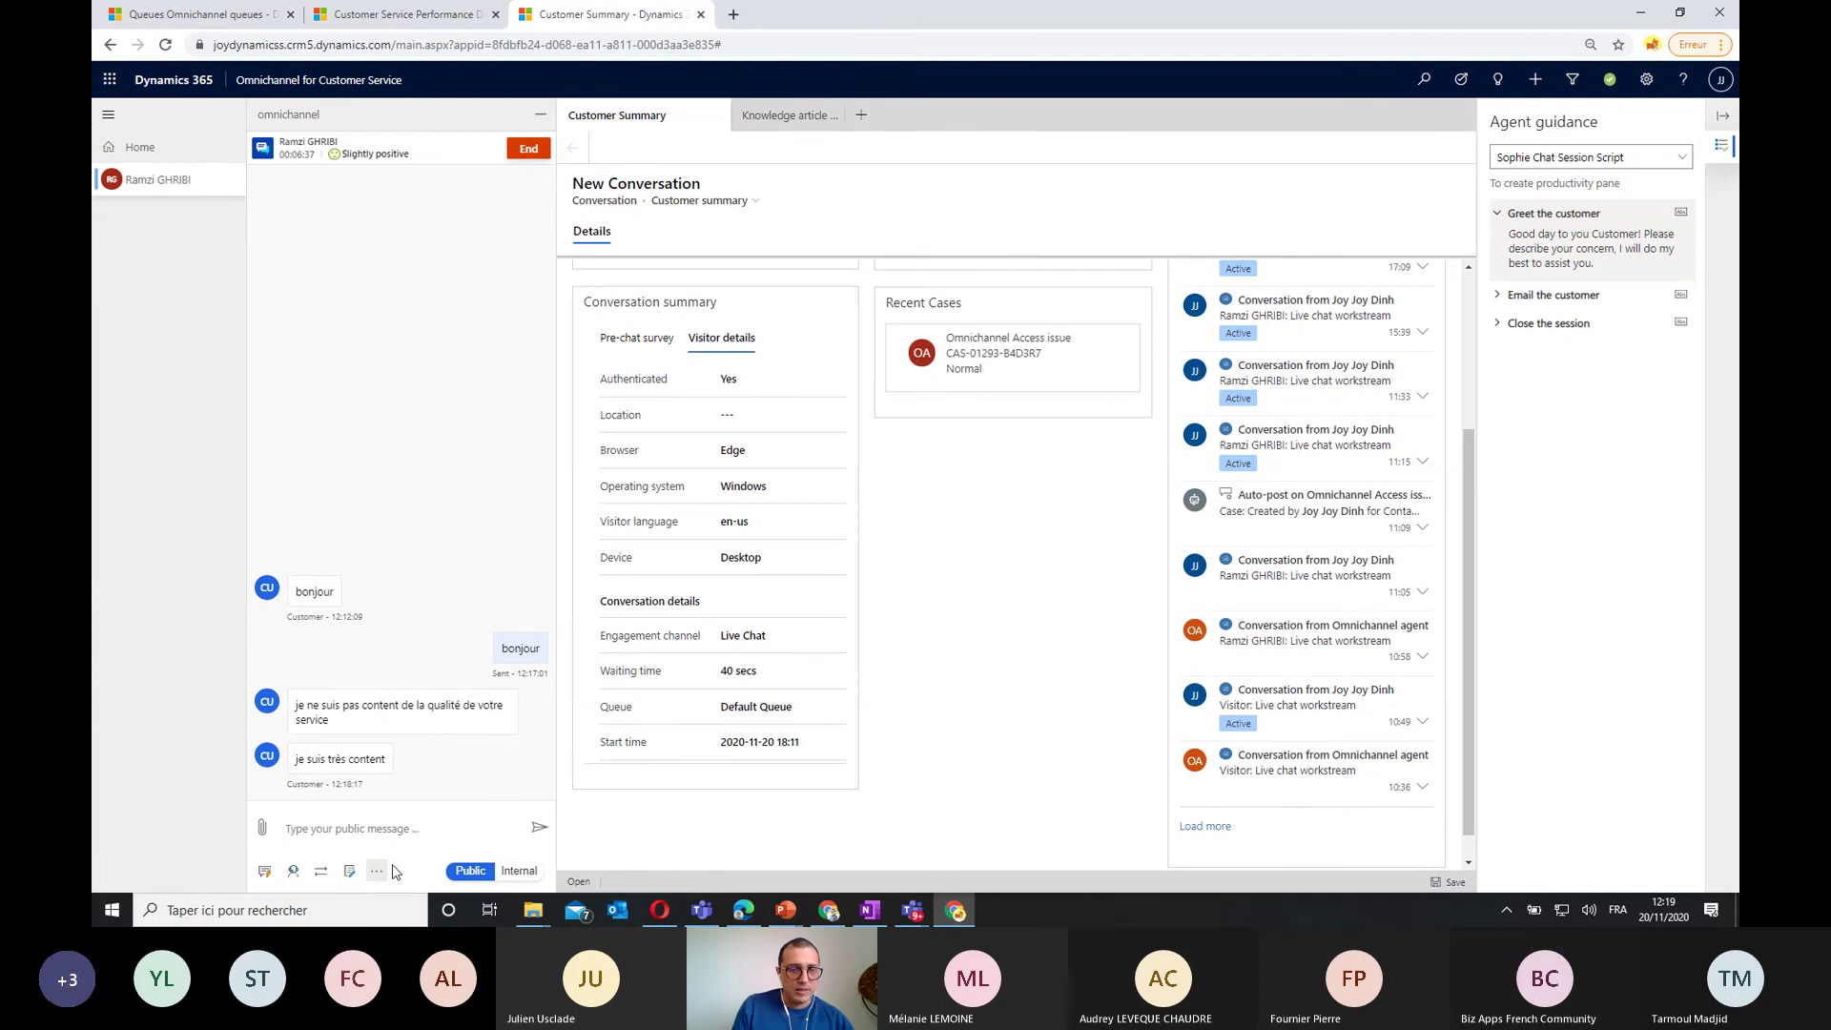
{"action": "left_click", "coordinate": [265, 872]}
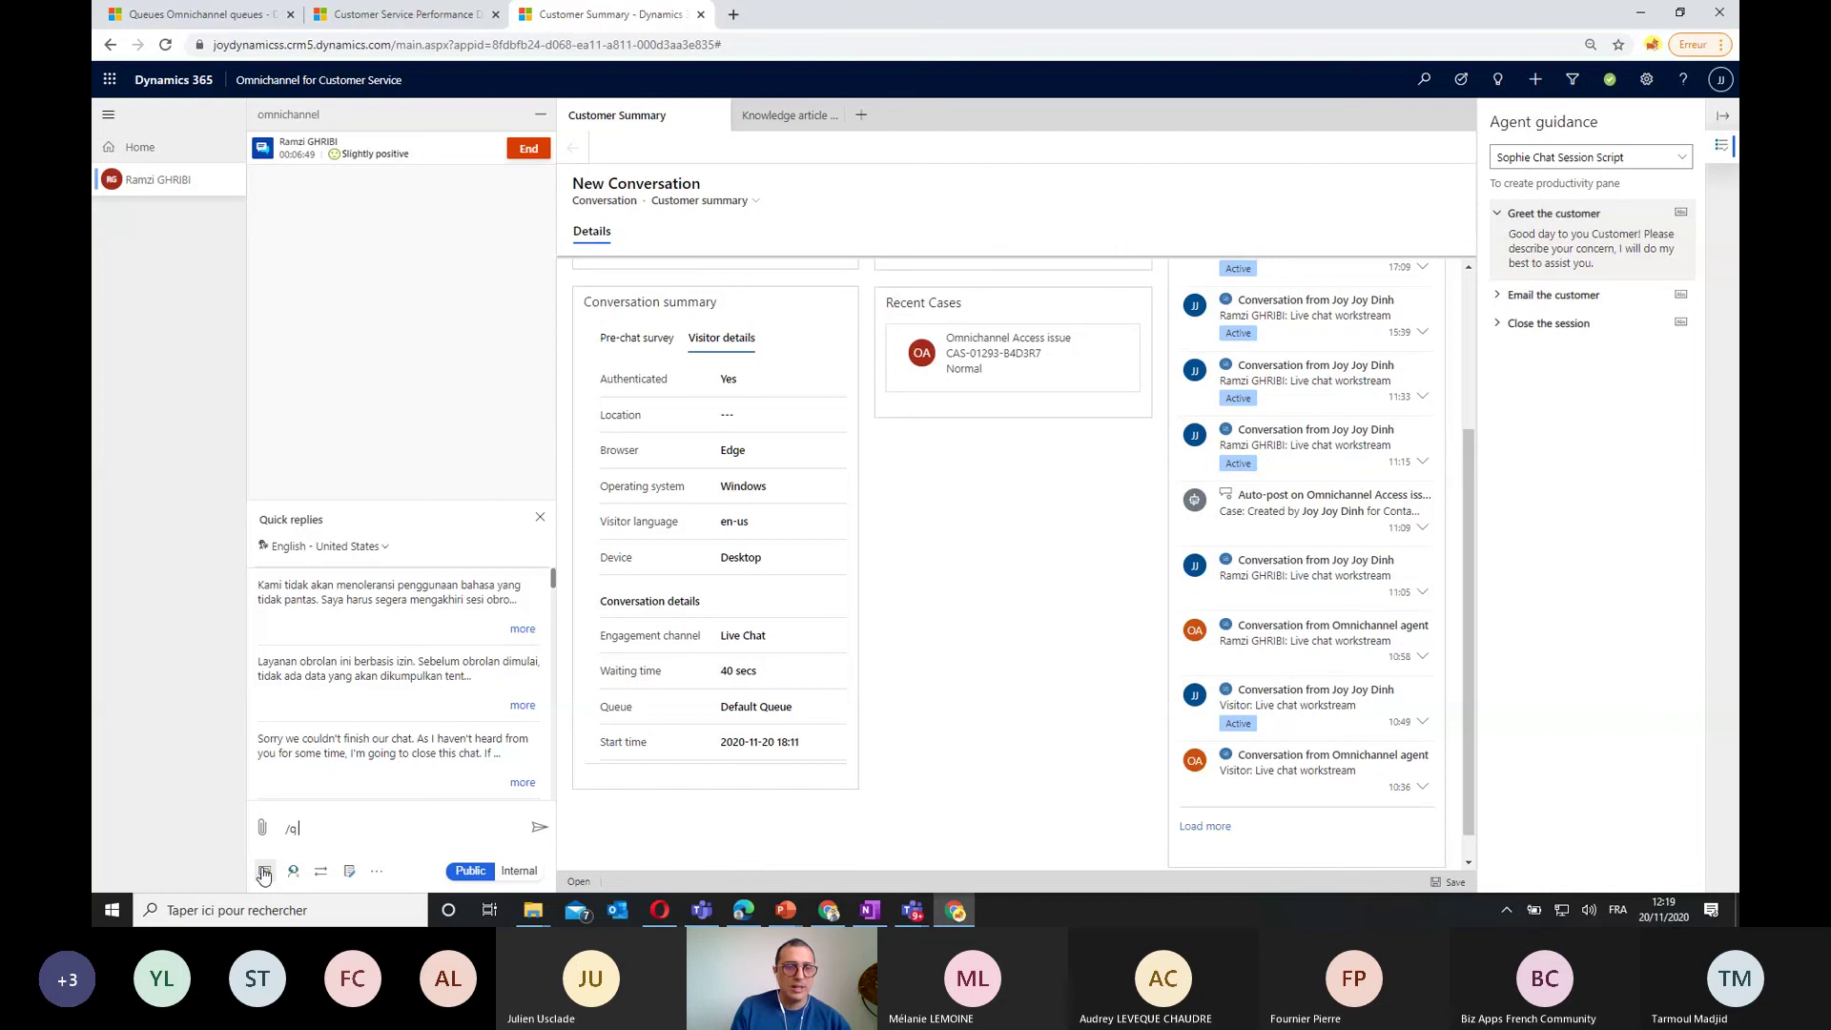
{"action": "left_click", "coordinate": [384, 548]}
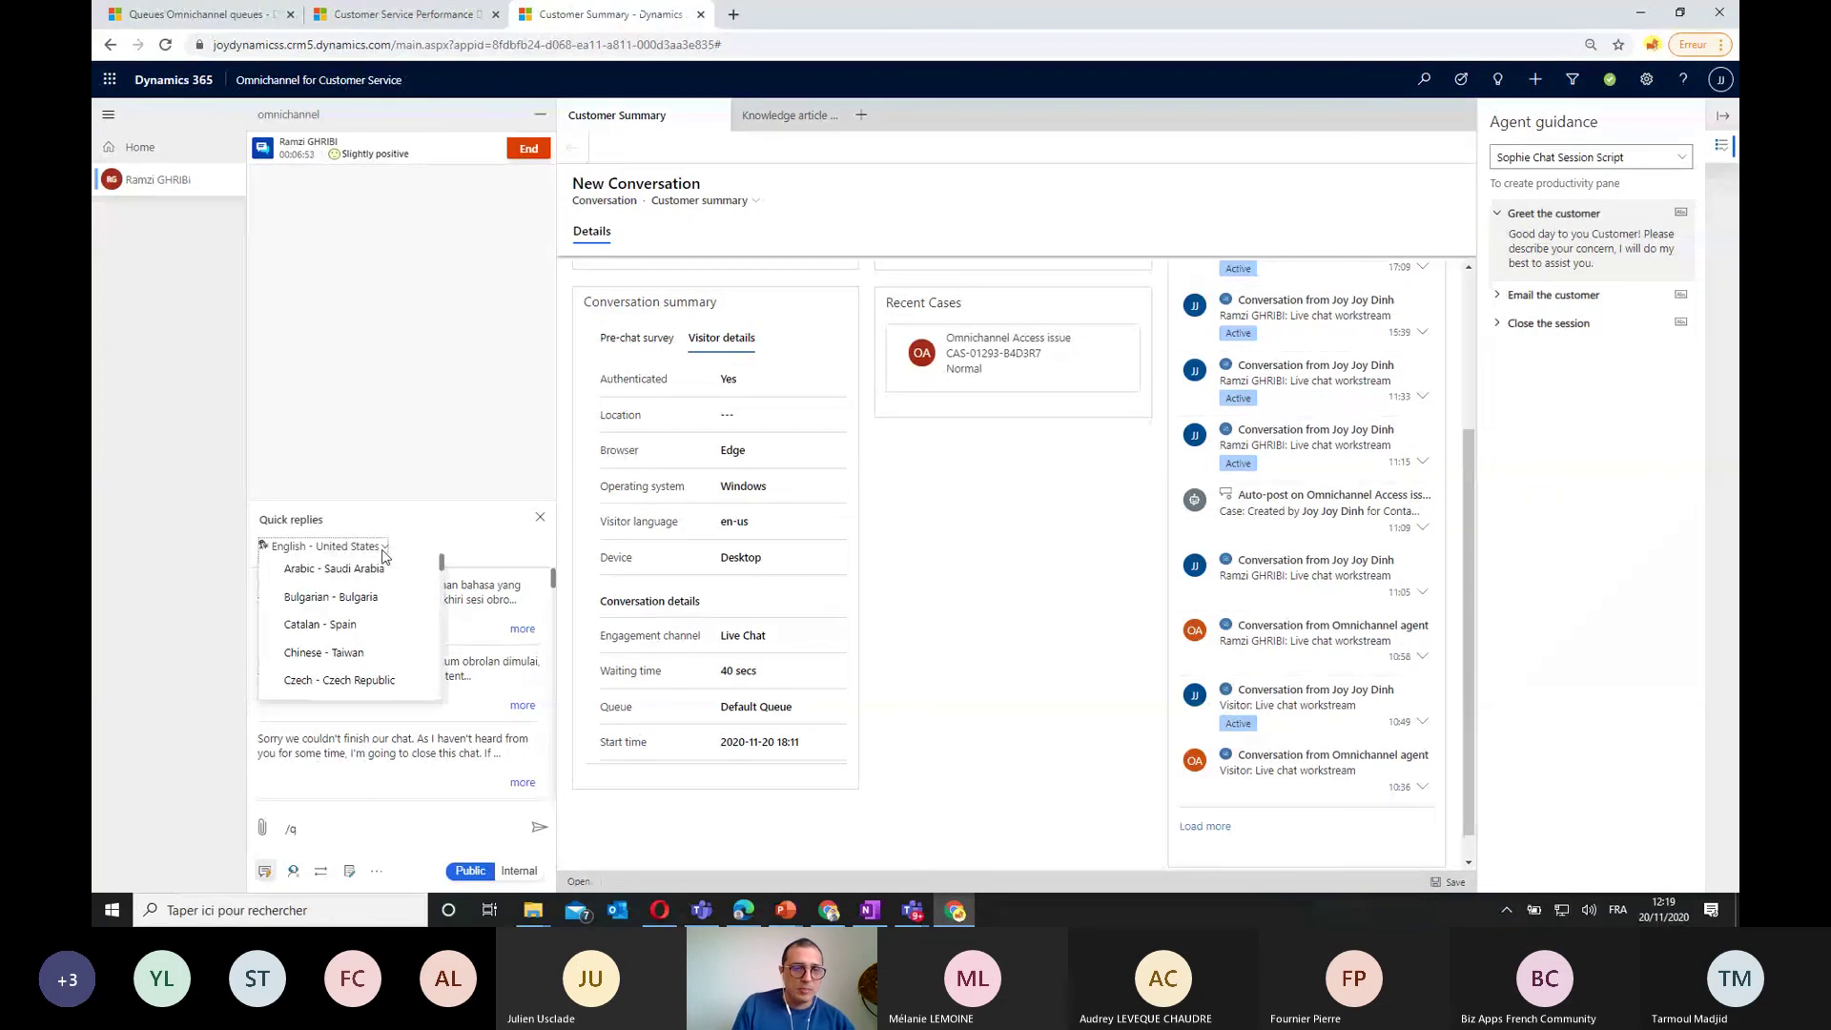
{"action": "left_click_drag", "start_coordinate": [442, 563], "coordinate": [441, 611]}
{"action": "left_click", "coordinate": [343, 604]}
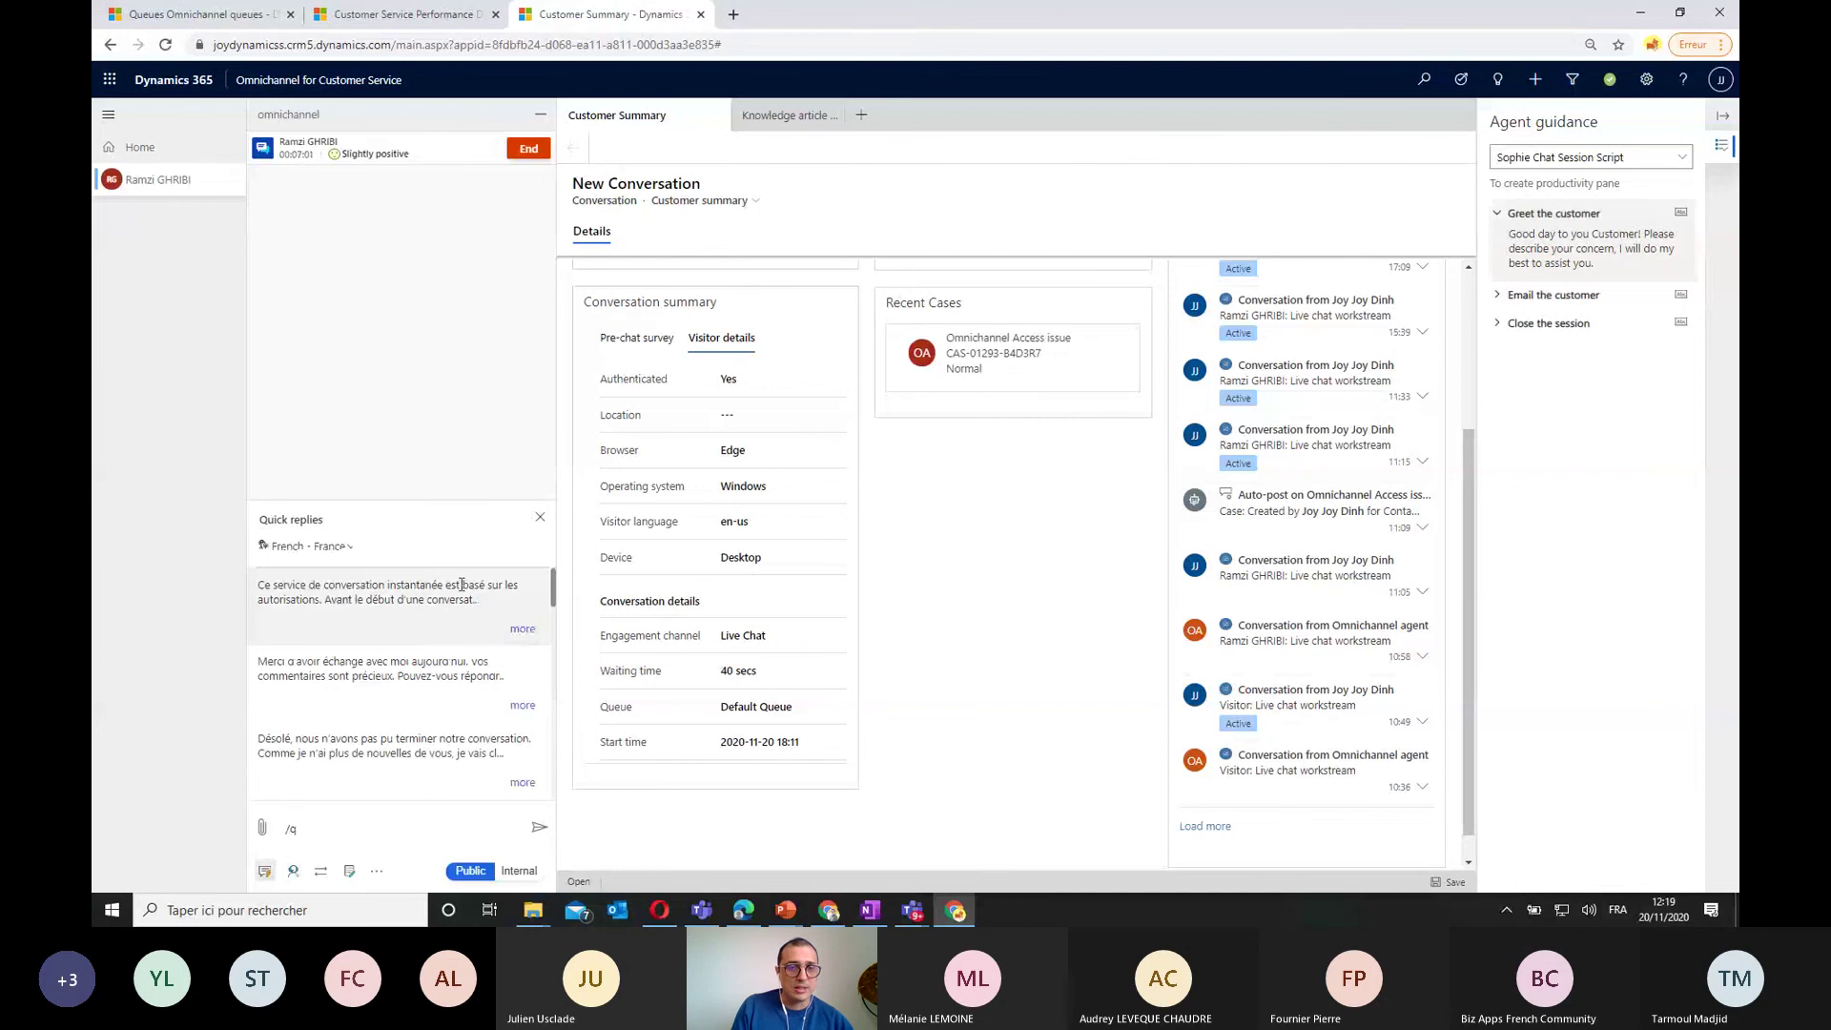
Send the customer the French quick reply that begins "Ce service de conversation instantanée est basé sur les autorisations"
{"action": "mouse_move", "coordinate": [553, 588]}
{"action": "left_mouse_down"}
{"action": "mouse_move", "coordinate": [563, 783]}
{"action": "mouse_move", "coordinate": [562, 597]}
{"action": "left_mouse_up"}
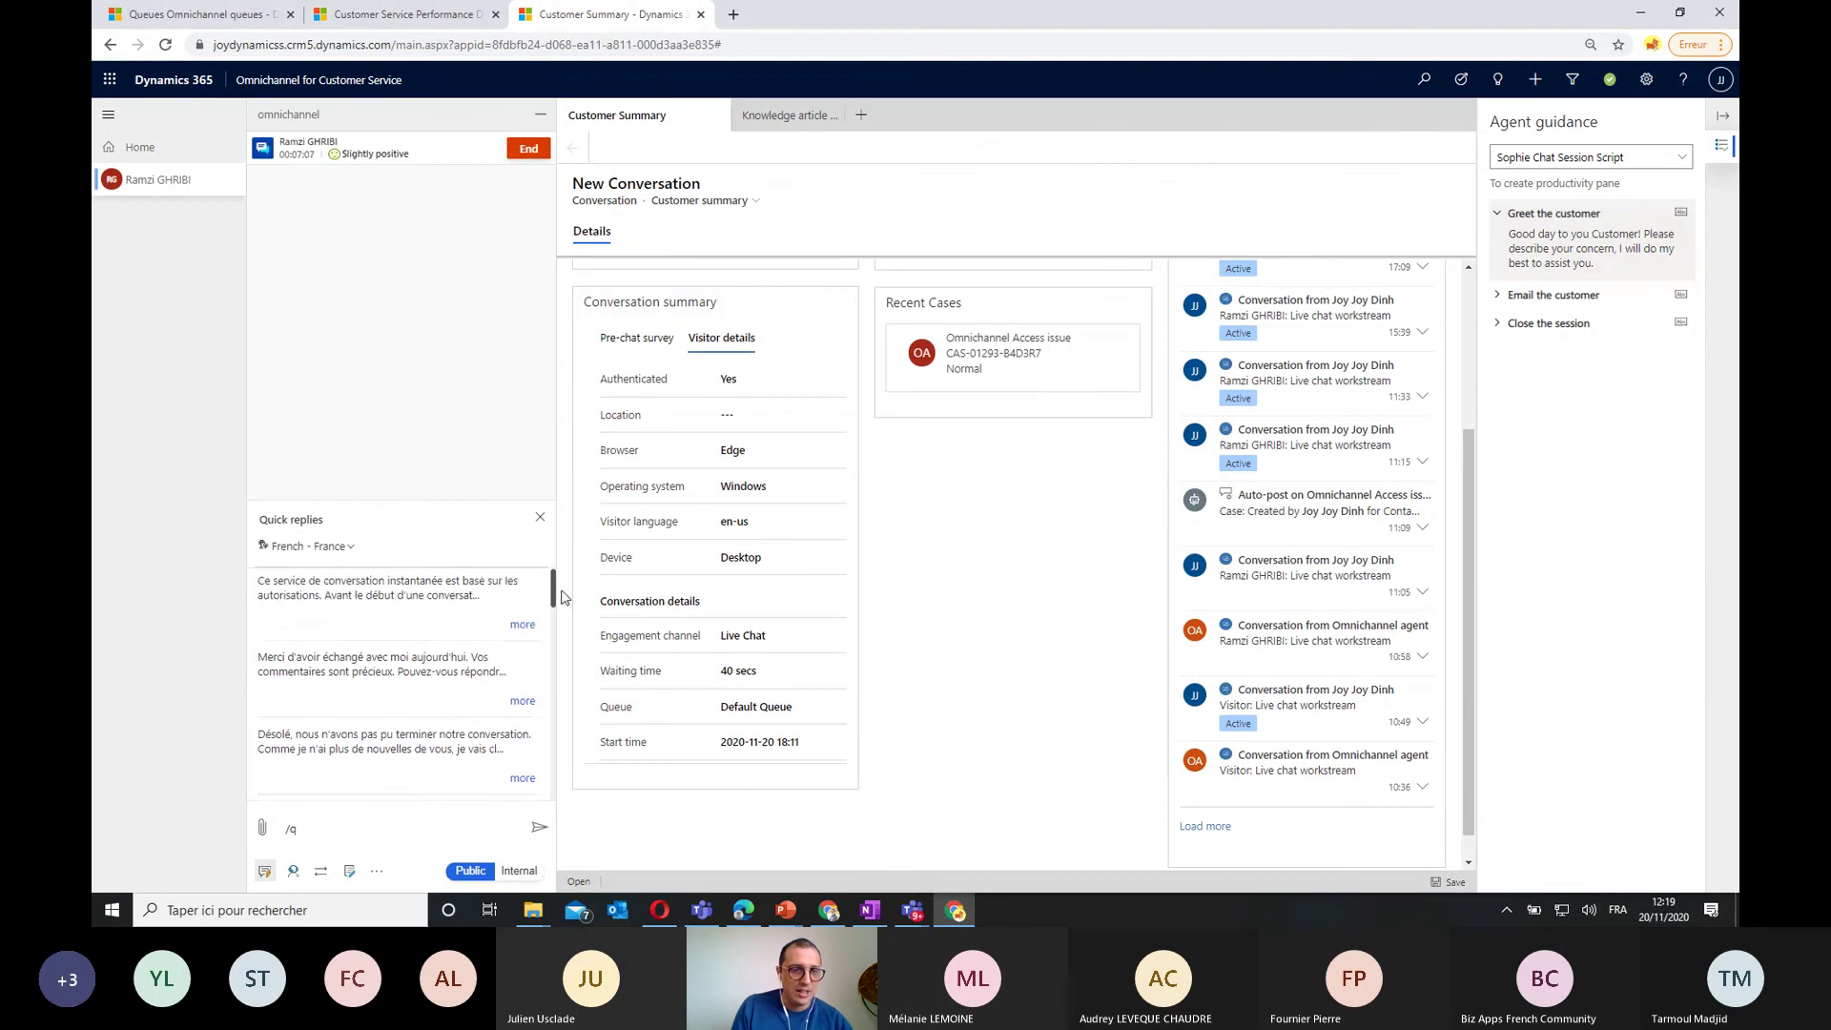
{"action": "left_click", "coordinate": [386, 620]}
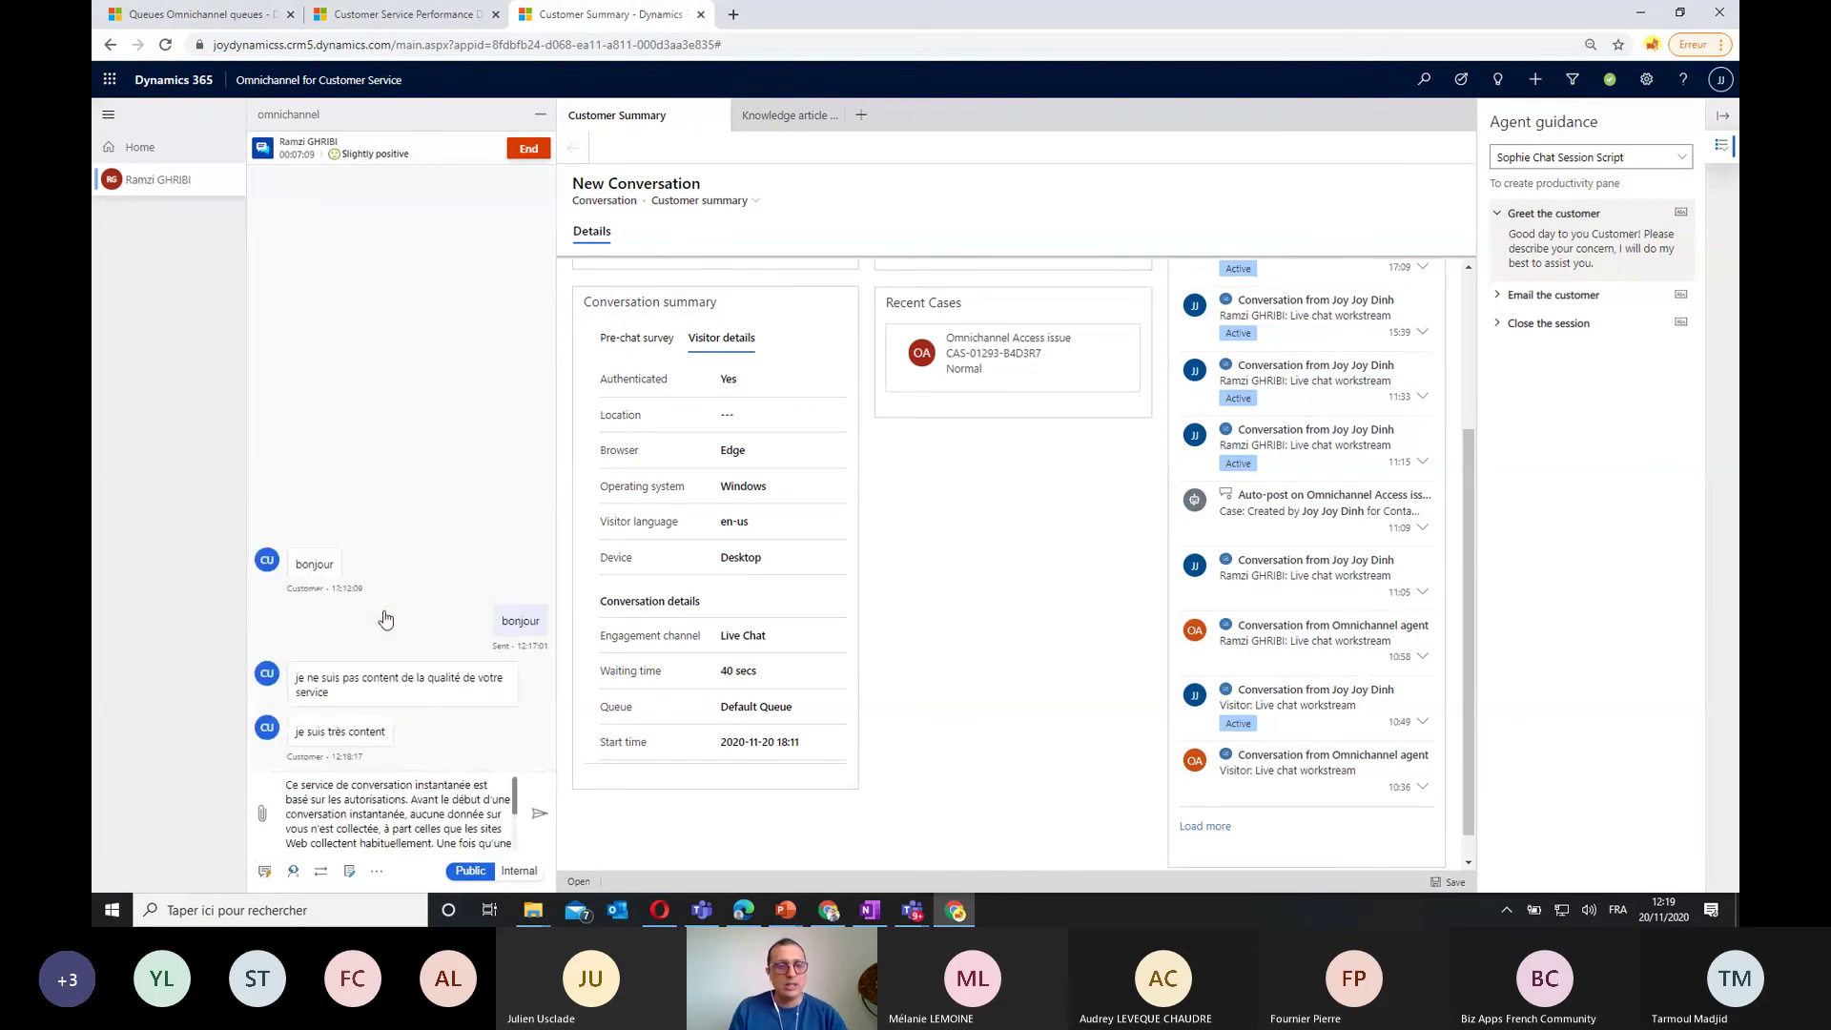
{"action": "left_click", "coordinate": [542, 818]}
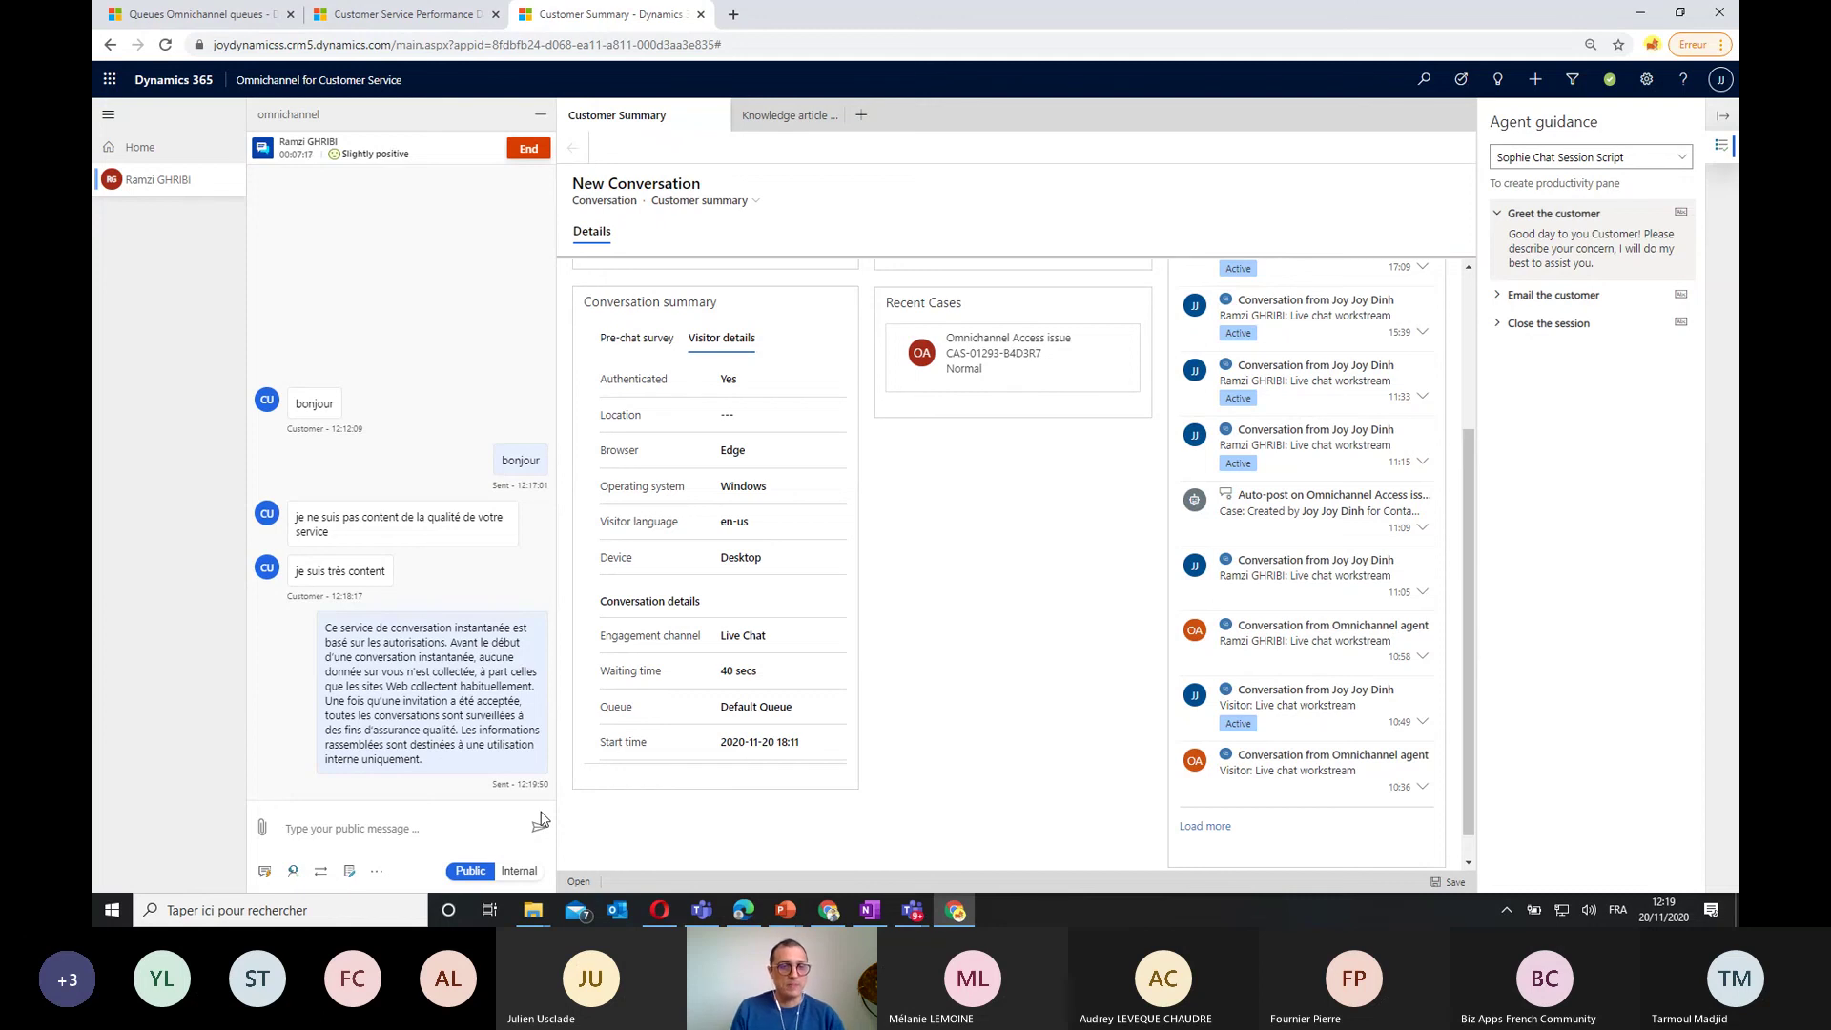
Open the conversation's Consult options and search for "agent"
{"action": "left_click", "coordinate": [292, 873]}
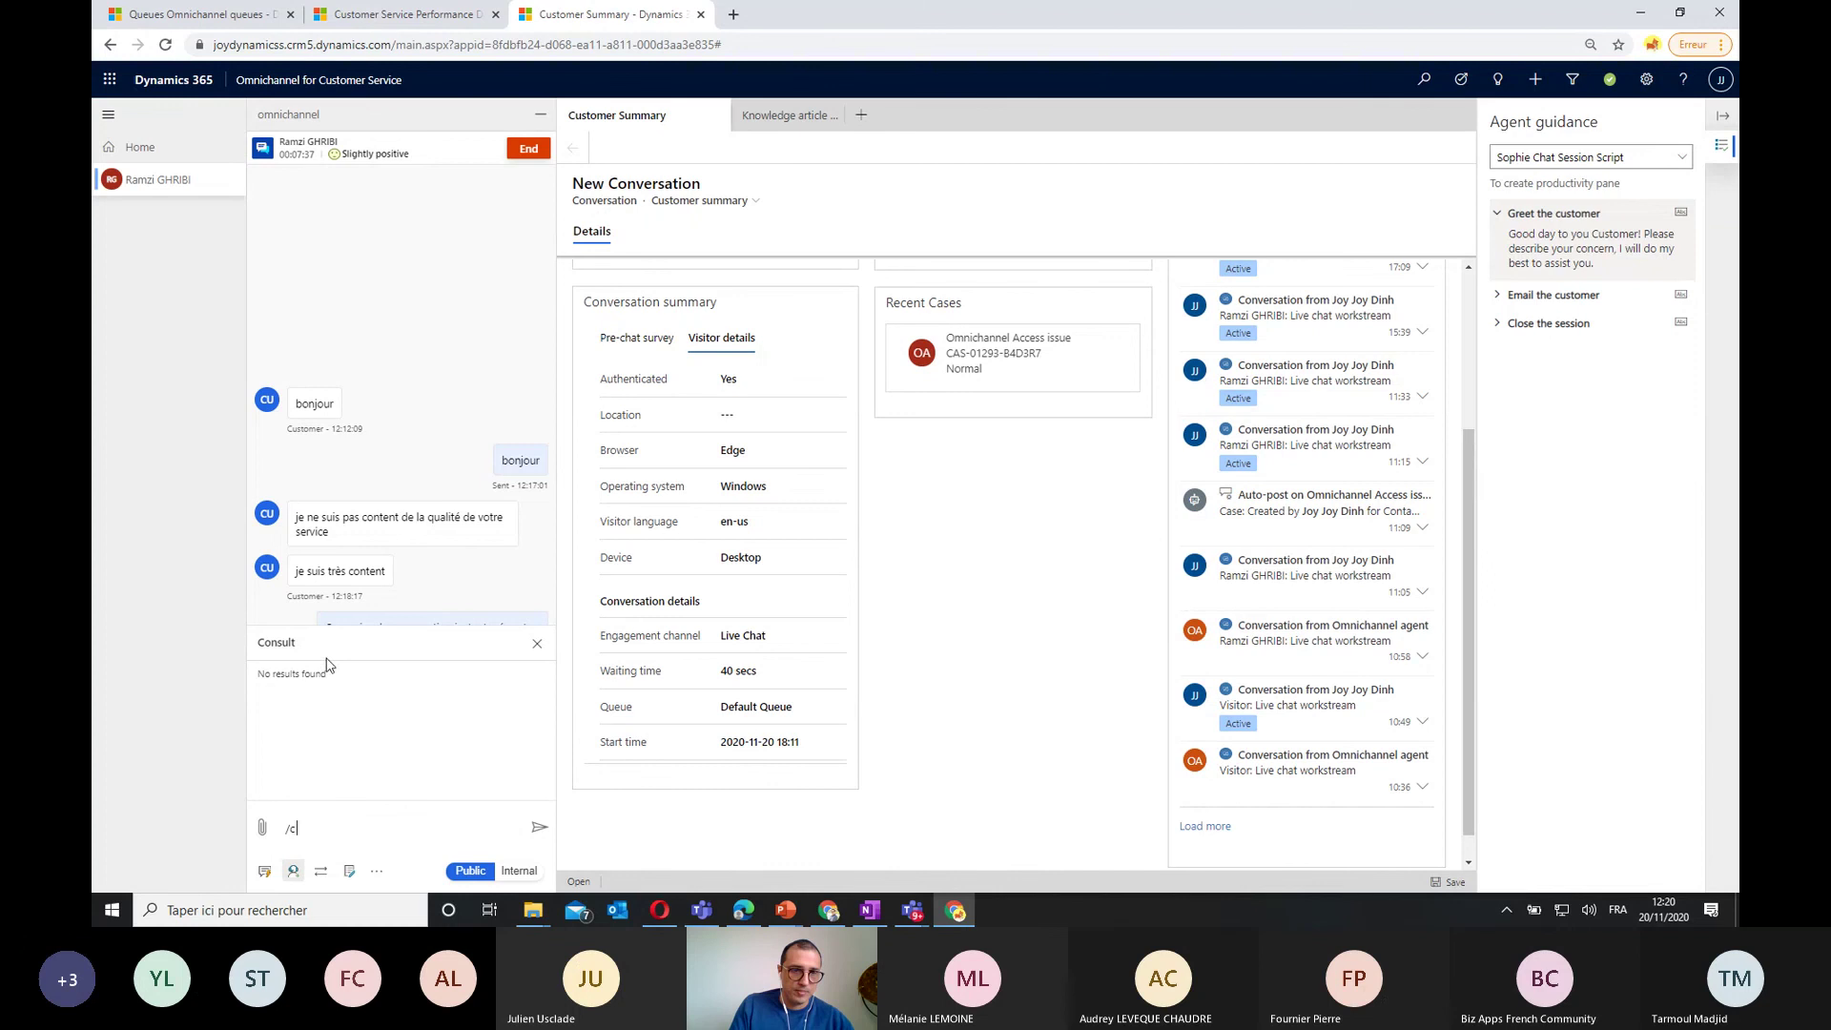
{"action": "key", "text": "BackSpace"}
{"action": "key", "text": "BackSpace"}
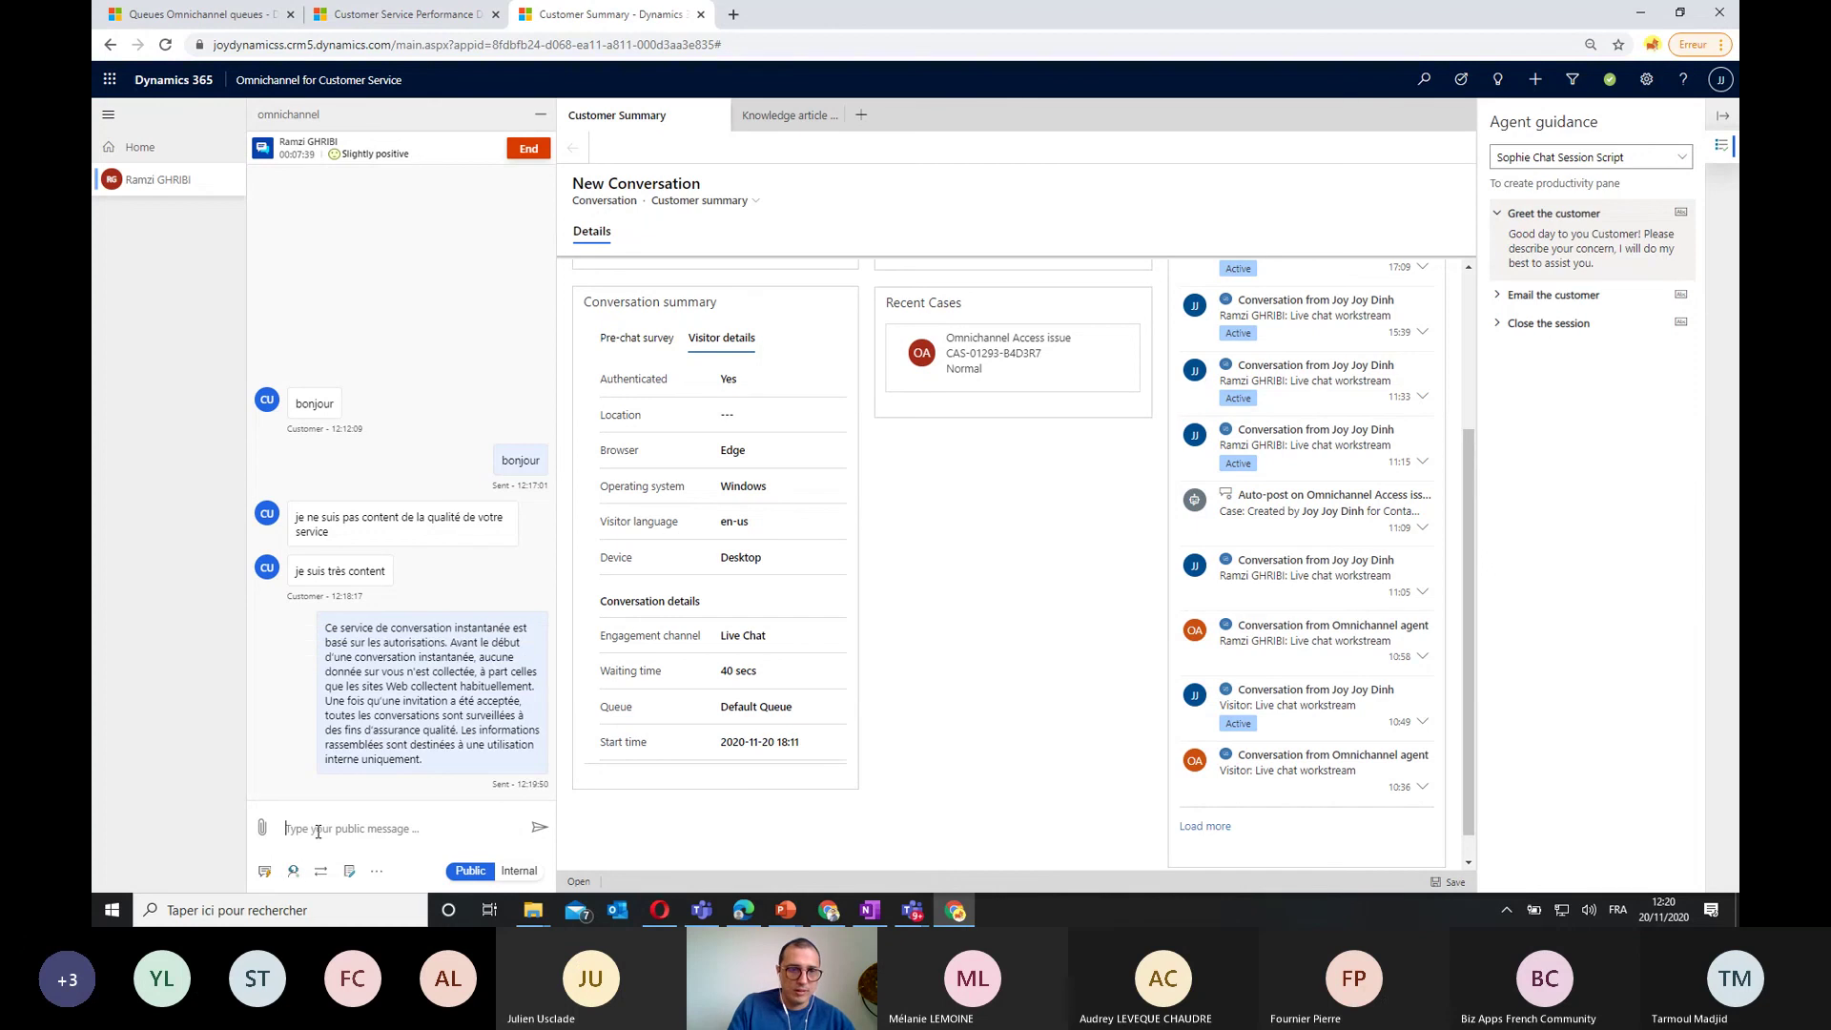
{"action": "left_click", "coordinate": [294, 872]}
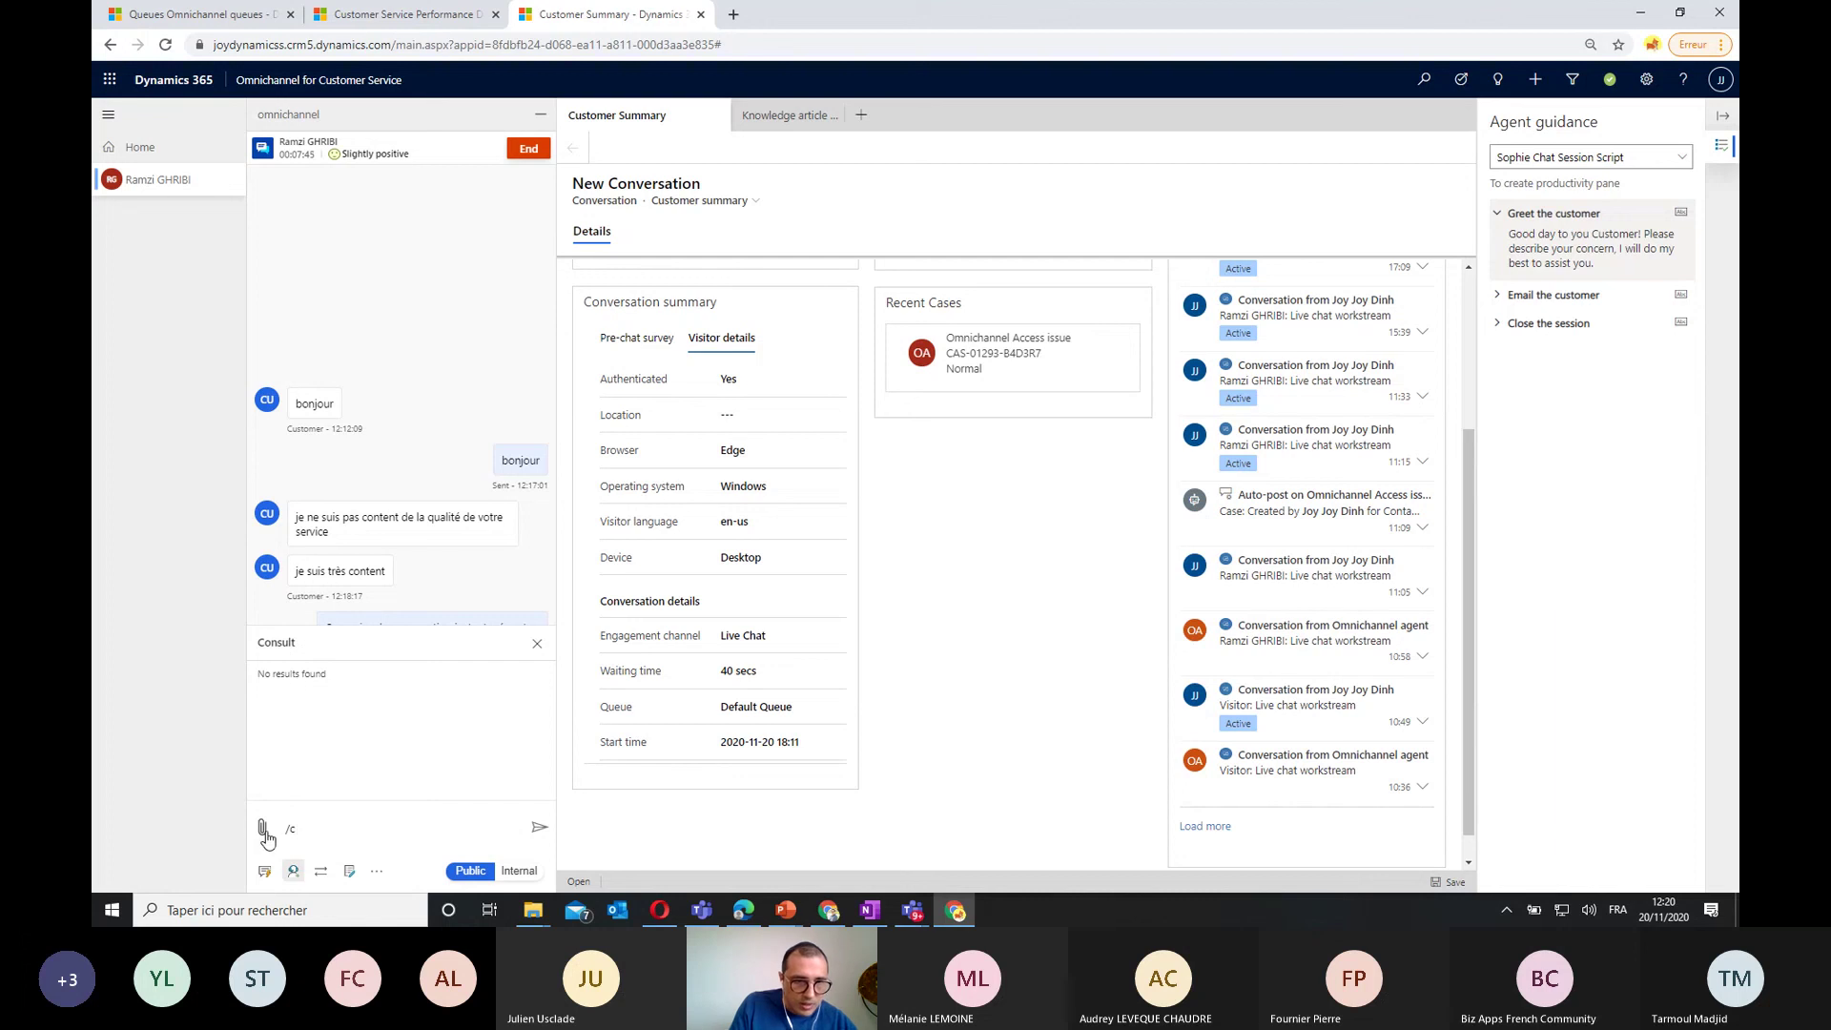
{"action": "left_click", "coordinate": [464, 828]}
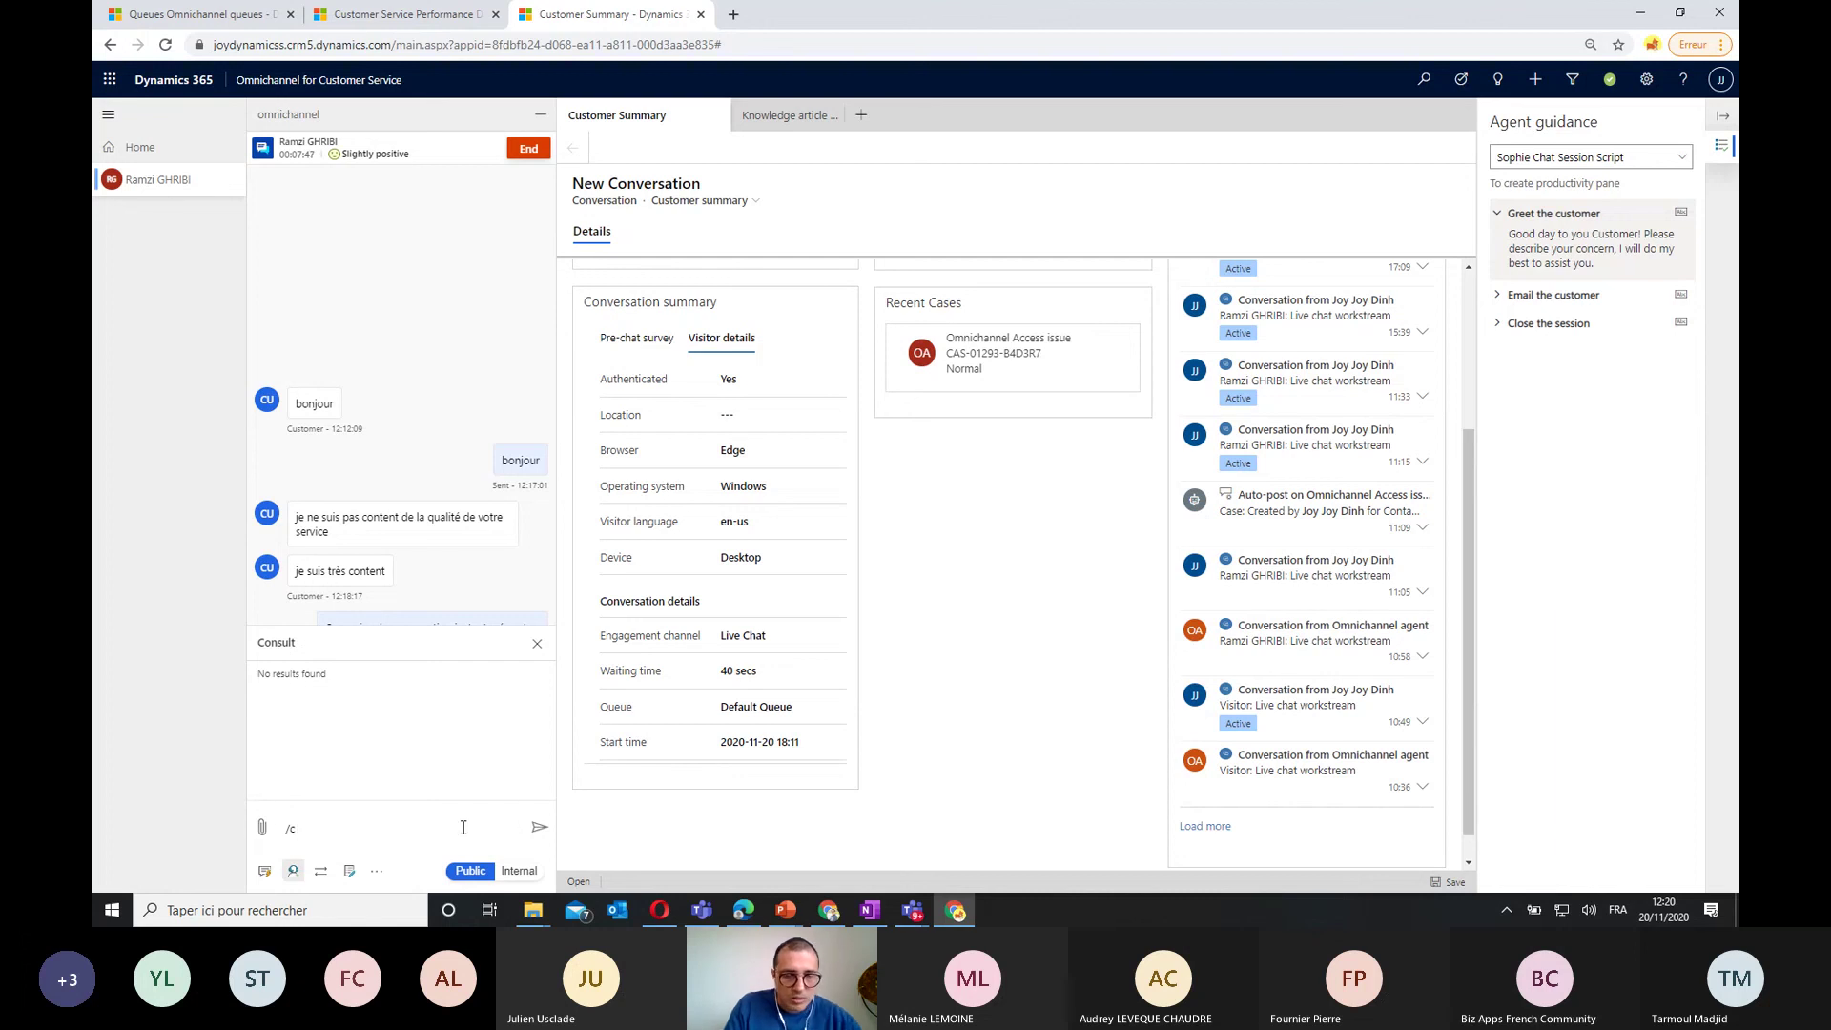
{"action": "type", "text": "agent"}
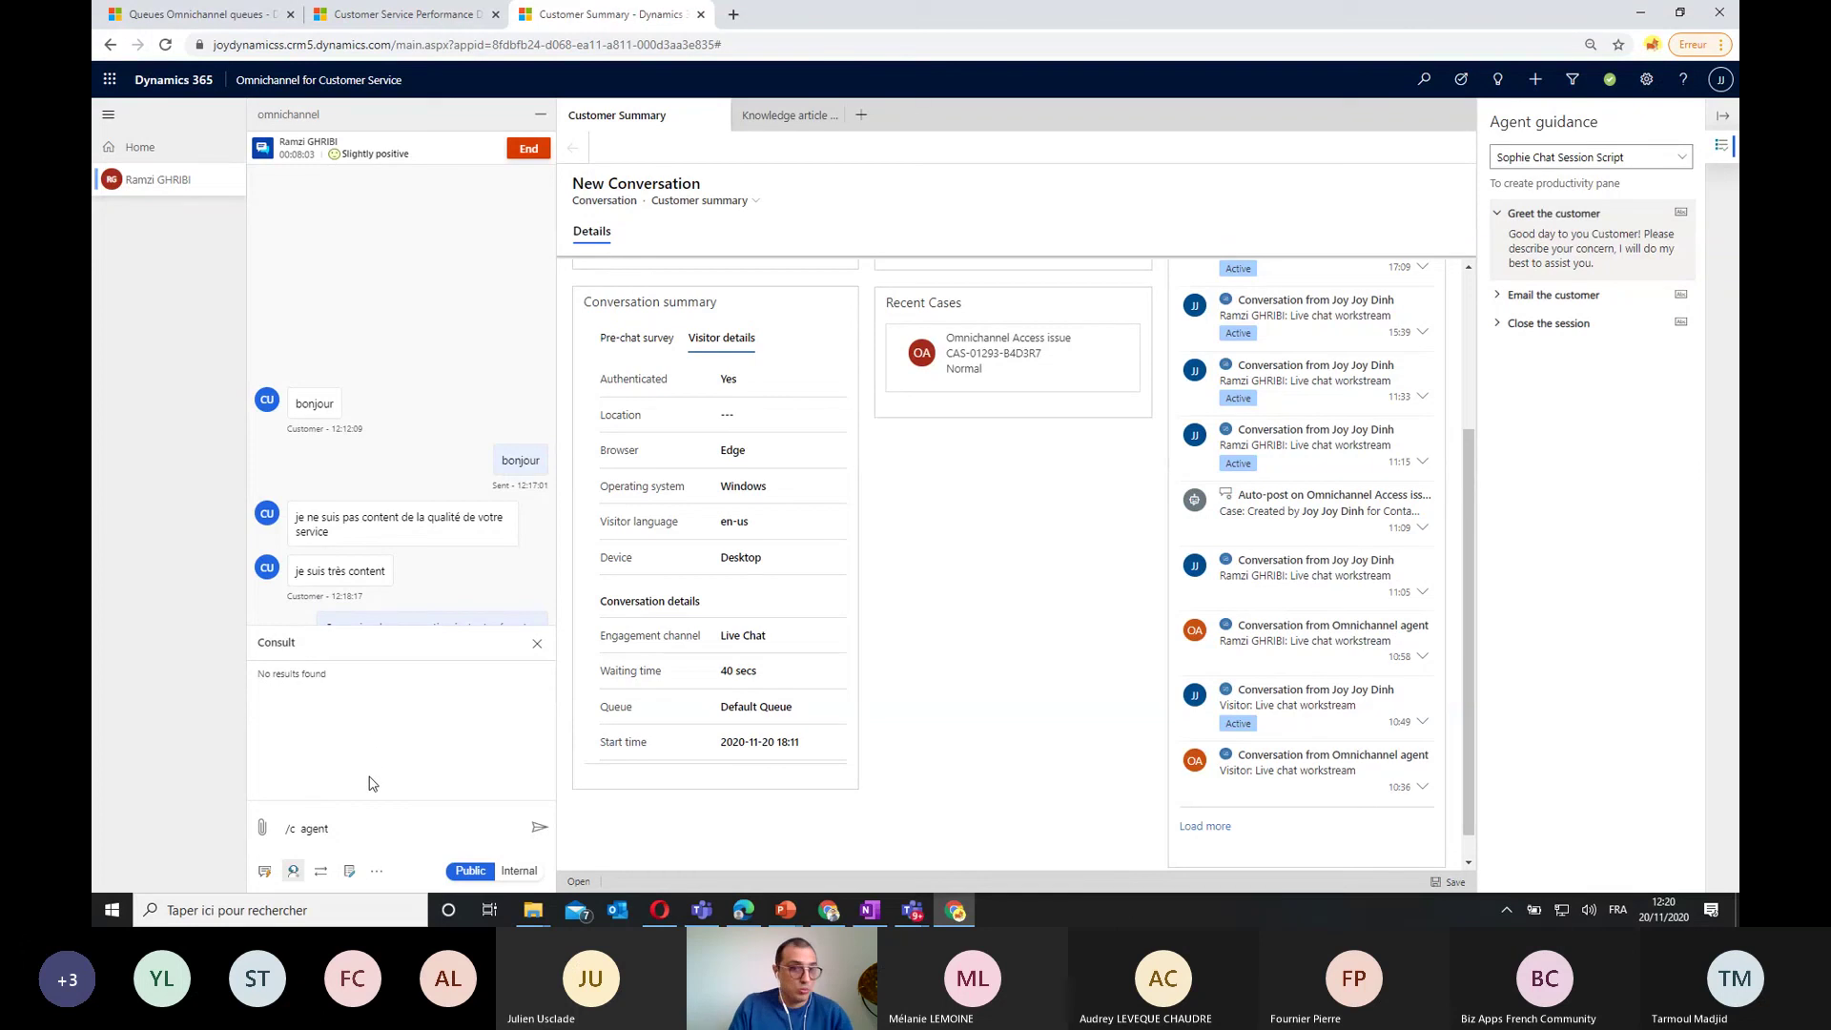
Try to transfer the conversation to the LEVEL 2 queue
{"action": "left_click", "coordinate": [322, 872]}
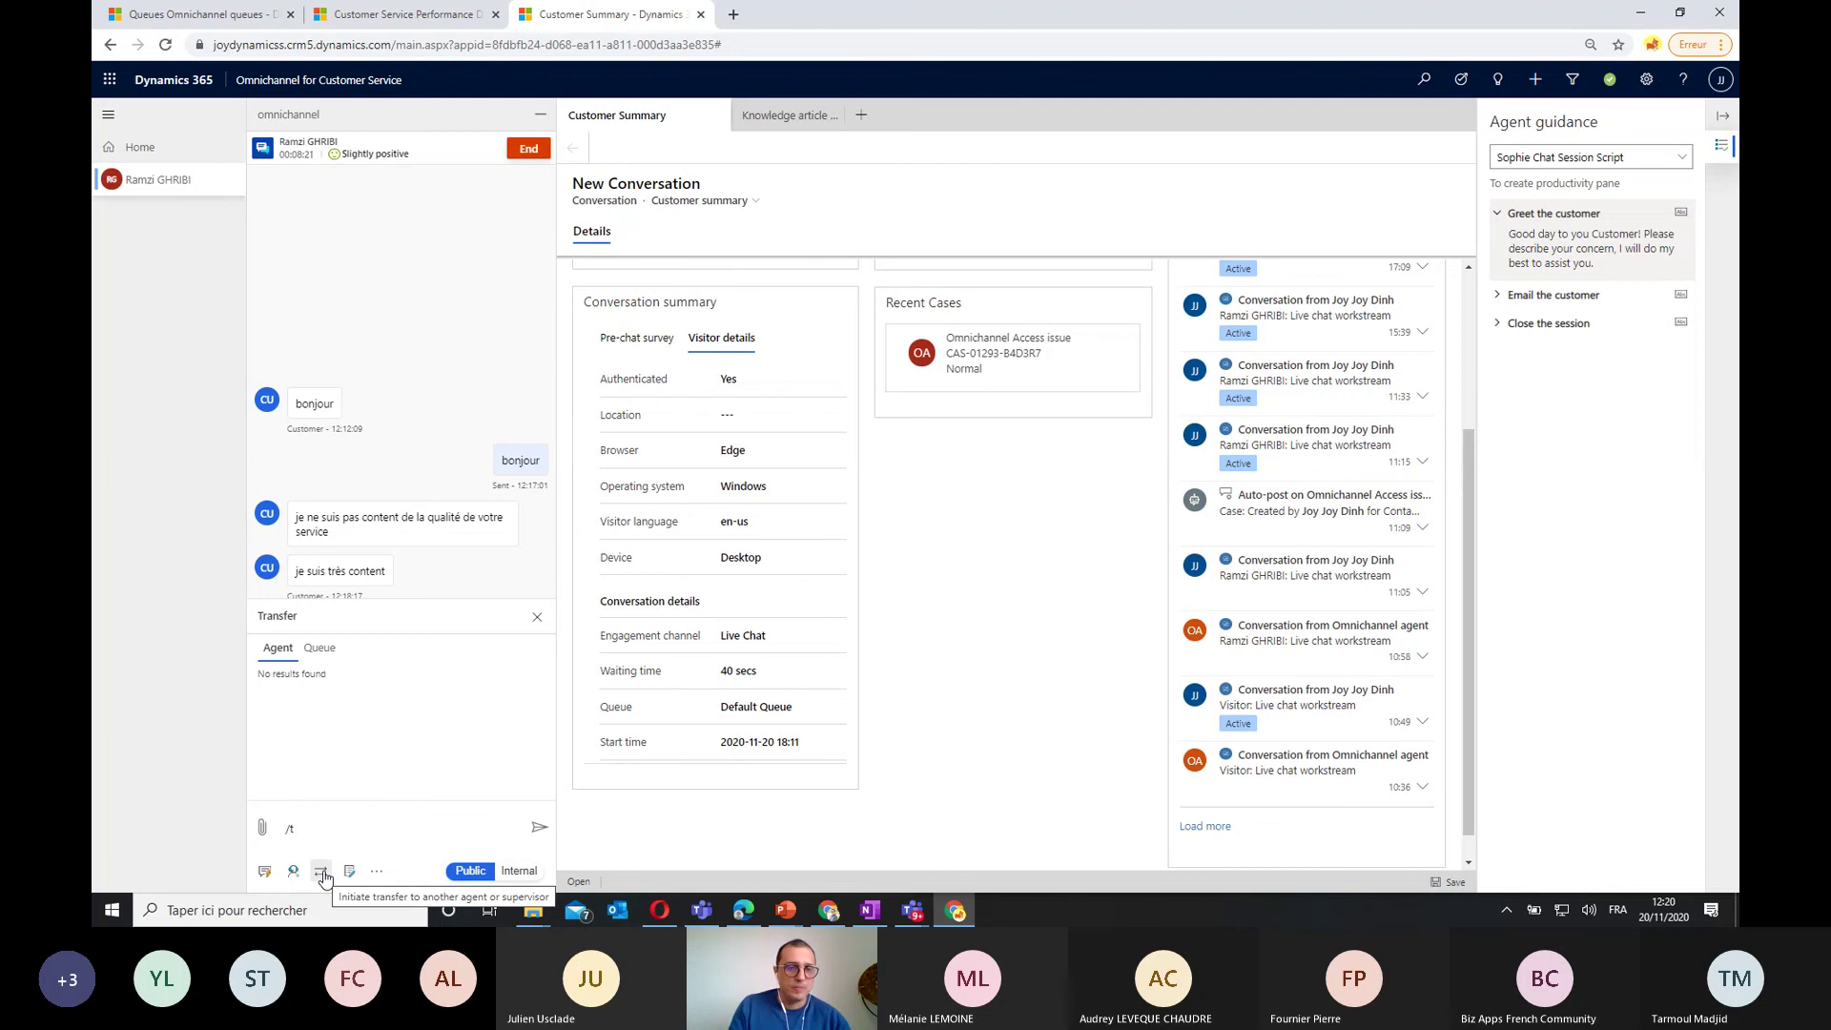
{"action": "left_click", "coordinate": [322, 875]}
{"action": "type", "text": "q"}
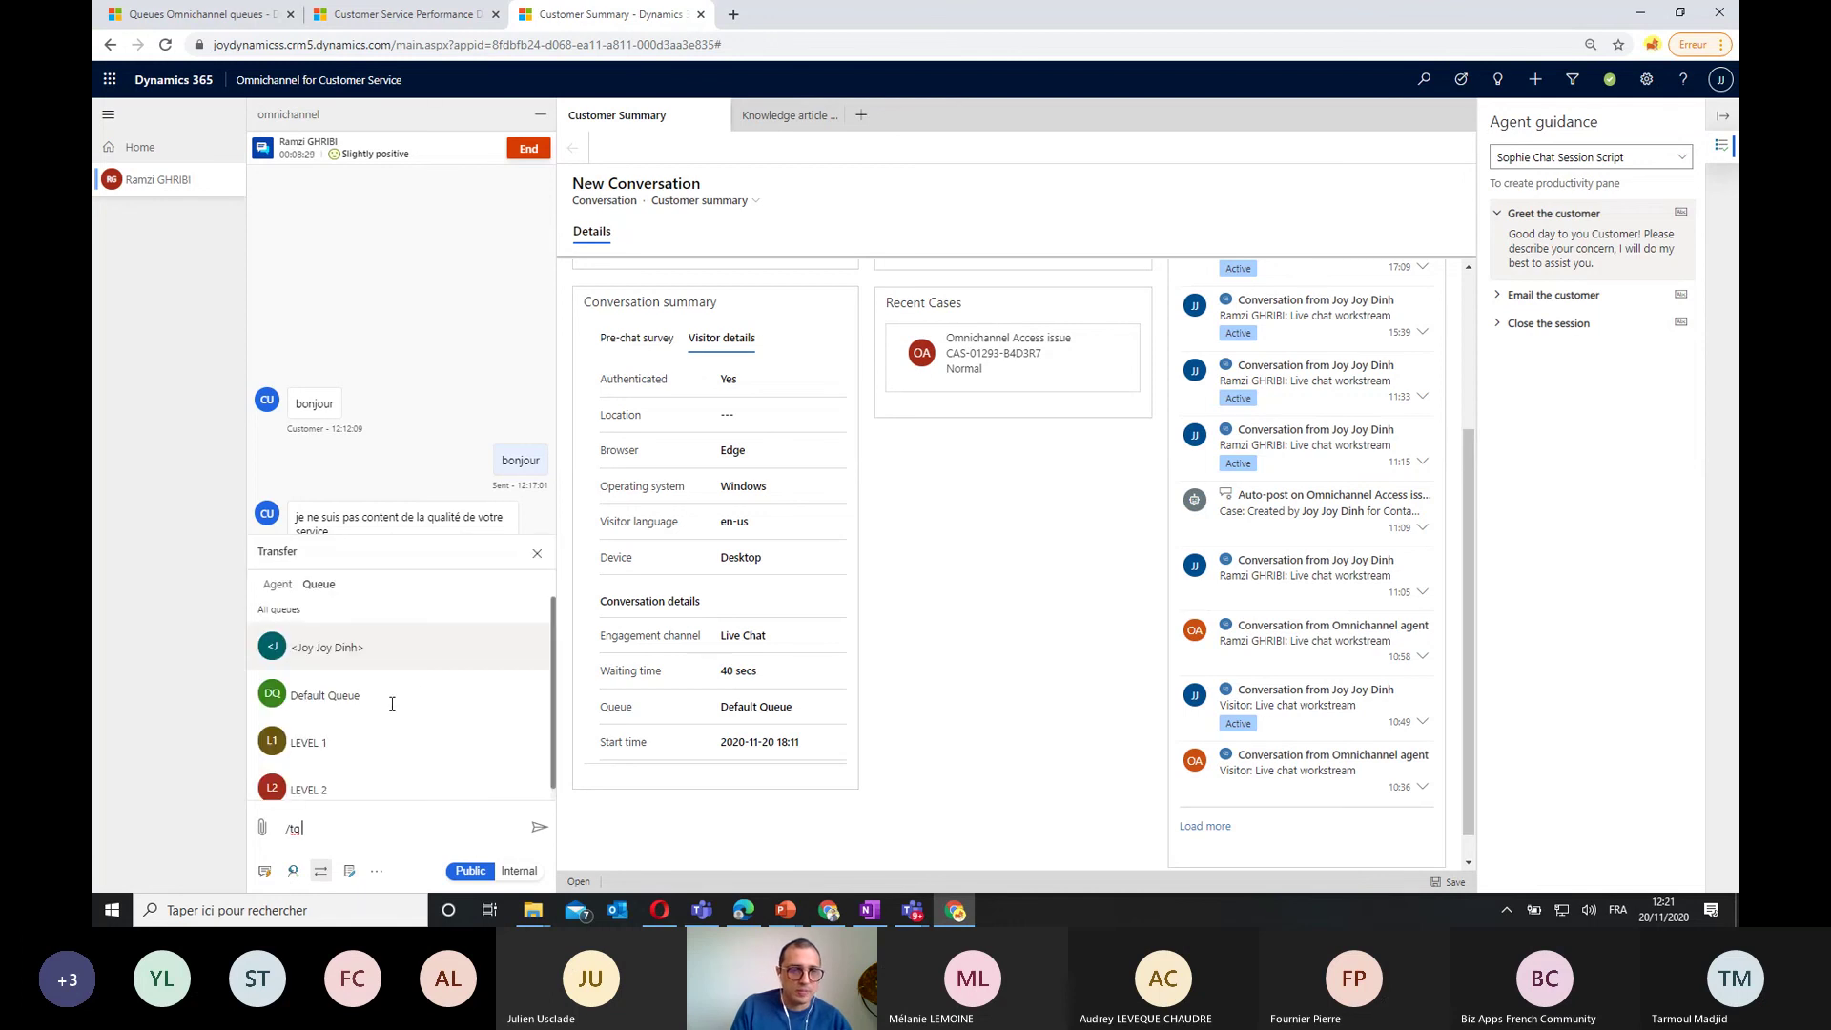
{"action": "scroll", "coordinate": [554, 688], "scroll_direction": "down", "scroll_amount": 1}
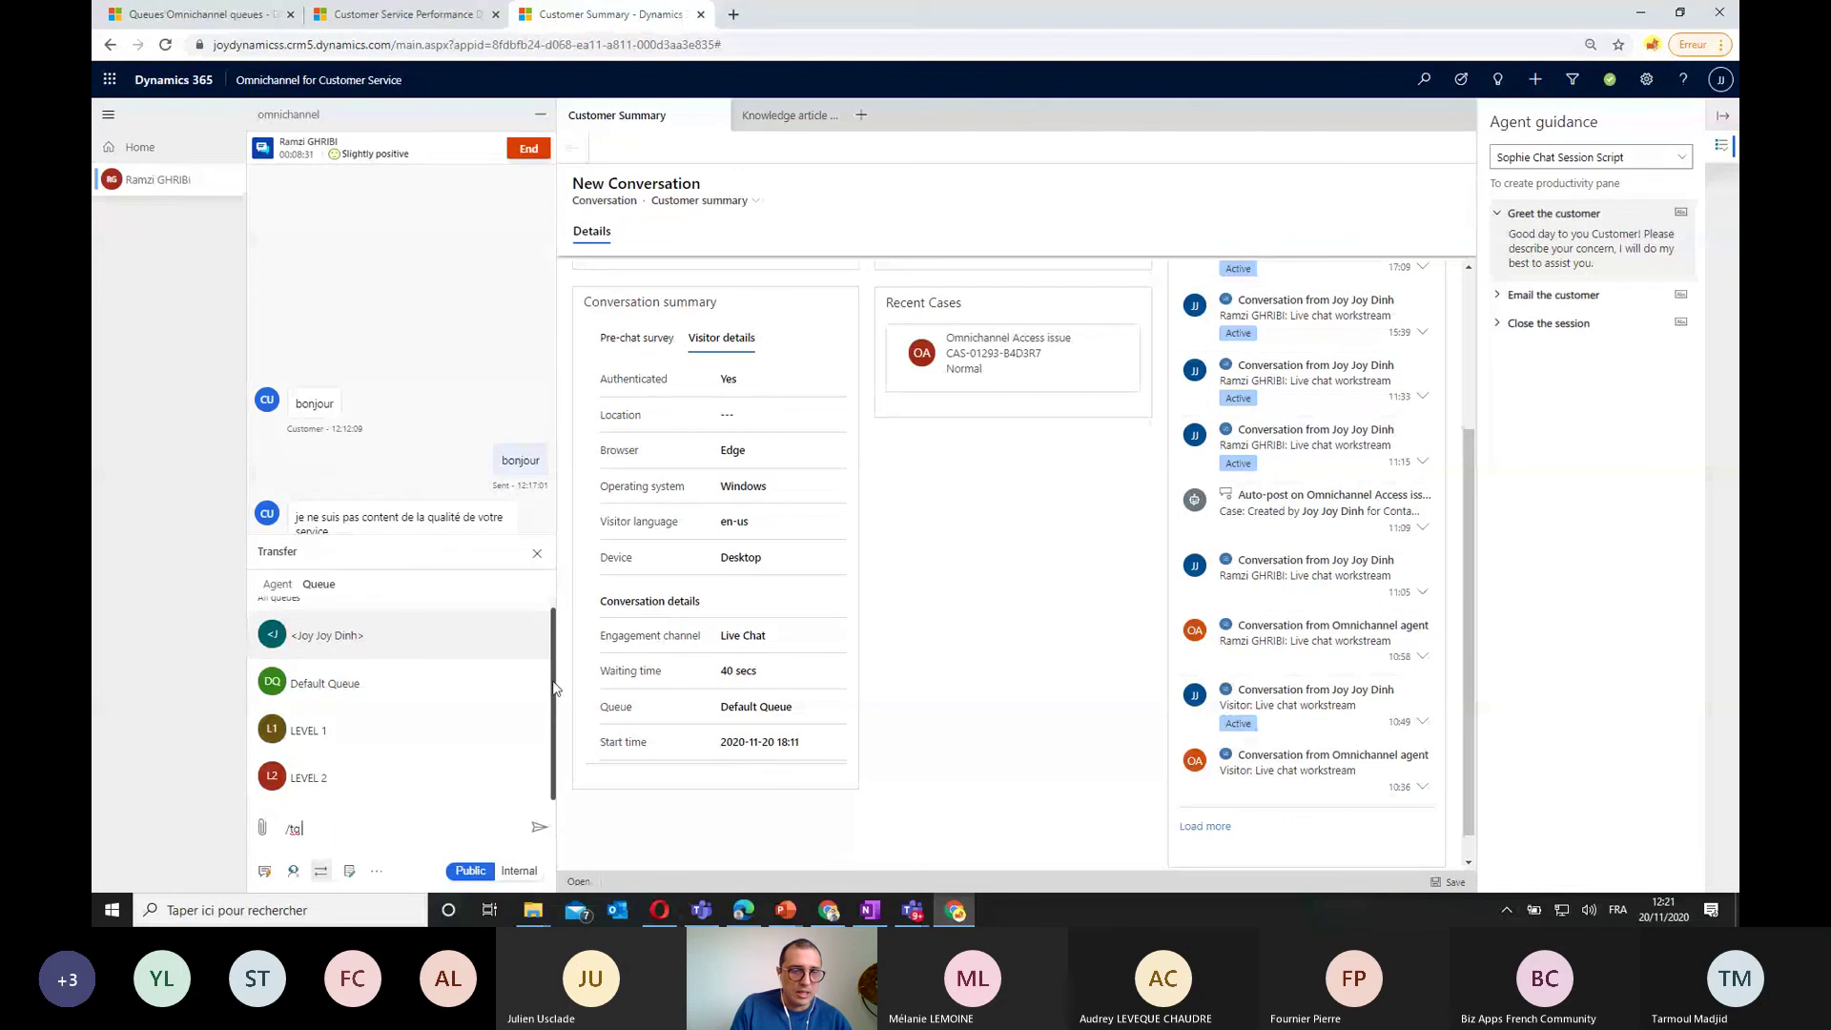
{"action": "mouse_move", "coordinate": [329, 788]}
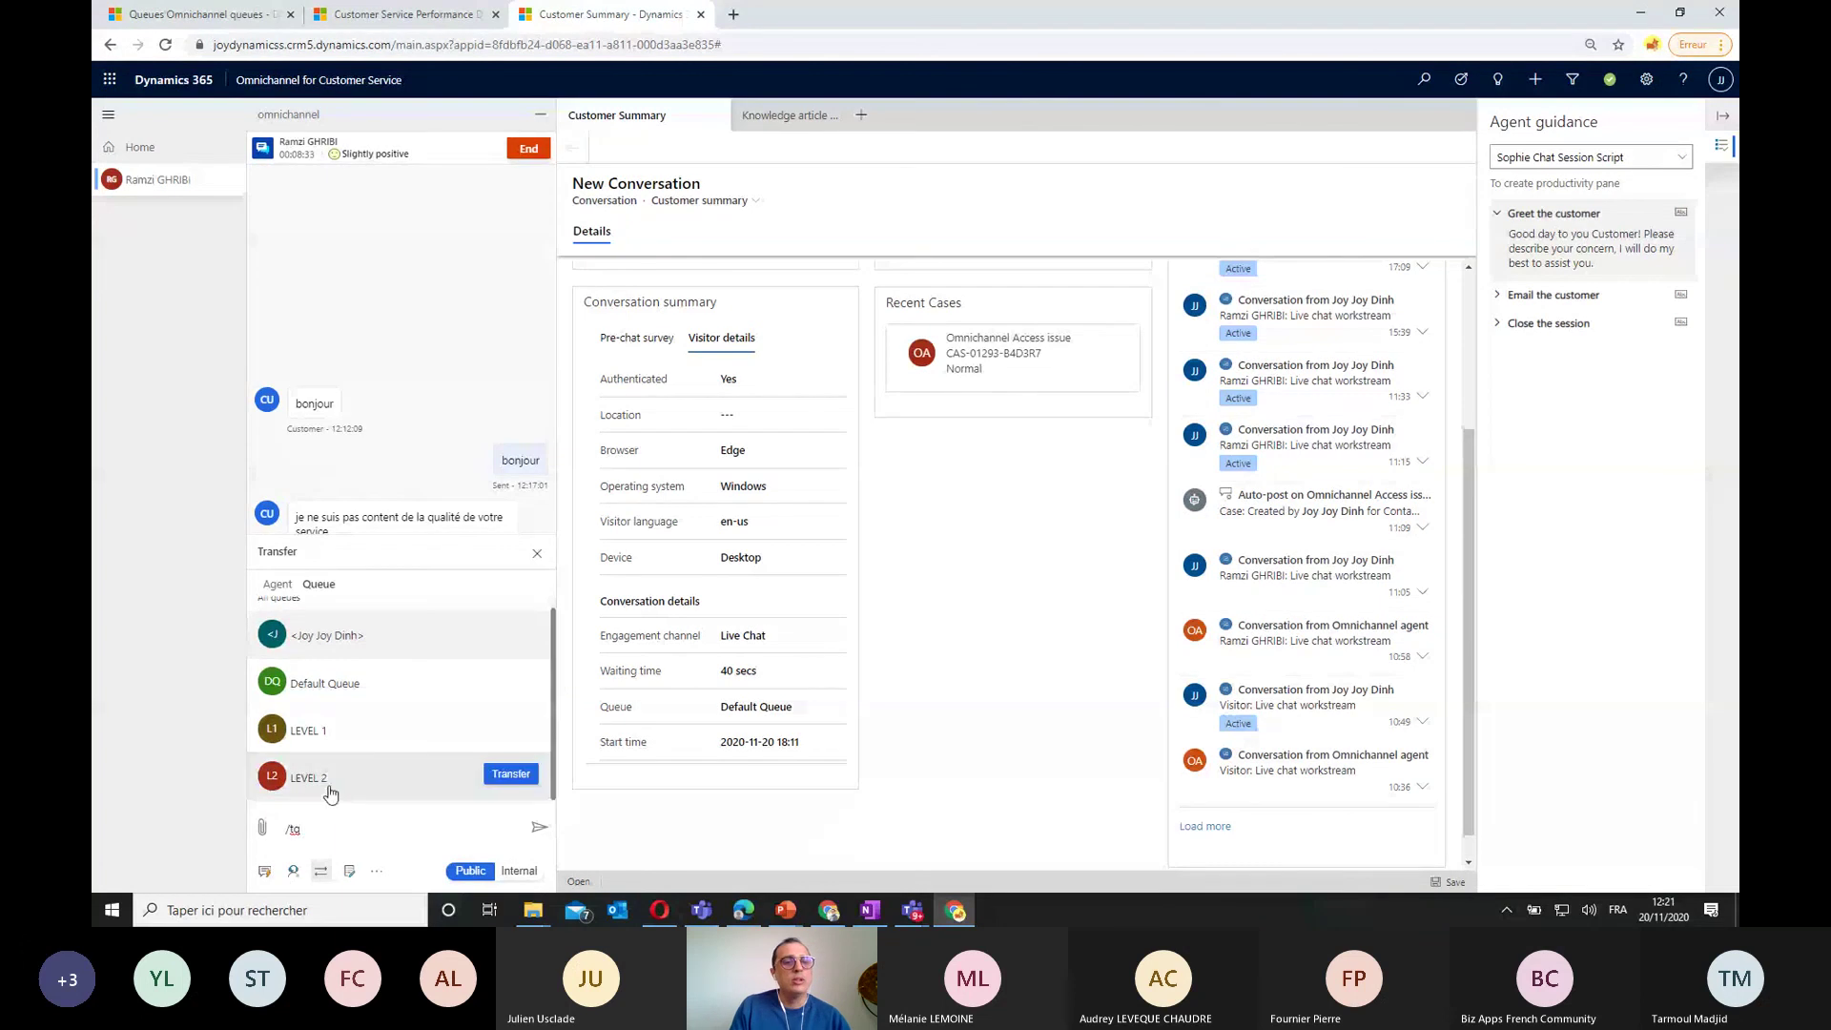
{"action": "left_click", "coordinate": [519, 781]}
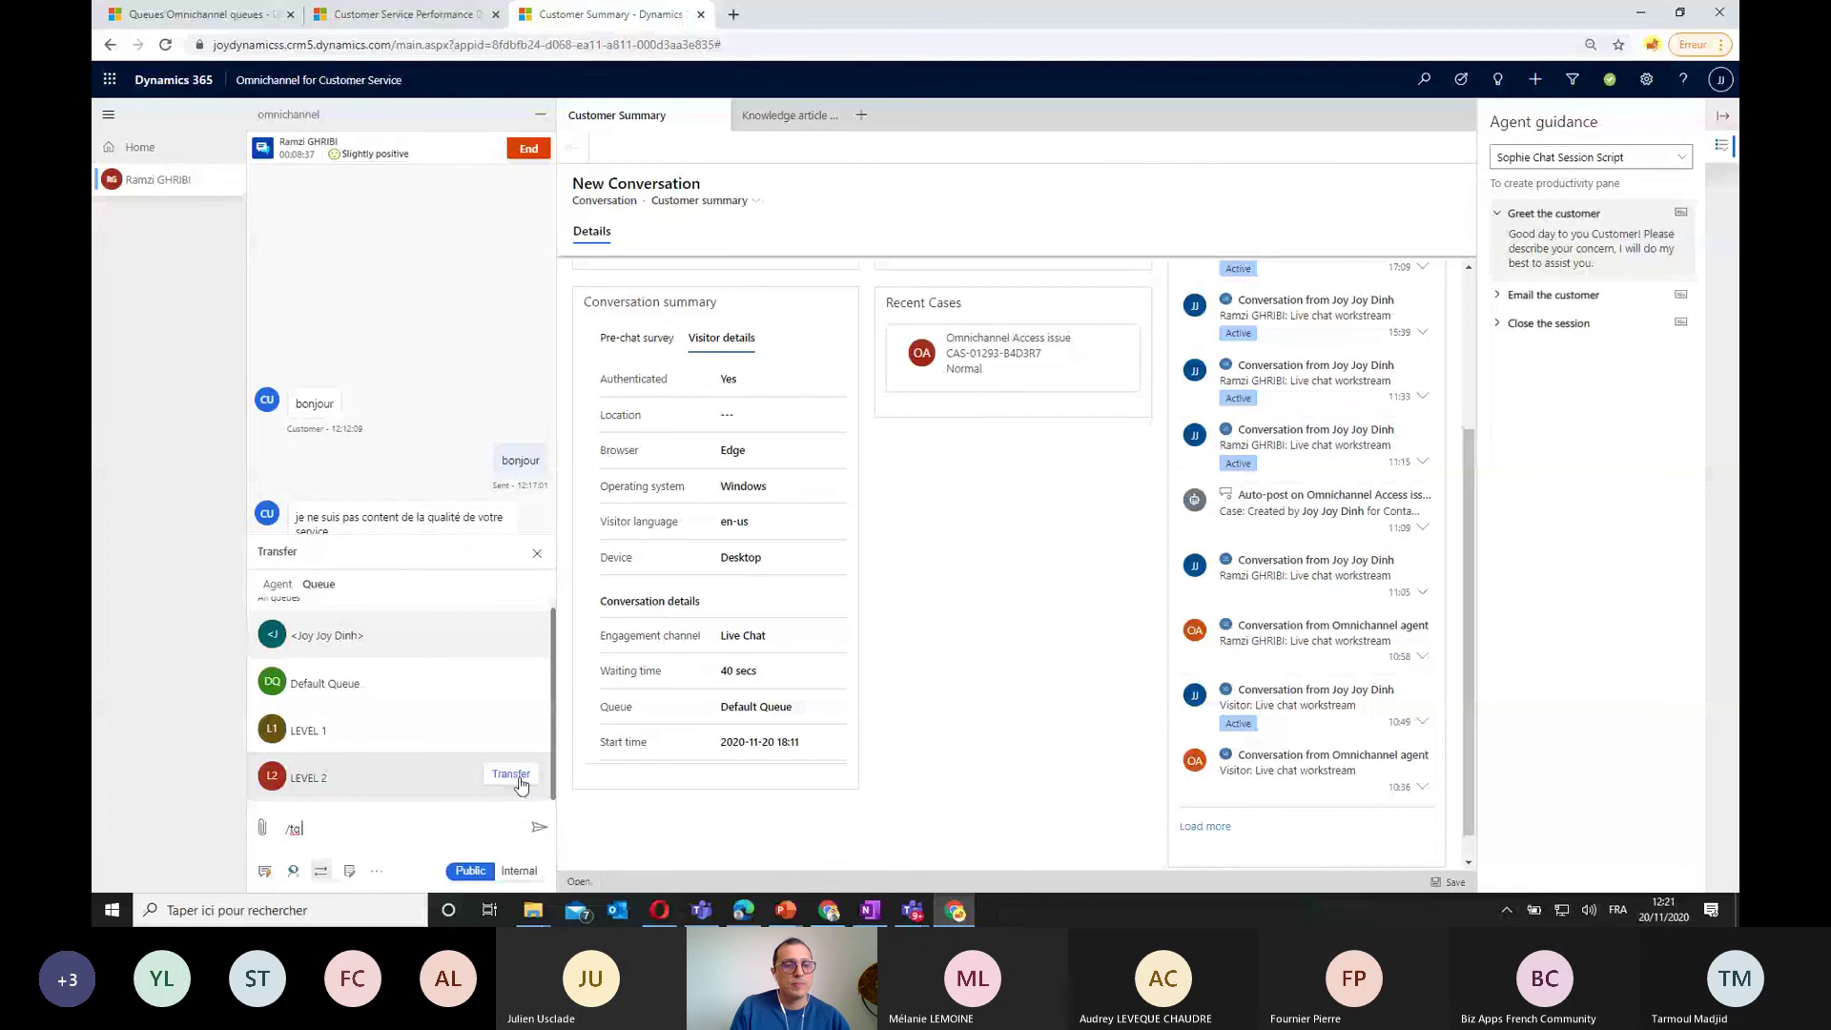
View the conversation's blank note pane and the knowledge article search, and close the note pane
{"action": "left_click", "coordinate": [350, 872]}
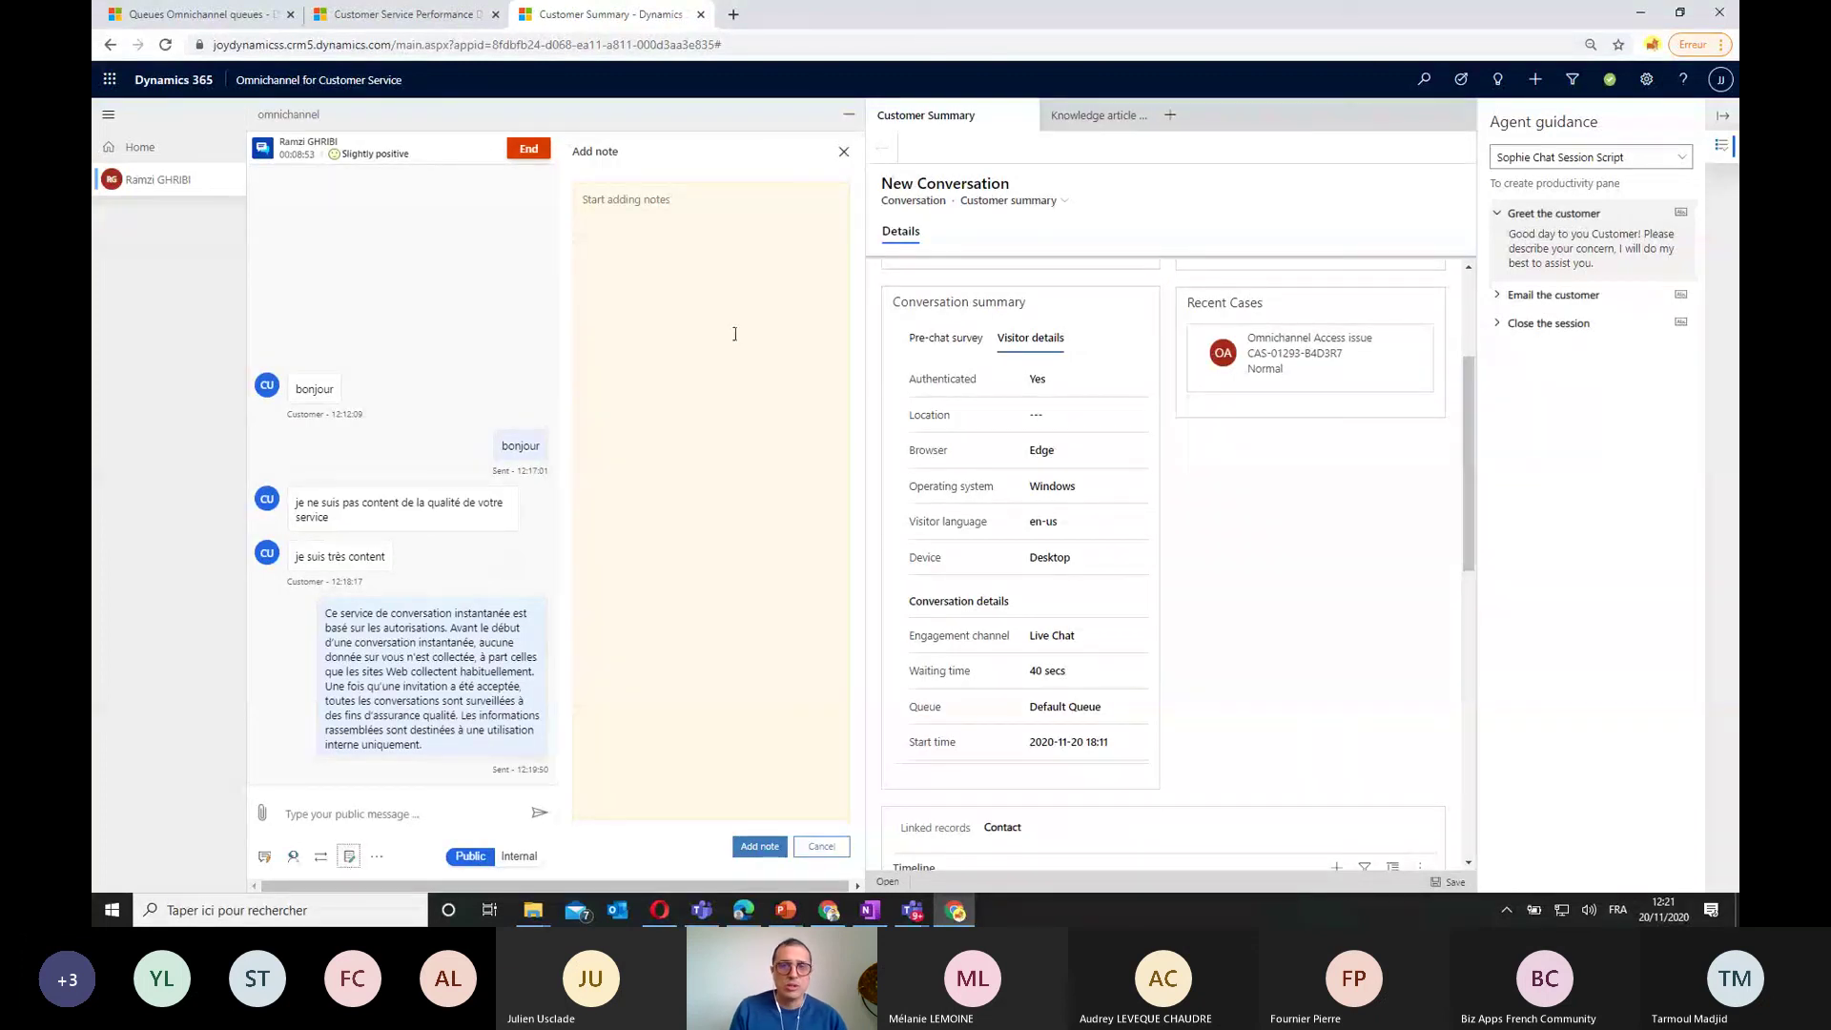
{"action": "left_click", "coordinate": [1087, 115]}
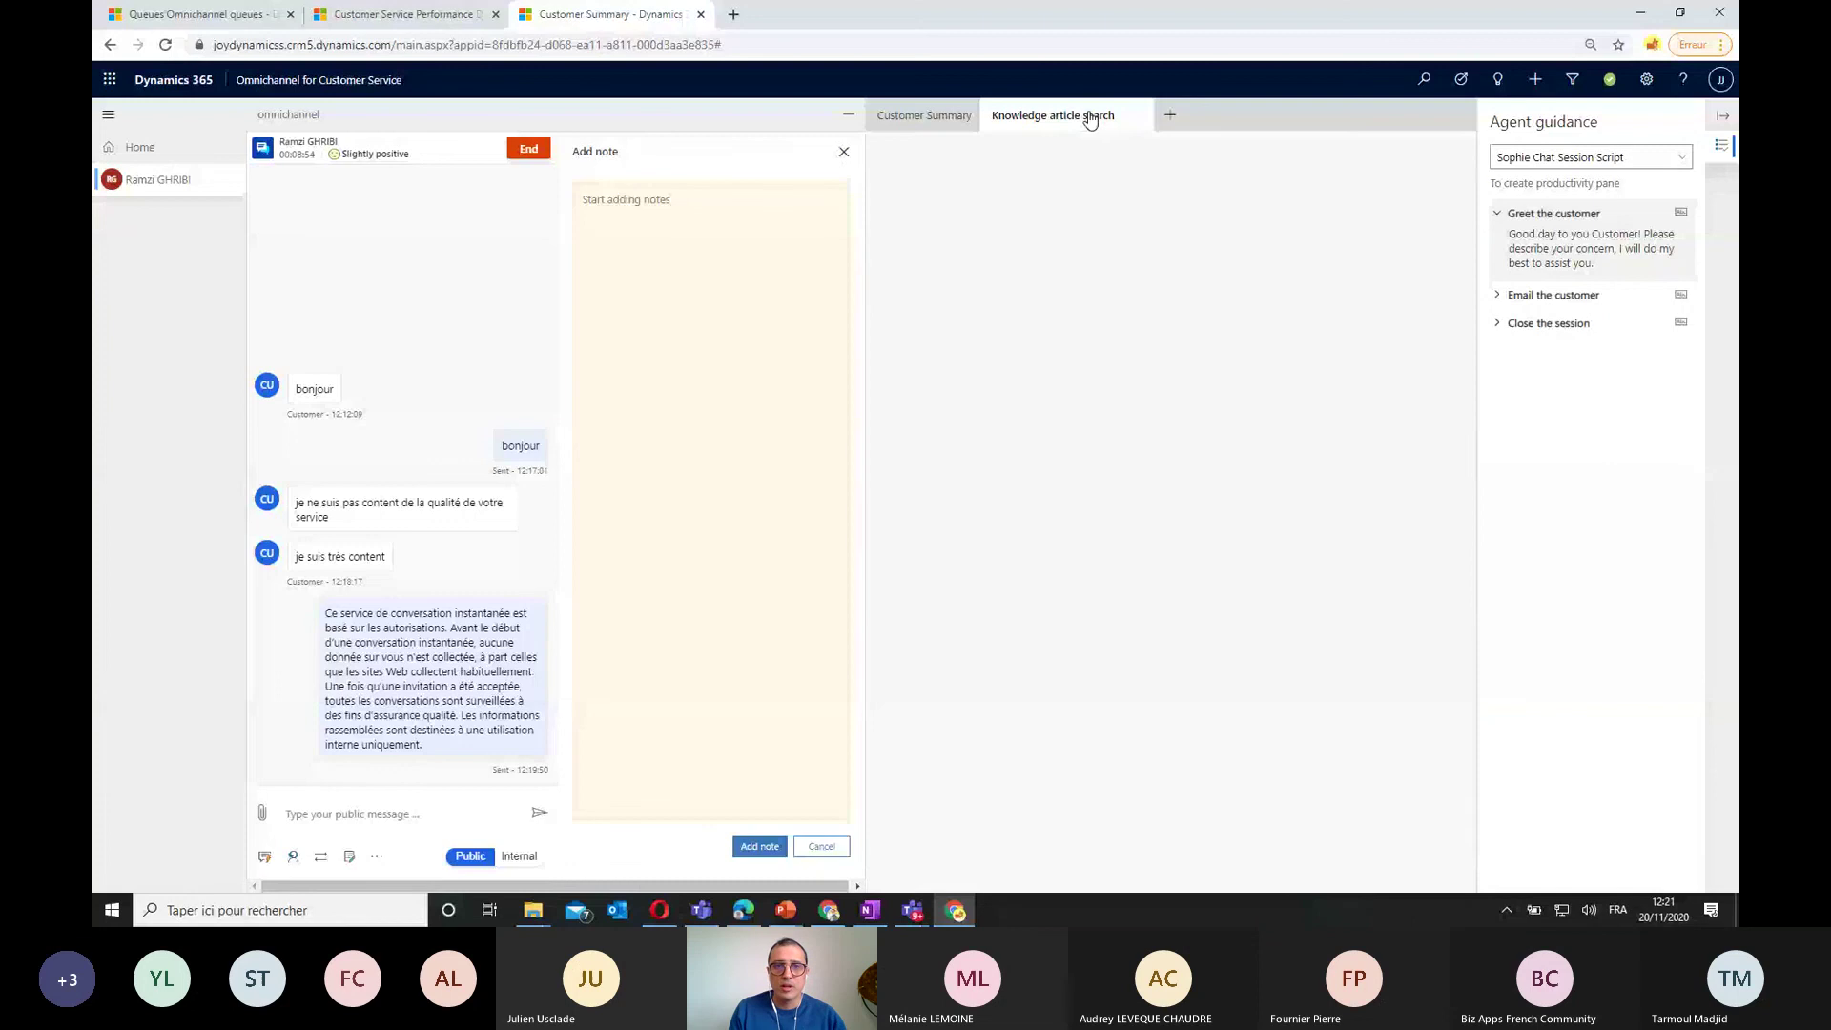
{"action": "left_click", "coordinate": [843, 156]}
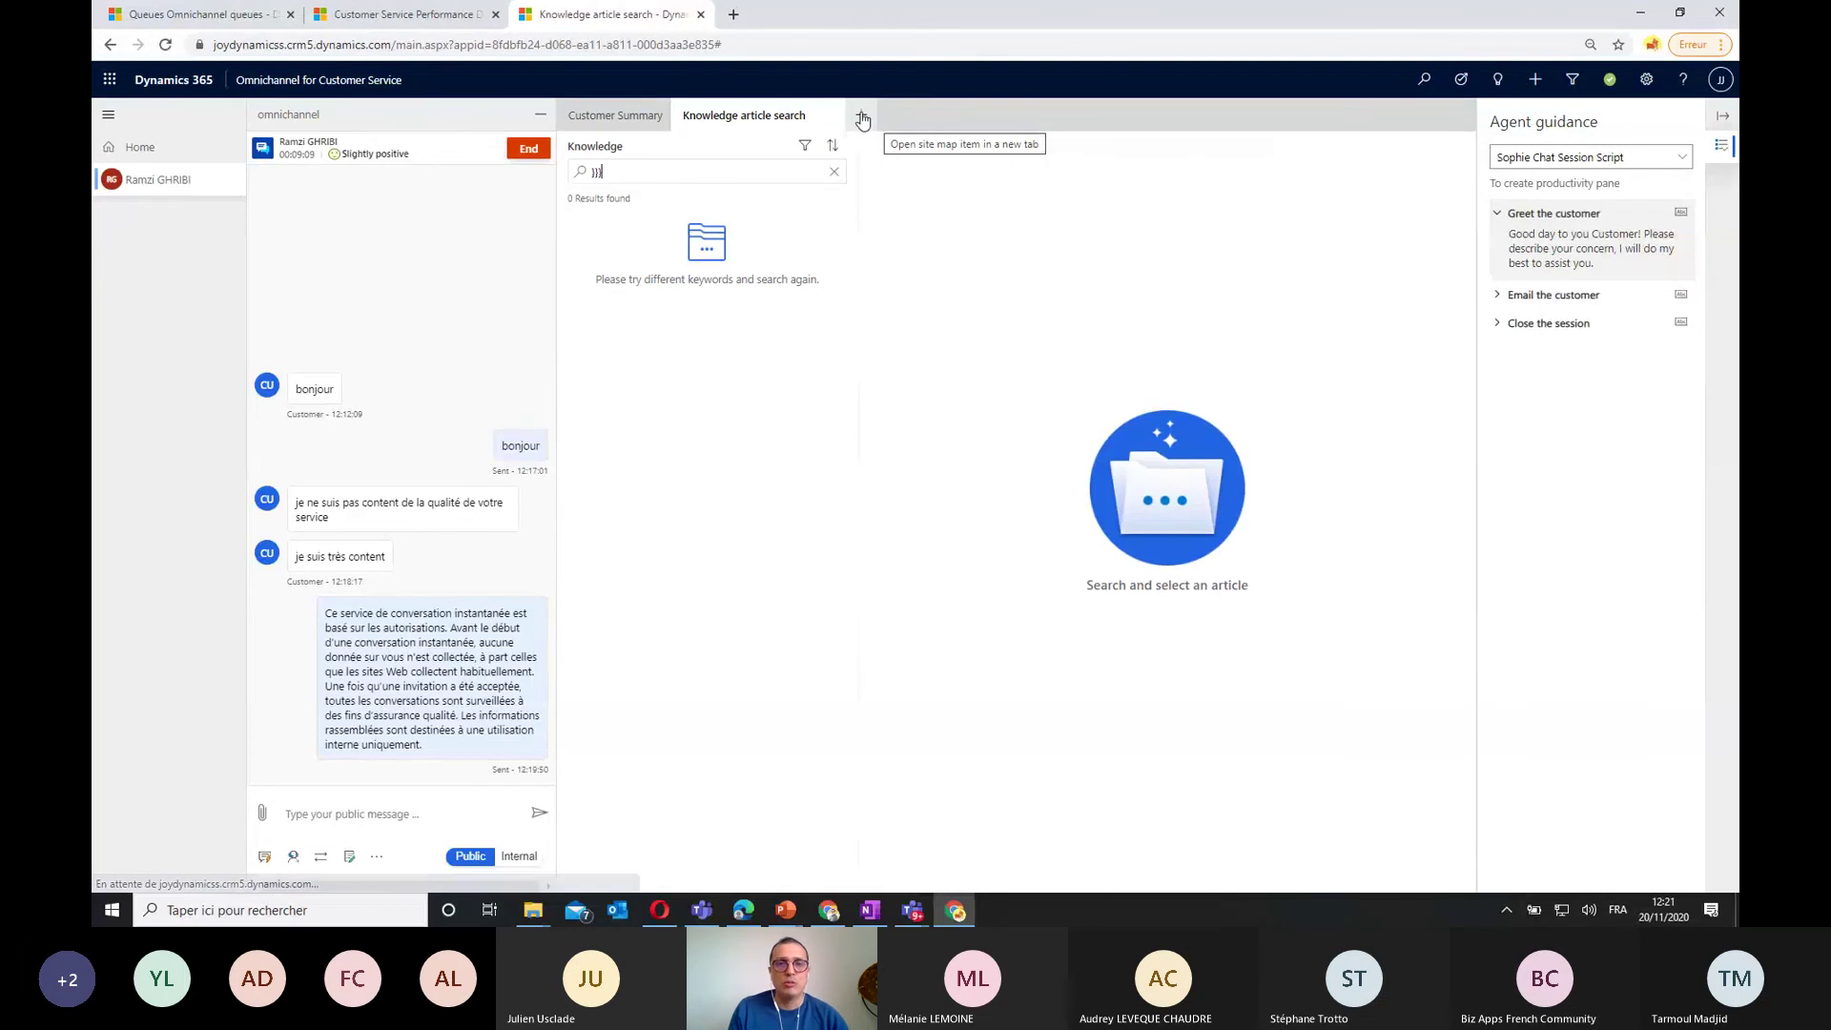
Open the Accounts and Contacts lists in new tabs within the customer session
{"action": "left_click", "coordinate": [875, 124]}
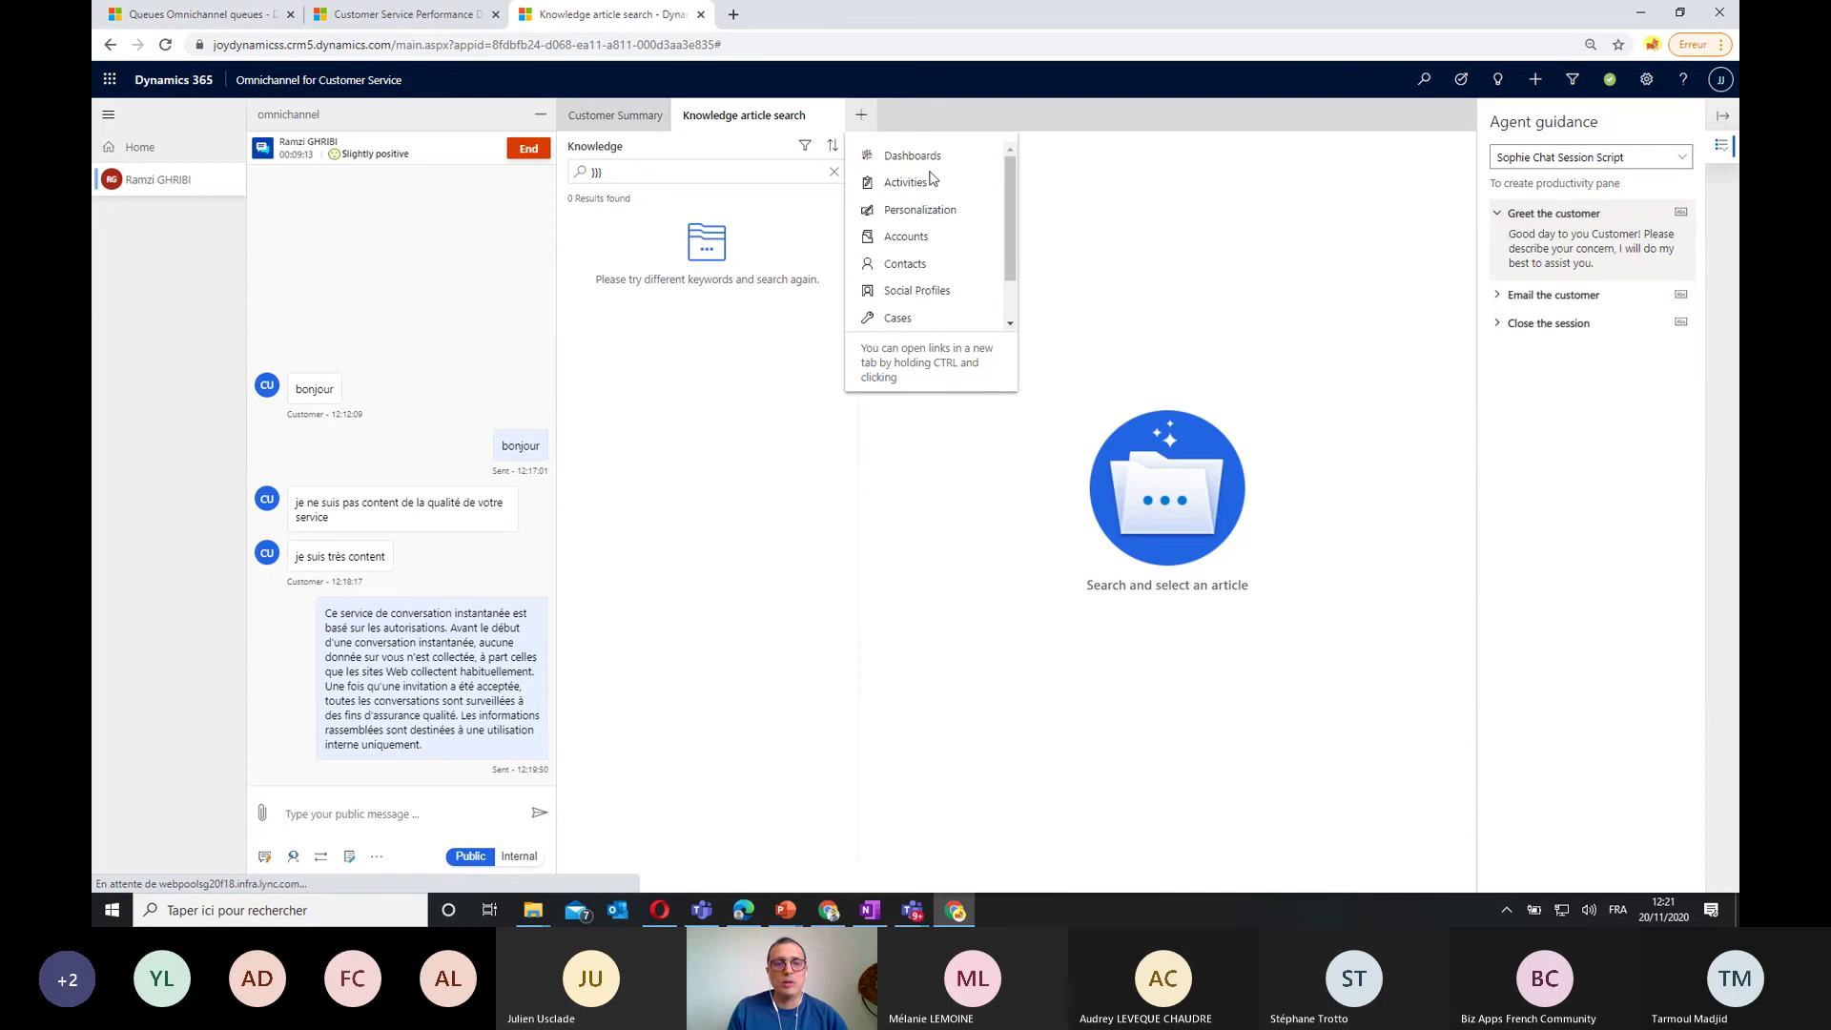
{"action": "left_click", "coordinate": [932, 238]}
{"action": "left_click", "coordinate": [976, 119]}
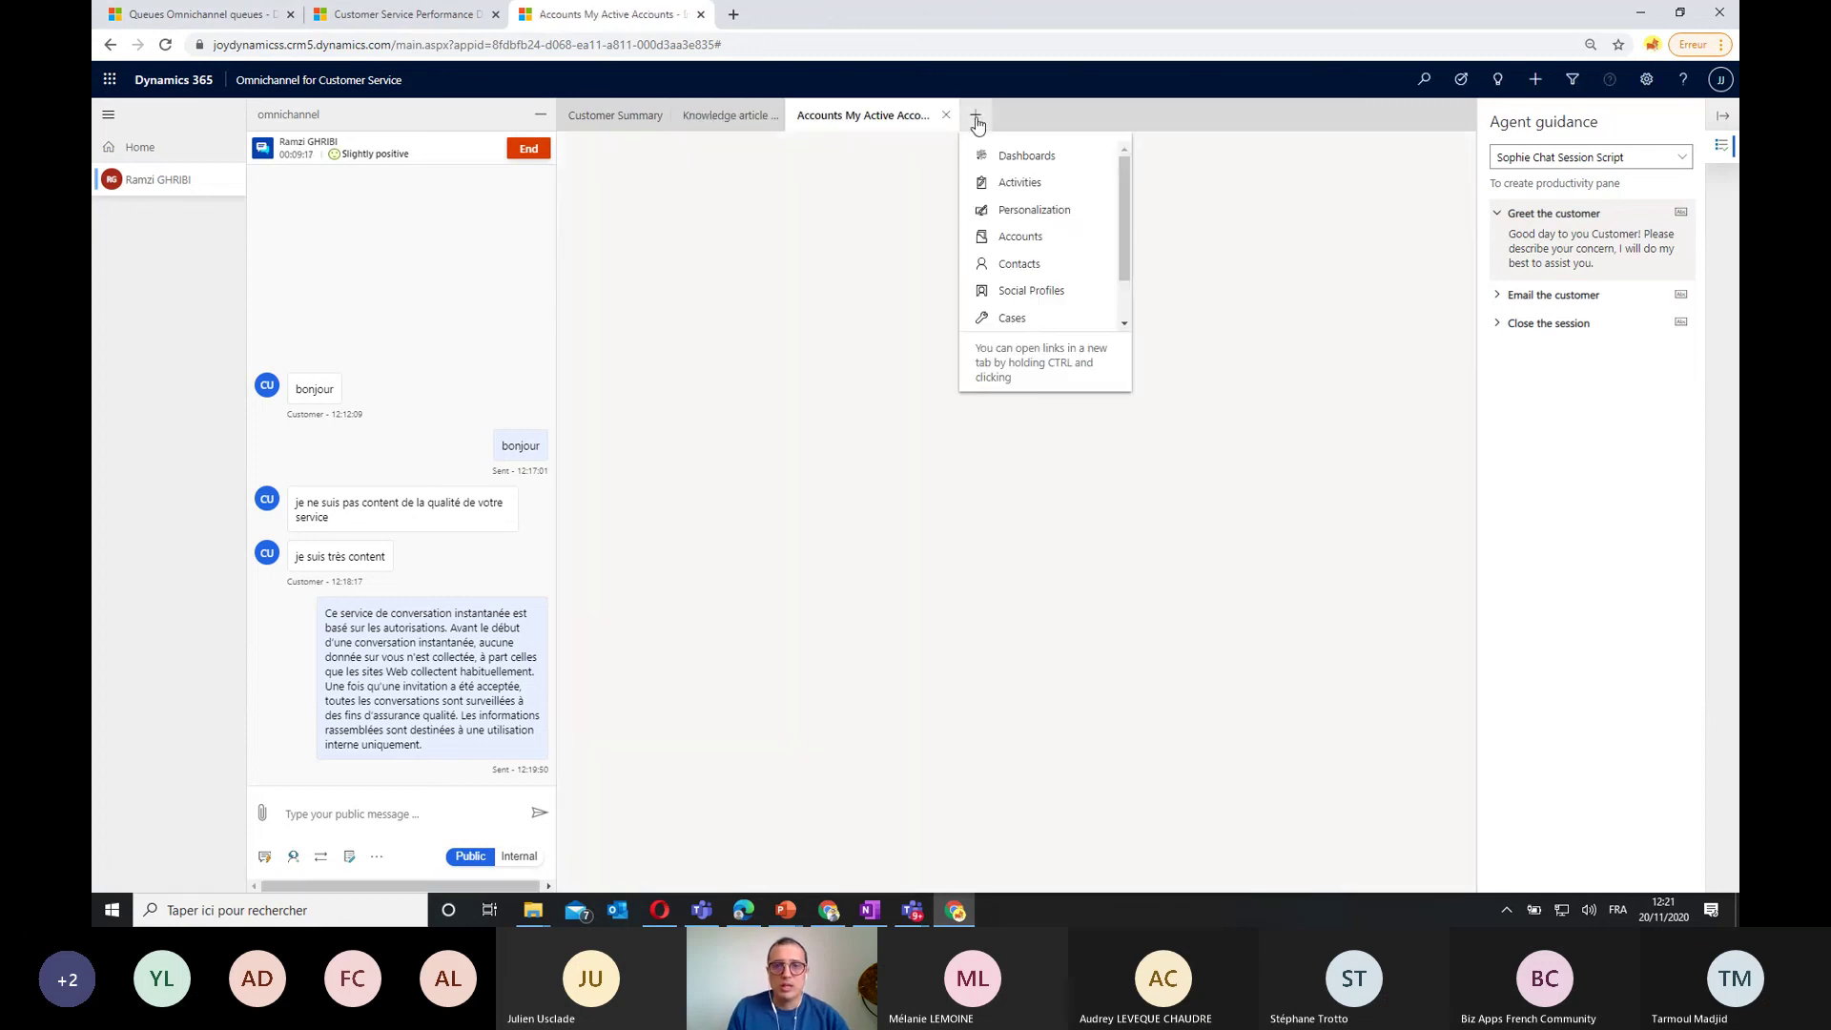
{"action": "left_click", "coordinate": [1021, 264]}
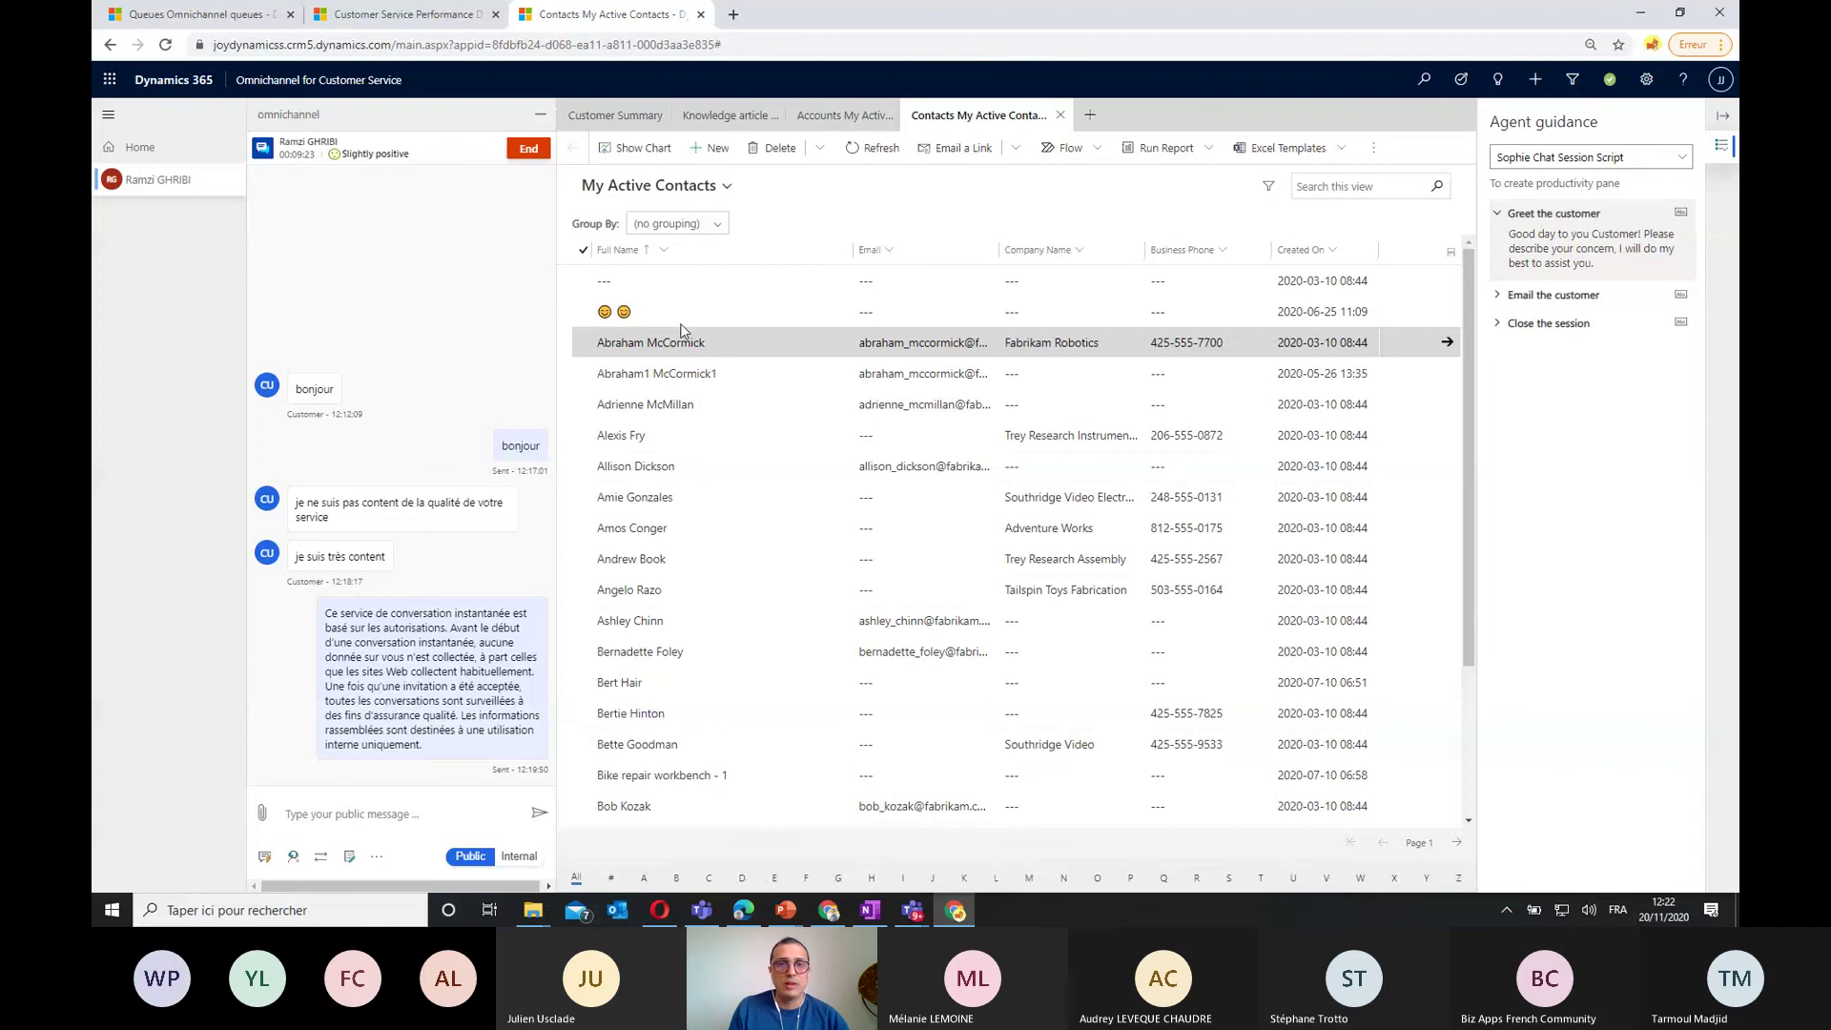
Collapse the agent guidance pane and look through the session's Knowledge article search, Accounts and Contacts tabs
{"action": "left_click", "coordinate": [843, 118]}
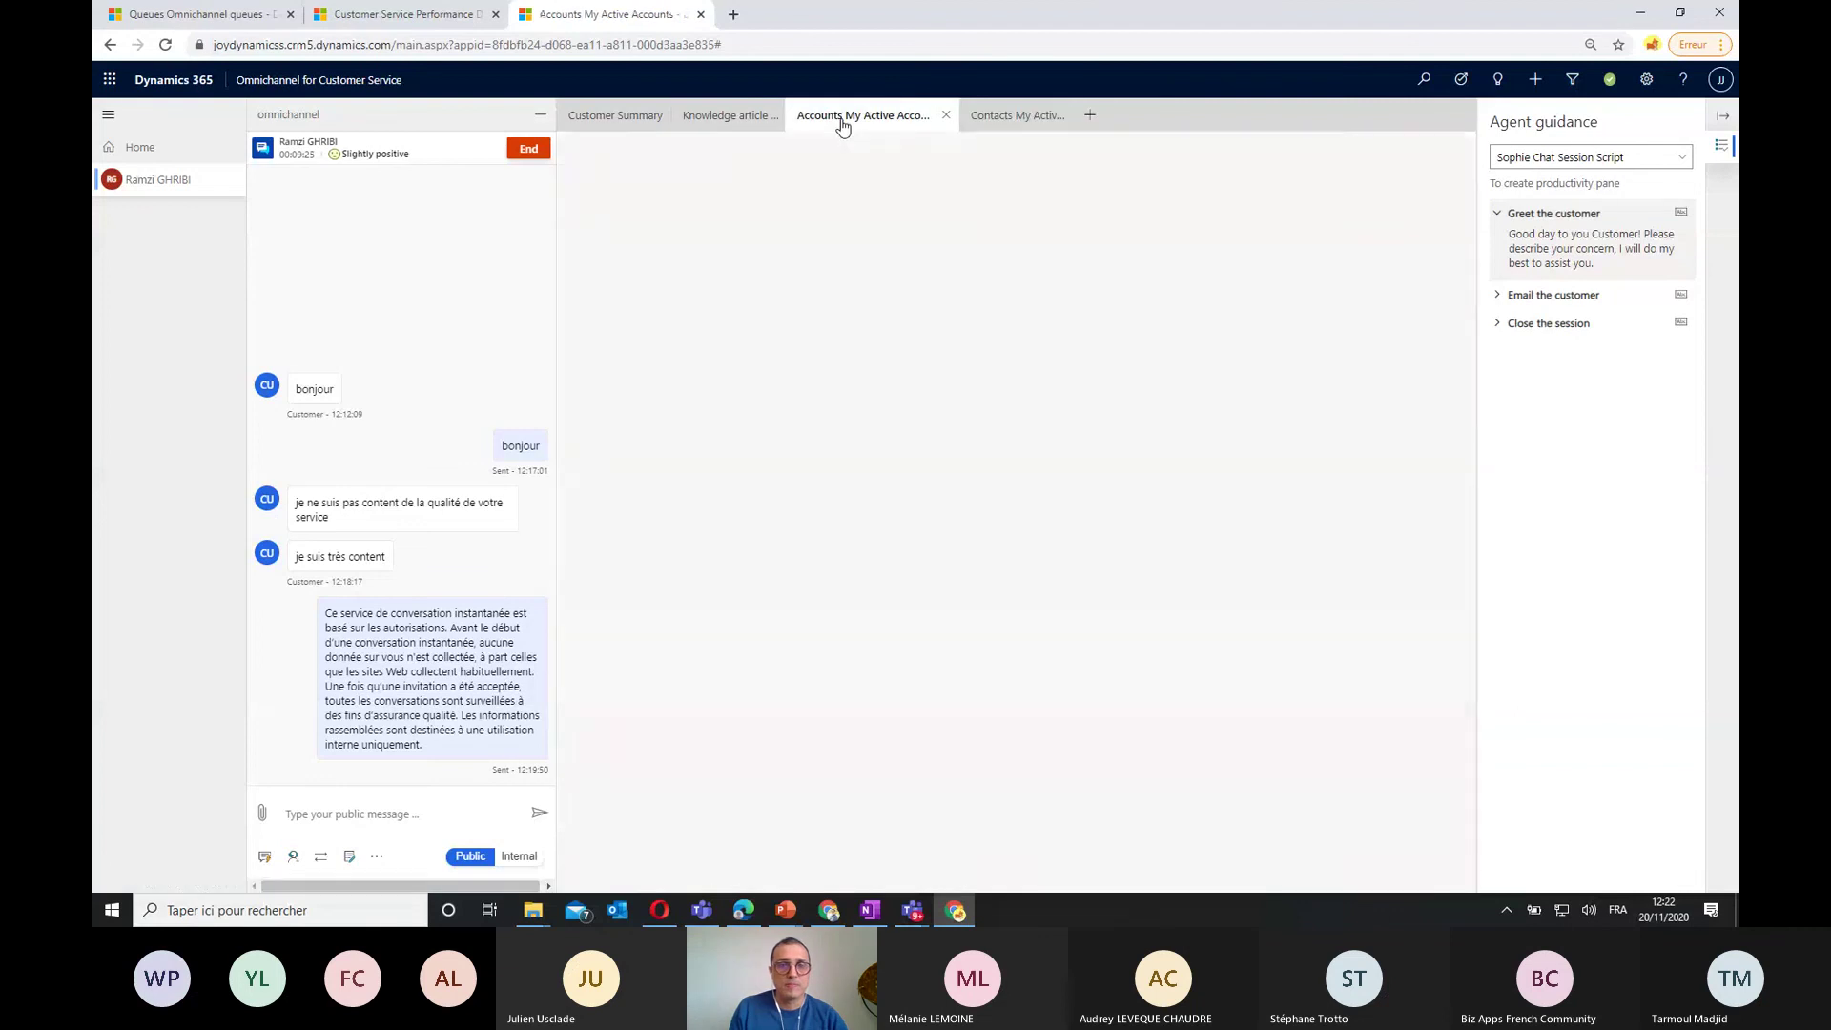
{"action": "left_click", "coordinate": [715, 118]}
{"action": "left_click", "coordinate": [1091, 116]}
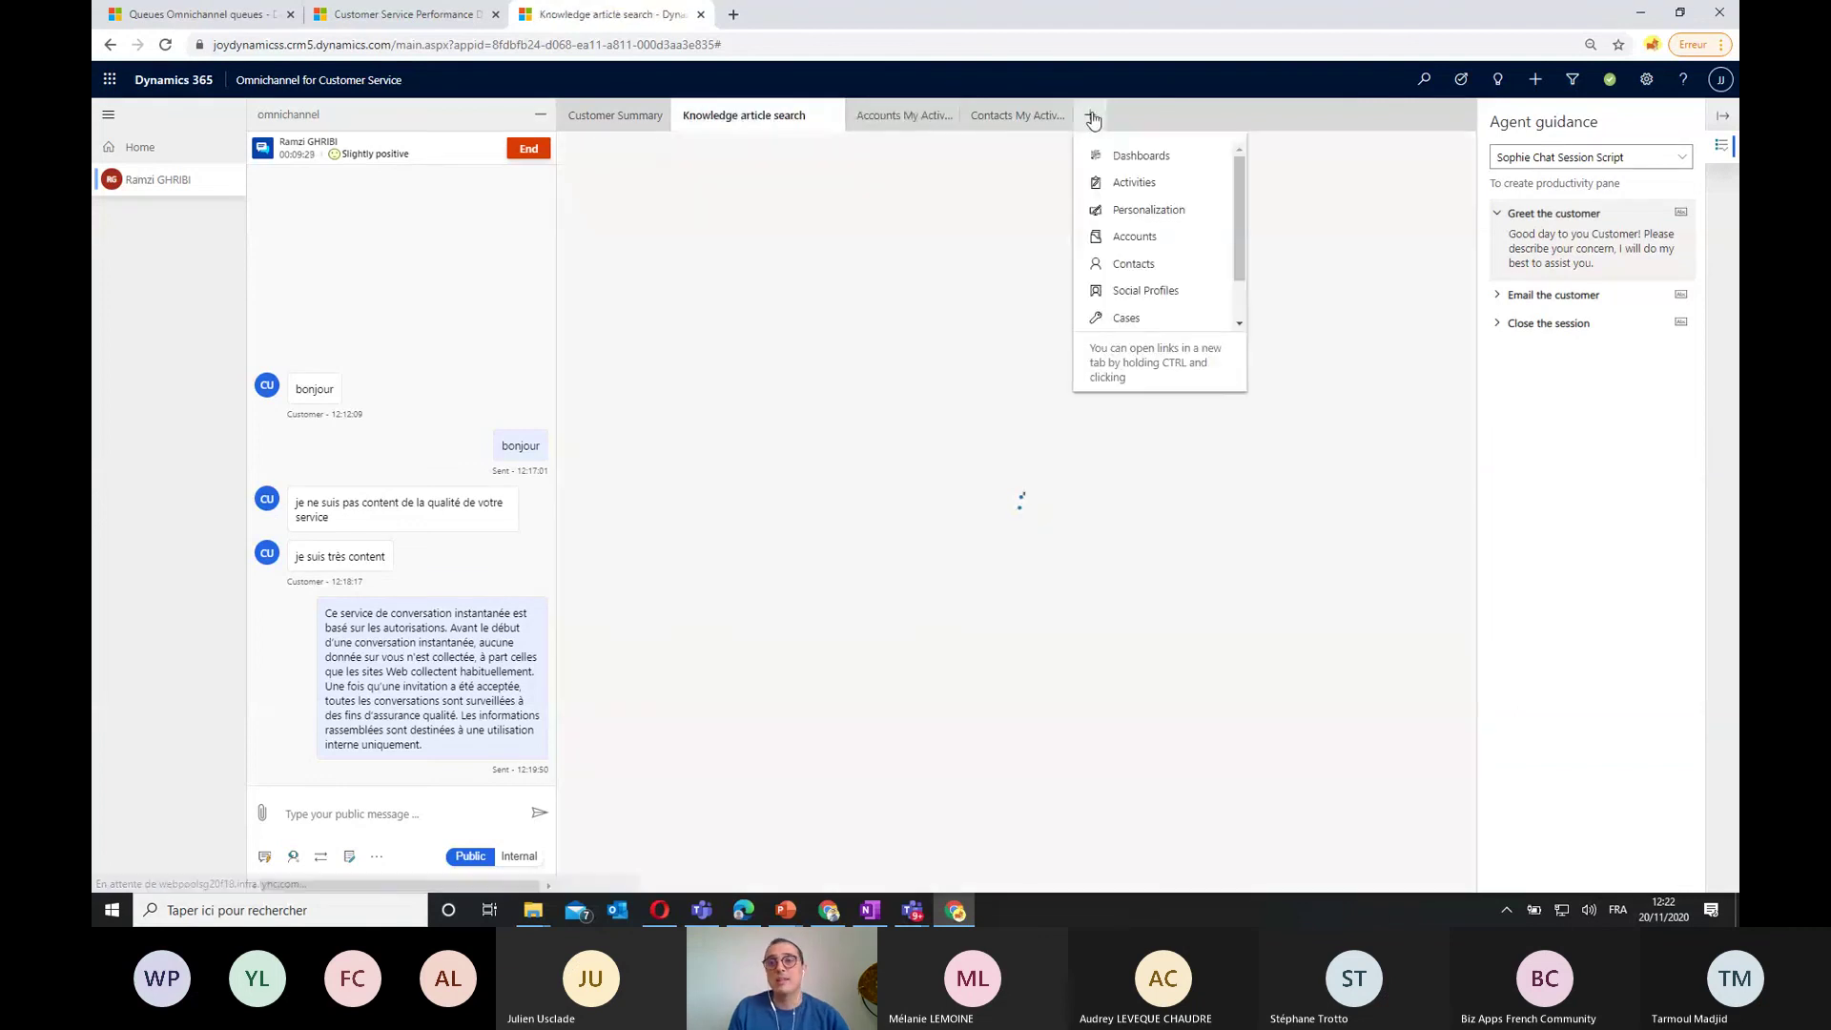
{"action": "left_click", "coordinate": [1724, 119]}
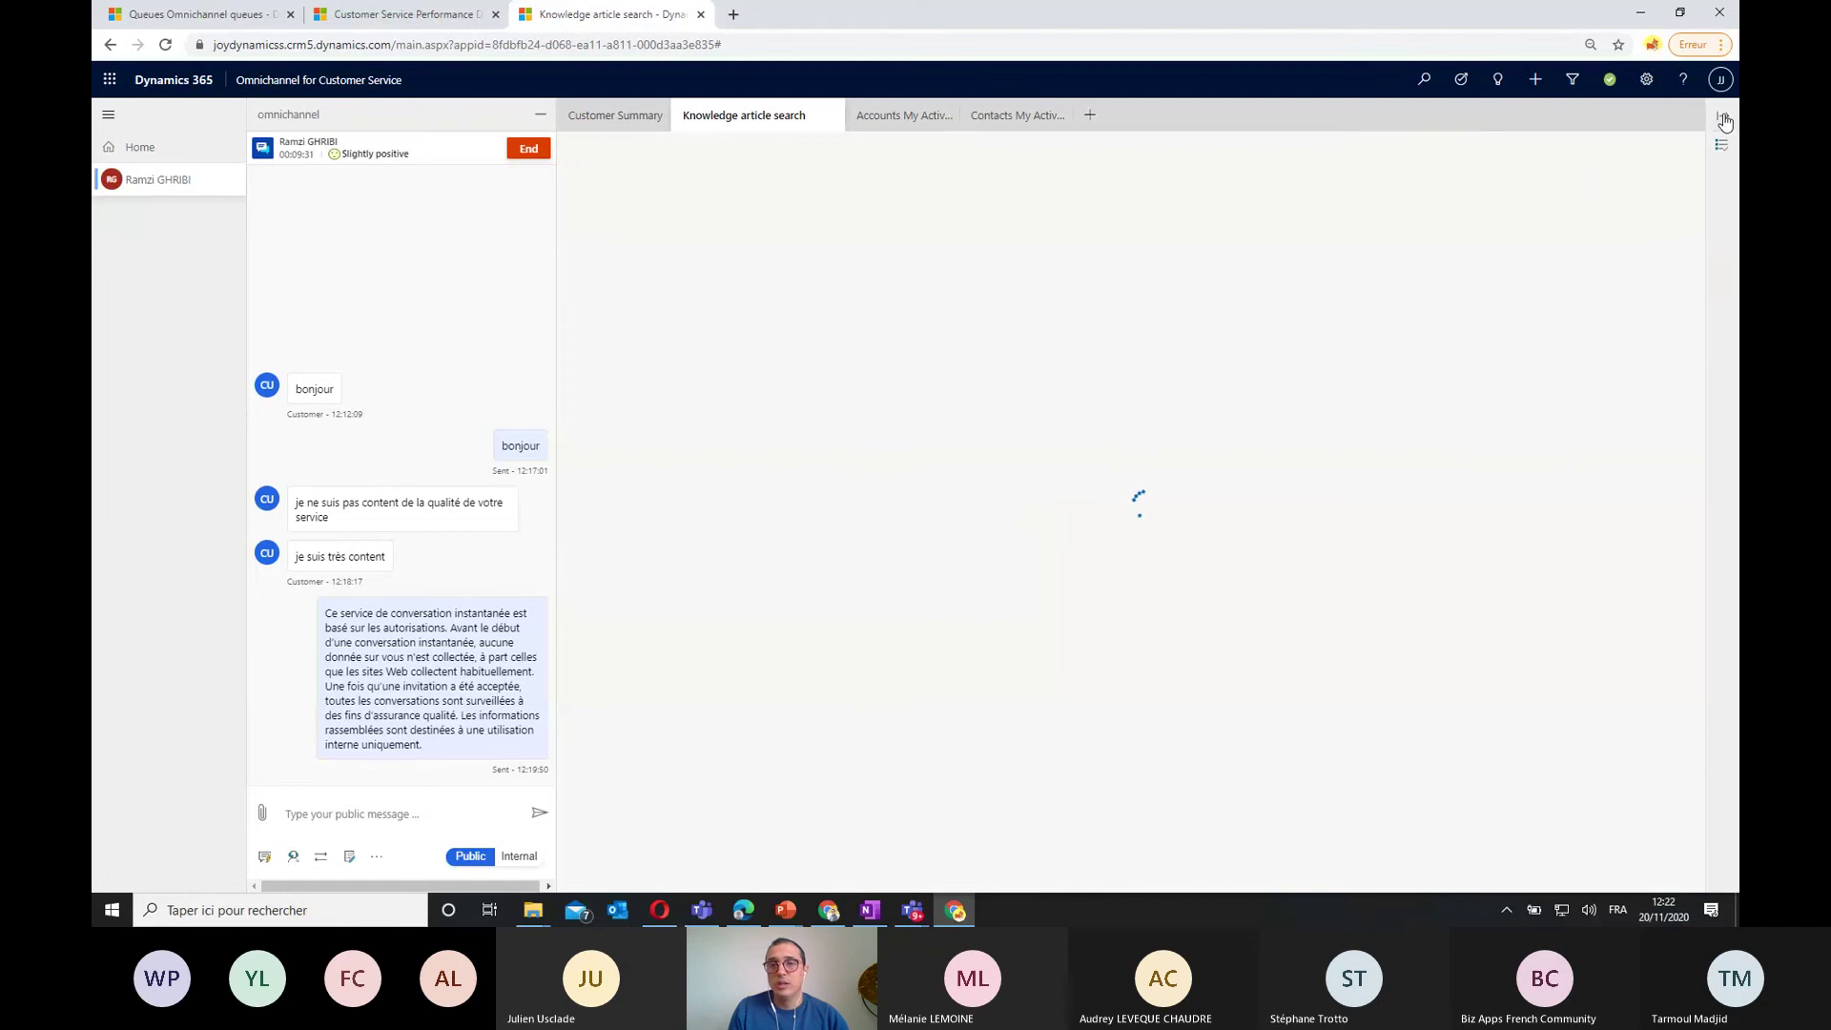
{"action": "left_click", "coordinate": [923, 118]}
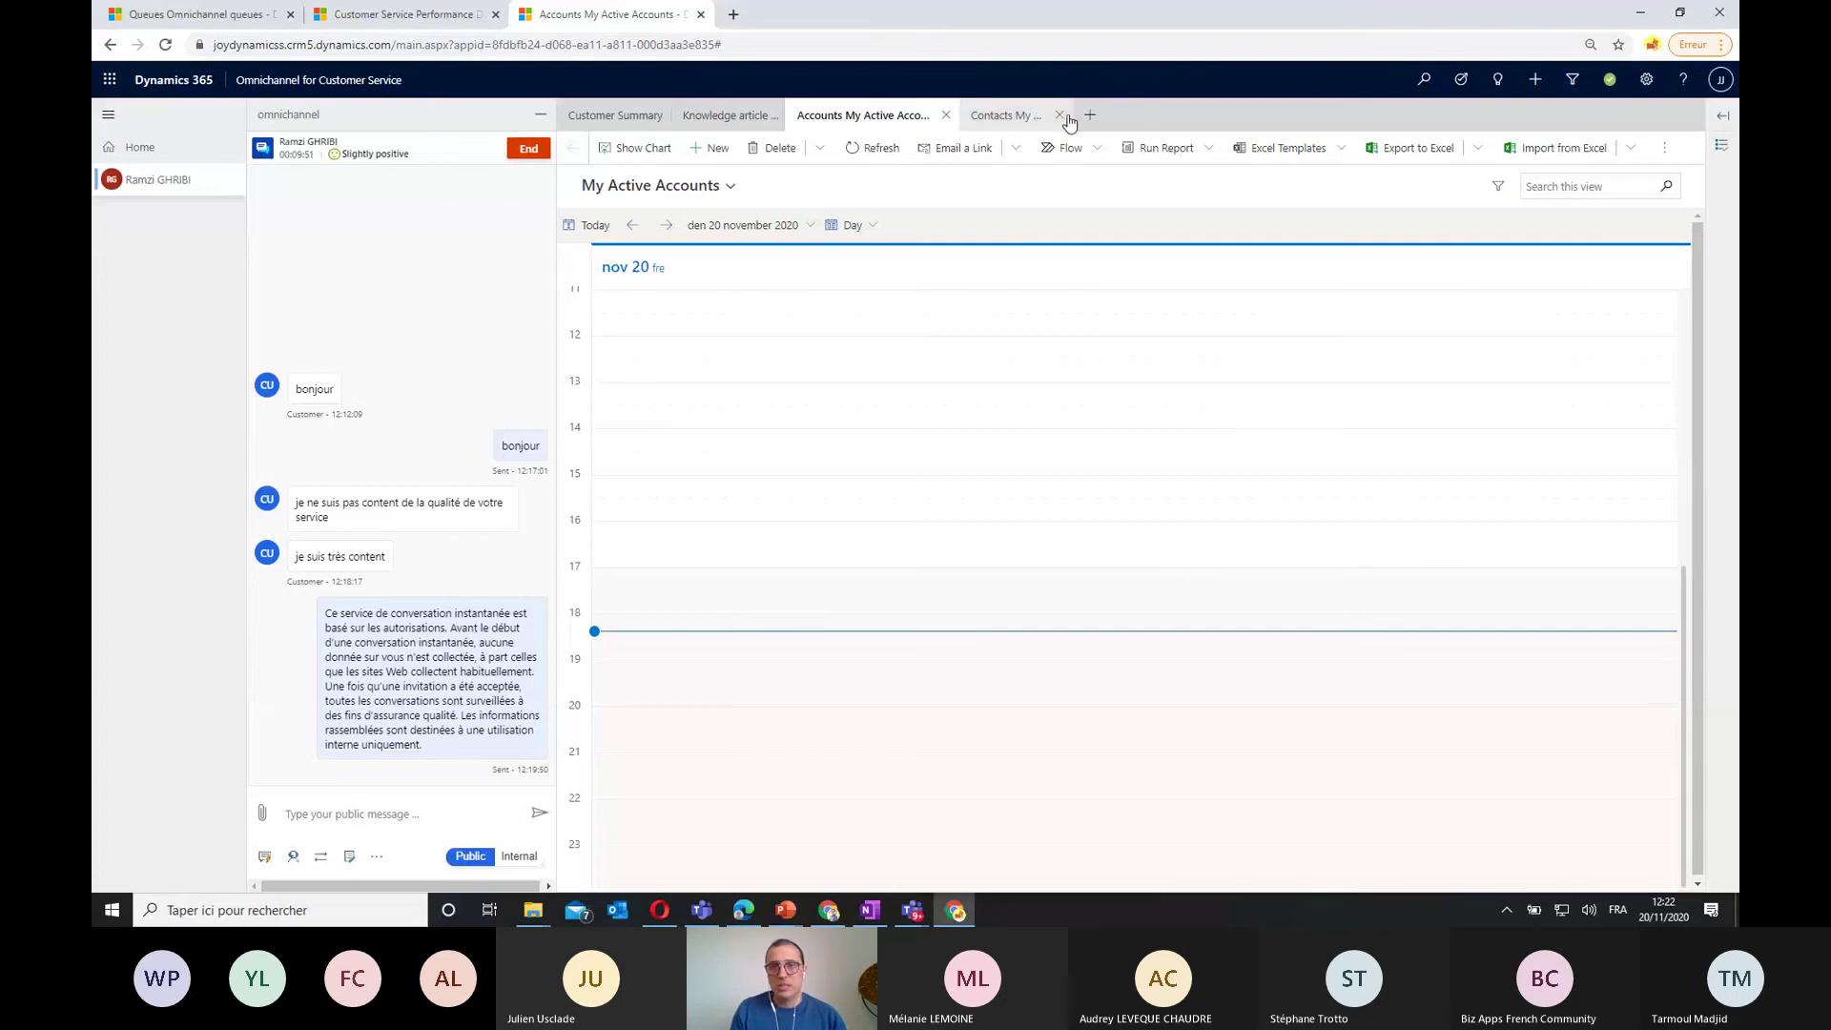
{"action": "left_click", "coordinate": [1027, 119]}
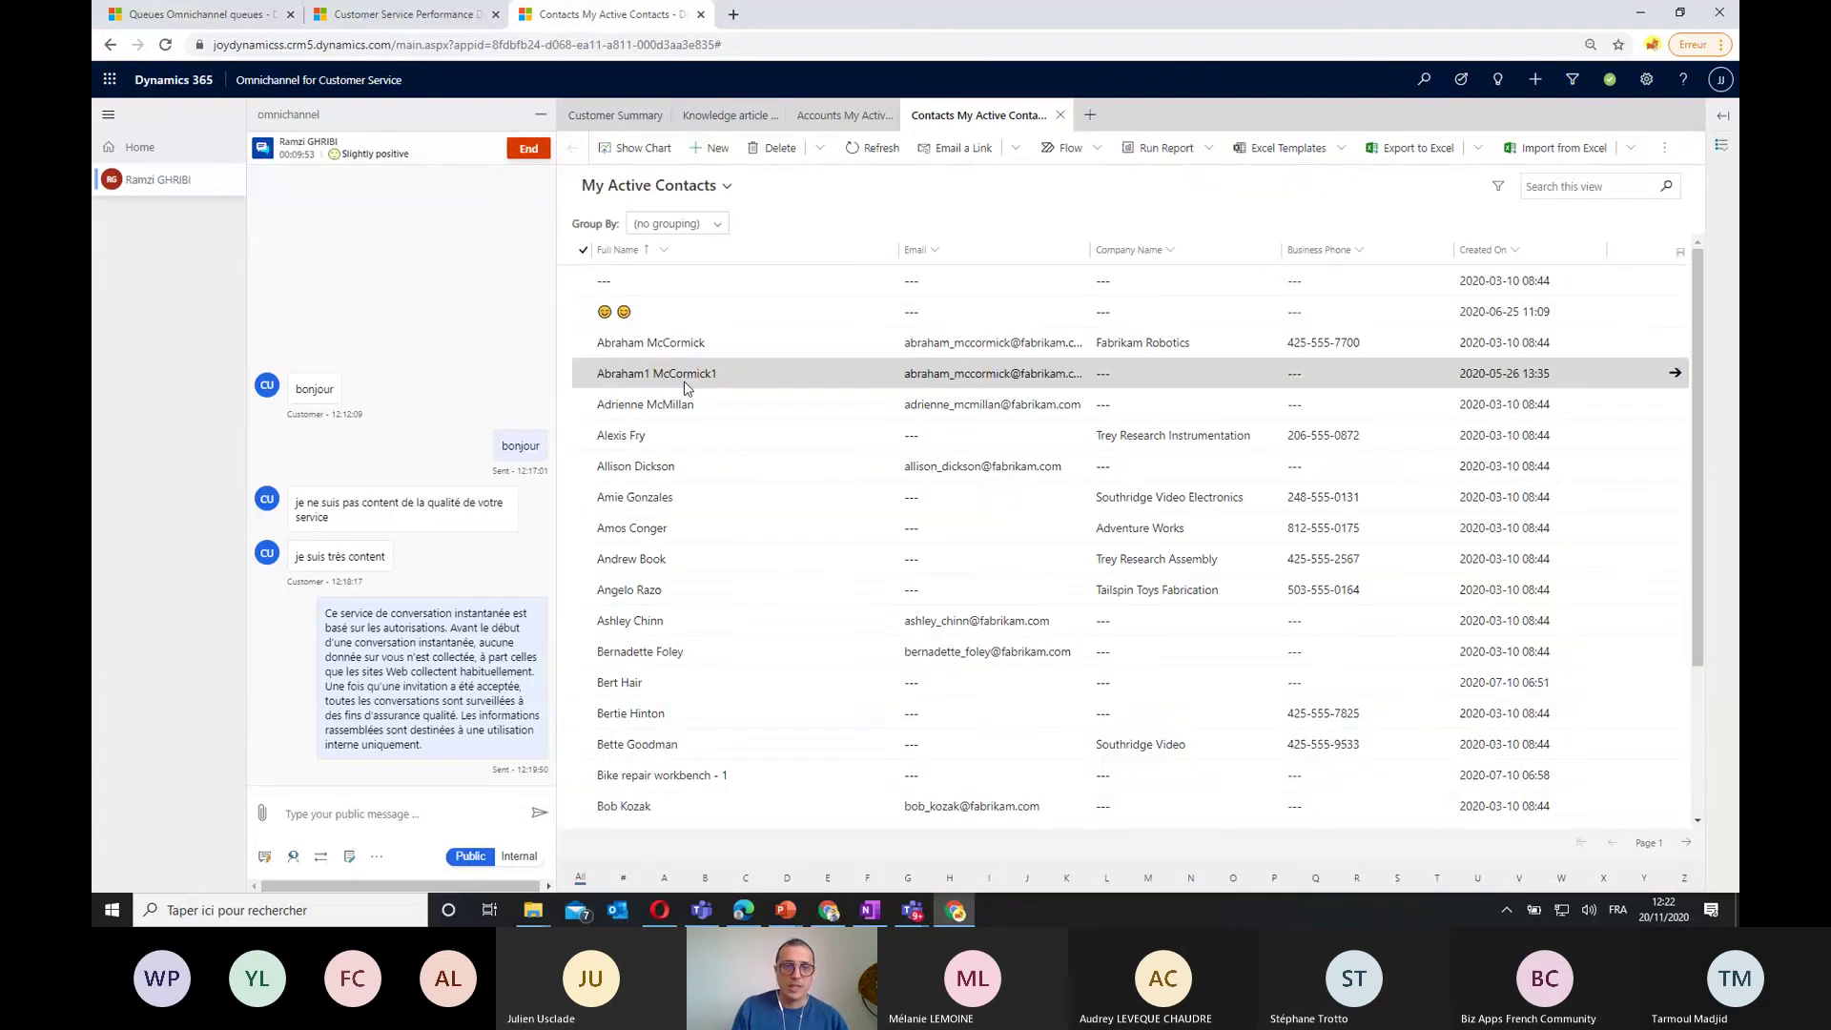
Bring up a blank conversation note beside the knowledge article search and set the message mode to Internal
{"action": "left_click", "coordinate": [351, 856]}
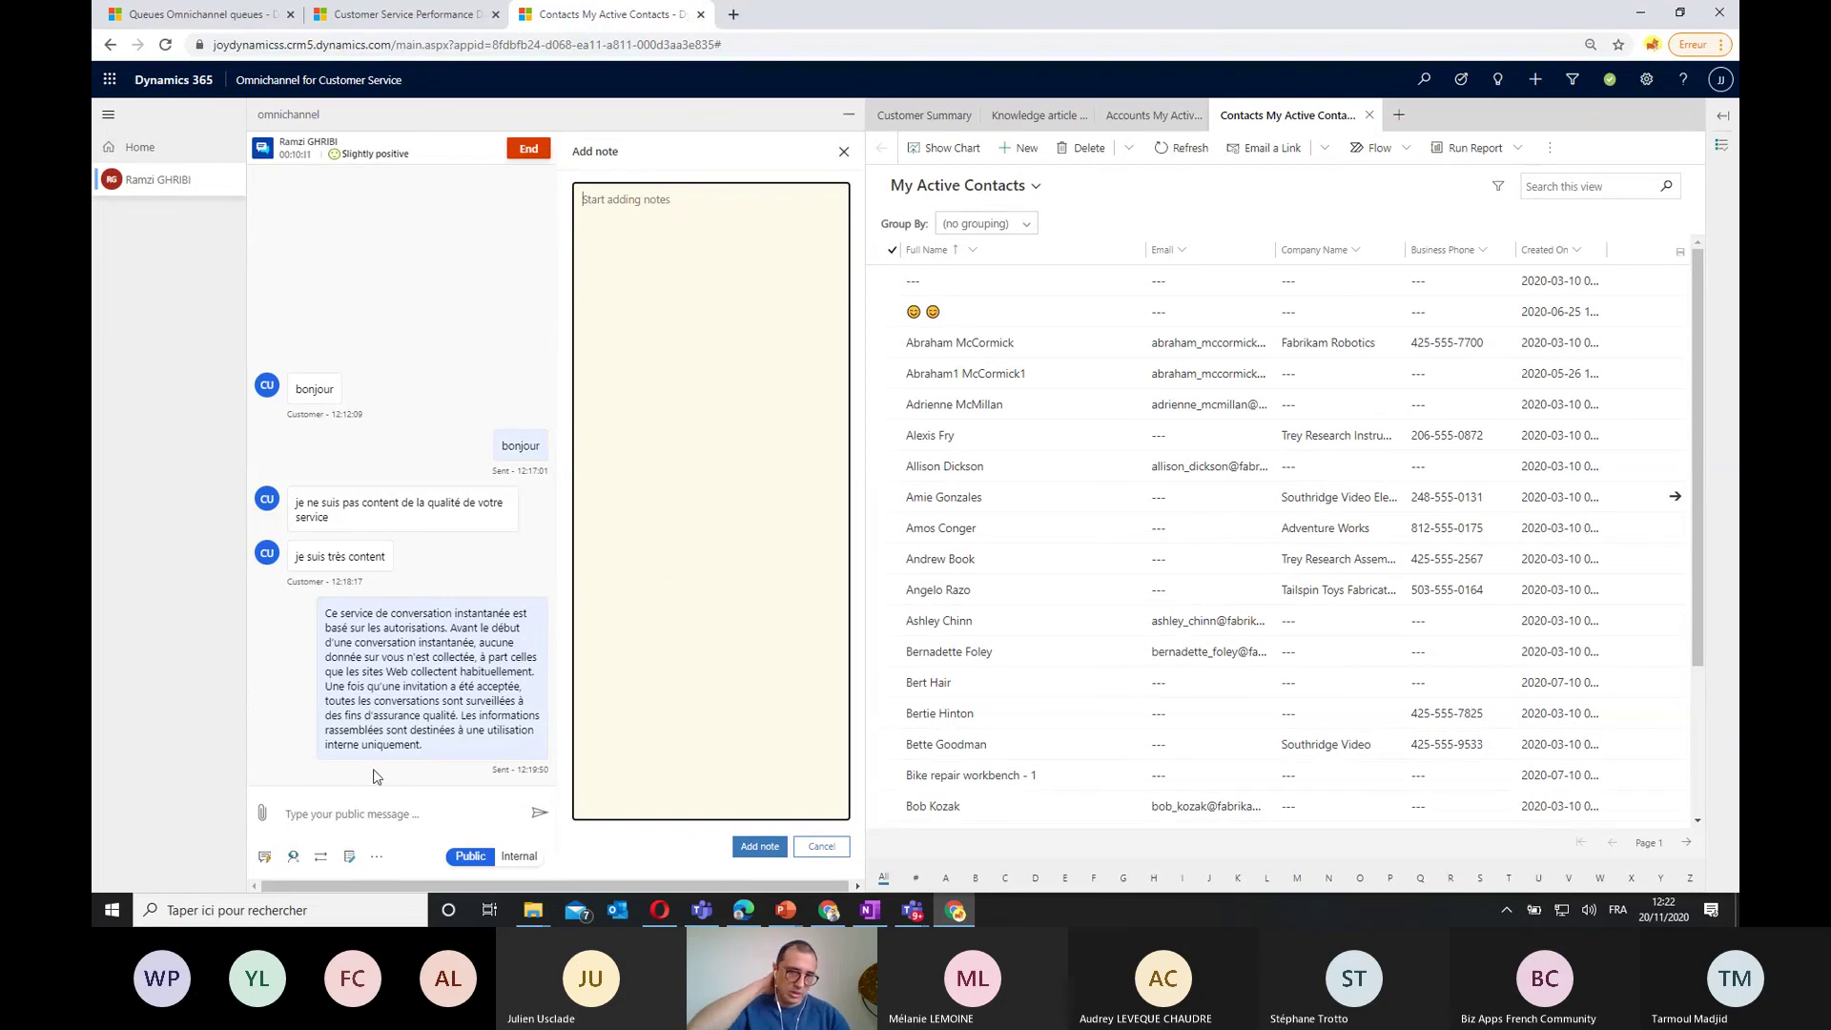
{"action": "left_click", "coordinate": [377, 858]}
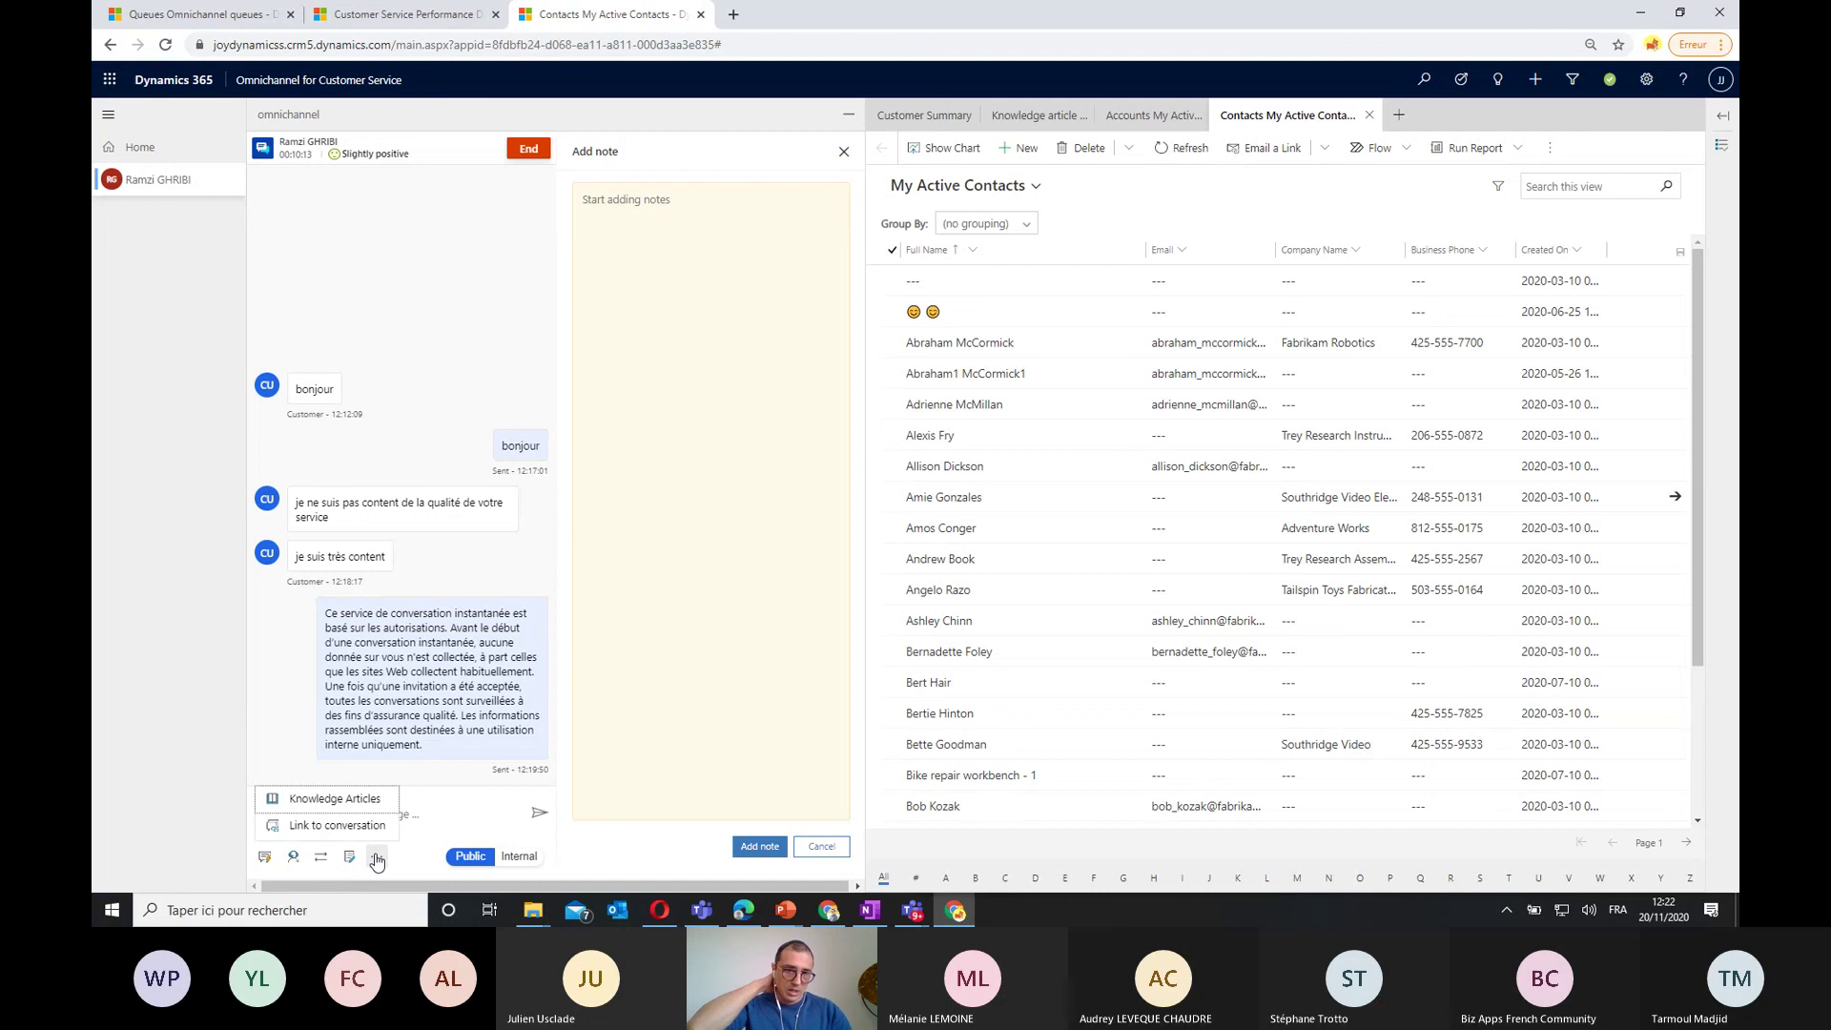
{"action": "left_click", "coordinate": [337, 801]}
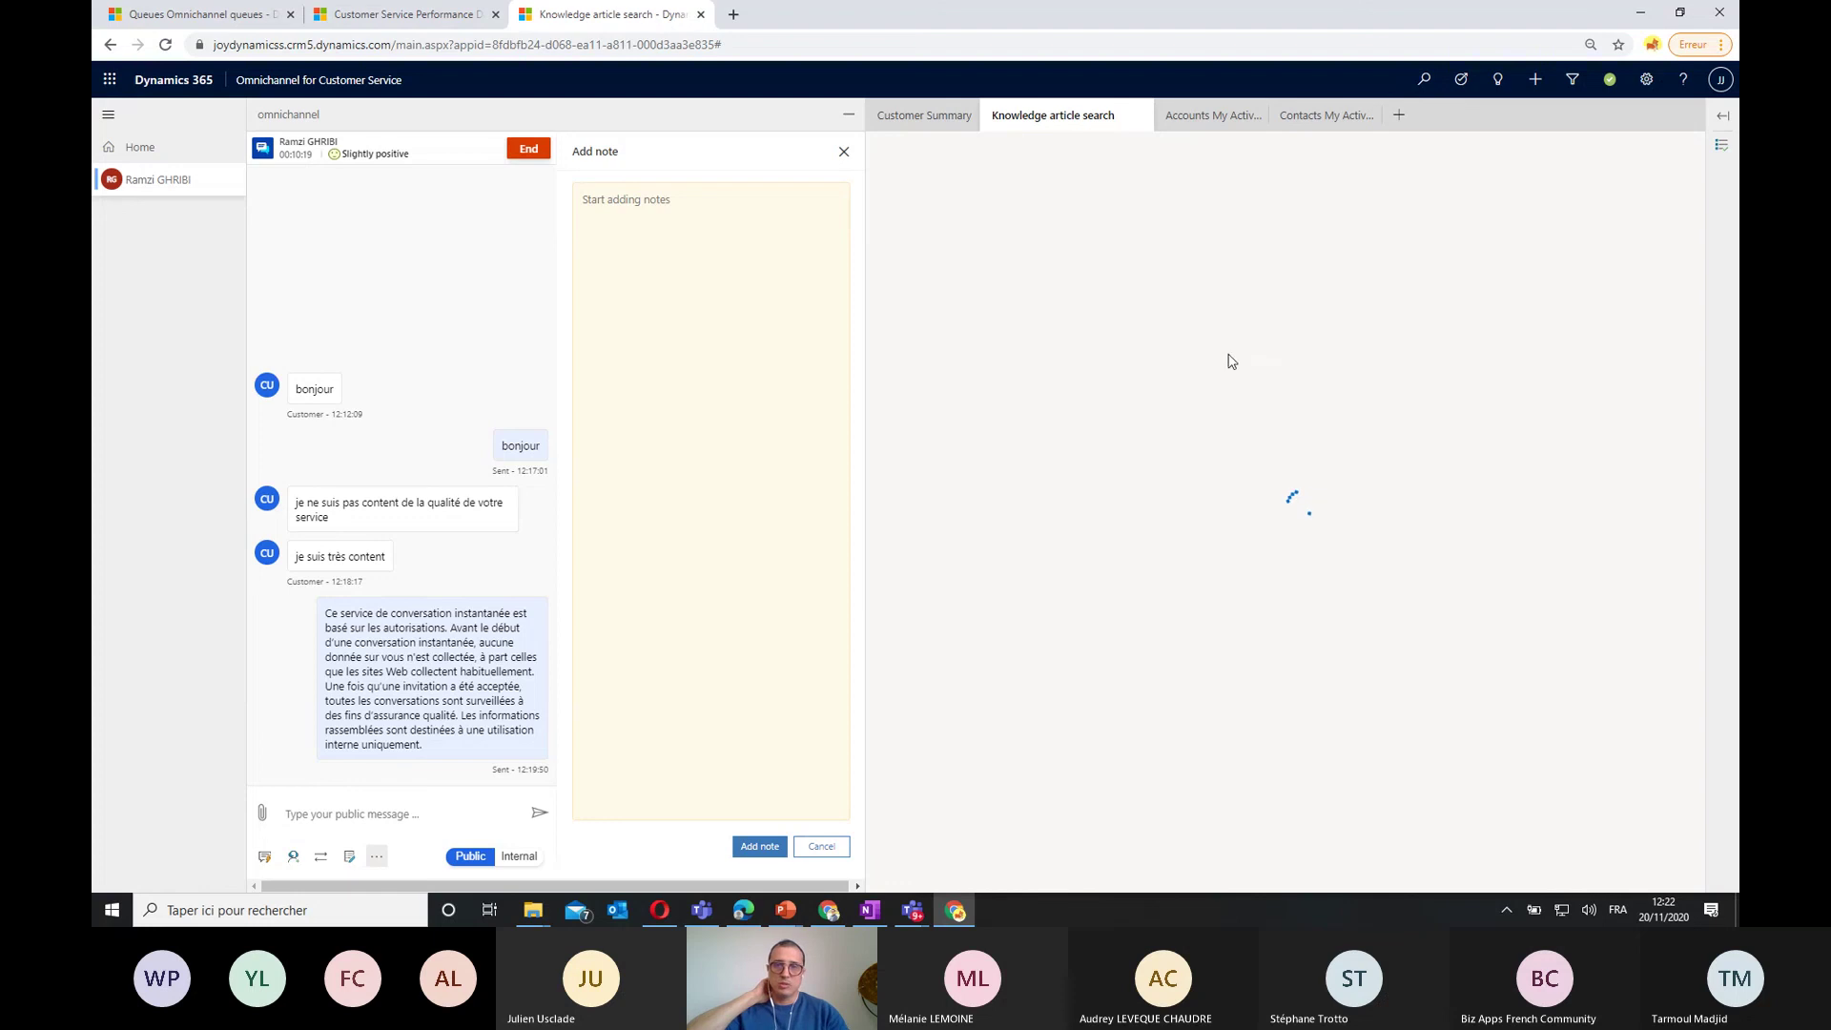
{"action": "left_click", "coordinate": [515, 861]}
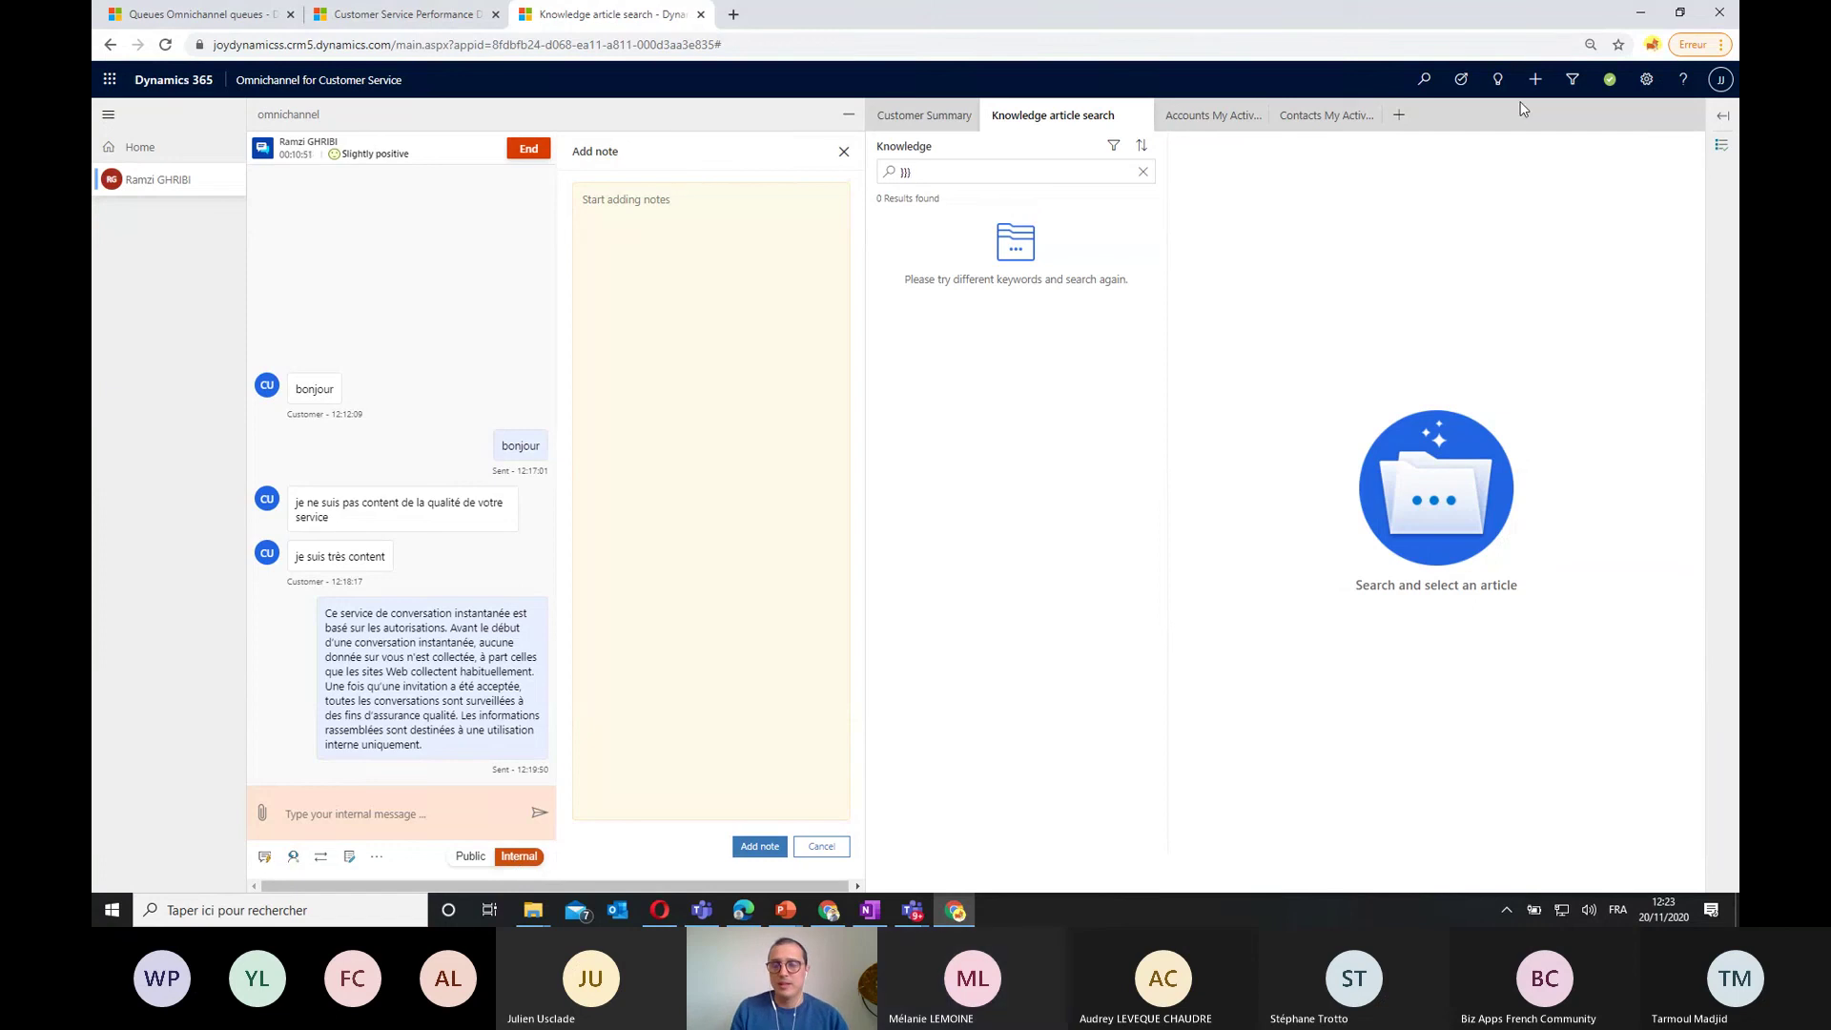
Minimize Omnichannel, switch to the Teams meeting window, and check its participants list and meeting chat
{"action": "left_click", "coordinate": [1639, 12]}
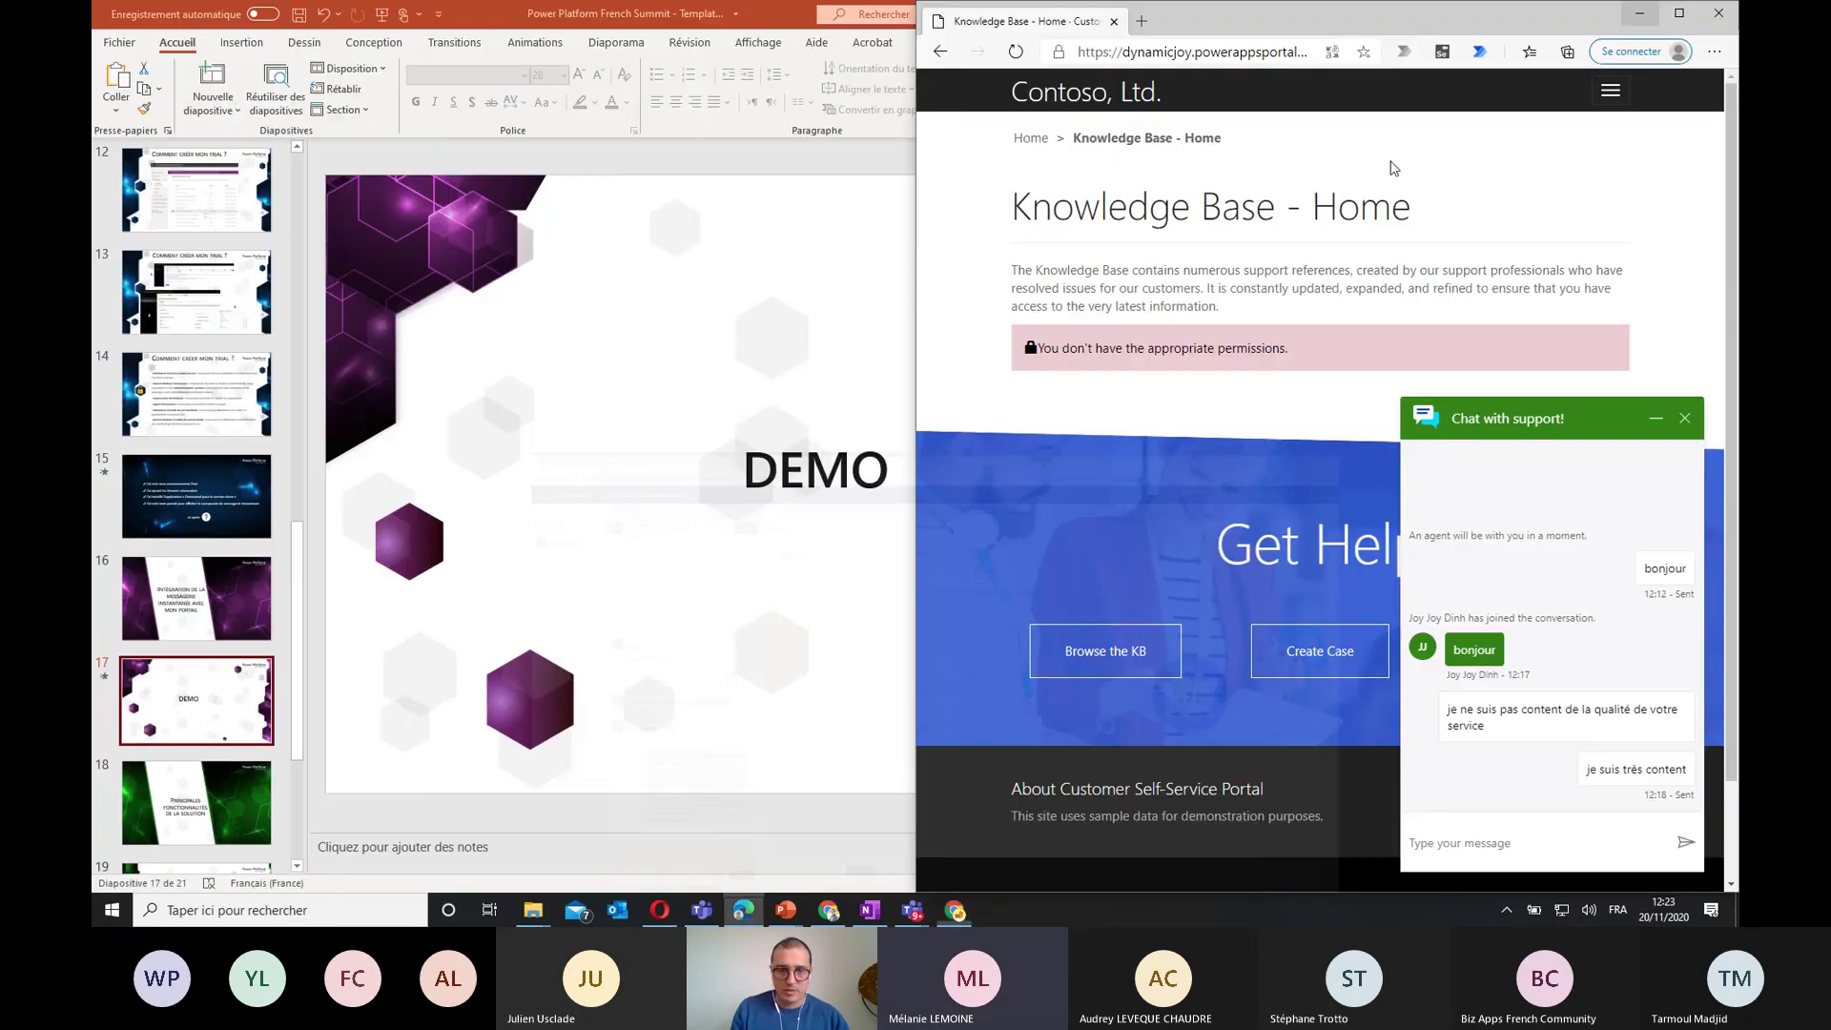
{"action": "mouse_move", "coordinate": [913, 910]}
{"action": "left_click", "coordinate": [919, 771]}
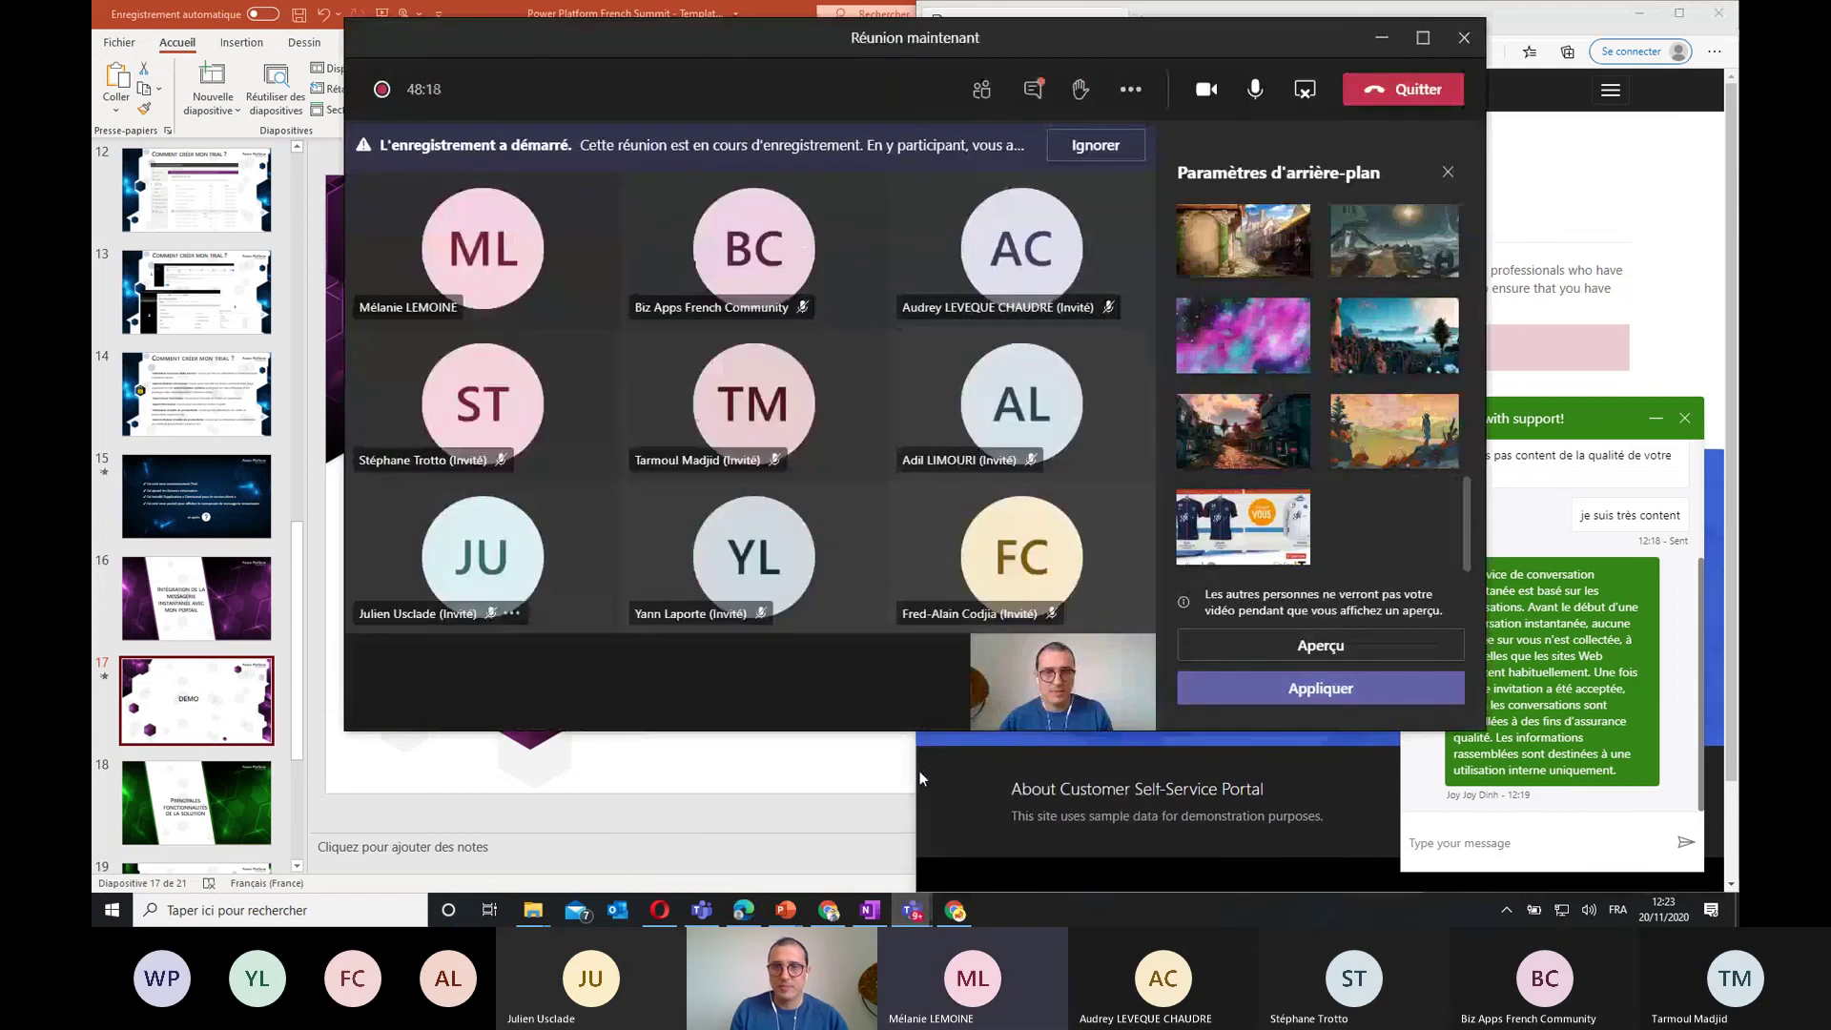
{"action": "left_click", "coordinate": [1035, 91]}
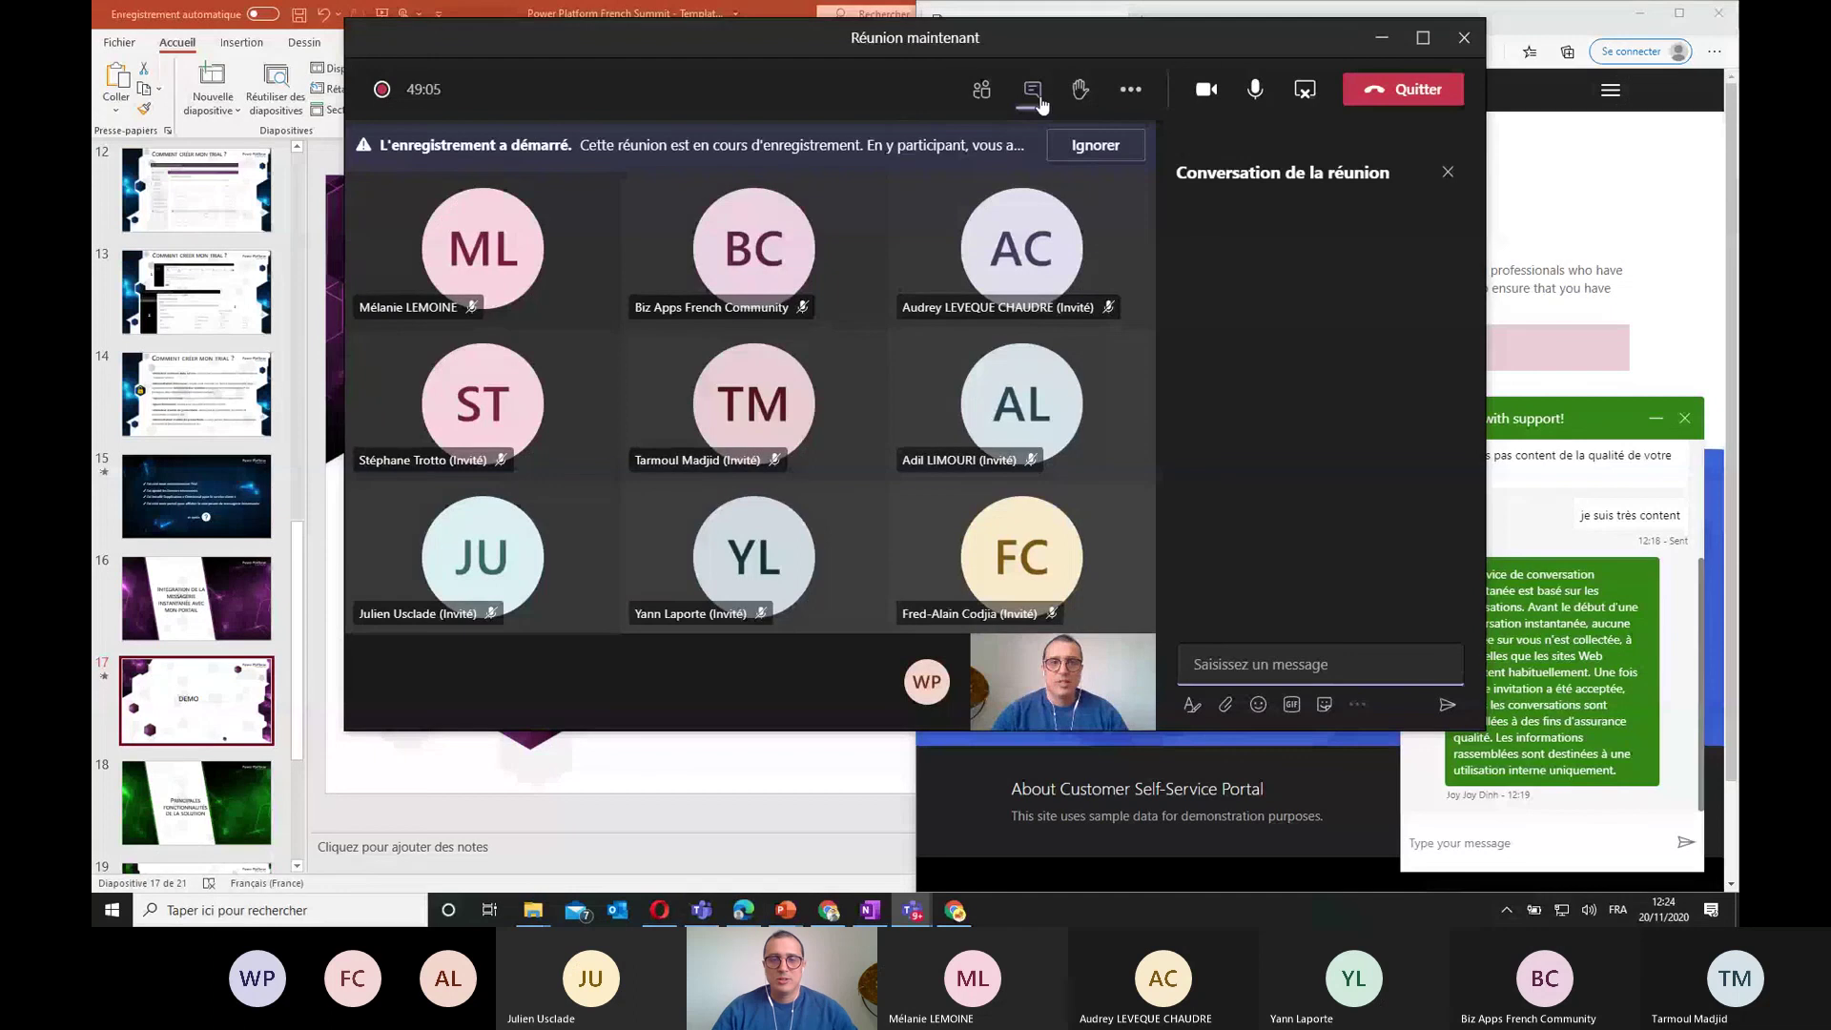
{"action": "left_click", "coordinate": [981, 91]}
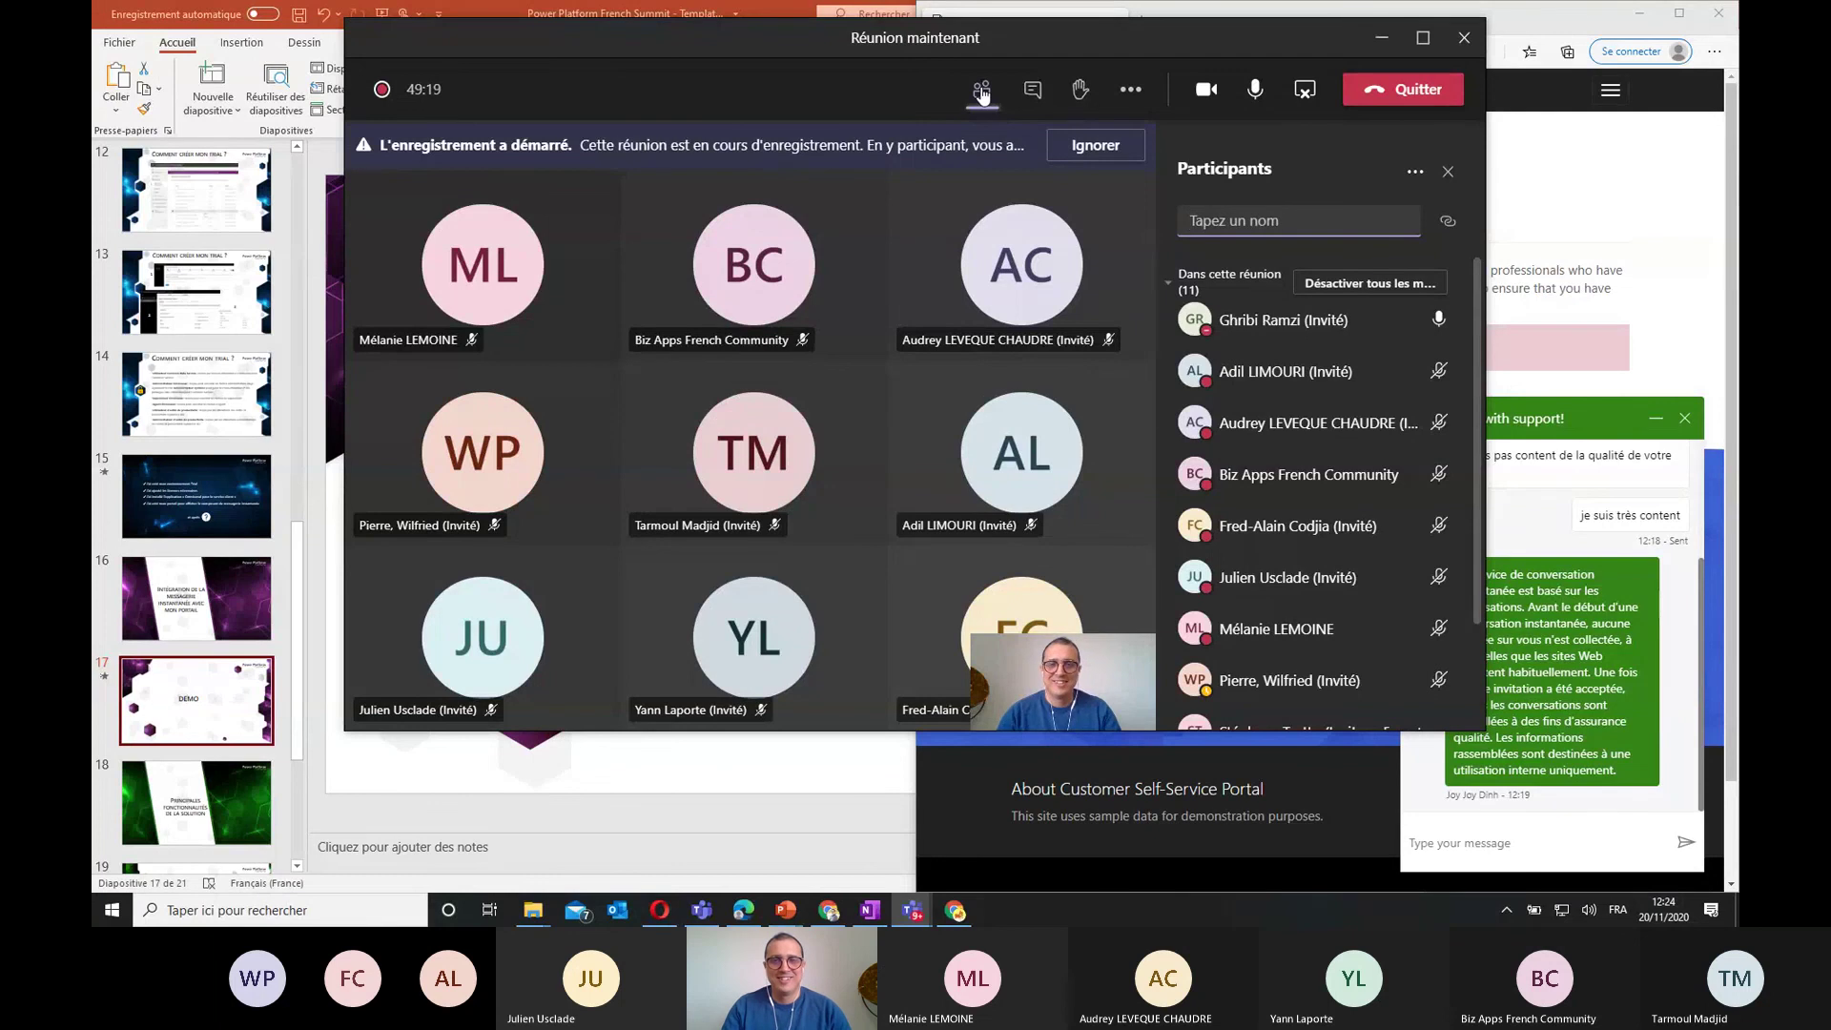
{"action": "left_click", "coordinate": [1032, 91]}
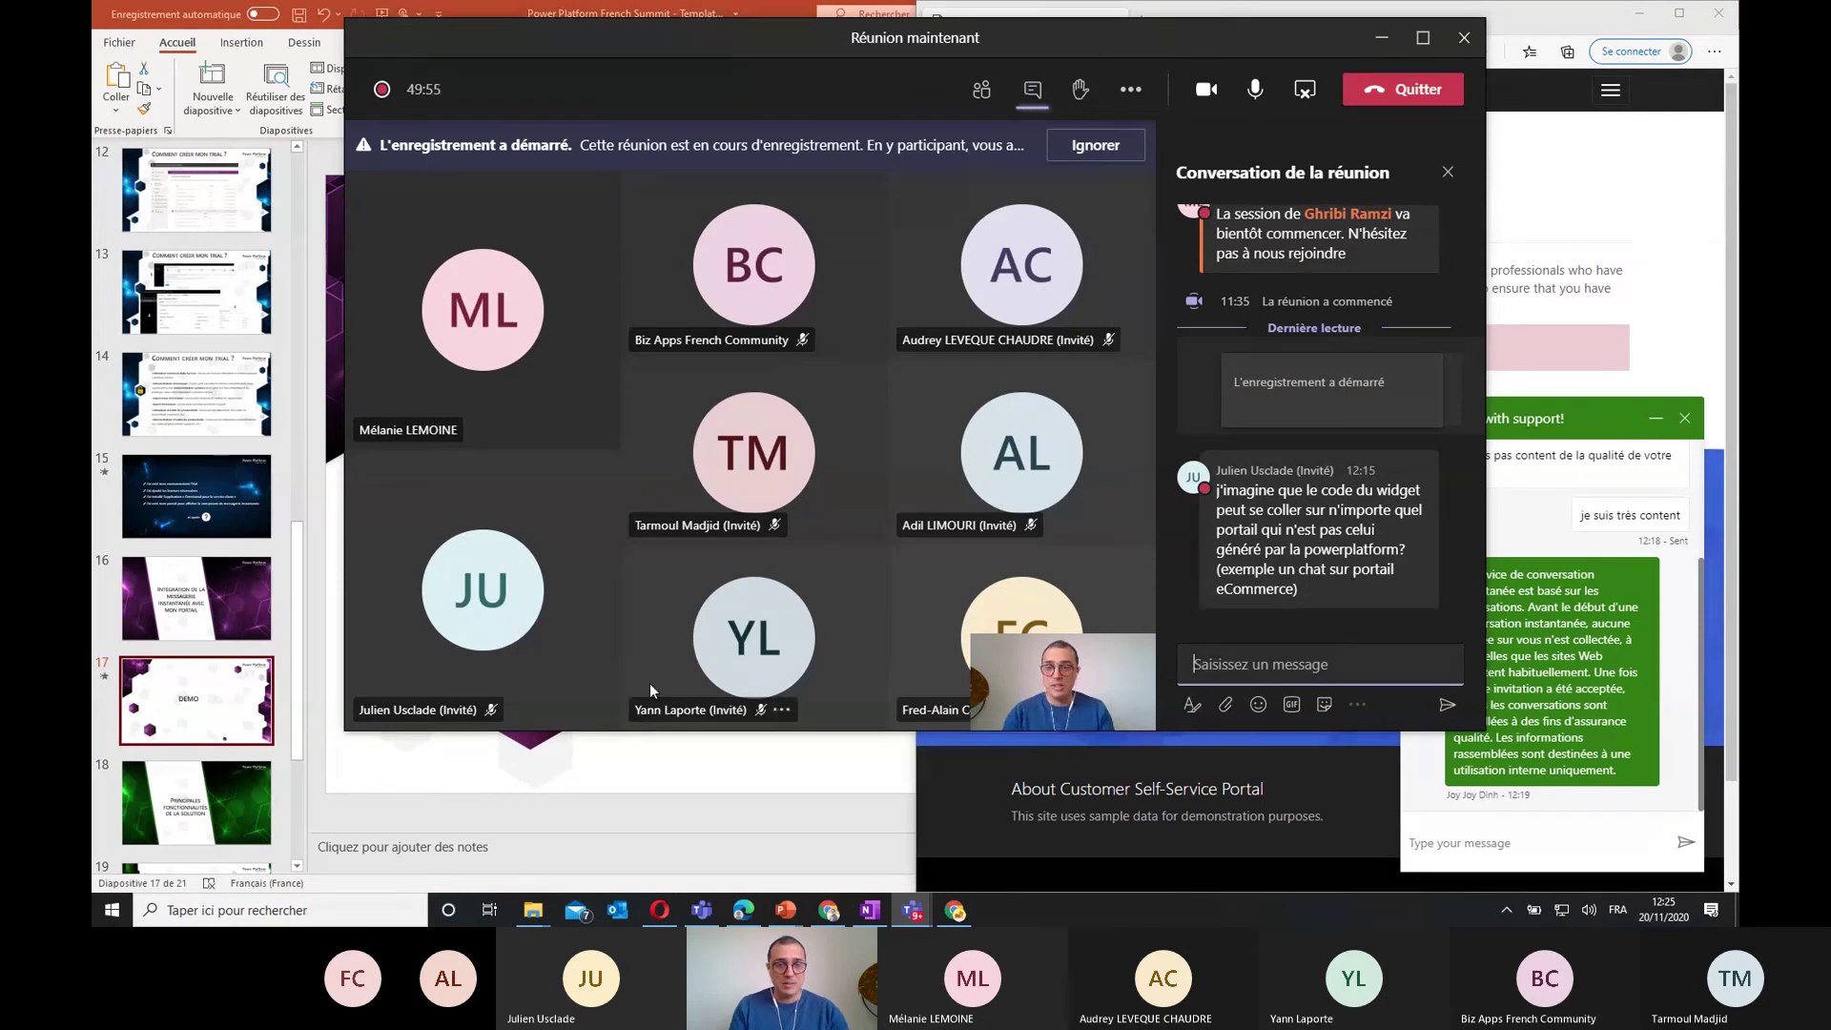
Switch to Opera, refresh the Omnichannel configuration status of the ppfsdemo environment to check it, and minimize the browser
{"action": "left_click", "coordinate": [657, 914]}
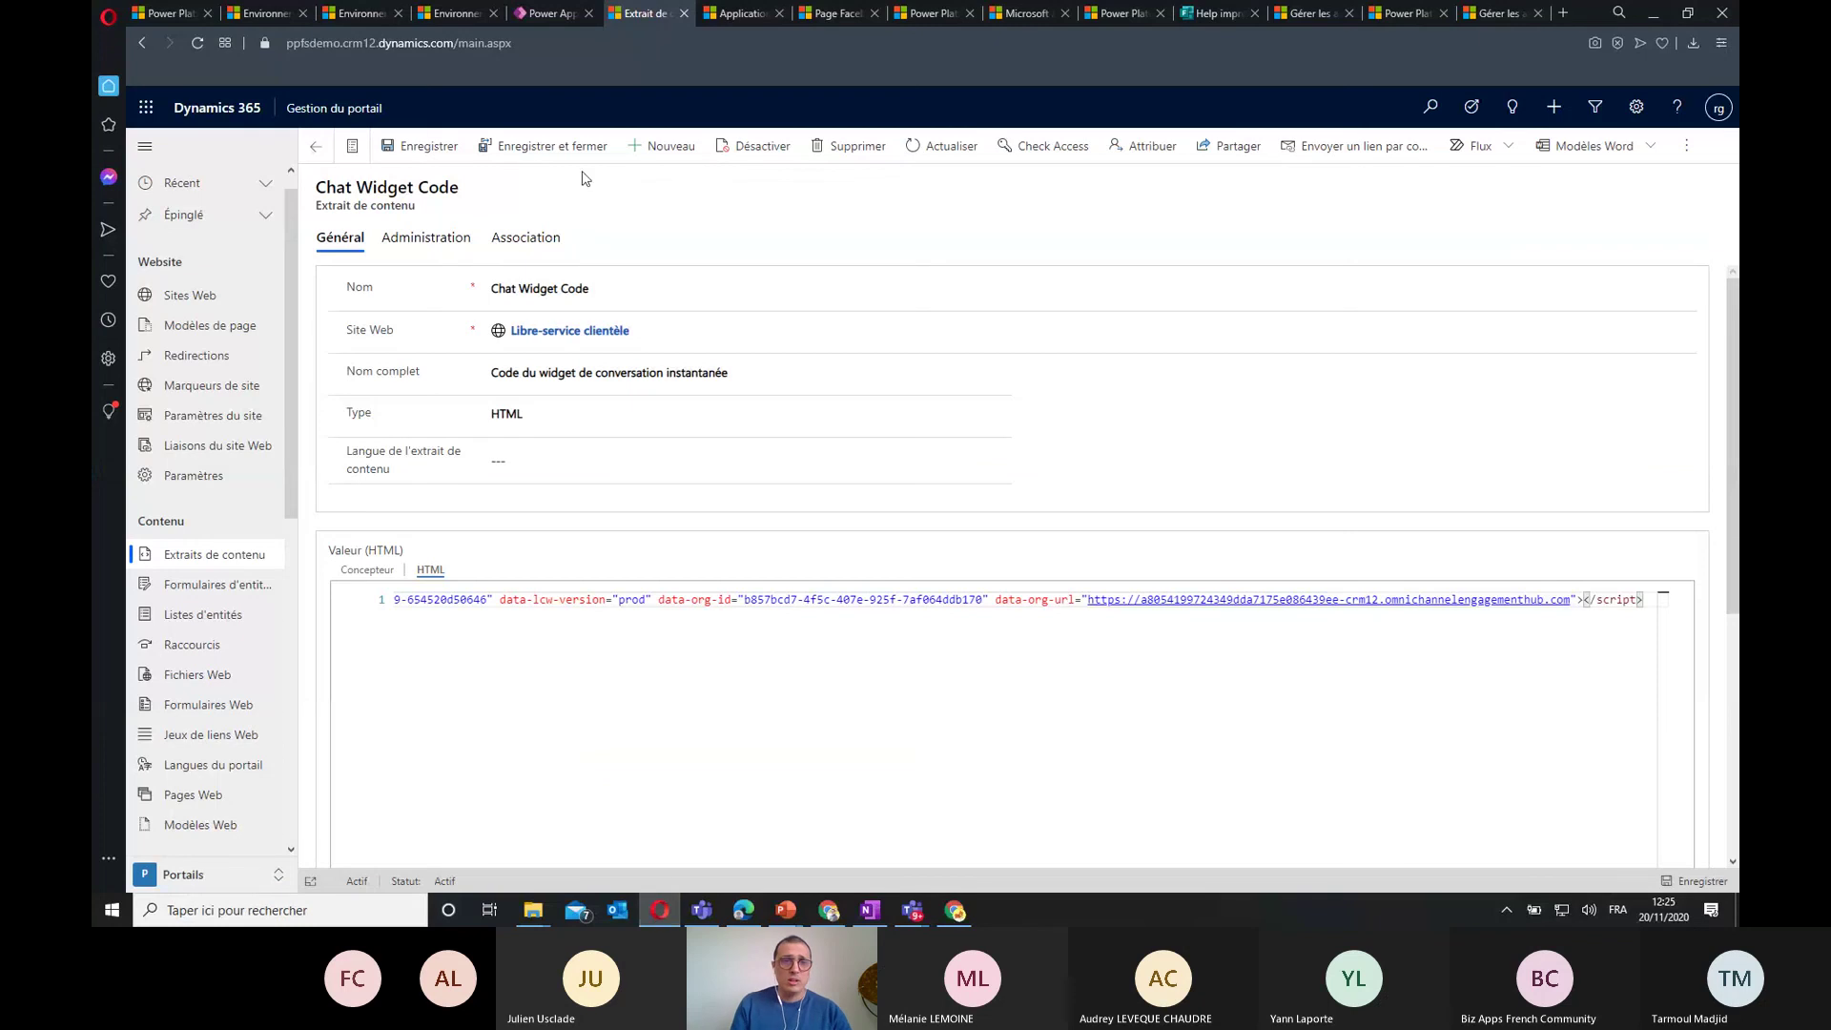
{"action": "left_click", "coordinate": [450, 14]}
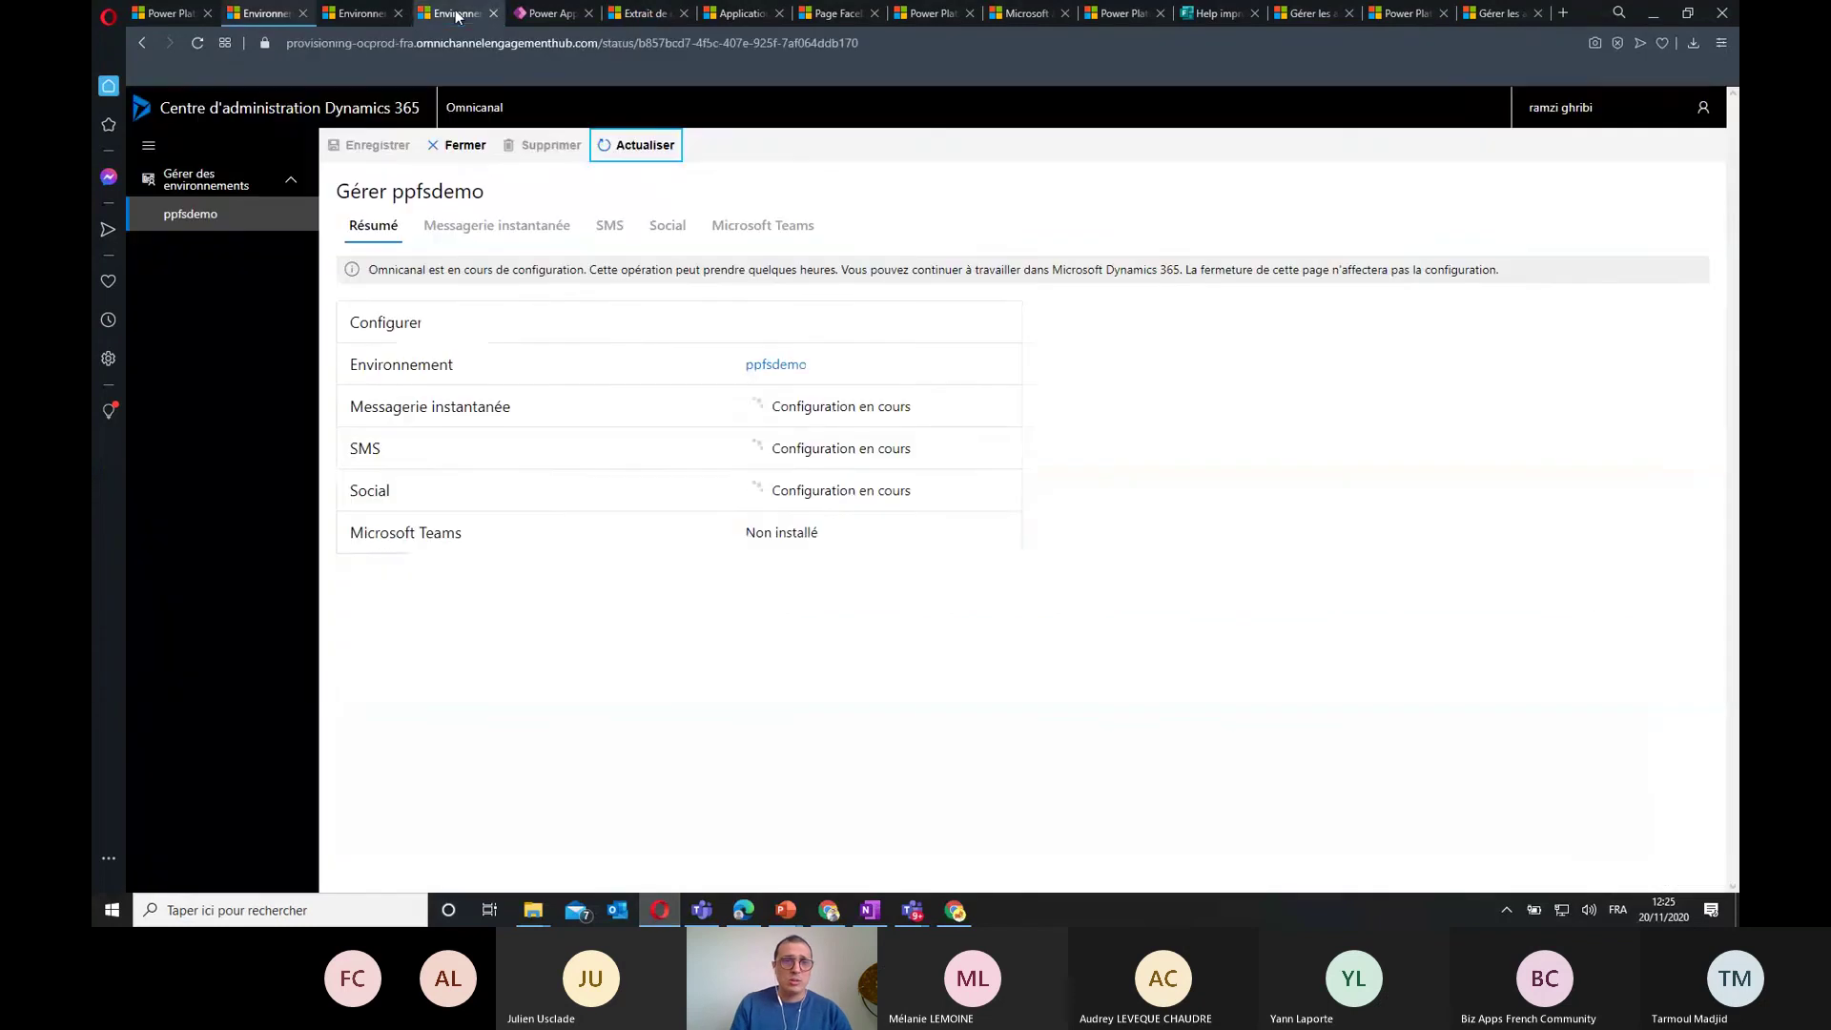
{"action": "left_click", "coordinate": [622, 152]}
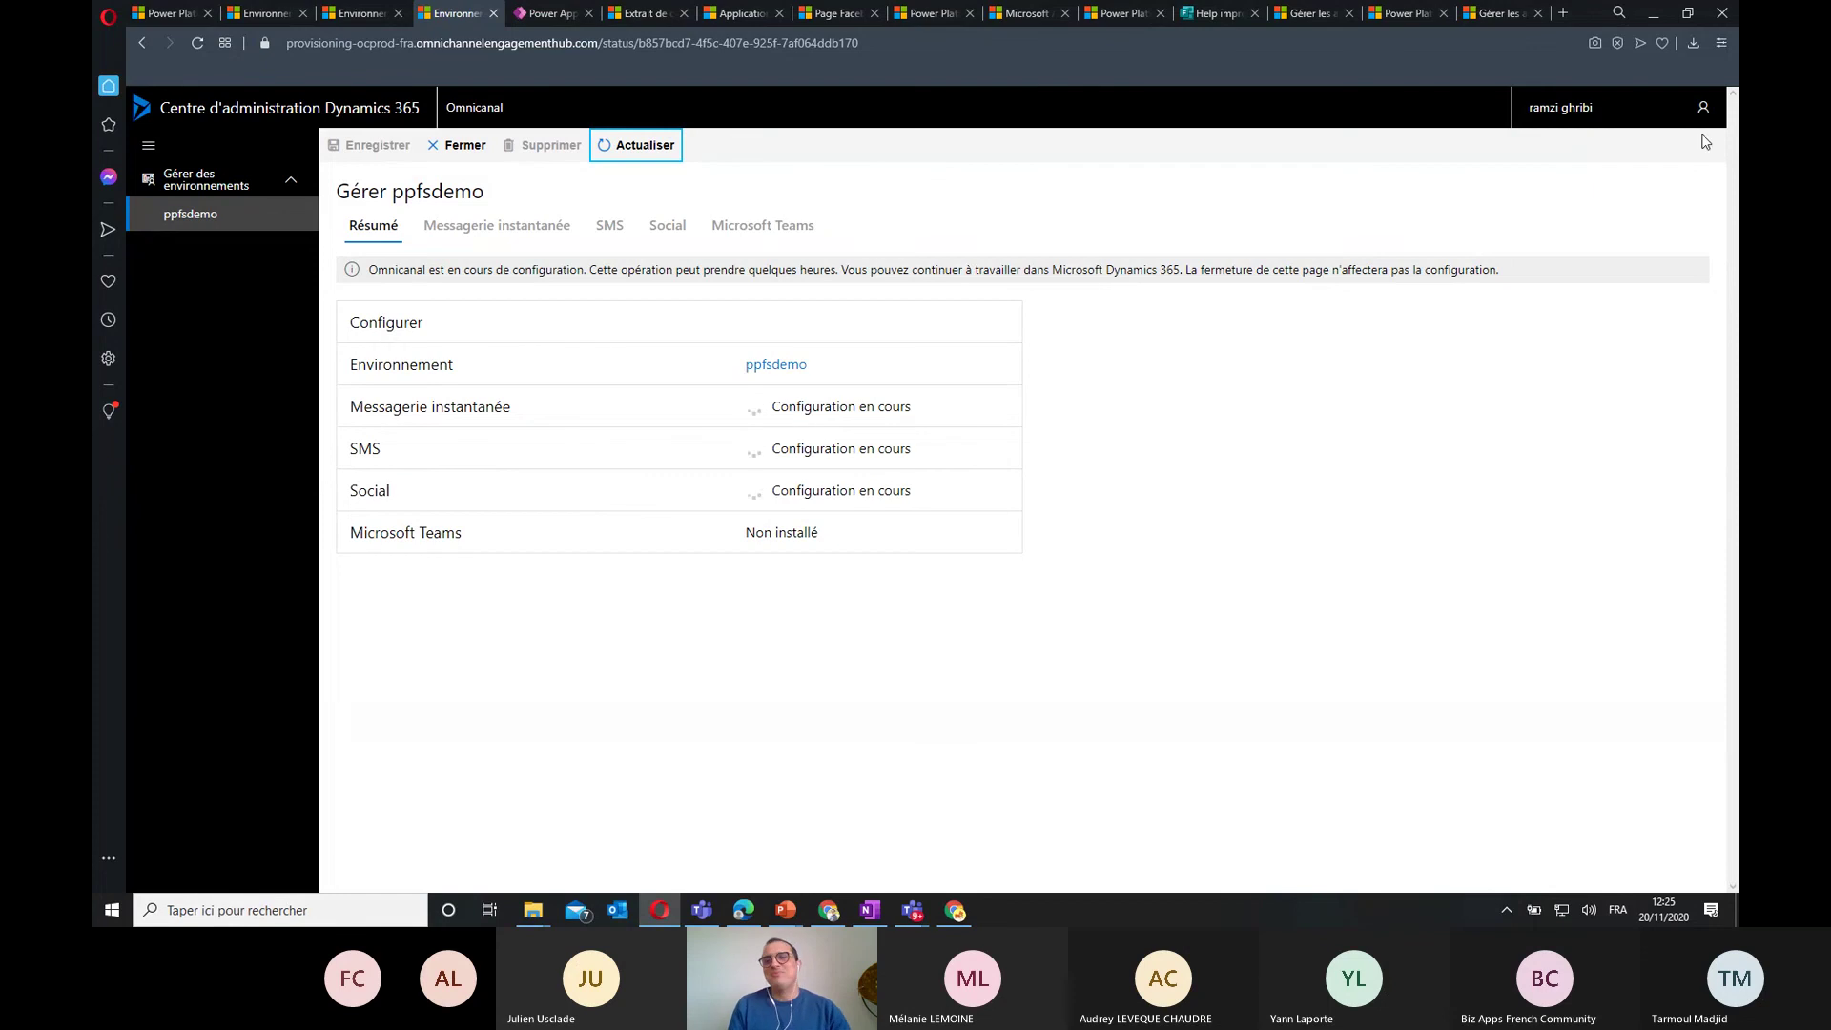
{"action": "left_click", "coordinate": [1657, 16]}
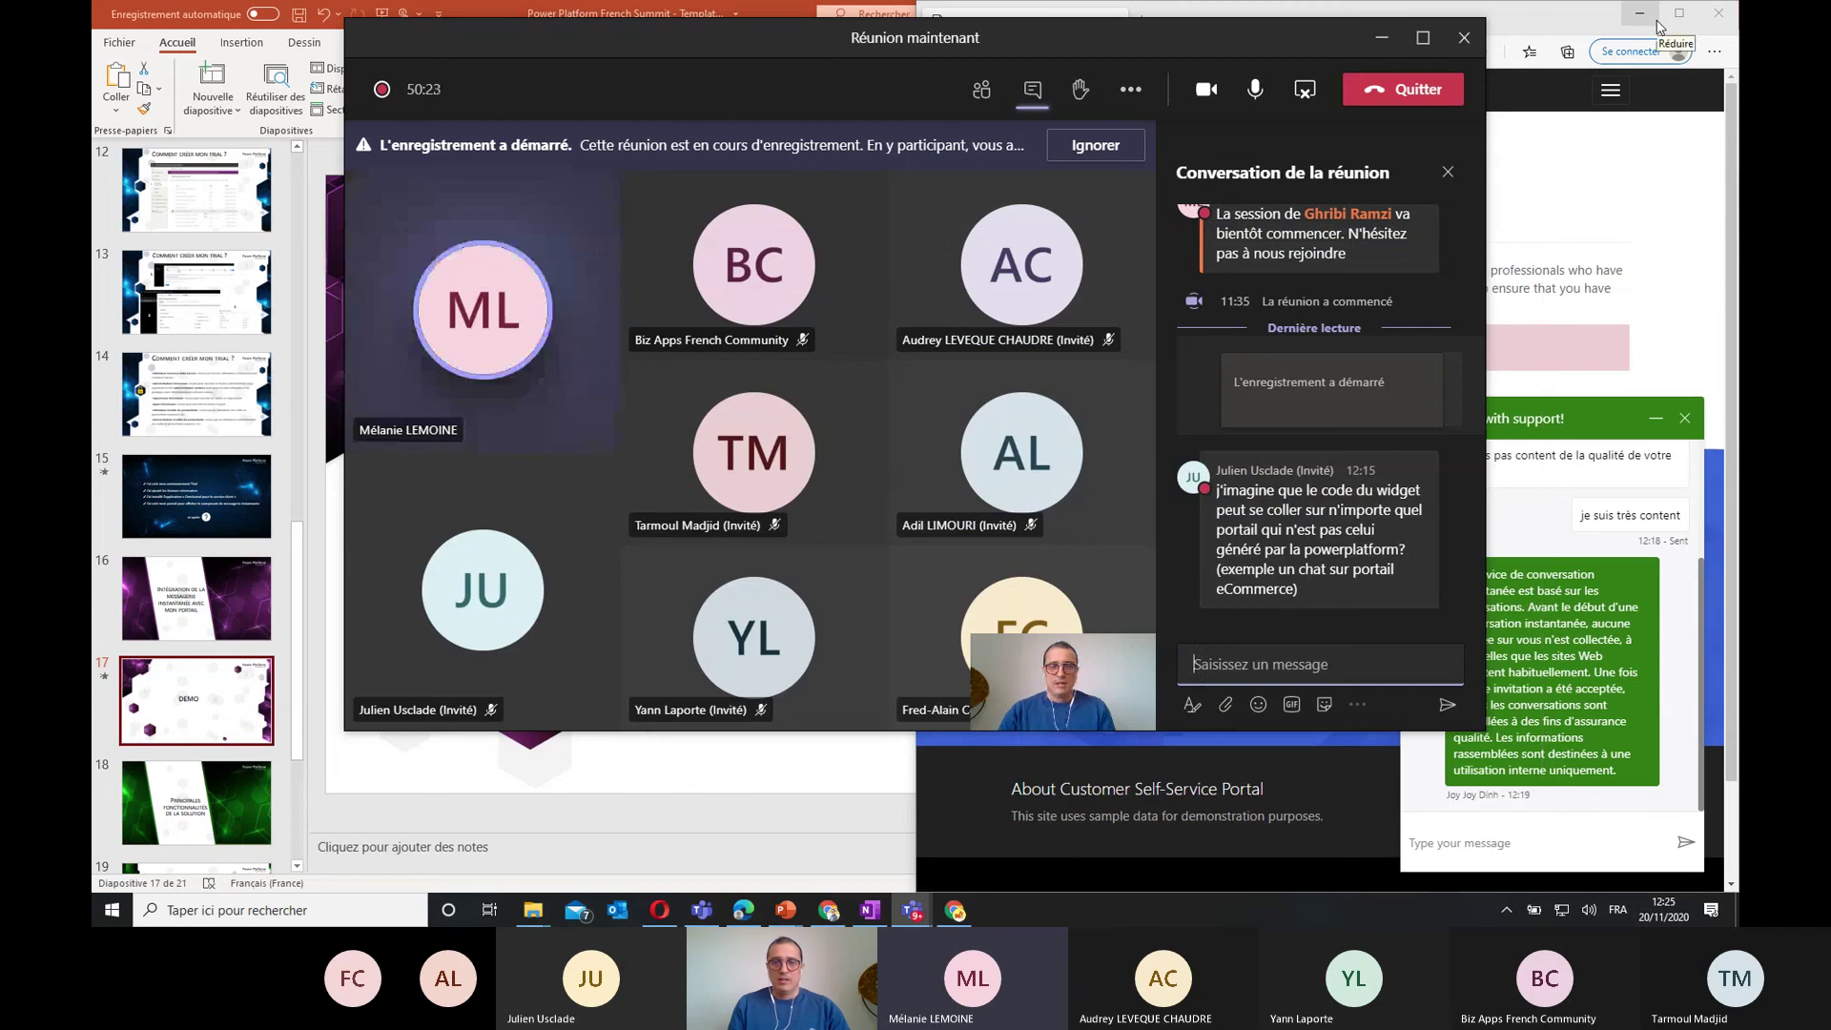